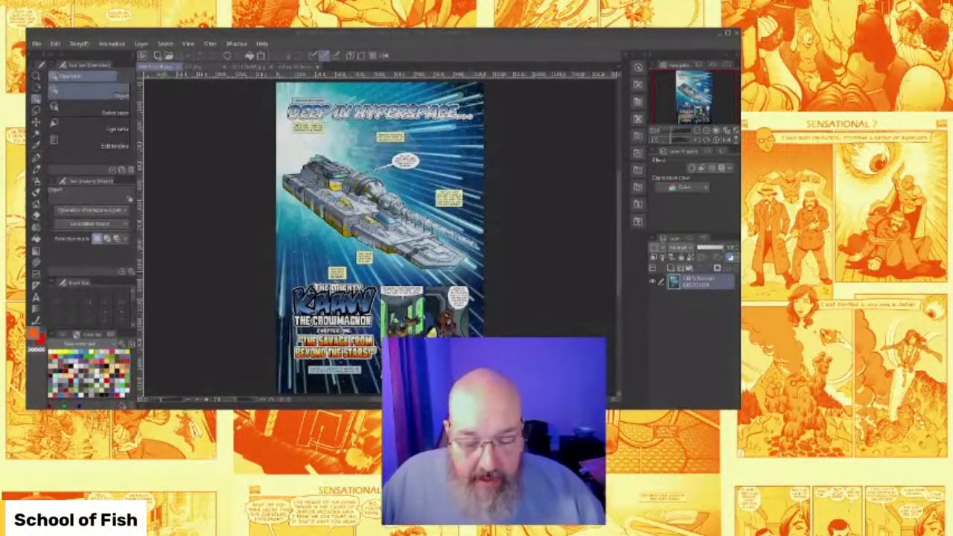
Examine the hull panelling and surface detail of the spaceship on the "Deep in Hyperspace" comic page.
{"action": "scroll", "coordinate": [432, 210], "scroll_direction": "up", "scroll_amount": 3}
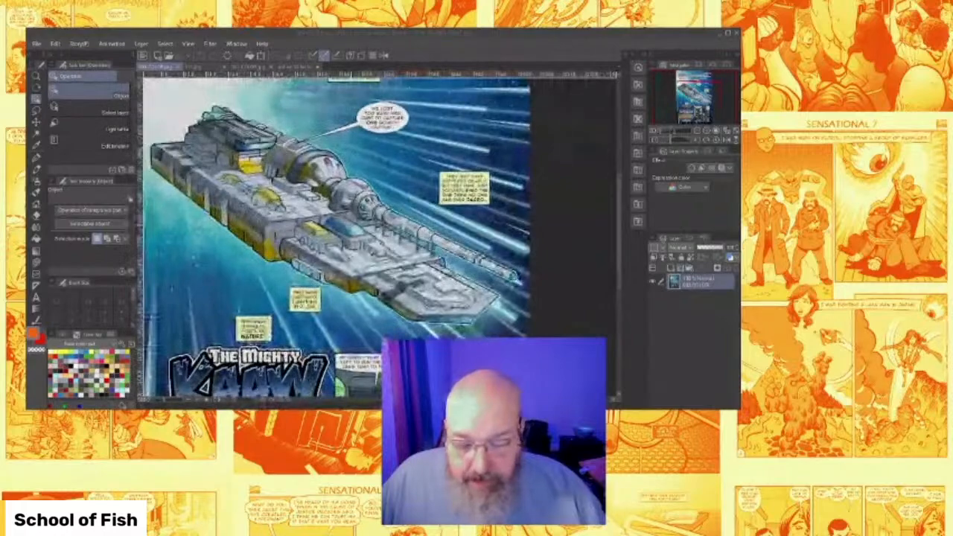
{"action": "scroll", "coordinate": [239, 235], "scroll_direction": "up", "scroll_amount": 2}
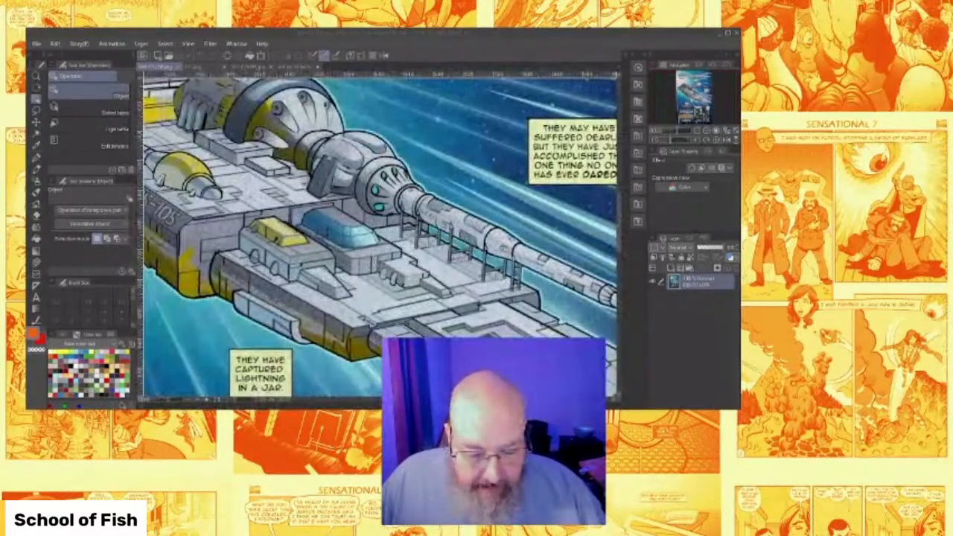
{"action": "scroll", "coordinate": [380, 236], "scroll_direction": "left", "scroll_amount": 4}
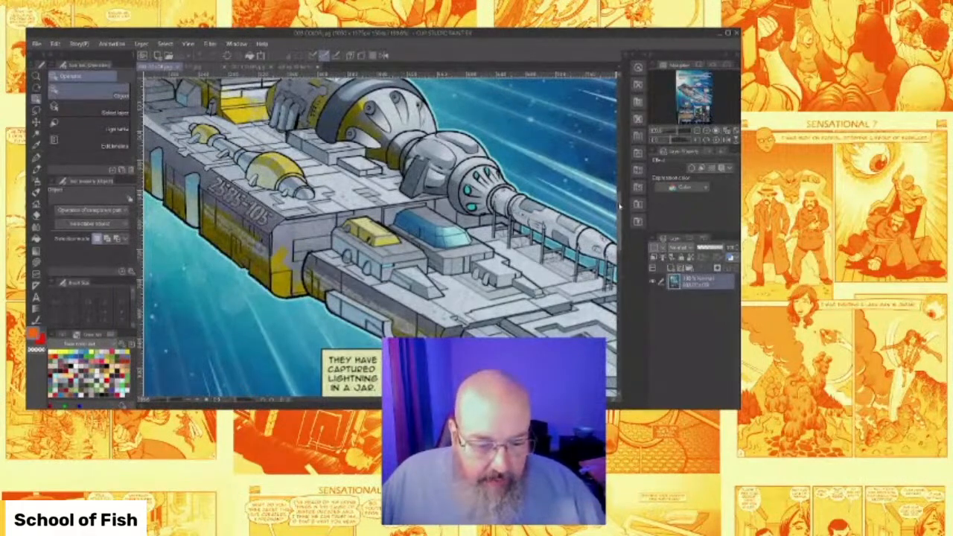
{"action": "scroll", "coordinate": [376, 237], "scroll_direction": "up", "scroll_amount": 2}
{"action": "scroll", "coordinate": [380, 237], "scroll_direction": "up", "scroll_amount": 3}
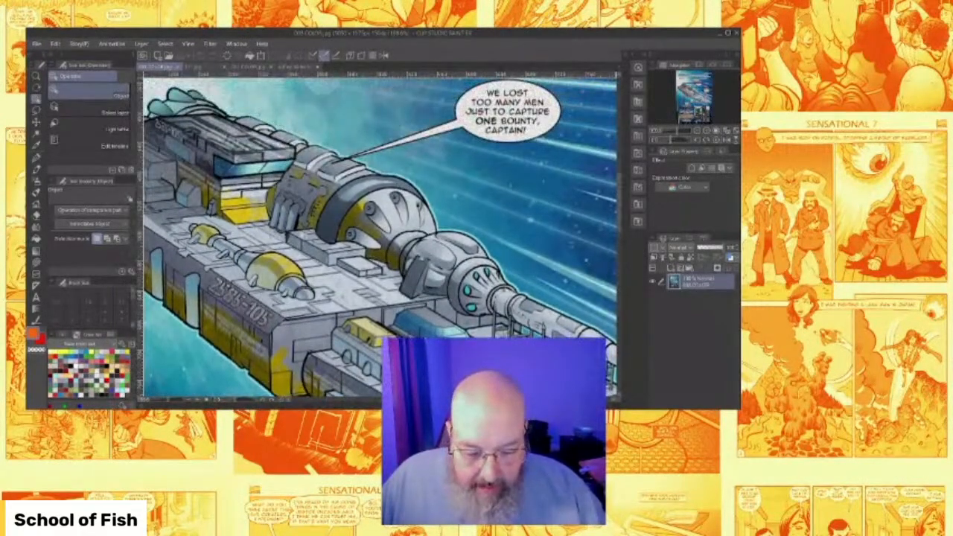
{"action": "scroll", "coordinate": [380, 237], "scroll_direction": "left", "scroll_amount": 2}
{"action": "scroll", "coordinate": [379, 237], "scroll_direction": "left", "scroll_amount": 2}
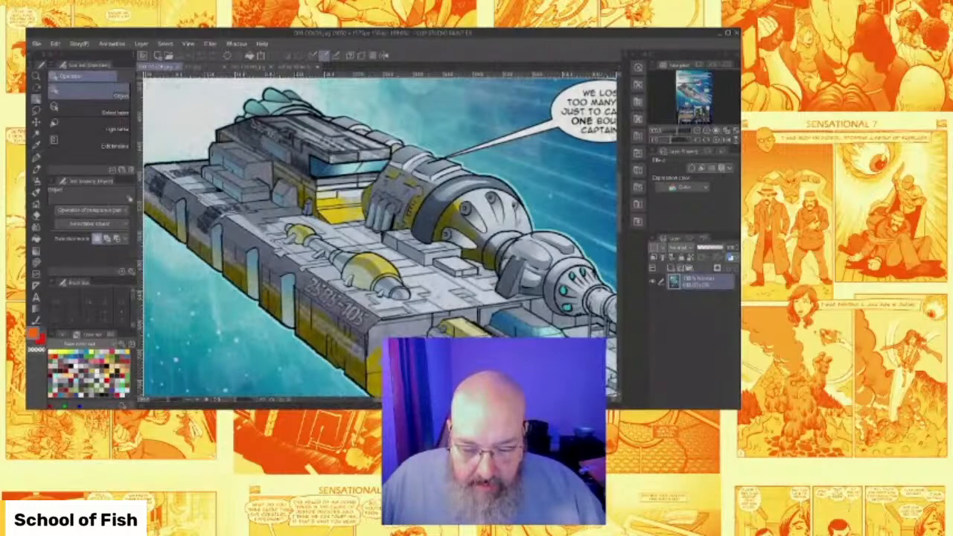
{"action": "scroll", "coordinate": [380, 237], "scroll_direction": "right", "scroll_amount": 1}
{"action": "scroll", "coordinate": [422, 304], "scroll_direction": "up", "scroll_amount": 3}
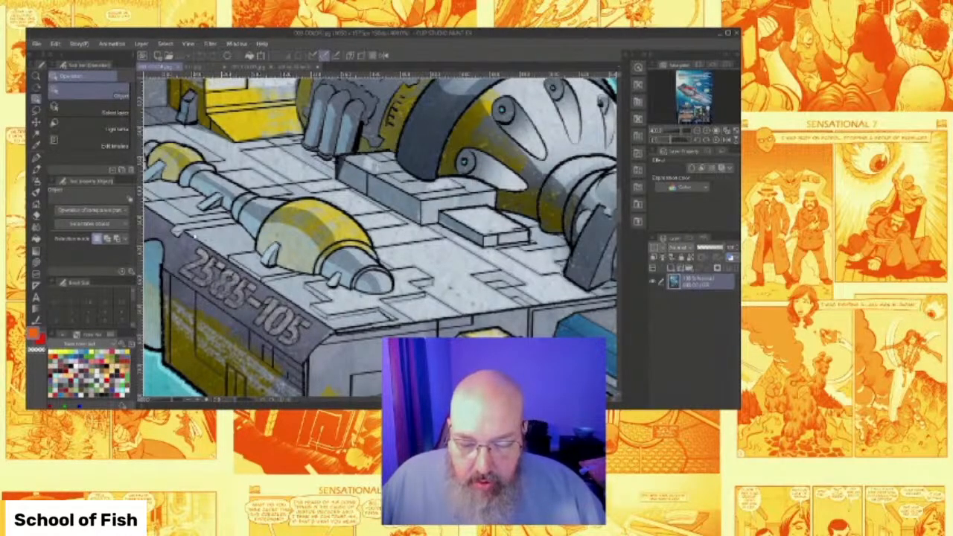
{"action": "scroll", "coordinate": [452, 289], "scroll_direction": "down", "scroll_amount": 5}
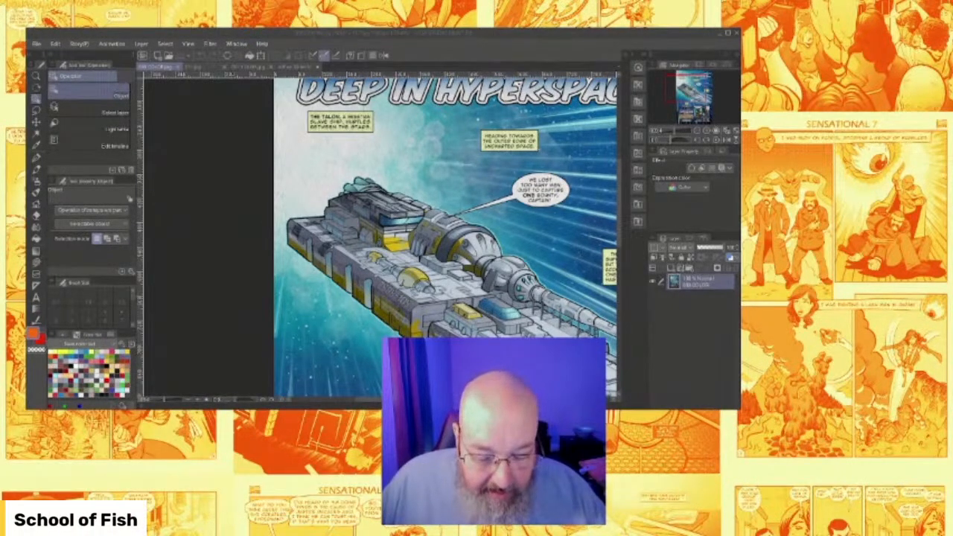
{"action": "left_click_drag", "start_coordinate": [421, 400], "coordinate": [447, 400]}
{"action": "left_click_drag", "start_coordinate": [620, 180], "coordinate": [621, 194]}
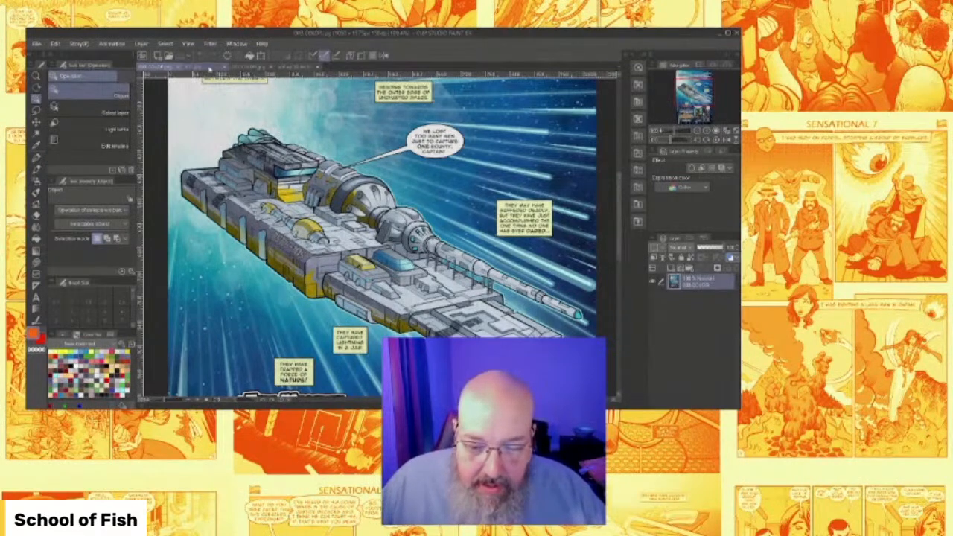
Switch to the second comic page and examine the patterned wall texture behind the characters in its first panel.
{"action": "left_click", "coordinate": [210, 68]}
{"action": "scroll", "coordinate": [350, 116], "scroll_direction": "up", "scroll_amount": 4}
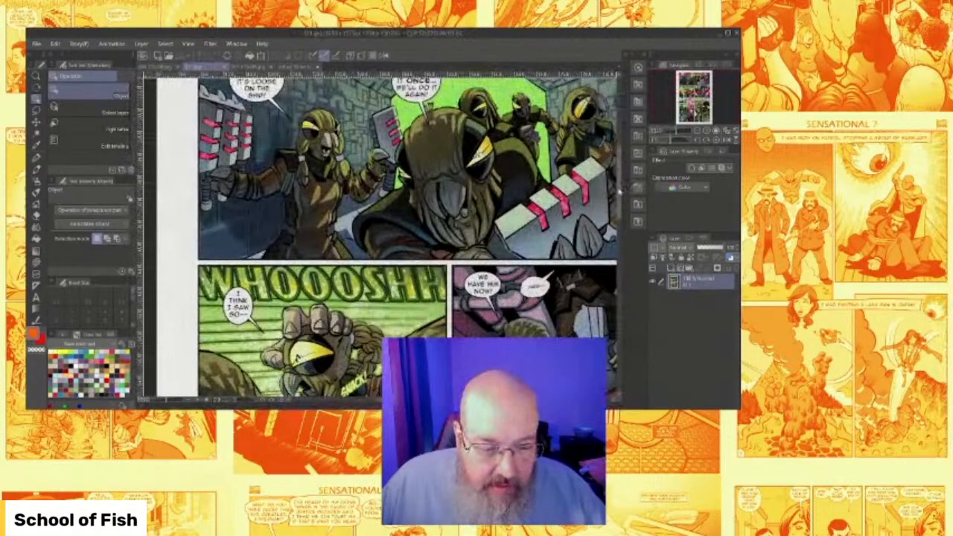
{"action": "scroll", "coordinate": [348, 116], "scroll_direction": "up", "scroll_amount": 2}
{"action": "scroll", "coordinate": [362, 192], "scroll_direction": "up", "scroll_amount": 4}
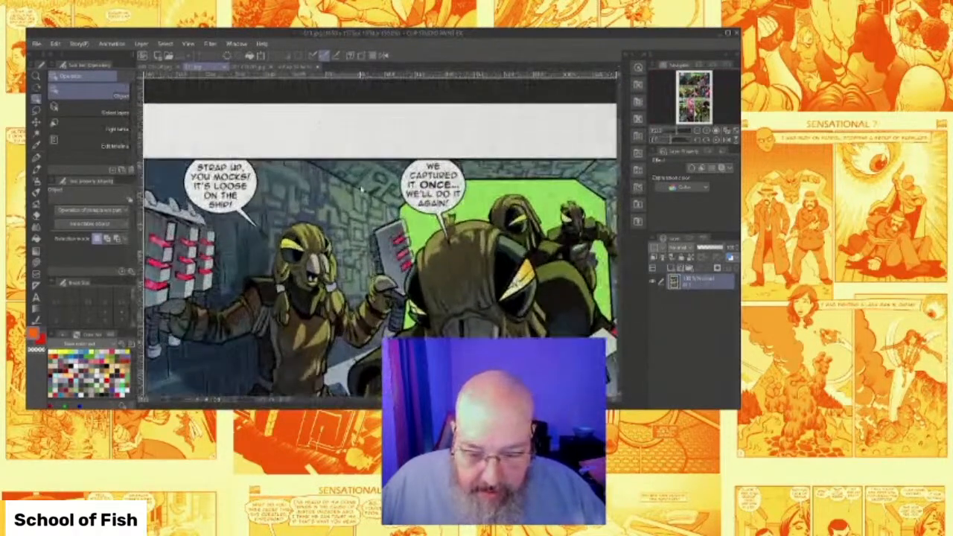
{"action": "scroll", "coordinate": [362, 192], "scroll_direction": "up", "scroll_amount": 3}
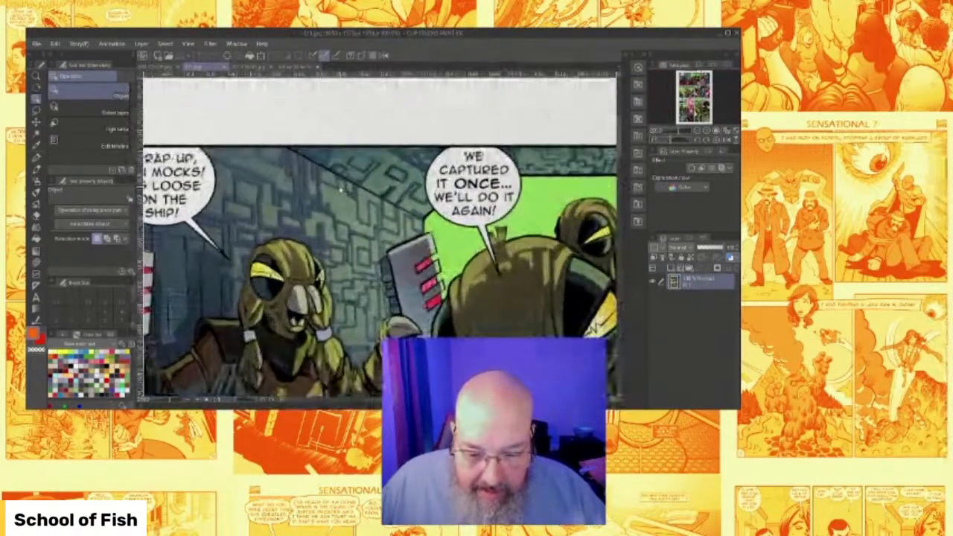
{"action": "scroll", "coordinate": [303, 227], "scroll_direction": "down", "scroll_amount": 3}
{"action": "scroll", "coordinate": [303, 227], "scroll_direction": "down", "scroll_amount": 2}
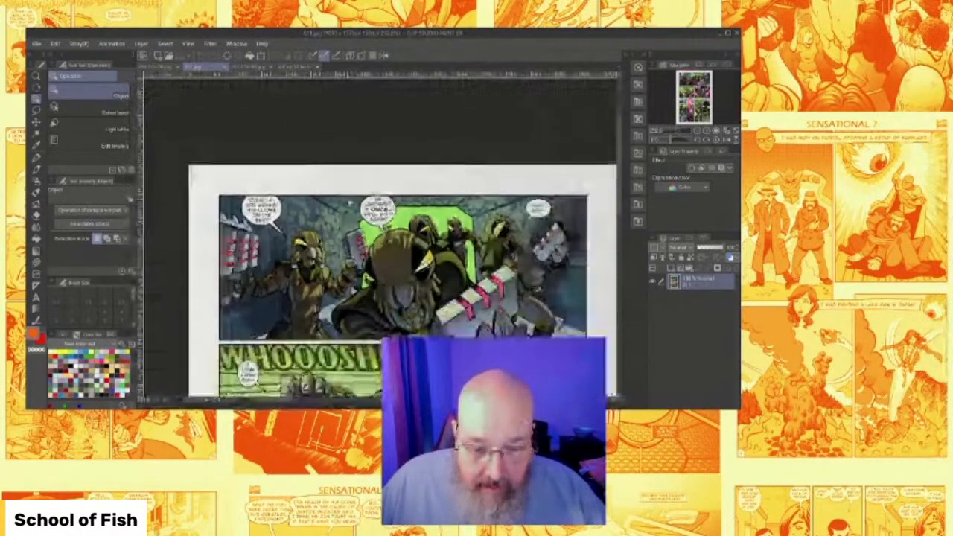
Switch to the "Time Has Come Today" page and examine the geometric background pattern behind the characters.
{"action": "left_click", "coordinate": [255, 69]}
{"action": "scroll", "coordinate": [389, 126], "scroll_direction": "up", "scroll_amount": 4}
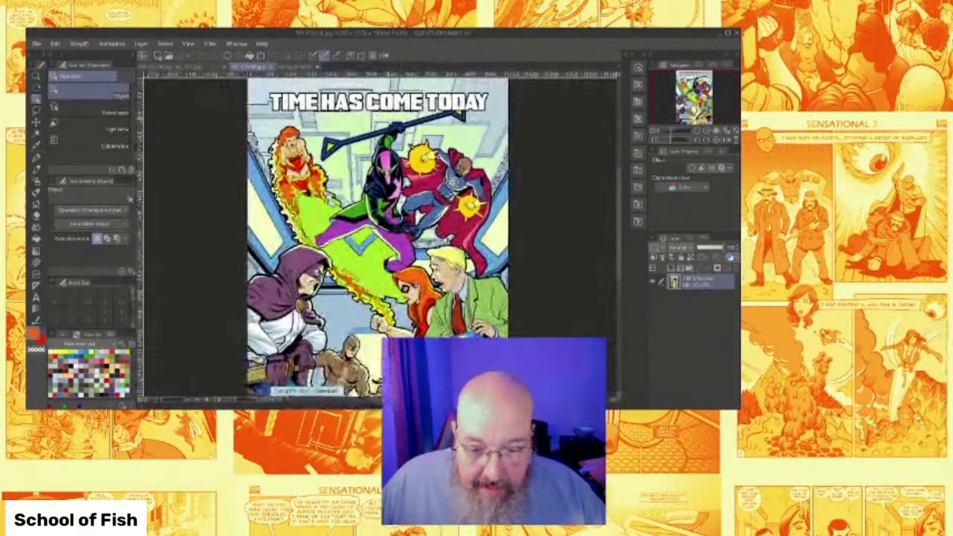
{"action": "scroll", "coordinate": [389, 125], "scroll_direction": "down", "scroll_amount": 1}
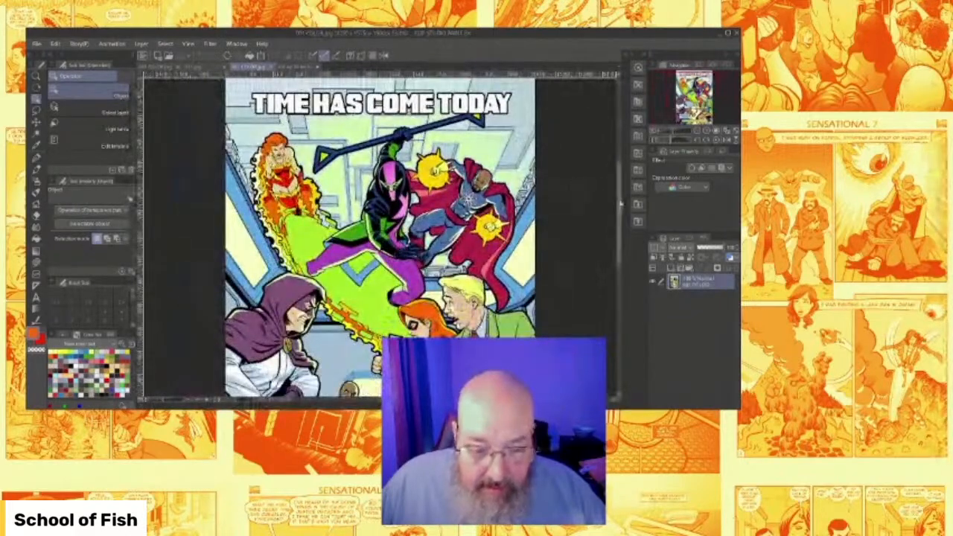
{"action": "left_click_drag", "start_coordinate": [622, 204], "coordinate": [621, 189]}
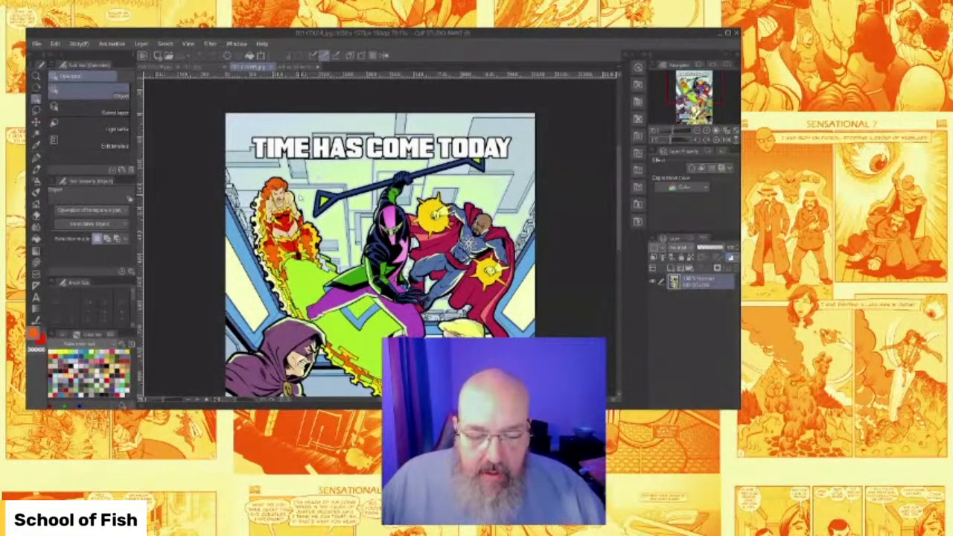
{"action": "scroll", "coordinate": [403, 204], "scroll_direction": "down", "scroll_amount": 4}
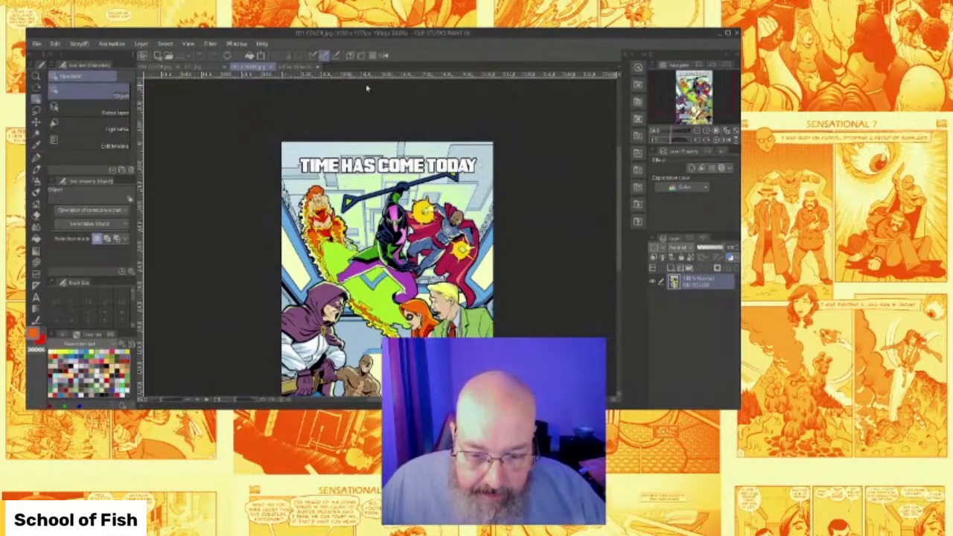
Switch to the blank page document, set the colours to black with white as secondary, and add a vector layer.
{"action": "left_click", "coordinate": [305, 67]}
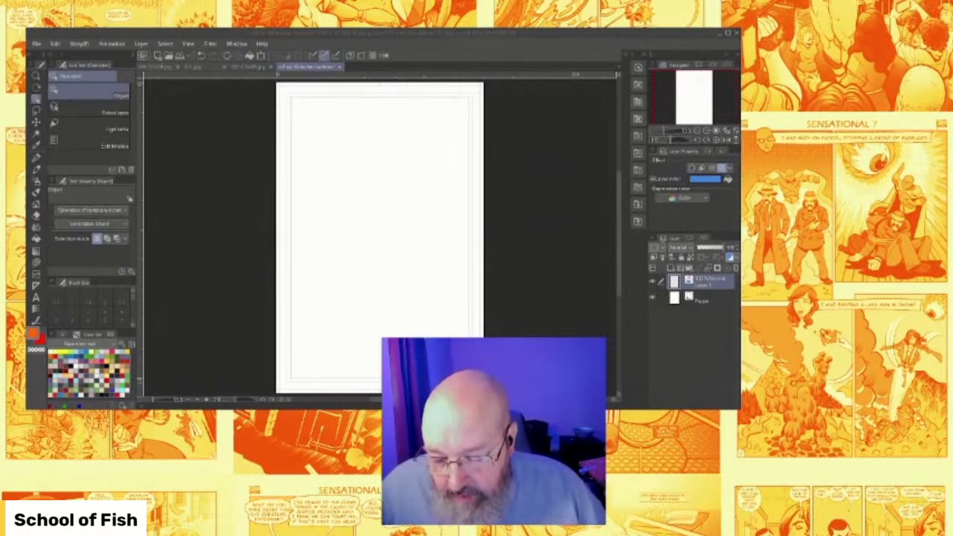
{"action": "left_click", "coordinate": [83, 375]}
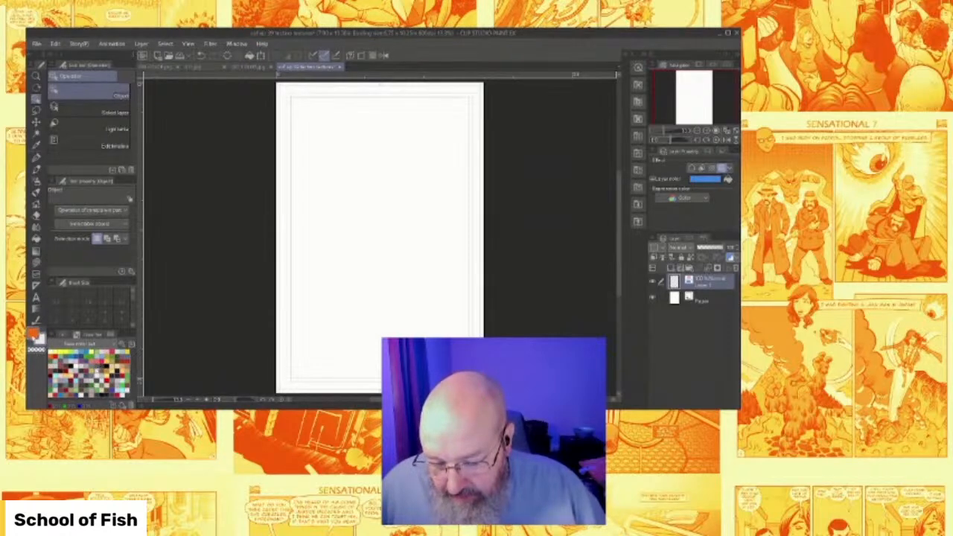
{"action": "left_click", "coordinate": [106, 367]}
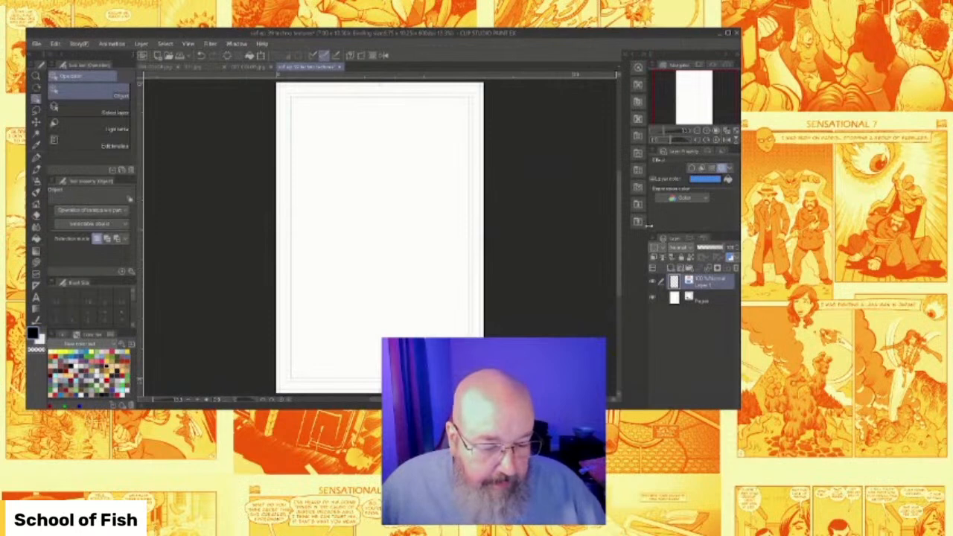
{"action": "left_click", "coordinate": [680, 270]}
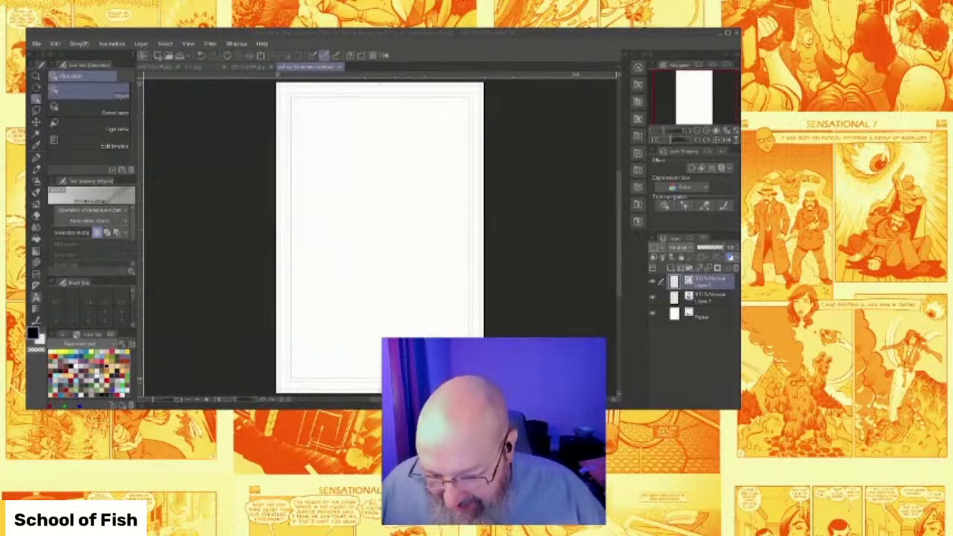
Draw a horizontal line across the full width near the page's upper edge with the Straight line tool at brush size 10.
{"action": "left_click", "coordinate": [36, 263]}
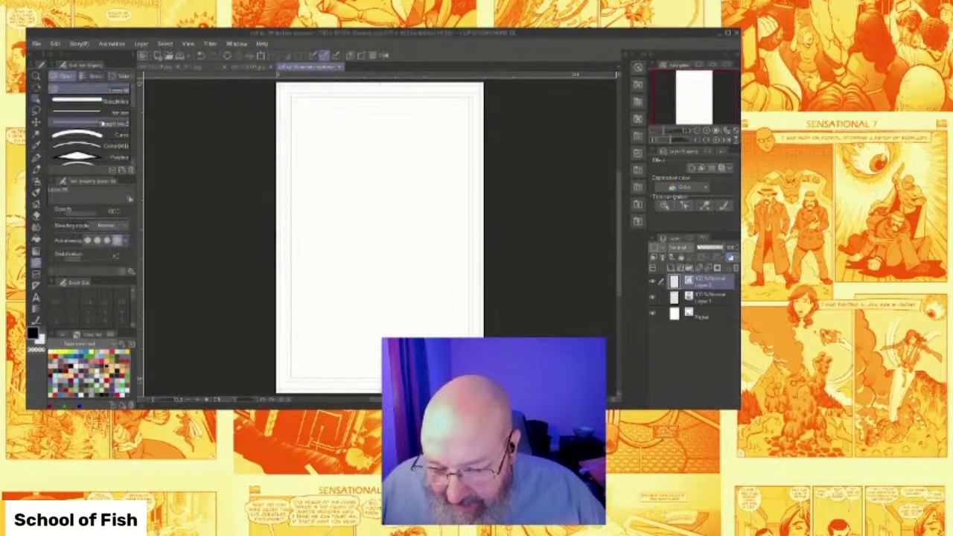
{"action": "left_click", "coordinate": [107, 101]}
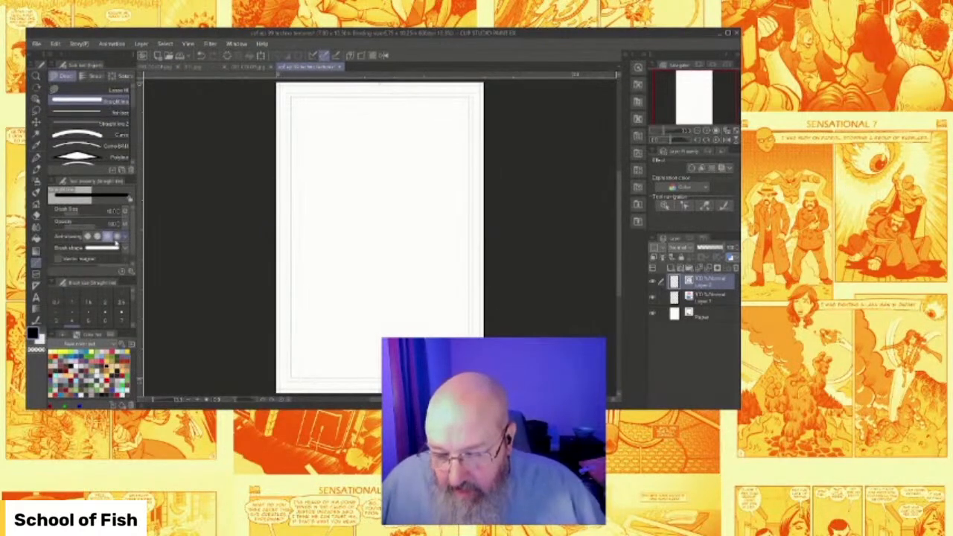
{"action": "left_click_drag", "start_coordinate": [132, 230], "coordinate": [132, 242]}
{"action": "left_click_drag", "start_coordinate": [134, 301], "coordinate": [134, 311]}
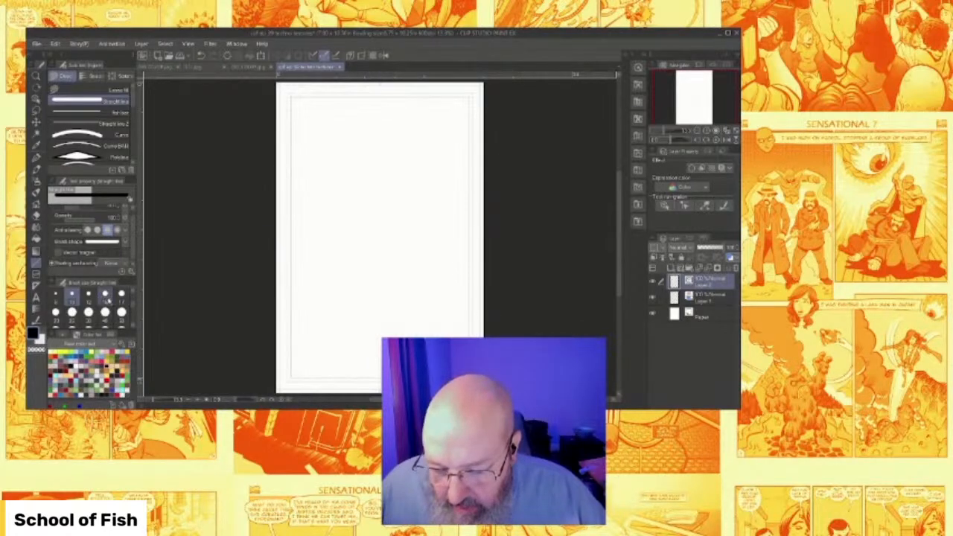
{"action": "left_click", "coordinate": [105, 297]}
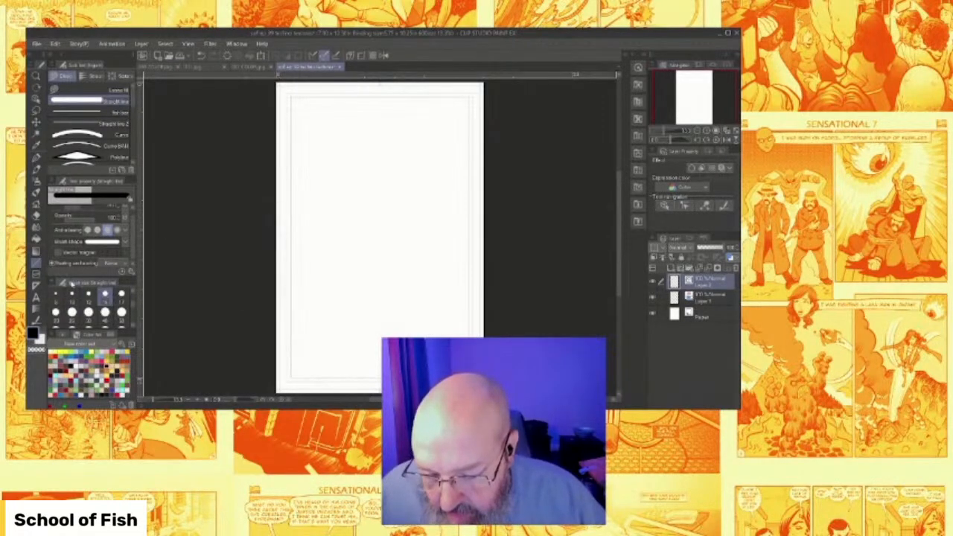
{"action": "left_click", "coordinate": [71, 296]}
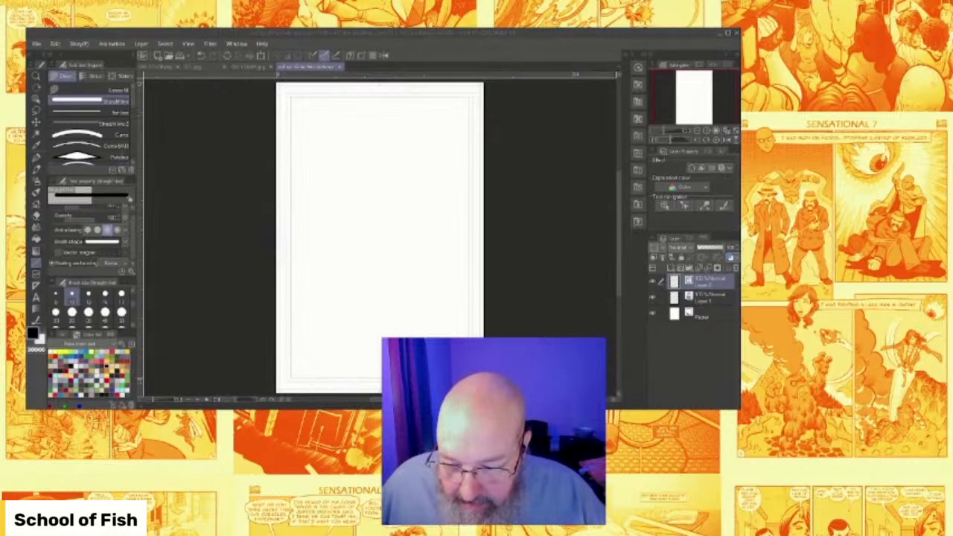
{"action": "left_click", "coordinate": [33, 266]}
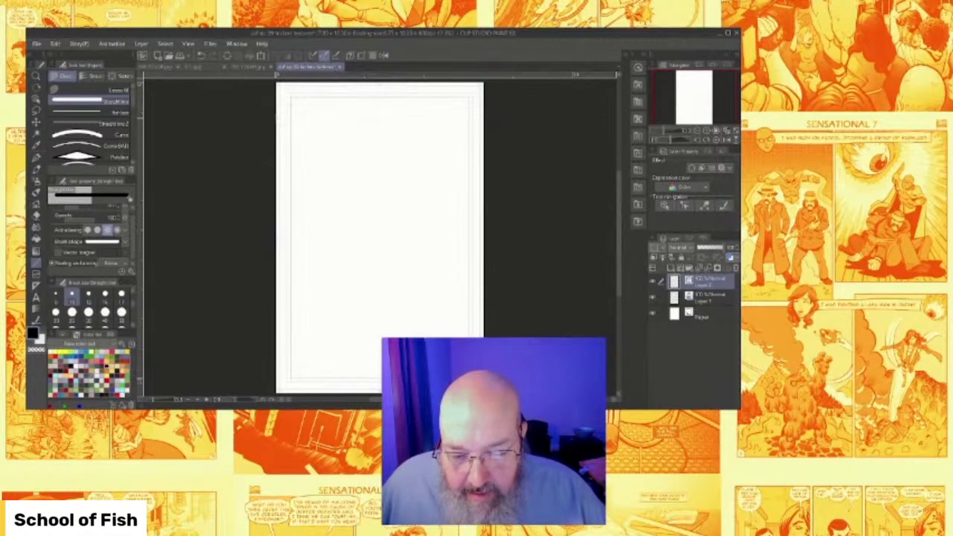
{"action": "left_click_drag", "start_coordinate": [275, 117], "coordinate": [512, 119]}
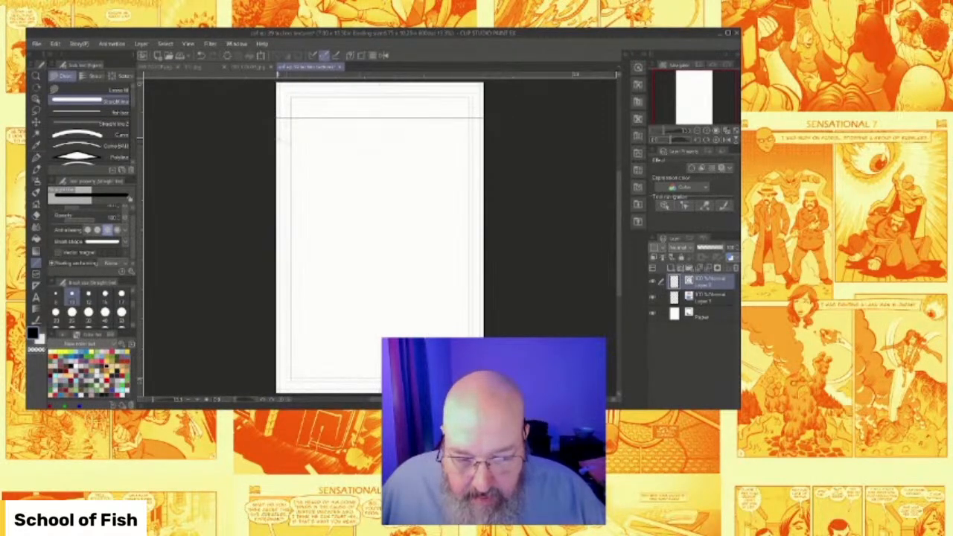
{"action": "left_click_drag", "start_coordinate": [275, 141], "coordinate": [485, 142]}
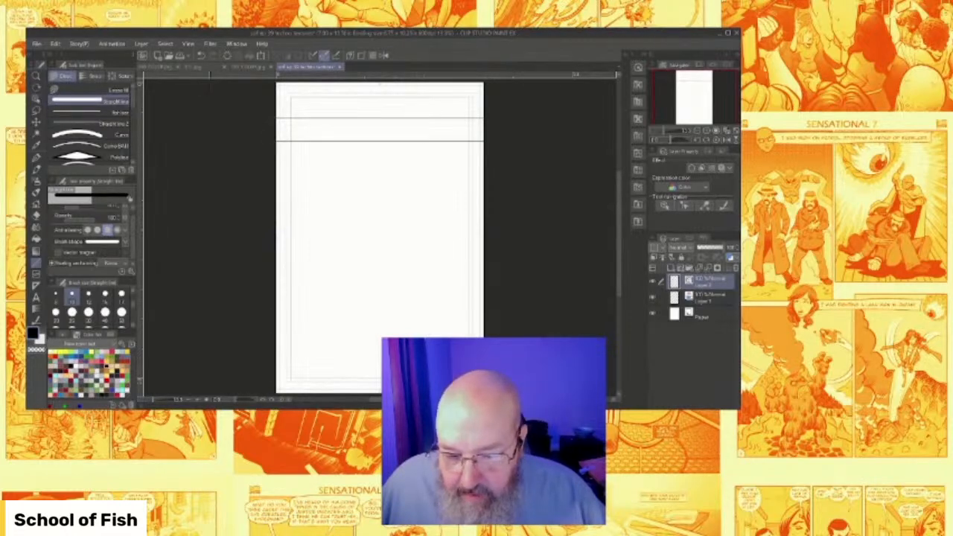
{"action": "left_click", "coordinate": [36, 99]}
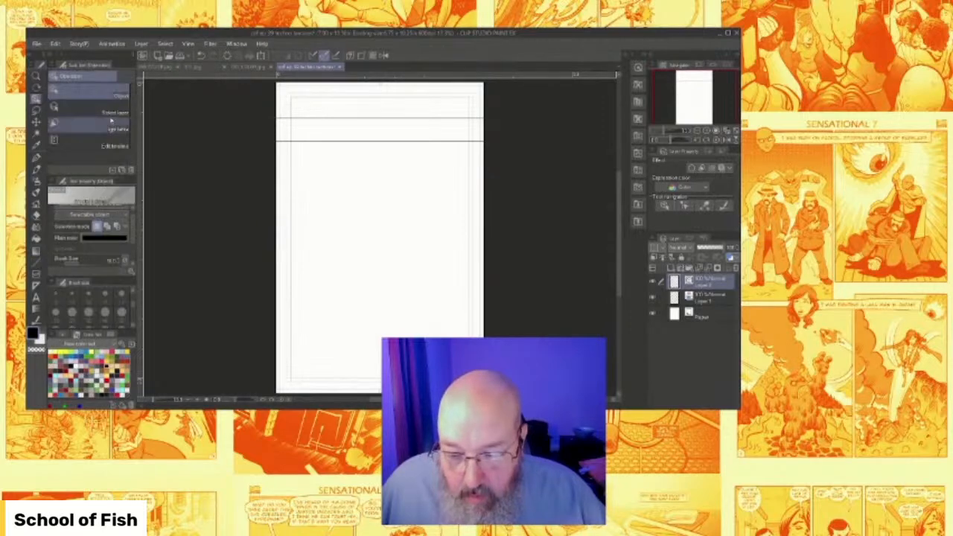
{"action": "left_click", "coordinate": [336, 141]}
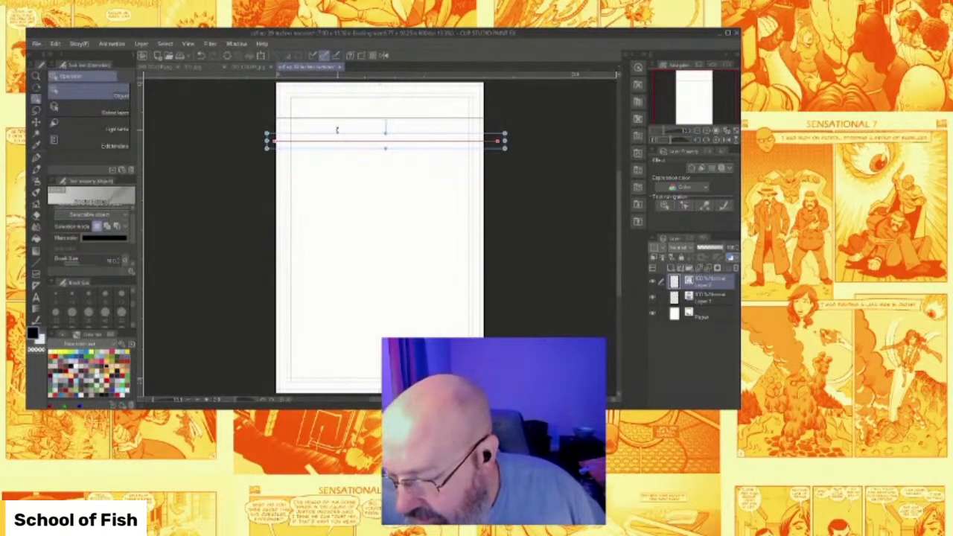
{"action": "key", "text": "Delete"}
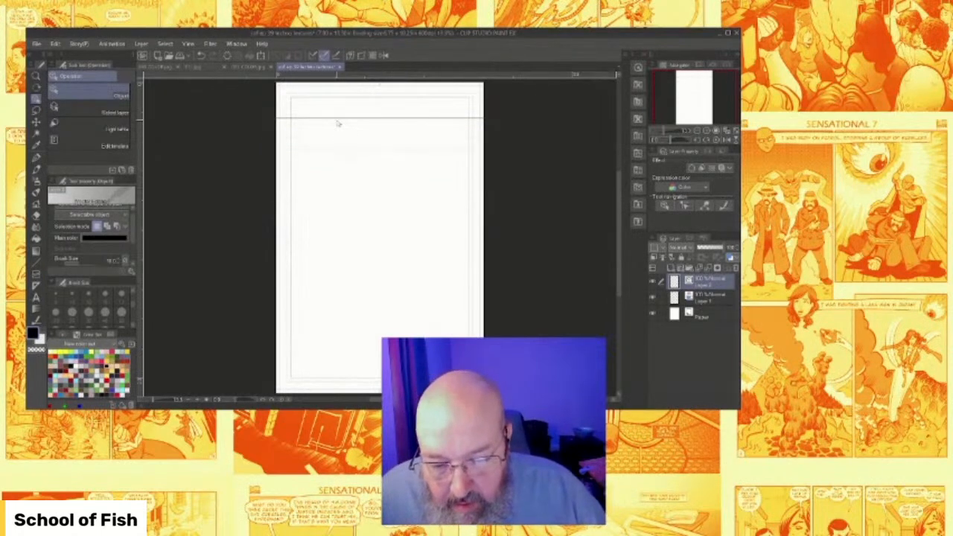
Duplicate the horizontal line and move the copy straight down to a short distance below the original.
{"action": "left_click", "coordinate": [341, 117]}
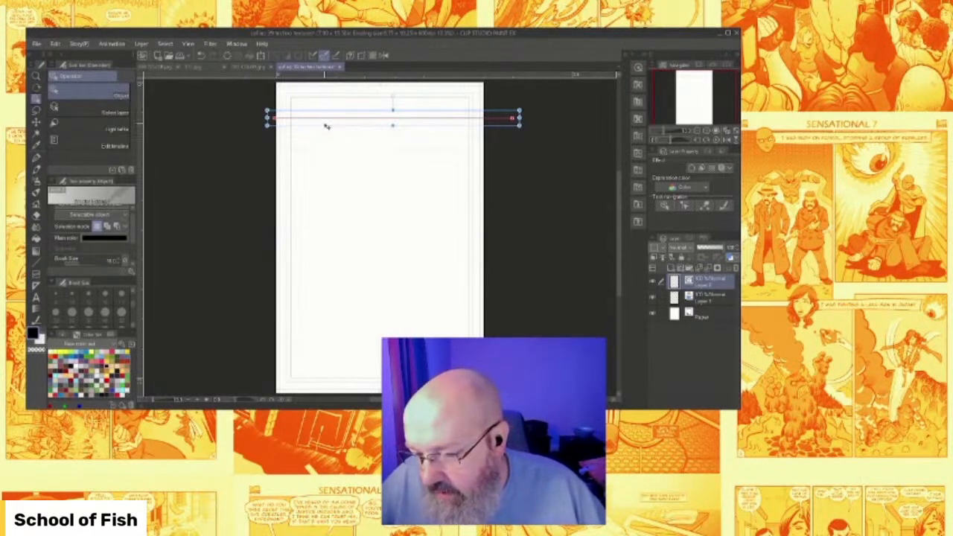
{"action": "left_click_drag", "start_coordinate": [329, 130], "coordinate": [347, 141]}
{"action": "key", "text": "Up"}
{"action": "key", "text": "Up"}
{"action": "key", "text": "Up"}
{"action": "key", "text": "Up"}
{"action": "key", "text": "Up"}
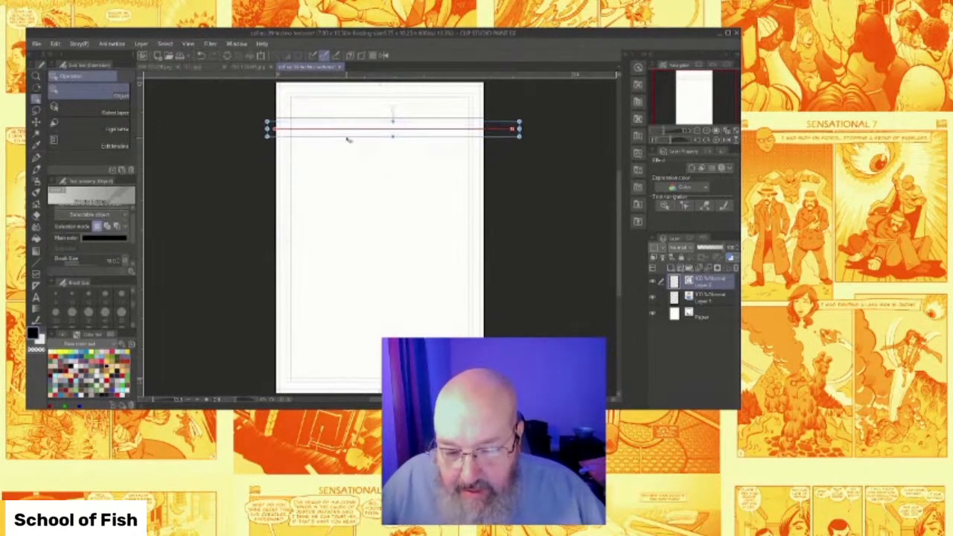
{"action": "key", "text": "Down"}
{"action": "key", "text": "Down"}
{"action": "key", "text": "Down"}
{"action": "key", "text": "Down"}
{"action": "key", "text": "Down"}
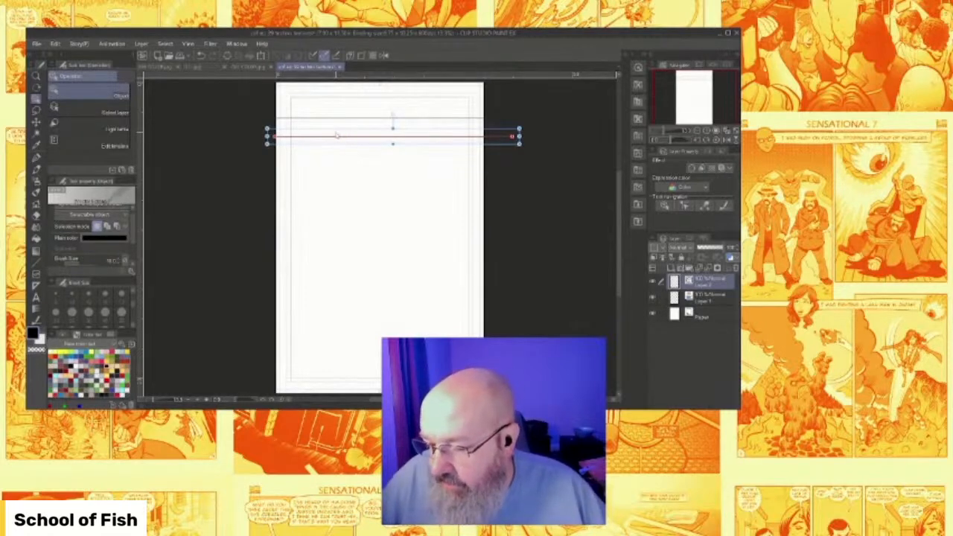
Duplicate the line again and move the new copy down, spacing it evenly below the second line.
{"action": "key", "text": "Down"}
{"action": "key", "text": "Down"}
{"action": "key", "text": "Down"}
{"action": "key", "text": "Down"}
{"action": "key", "text": "Down"}
{"action": "key", "text": "Down"}
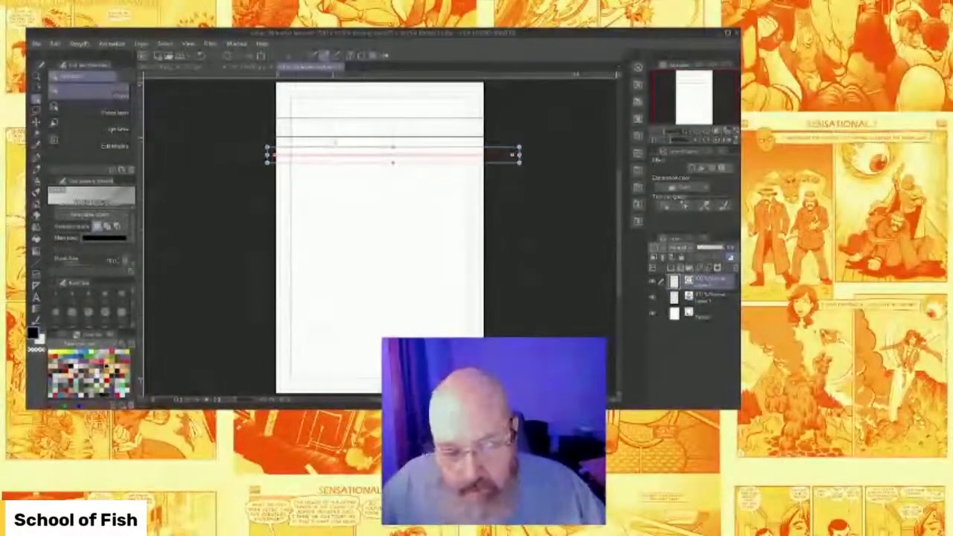
Duplicate the third horizontal line and move the copy straight down to form an evenly spaced fourth line.
{"action": "key", "text": "Down"}
{"action": "key", "text": "Down"}
{"action": "key", "text": "Down"}
{"action": "key", "text": "Down"}
{"action": "key", "text": "Down"}
{"action": "key", "text": "Down"}
{"action": "key", "text": "Down"}
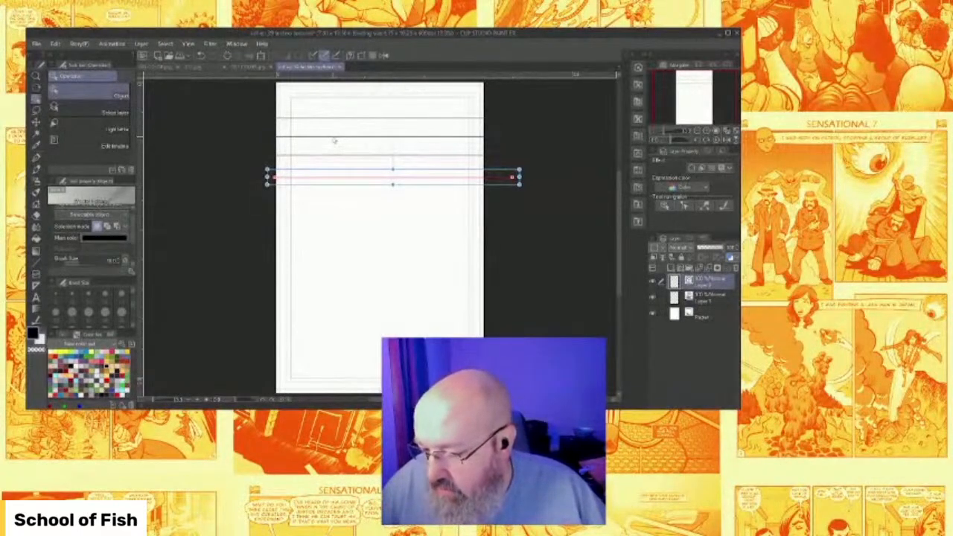
Duplicate the fourth line and move the copy down by a similar distance to form a fifth line.
{"action": "key", "text": "Down"}
{"action": "key", "text": "Down"}
{"action": "key", "text": "Down"}
{"action": "key", "text": "Down"}
{"action": "key", "text": "Down"}
{"action": "key", "text": "Down"}
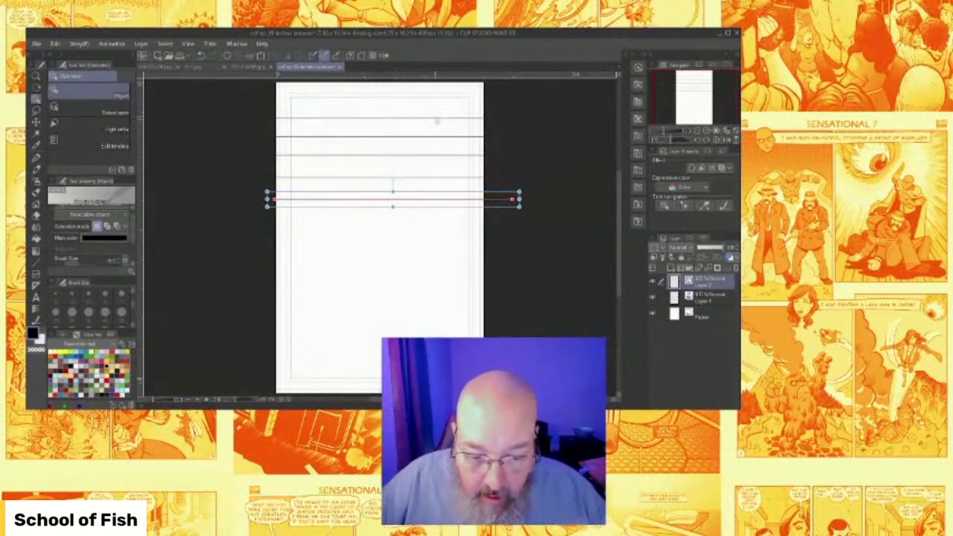
Select all five horizontal lines together, duplicate them and move the copied group down to continue the spacing below the fifth line.
{"action": "left_click", "coordinate": [552, 97]}
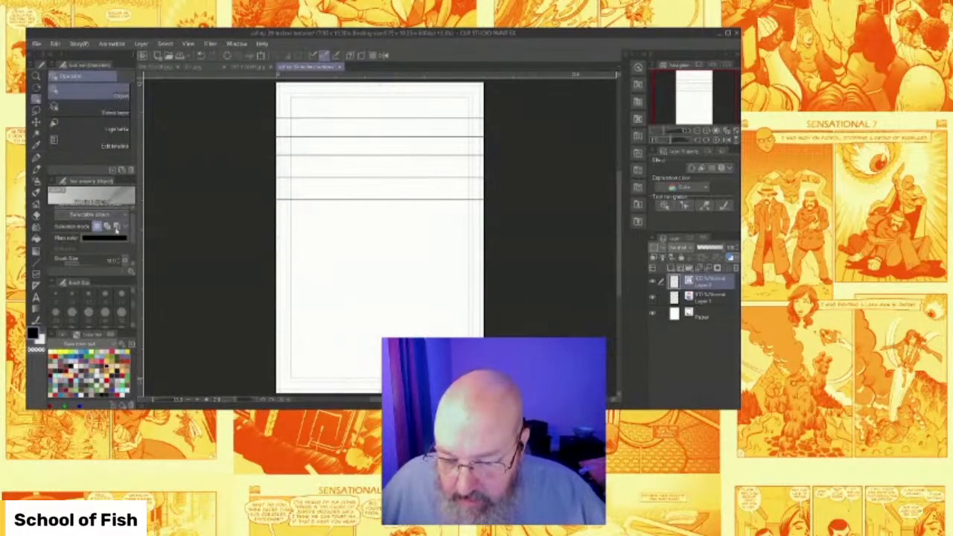
{"action": "left_click_drag", "start_coordinate": [133, 225], "coordinate": [134, 220]}
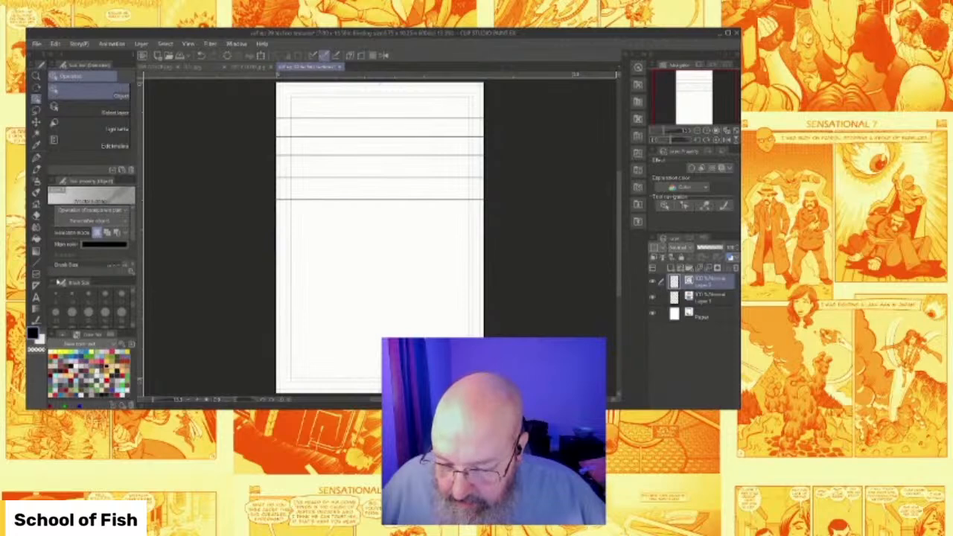
{"action": "left_click_drag", "start_coordinate": [219, 94], "coordinate": [581, 245]}
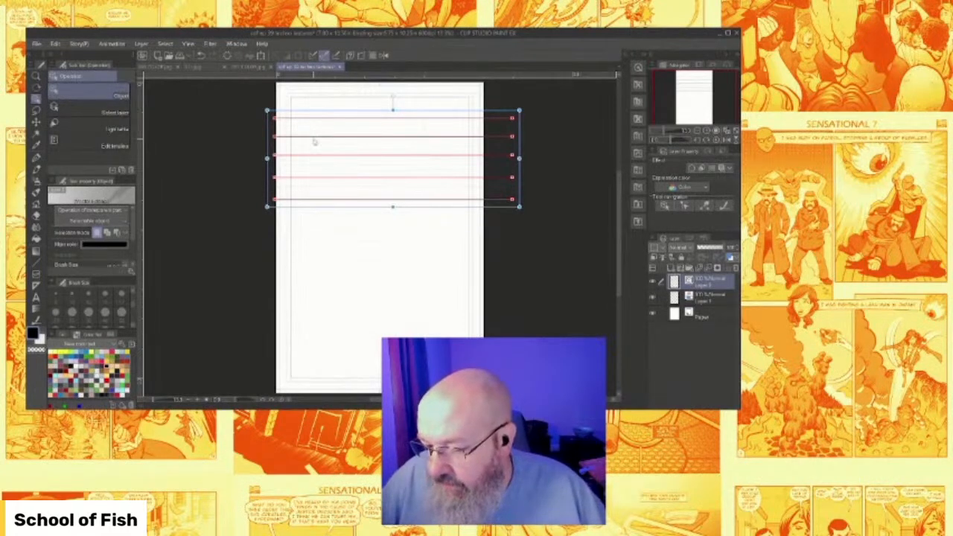
{"action": "left_click_drag", "start_coordinate": [333, 165], "coordinate": [347, 195]}
{"action": "key", "text": "Down"}
{"action": "key", "text": "Down"}
{"action": "key", "text": "Down"}
{"action": "key", "text": "Down"}
{"action": "key", "text": "Down"}
{"action": "key", "text": "Down"}
{"action": "key", "text": "Down"}
{"action": "key", "text": "Down"}
{"action": "key", "text": "Down"}
{"action": "key", "text": "Down"}
{"action": "key", "text": "Down"}
{"action": "key", "text": "Down"}
{"action": "key", "text": "Down"}
{"action": "key", "text": "Down"}
{"action": "key", "text": "Down"}
{"action": "key", "text": "Down"}
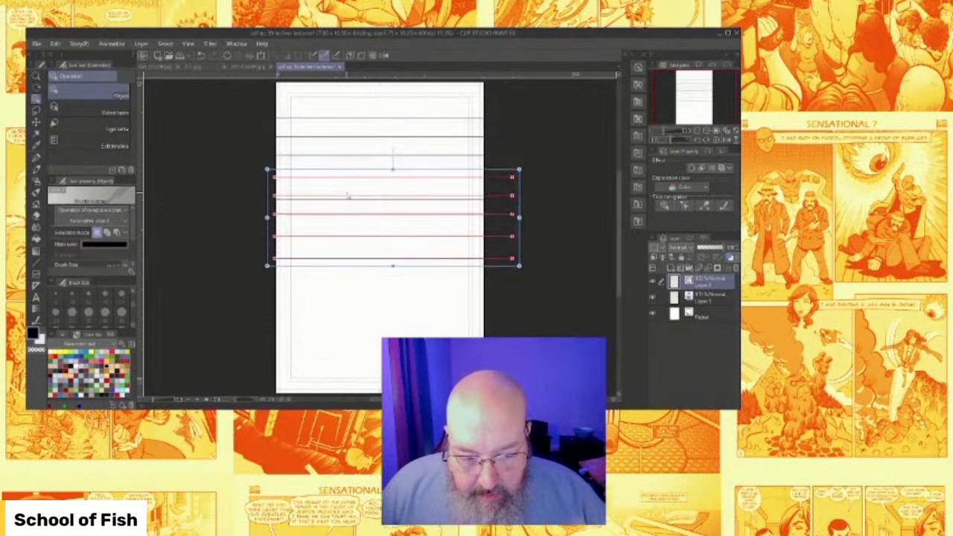
{"action": "key", "text": "Down"}
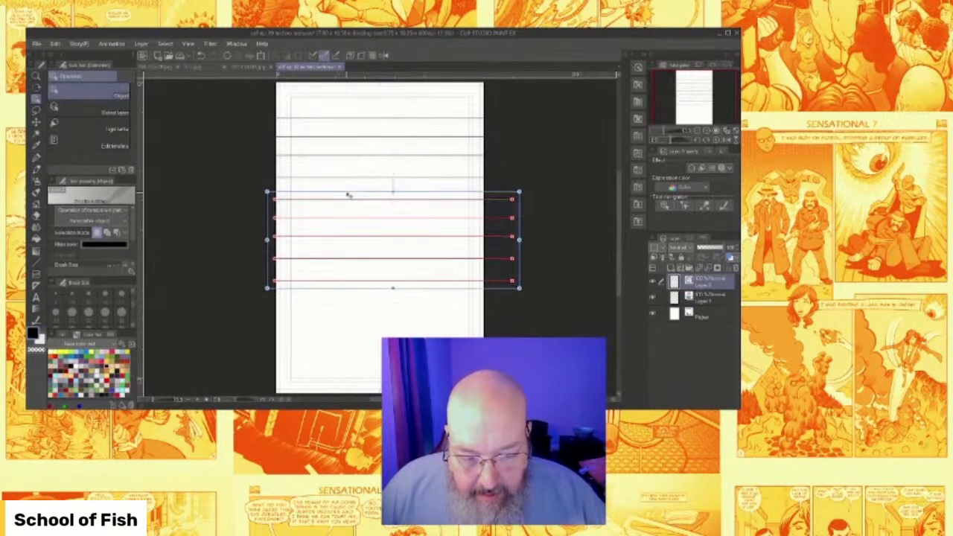
{"action": "key", "text": "Down"}
{"action": "key", "text": "Down"}
{"action": "key", "text": "Down"}
{"action": "key", "text": "Down"}
{"action": "key", "text": "Down"}
{"action": "key", "text": "Down"}
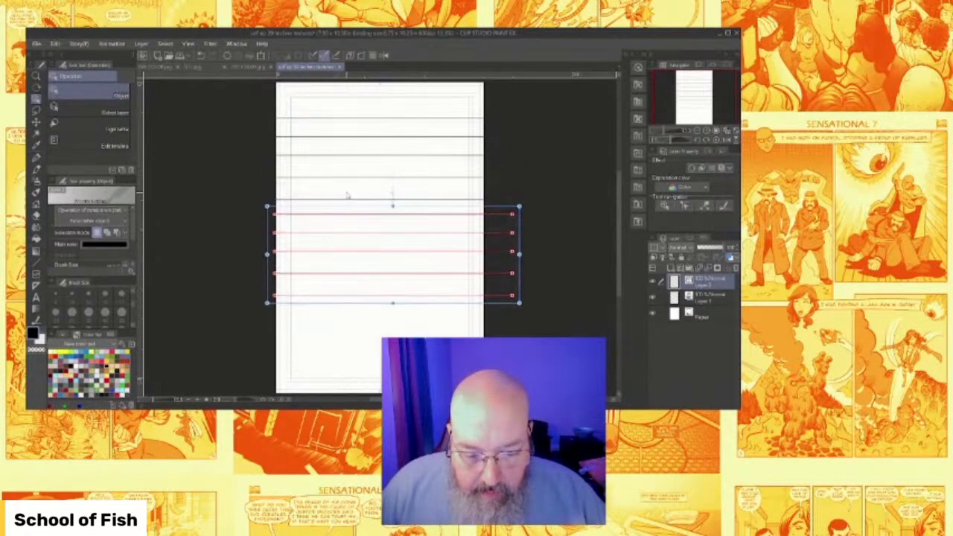
Select all ten lines, copy and paste them, and move the copies down until they continue the pattern past the page's lower edge.
{"action": "left_click_drag", "start_coordinate": [573, 93], "coordinate": [242, 335]}
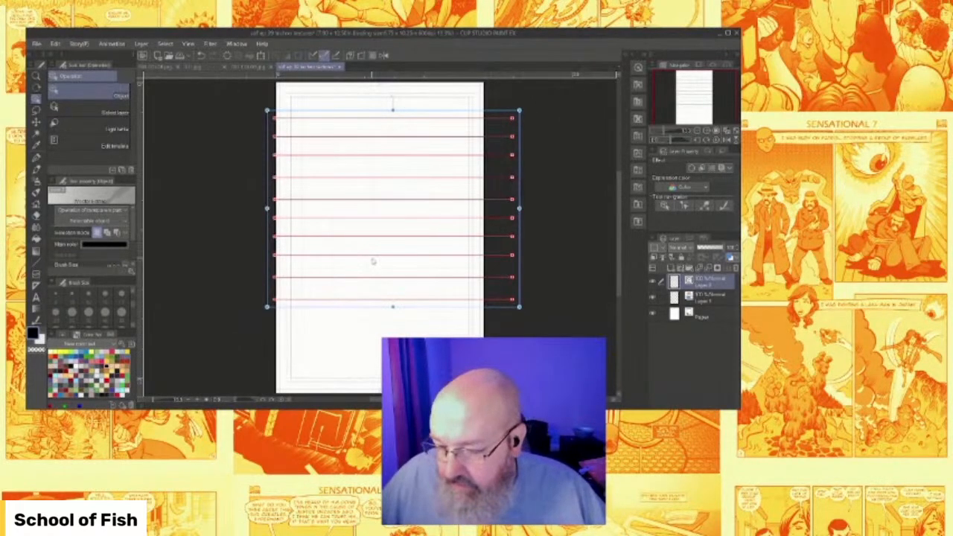
{"action": "key", "text": "ctrl+c"}
{"action": "key", "text": "ctrl+v"}
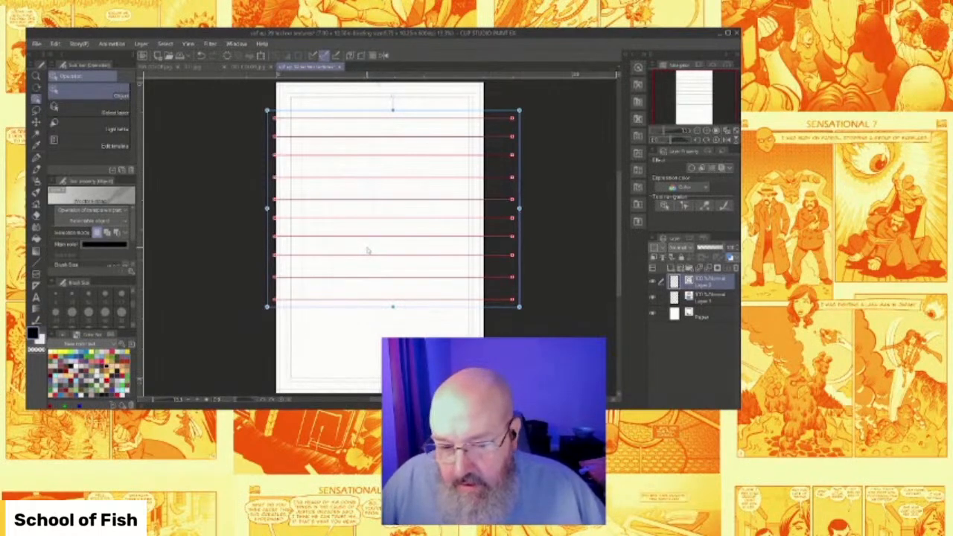
{"action": "key", "text": "shift+Down"}
{"action": "key", "text": "shift+Down"}
{"action": "key", "text": "shift+Down"}
{"action": "key", "text": "shift+Down"}
{"action": "key", "text": "shift+Down"}
{"action": "key", "text": "shift+Down"}
{"action": "key", "text": "shift+Down"}
{"action": "key", "text": "shift+Down"}
{"action": "key", "text": "shift+Down"}
{"action": "key", "text": "shift+Down"}
{"action": "key", "text": "shift+Down"}
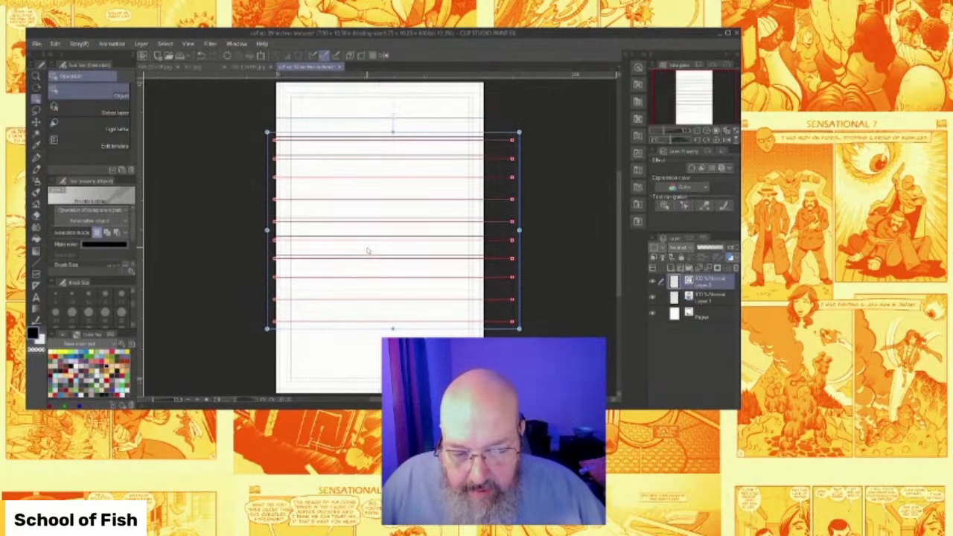
{"action": "key", "text": "shift+Down"}
{"action": "key", "text": "shift+Down"}
{"action": "key", "text": "shift+Down"}
{"action": "key", "text": "shift+Down"}
{"action": "key", "text": "shift+Down"}
{"action": "key", "text": "shift+Down"}
{"action": "key", "text": "shift+Down"}
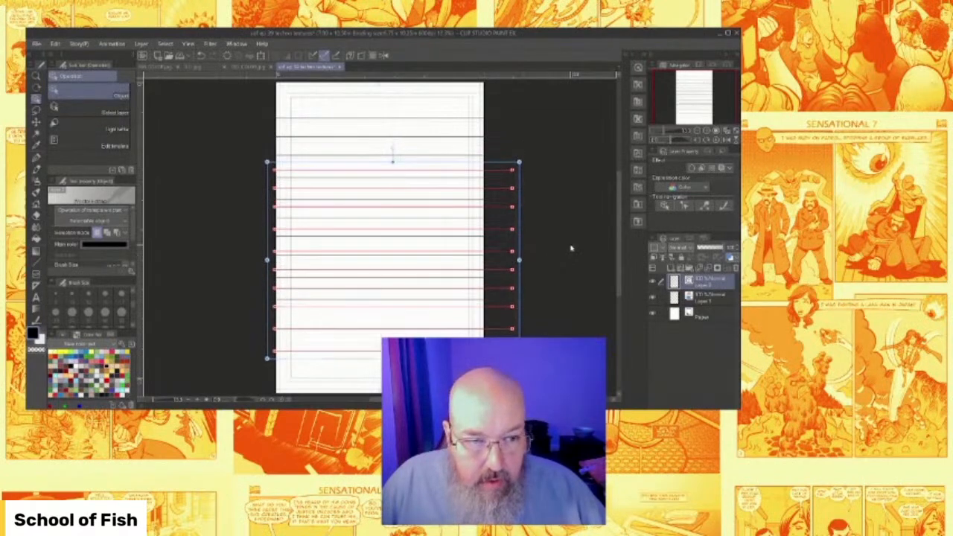
{"action": "key", "text": "shift+Down"}
{"action": "key", "text": "shift+Down"}
{"action": "key", "text": "shift+Down"}
{"action": "key", "text": "shift+Down"}
{"action": "key", "text": "shift+Down"}
{"action": "key", "text": "shift+Down"}
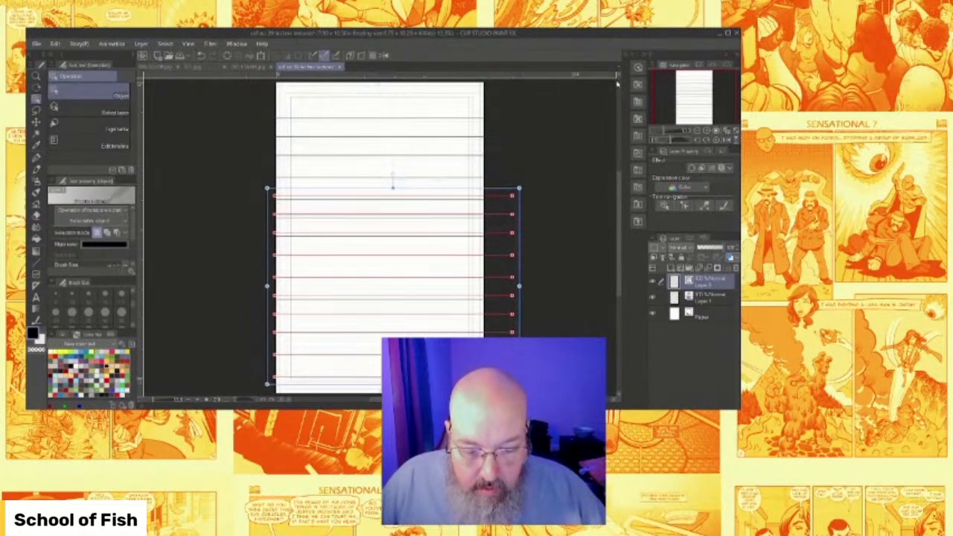
{"action": "key", "text": "shift+Down"}
{"action": "key", "text": "shift+Down"}
{"action": "key", "text": "shift+Down"}
{"action": "key", "text": "shift+Down"}
{"action": "key", "text": "shift+Down"}
{"action": "key", "text": "shift+Down"}
{"action": "key", "text": "shift+Down"}
{"action": "key", "text": "shift+Down"}
{"action": "key", "text": "shift+Down"}
{"action": "key", "text": "shift+Down"}
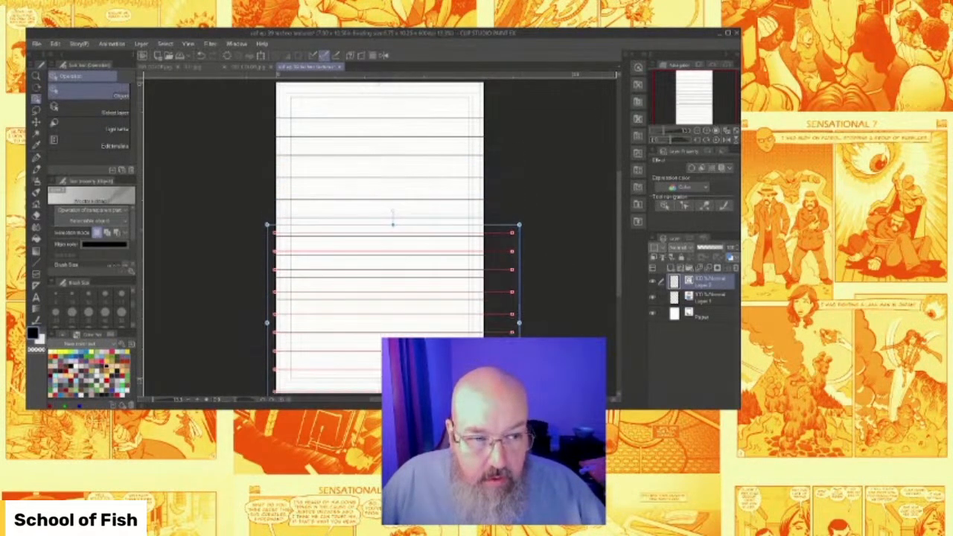
{"action": "key", "text": "shift+Down"}
{"action": "key", "text": "shift+Down"}
{"action": "key", "text": "shift+Down"}
{"action": "key", "text": "shift+Down"}
{"action": "key", "text": "shift+Down"}
{"action": "key", "text": "shift+Down"}
{"action": "key", "text": "shift+Down"}
{"action": "key", "text": "shift+Down"}
{"action": "key", "text": "shift+Down"}
{"action": "key", "text": "shift+Down"}
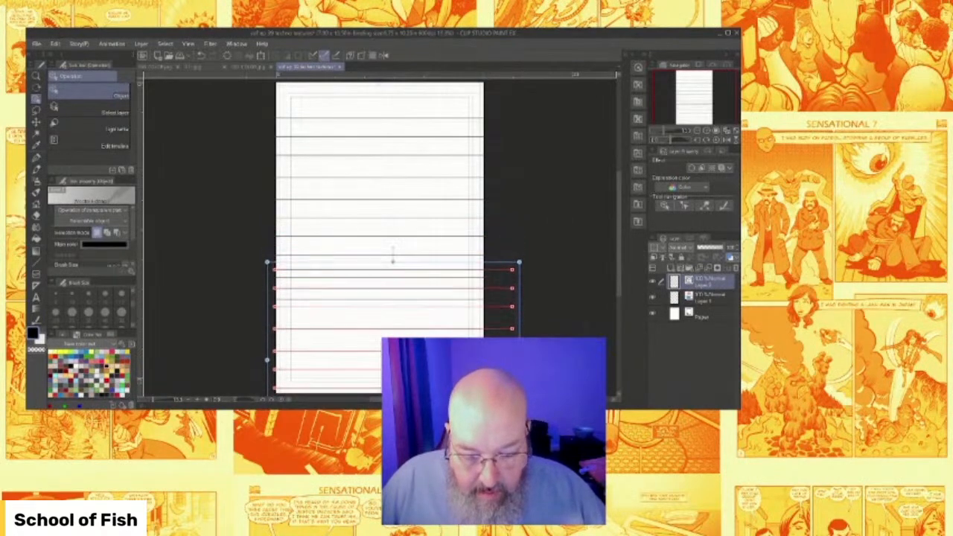
{"action": "key", "text": "shift+Down"}
{"action": "key", "text": "shift+Down"}
{"action": "key", "text": "shift+Down"}
{"action": "key", "text": "shift+Down"}
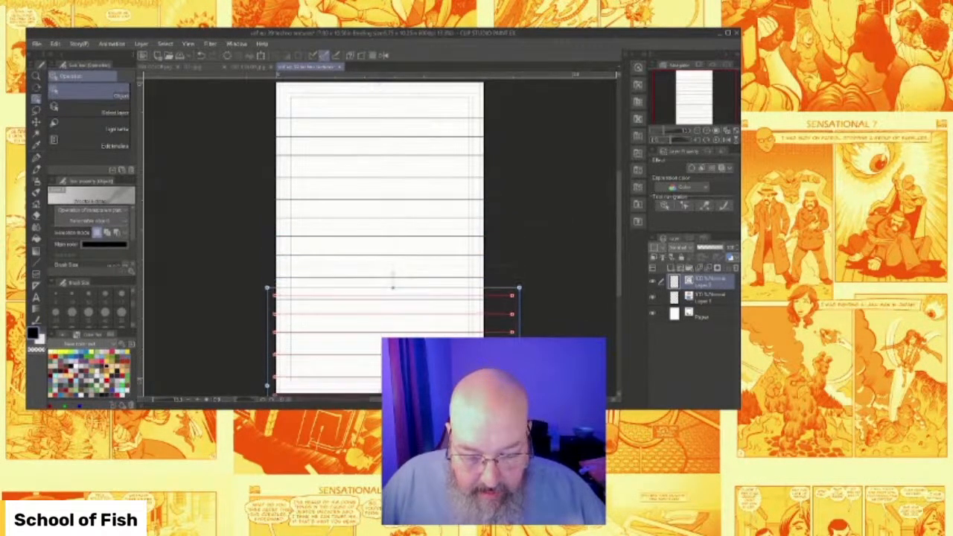
{"action": "key", "text": "shift+Down"}
{"action": "key", "text": "shift+Down"}
{"action": "key", "text": "shift+Down"}
{"action": "key", "text": "shift+Down"}
{"action": "key", "text": "shift+Down"}
{"action": "key", "text": "shift+Down"}
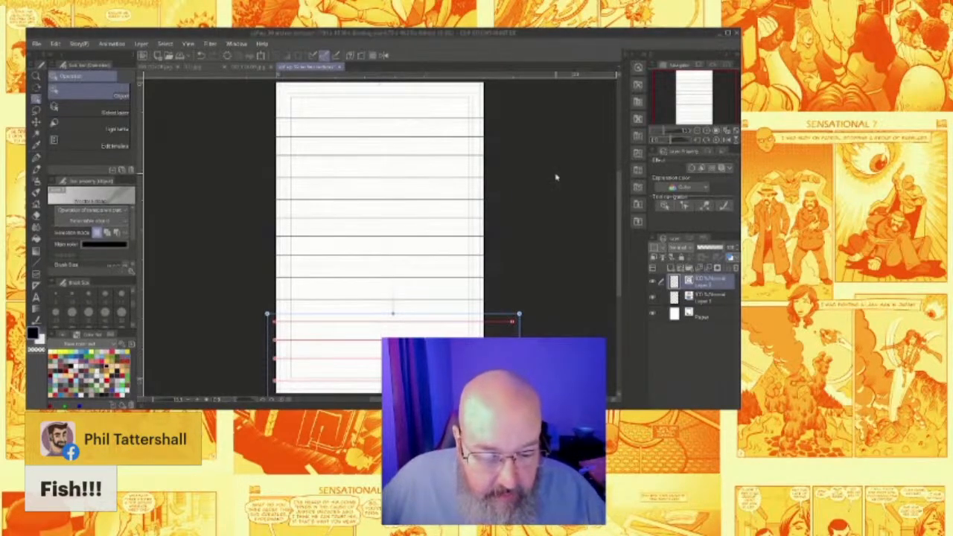
Select the complete set of lines and move it up so the first line sits just below the page's upper edge.
{"action": "scroll", "coordinate": [516, 189], "scroll_direction": "down", "scroll_amount": 3}
{"action": "left_click_drag", "start_coordinate": [313, 127], "coordinate": [565, 403]}
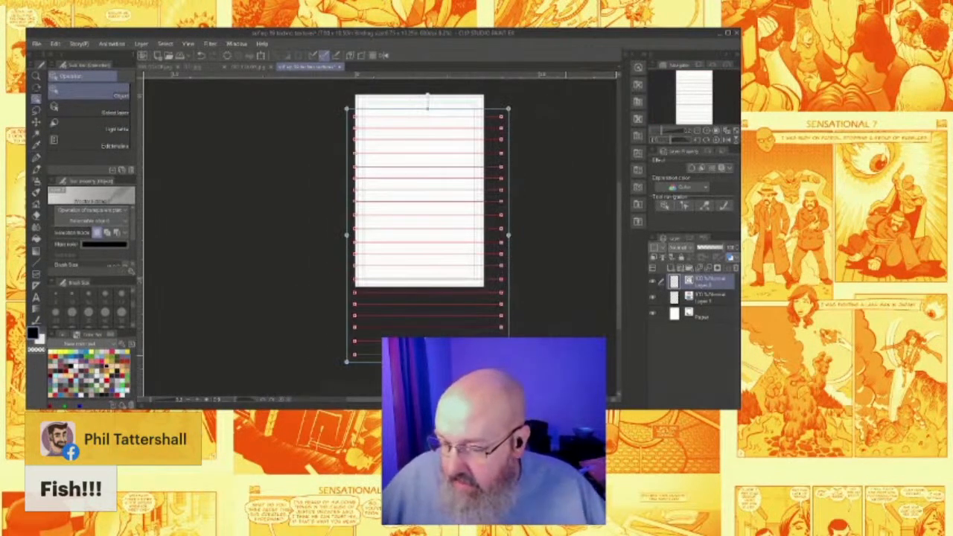
{"action": "key", "text": "Up"}
{"action": "key", "text": "Up"}
{"action": "key", "text": "Up"}
{"action": "key", "text": "Up"}
{"action": "key", "text": "Up"}
{"action": "key", "text": "Up"}
{"action": "key", "text": "Up"}
{"action": "key", "text": "Up"}
{"action": "key", "text": "Down"}
{"action": "key", "text": "Down"}
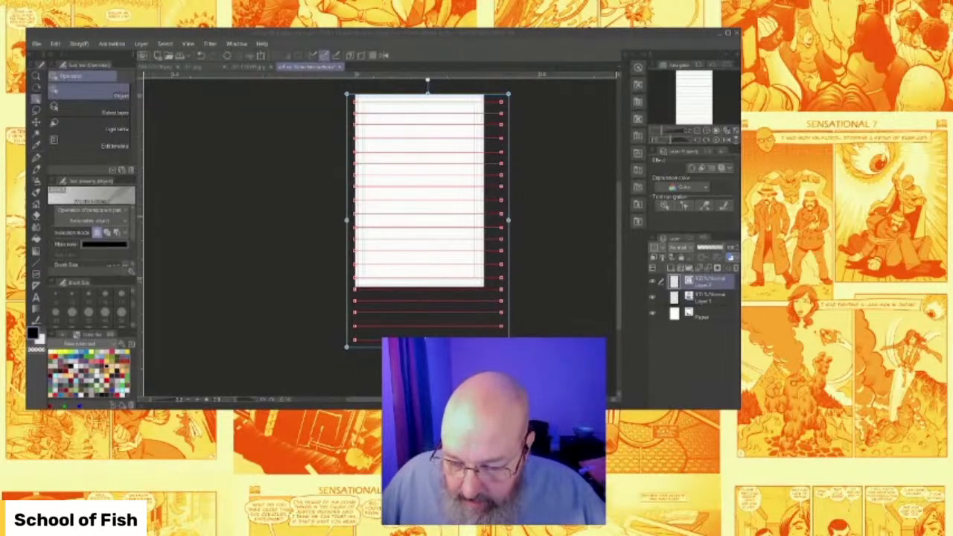
Set the transform mode to Scale/Rotate and try rotating the whole set of lines 90 degrees to vertical.
{"action": "scroll", "coordinate": [109, 265], "scroll_direction": "down", "scroll_amount": 3}
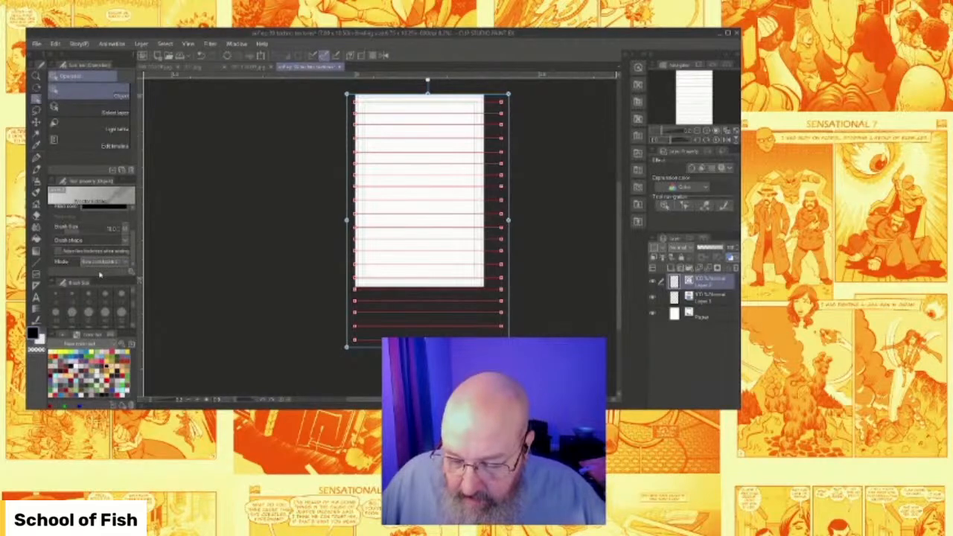
{"action": "left_click", "coordinate": [66, 296]}
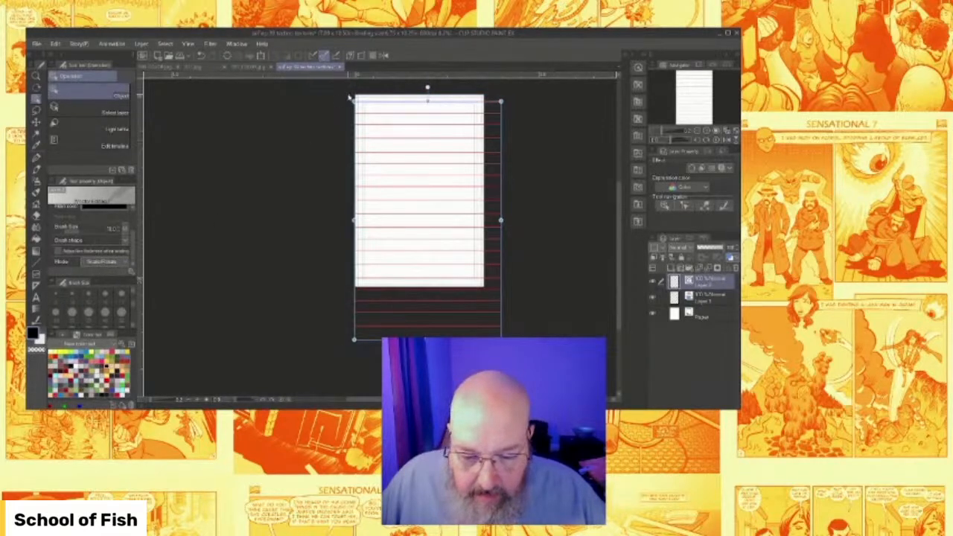
{"action": "left_click_drag", "start_coordinate": [348, 99], "coordinate": [298, 255]}
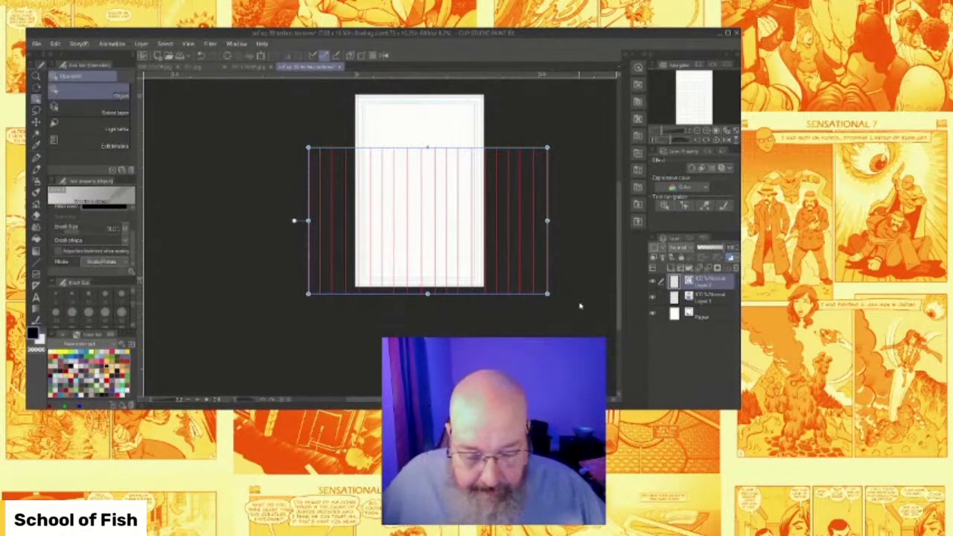
{"action": "key", "text": "Escape"}
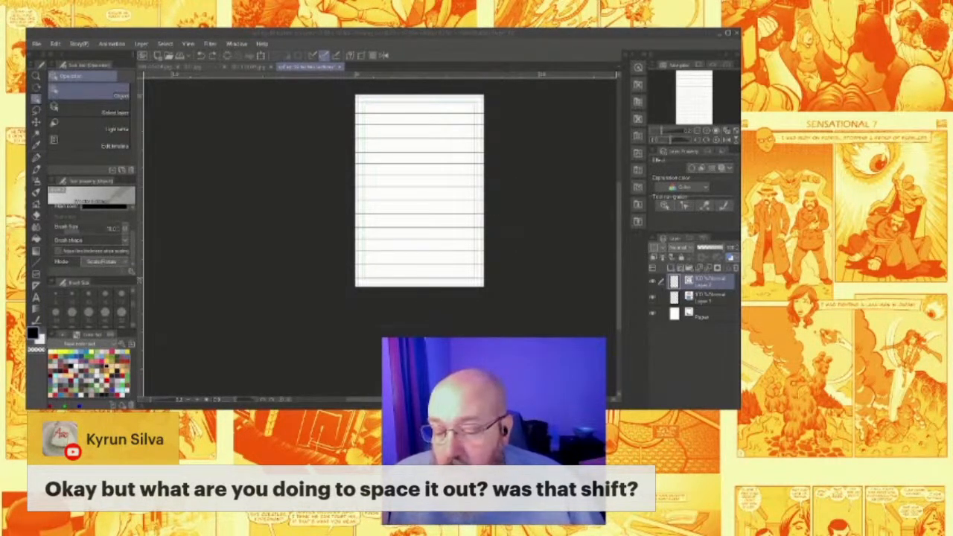
Duplicate a single line in the upper part of the page and nudge the copy slightly down and back onto the original.
{"action": "scroll", "coordinate": [427, 126], "scroll_direction": "up", "scroll_amount": 5}
{"action": "scroll", "coordinate": [394, 223], "scroll_direction": "up", "scroll_amount": 4}
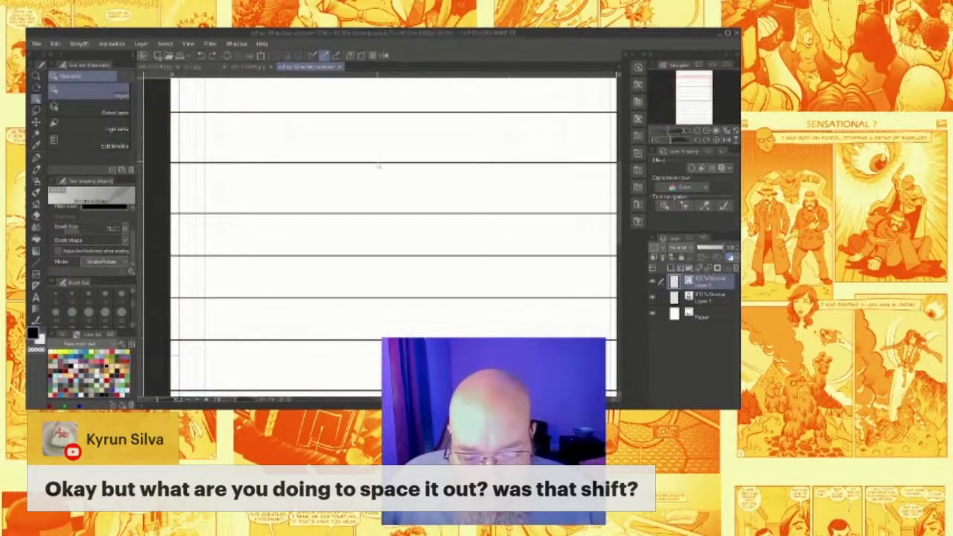
{"action": "left_click", "coordinate": [379, 164]}
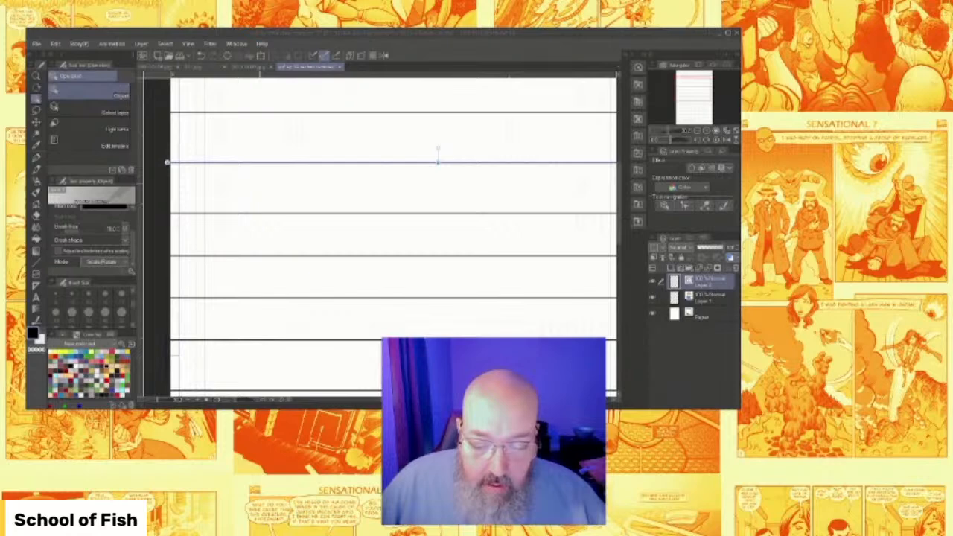
{"action": "left_click", "coordinate": [259, 172]}
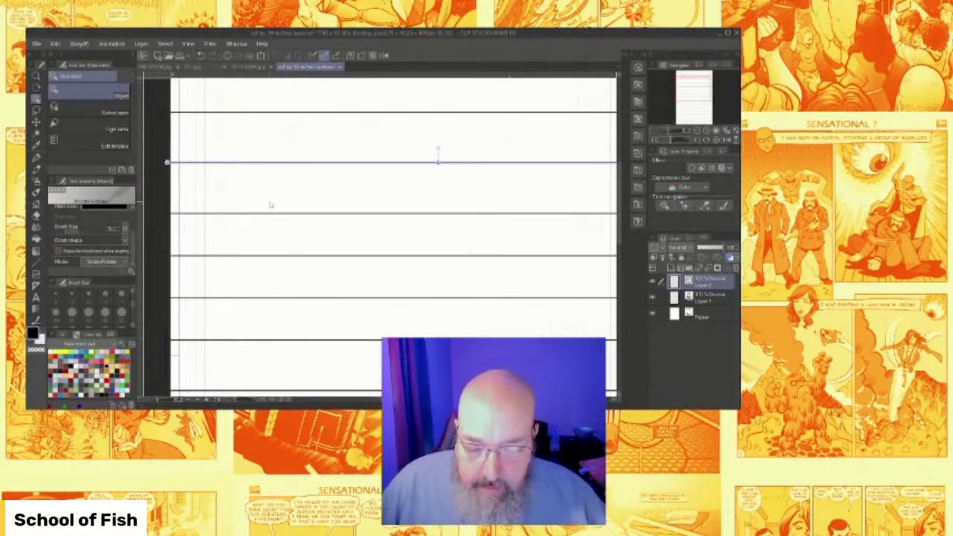
{"action": "key", "text": "Down"}
{"action": "key", "text": "Down"}
{"action": "key", "text": "Down"}
{"action": "key", "text": "Down"}
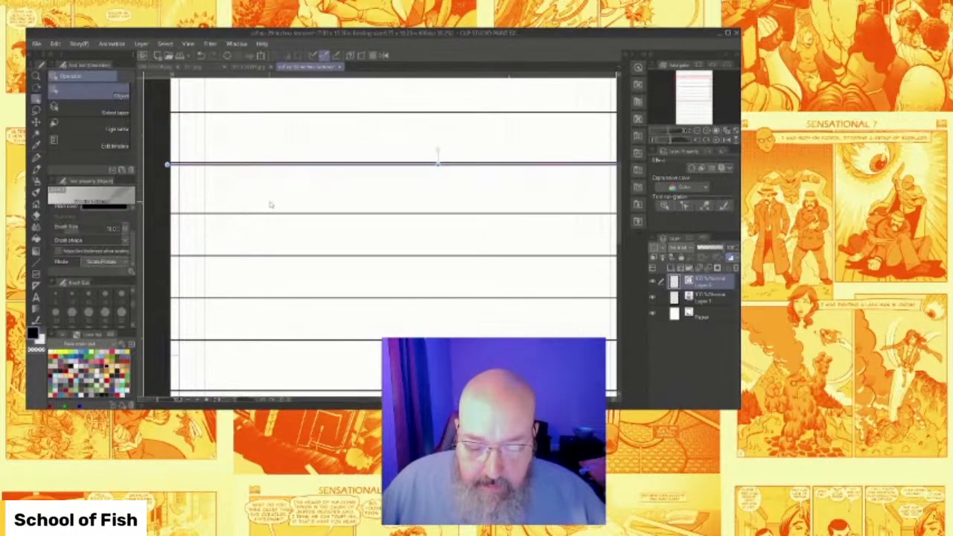
{"action": "key", "text": "Up"}
{"action": "key", "text": "Up"}
{"action": "key", "text": "Up"}
{"action": "key", "text": "Up"}
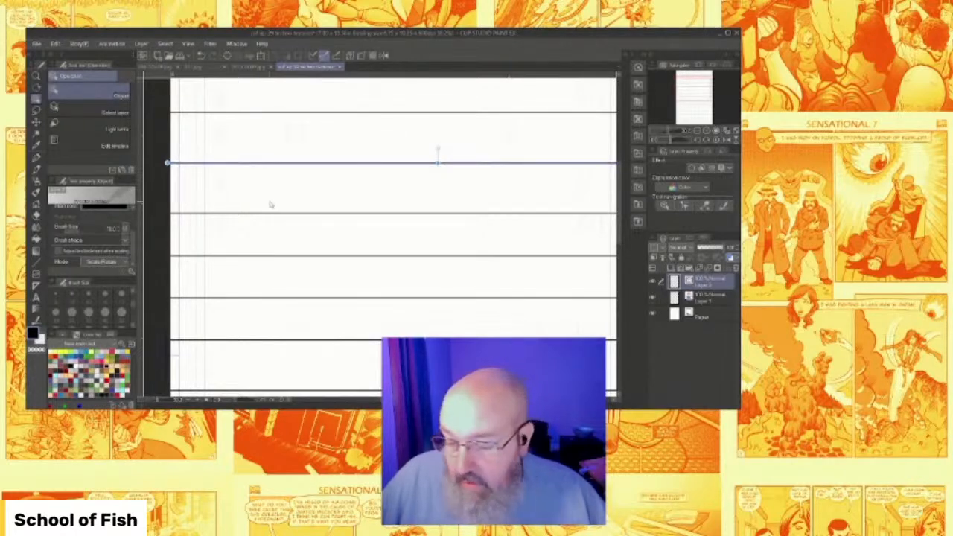
Nudge the duplicated line down and back up until it sits just below its original.
{"action": "key", "text": "Down"}
{"action": "key", "text": "Down"}
{"action": "key", "text": "Down"}
{"action": "key", "text": "Down"}
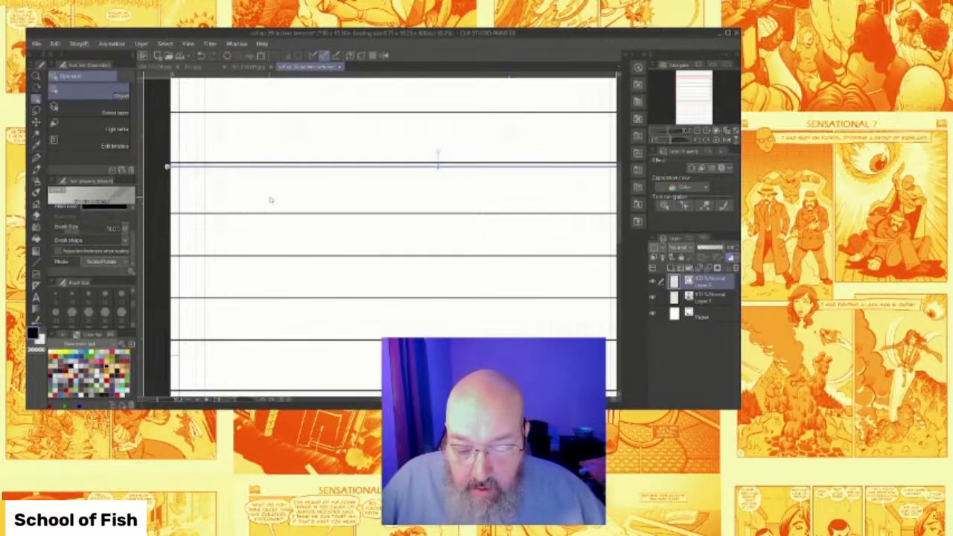
{"action": "key", "text": "Down"}
{"action": "key", "text": "Down"}
{"action": "key", "text": "Down"}
{"action": "key", "text": "Down"}
{"action": "key", "text": "Down"}
{"action": "key", "text": "Down"}
{"action": "key", "text": "Down"}
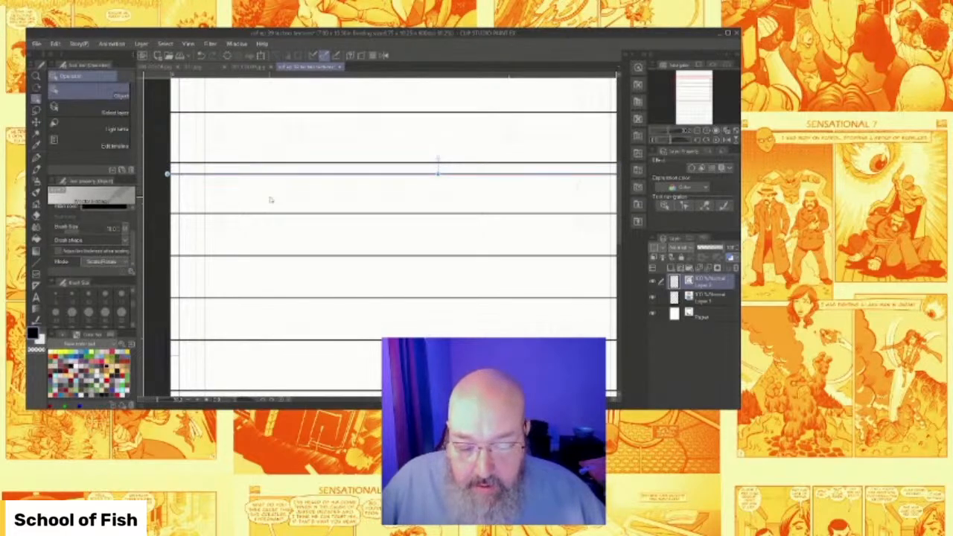
{"action": "key", "text": "Up"}
{"action": "key", "text": "Up"}
{"action": "key", "text": "Up"}
{"action": "key", "text": "Up"}
{"action": "key", "text": "Up"}
{"action": "key", "text": "Up"}
{"action": "key", "text": "Up"}
{"action": "key", "text": "Up"}
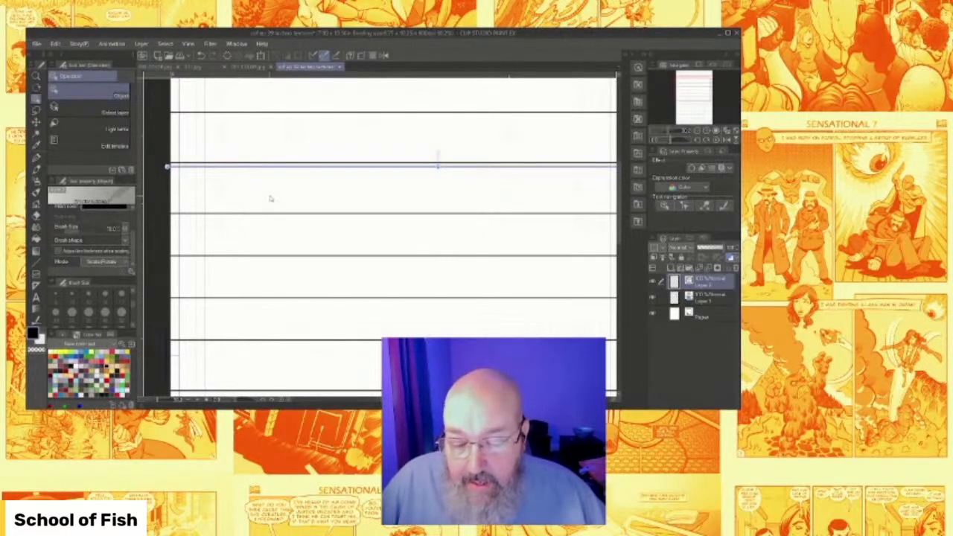
Move the duplicated line slightly farther down, into the gap below its original.
{"action": "scroll", "coordinate": [323, 184], "scroll_direction": "down", "scroll_amount": 5}
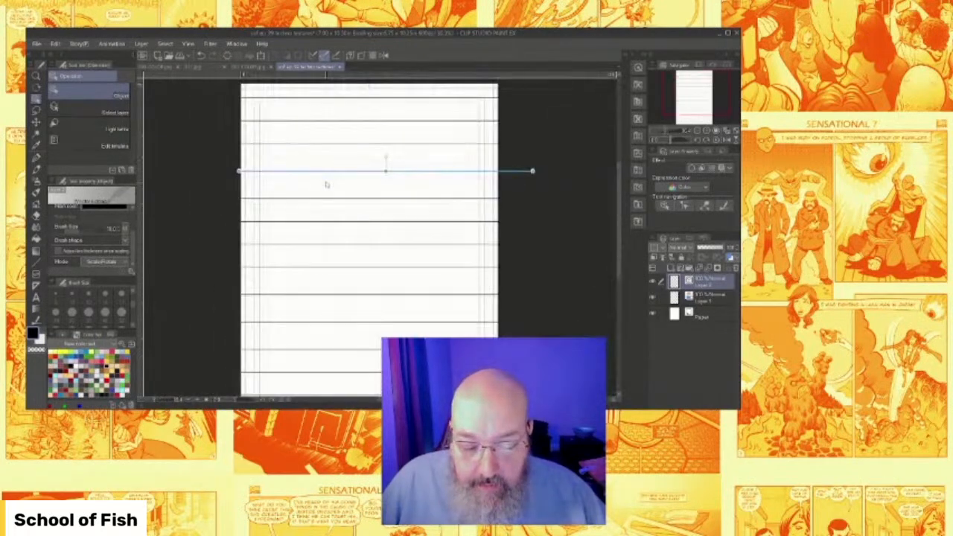
{"action": "scroll", "coordinate": [326, 182], "scroll_direction": "down", "scroll_amount": 1}
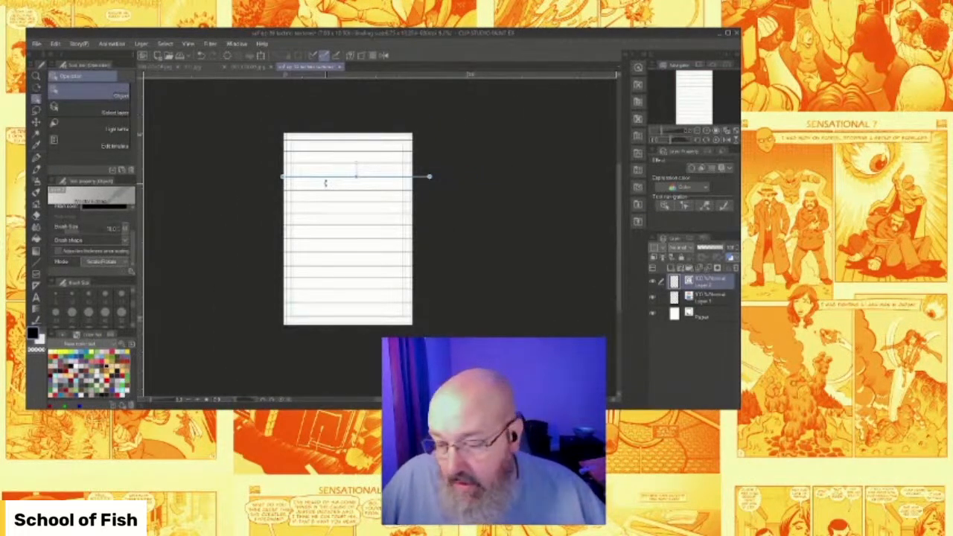
{"action": "left_click_drag", "start_coordinate": [326, 182], "coordinate": [330, 184]}
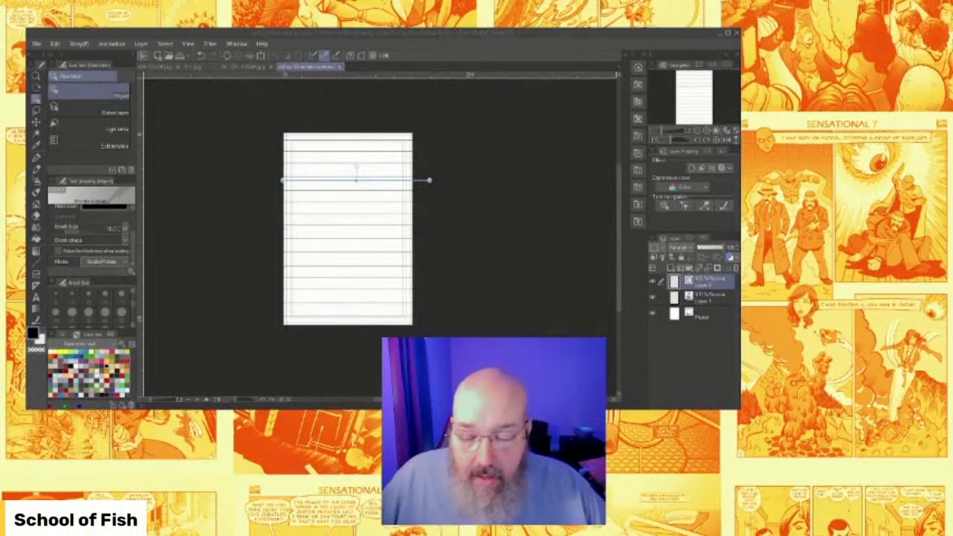
{"action": "scroll", "coordinate": [374, 178], "scroll_direction": "up", "scroll_amount": 1}
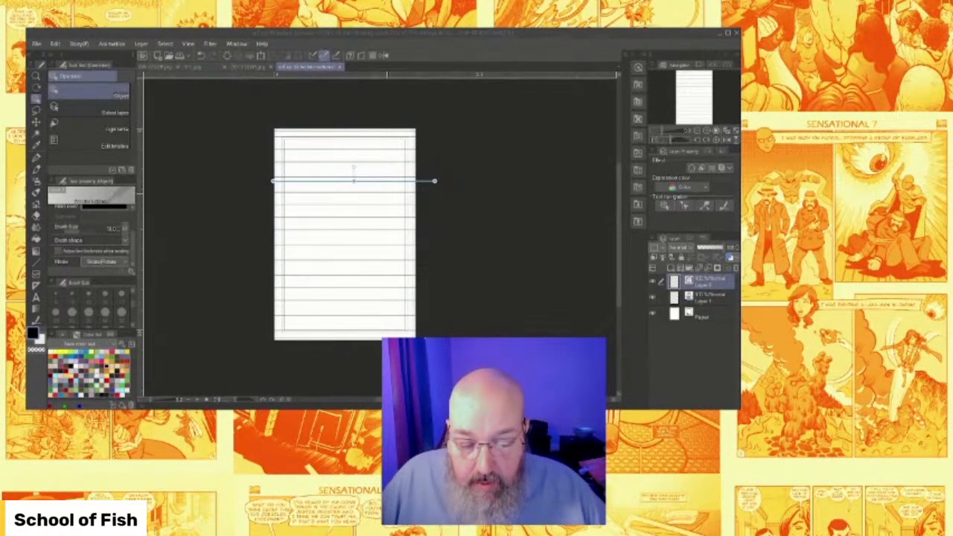
Move the duplicated horizontal line down past the next line and nudge it to the middle of the wider gap below.
{"action": "left_click", "coordinate": [452, 200]}
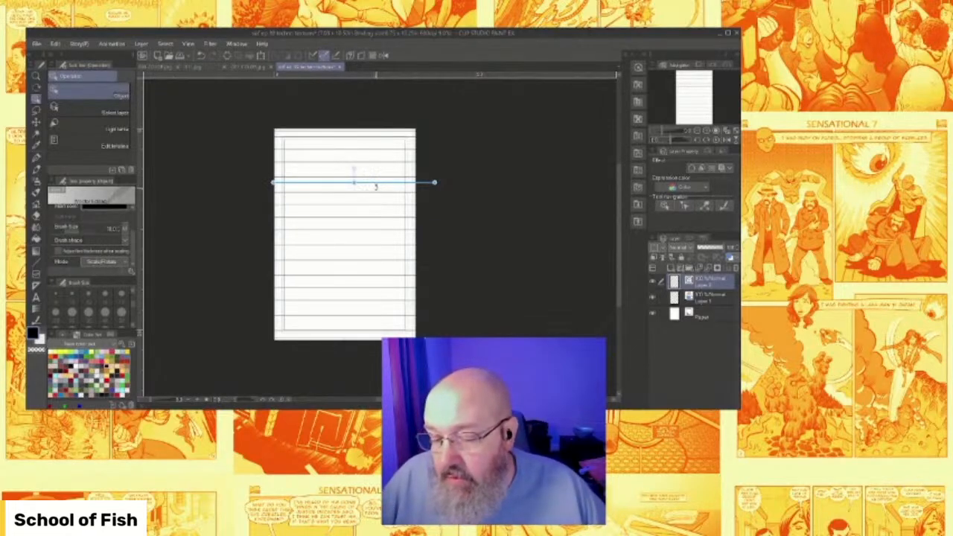
{"action": "left_click_drag", "start_coordinate": [376, 186], "coordinate": [395, 199]}
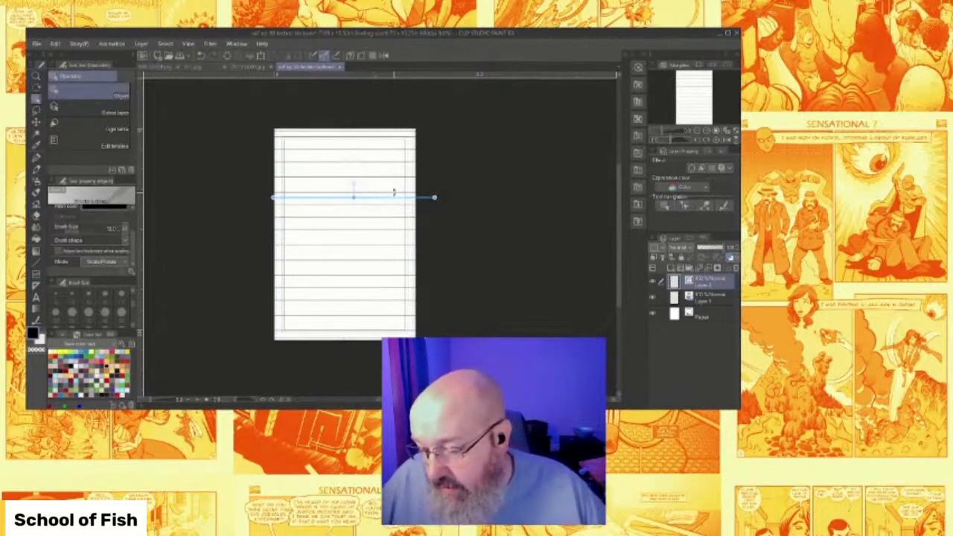
{"action": "key", "text": "Down"}
{"action": "key", "text": "Down"}
{"action": "key", "text": "Down"}
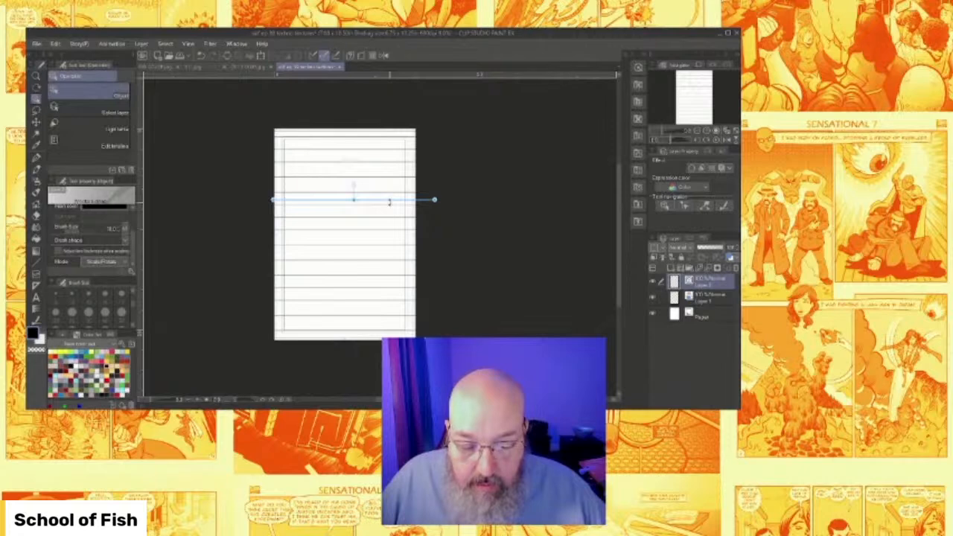
{"action": "key", "text": "Down"}
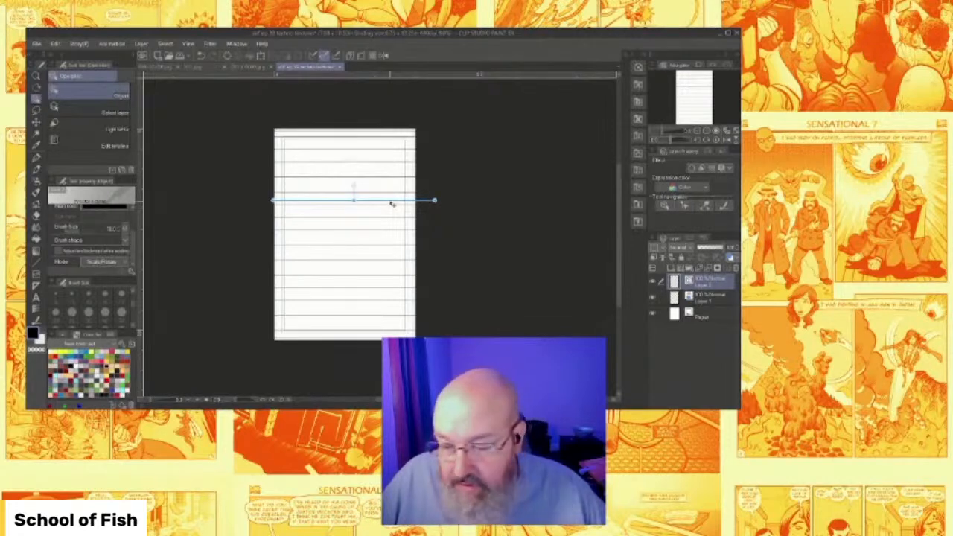
{"action": "key", "text": "Down"}
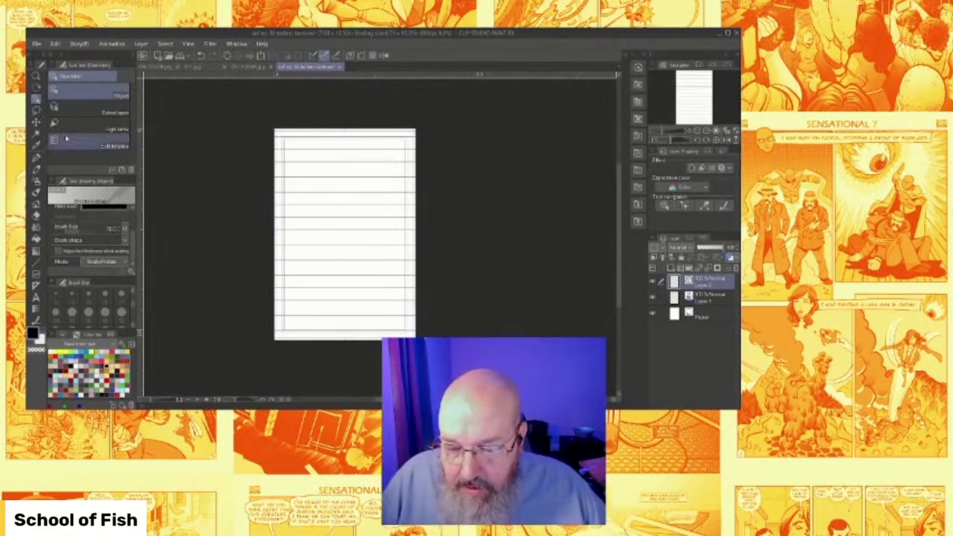
Set the selection mode to add, select the upper lines one by one, and extend the selection to all horizontal lines.
{"action": "scroll", "coordinate": [132, 234], "scroll_direction": "up", "scroll_amount": 2}
{"action": "scroll", "coordinate": [132, 234], "scroll_direction": "up", "scroll_amount": 1}
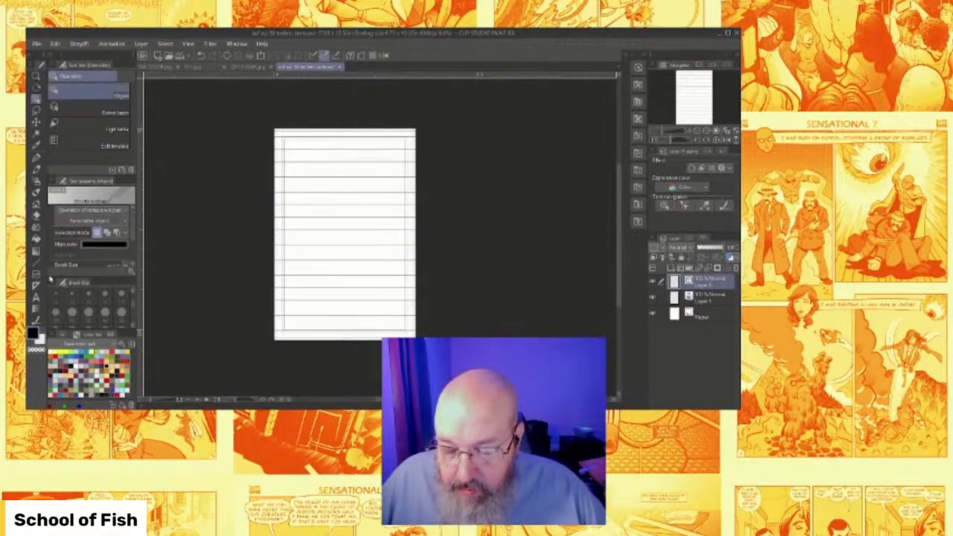
{"action": "left_click", "coordinate": [330, 138]}
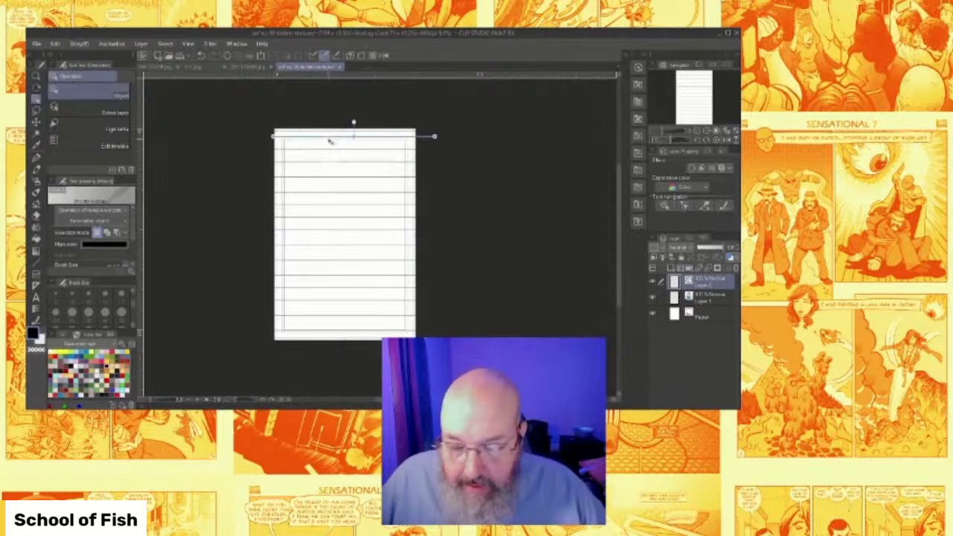
{"action": "left_click", "coordinate": [338, 150], "text": "shift"}
{"action": "left_click", "coordinate": [336, 162], "text": "shift"}
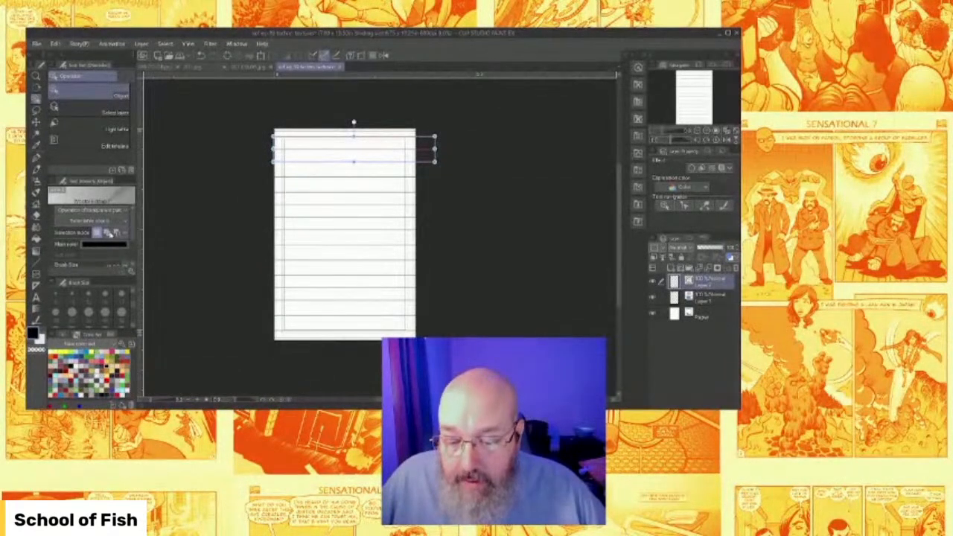
{"action": "left_click", "coordinate": [324, 181], "text": "shift"}
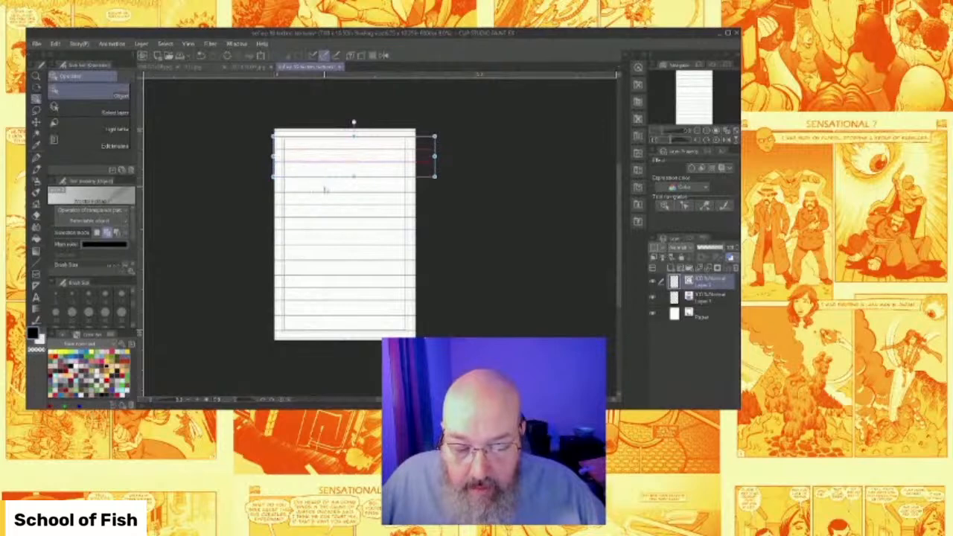
{"action": "left_click", "coordinate": [325, 195], "text": "shift"}
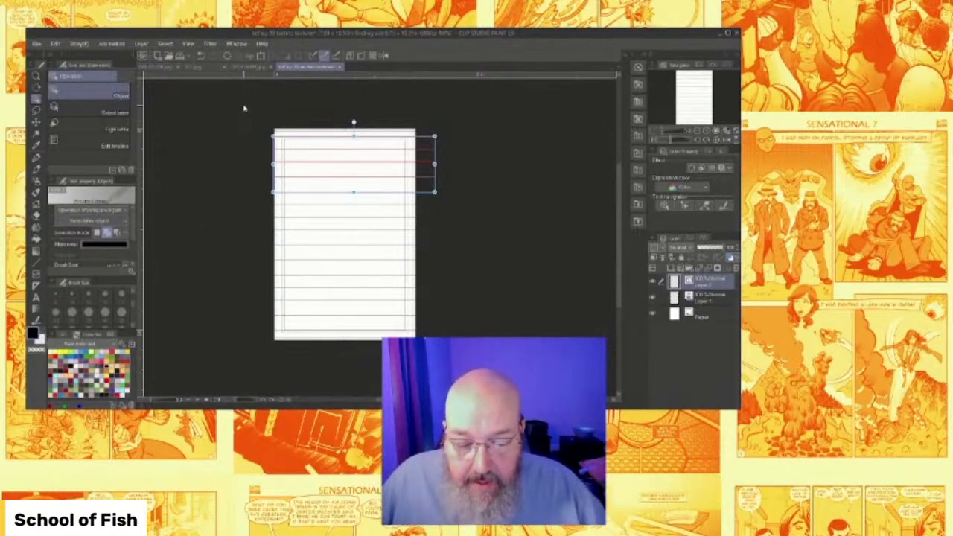
{"action": "left_click_drag", "start_coordinate": [229, 103], "coordinate": [509, 350]}
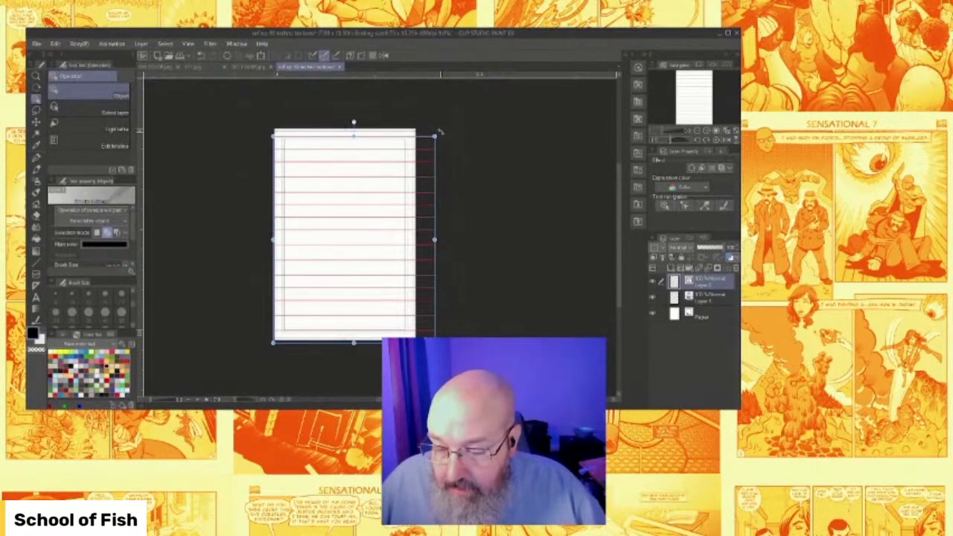
Rotate a copy of the selected lines 90 degrees to vertical, stretch it to the full page height, and deselect it.
{"action": "left_click_drag", "start_coordinate": [375, 124], "coordinate": [260, 149]}
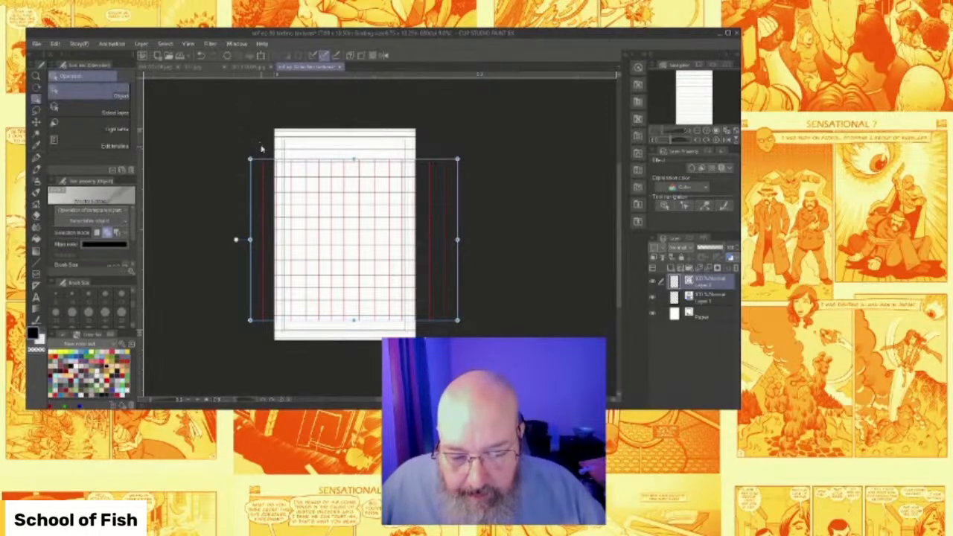
{"action": "left_click_drag", "start_coordinate": [353, 158], "coordinate": [354, 127]}
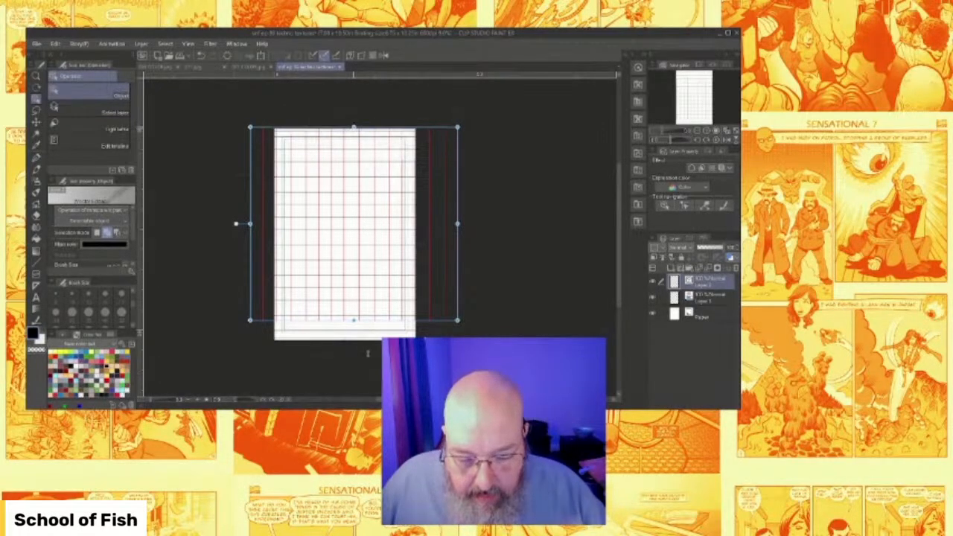
{"action": "left_click_drag", "start_coordinate": [354, 319], "coordinate": [354, 341]}
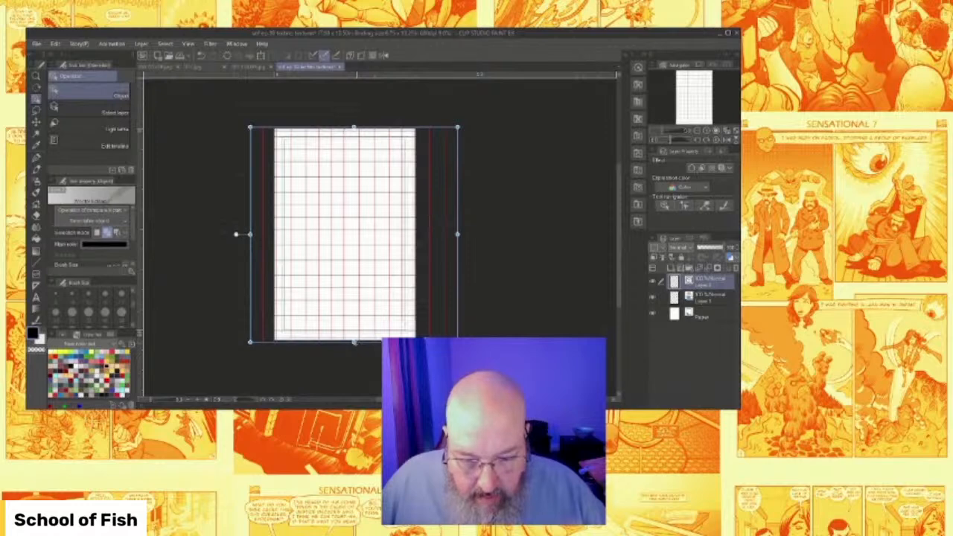
{"action": "scroll", "coordinate": [335, 149], "scroll_direction": "up", "scroll_amount": 2}
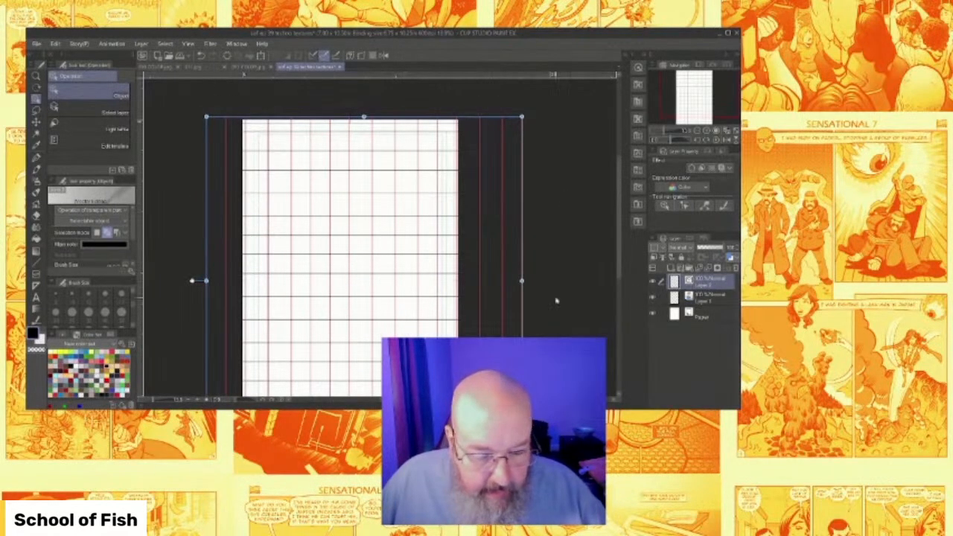
{"action": "left_click", "coordinate": [159, 214]}
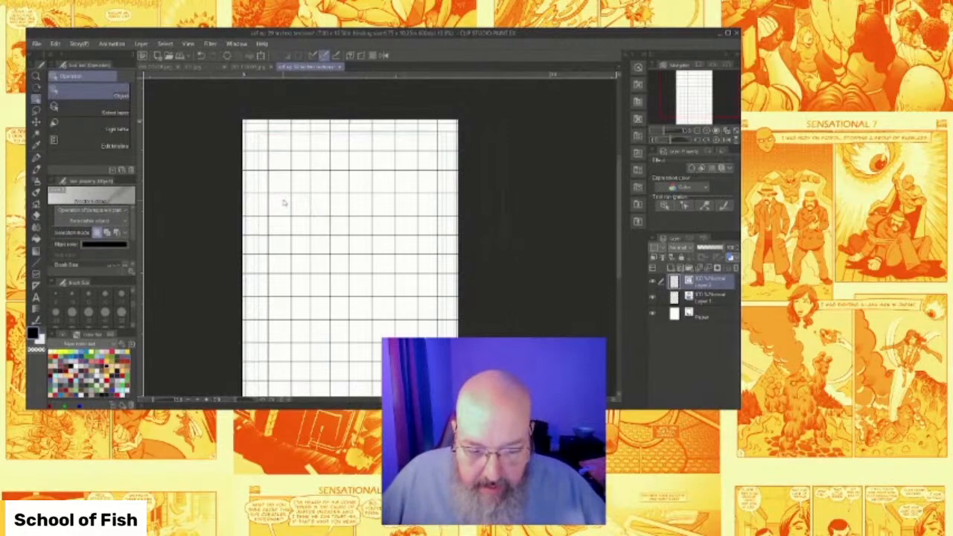
Select the top four horizontal lines together, nudge them slightly down the page, and deselect them.
{"action": "scroll", "coordinate": [334, 217], "scroll_direction": "up", "scroll_amount": 2}
{"action": "scroll", "coordinate": [343, 220], "scroll_direction": "up", "scroll_amount": 2}
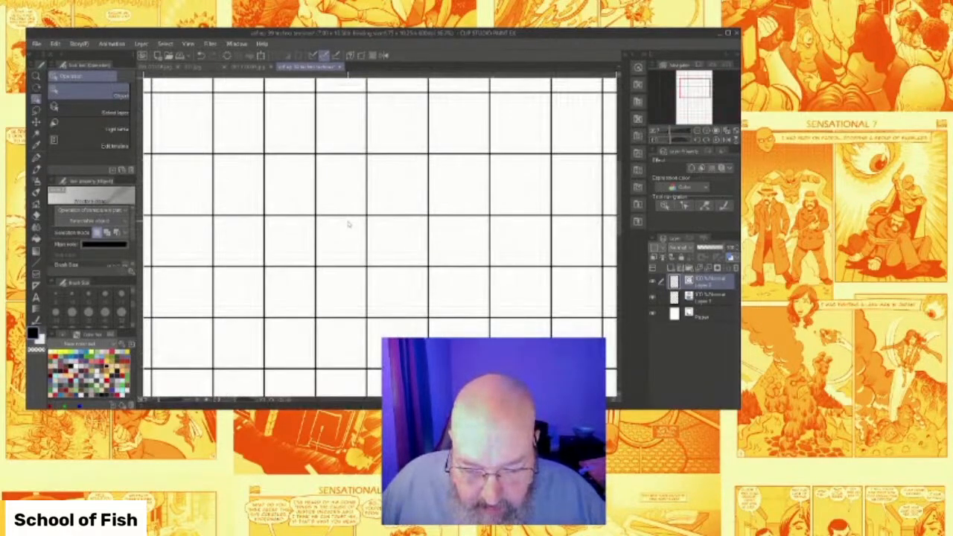
{"action": "scroll", "coordinate": [347, 223], "scroll_direction": "down", "scroll_amount": 2}
{"action": "scroll", "coordinate": [348, 223], "scroll_direction": "down", "scroll_amount": 2}
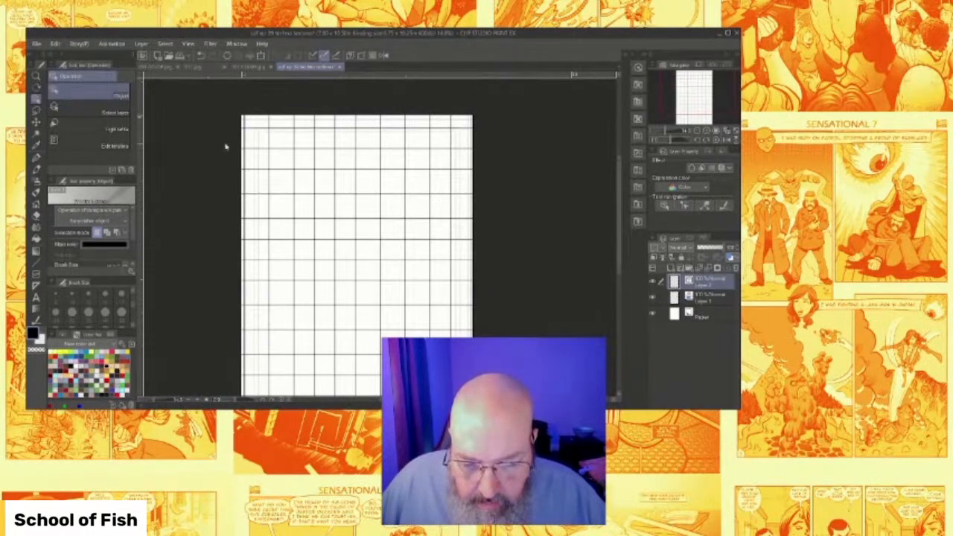
{"action": "left_click_drag", "start_coordinate": [253, 121], "coordinate": [263, 199]}
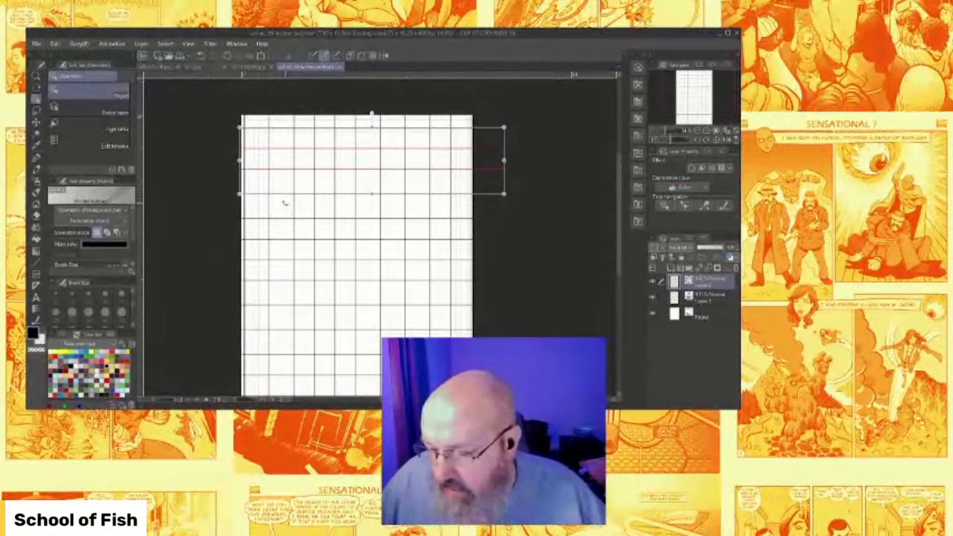
{"action": "key", "text": "Down"}
{"action": "key", "text": "Down"}
{"action": "key", "text": "Down"}
{"action": "key", "text": "Down"}
{"action": "key", "text": "Down"}
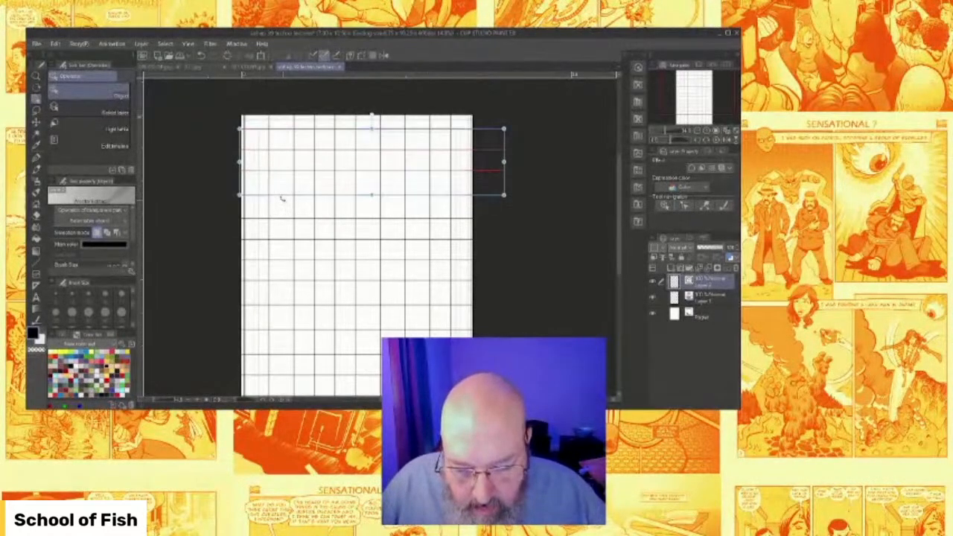
{"action": "key", "text": "Down"}
{"action": "key", "text": "Down"}
{"action": "key", "text": "Down"}
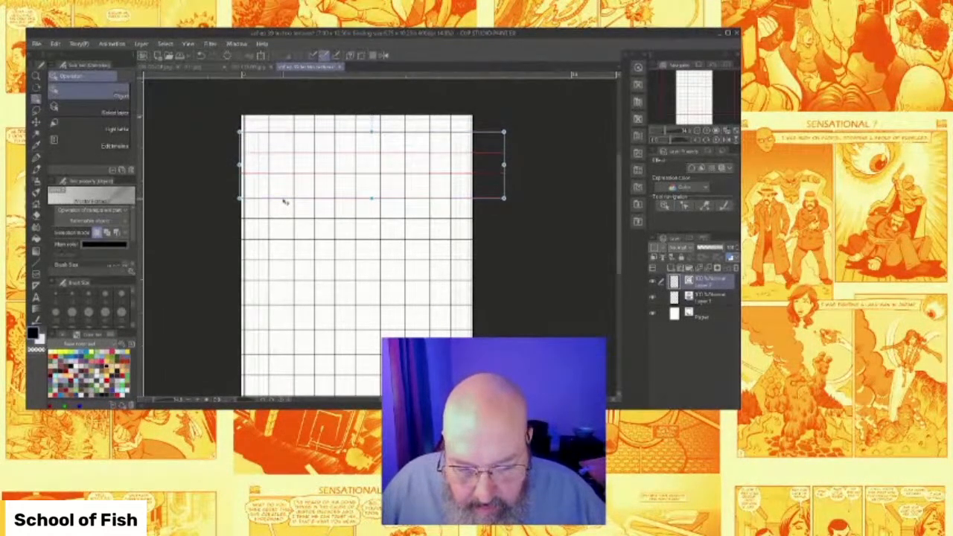
{"action": "left_click", "coordinate": [516, 241]}
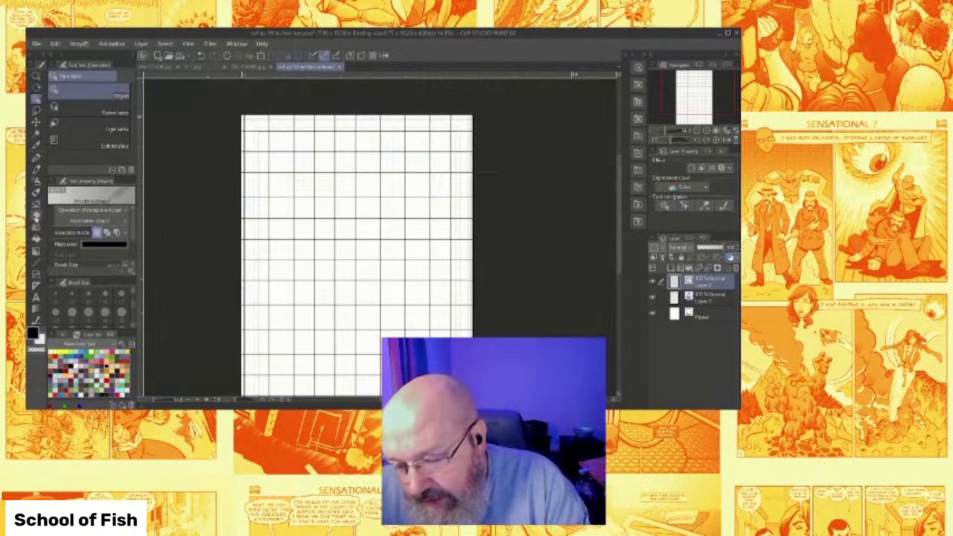
With the hard vector Eraser, remove alternate vertical segments in the grid's upper rows to form a staggered brick pattern.
{"action": "left_click", "coordinate": [36, 216]}
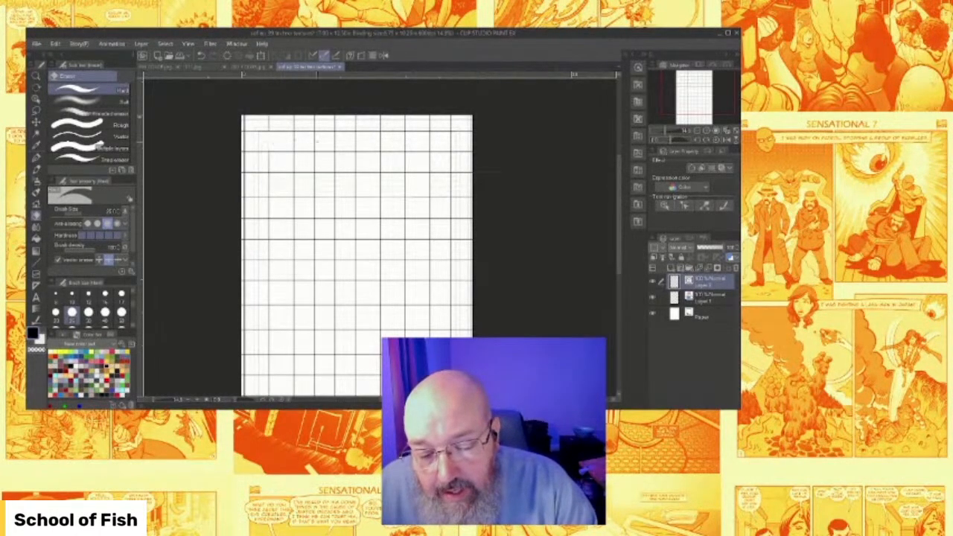
{"action": "left_click_drag", "start_coordinate": [318, 142], "coordinate": [458, 140]}
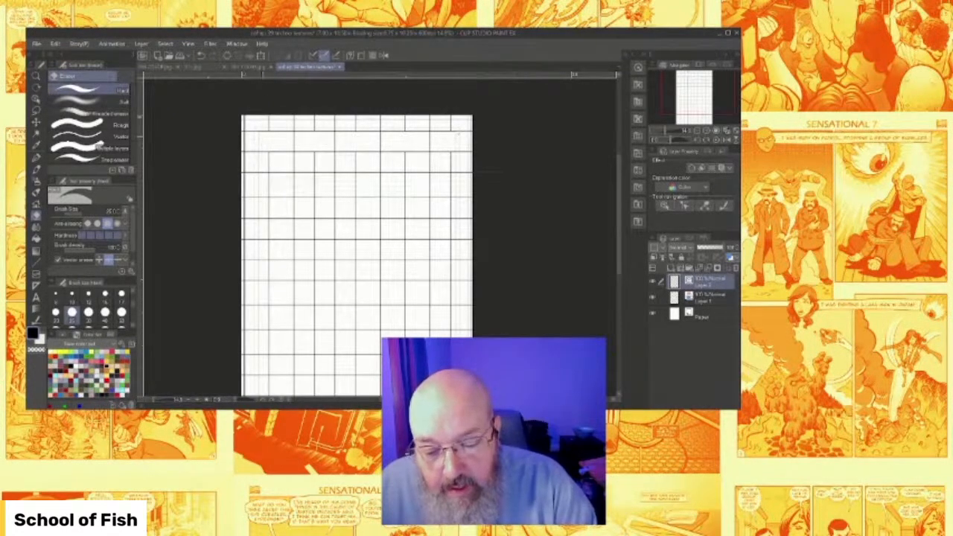
{"action": "left_click_drag", "start_coordinate": [243, 163], "coordinate": [461, 163]}
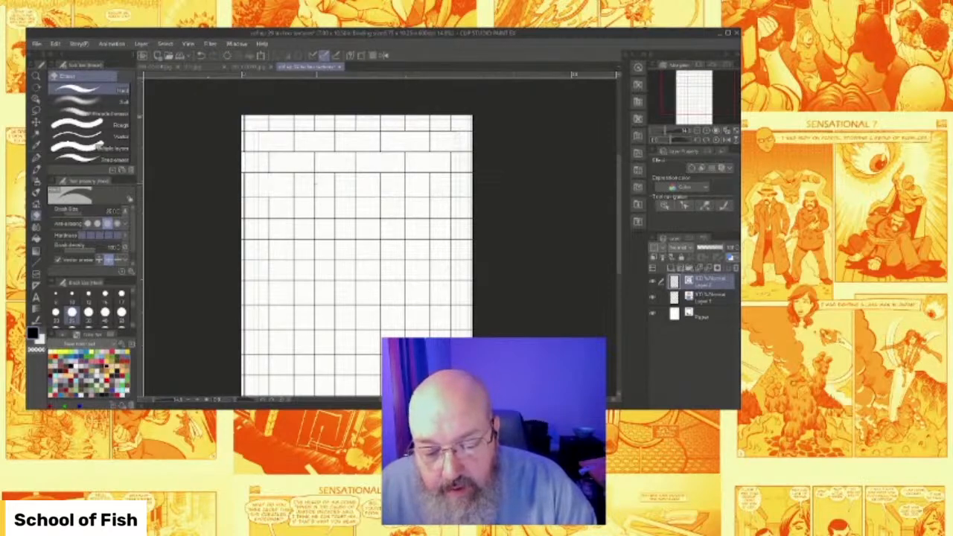
{"action": "left_click_drag", "start_coordinate": [302, 186], "coordinate": [455, 185]}
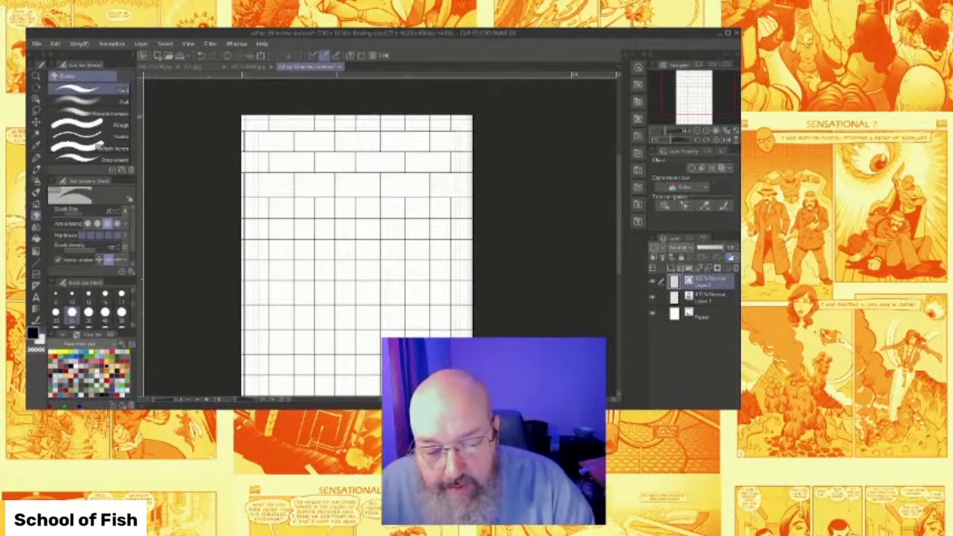
{"action": "left_click", "coordinate": [431, 121]}
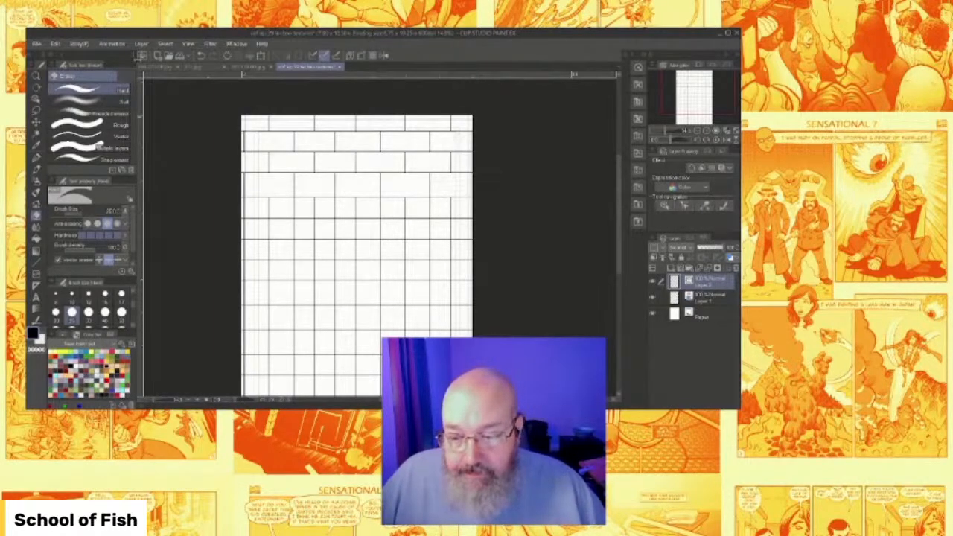
{"action": "left_click", "coordinate": [36, 45]}
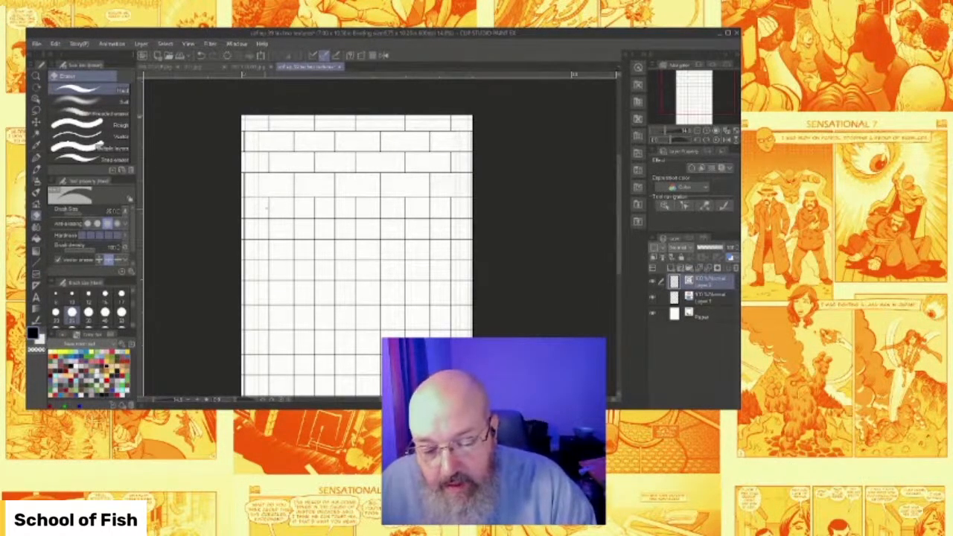
Erase horizontal and vertical segments in the left and central parts of the middle rows to merge cells into irregular panels.
{"action": "left_click_drag", "start_coordinate": [272, 200], "coordinate": [317, 224]}
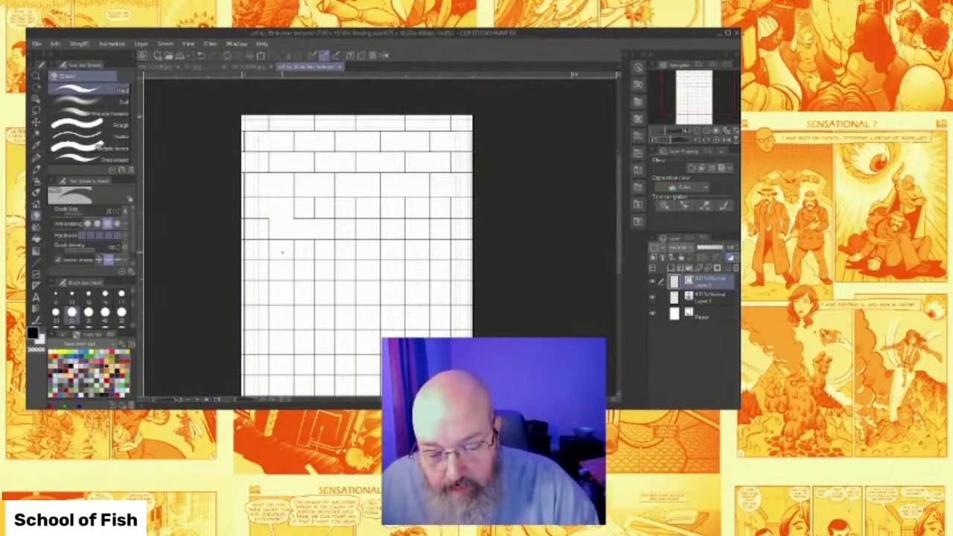
{"action": "left_click_drag", "start_coordinate": [282, 298], "coordinate": [282, 305]}
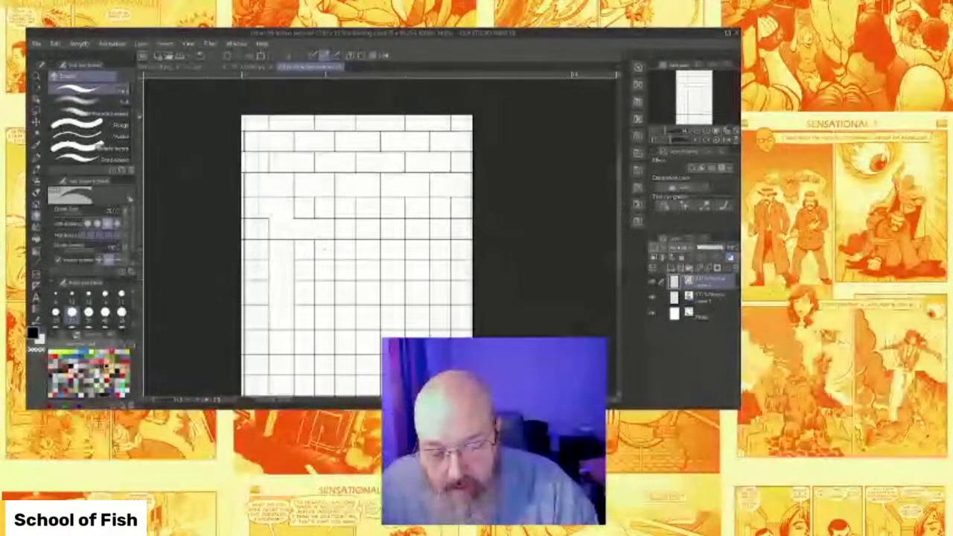
{"action": "left_click_drag", "start_coordinate": [325, 251], "coordinate": [325, 266]}
{"action": "left_click_drag", "start_coordinate": [261, 274], "coordinate": [261, 289]}
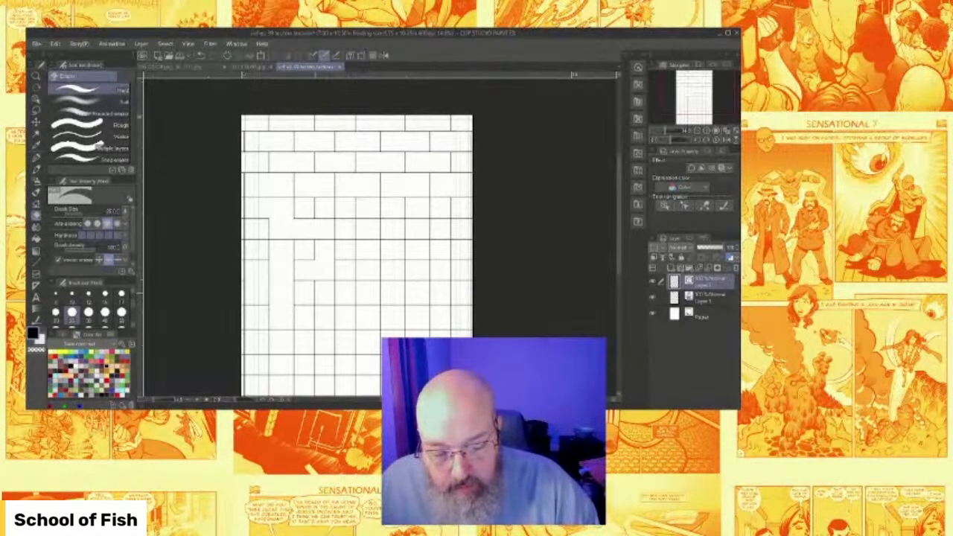
{"action": "left_click_drag", "start_coordinate": [314, 280], "coordinate": [314, 305]}
{"action": "left_click_drag", "start_coordinate": [356, 280], "coordinate": [355, 305]}
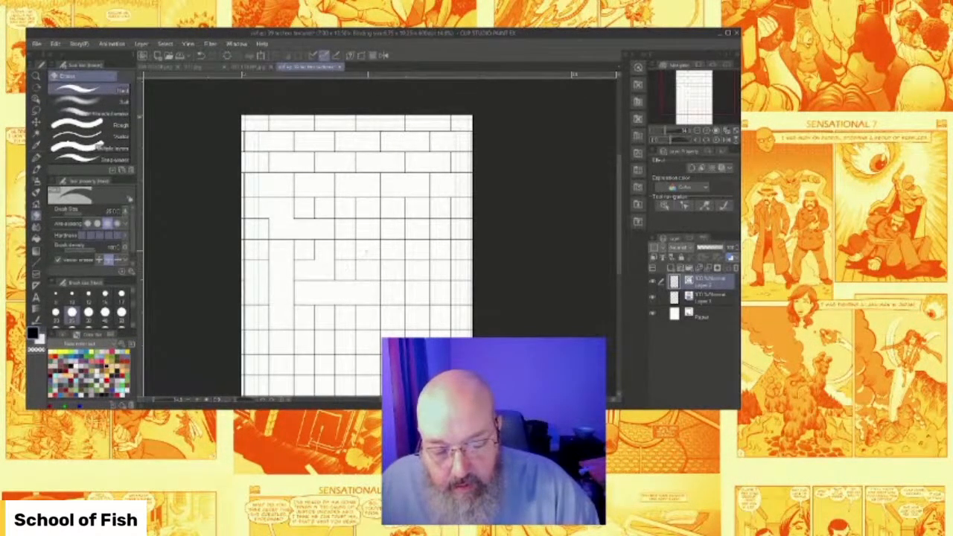
Erase grid segments from the centre to the right edge of the middle rows to form stepped, interlocking panel shapes.
{"action": "left_click_drag", "start_coordinate": [349, 270], "coordinate": [387, 249]}
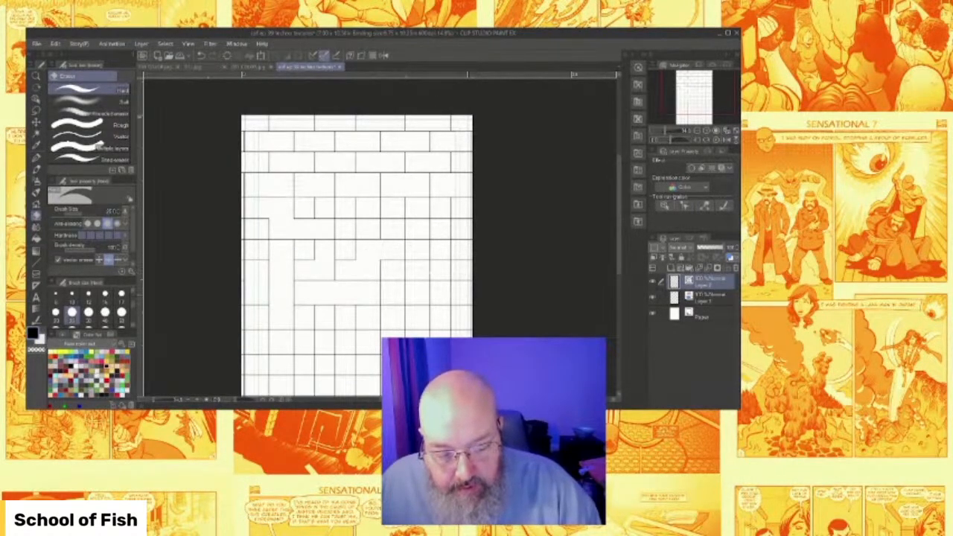
{"action": "left_click_drag", "start_coordinate": [429, 273], "coordinate": [453, 288]}
{"action": "left_click_drag", "start_coordinate": [429, 247], "coordinate": [461, 253]}
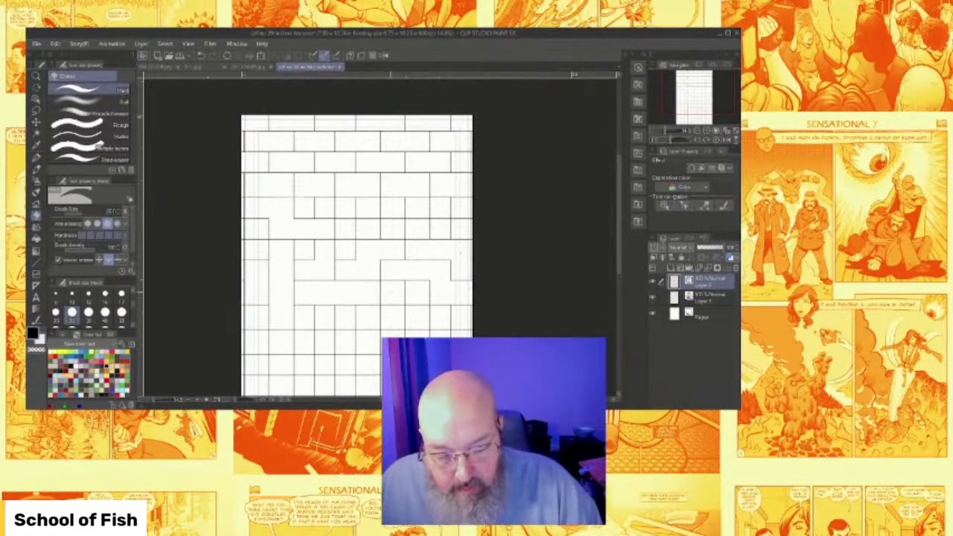
{"action": "mouse_move", "coordinate": [404, 291]}
{"action": "left_mouse_down"}
{"action": "mouse_move", "coordinate": [418, 306]}
{"action": "mouse_move", "coordinate": [474, 318]}
{"action": "left_mouse_up"}
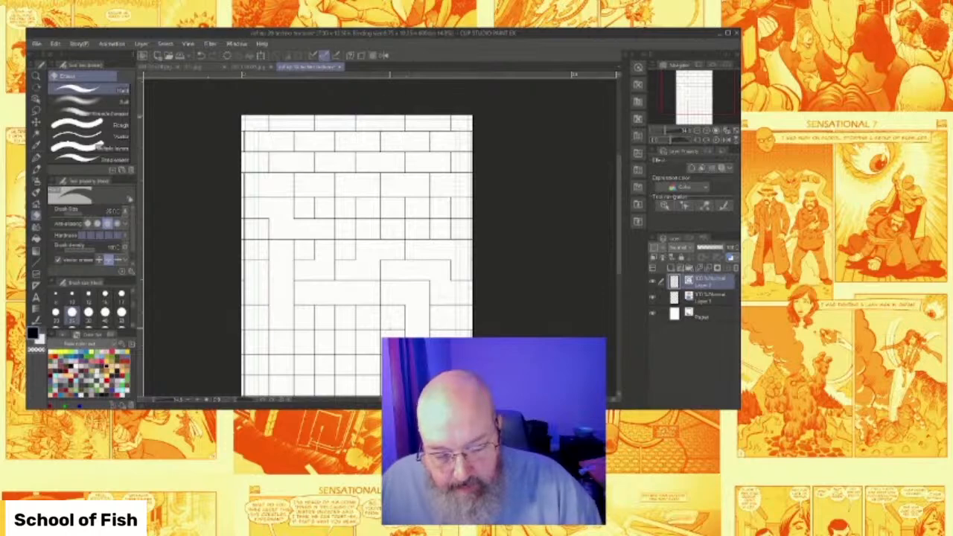
Erase horizontal and vertical grid segments in the lower rows, down to the page's bottom edge, to form interlocking panels.
{"action": "left_click_drag", "start_coordinate": [391, 330], "coordinate": [324, 317]}
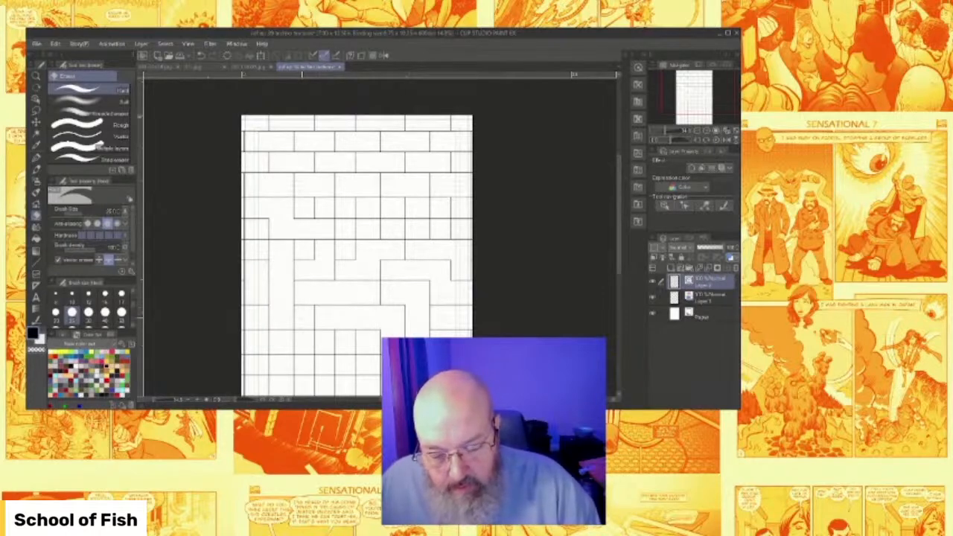
{"action": "left_click_drag", "start_coordinate": [301, 341], "coordinate": [359, 337]}
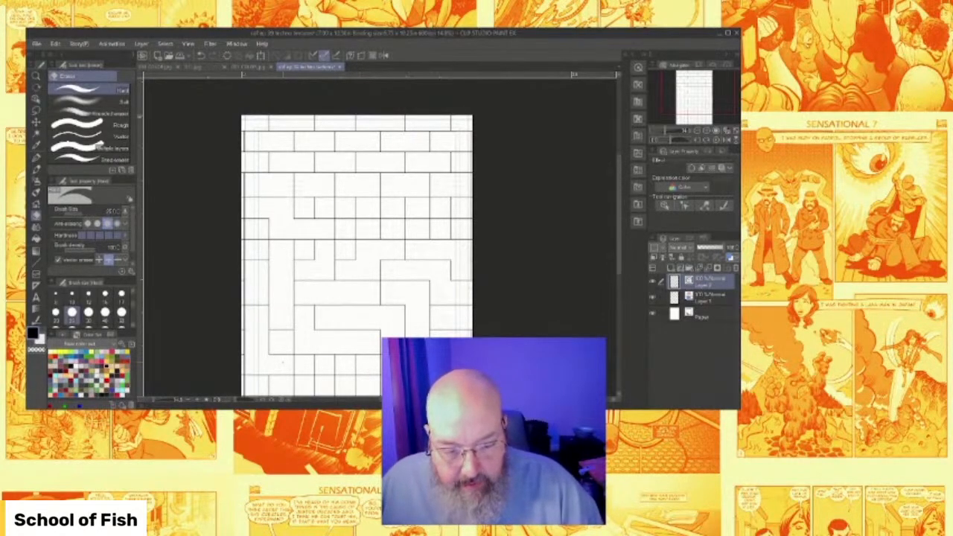
{"action": "left_click_drag", "start_coordinate": [619, 244], "coordinate": [619, 274]}
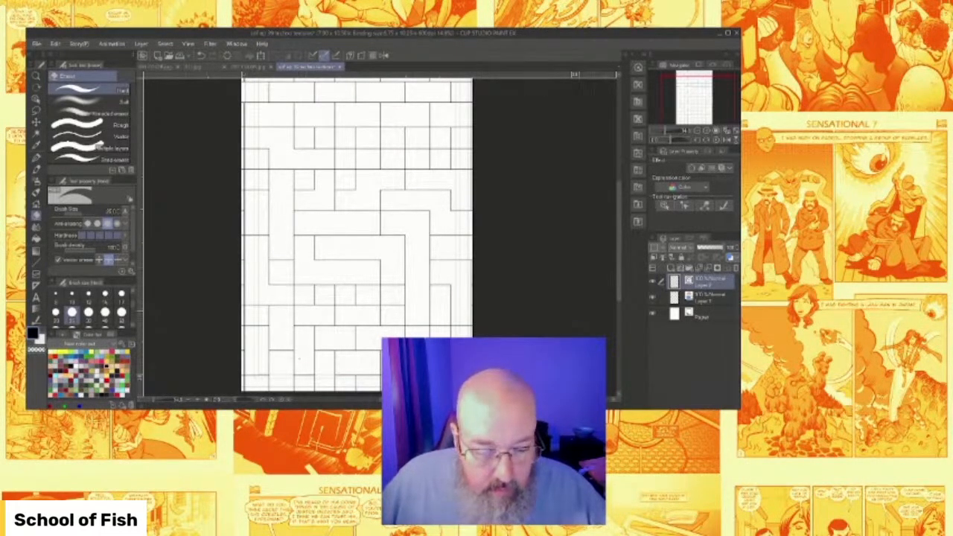
{"action": "left_click_drag", "start_coordinate": [619, 220], "coordinate": [620, 213]}
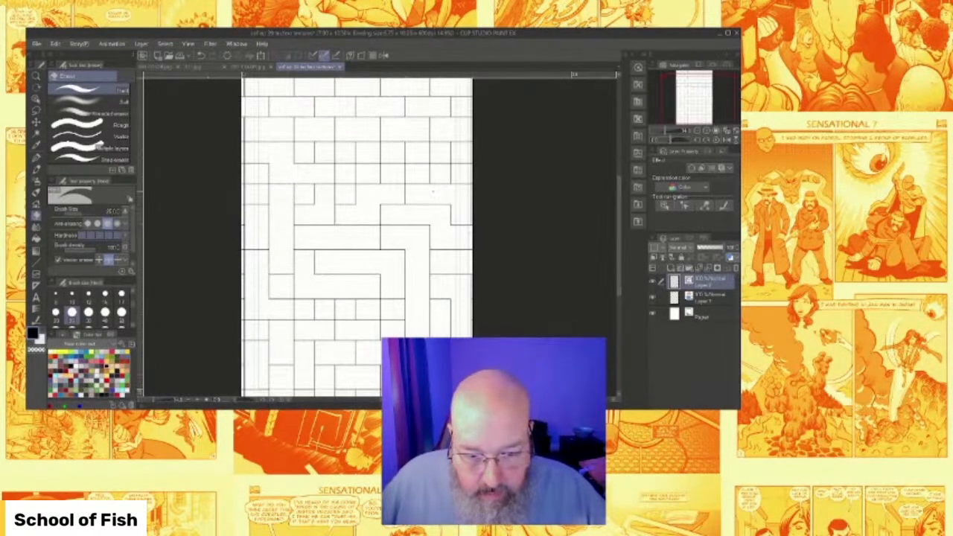
Check the whole panel line pattern against transparency by hiding the Paper layer and showing it again.
{"action": "scroll", "coordinate": [428, 190], "scroll_direction": "down", "scroll_amount": 3}
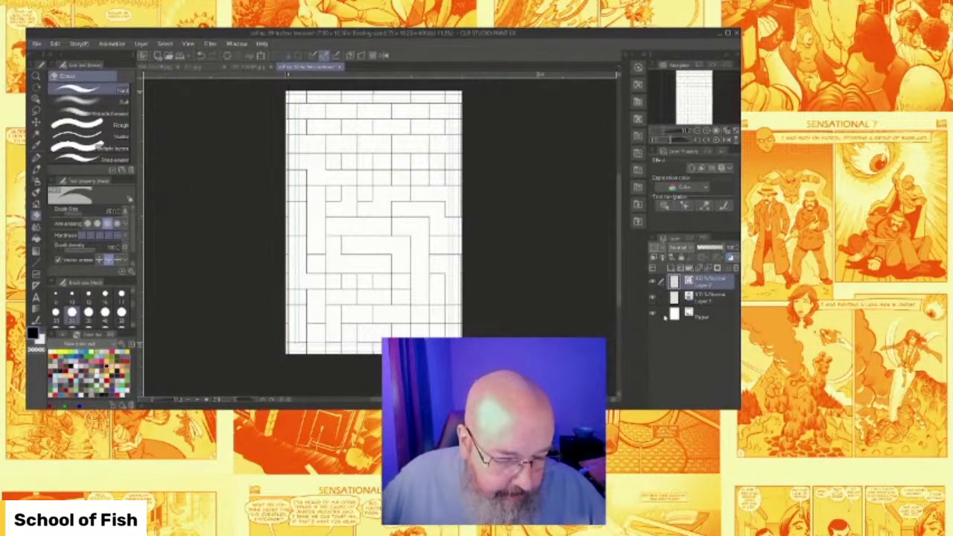
{"action": "left_click", "coordinate": [653, 316]}
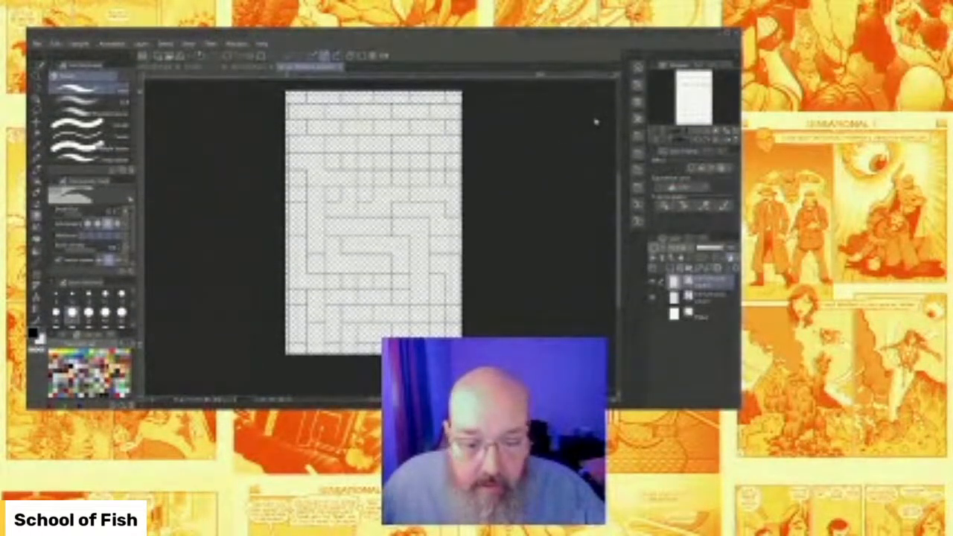
{"action": "left_click", "coordinate": [654, 316]}
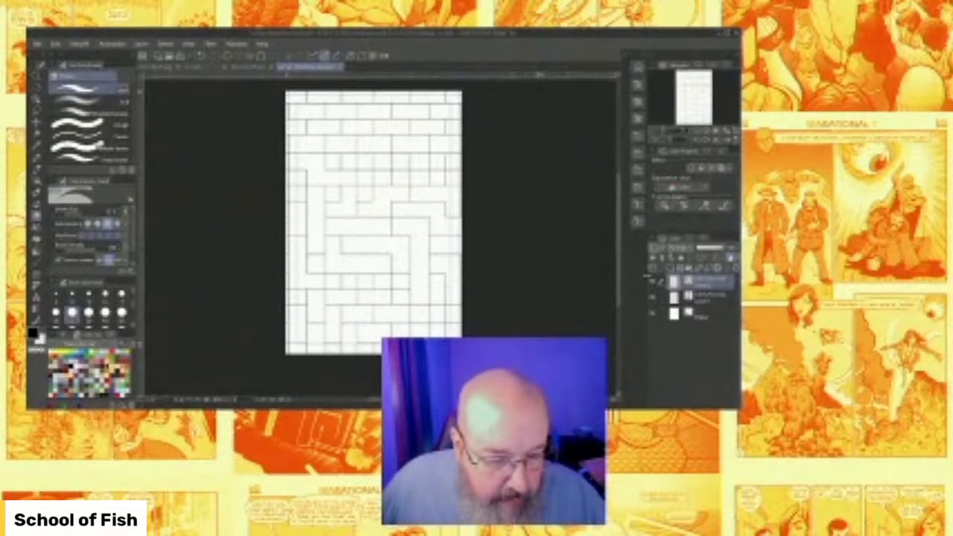
Hide the panel texture layer and roughly sketch a room corner with receding side wall, back wall, ceiling and floor edges on Layer 1.
{"action": "left_click", "coordinate": [653, 283]}
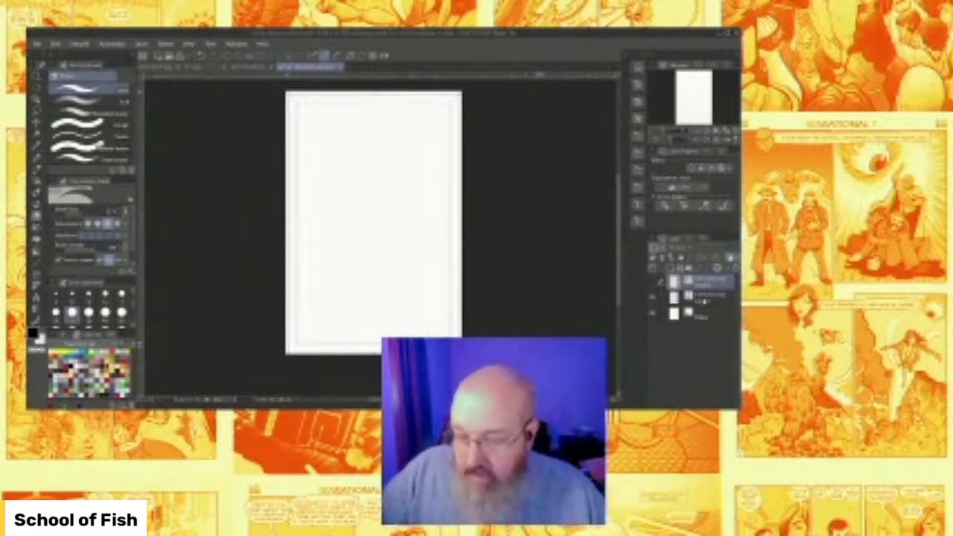
{"action": "left_click", "coordinate": [700, 296]}
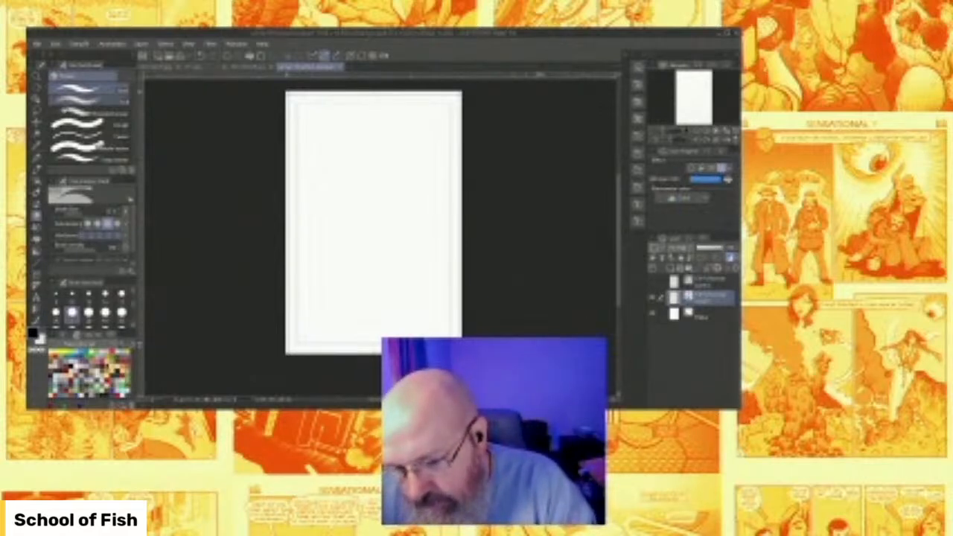
{"action": "left_click", "coordinate": [36, 158]}
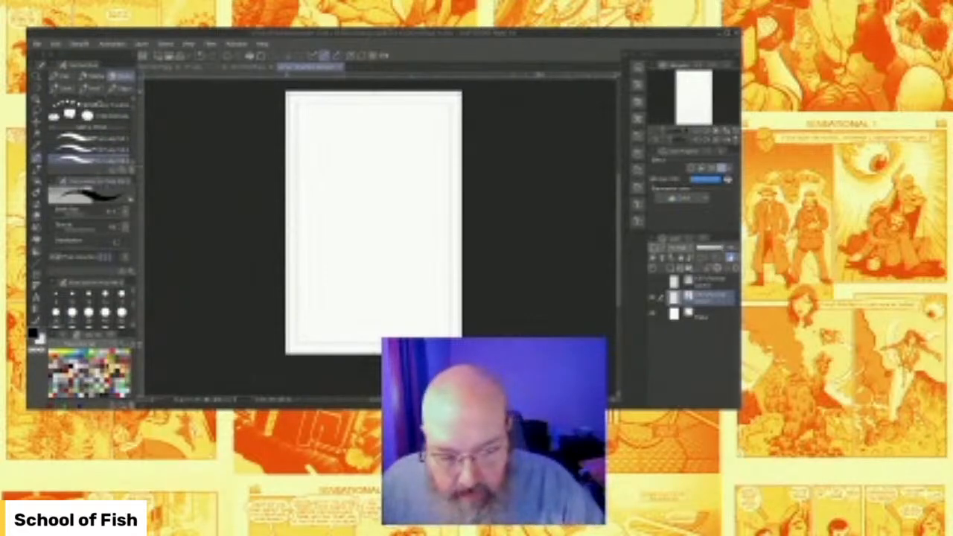
{"action": "mouse_move", "coordinate": [298, 128]}
{"action": "left_mouse_down"}
{"action": "mouse_move", "coordinate": [357, 171]}
{"action": "mouse_move", "coordinate": [353, 277]}
{"action": "mouse_move", "coordinate": [289, 317]}
{"action": "left_mouse_up"}
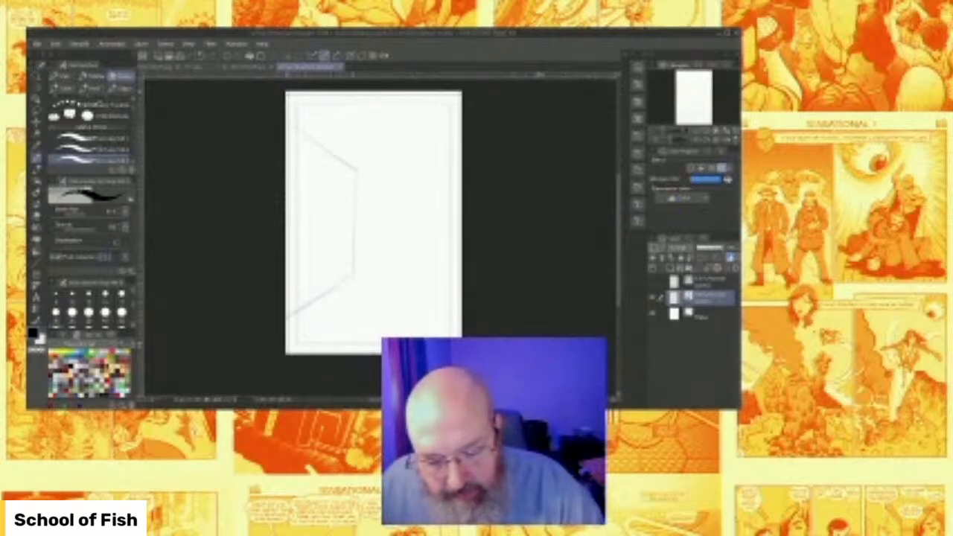
{"action": "left_click_drag", "start_coordinate": [356, 278], "coordinate": [455, 280]}
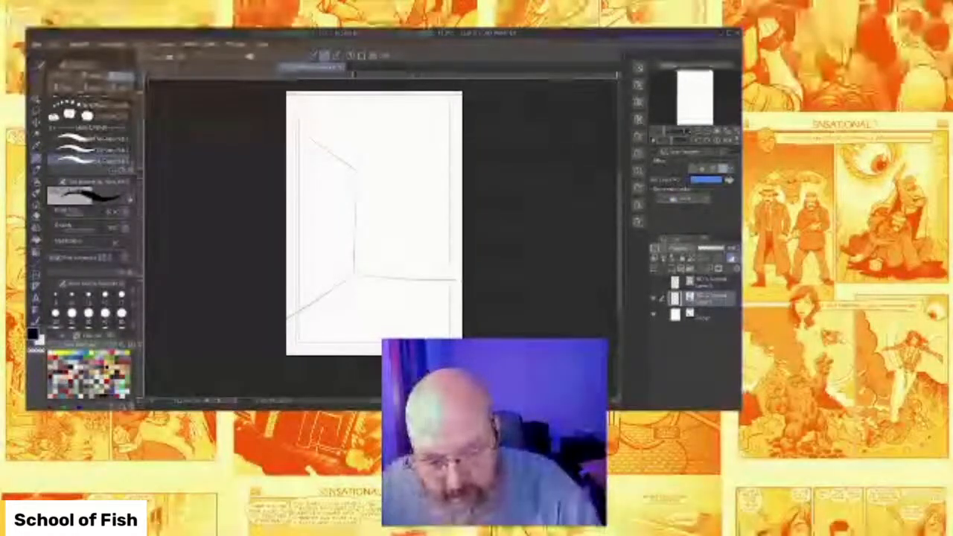
{"action": "left_click_drag", "start_coordinate": [356, 169], "coordinate": [460, 171]}
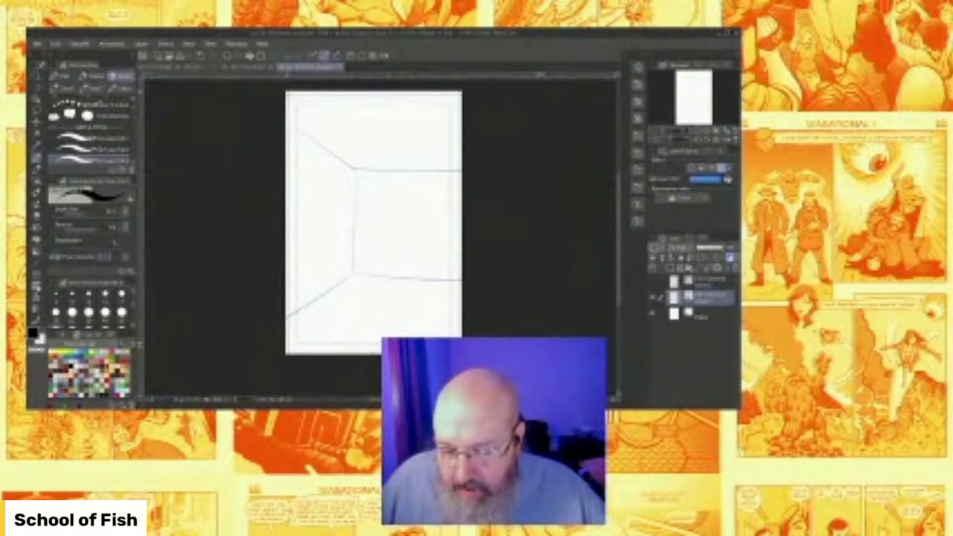
Create a perspective ruler from the side wall's receding ceiling and floor edges, and mark the ruler's layer green.
{"action": "left_click", "coordinate": [37, 287]}
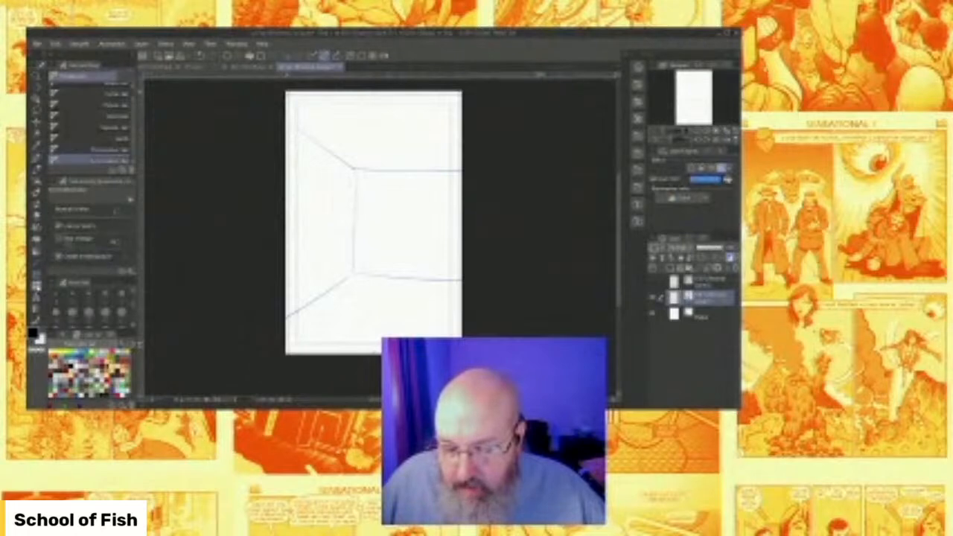
{"action": "left_click", "coordinate": [95, 152]}
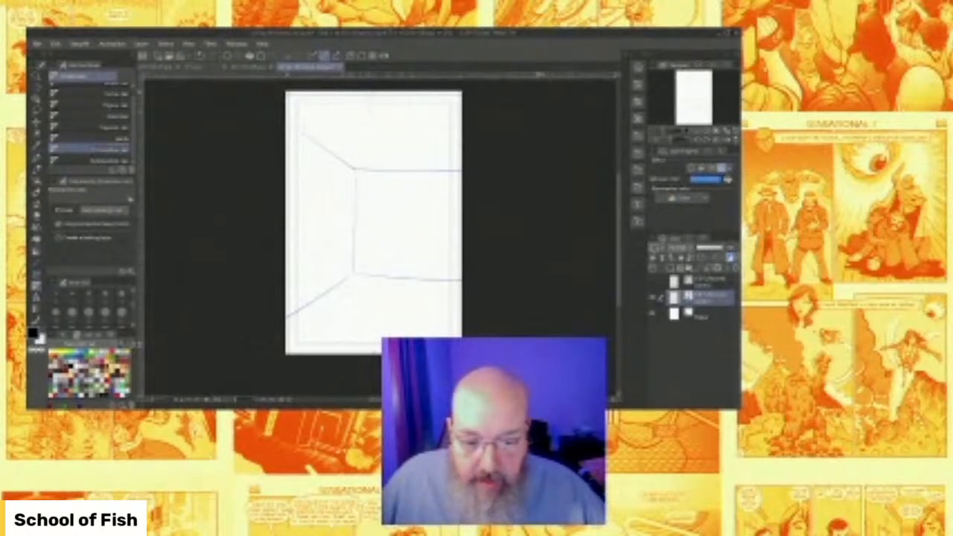
{"action": "left_click_drag", "start_coordinate": [302, 133], "coordinate": [381, 188]}
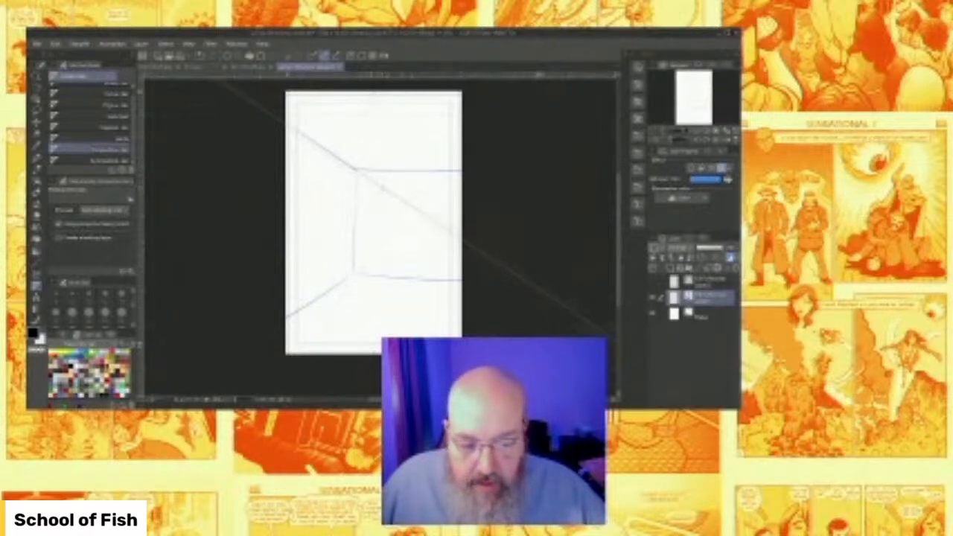
{"action": "mouse_move", "coordinate": [296, 311]}
{"action": "left_mouse_down"}
{"action": "mouse_move", "coordinate": [339, 297]}
{"action": "mouse_move", "coordinate": [388, 253]}
{"action": "left_mouse_up"}
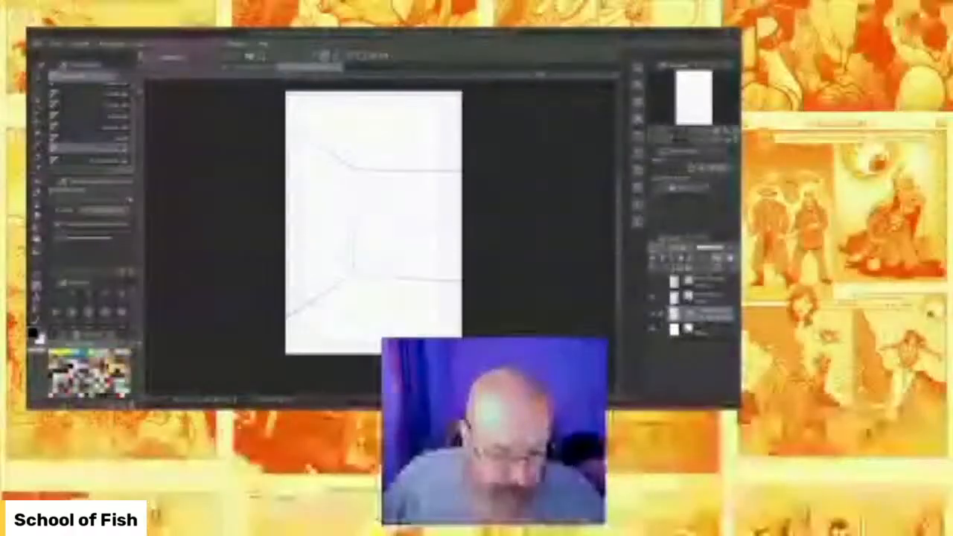
{"action": "left_click", "coordinate": [654, 247]}
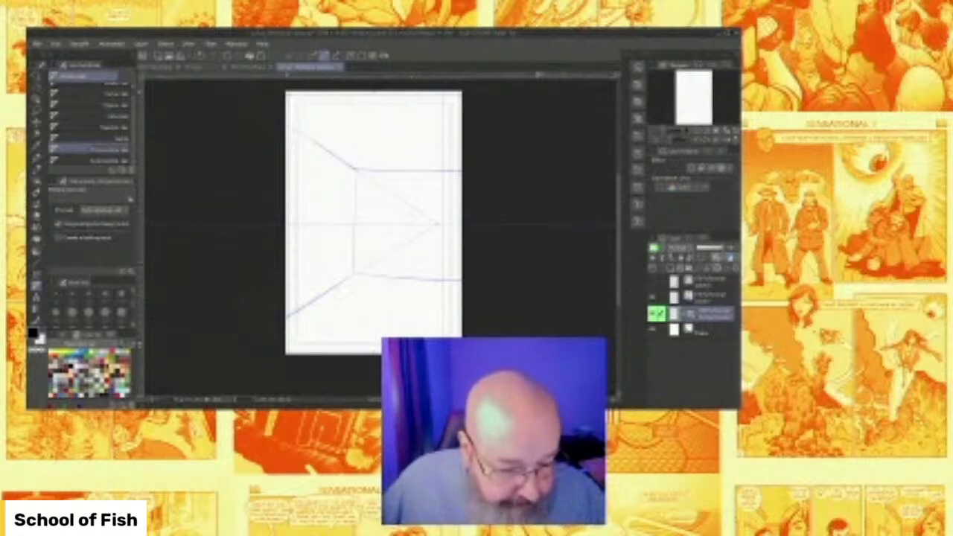
{"action": "left_click", "coordinate": [654, 299]}
{"action": "left_click", "coordinate": [654, 300]}
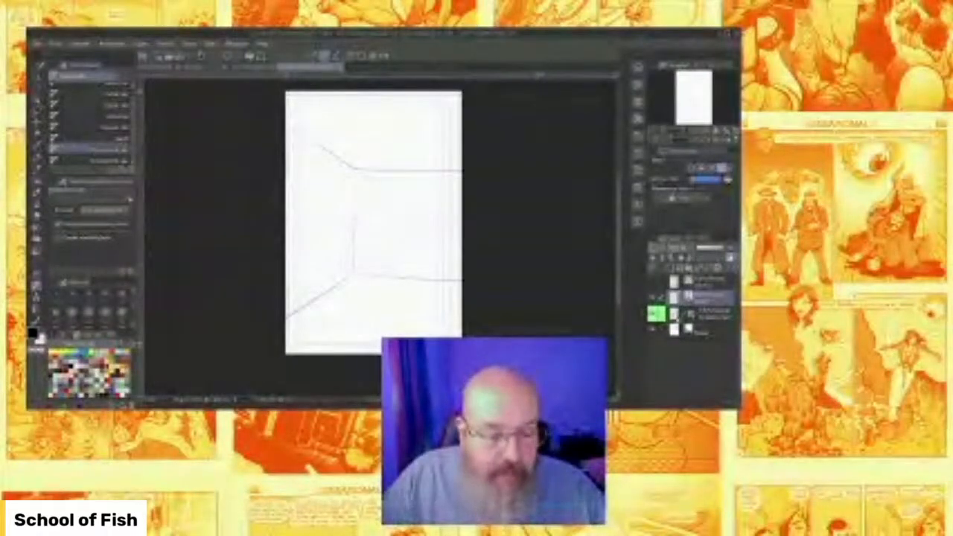
{"action": "left_click", "coordinate": [706, 315]}
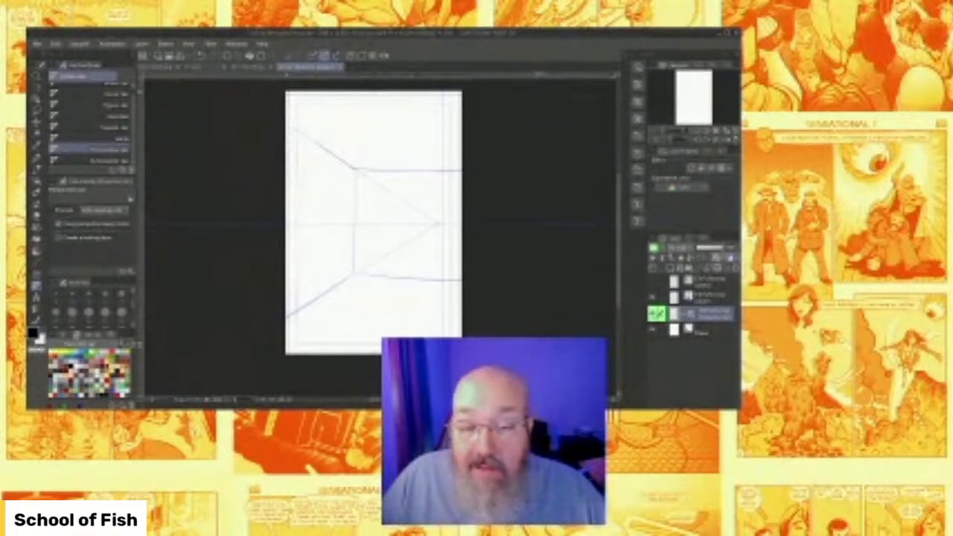
{"action": "left_click", "coordinate": [653, 314]}
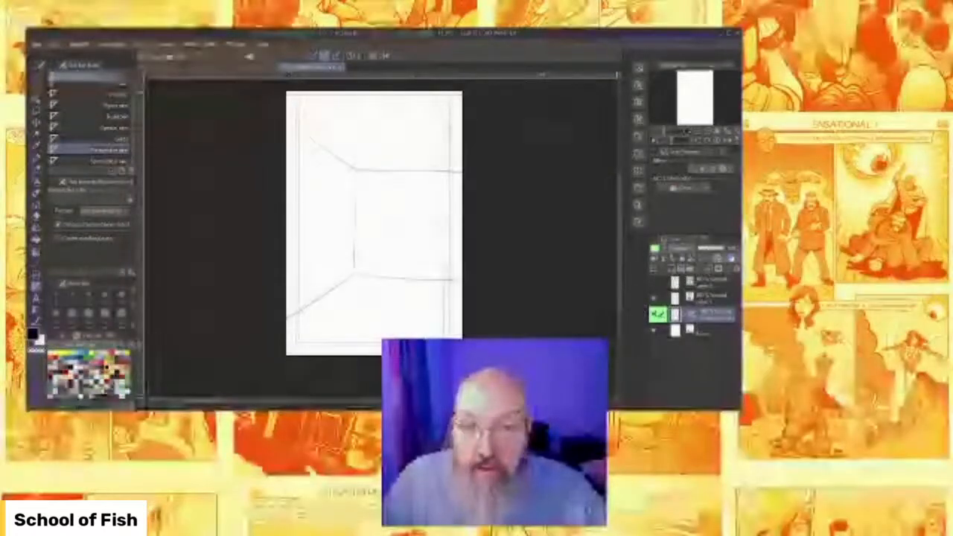
Lower the room sketch layer's opacity and add a new vector layer above it.
{"action": "left_click", "coordinate": [720, 298]}
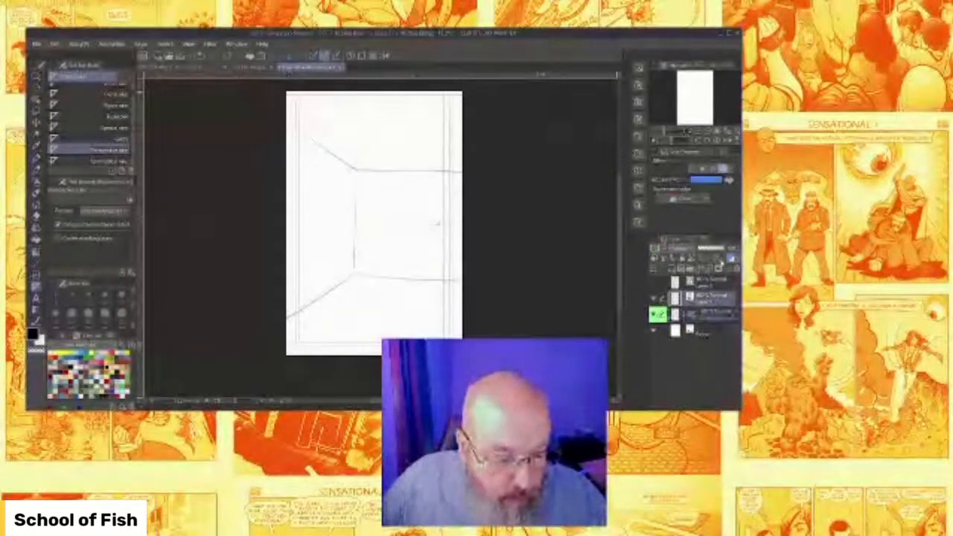
{"action": "left_click_drag", "start_coordinate": [723, 250], "coordinate": [715, 251]}
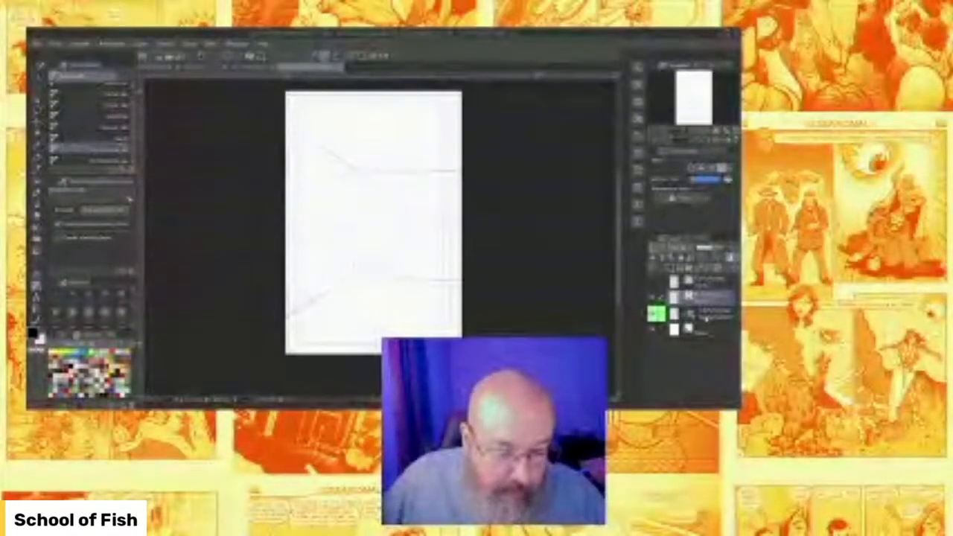
{"action": "left_click", "coordinate": [680, 268]}
Draw the room's vertical corner, receding wall edges, and horizontal back-wall ceiling and floor edges with the Straight line tool.
{"action": "left_click", "coordinate": [37, 263]}
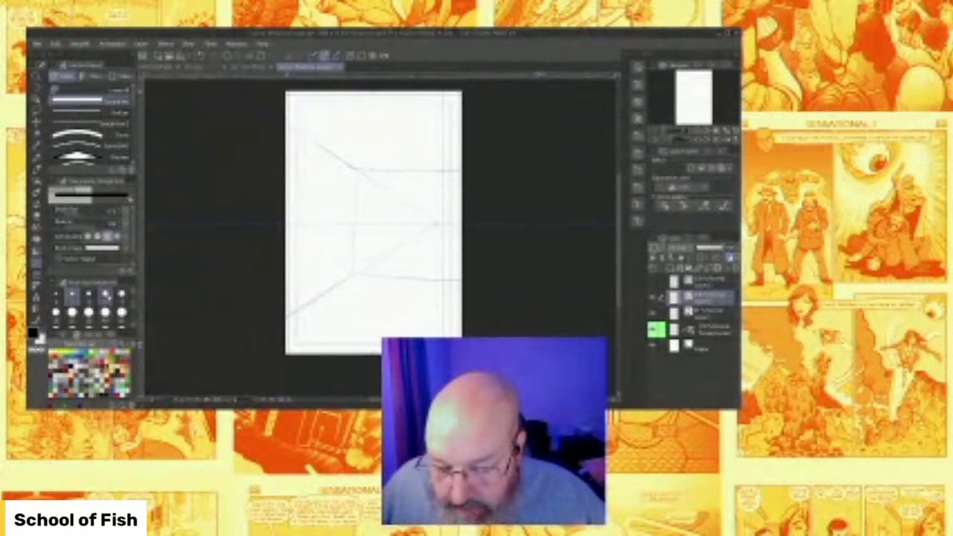
{"action": "left_click", "coordinate": [106, 297]}
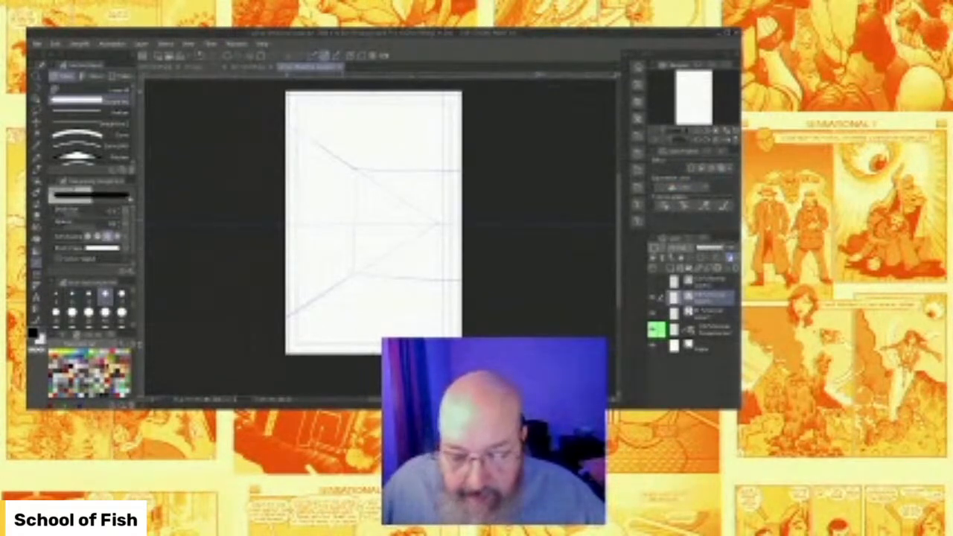
{"action": "mouse_move", "coordinate": [288, 117]}
{"action": "left_mouse_down"}
{"action": "mouse_move", "coordinate": [376, 179]}
{"action": "mouse_move", "coordinate": [358, 225]}
{"action": "mouse_move", "coordinate": [358, 296]}
{"action": "left_mouse_up"}
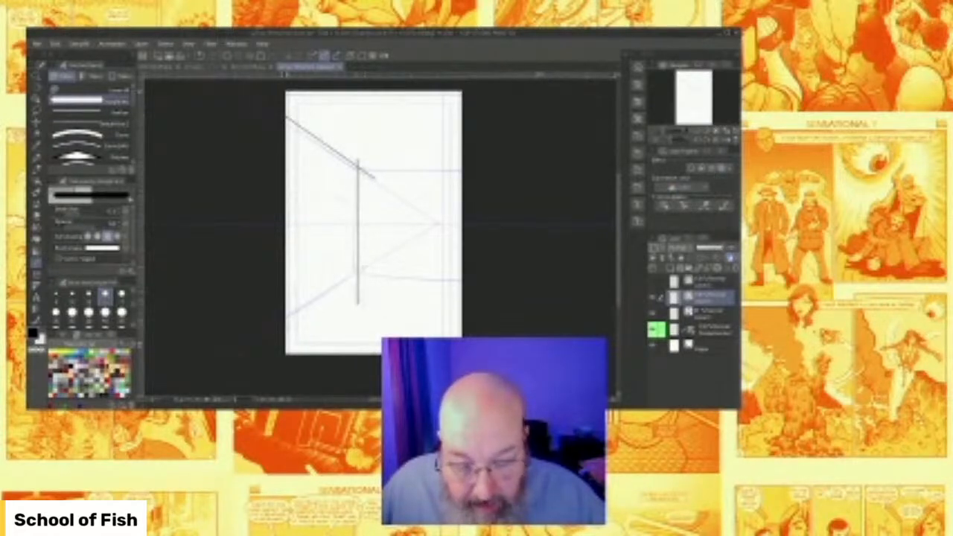
{"action": "left_click_drag", "start_coordinate": [286, 319], "coordinate": [394, 251]}
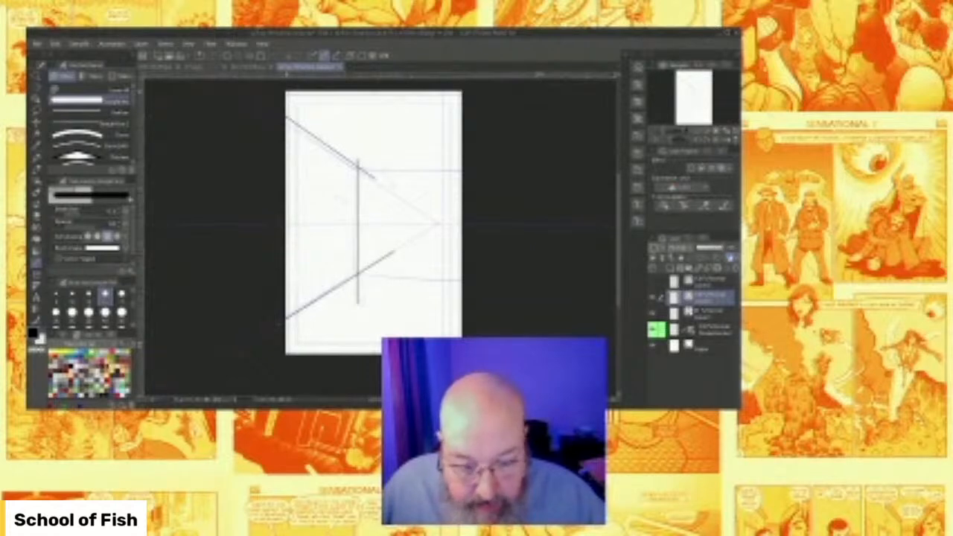
{"action": "scroll", "coordinate": [387, 183], "scroll_direction": "up", "scroll_amount": 2}
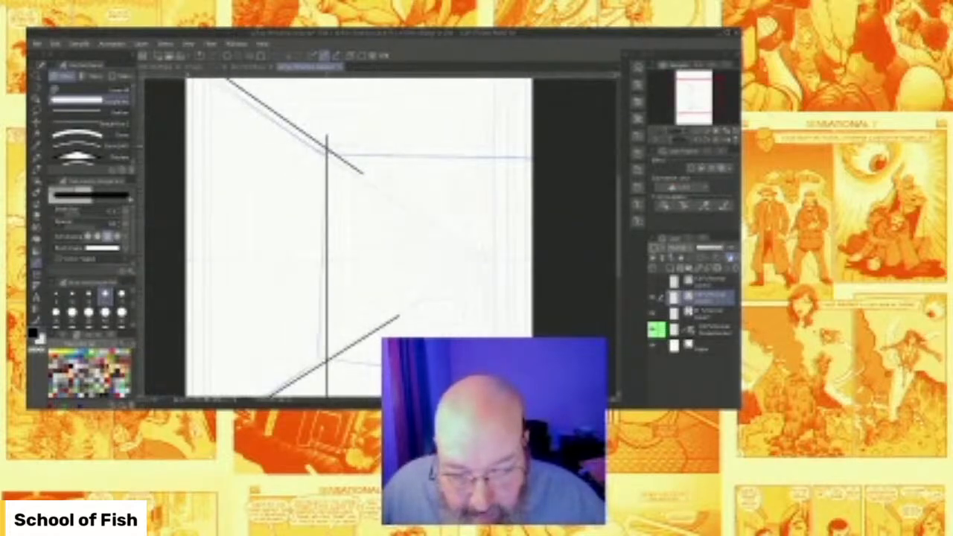
{"action": "left_click_drag", "start_coordinate": [326, 149], "coordinate": [533, 149]}
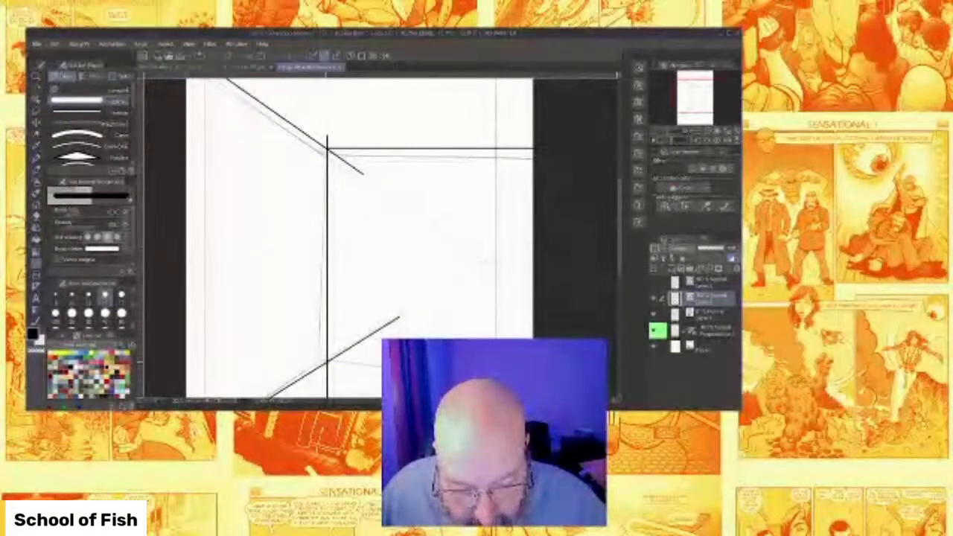
{"action": "left_click_drag", "start_coordinate": [324, 362], "coordinate": [532, 362]}
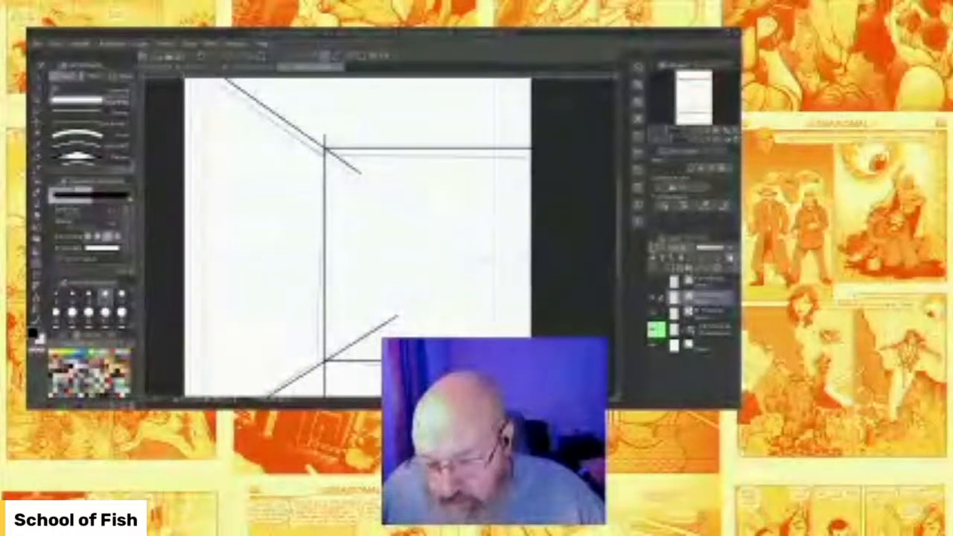
Trim the overshooting line ends at the room's upper and lower corners with the vector Eraser.
{"action": "left_click", "coordinate": [36, 216]}
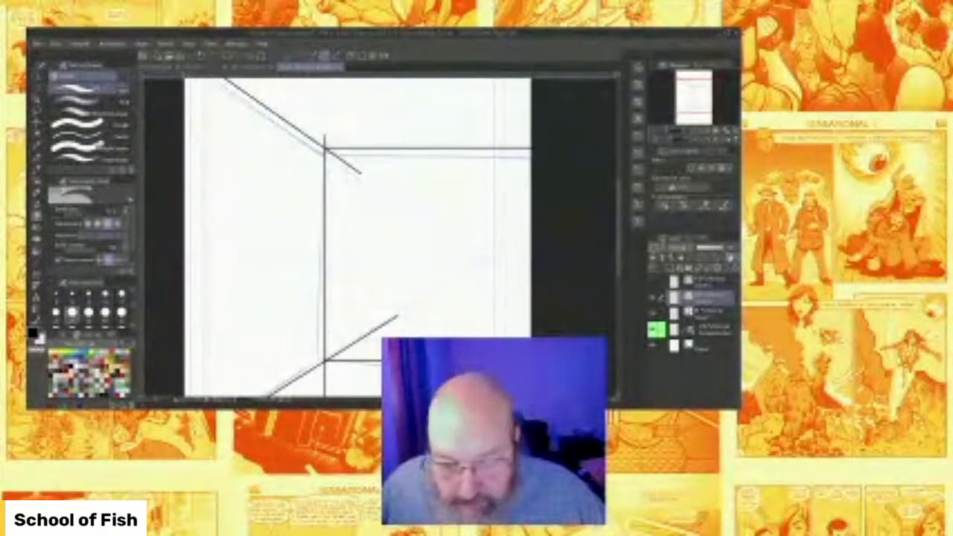
{"action": "left_click_drag", "start_coordinate": [326, 134], "coordinate": [341, 165]}
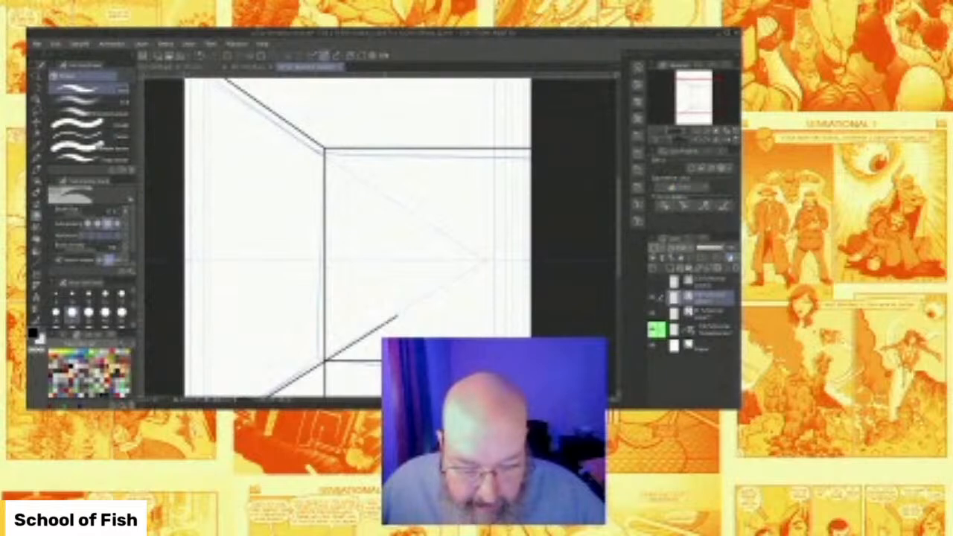
{"action": "left_click_drag", "start_coordinate": [396, 317], "coordinate": [331, 356]}
{"action": "left_click_drag", "start_coordinate": [326, 395], "coordinate": [325, 365]}
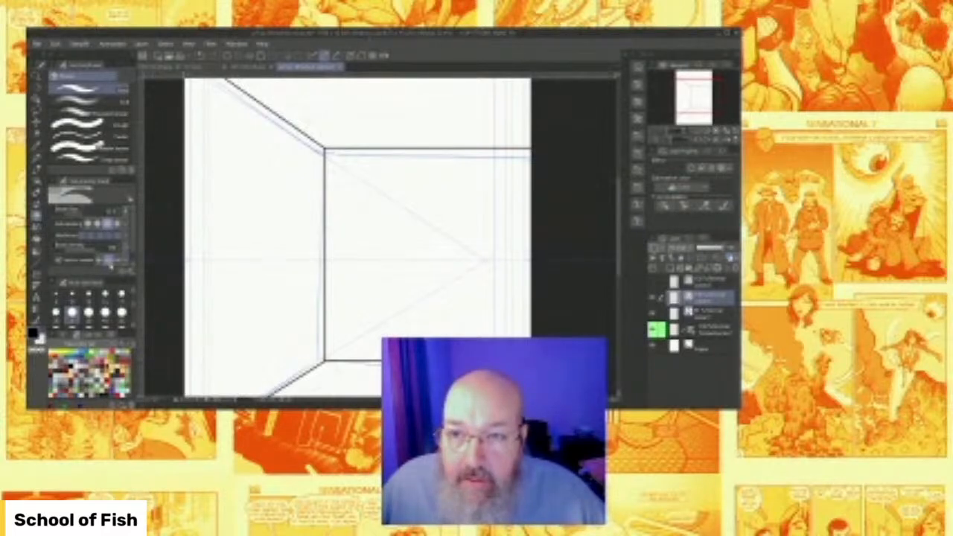
Draw a tall perspective box against the side wall's floor edge with the Straight line tool, including its front, top and receding side edges.
{"action": "scroll", "coordinate": [438, 169], "scroll_direction": "down", "scroll_amount": 3}
{"action": "scroll", "coordinate": [438, 169], "scroll_direction": "up", "scroll_amount": 2}
{"action": "scroll", "coordinate": [448, 183], "scroll_direction": "up", "scroll_amount": 1}
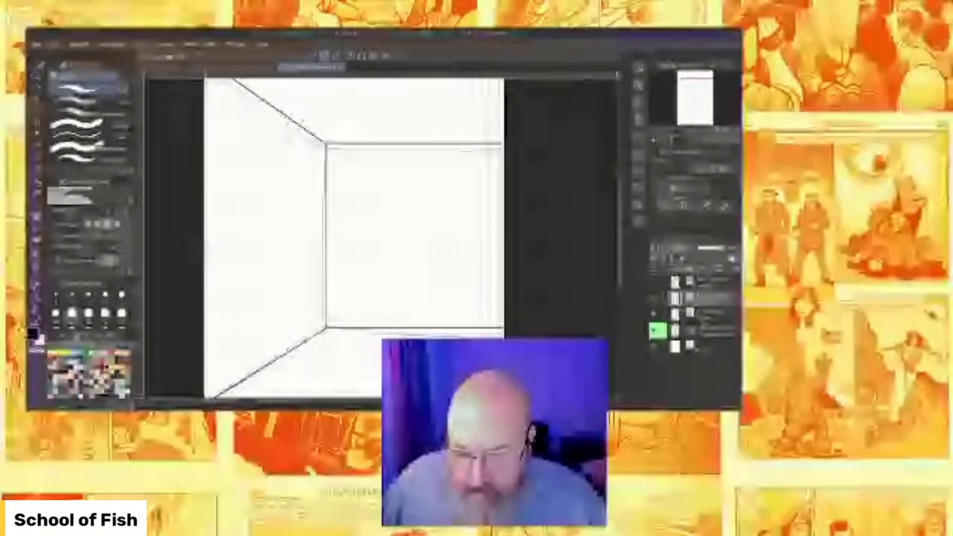
{"action": "left_click", "coordinate": [37, 264]}
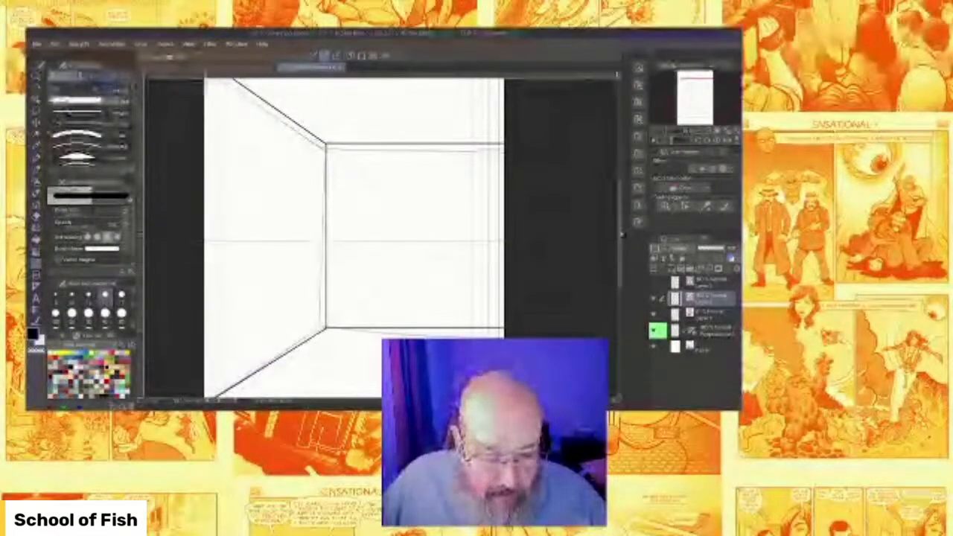
{"action": "left_click_drag", "start_coordinate": [621, 232], "coordinate": [620, 243]}
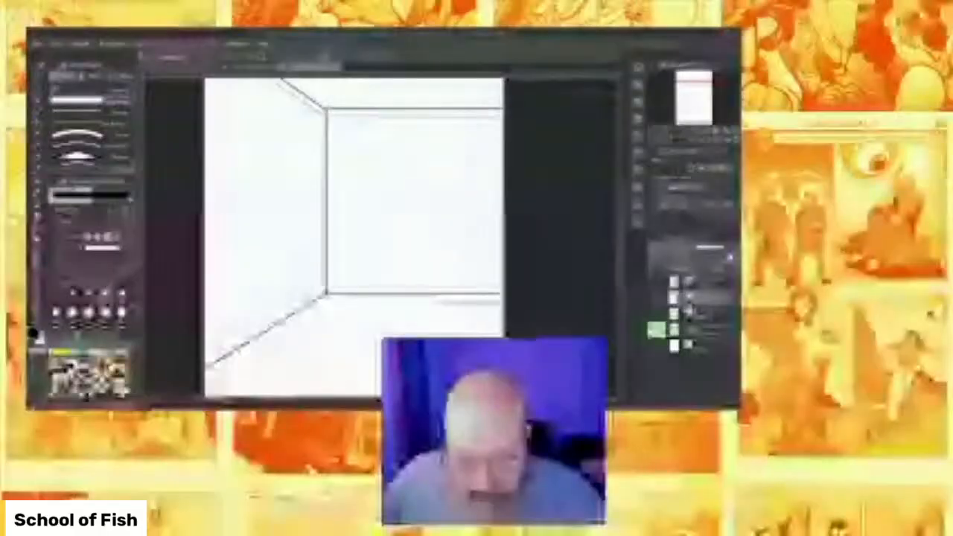
{"action": "mouse_move", "coordinate": [246, 342]}
{"action": "left_mouse_down"}
{"action": "mouse_move", "coordinate": [246, 249]}
{"action": "mouse_move", "coordinate": [291, 249]}
{"action": "mouse_move", "coordinate": [285, 343]}
{"action": "mouse_move", "coordinate": [308, 343]}
{"action": "mouse_move", "coordinate": [323, 318]}
{"action": "left_mouse_up"}
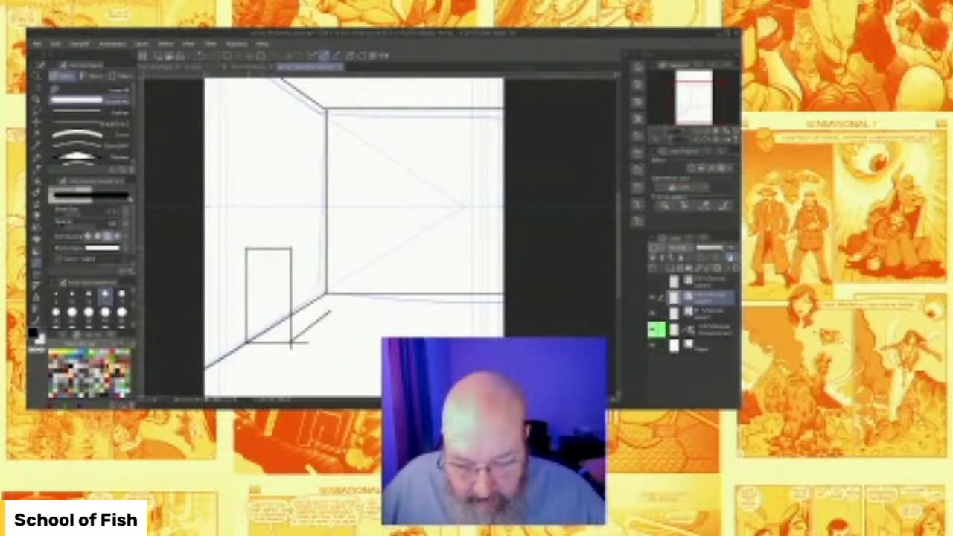
{"action": "left_click_drag", "start_coordinate": [245, 247], "coordinate": [322, 240]}
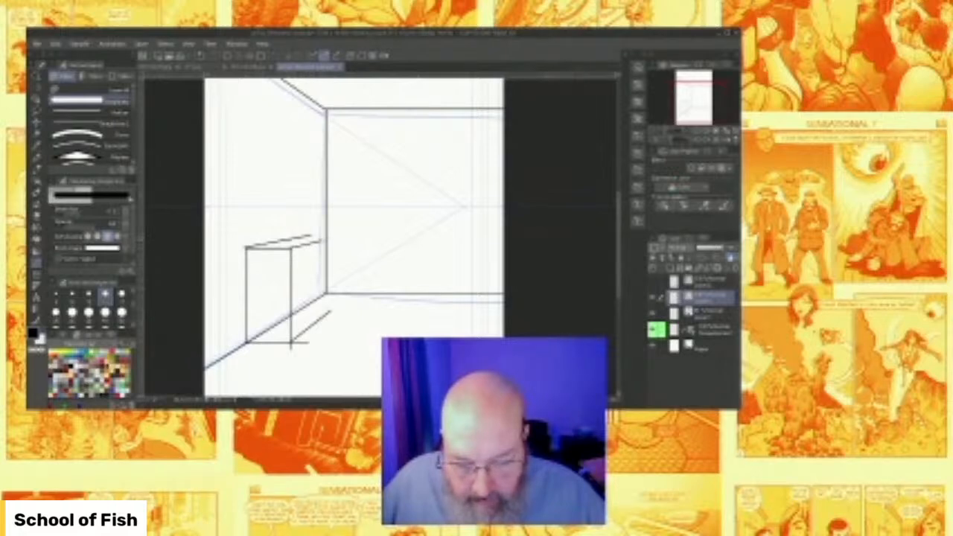
{"action": "left_click_drag", "start_coordinate": [289, 243], "coordinate": [313, 239]}
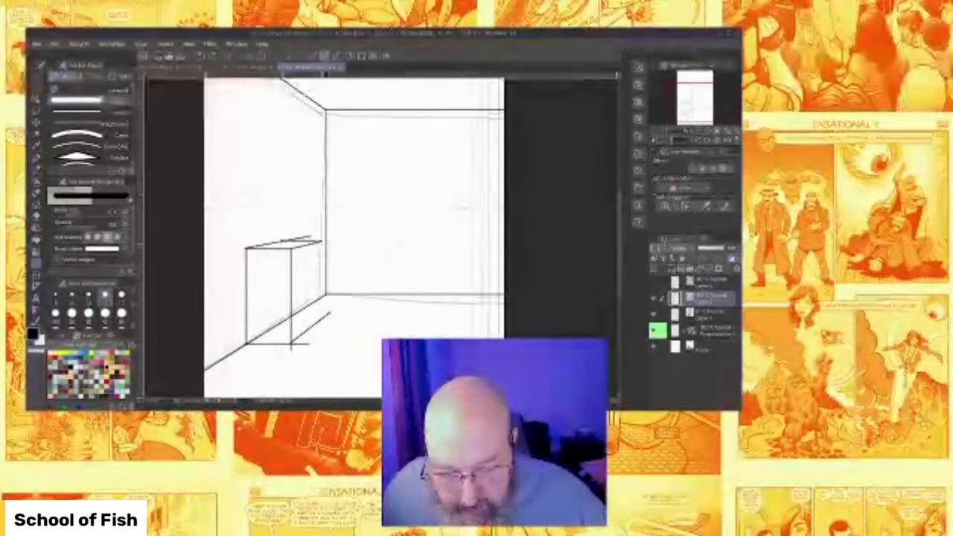
{"action": "left_click_drag", "start_coordinate": [322, 239], "coordinate": [320, 336]}
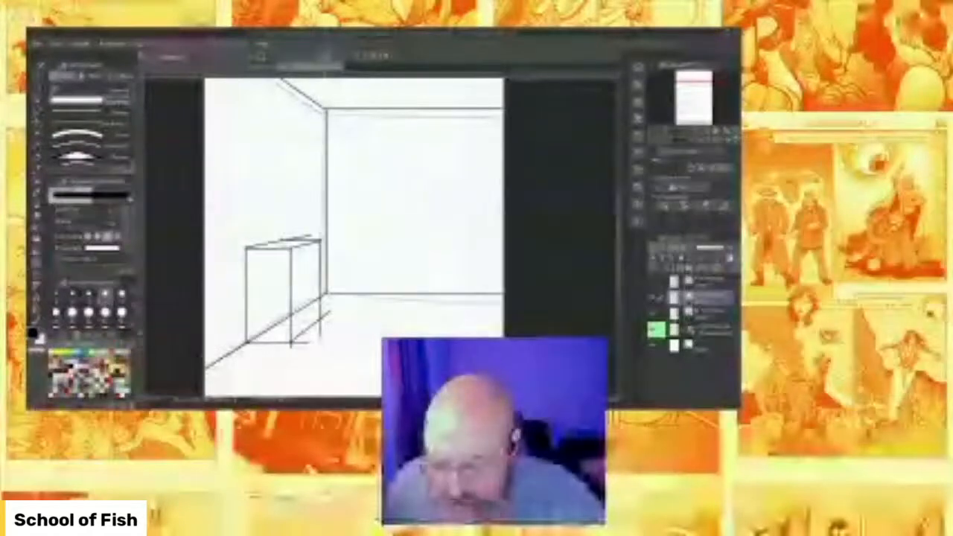
Erase the box's overshooting line ends and the wall's floor line passing through it with the vector Eraser.
{"action": "left_click", "coordinate": [36, 215]}
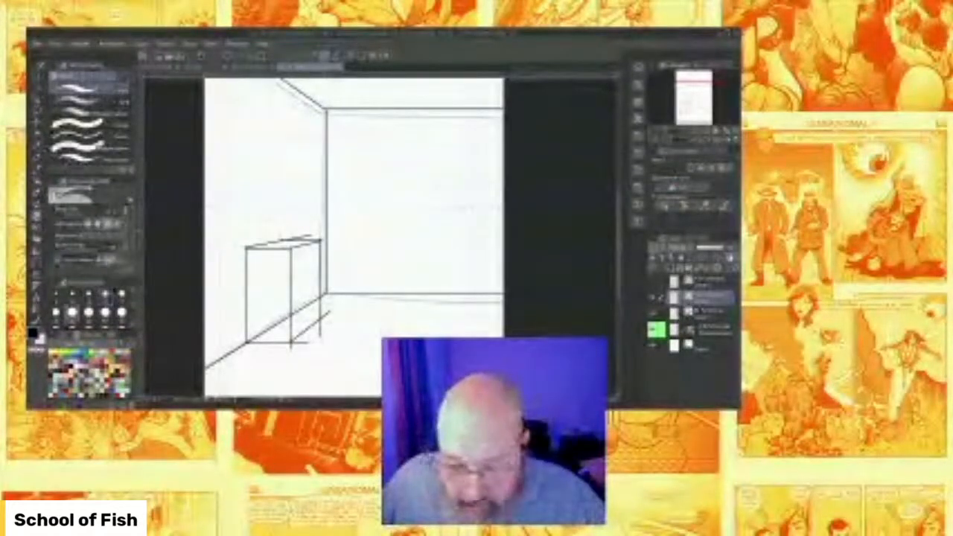
{"action": "left_click_drag", "start_coordinate": [287, 236], "coordinate": [313, 237]}
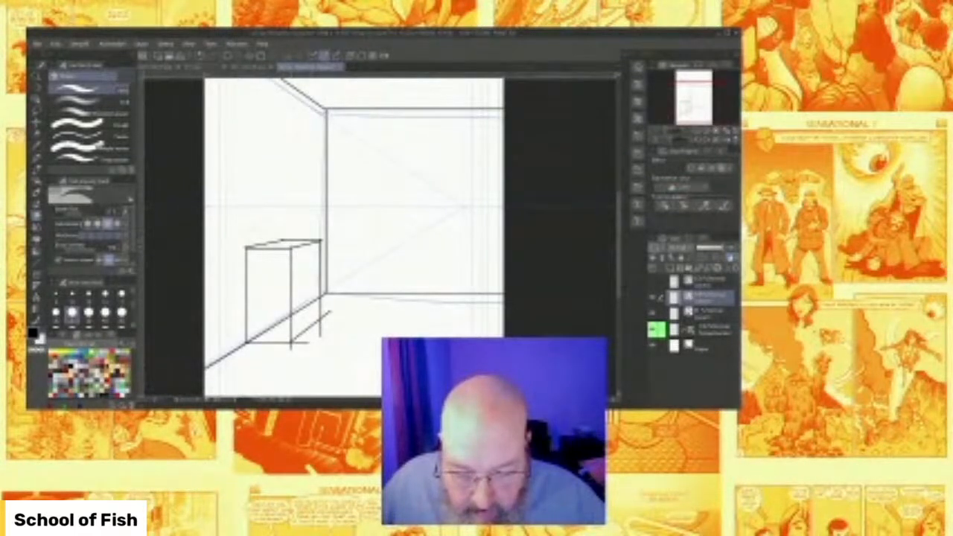
{"action": "mouse_move", "coordinate": [322, 301]}
{"action": "left_mouse_down"}
{"action": "mouse_move", "coordinate": [248, 344]}
{"action": "mouse_move", "coordinate": [309, 343]}
{"action": "left_mouse_up"}
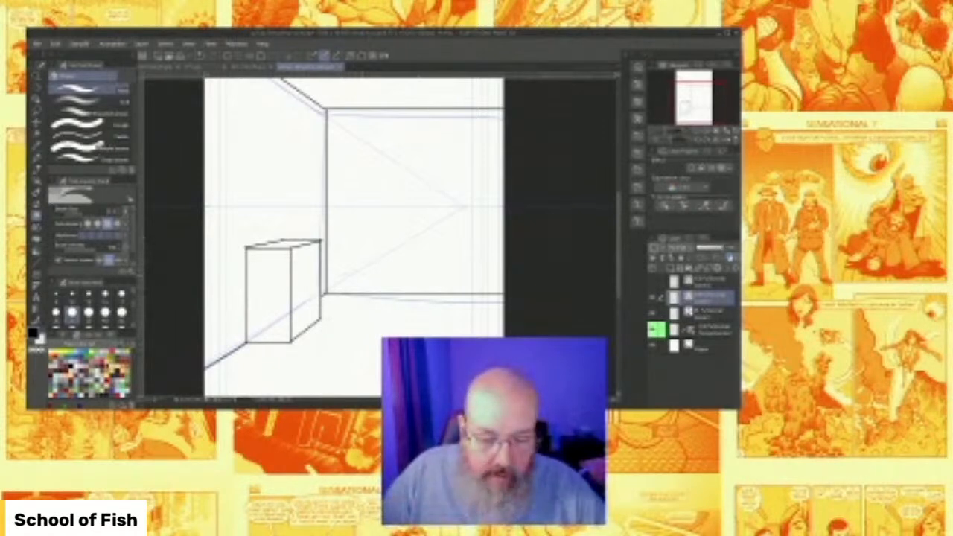
Hide the blue room sketch layer so that only the clean line art shows.
{"action": "left_click", "coordinate": [722, 313]}
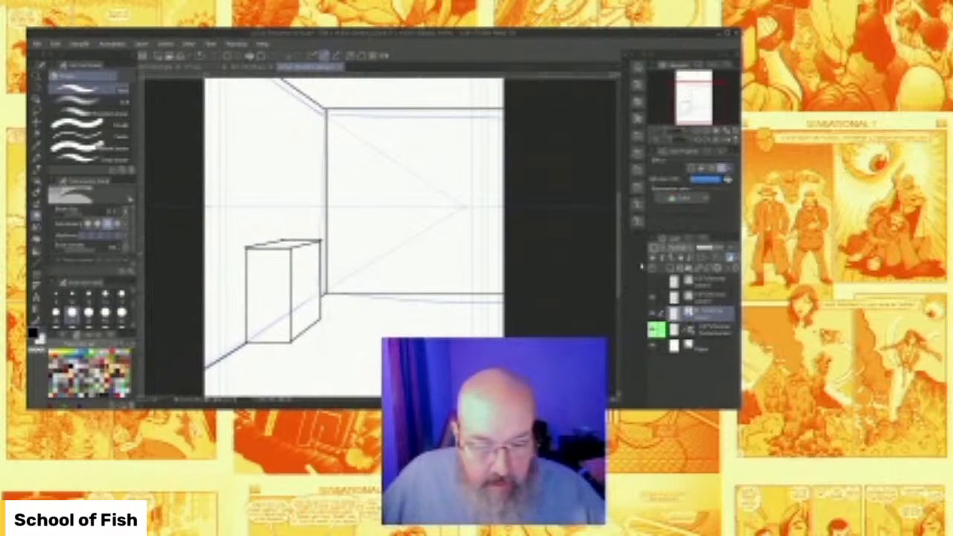
{"action": "left_click", "coordinate": [652, 312]}
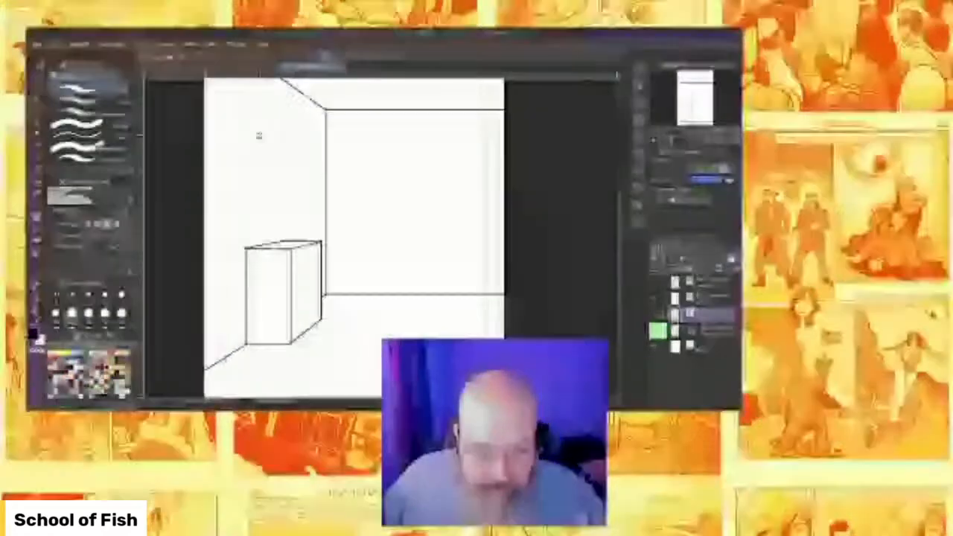
{"action": "scroll", "coordinate": [404, 159], "scroll_direction": "down", "scroll_amount": 3}
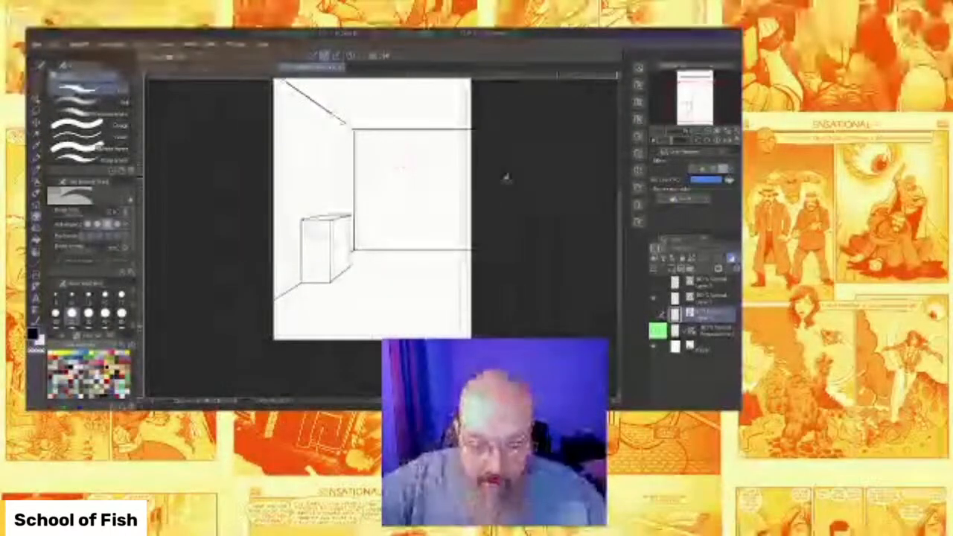
{"action": "scroll", "coordinate": [615, 260], "scroll_direction": "up", "scroll_amount": 3}
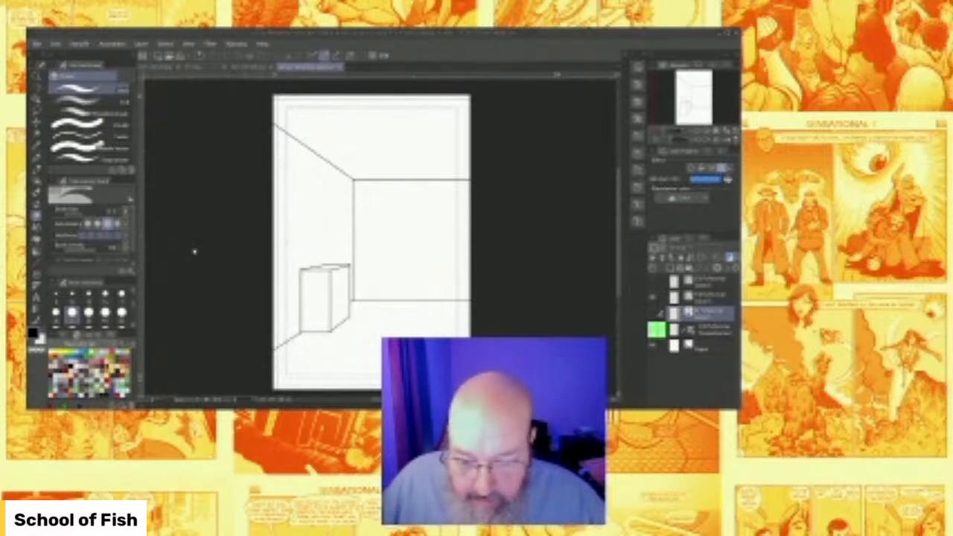
Place the techno panel texture on the page and try pulling its upper corner to the back wall's upper corner.
{"action": "left_click_drag", "start_coordinate": [479, 327], "coordinate": [381, 228]}
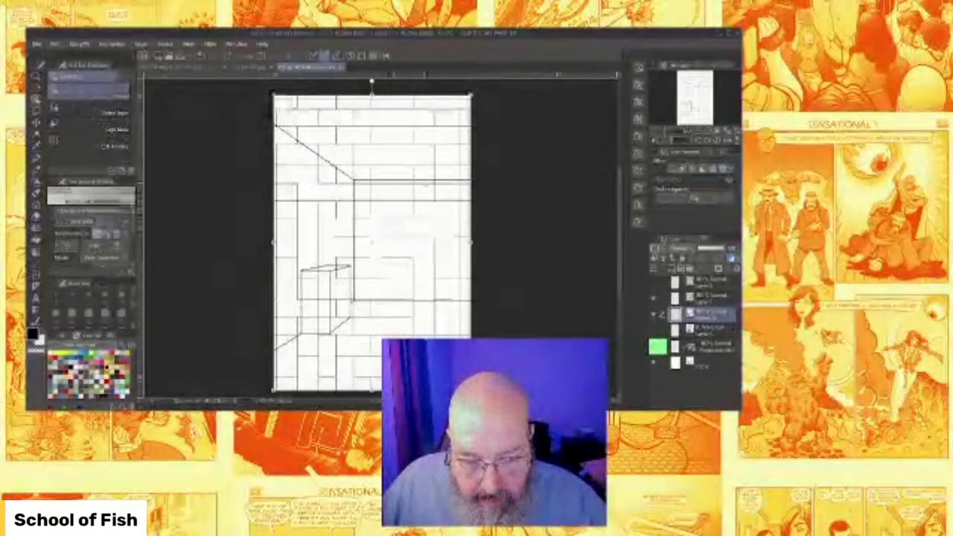
{"action": "left_click_drag", "start_coordinate": [470, 95], "coordinate": [356, 181]}
{"action": "key", "text": "ctrl+z"}
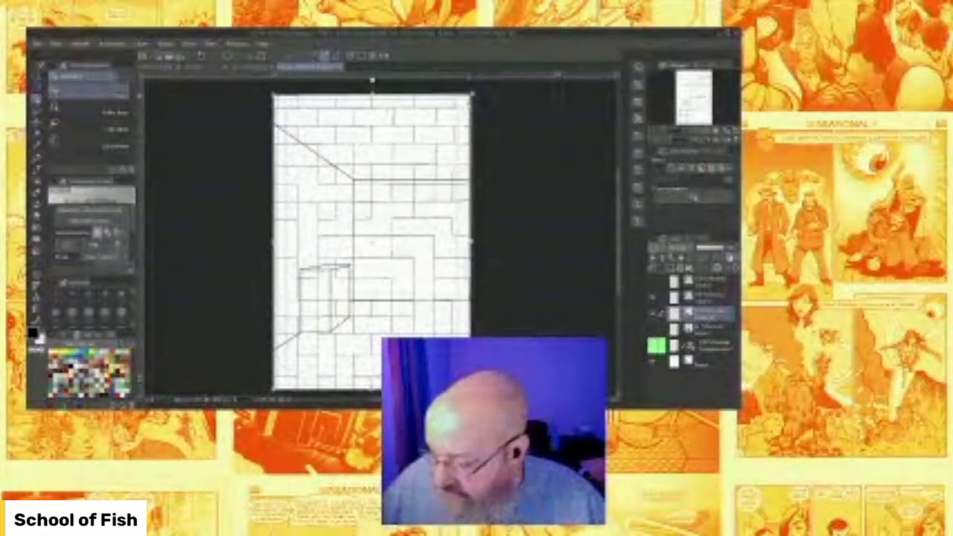
{"action": "key", "text": "ctrl+z"}
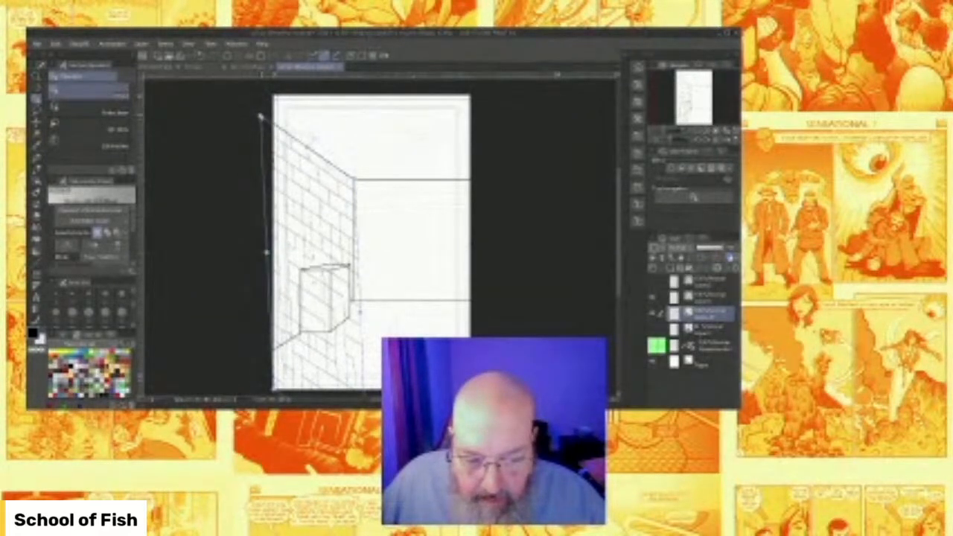
Fit the texture's lower corners to the side wall's floor edge with Free Transform, extending the outer corner past the page edge.
{"action": "left_click_drag", "start_coordinate": [619, 193], "coordinate": [619, 227]}
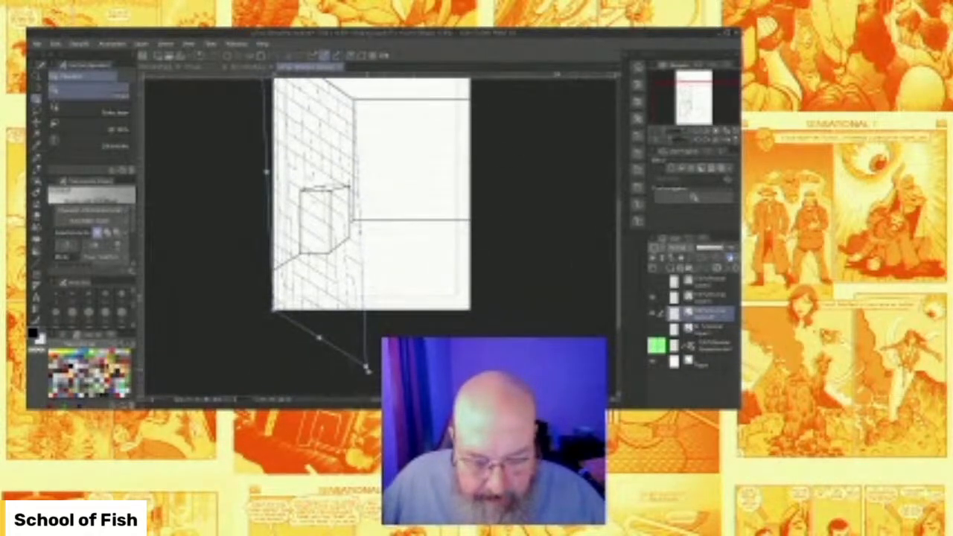
{"action": "left_click_drag", "start_coordinate": [366, 366], "coordinate": [354, 221]}
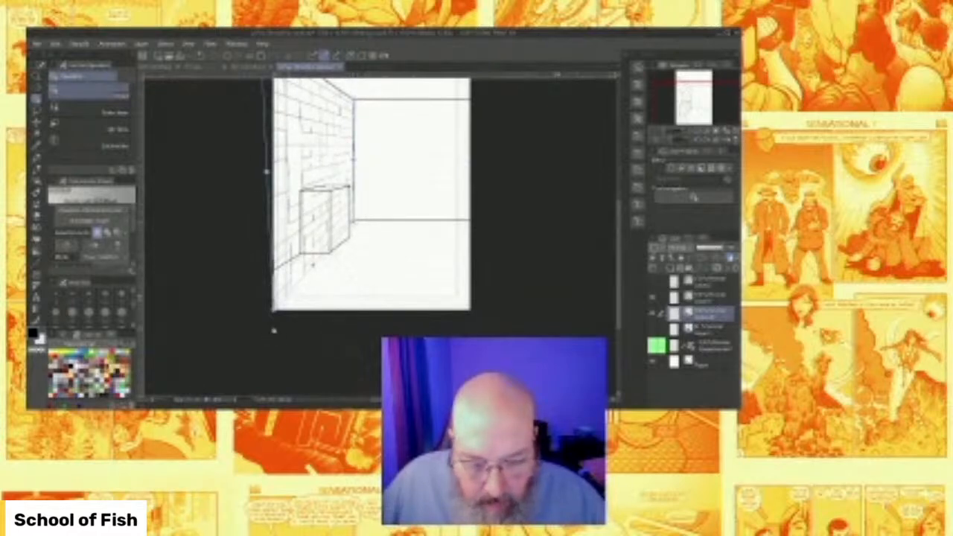
{"action": "left_click_drag", "start_coordinate": [273, 312], "coordinate": [260, 279]}
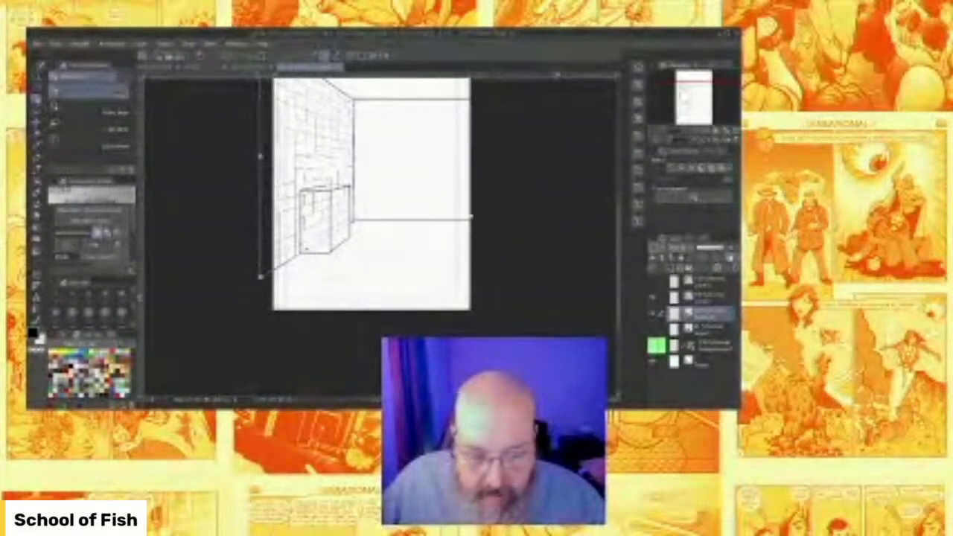
{"action": "left_click_drag", "start_coordinate": [618, 221], "coordinate": [618, 198]}
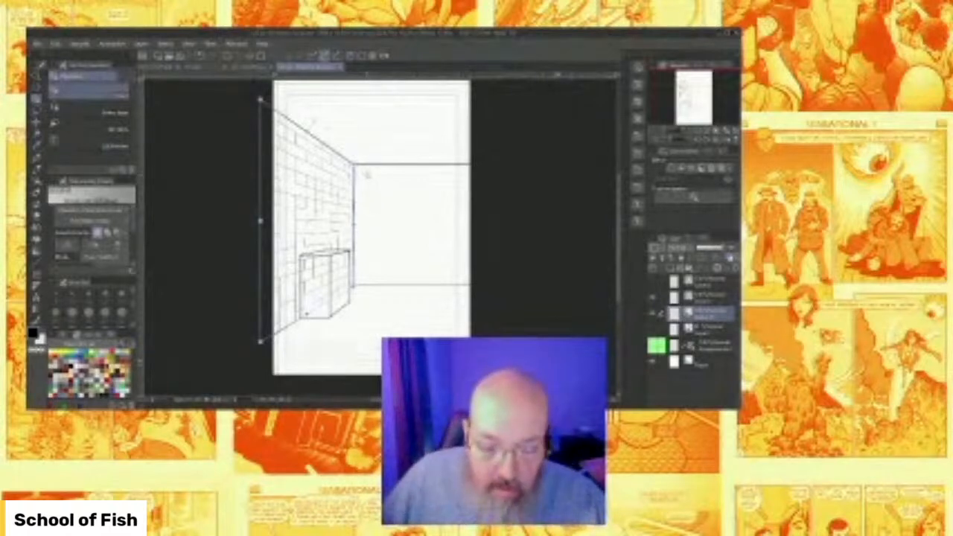
{"action": "scroll", "coordinate": [358, 154], "scroll_direction": "up", "scroll_amount": 2}
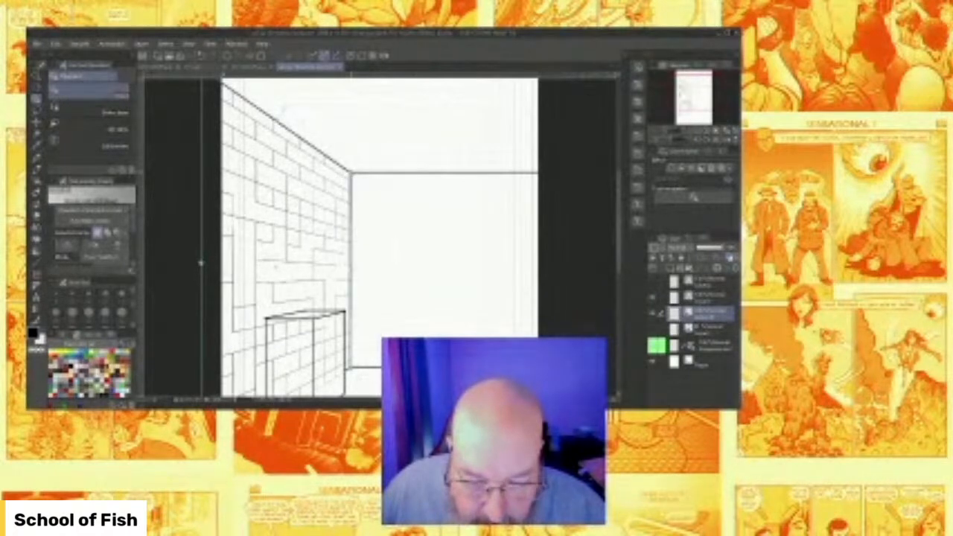
{"action": "scroll", "coordinate": [339, 222], "scroll_direction": "down", "scroll_amount": 2}
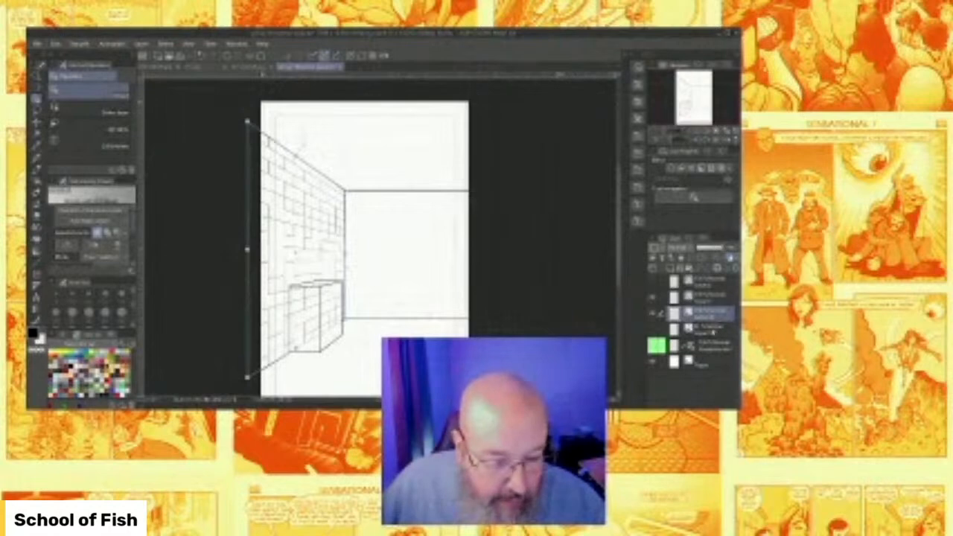
Auto-select the side wall referring to all layers with the texture hidden, and mask the redisplayed texture layer to that selection.
{"action": "left_click", "coordinate": [654, 313]}
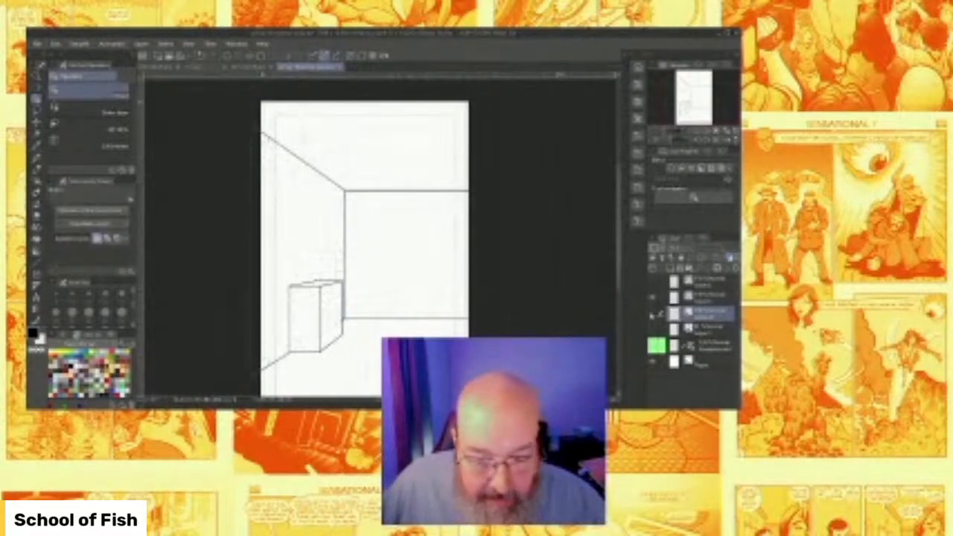
{"action": "left_click", "coordinate": [36, 134]}
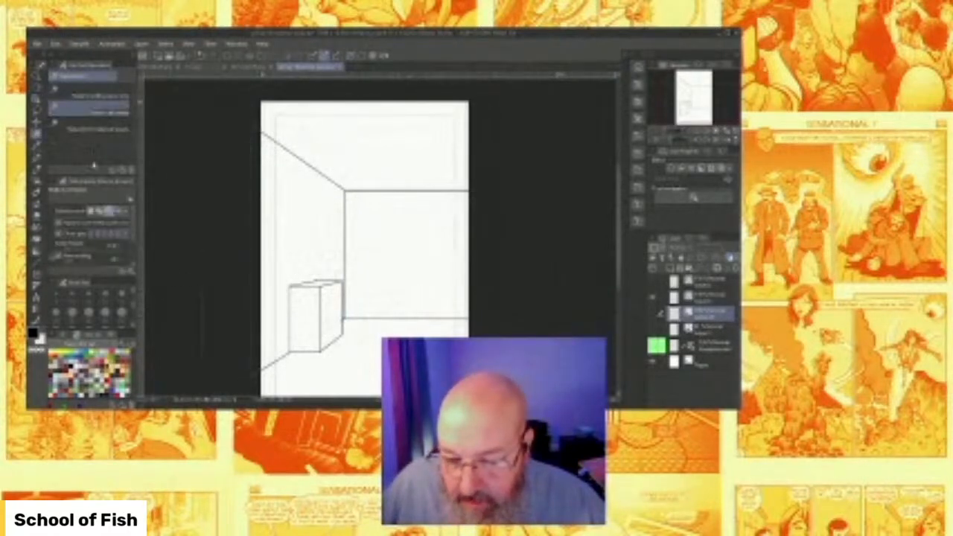
{"action": "left_click", "coordinate": [292, 225]}
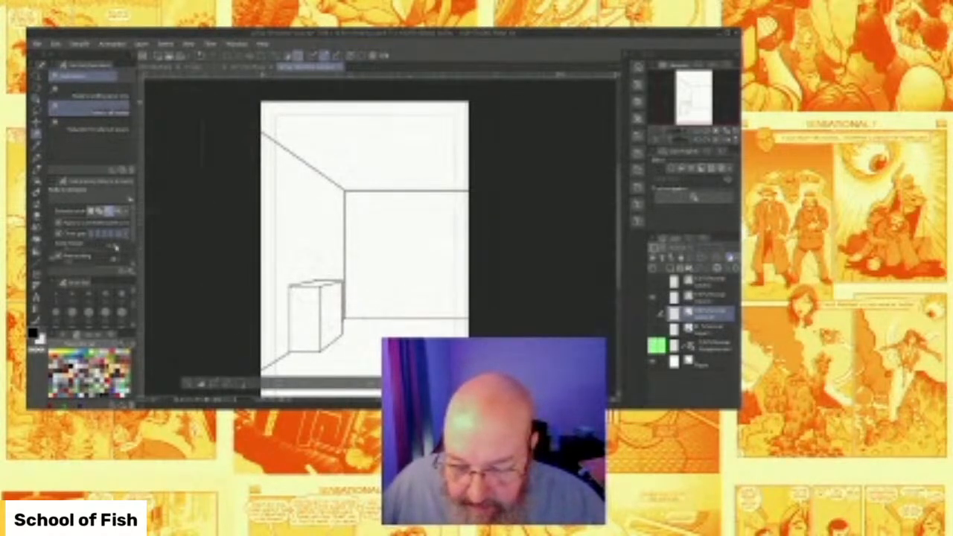
{"action": "left_click", "coordinate": [186, 382]}
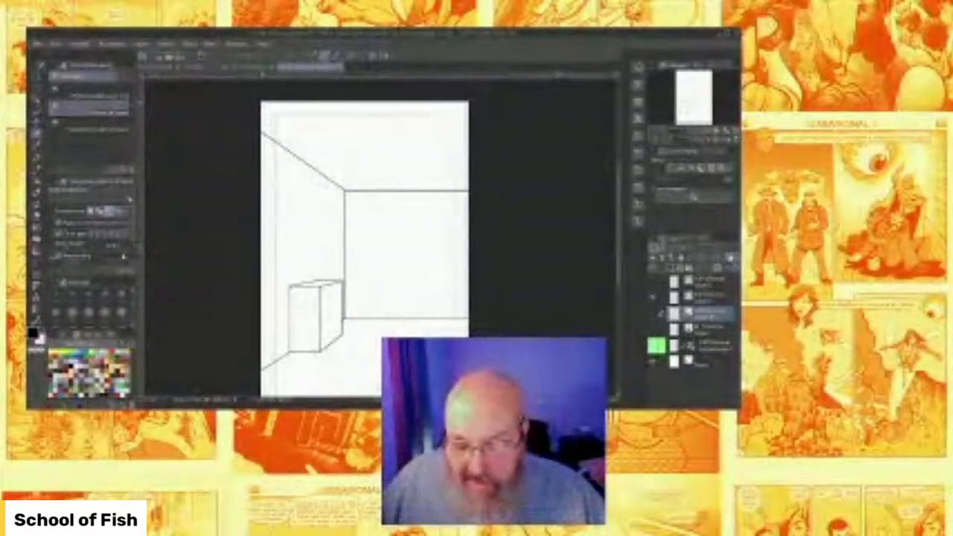
{"action": "left_click", "coordinate": [301, 206]}
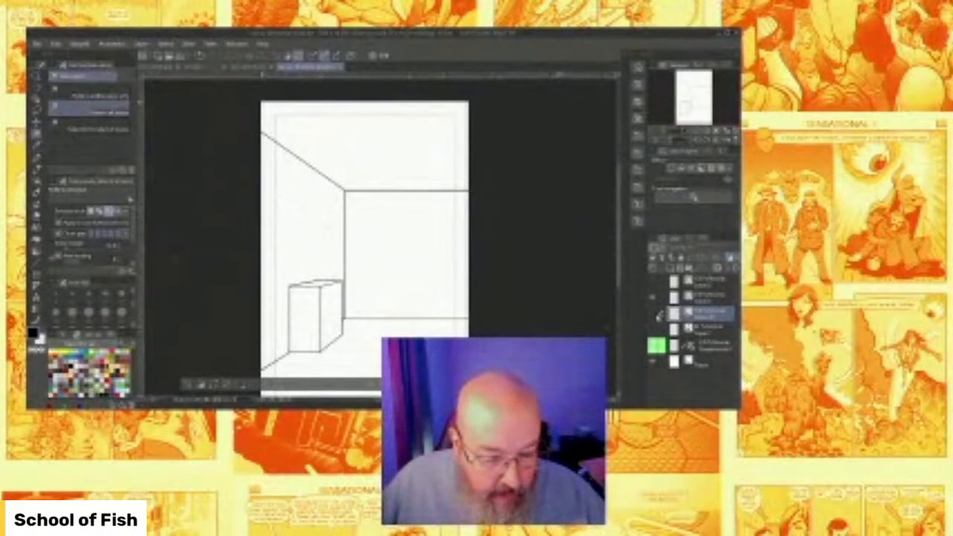
{"action": "left_click", "coordinate": [654, 315]}
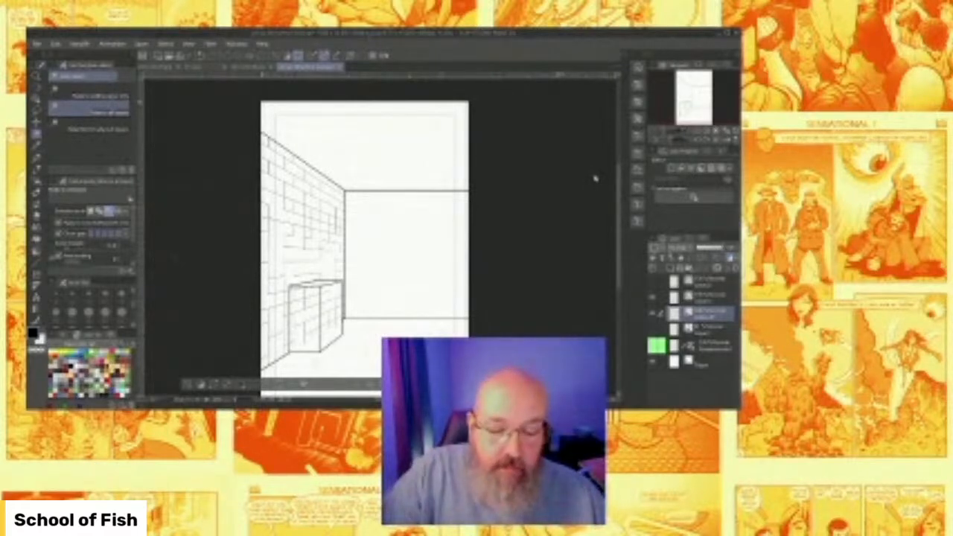
{"action": "key", "text": "ctrl+m"}
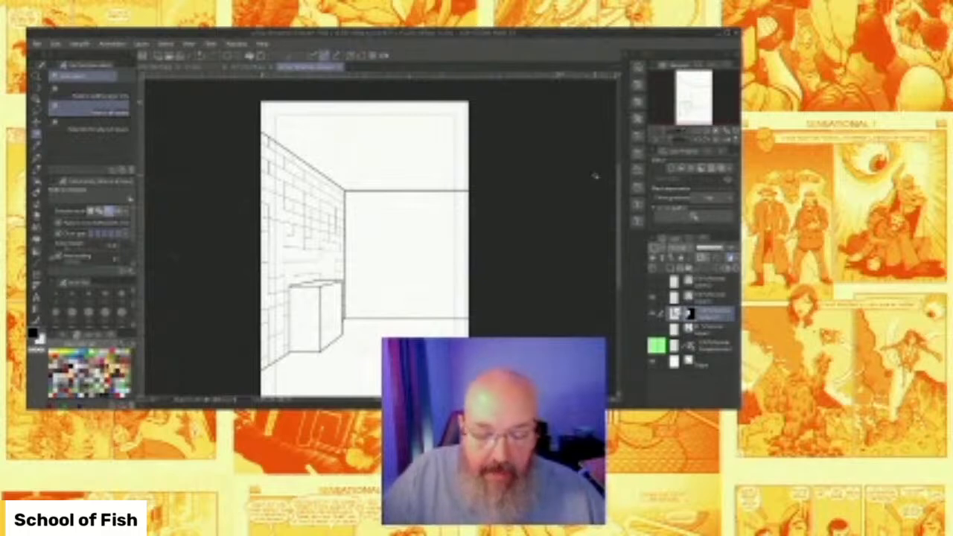
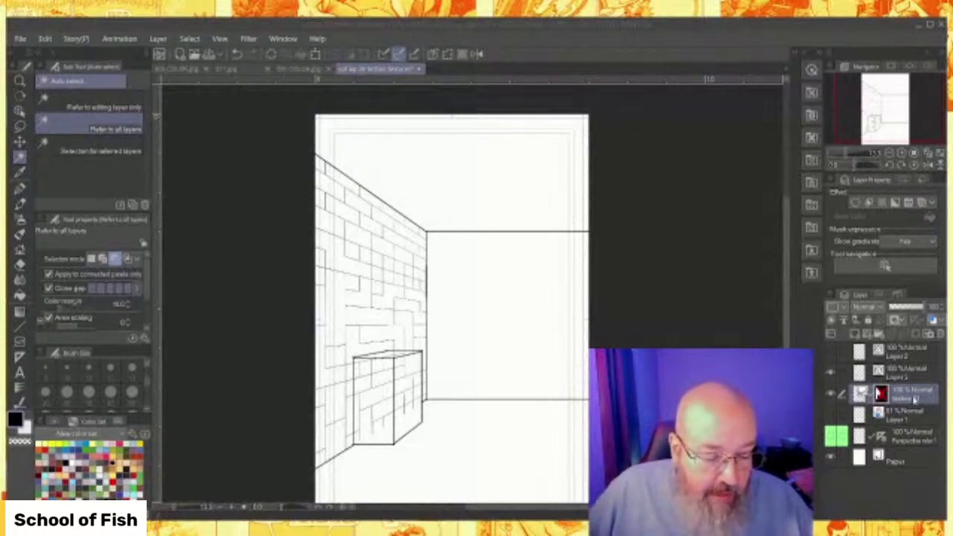
Duplicate the texture 01 layer, delete the copy's layer mask, and select the copy with the Object tool.
{"action": "left_click", "coordinate": [916, 399]}
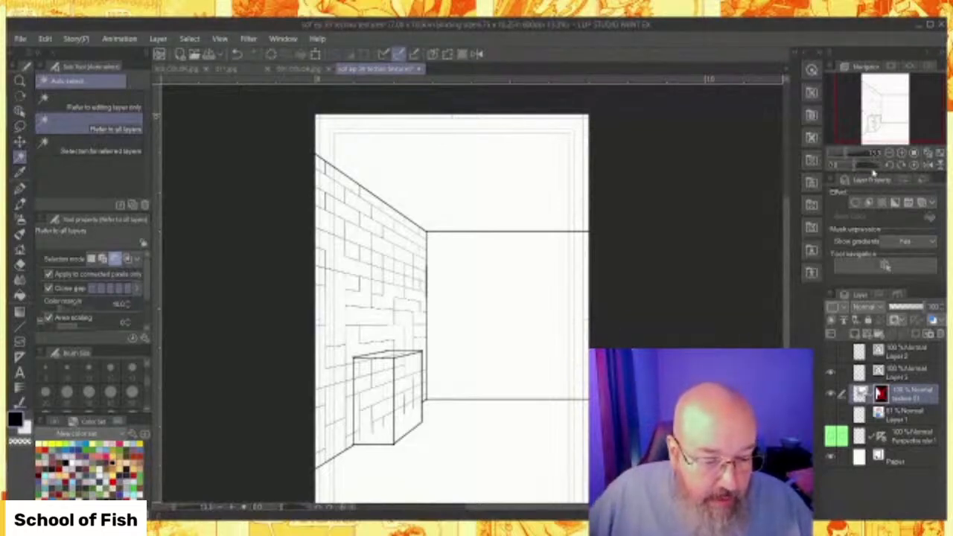
{"action": "key", "text": "ctrl+v"}
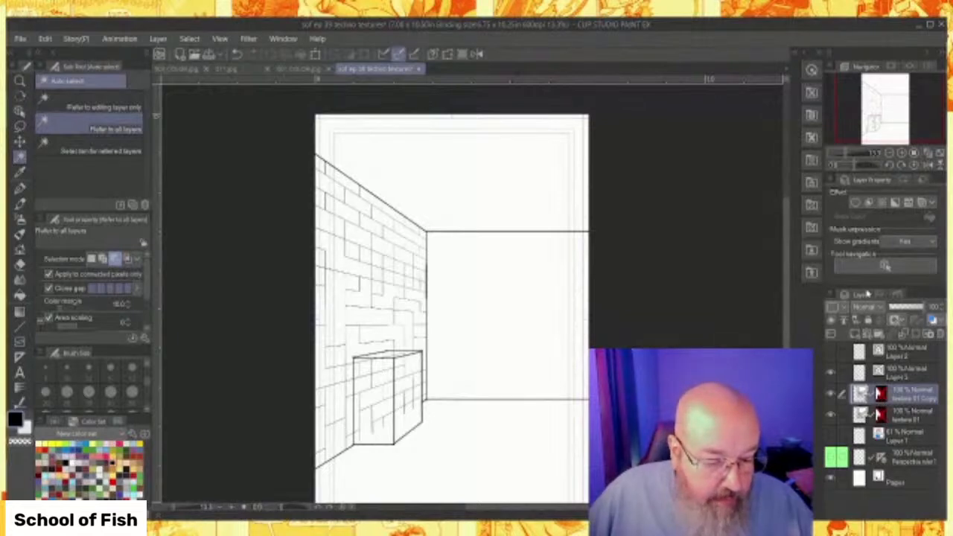
{"action": "key", "text": "Delete"}
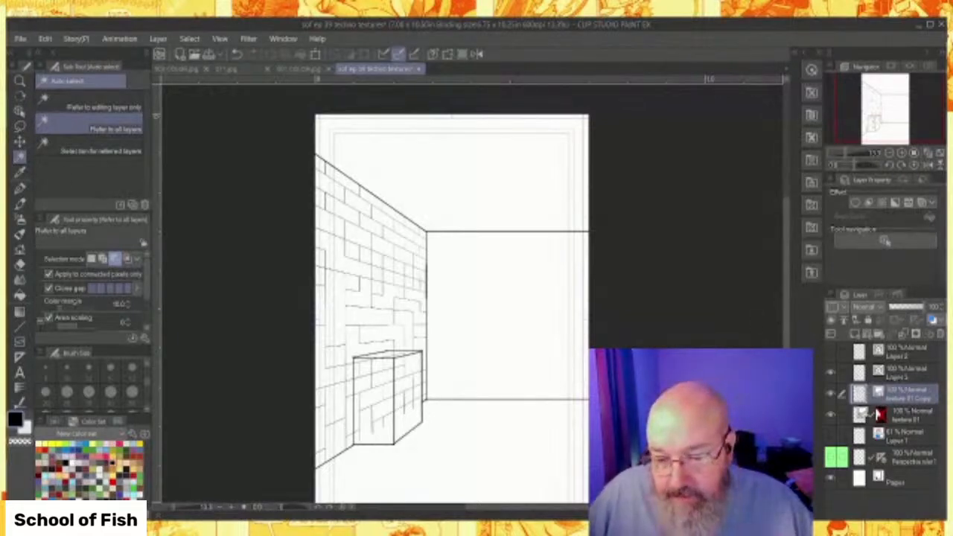
{"action": "left_click", "coordinate": [20, 110]}
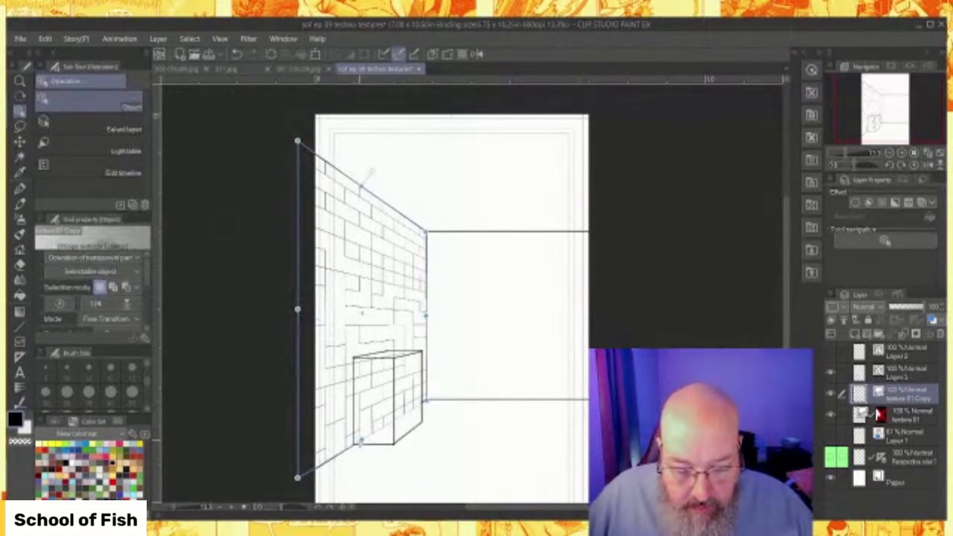
Try flipping the texture 01 copy away from the side wall by pulling its lower edge across the back wall.
{"action": "left_click_drag", "start_coordinate": [362, 441], "coordinate": [452, 349]}
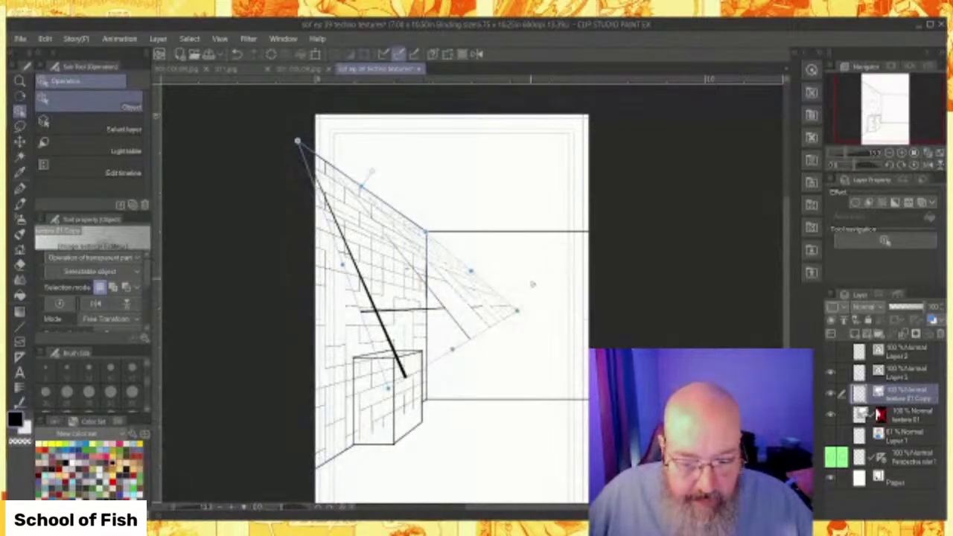
{"action": "left_click_drag", "start_coordinate": [453, 348], "coordinate": [460, 339]}
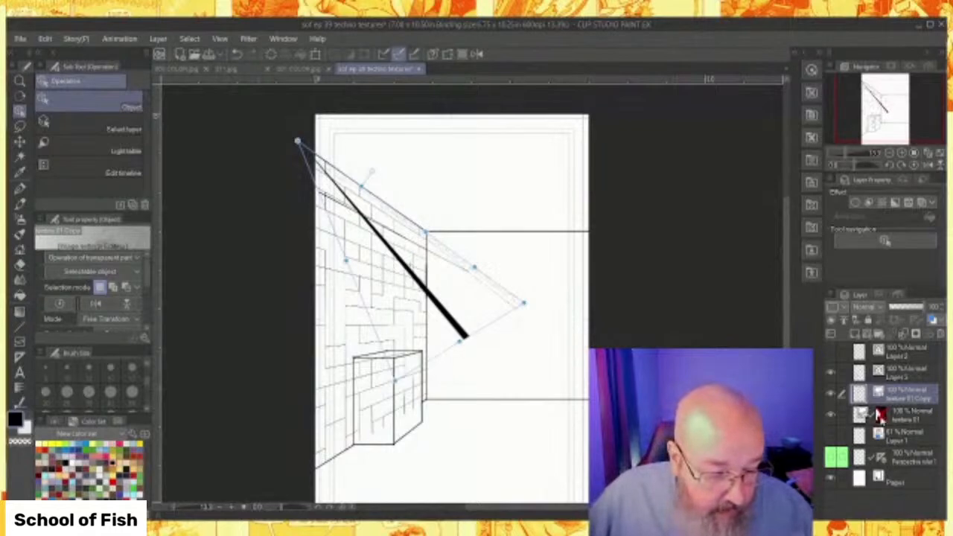
Re-enable the layer mask on the side wall's texture 01 layer.
{"action": "left_click", "coordinate": [879, 416]}
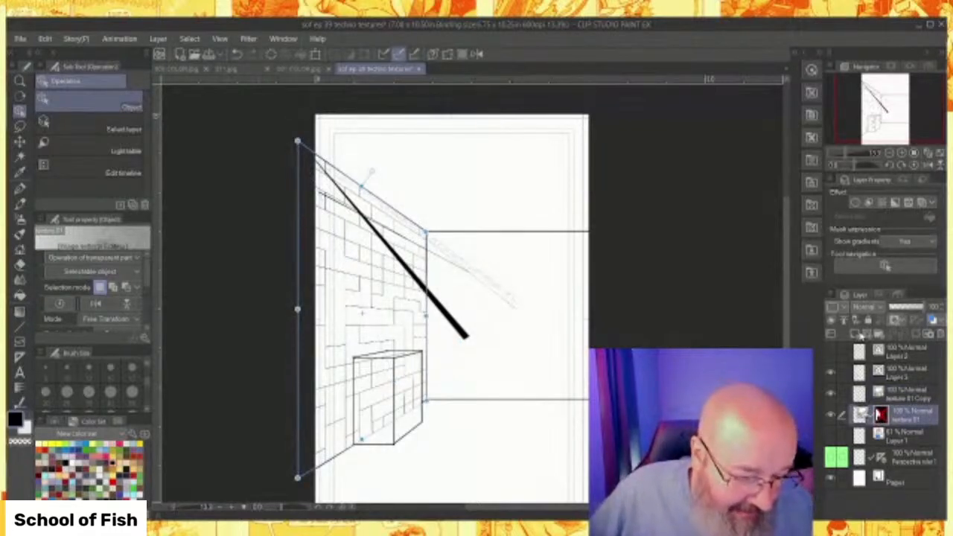
{"action": "left_click", "coordinate": [881, 414], "text": "shift"}
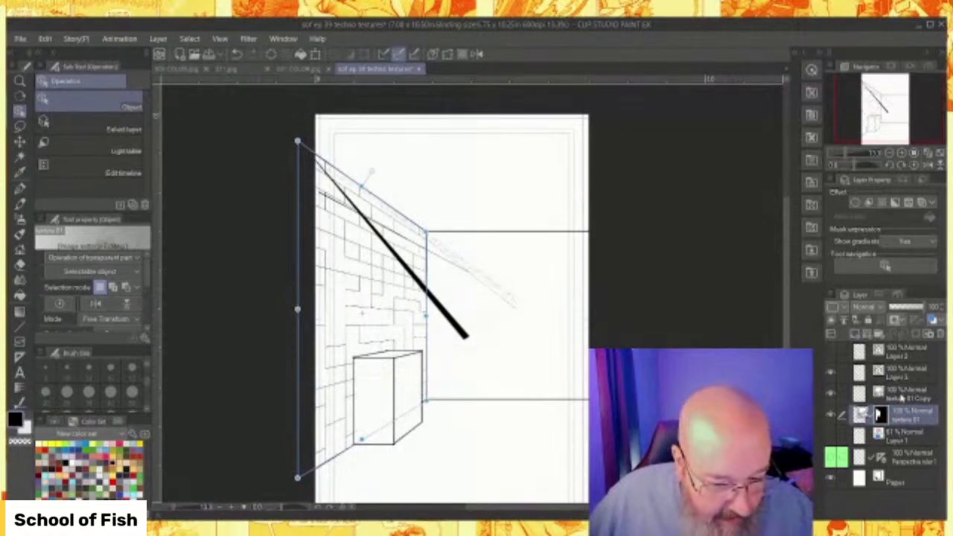
Delete the distorted texture 01 copy layer and paste a fresh, undistorted texture 01 image over the page.
{"action": "left_click", "coordinate": [901, 395]}
{"action": "left_click_drag", "start_coordinate": [429, 314], "coordinate": [447, 249]}
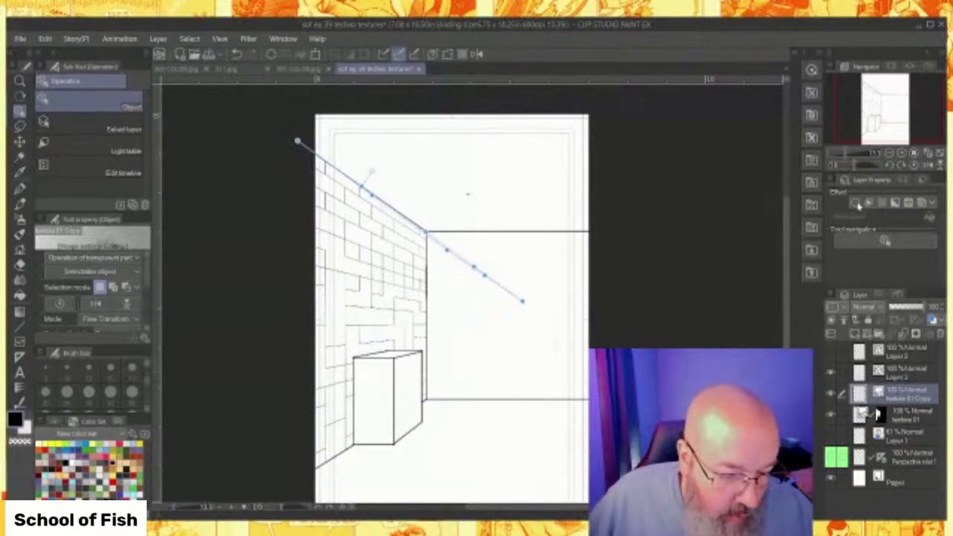
{"action": "key", "text": "Delete"}
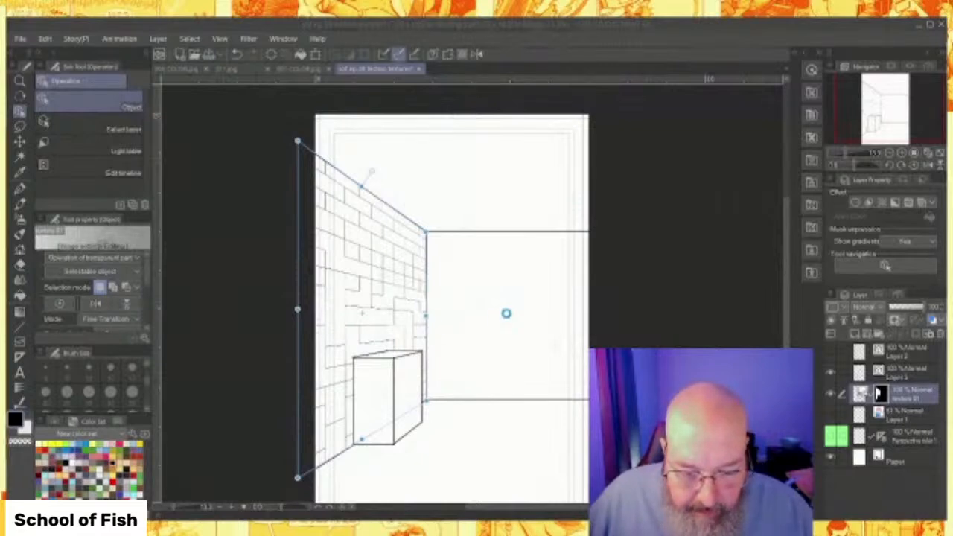
{"action": "key", "text": "ctrl+v"}
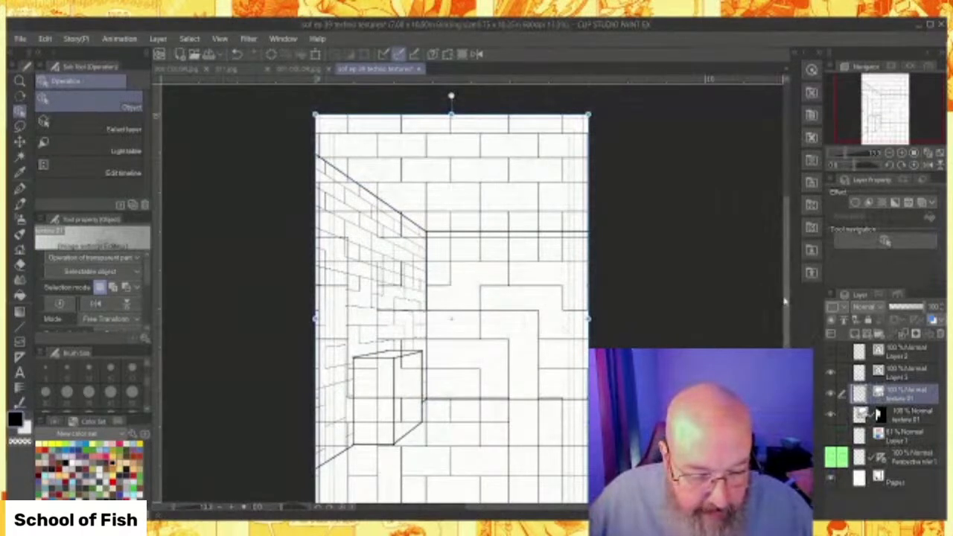
Fit the fresh texture to the ceiling with Free Transform, aligning it with the back and side walls' ceiling lines and extending its outer corners past the page.
{"action": "mouse_move", "coordinate": [789, 308]}
{"action": "left_mouse_down"}
{"action": "mouse_move", "coordinate": [787, 332]}
{"action": "mouse_move", "coordinate": [786, 311]}
{"action": "left_mouse_up"}
{"action": "scroll", "coordinate": [589, 346], "scroll_direction": "down", "scroll_amount": 5}
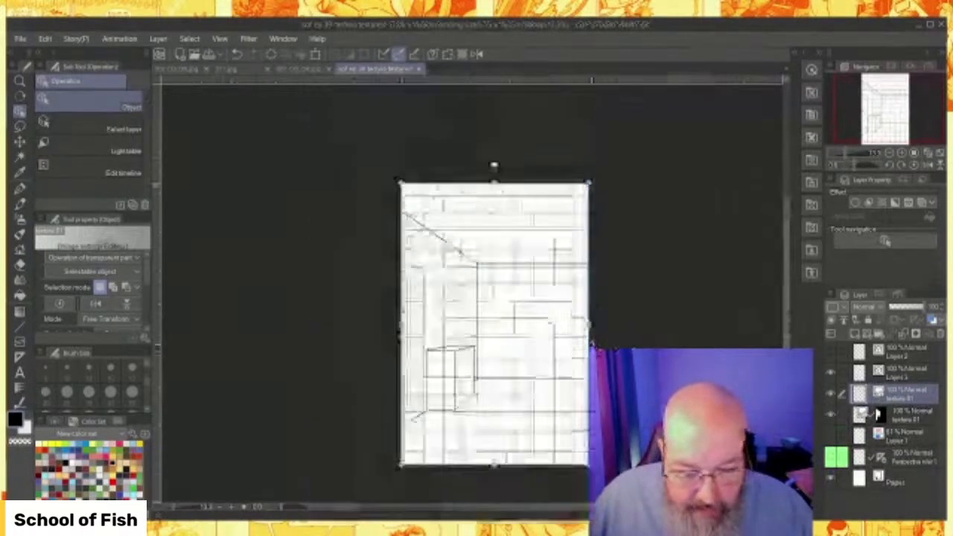
{"action": "left_click_drag", "start_coordinate": [504, 453], "coordinate": [524, 272]}
{"action": "left_click_drag", "start_coordinate": [609, 272], "coordinate": [658, 271]}
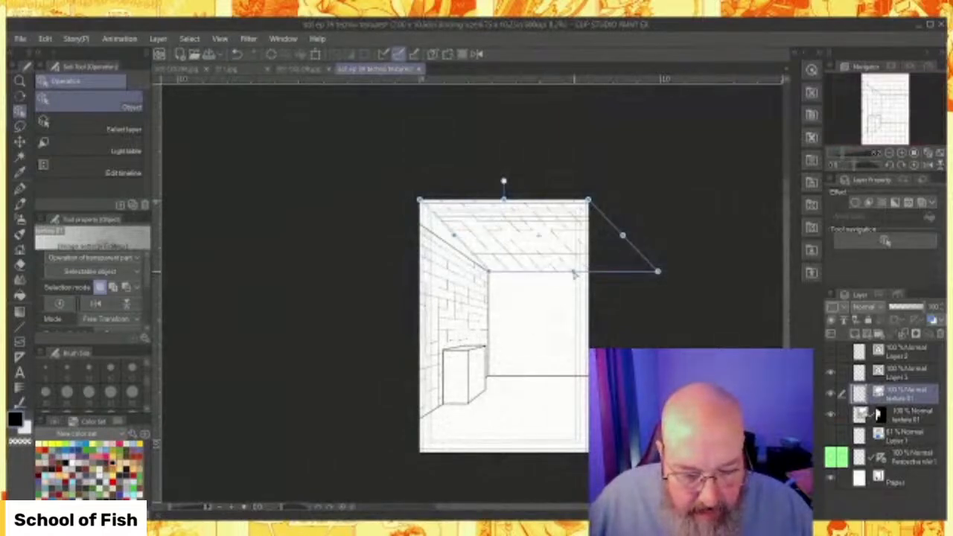
{"action": "left_click_drag", "start_coordinate": [659, 271], "coordinate": [624, 271]}
{"action": "left_click_drag", "start_coordinate": [406, 202], "coordinate": [385, 190]}
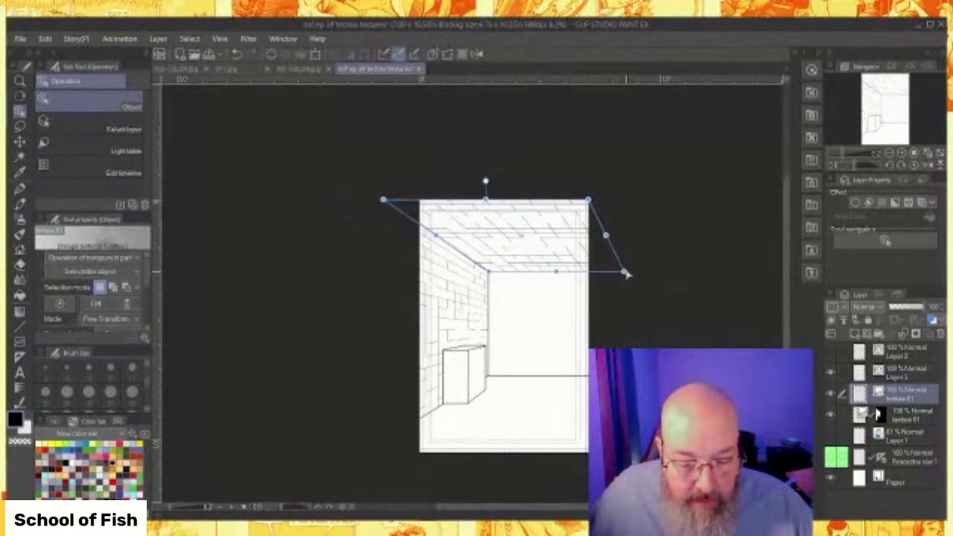
{"action": "left_click_drag", "start_coordinate": [626, 275], "coordinate": [595, 277]}
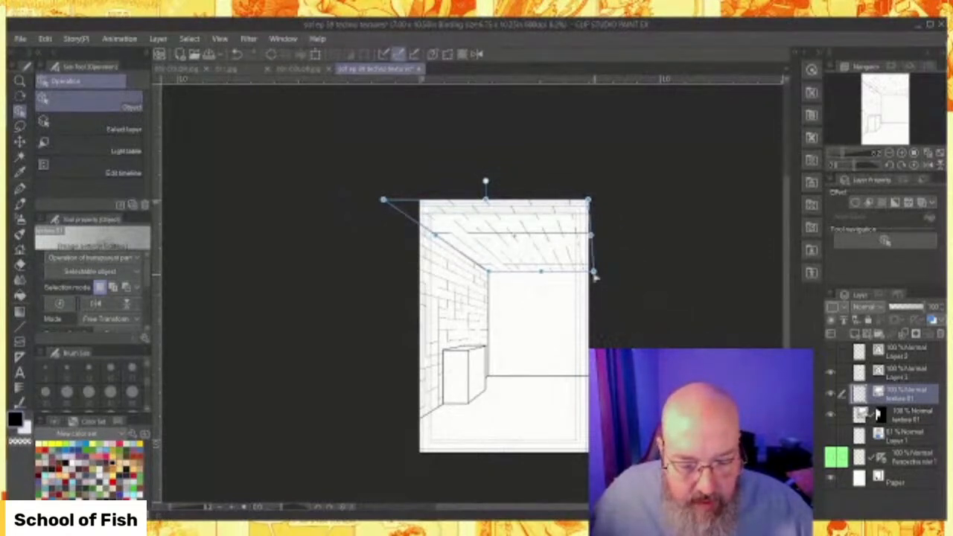
{"action": "scroll", "coordinate": [560, 229], "scroll_direction": "up", "scroll_amount": 6}
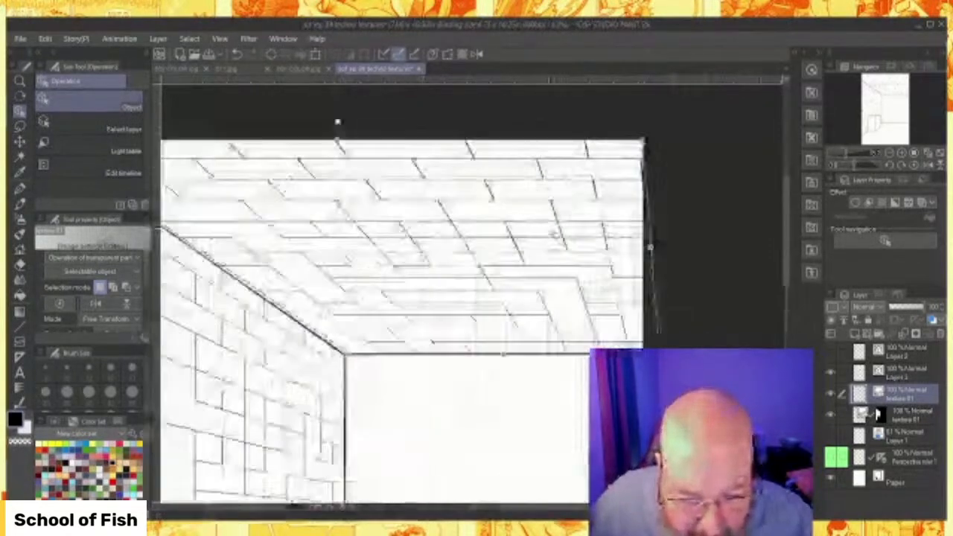
{"action": "scroll", "coordinate": [551, 231], "scroll_direction": "down", "scroll_amount": 3}
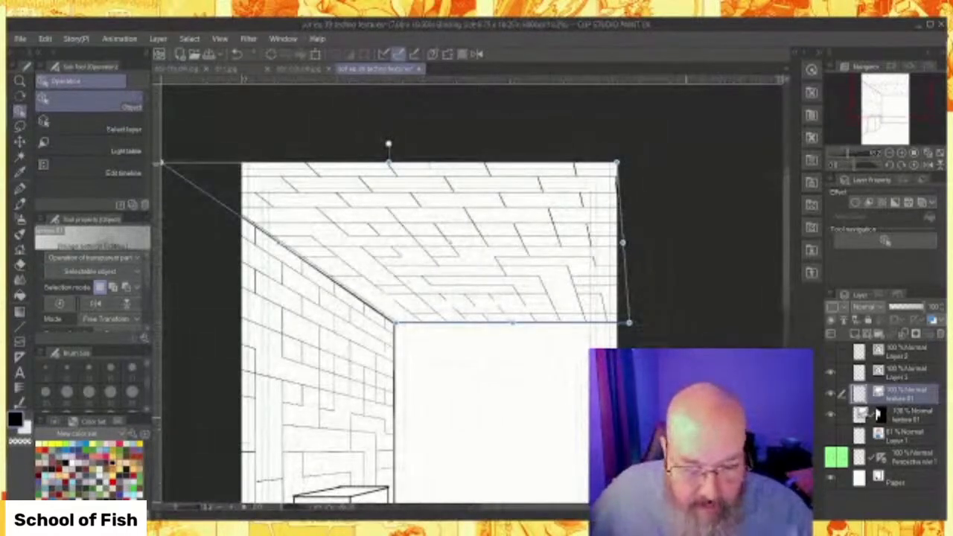
Group the layers from Layer 3 down to the perspective ruler into a folder and hide that folder.
{"action": "left_click", "coordinate": [903, 441]}
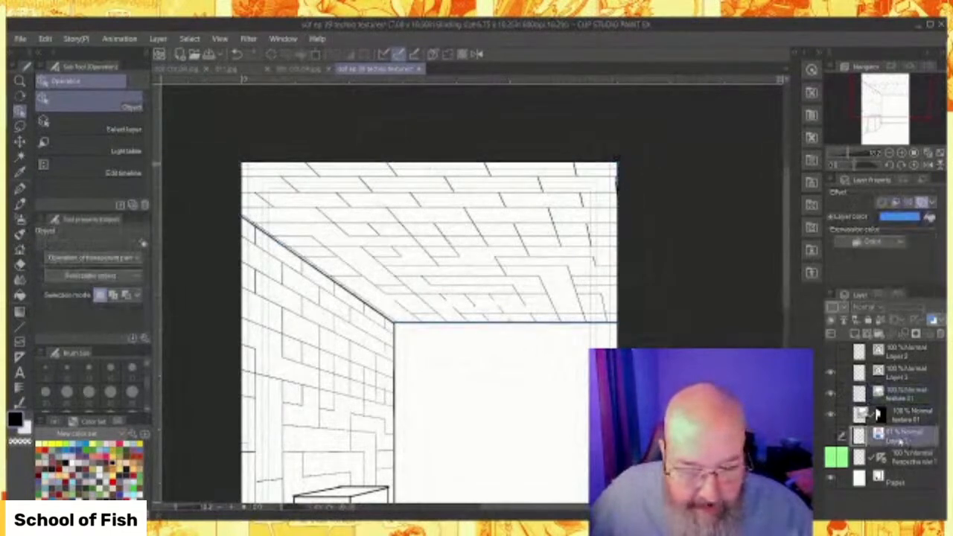
{"action": "scroll", "coordinate": [527, 332], "scroll_direction": "down", "scroll_amount": 4}
{"action": "scroll", "coordinate": [527, 333], "scroll_direction": "down", "scroll_amount": 1}
{"action": "scroll", "coordinate": [527, 332], "scroll_direction": "up", "scroll_amount": 2}
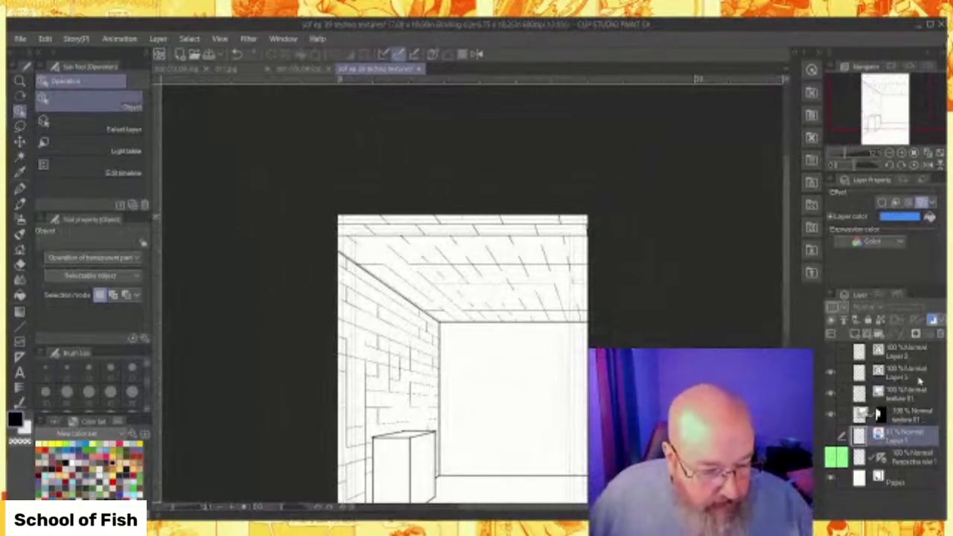
{"action": "left_click", "coordinate": [832, 373]}
{"action": "left_click", "coordinate": [833, 375]}
{"action": "left_click", "coordinate": [903, 376]}
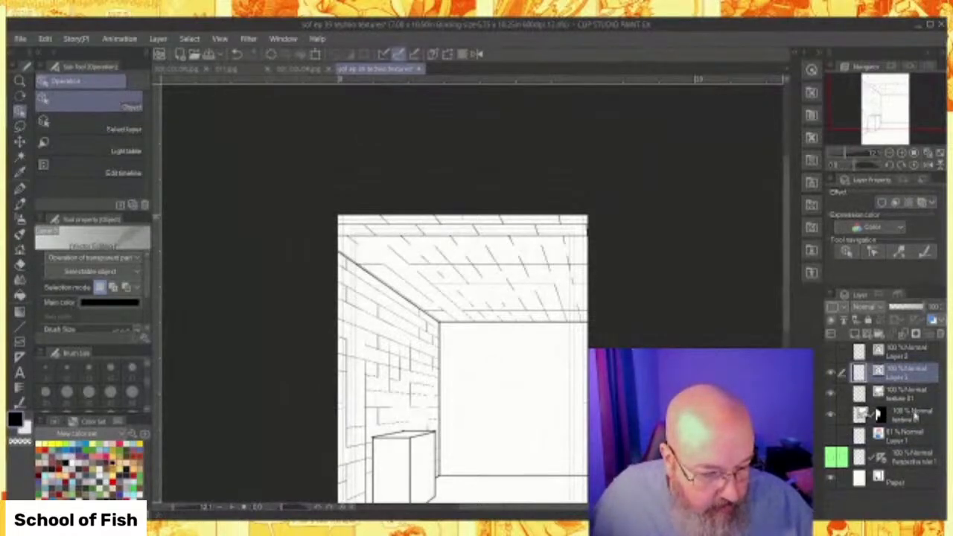
{"action": "left_click", "coordinate": [916, 461], "text": "shift"}
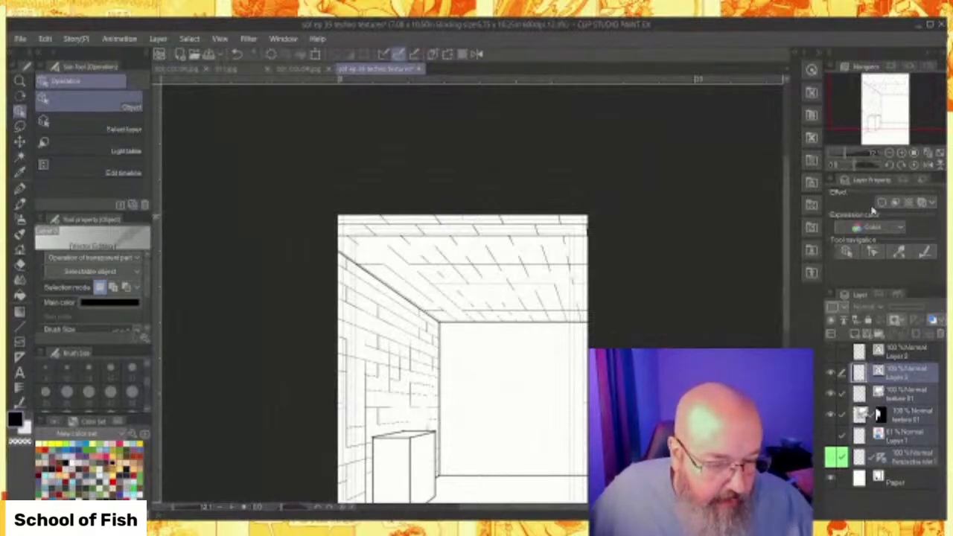
{"action": "key", "text": "ctrl+g"}
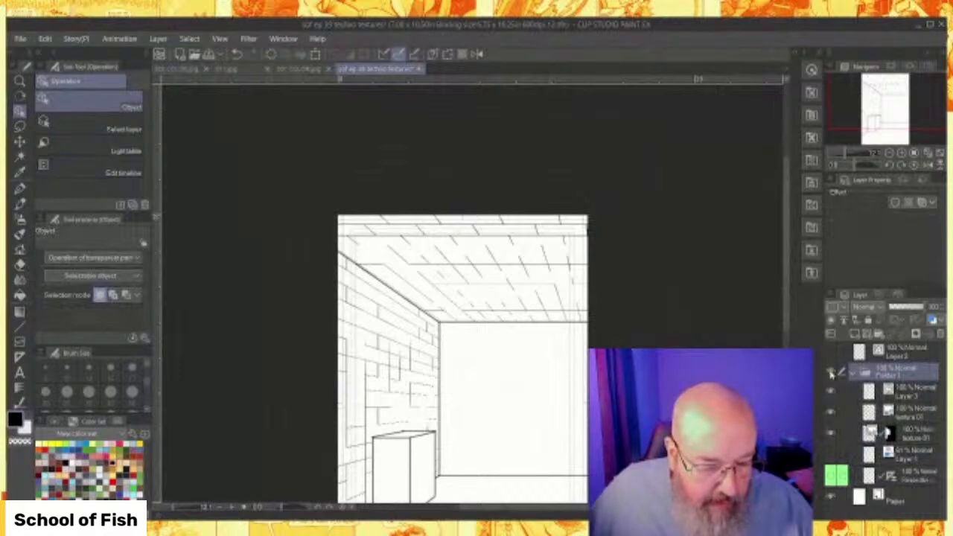
{"action": "left_click", "coordinate": [831, 374]}
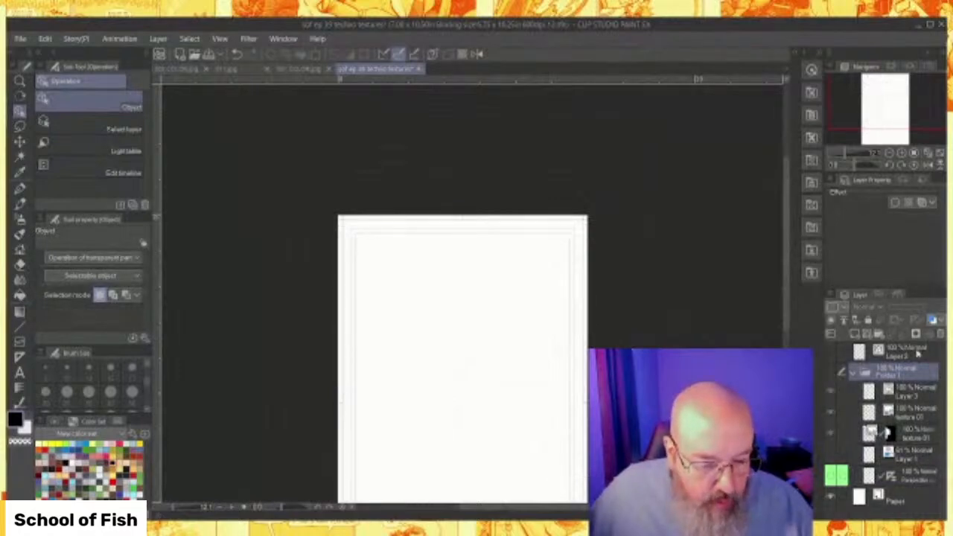
Redisplay Layer 2 and thicken its panel lines across the whole page with the Adjust line width tool.
{"action": "left_click", "coordinate": [830, 353]}
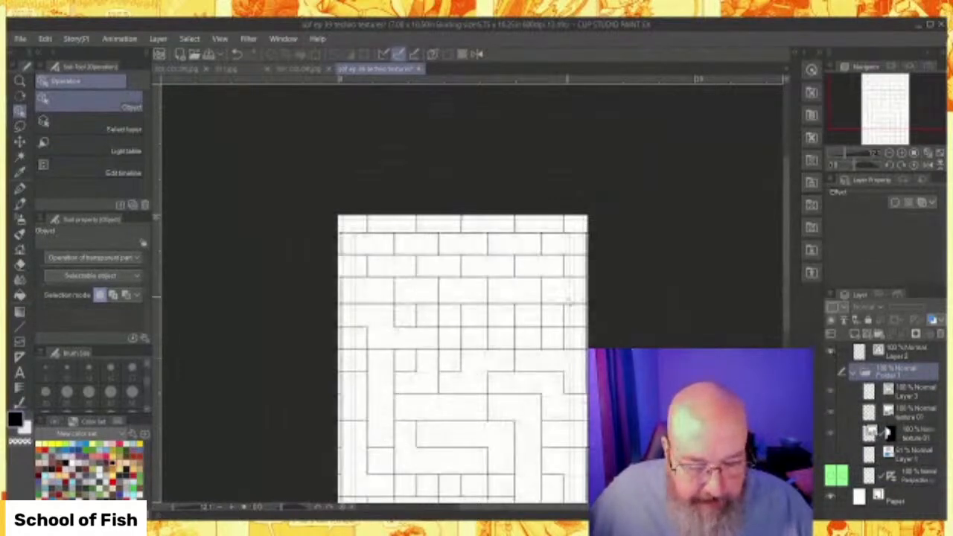
{"action": "scroll", "coordinate": [520, 310], "scroll_direction": "down", "scroll_amount": 2}
{"action": "left_click_drag", "start_coordinate": [785, 246], "coordinate": [787, 261]}
{"action": "left_click", "coordinate": [903, 350]}
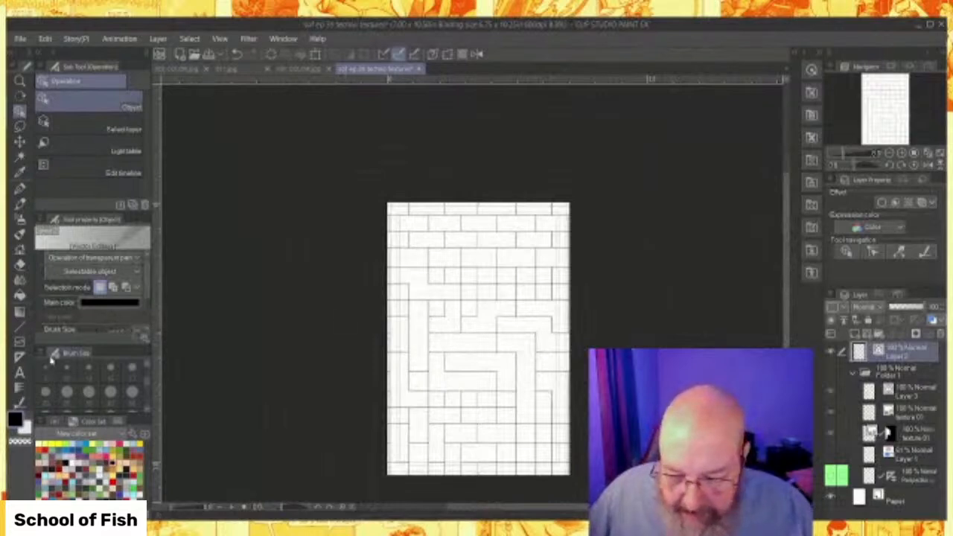
{"action": "left_click", "coordinate": [21, 403]}
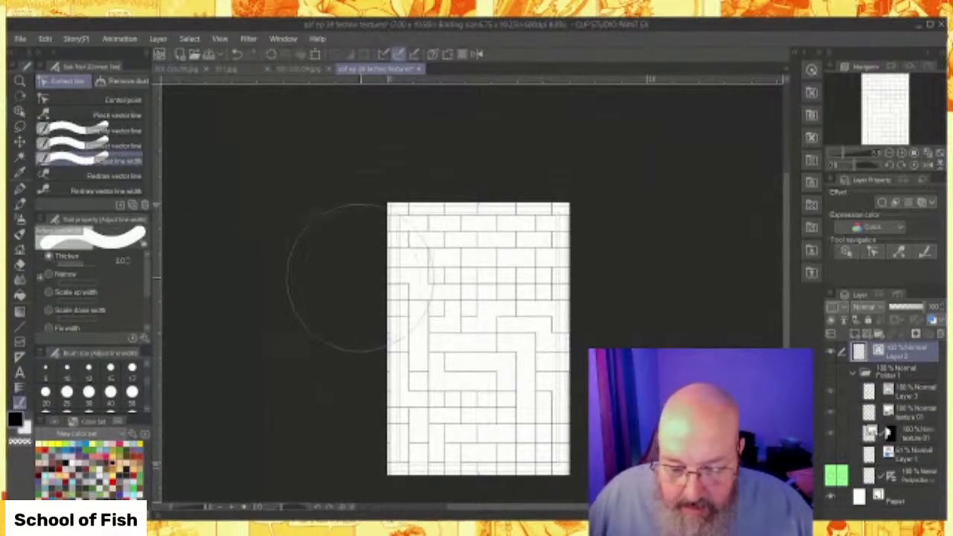
{"action": "mouse_move", "coordinate": [373, 238]}
{"action": "left_mouse_down"}
{"action": "mouse_move", "coordinate": [356, 234]}
{"action": "mouse_move", "coordinate": [447, 514]}
{"action": "mouse_move", "coordinate": [446, 350]}
{"action": "mouse_move", "coordinate": [384, 342]}
{"action": "left_mouse_up"}
{"action": "mouse_move", "coordinate": [519, 230]}
{"action": "left_mouse_down"}
{"action": "mouse_move", "coordinate": [381, 334]}
{"action": "mouse_move", "coordinate": [491, 394]}
{"action": "mouse_move", "coordinate": [499, 320]}
{"action": "mouse_move", "coordinate": [447, 268]}
{"action": "mouse_move", "coordinate": [432, 357]}
{"action": "mouse_move", "coordinate": [513, 357]}
{"action": "mouse_move", "coordinate": [499, 342]}
{"action": "left_mouse_up"}
{"action": "mouse_move", "coordinate": [477, 312]}
{"action": "left_mouse_down"}
{"action": "mouse_move", "coordinate": [522, 245]}
{"action": "mouse_move", "coordinate": [431, 402]}
{"action": "mouse_move", "coordinate": [424, 447]}
{"action": "mouse_move", "coordinate": [477, 406]}
{"action": "left_mouse_up"}
{"action": "mouse_move", "coordinate": [563, 238]}
{"action": "left_mouse_down"}
{"action": "mouse_move", "coordinate": [388, 262]}
{"action": "mouse_move", "coordinate": [388, 283]}
{"action": "mouse_move", "coordinate": [451, 406]}
{"action": "mouse_move", "coordinate": [519, 410]}
{"action": "mouse_move", "coordinate": [420, 415]}
{"action": "mouse_move", "coordinate": [384, 448]}
{"action": "left_mouse_up"}
{"action": "mouse_move", "coordinate": [566, 213]}
{"action": "left_mouse_down"}
{"action": "mouse_move", "coordinate": [511, 225]}
{"action": "mouse_move", "coordinate": [417, 387]}
{"action": "mouse_move", "coordinate": [484, 328]}
{"action": "mouse_move", "coordinate": [472, 335]}
{"action": "left_mouse_up"}
{"action": "mouse_move", "coordinate": [547, 227]}
{"action": "left_mouse_down"}
{"action": "mouse_move", "coordinate": [519, 231]}
{"action": "mouse_move", "coordinate": [393, 294]}
{"action": "mouse_move", "coordinate": [394, 339]}
{"action": "mouse_move", "coordinate": [516, 413]}
{"action": "mouse_move", "coordinate": [427, 332]}
{"action": "mouse_move", "coordinate": [349, 443]}
{"action": "mouse_move", "coordinate": [404, 454]}
{"action": "mouse_move", "coordinate": [426, 440]}
{"action": "left_mouse_up"}
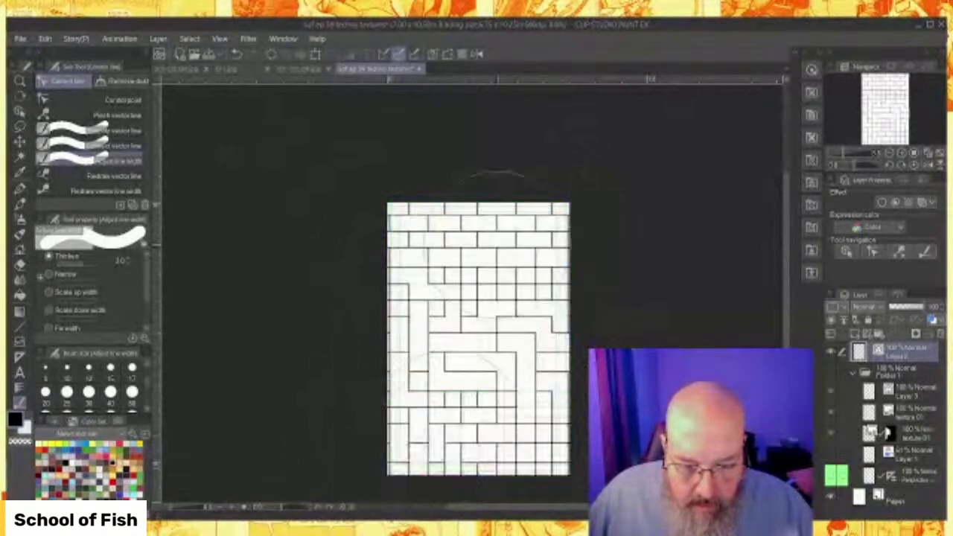
{"action": "mouse_move", "coordinate": [553, 213]}
{"action": "left_mouse_down"}
{"action": "mouse_move", "coordinate": [351, 300]}
{"action": "mouse_move", "coordinate": [403, 459]}
{"action": "left_mouse_up"}
{"action": "mouse_move", "coordinate": [329, 455]}
{"action": "left_mouse_down"}
{"action": "mouse_move", "coordinate": [484, 470]}
{"action": "mouse_move", "coordinate": [572, 493]}
{"action": "left_mouse_up"}
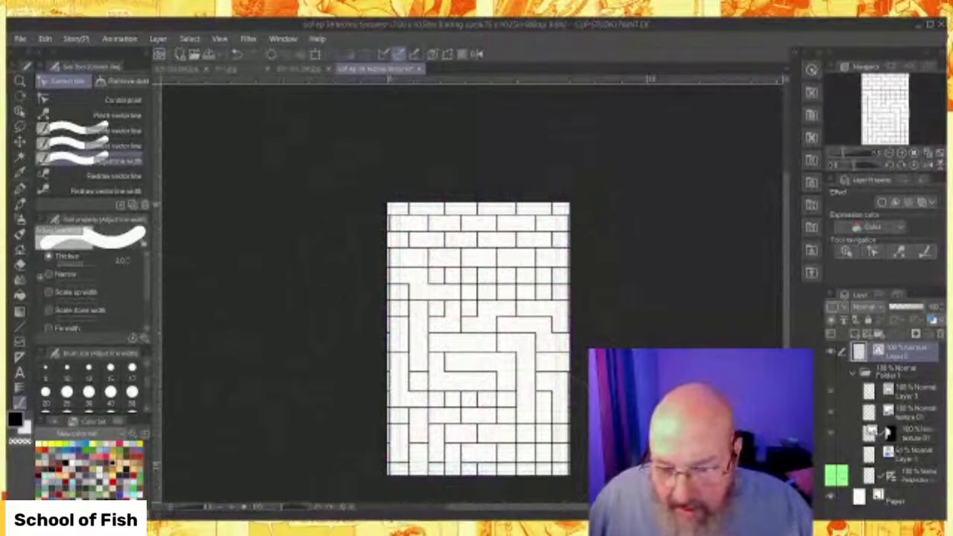
Select all the panel lines on Layer 2 with the Object tool and increase their brush size.
{"action": "left_click", "coordinate": [22, 111]}
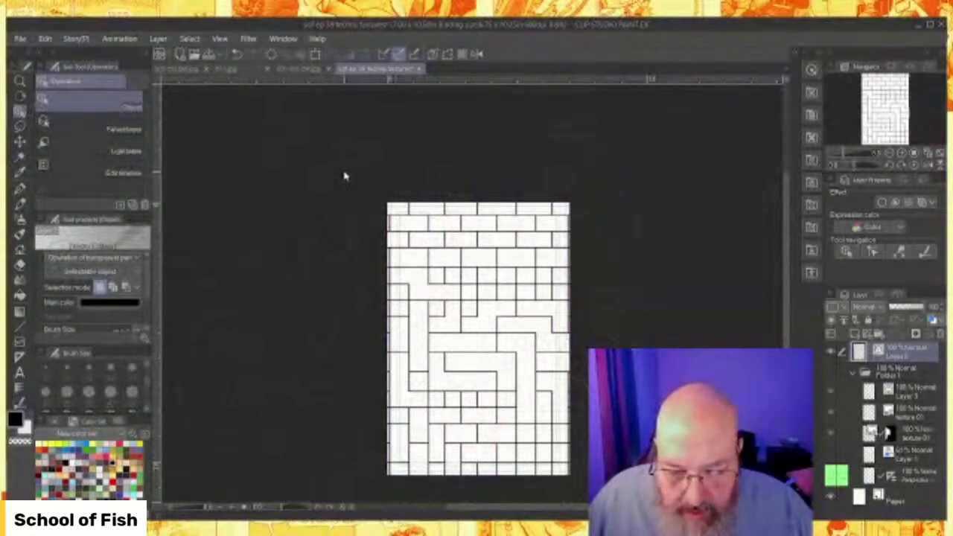
{"action": "scroll", "coordinate": [345, 174], "scroll_direction": "down", "scroll_amount": 3}
{"action": "left_click_drag", "start_coordinate": [610, 396], "coordinate": [611, 404]}
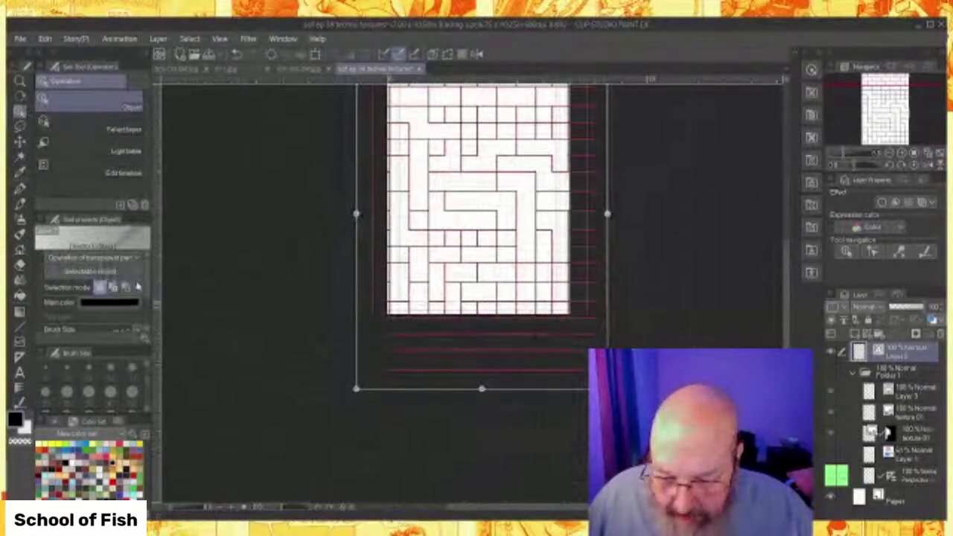
{"action": "scroll", "coordinate": [147, 291], "scroll_direction": "down", "scroll_amount": 2}
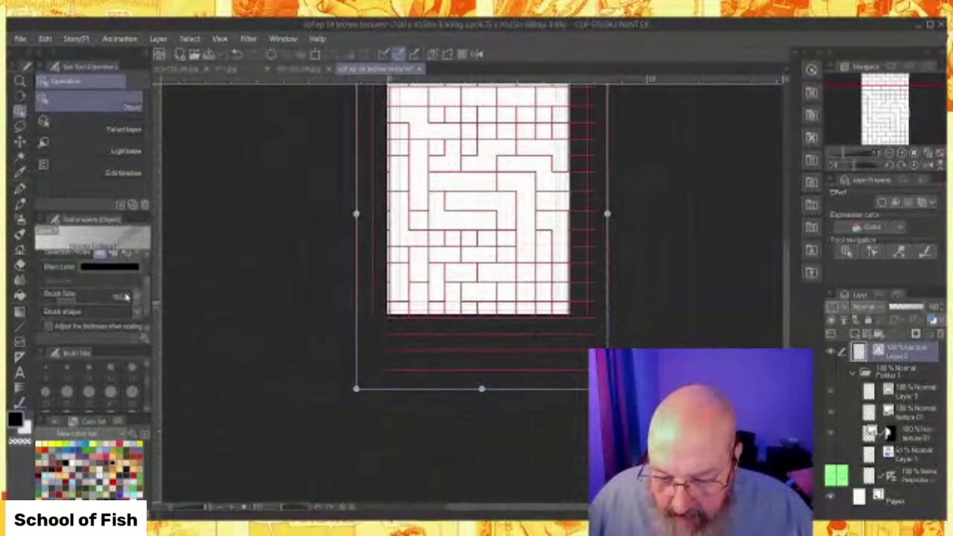
{"action": "left_click", "coordinate": [129, 297]}
{"action": "left_click", "coordinate": [128, 296]}
{"action": "left_click", "coordinate": [128, 296]}
{"action": "left_click", "coordinate": [129, 297]}
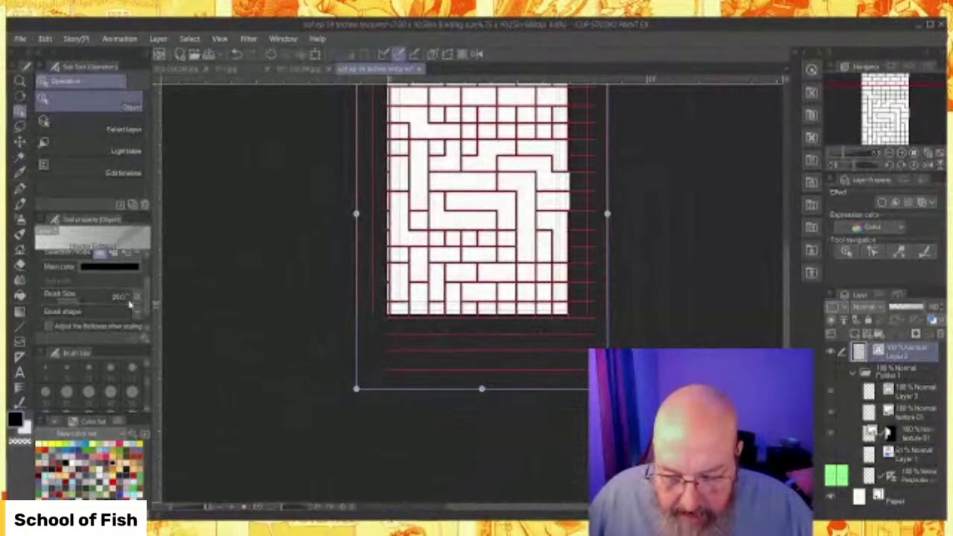
{"action": "left_click", "coordinate": [128, 298]}
{"action": "scroll", "coordinate": [491, 236], "scroll_direction": "up", "scroll_amount": 5}
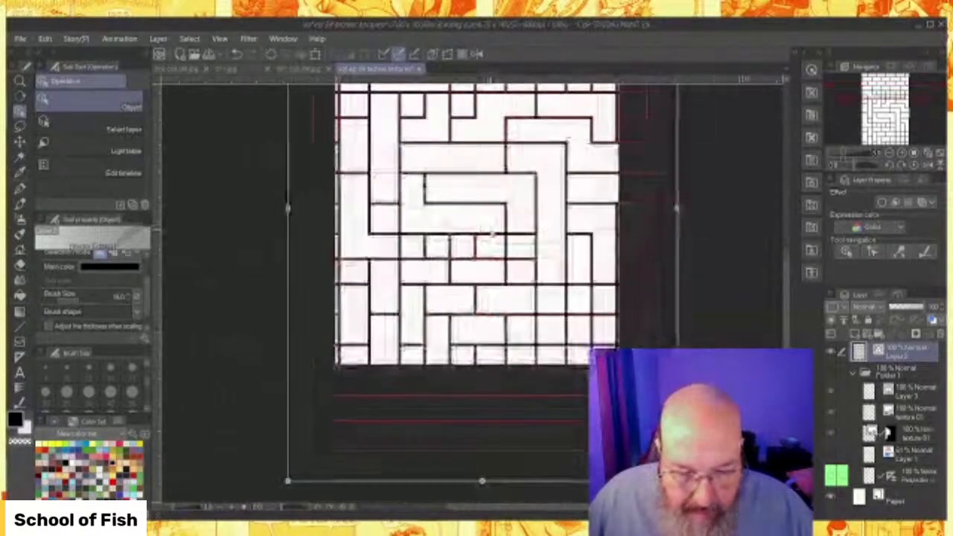
{"action": "scroll", "coordinate": [491, 236], "scroll_direction": "down", "scroll_amount": 5}
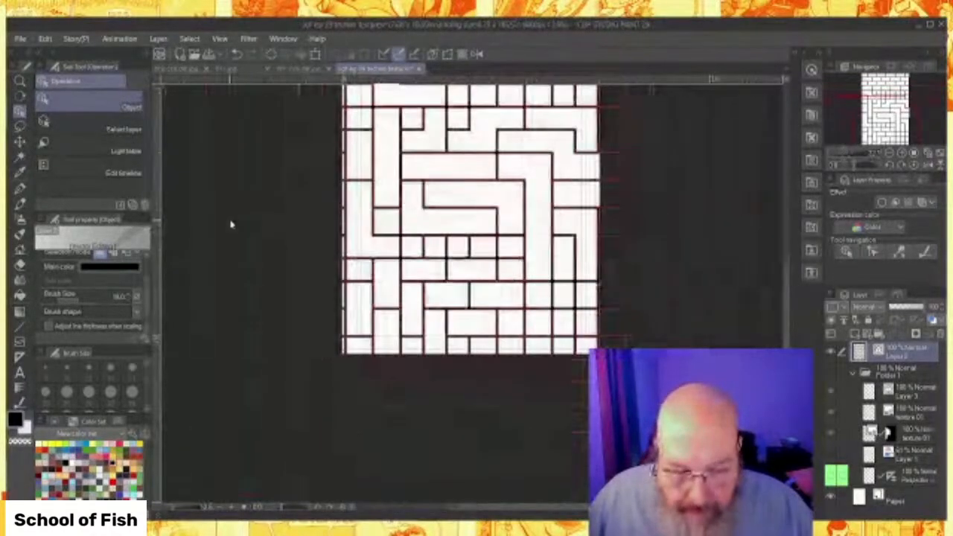
Select all the panel lines on Layer 2 and change their main color to white.
{"action": "left_click_drag", "start_coordinate": [787, 322], "coordinate": [774, 282]}
{"action": "scroll", "coordinate": [774, 281], "scroll_direction": "down", "scroll_amount": 4}
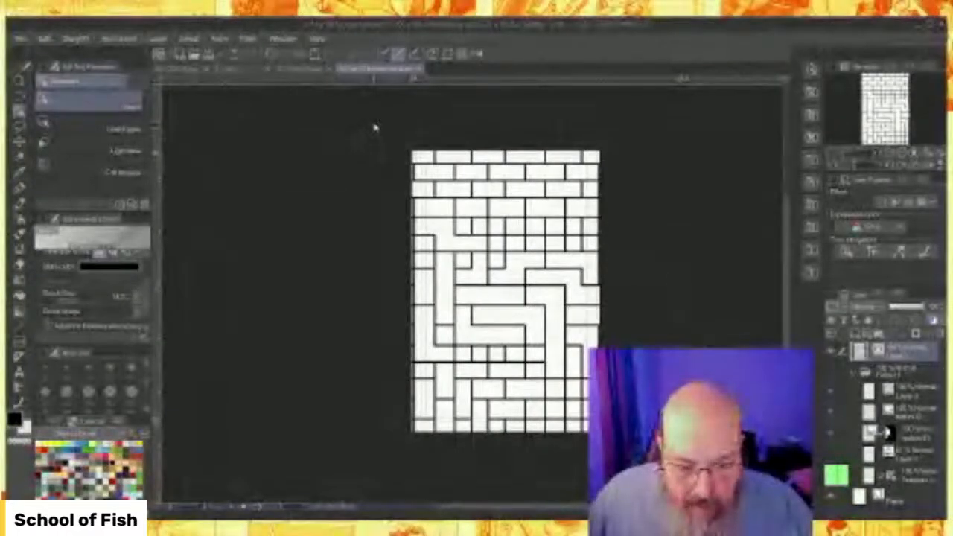
{"action": "left_click_drag", "start_coordinate": [349, 115], "coordinate": [689, 462]}
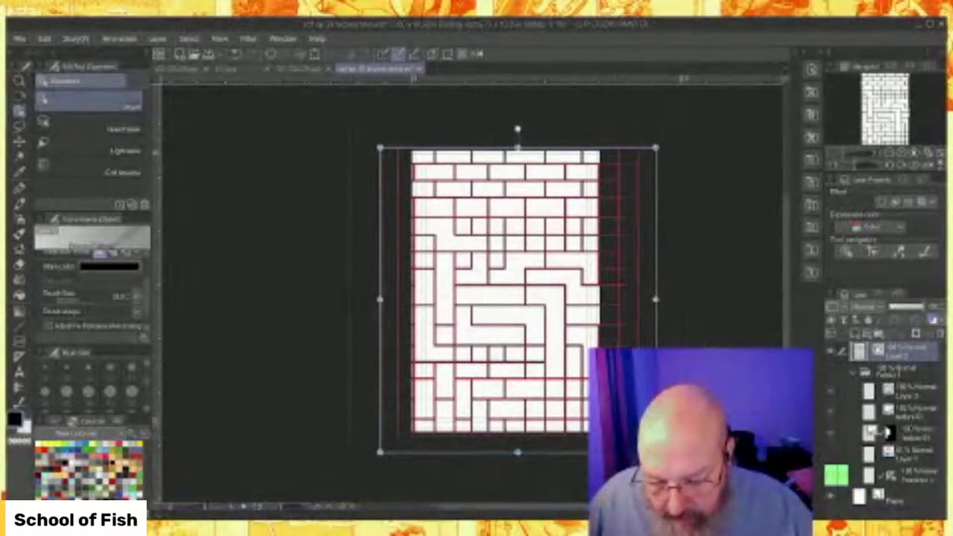
{"action": "left_click_drag", "start_coordinate": [694, 139], "coordinate": [219, 498]}
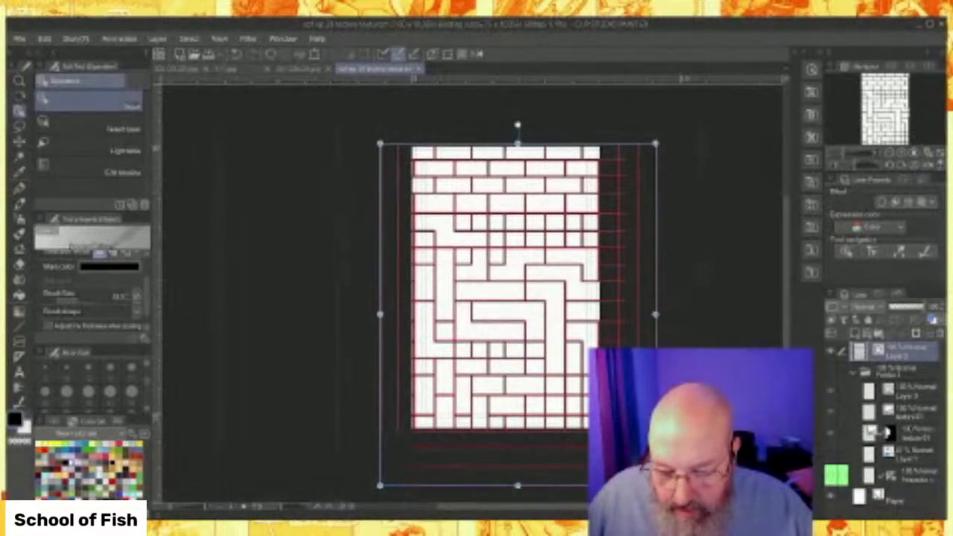
{"action": "key", "text": "x"}
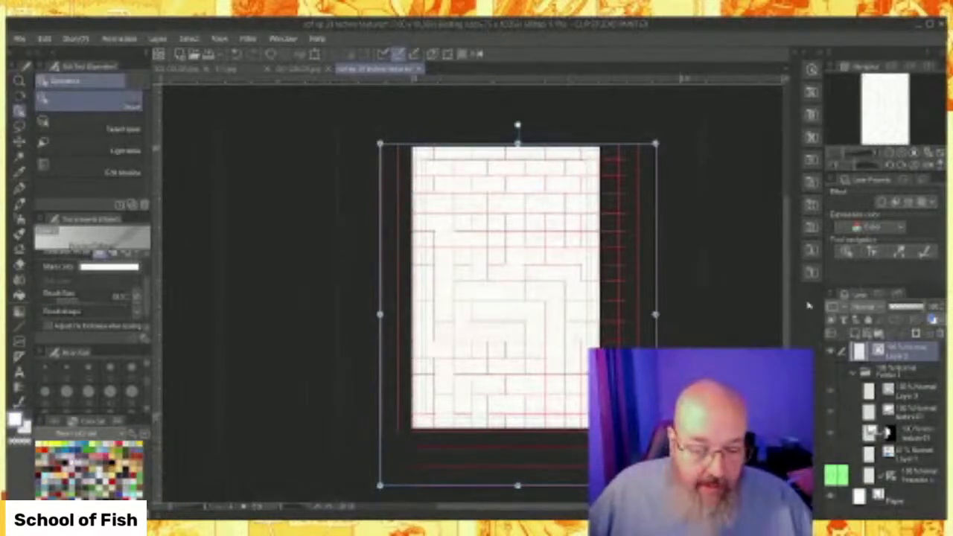
{"action": "left_click", "coordinate": [759, 320]}
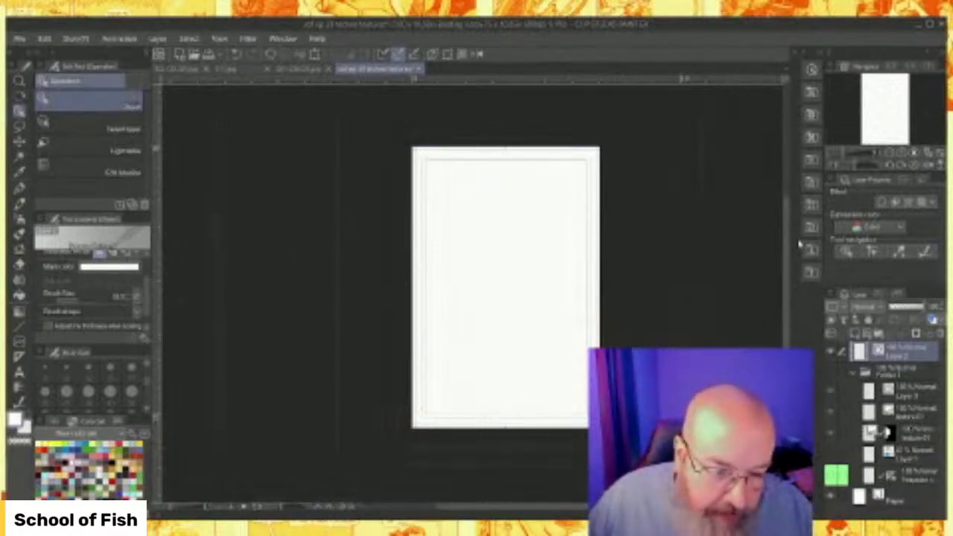
Enable the border effect on Layer 2's white panel lines and set its edge color to black.
{"action": "left_click", "coordinate": [880, 203]}
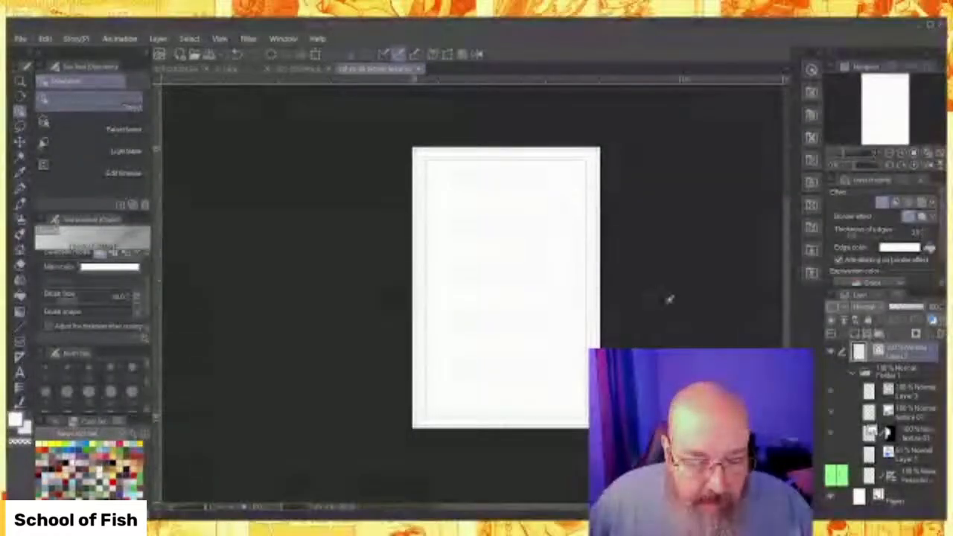
{"action": "left_click", "coordinate": [804, 151]}
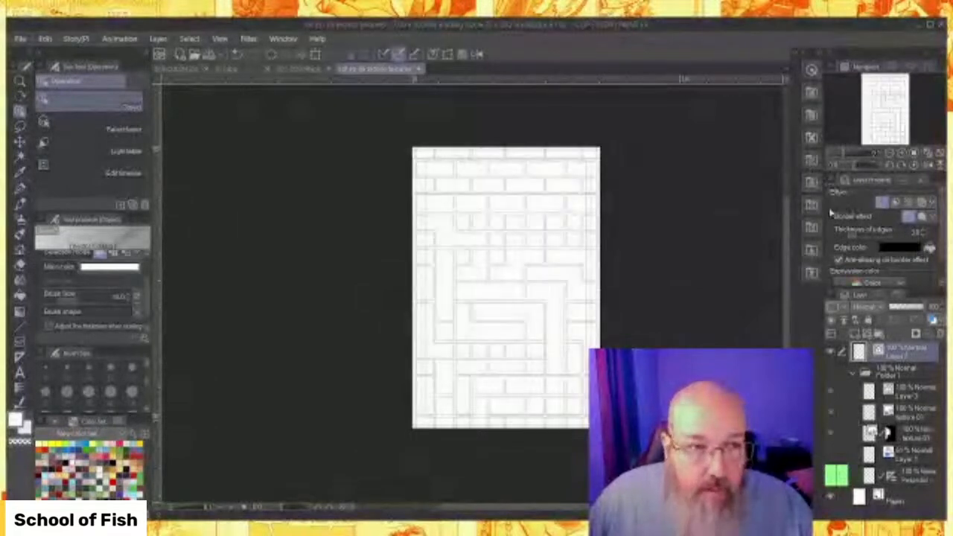
{"action": "scroll", "coordinate": [585, 227], "scroll_direction": "up", "scroll_amount": 1}
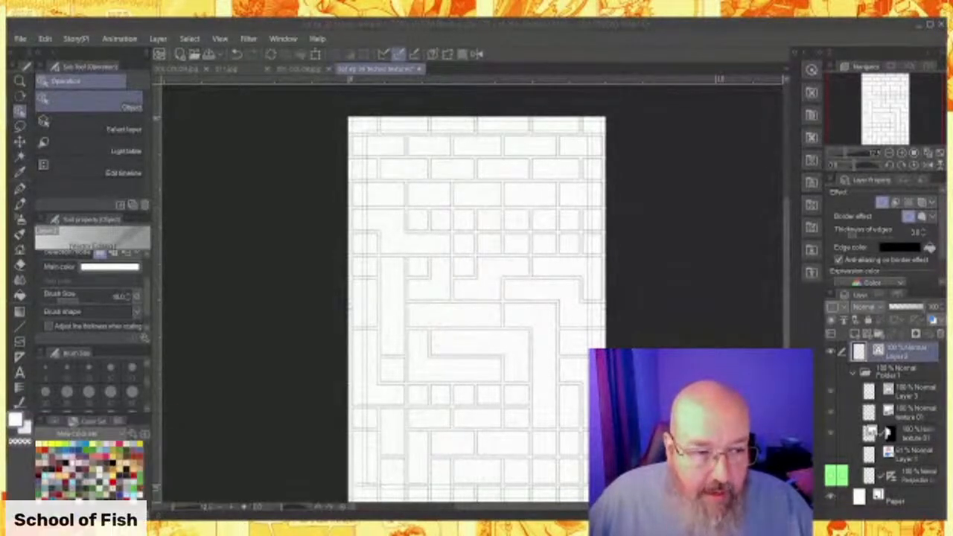
{"action": "scroll", "coordinate": [559, 209], "scroll_direction": "up", "scroll_amount": 5}
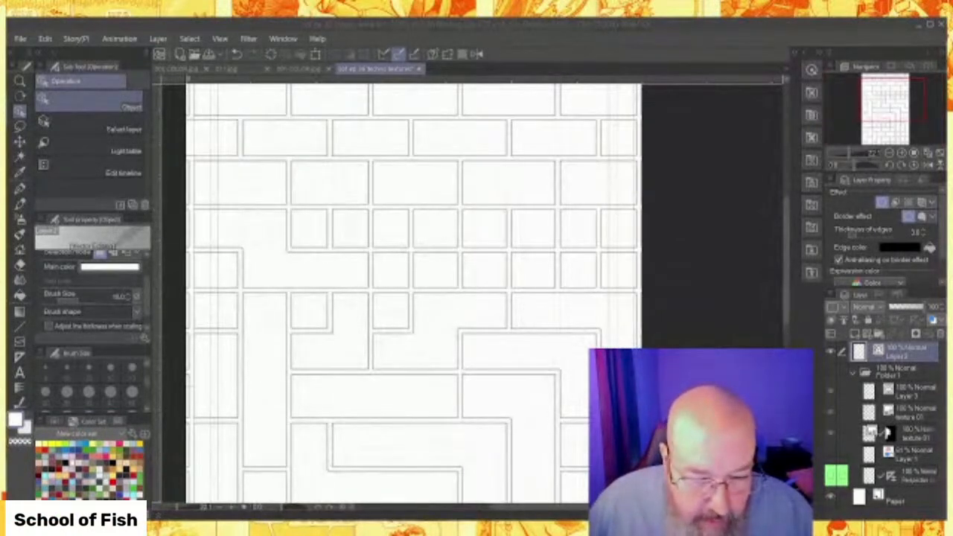
Increase the border effect's edge thickness on Layer 2, then reduce it slightly for a finer black outline around the panel lines.
{"action": "left_click", "coordinate": [923, 231]}
{"action": "left_click", "coordinate": [922, 231]}
{"action": "left_click", "coordinate": [923, 231]}
{"action": "left_click", "coordinate": [923, 231]}
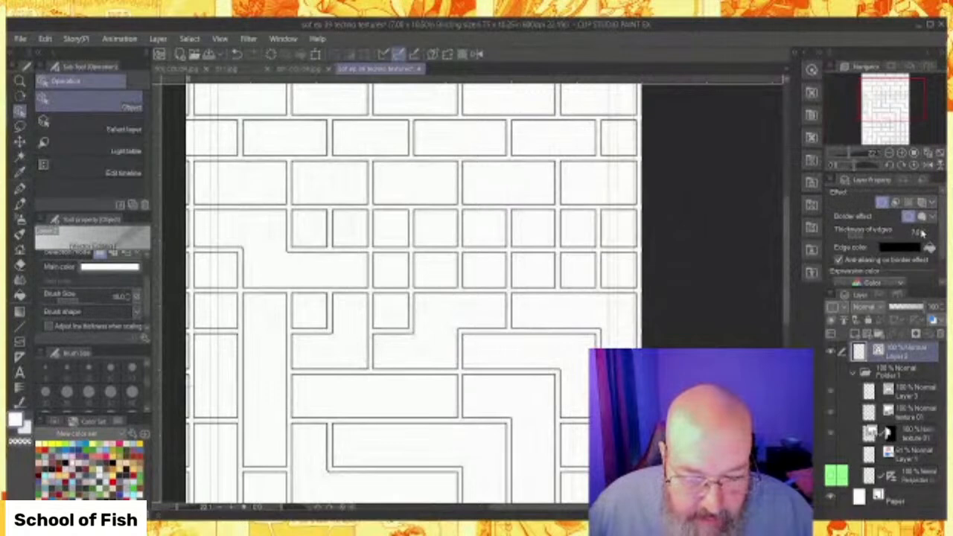
{"action": "left_click", "coordinate": [925, 232]}
{"action": "left_click", "coordinate": [924, 233]}
{"action": "left_click", "coordinate": [925, 232]}
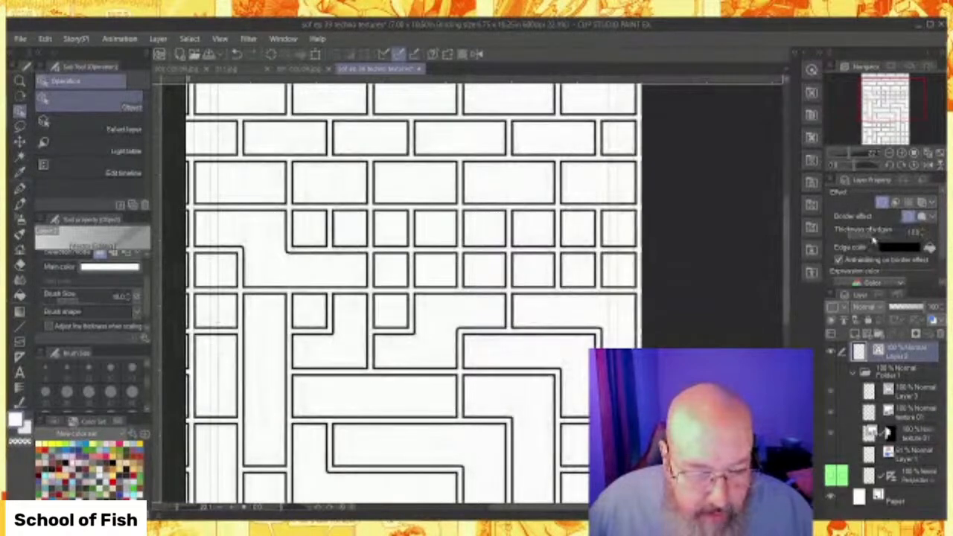
{"action": "left_click_drag", "start_coordinate": [882, 238], "coordinate": [870, 240]}
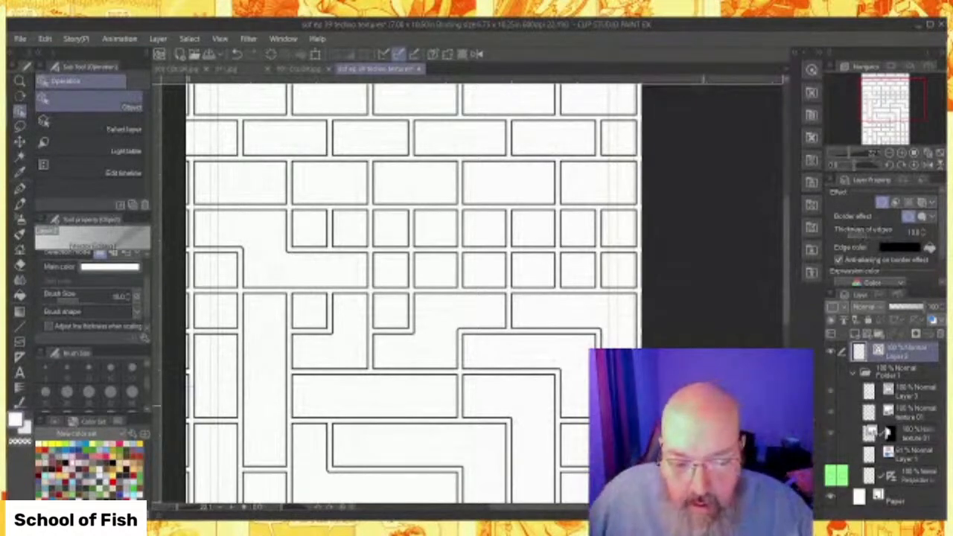
{"action": "scroll", "coordinate": [313, 281], "scroll_direction": "down", "scroll_amount": 3}
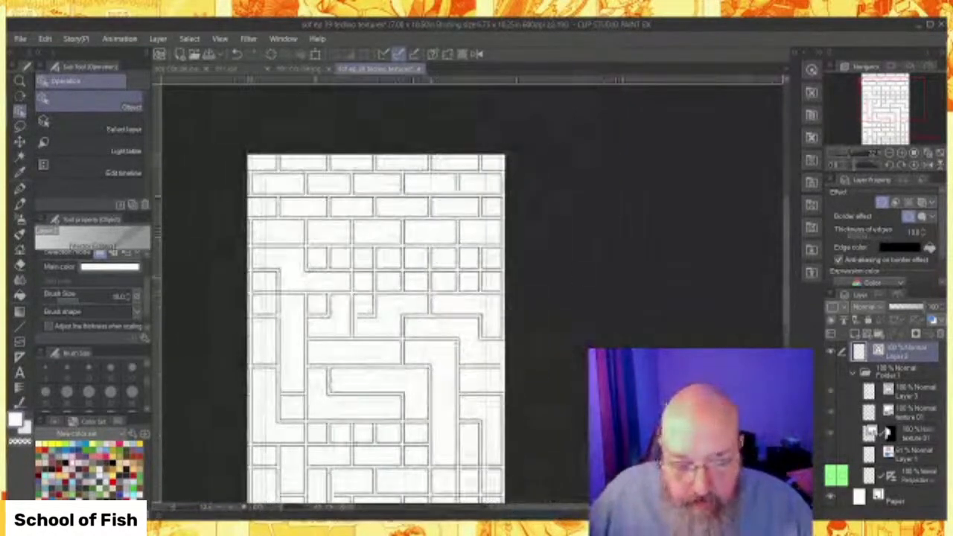
{"action": "scroll", "coordinate": [408, 242], "scroll_direction": "down", "scroll_amount": 1}
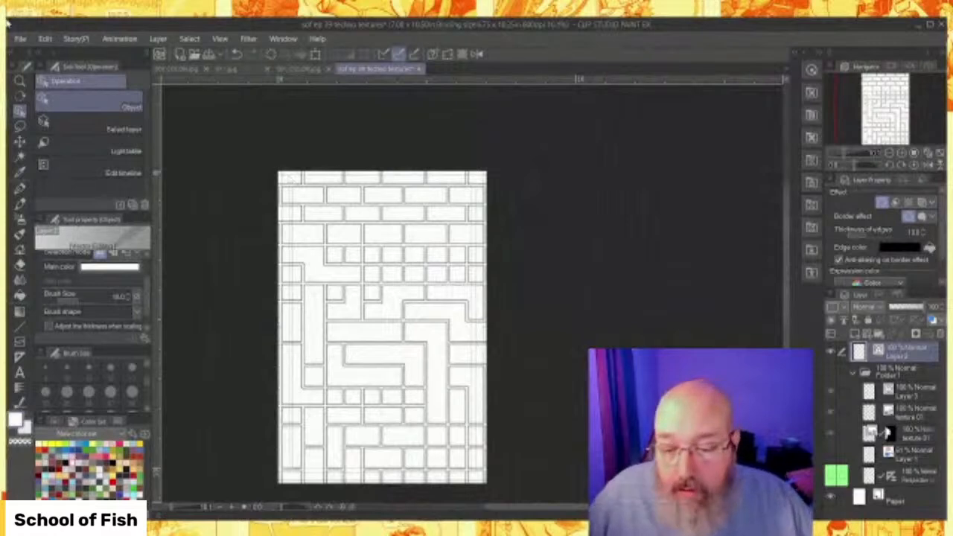
Check the outlined panel lines without the paper, then hide Layer 2 and redisplay Folder 1 and the paper.
{"action": "left_click", "coordinate": [829, 498]}
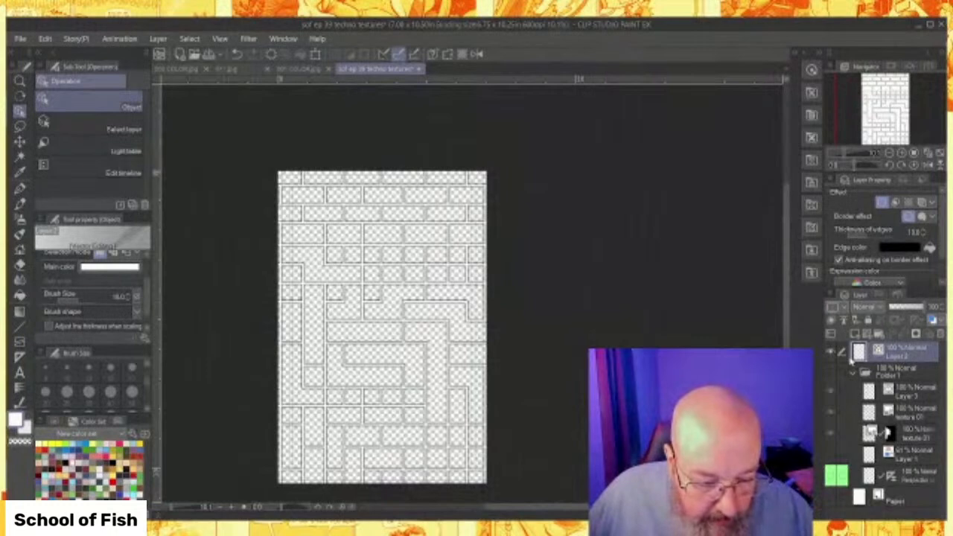
{"action": "left_click", "coordinate": [831, 352]}
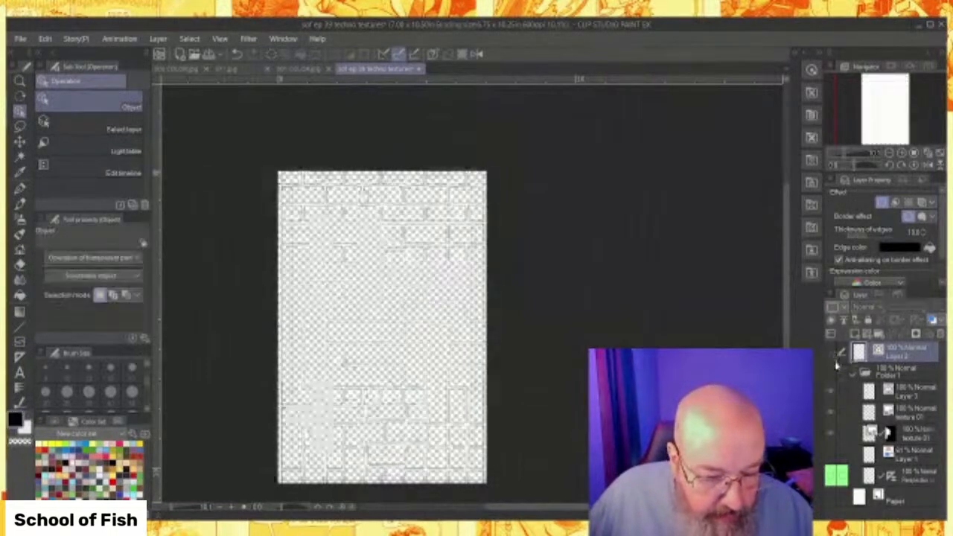
{"action": "left_click", "coordinate": [832, 371]}
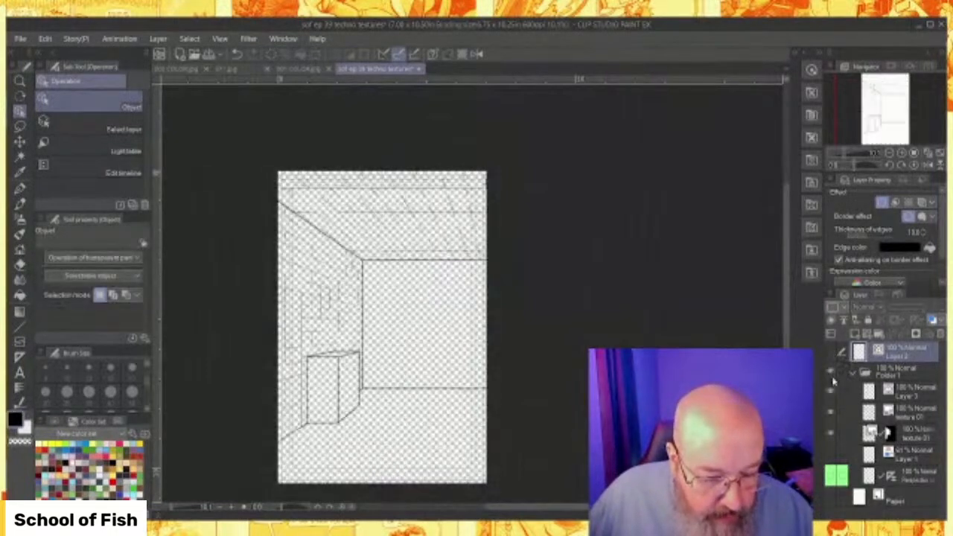
{"action": "left_click", "coordinate": [832, 498]}
{"action": "scroll", "coordinate": [413, 335], "scroll_direction": "up", "scroll_amount": 2}
{"action": "scroll", "coordinate": [409, 337], "scroll_direction": "down", "scroll_amount": 1}
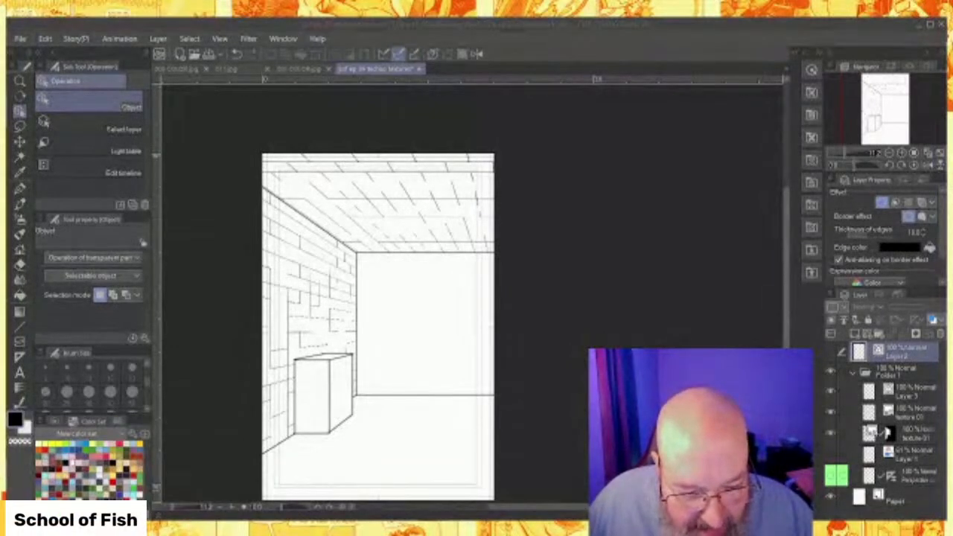
{"action": "scroll", "coordinate": [789, 216], "scroll_direction": "down", "scroll_amount": 2}
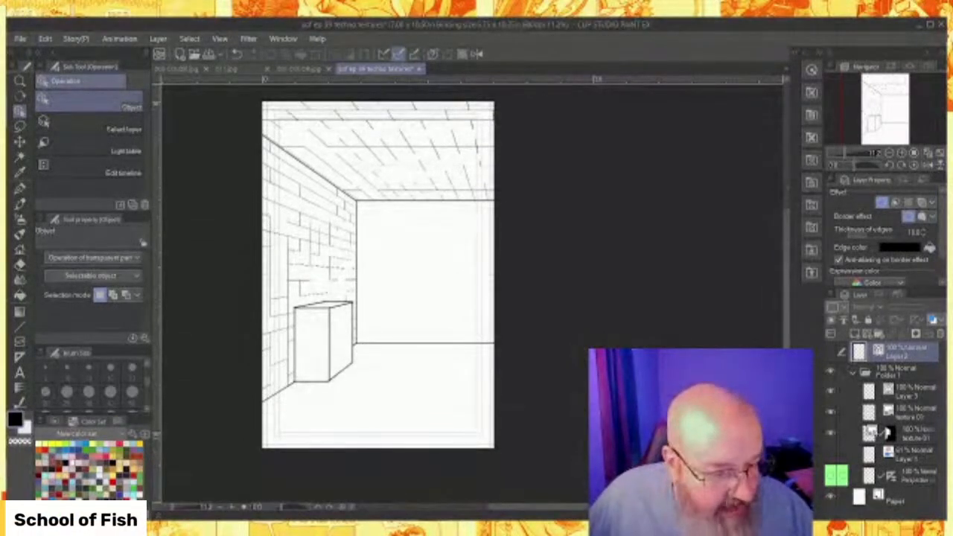
Add the texture 02 panel image as a new layer directly above Layer 3 in Folder 1.
{"action": "left_click", "coordinate": [914, 393]}
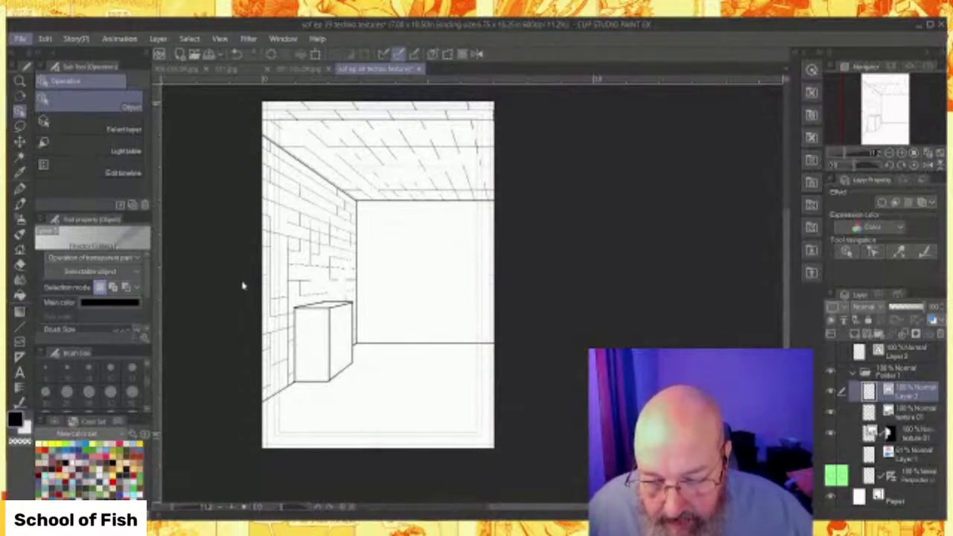
{"action": "key", "text": "alt+Tab"}
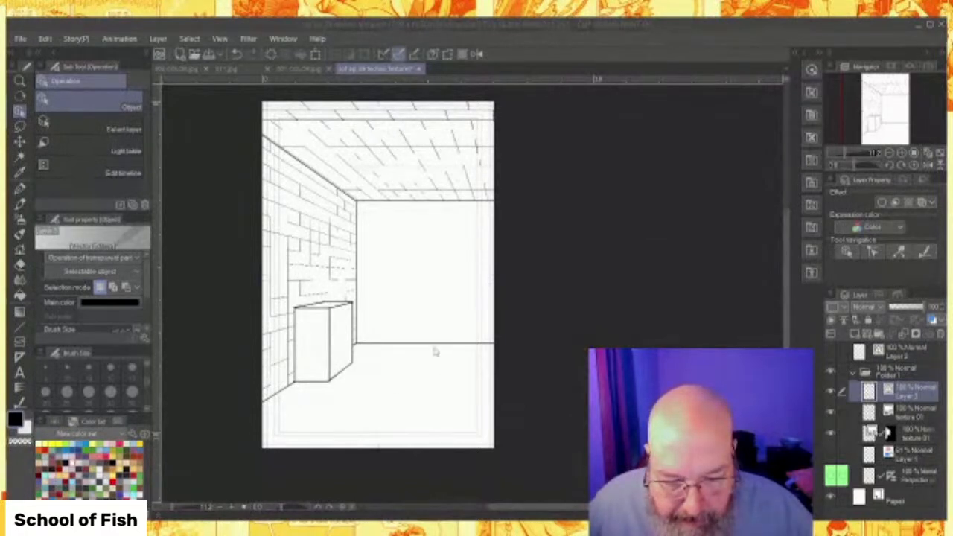
{"action": "key", "text": "ctrl+v"}
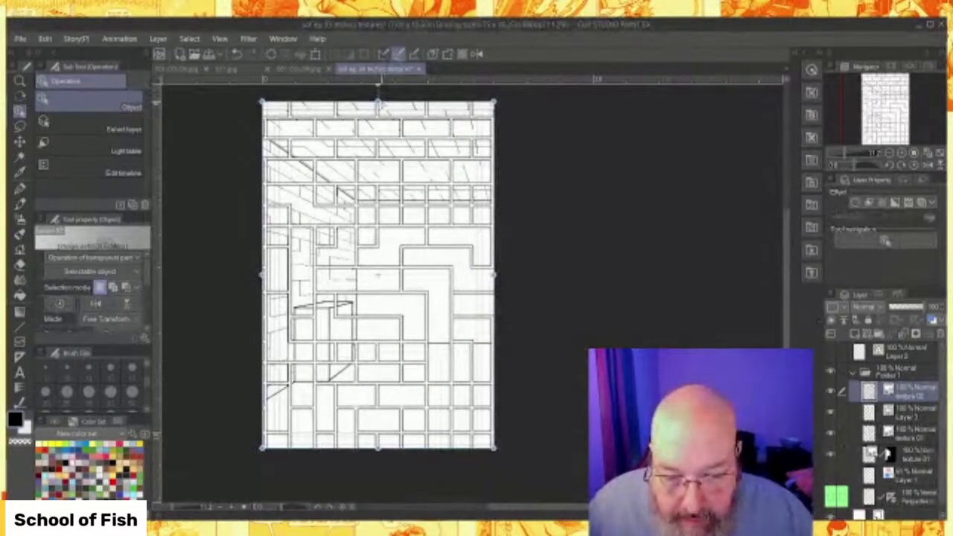
Distort the texture 02 image in perspective so its edges follow the floor from the back wall to the page's lower edge.
{"action": "left_click_drag", "start_coordinate": [378, 102], "coordinate": [472, 344]}
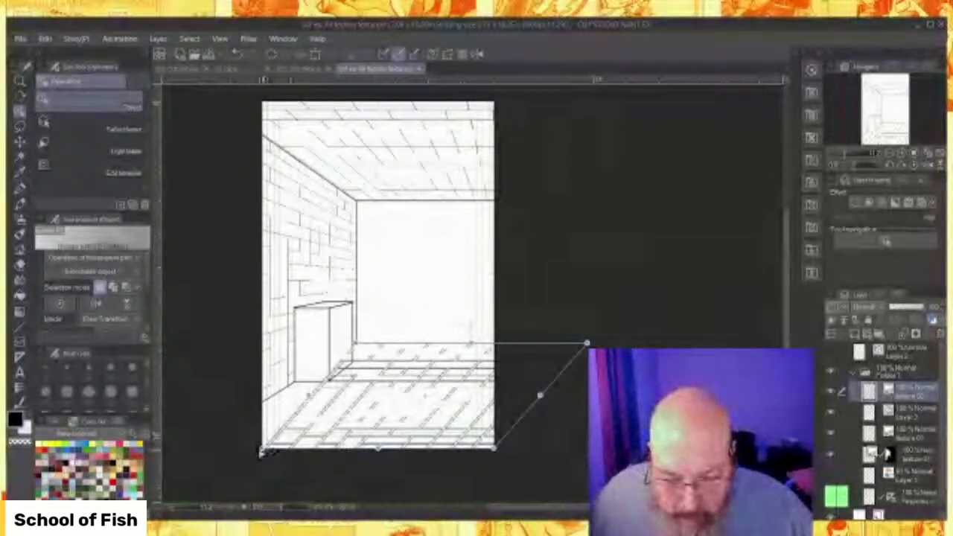
{"action": "left_click_drag", "start_coordinate": [262, 451], "coordinate": [185, 445]}
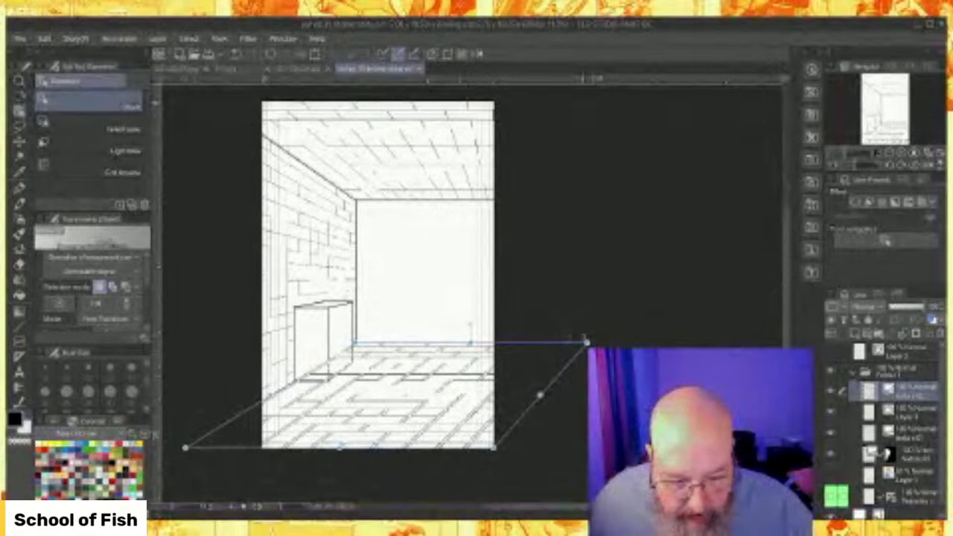
{"action": "left_click_drag", "start_coordinate": [587, 344], "coordinate": [501, 343]}
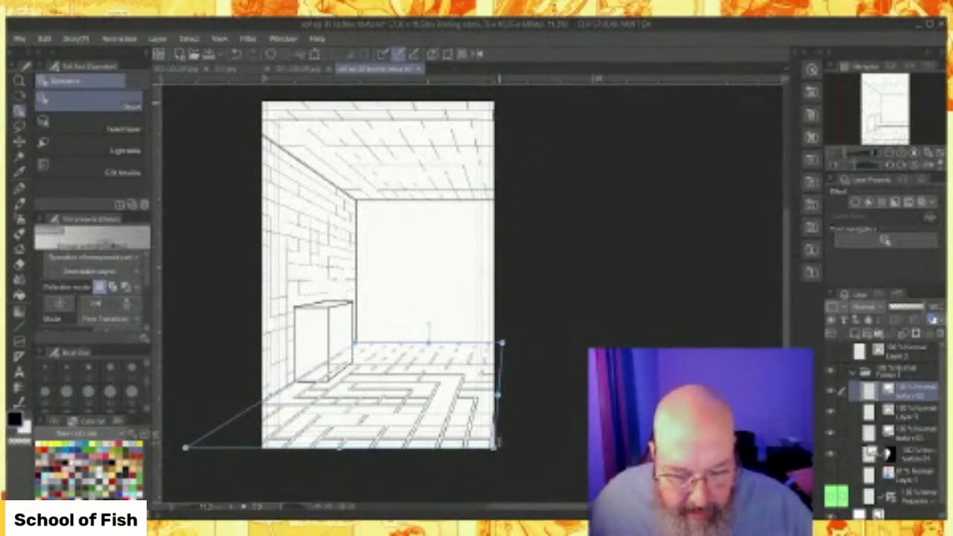
{"action": "mouse_move", "coordinate": [496, 450]}
{"action": "left_mouse_down"}
{"action": "mouse_move", "coordinate": [514, 449]}
{"action": "mouse_move", "coordinate": [499, 450]}
{"action": "left_mouse_up"}
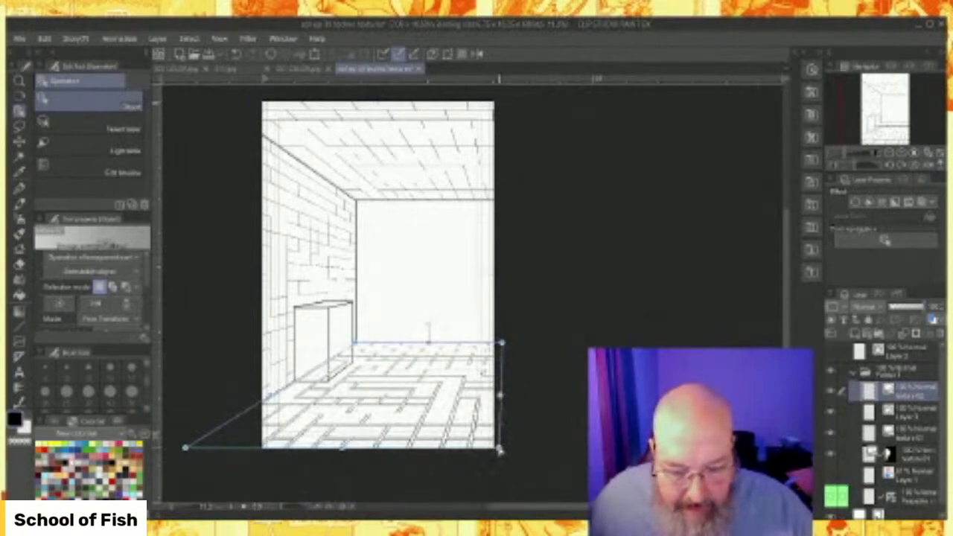
Examine how the floor texture's perspective lines up with the back wall, the left wall and the box.
{"action": "scroll", "coordinate": [422, 377], "scroll_direction": "up", "scroll_amount": 2}
{"action": "scroll", "coordinate": [421, 377], "scroll_direction": "up", "scroll_amount": 1}
{"action": "scroll", "coordinate": [421, 377], "scroll_direction": "up", "scroll_amount": 2}
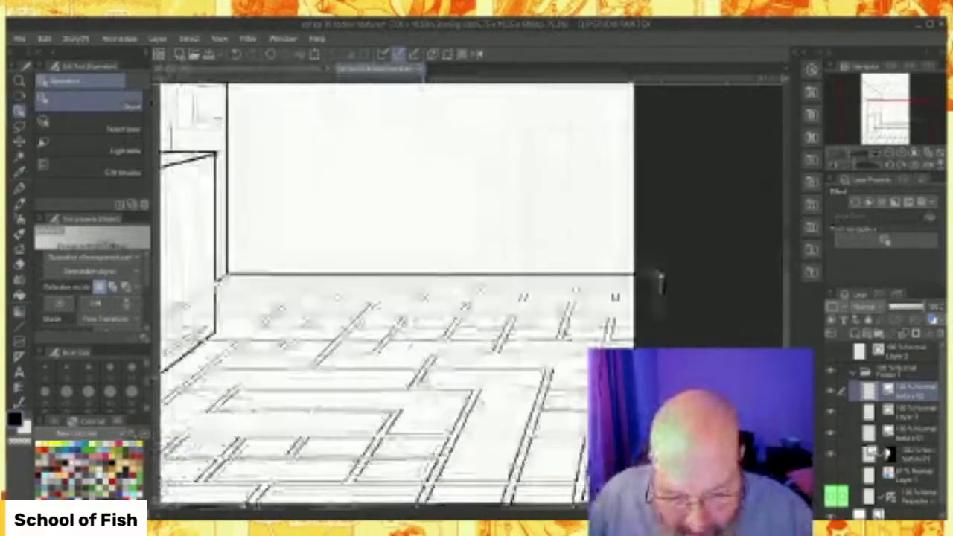
{"action": "scroll", "coordinate": [602, 315], "scroll_direction": "down", "scroll_amount": 2}
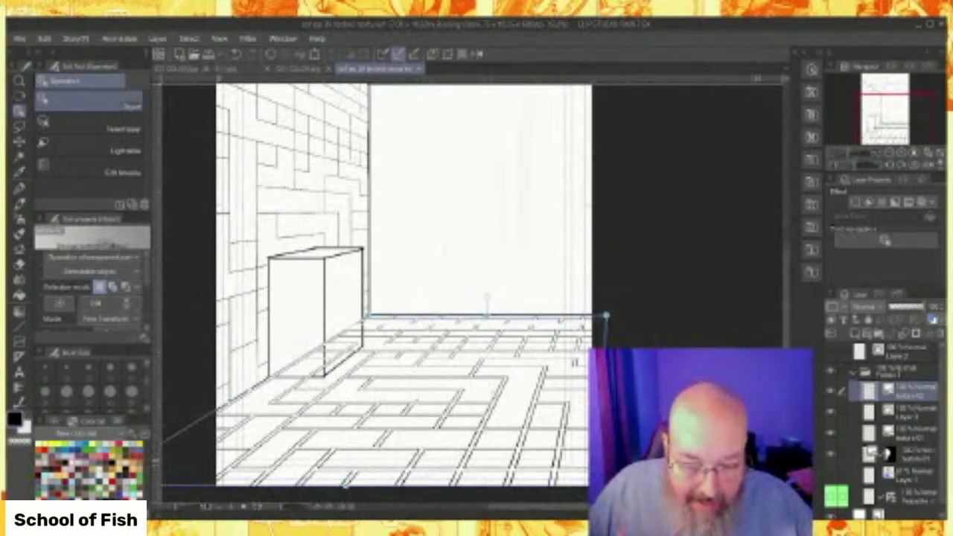
{"action": "scroll", "coordinate": [480, 436], "scroll_direction": "up", "scroll_amount": 2}
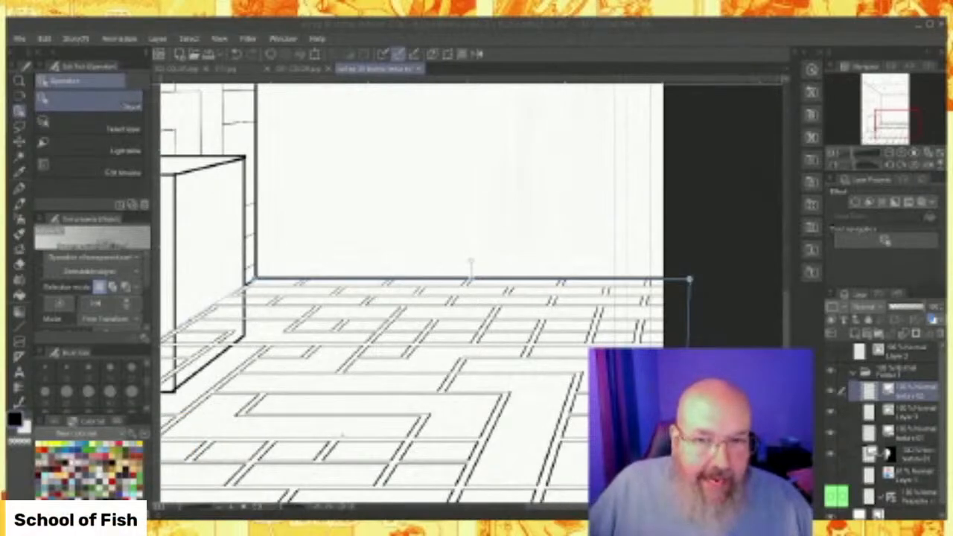
{"action": "scroll", "coordinate": [424, 264], "scroll_direction": "down", "scroll_amount": 7}
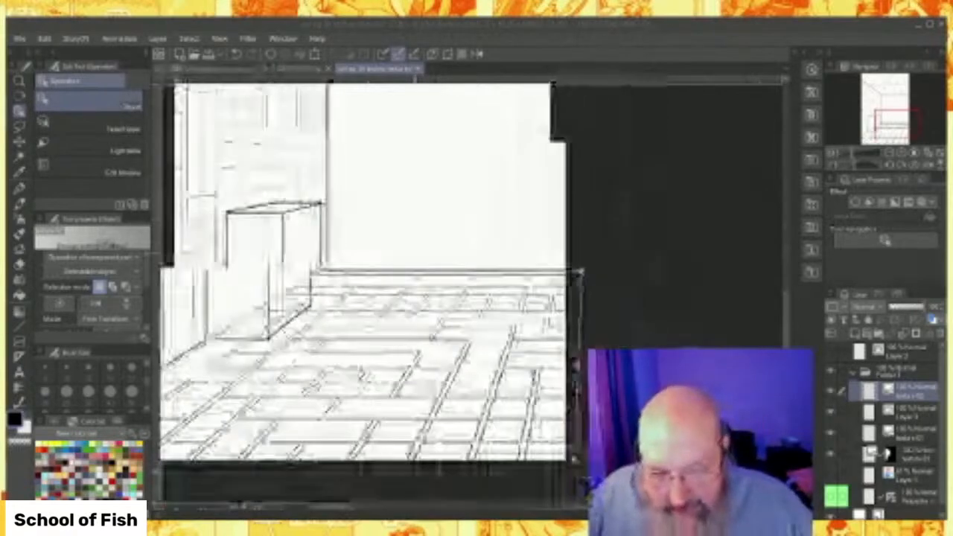
{"action": "scroll", "coordinate": [276, 249], "scroll_direction": "up", "scroll_amount": 1}
{"action": "scroll", "coordinate": [244, 249], "scroll_direction": "up", "scroll_amount": 1}
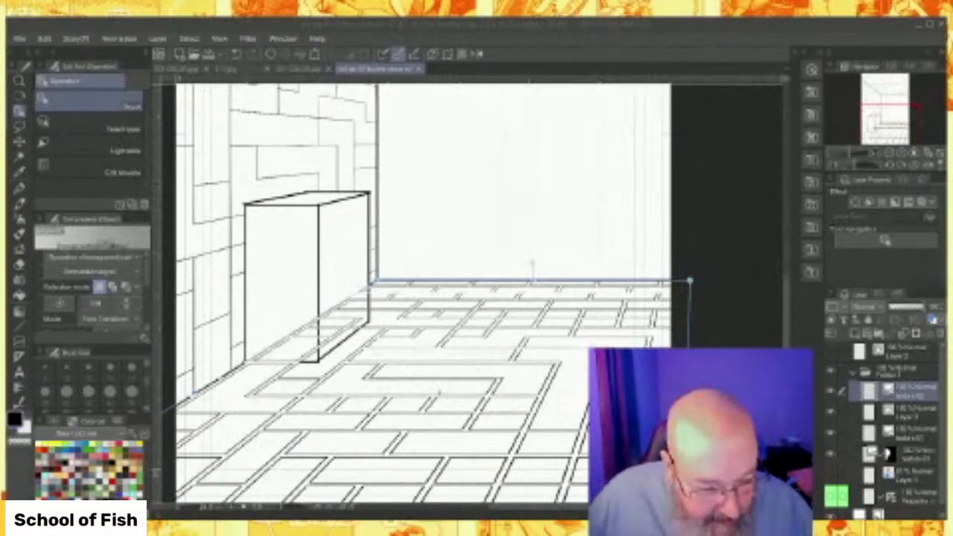
Hide the texture 02 layer, auto-select the floor area, then redisplay the layer and mask its texture to that selection.
{"action": "left_click", "coordinate": [831, 391]}
{"action": "scroll", "coordinate": [488, 356], "scroll_direction": "down", "scroll_amount": 3}
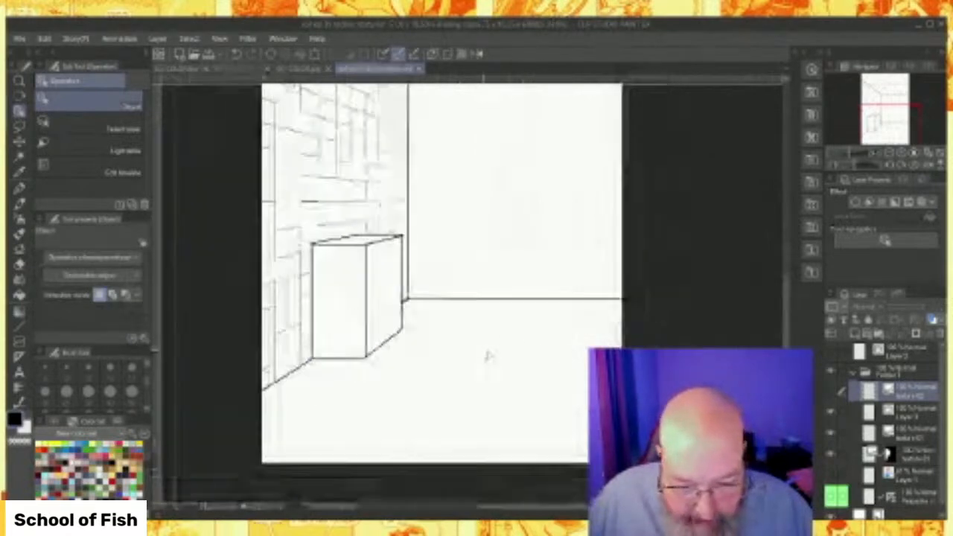
{"action": "key", "text": "w"}
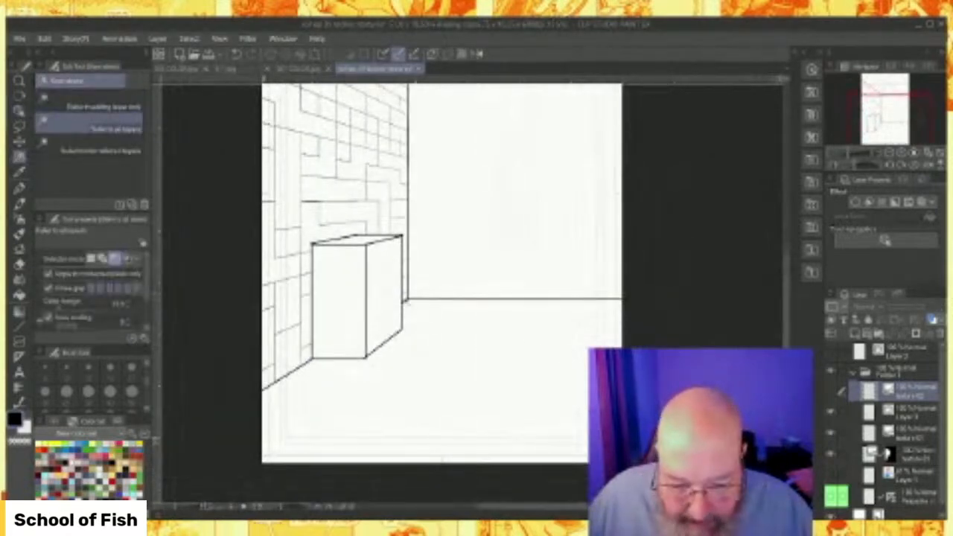
{"action": "left_click", "coordinate": [450, 355]}
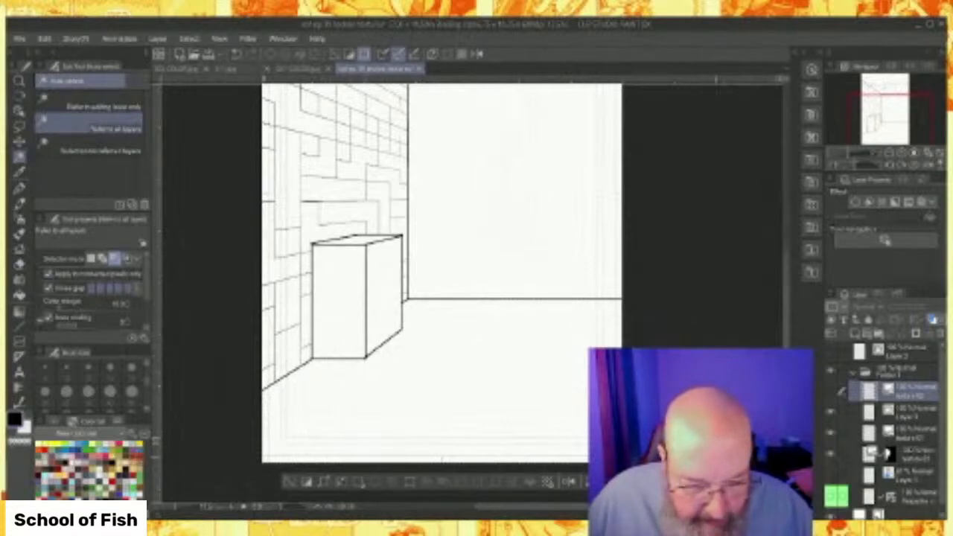
{"action": "left_click", "coordinate": [833, 391]}
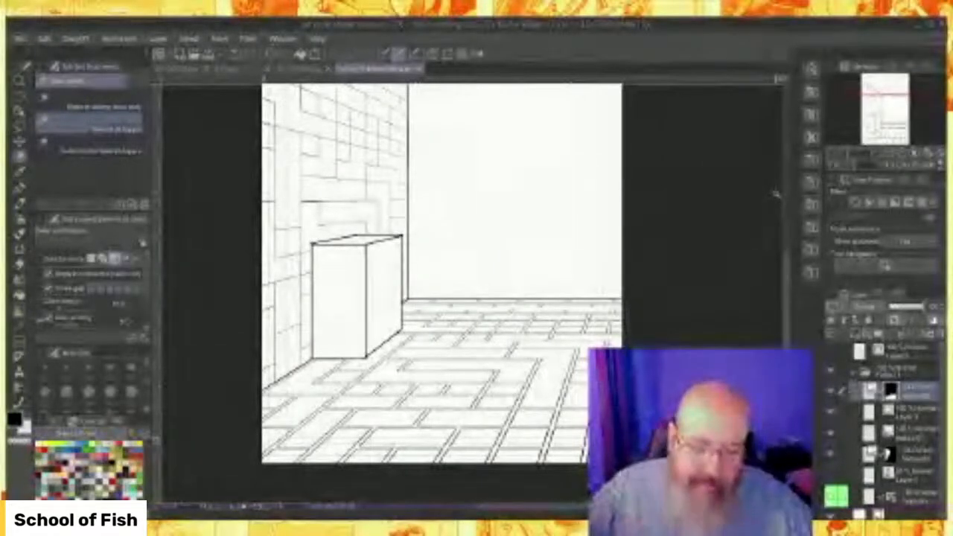
{"action": "scroll", "coordinate": [442, 332], "scroll_direction": "up", "scroll_amount": 3}
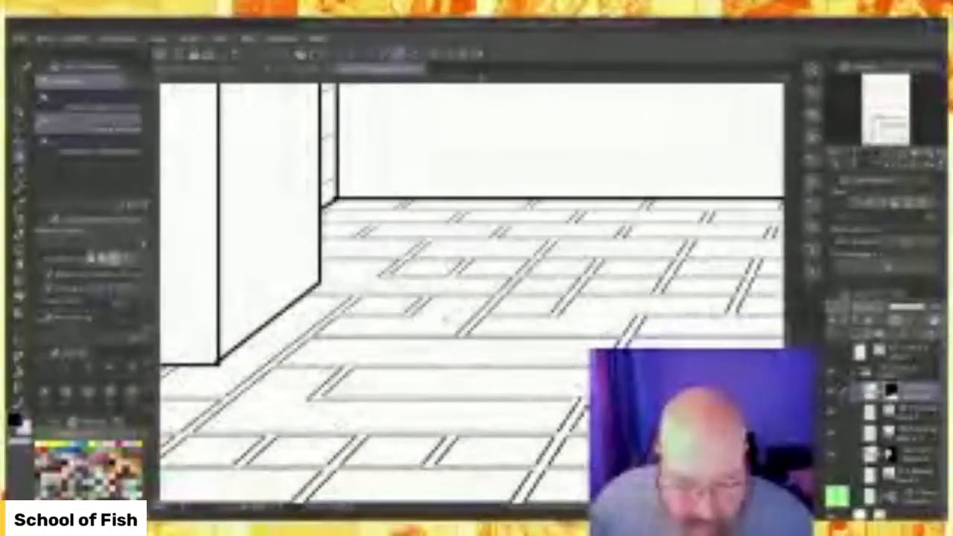
{"action": "key", "text": "ctrl+minus"}
{"action": "key", "text": "ctrl+minus"}
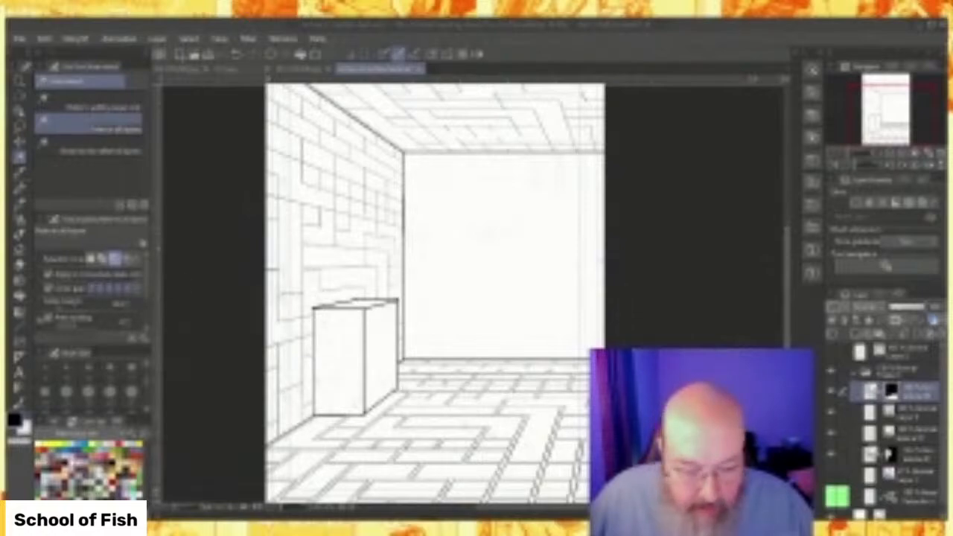
Paste the brick texture as a new layer in Folder 1, scale it down in Scale/Rotate mode and position it over the back wall.
{"action": "key", "text": "ctrl+v"}
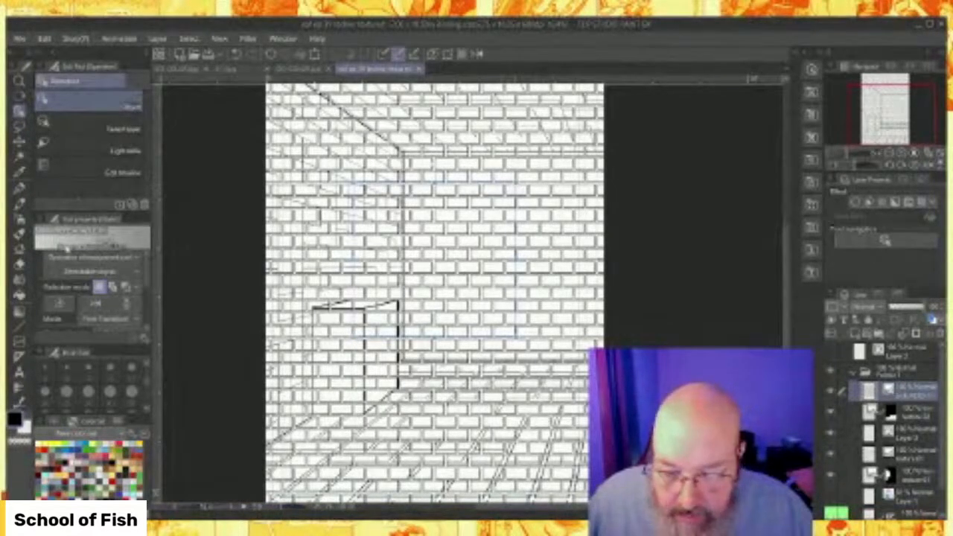
{"action": "scroll", "coordinate": [146, 305], "scroll_direction": "down", "scroll_amount": 3}
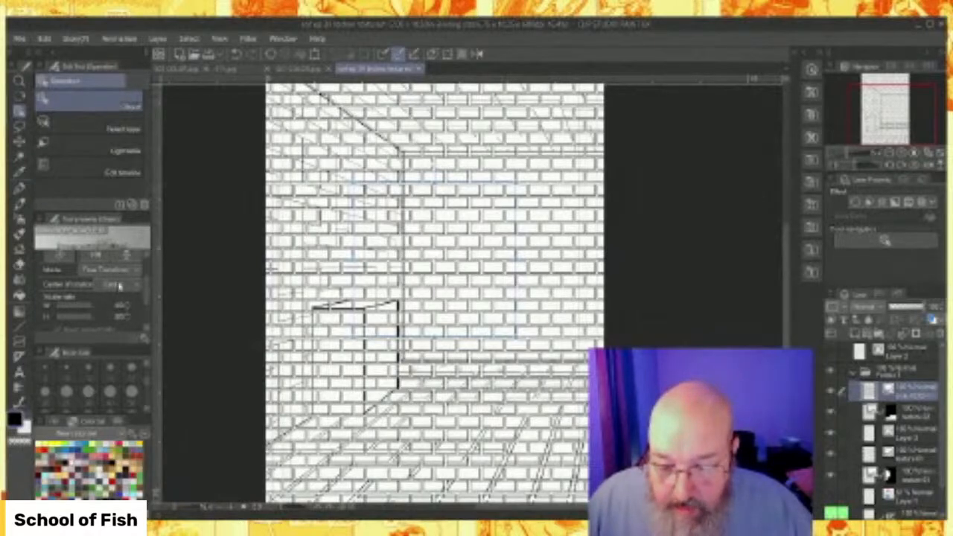
{"action": "left_click", "coordinate": [118, 286]}
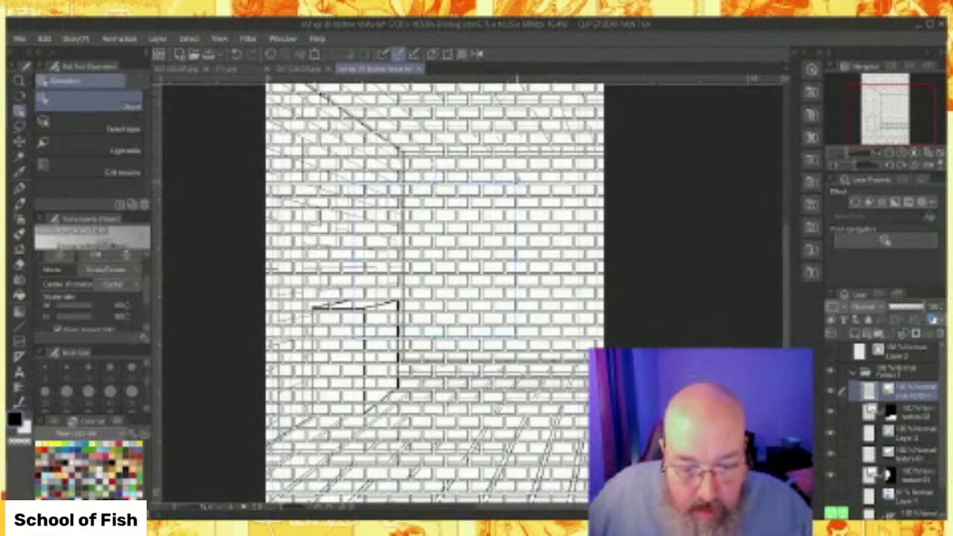
{"action": "left_click_drag", "start_coordinate": [517, 181], "coordinate": [411, 282]}
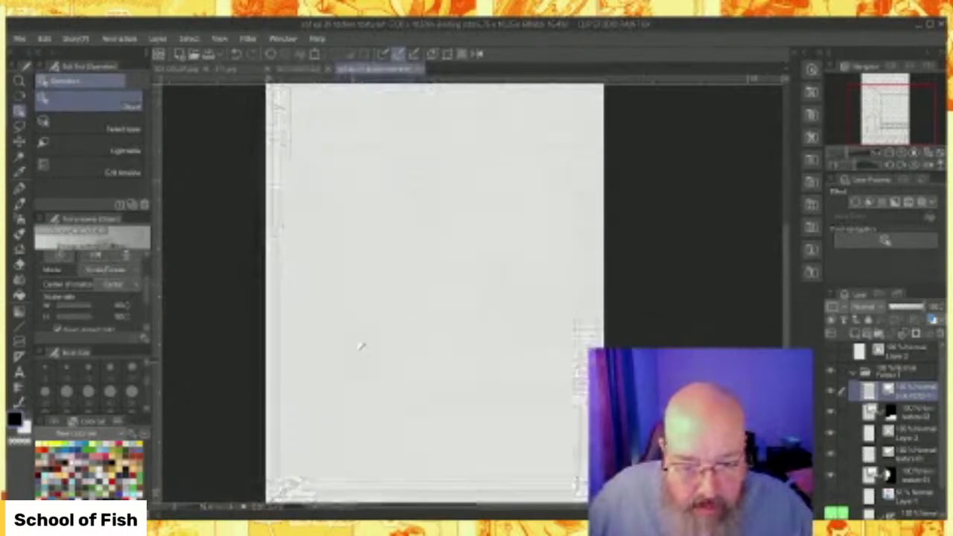
{"action": "left_click_drag", "start_coordinate": [436, 245], "coordinate": [476, 210]}
{"action": "left_click_drag", "start_coordinate": [583, 218], "coordinate": [514, 258]}
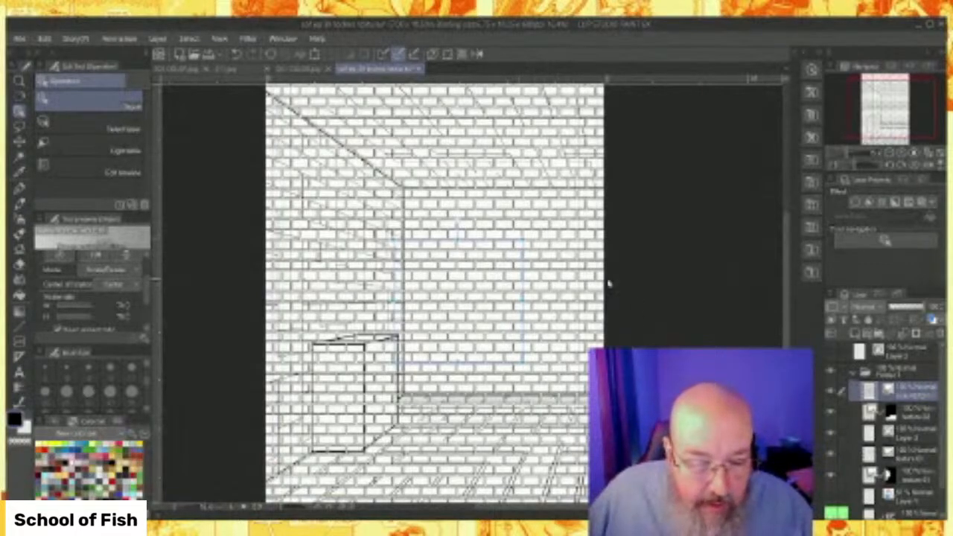
Hide the brick layer, auto-select the back wall, then redisplay the layer and mask the bricks to that selection.
{"action": "left_click", "coordinate": [831, 394]}
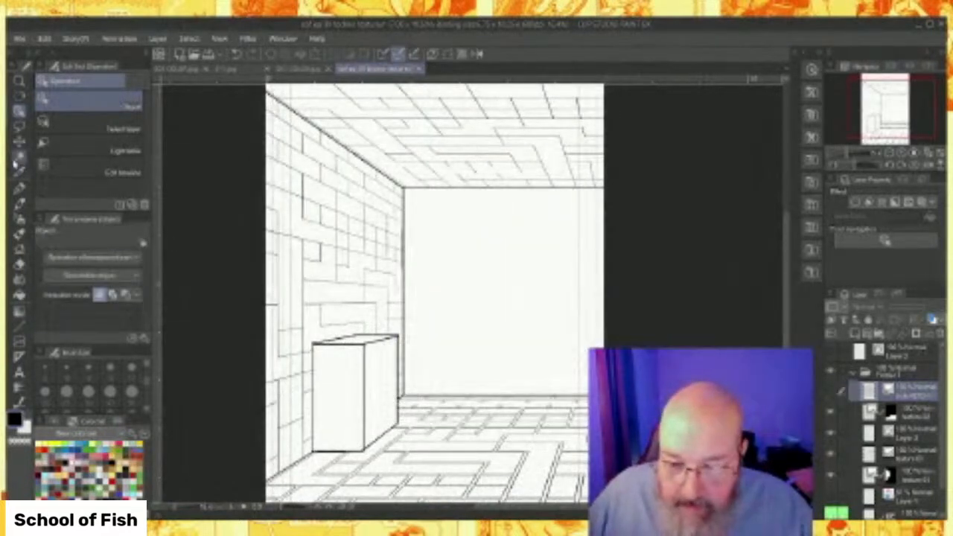
{"action": "left_click", "coordinate": [18, 157]}
{"action": "left_click", "coordinate": [487, 270]}
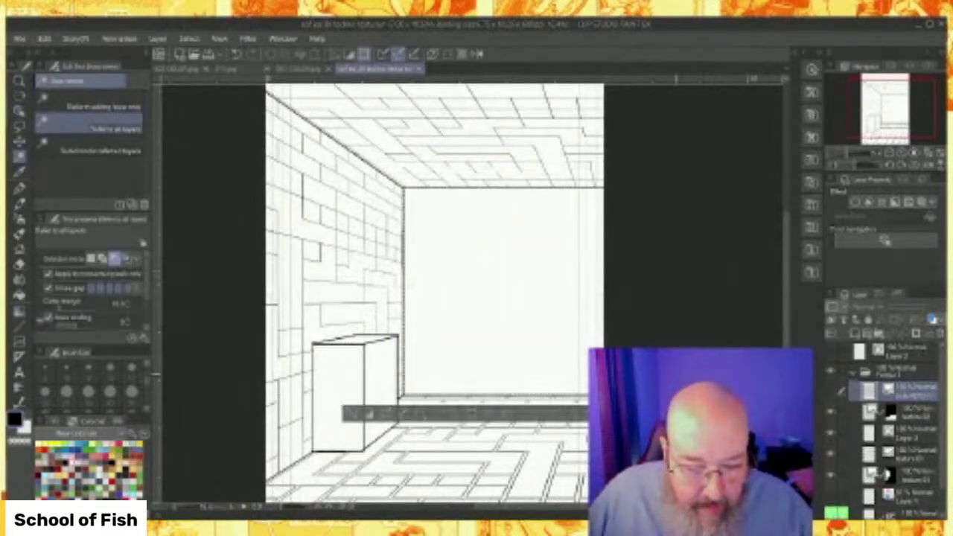
{"action": "left_click", "coordinate": [832, 394]}
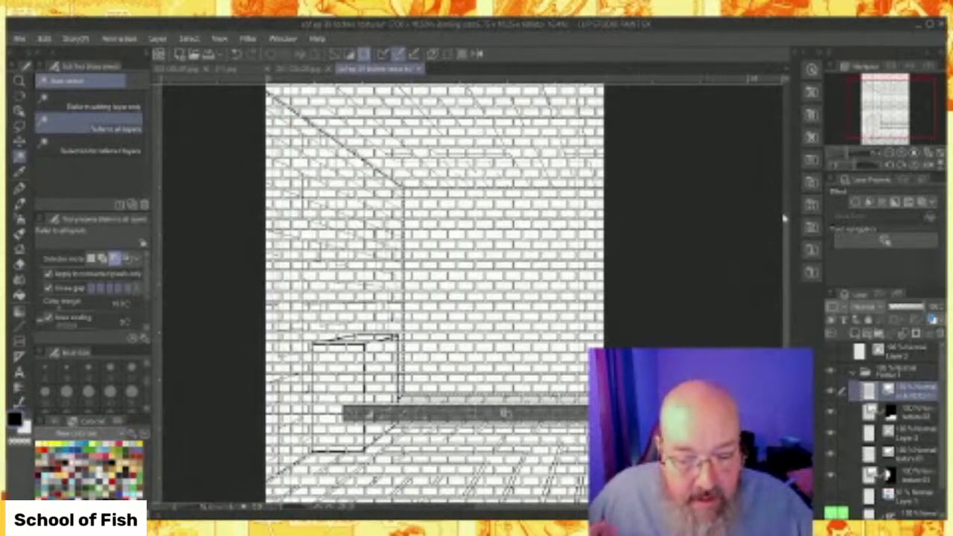
{"action": "key", "text": "ctrl+m"}
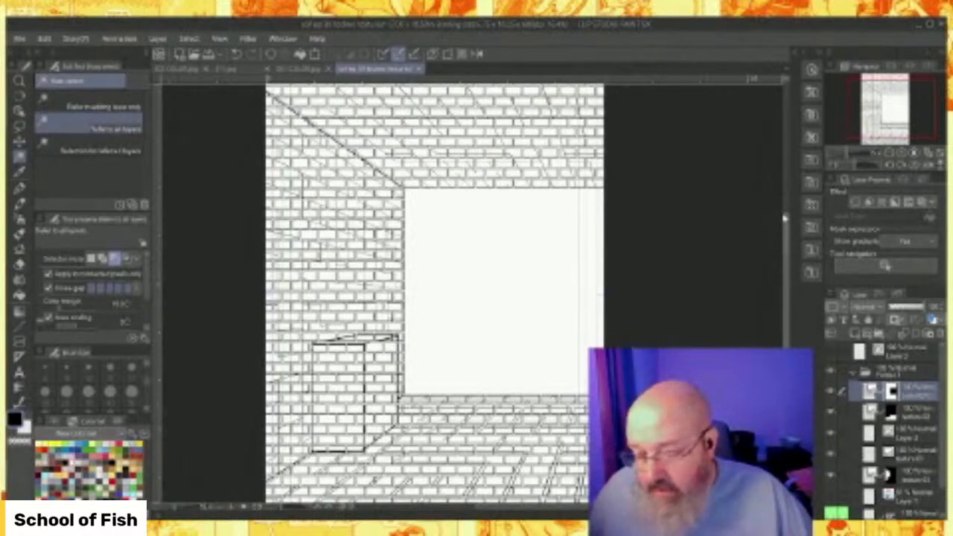
{"action": "key", "text": "ctrl+z"}
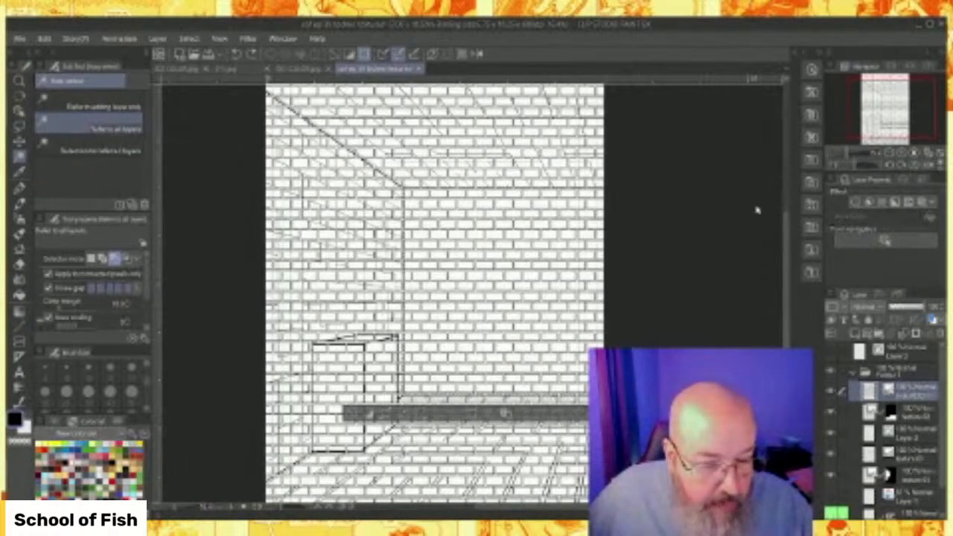
{"action": "key", "text": "ctrl+y"}
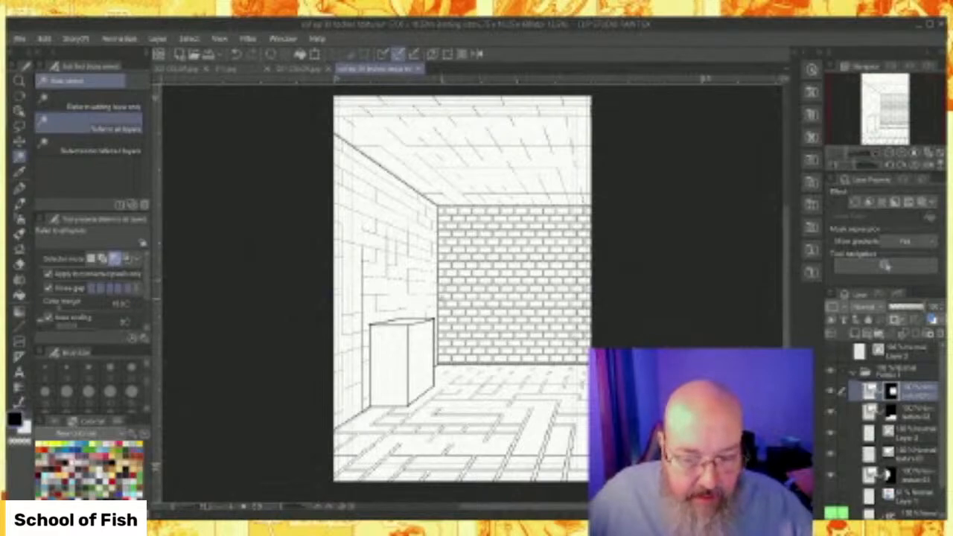
Hide Folder 1 and add a new vector layer above Layer 2.
{"action": "scroll", "coordinate": [469, 340], "scroll_direction": "up", "scroll_amount": 3}
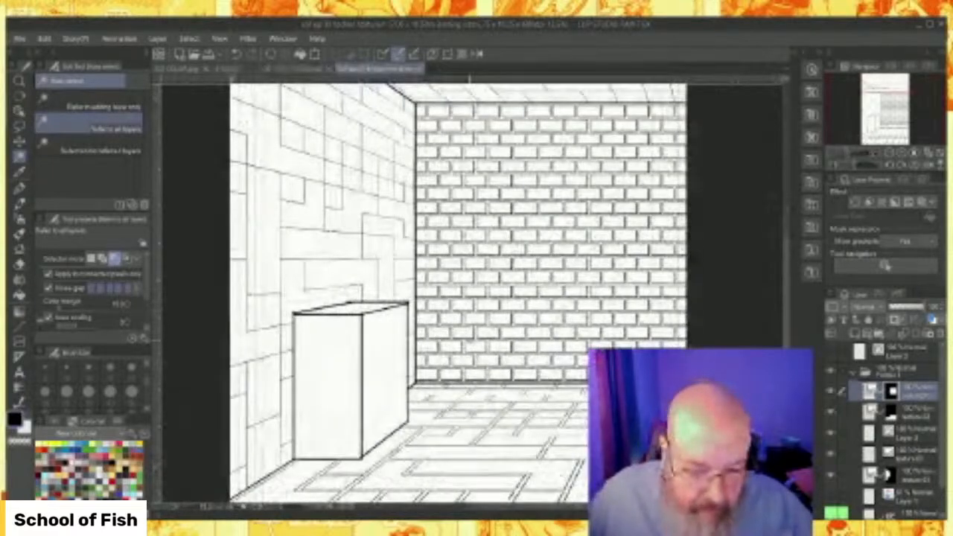
{"action": "scroll", "coordinate": [458, 290], "scroll_direction": "down", "scroll_amount": 2}
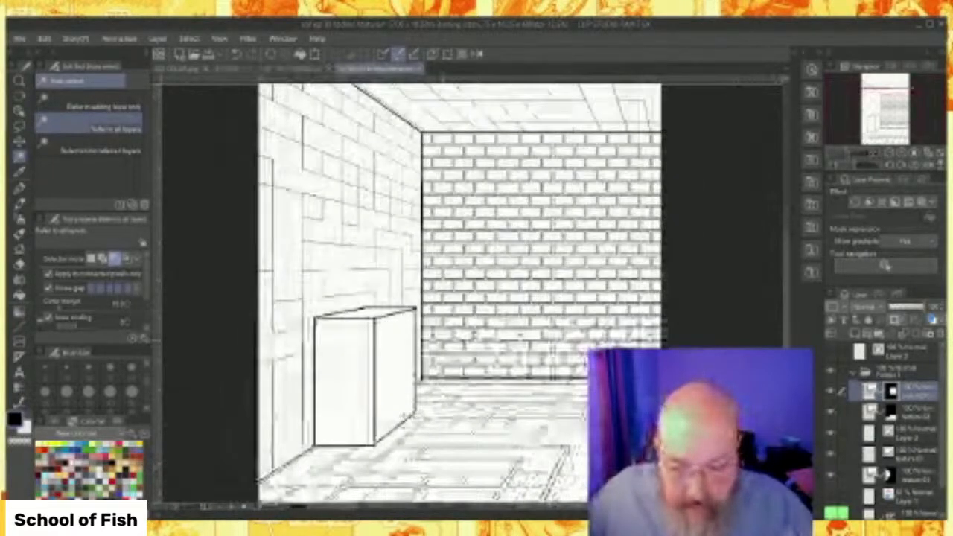
{"action": "scroll", "coordinate": [435, 327], "scroll_direction": "down", "scroll_amount": 1}
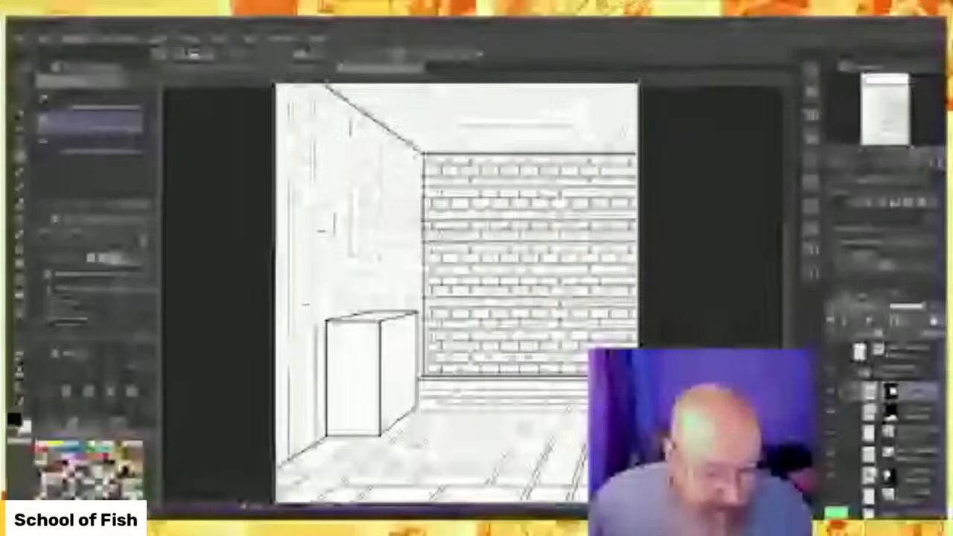
{"action": "left_click", "coordinate": [831, 372]}
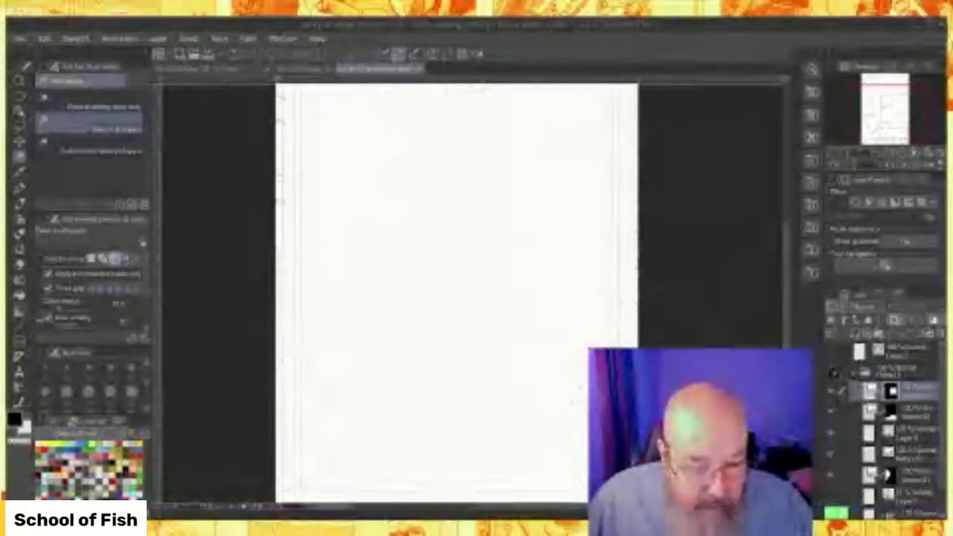
{"action": "left_click", "coordinate": [910, 370]}
{"action": "left_click", "coordinate": [904, 350]}
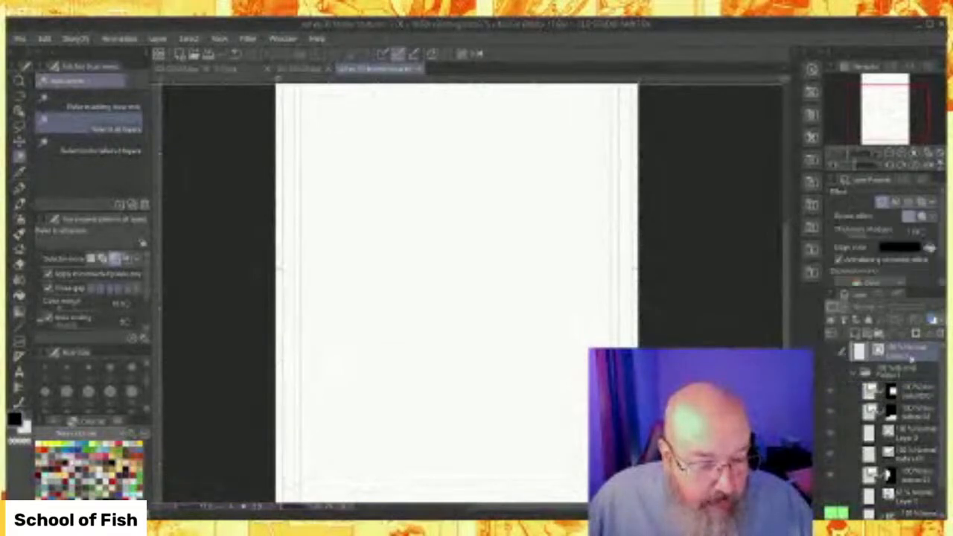
{"action": "left_click", "coordinate": [866, 334]}
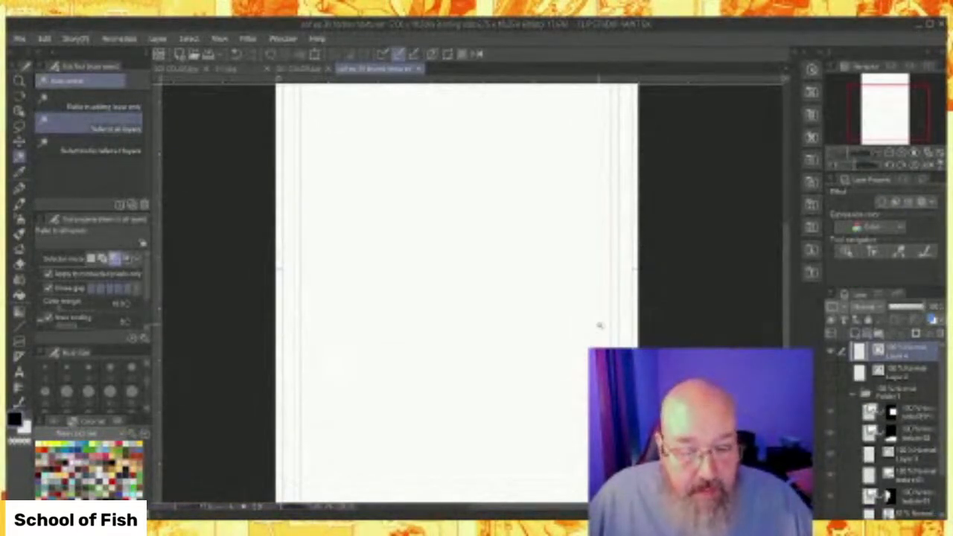
Using the Rectangle figure tool at brush size 10, draw overlapping rectangles along the page's upper edge, some extending past its sides.
{"action": "scroll", "coordinate": [485, 302], "scroll_direction": "down", "scroll_amount": 3}
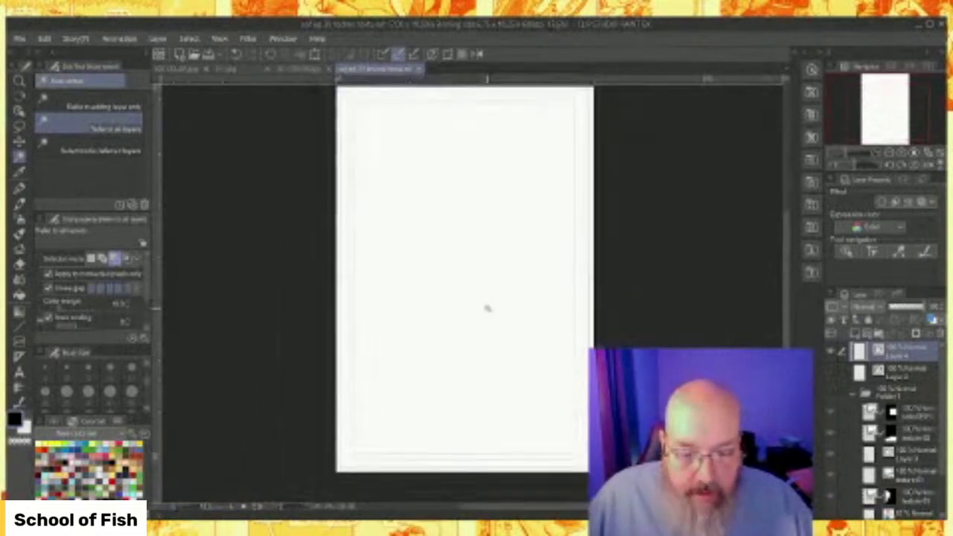
{"action": "left_click", "coordinate": [20, 325]}
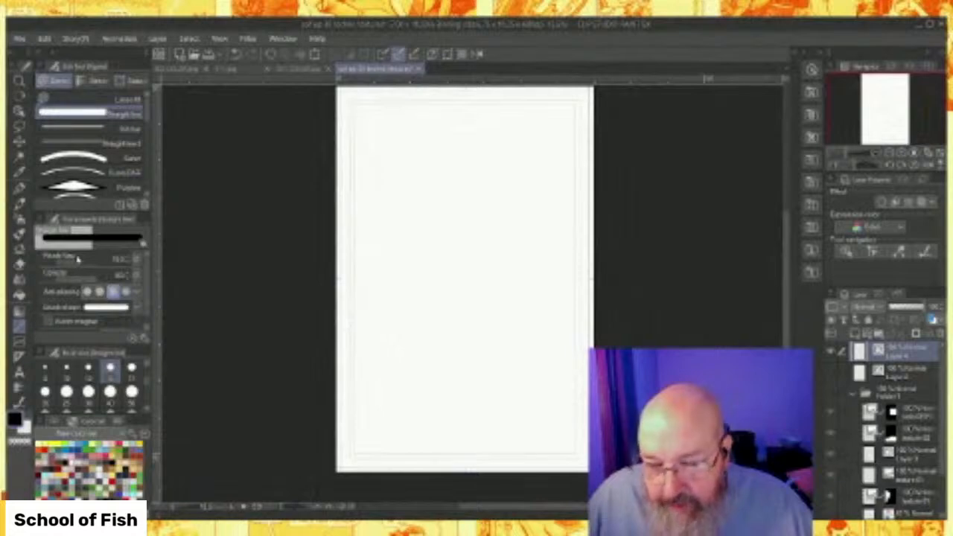
{"action": "scroll", "coordinate": [100, 140], "scroll_direction": "down", "scroll_amount": 3}
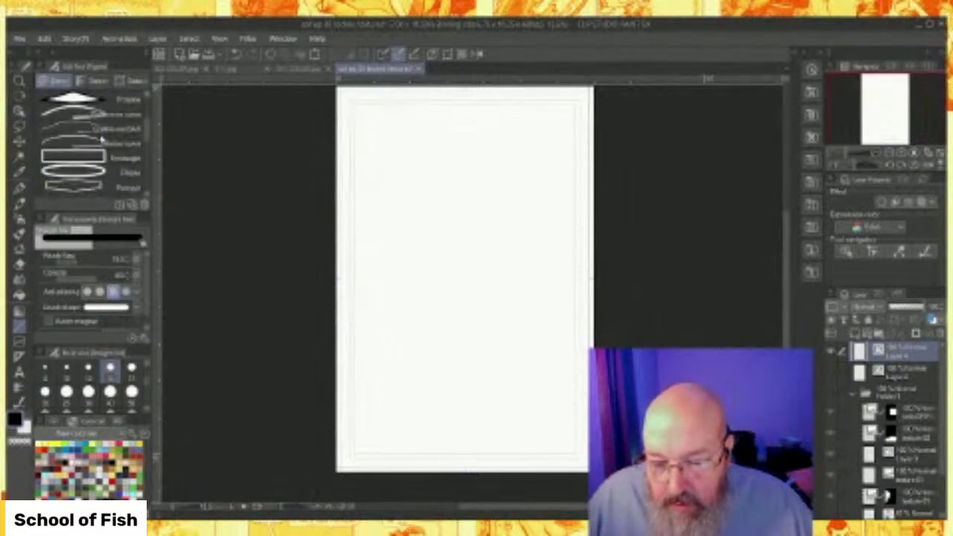
{"action": "left_click", "coordinate": [74, 158]}
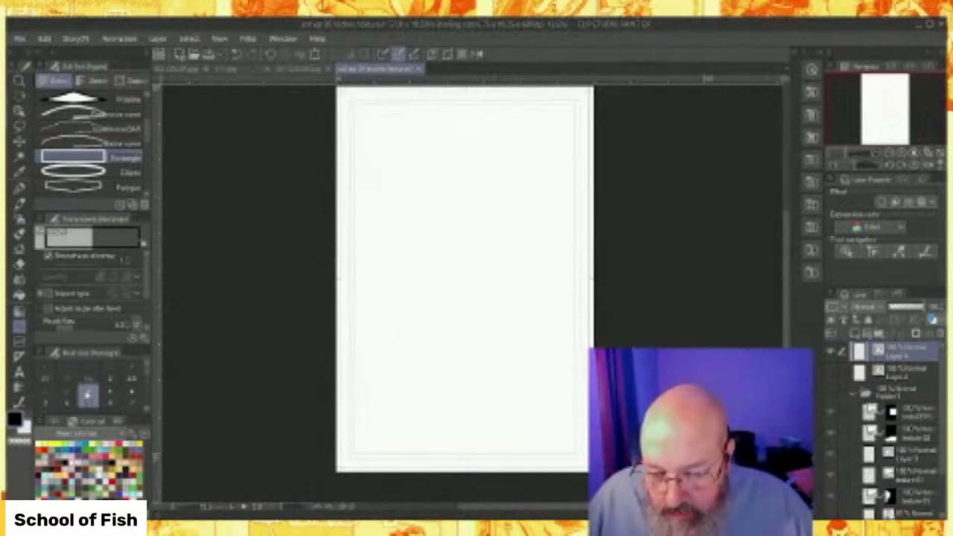
{"action": "left_click", "coordinate": [67, 369]}
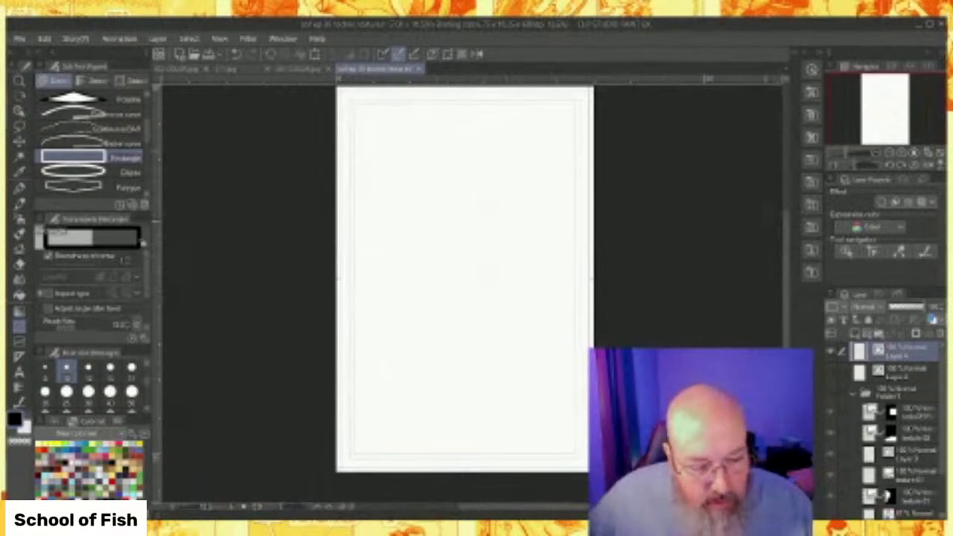
{"action": "left_click_drag", "start_coordinate": [785, 228], "coordinate": [784, 221]}
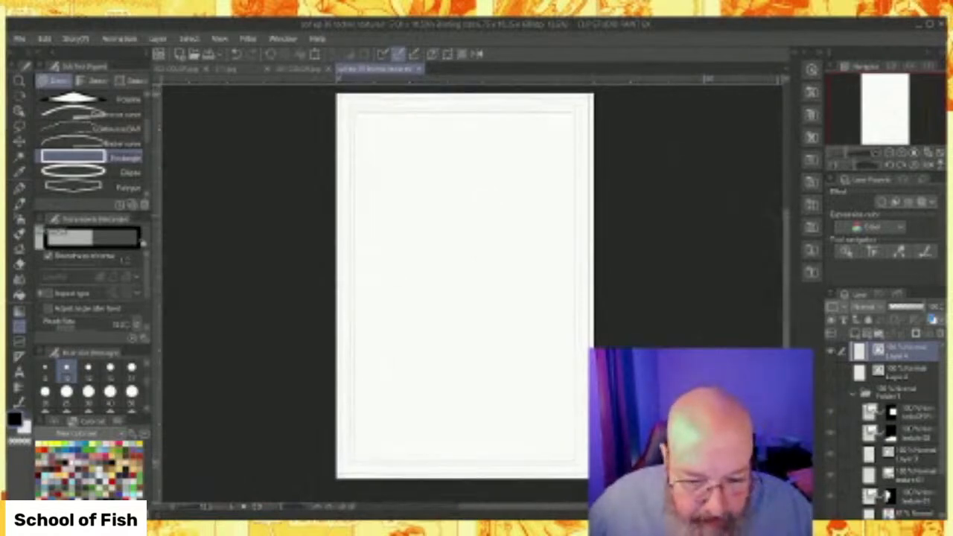
{"action": "left_click_drag", "start_coordinate": [336, 104], "coordinate": [447, 179]}
{"action": "left_click_drag", "start_coordinate": [406, 129], "coordinate": [530, 149]}
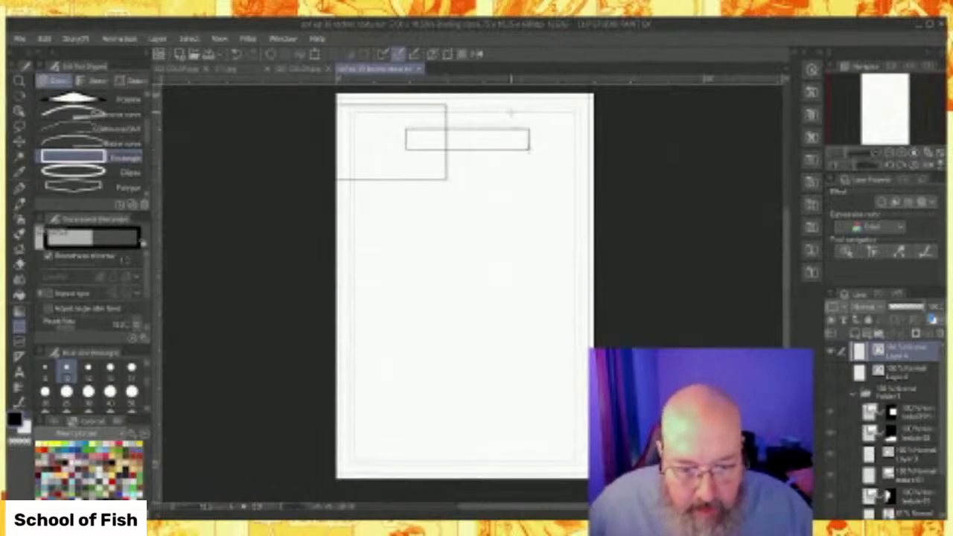
{"action": "left_click_drag", "start_coordinate": [490, 106], "coordinate": [593, 179]}
{"action": "left_click_drag", "start_coordinate": [660, 201], "coordinate": [660, 198]}
{"action": "left_click_drag", "start_coordinate": [558, 90], "coordinate": [641, 162]}
Draw more small and medium rectangles of varied proportions over and below the first ones, filling the upper third of the page.
{"action": "mouse_move", "coordinate": [363, 129]}
{"action": "left_mouse_down"}
{"action": "mouse_move", "coordinate": [422, 185]}
{"action": "mouse_move", "coordinate": [442, 222]}
{"action": "left_mouse_up"}
{"action": "left_click_drag", "start_coordinate": [347, 197], "coordinate": [407, 266]}
{"action": "mouse_move", "coordinate": [426, 200]}
{"action": "left_mouse_down"}
{"action": "mouse_move", "coordinate": [455, 221]}
{"action": "mouse_move", "coordinate": [464, 247]}
{"action": "left_mouse_up"}
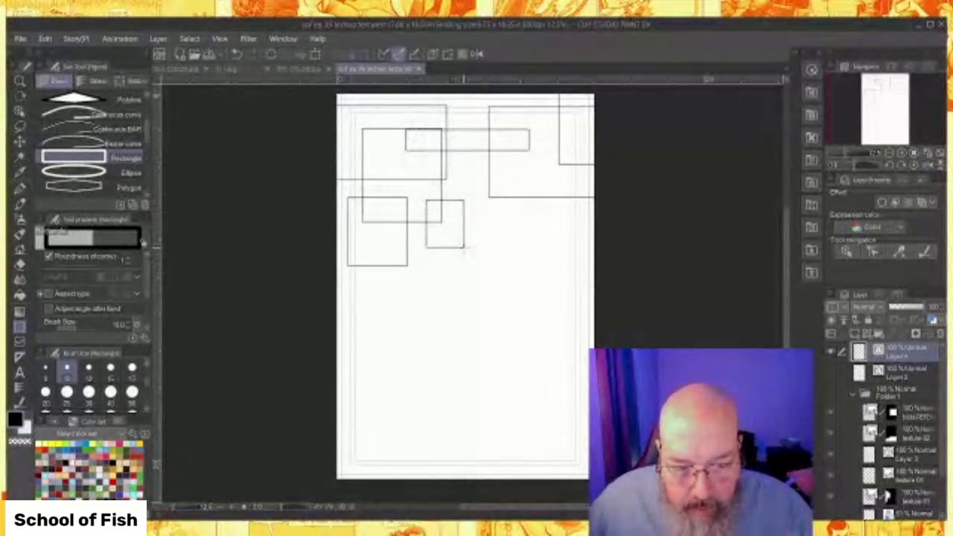
{"action": "mouse_move", "coordinate": [470, 164]}
{"action": "left_mouse_down"}
{"action": "mouse_move", "coordinate": [522, 229]}
{"action": "mouse_move", "coordinate": [518, 221]}
{"action": "left_mouse_up"}
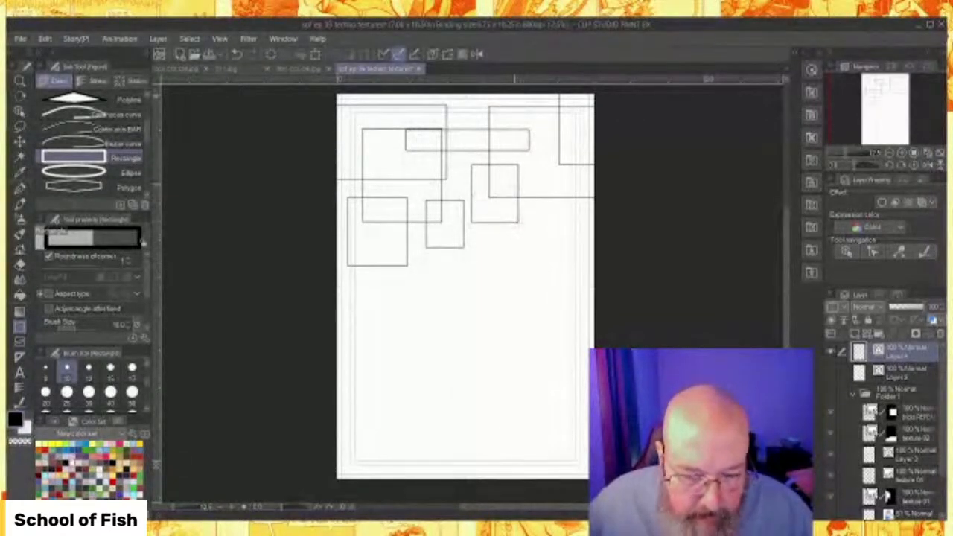
{"action": "mouse_move", "coordinate": [508, 157]}
{"action": "left_mouse_down"}
{"action": "mouse_move", "coordinate": [584, 212]}
{"action": "mouse_move", "coordinate": [572, 184]}
{"action": "left_mouse_up"}
{"action": "mouse_move", "coordinate": [423, 95]}
{"action": "left_mouse_down"}
{"action": "mouse_move", "coordinate": [463, 123]}
{"action": "mouse_move", "coordinate": [504, 121]}
{"action": "left_mouse_up"}
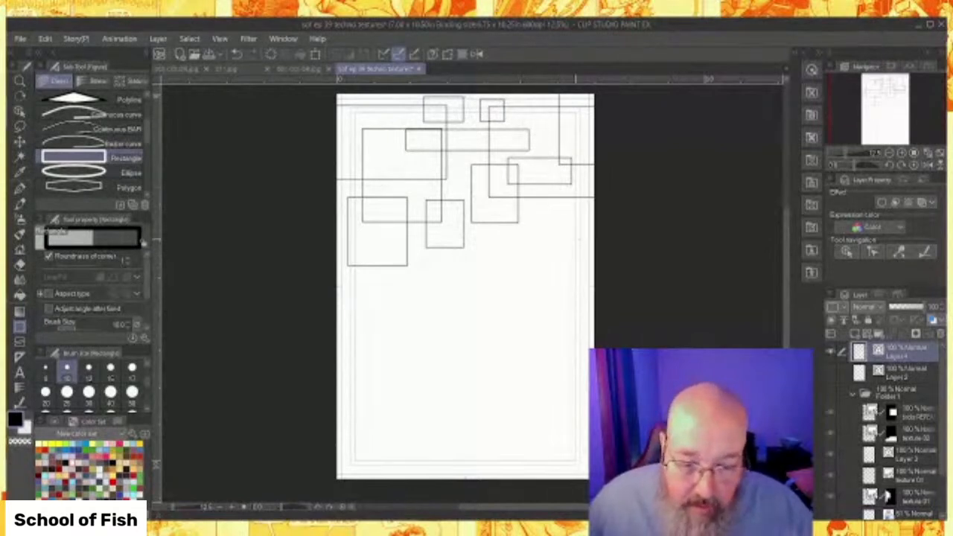
{"action": "left_click_drag", "start_coordinate": [554, 207], "coordinate": [589, 244]}
{"action": "left_click_drag", "start_coordinate": [381, 147], "coordinate": [400, 169]}
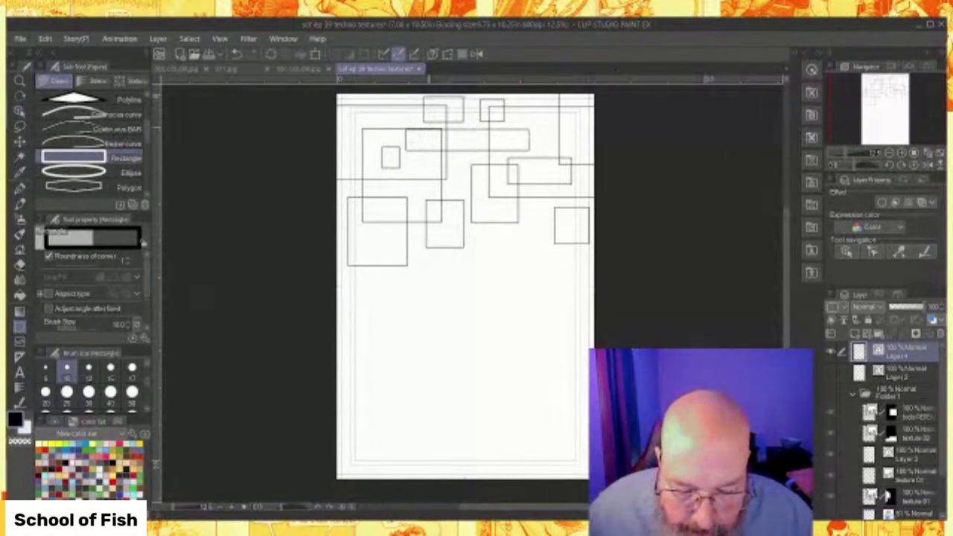
Select the large rectangle surrounding the small square with the Object tool and stretch its top edge slightly upward.
{"action": "scroll", "coordinate": [430, 103], "scroll_direction": "up", "scroll_amount": 4}
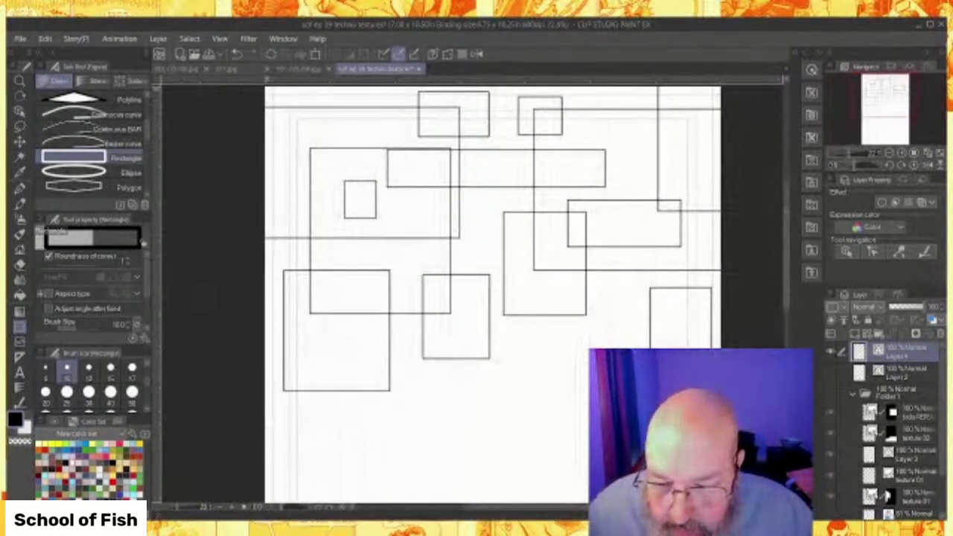
{"action": "left_click", "coordinate": [20, 110]}
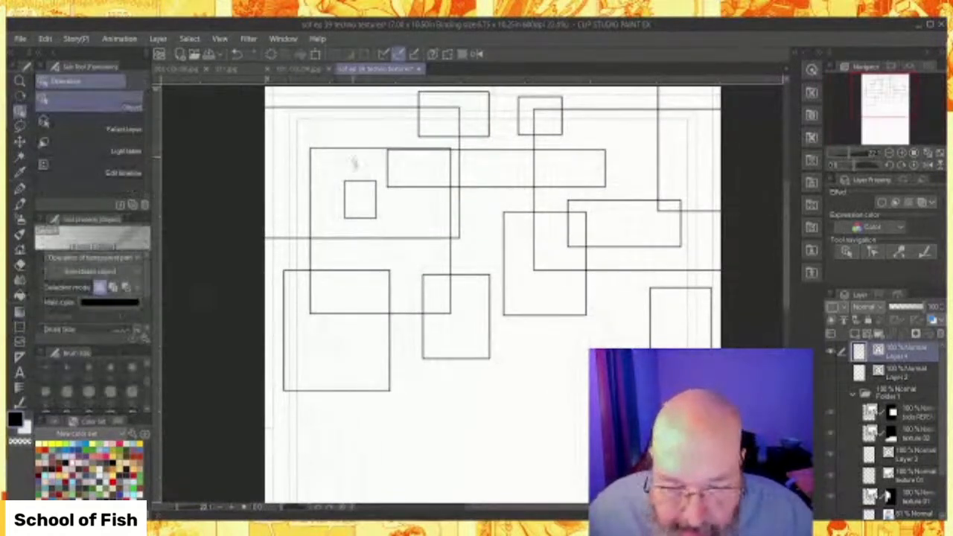
{"action": "left_click", "coordinate": [368, 149]}
{"action": "left_click_drag", "start_coordinate": [378, 149], "coordinate": [379, 144]}
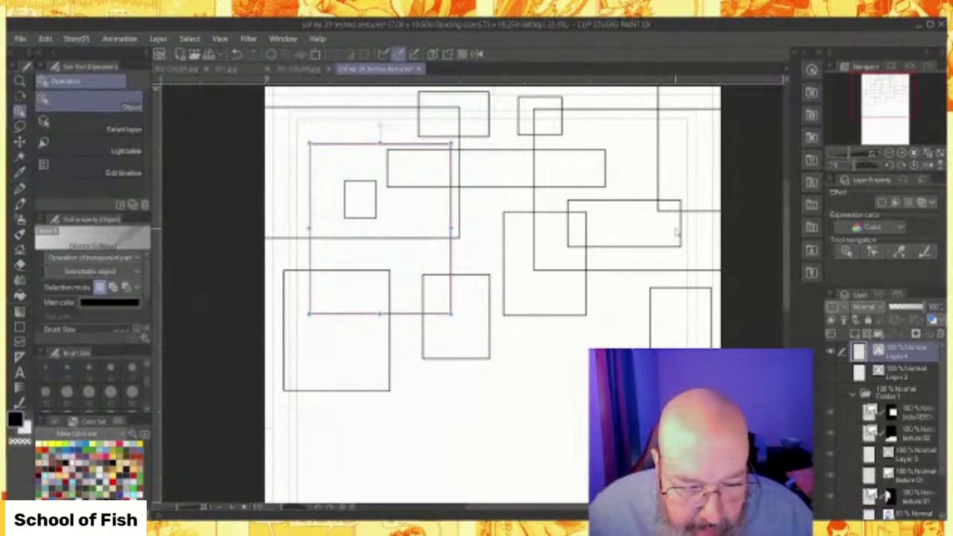
Select all the rectangles, duplicate them, rotate the copy about 180° and move it down to overlap the lower part of the originals.
{"action": "scroll", "coordinate": [598, 291], "scroll_direction": "down", "scroll_amount": 4}
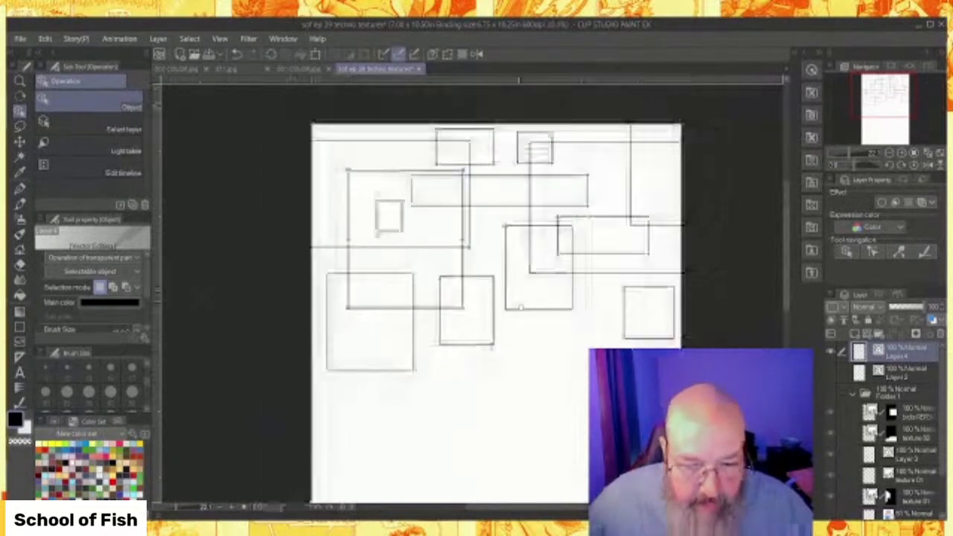
{"action": "left_click_drag", "start_coordinate": [709, 141], "coordinate": [272, 423]}
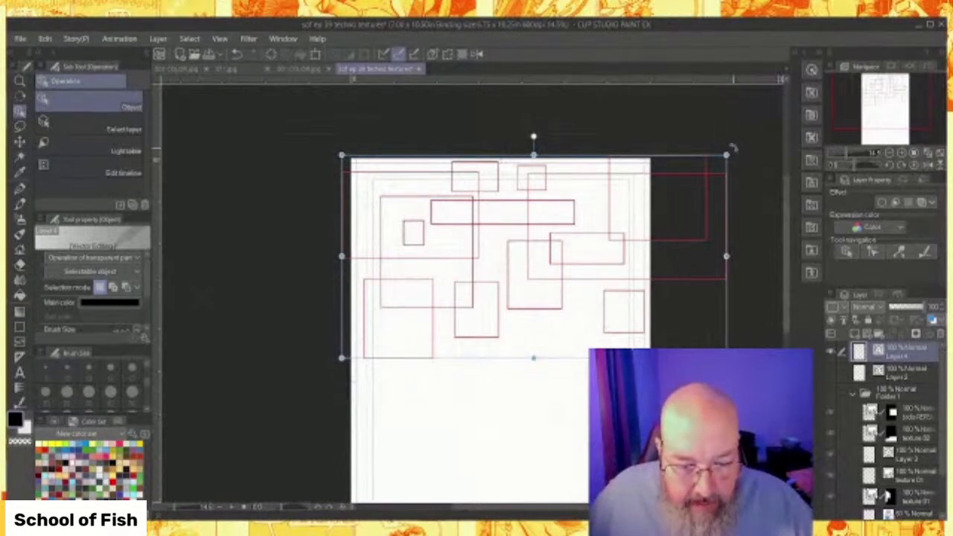
{"action": "left_click_drag", "start_coordinate": [733, 149], "coordinate": [301, 402]}
{"action": "left_click_drag", "start_coordinate": [533, 256], "coordinate": [518, 383]}
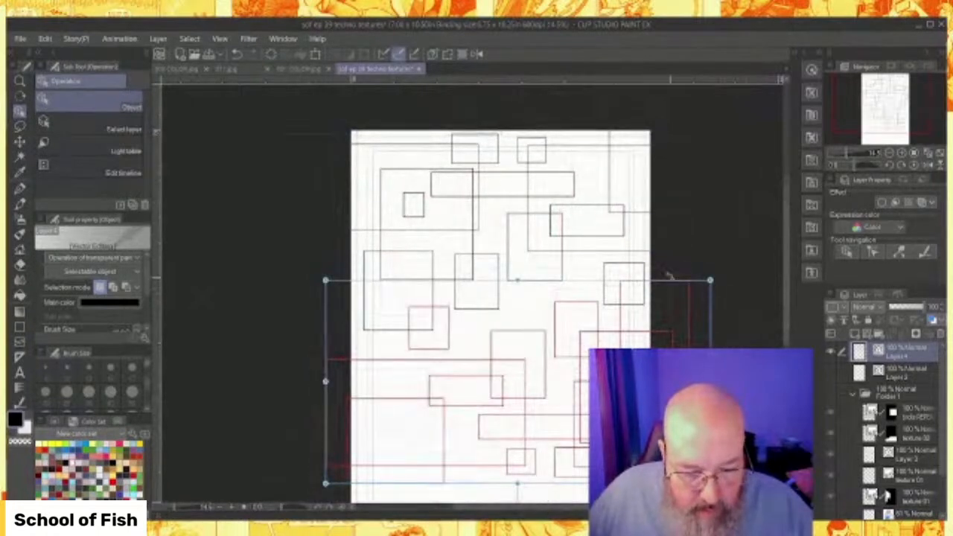
{"action": "left_click_drag", "start_coordinate": [671, 280], "coordinate": [667, 243]}
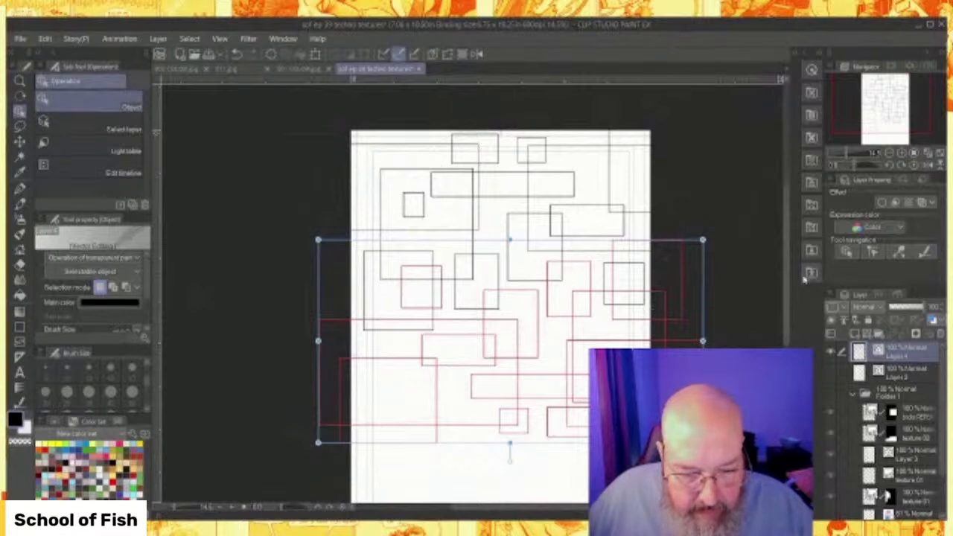
Duplicate the original upper group of rectangles, rotate the copy about 90° and move it over the page's lower-left corner.
{"action": "left_click", "coordinate": [730, 229]}
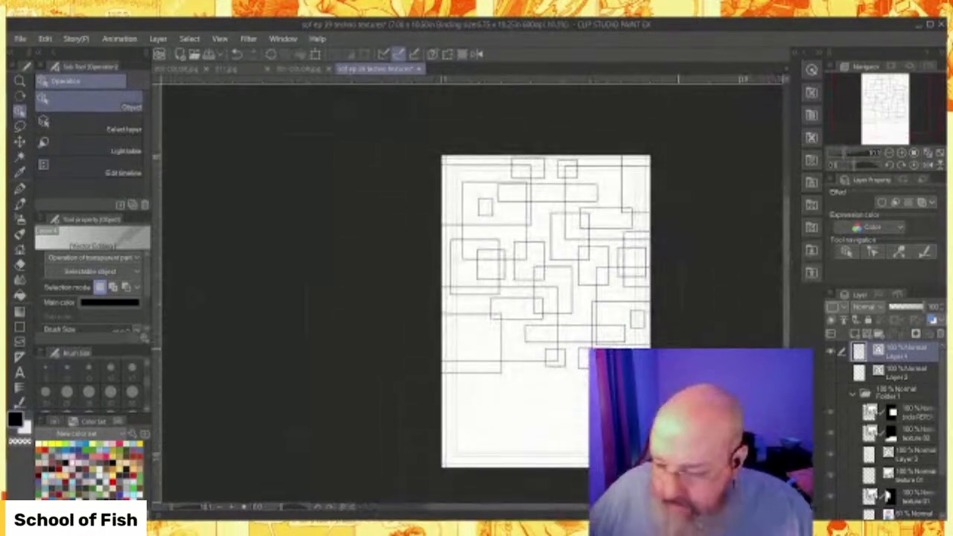
{"action": "left_click", "coordinate": [682, 257]}
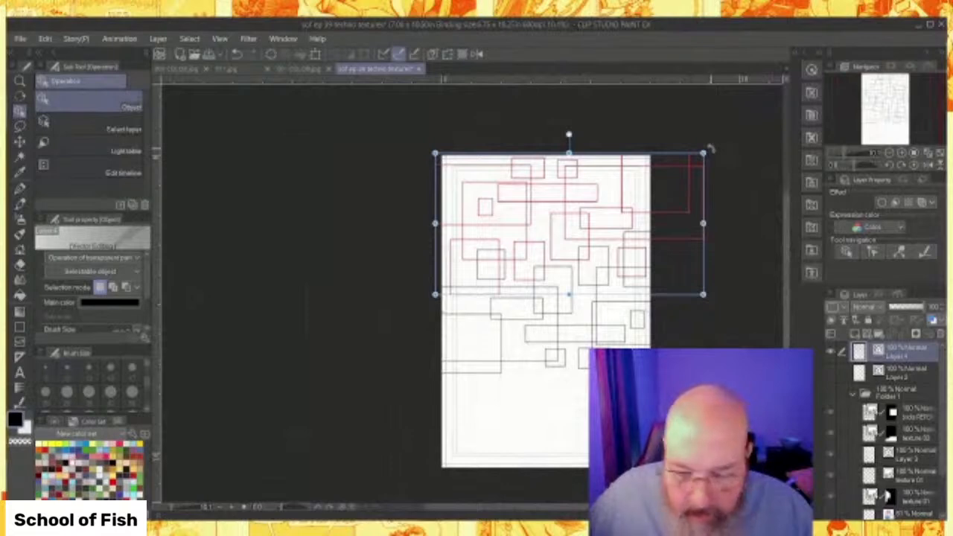
{"action": "left_click_drag", "start_coordinate": [708, 156], "coordinate": [659, 223]}
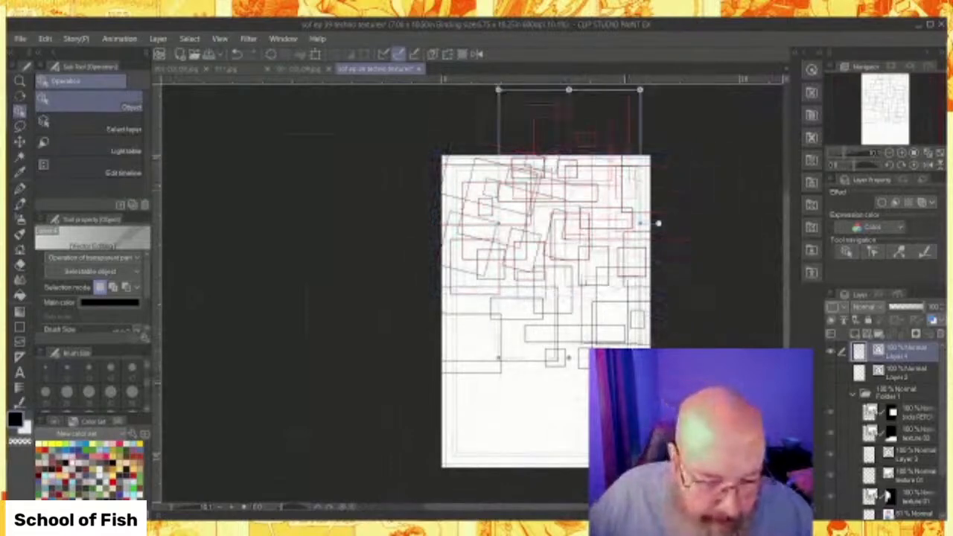
{"action": "left_click_drag", "start_coordinate": [640, 119], "coordinate": [549, 385]}
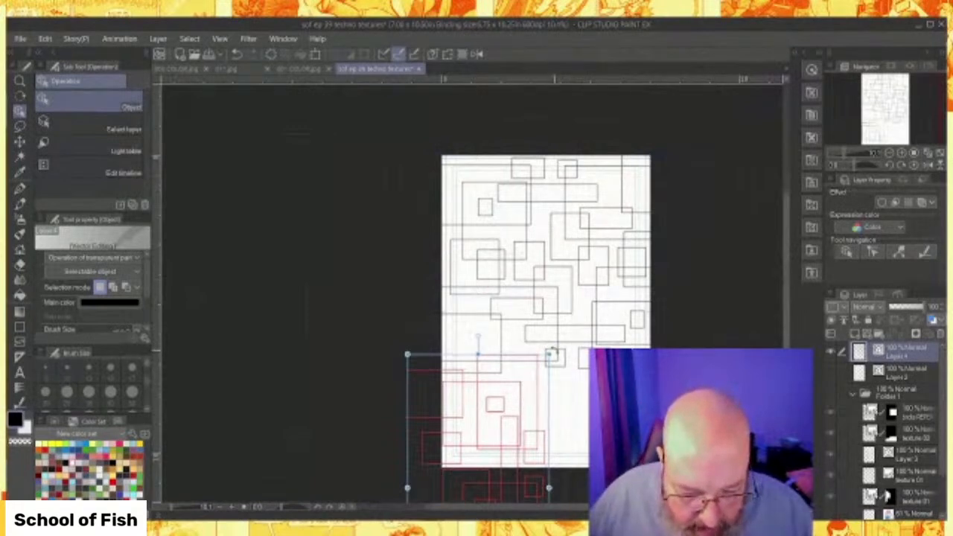
Duplicate the lower-left group, rotate the copy about 180° and place it alongside to fill the page's lower-right corner.
{"action": "left_click_drag", "start_coordinate": [549, 348], "coordinate": [455, 347]}
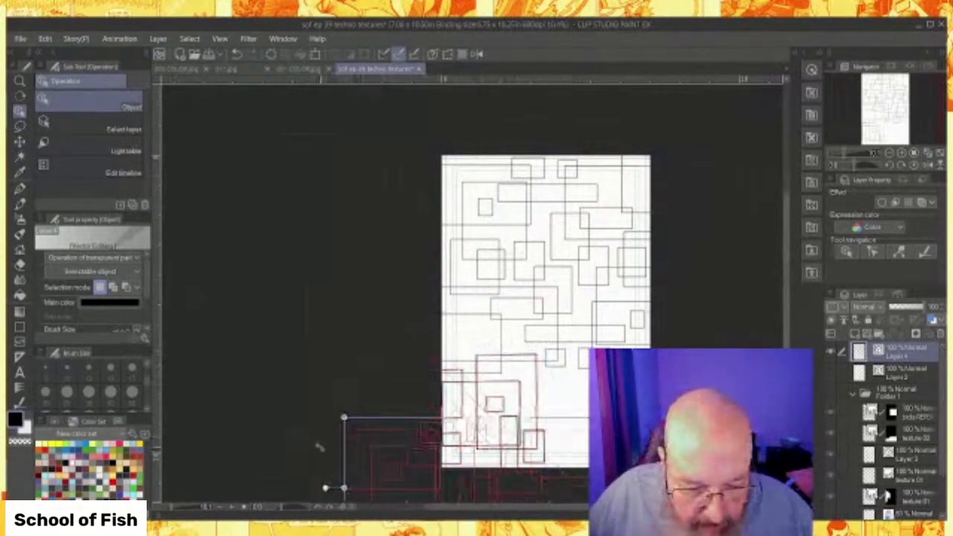
{"action": "scroll", "coordinate": [477, 471], "scroll_direction": "down", "scroll_amount": 5}
{"action": "key", "text": "ctrl+z"}
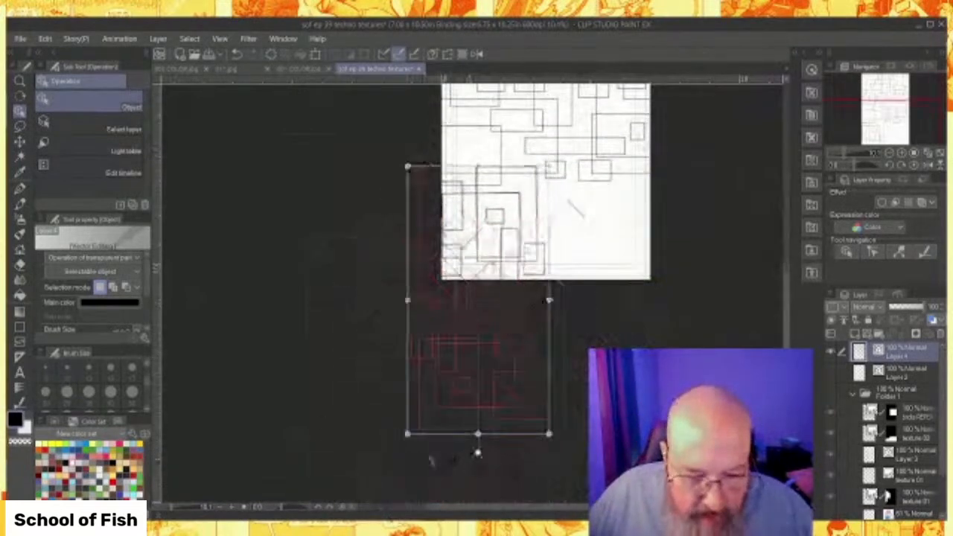
{"action": "mouse_move", "coordinate": [554, 320]}
{"action": "left_mouse_down"}
{"action": "mouse_move", "coordinate": [673, 319]}
{"action": "mouse_move", "coordinate": [690, 337]}
{"action": "left_mouse_up"}
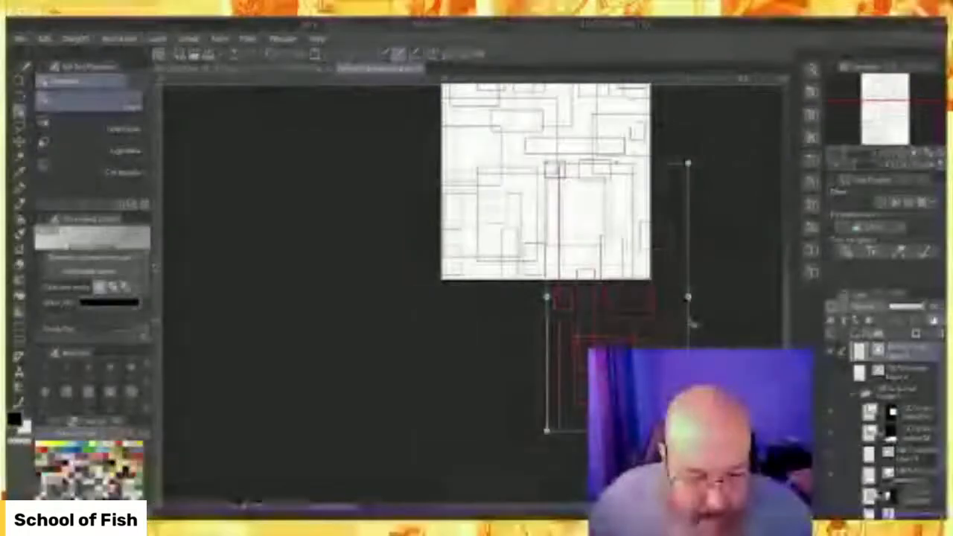
{"action": "left_click_drag", "start_coordinate": [693, 325], "coordinate": [693, 331]}
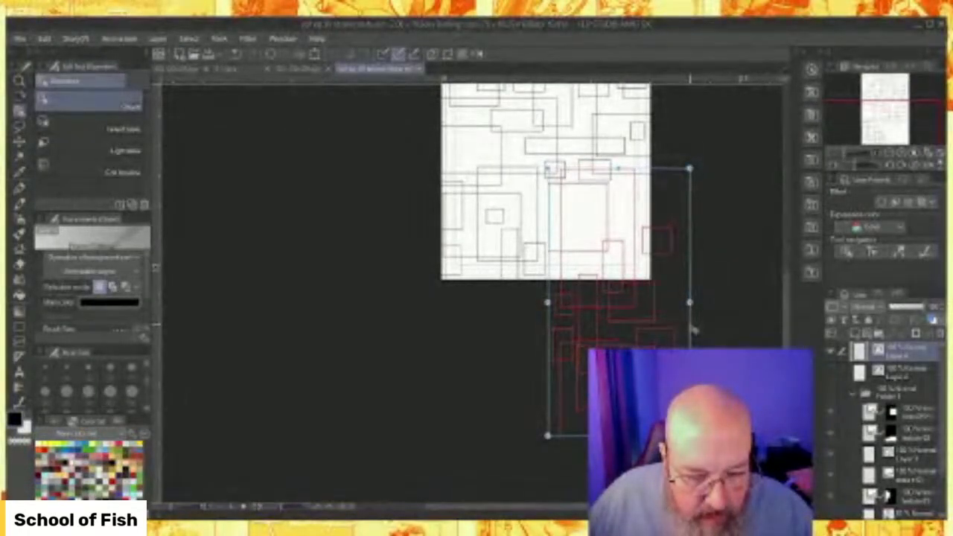
{"action": "mouse_move", "coordinate": [695, 328]}
{"action": "left_mouse_down"}
{"action": "mouse_move", "coordinate": [683, 328]}
{"action": "mouse_move", "coordinate": [694, 329]}
{"action": "left_mouse_up"}
{"action": "left_click", "coordinate": [427, 417]}
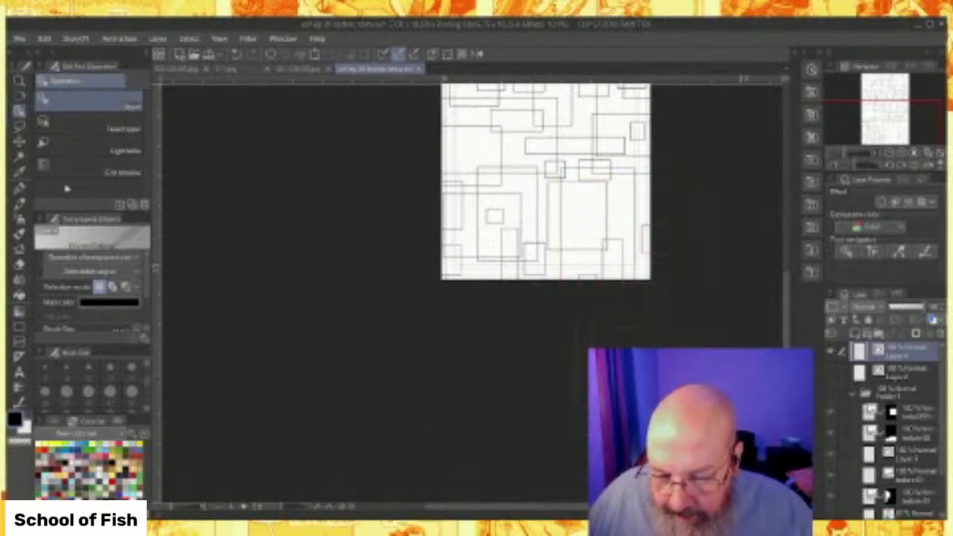
Draw small rectangles with the Rectangle figure tool inside the empty panels of the page's lower half.
{"action": "left_click", "coordinate": [19, 325]}
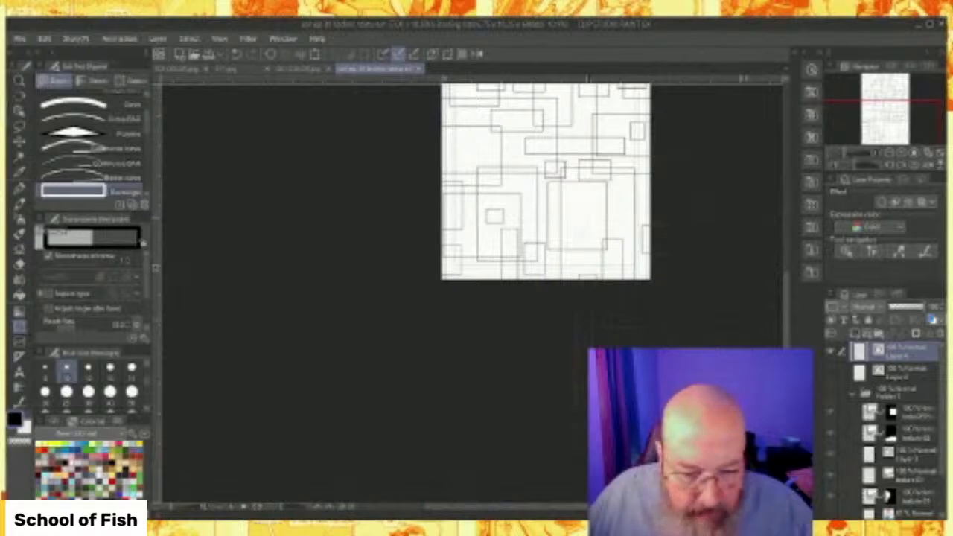
{"action": "mouse_move", "coordinate": [583, 198]}
{"action": "left_mouse_down"}
{"action": "mouse_move", "coordinate": [631, 224]}
{"action": "mouse_move", "coordinate": [620, 233]}
{"action": "left_mouse_up"}
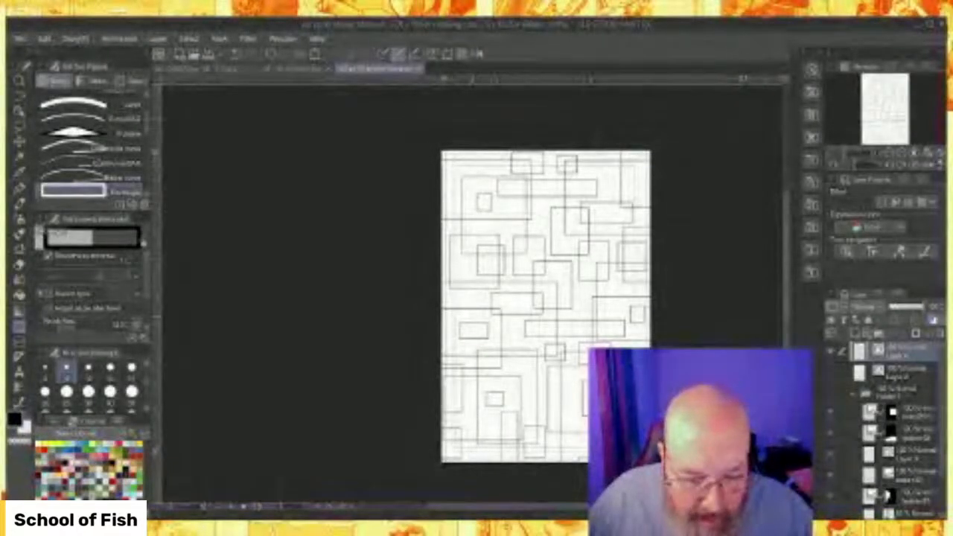
With the Hard vector eraser at size 25, erase overlapping line segments up to their intersections in the page's upper-left and central rectangles.
{"action": "scroll", "coordinate": [599, 232], "scroll_direction": "up", "scroll_amount": 1}
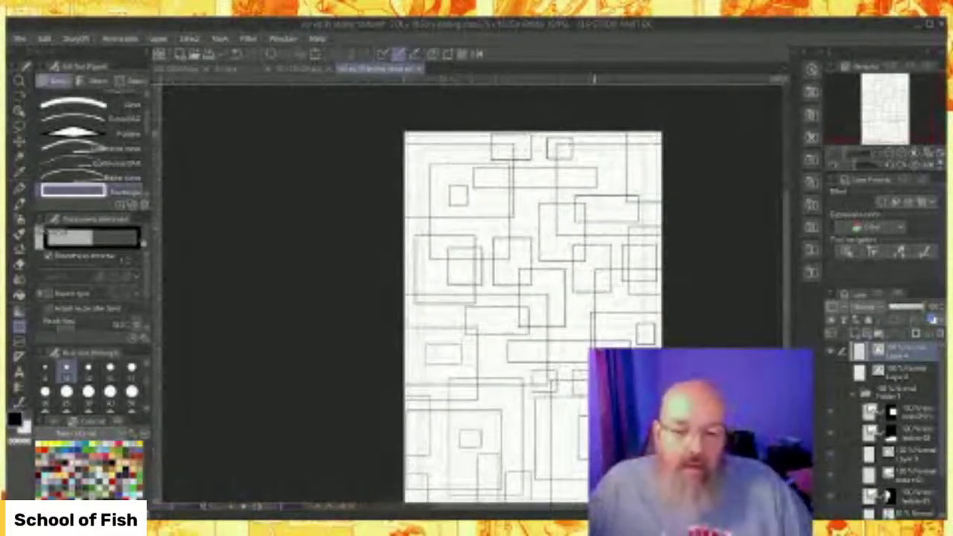
{"action": "scroll", "coordinate": [589, 180], "scroll_direction": "up", "scroll_amount": 2}
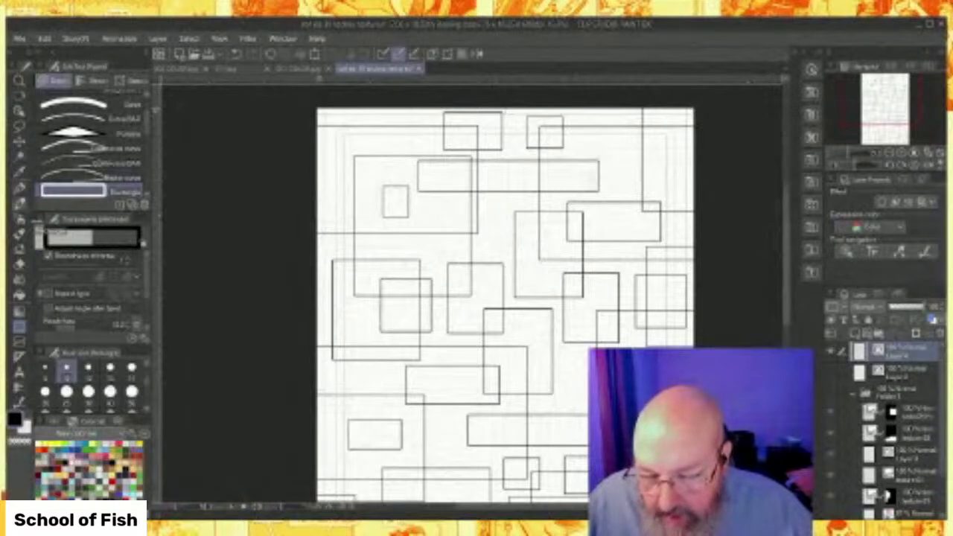
{"action": "left_click", "coordinate": [19, 264]}
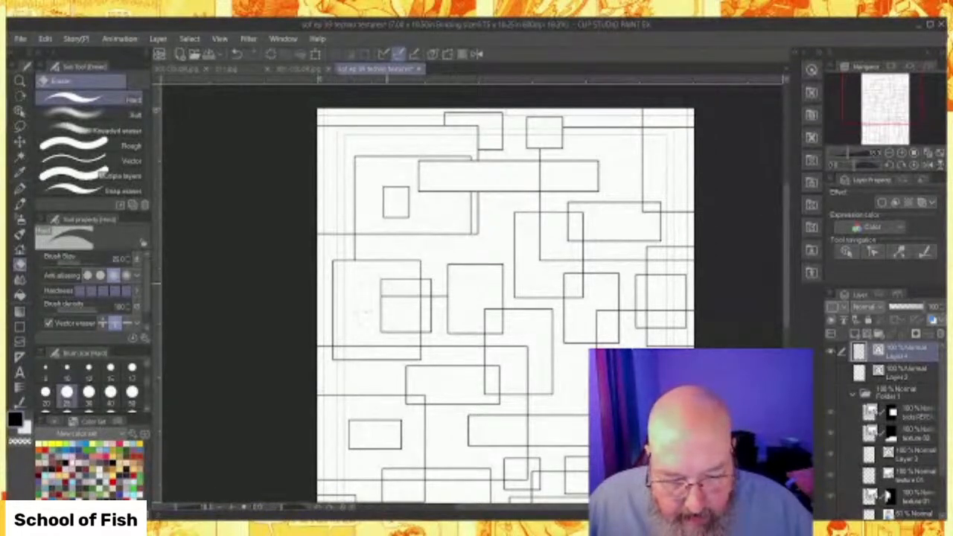
{"action": "left_click_drag", "start_coordinate": [393, 282], "coordinate": [434, 282]}
{"action": "left_click_drag", "start_coordinate": [408, 319], "coordinate": [470, 326]}
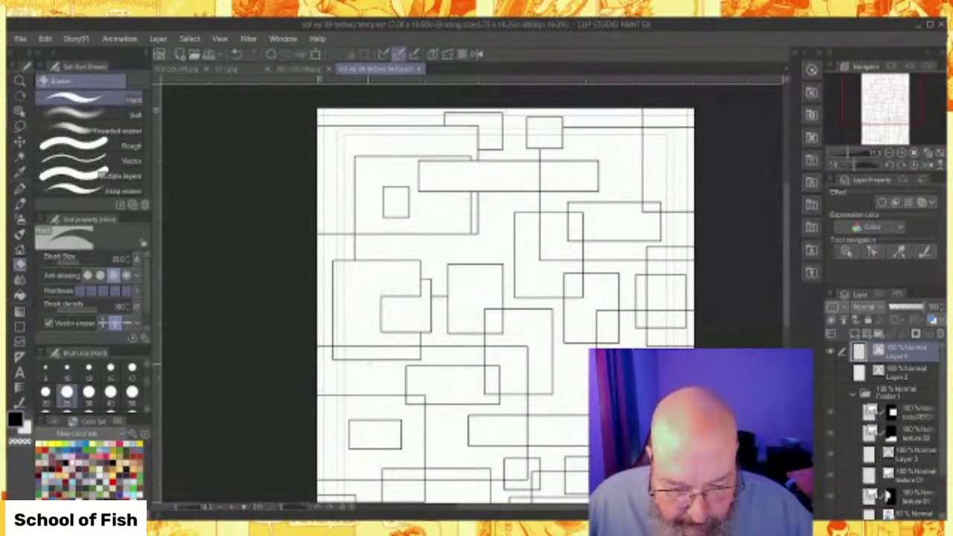
{"action": "left_click_drag", "start_coordinate": [370, 348], "coordinate": [507, 348]}
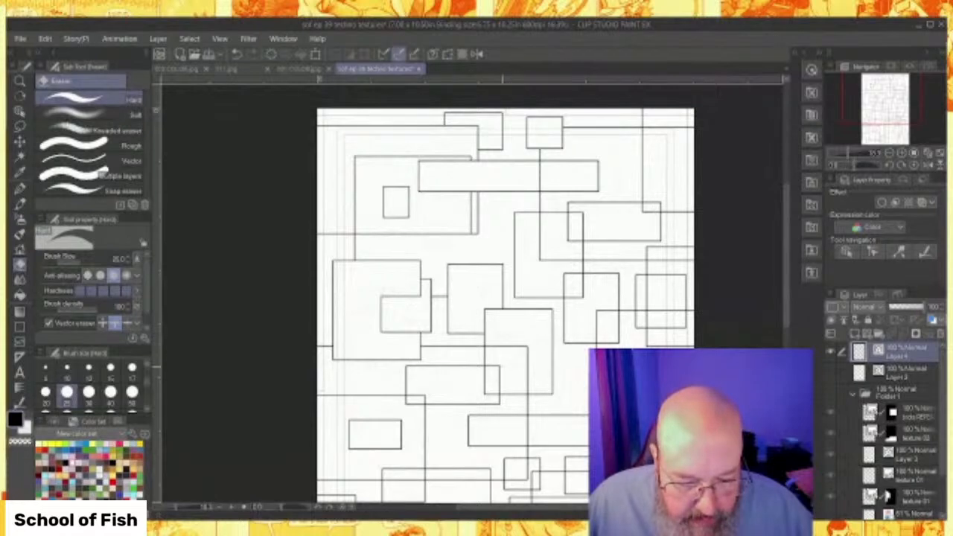
{"action": "left_click_drag", "start_coordinate": [481, 356], "coordinate": [488, 356]}
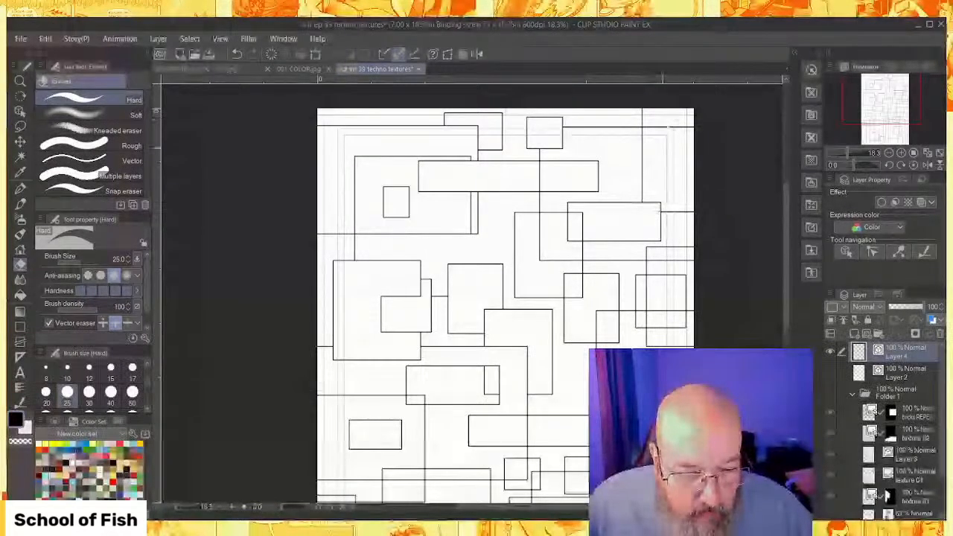
Erase the crossing line segments among the overlapping rectangles along the page's upper-right side.
{"action": "left_click", "coordinate": [668, 127]}
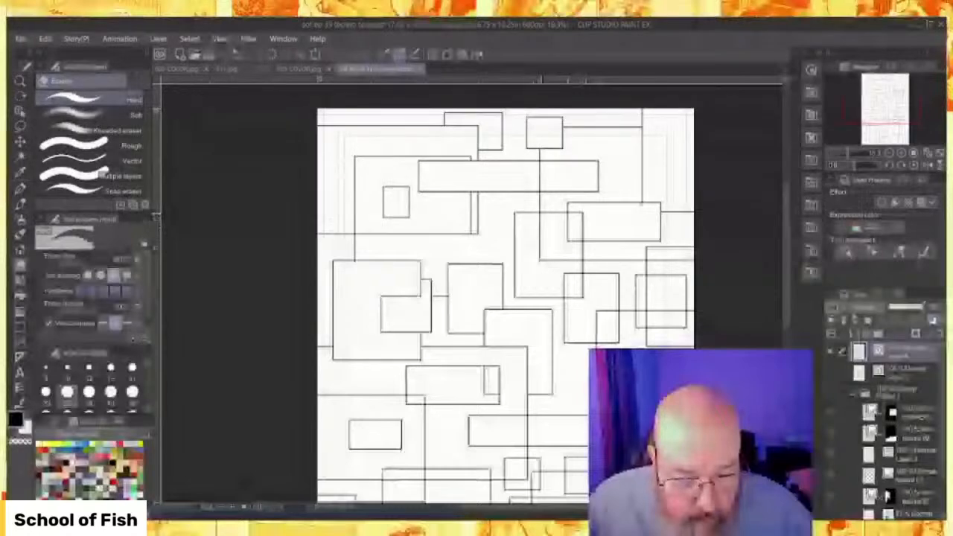
{"action": "left_click", "coordinate": [554, 213]}
{"action": "left_click", "coordinate": [583, 251]}
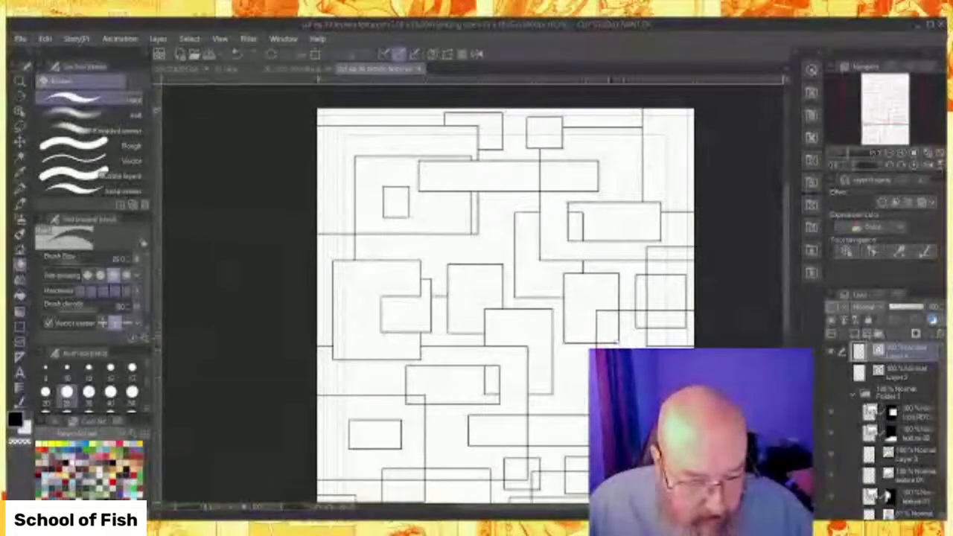
{"action": "mouse_move", "coordinate": [644, 296]}
{"action": "left_mouse_down"}
{"action": "mouse_move", "coordinate": [665, 319]}
{"action": "mouse_move", "coordinate": [679, 317]}
{"action": "left_mouse_up"}
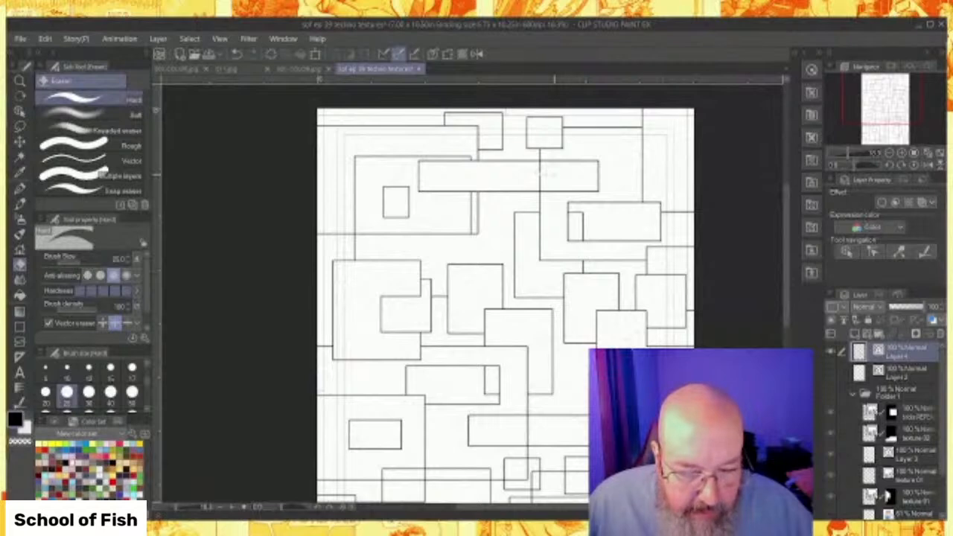
Erase the crossing segments inside the large rectangle at the page's right side and across the long horizontal bar beside it.
{"action": "left_click_drag", "start_coordinate": [787, 216], "coordinate": [773, 282]}
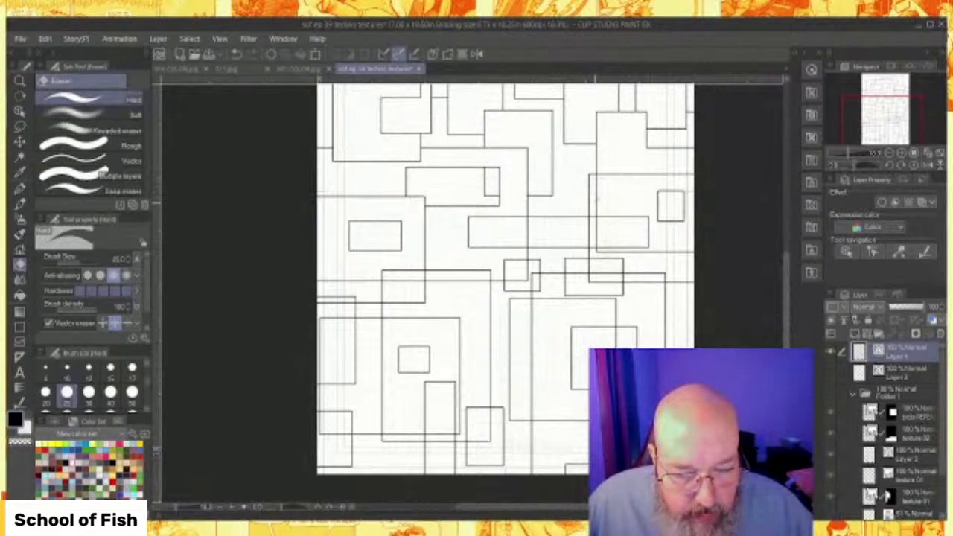
{"action": "left_click", "coordinate": [598, 202]}
{"action": "left_click", "coordinate": [662, 254]}
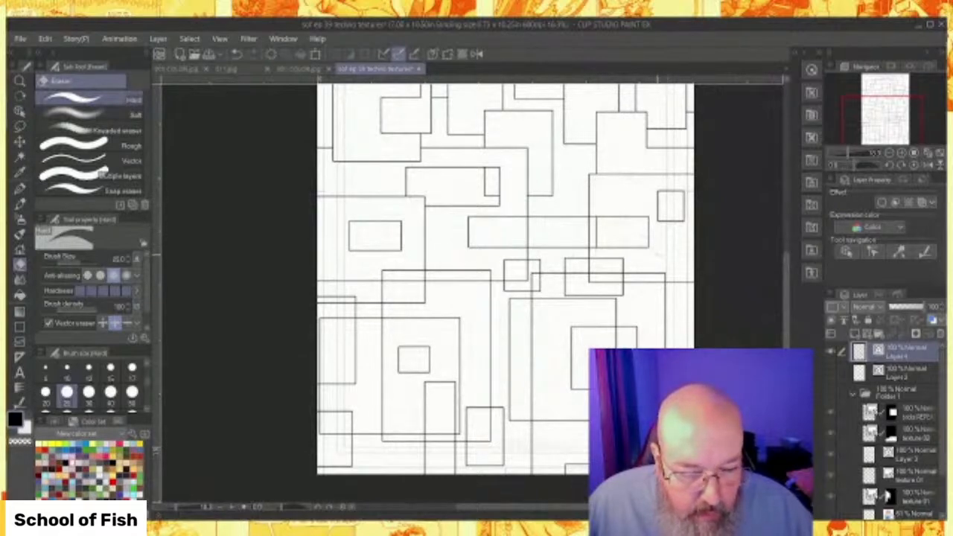
{"action": "left_click", "coordinate": [596, 217]}
{"action": "key", "text": "ctrl+z"}
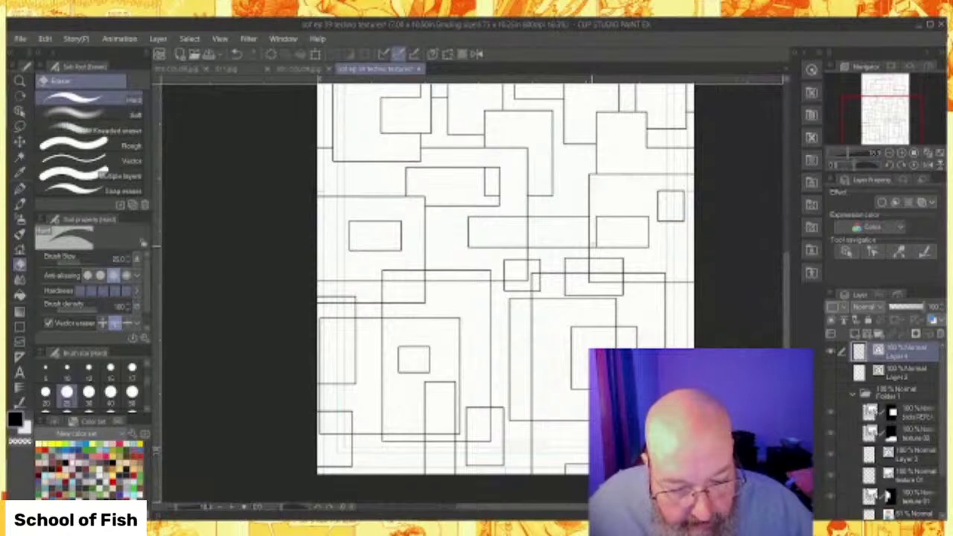
{"action": "left_click", "coordinate": [526, 231]}
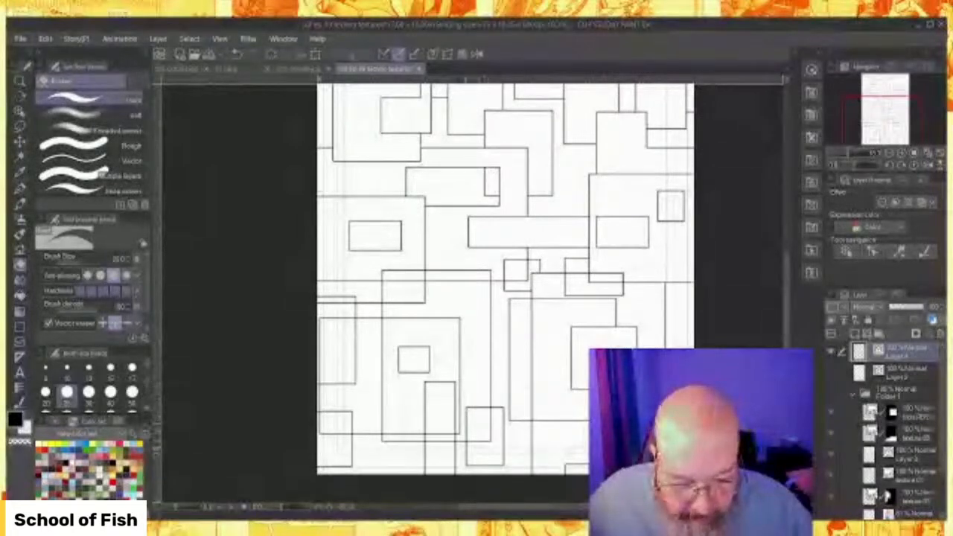
Erase the overlapping segments around the narrow upright rectangles and the small corner rectangle along the page's lower-left edge.
{"action": "left_click_drag", "start_coordinate": [491, 443], "coordinate": [465, 407]}
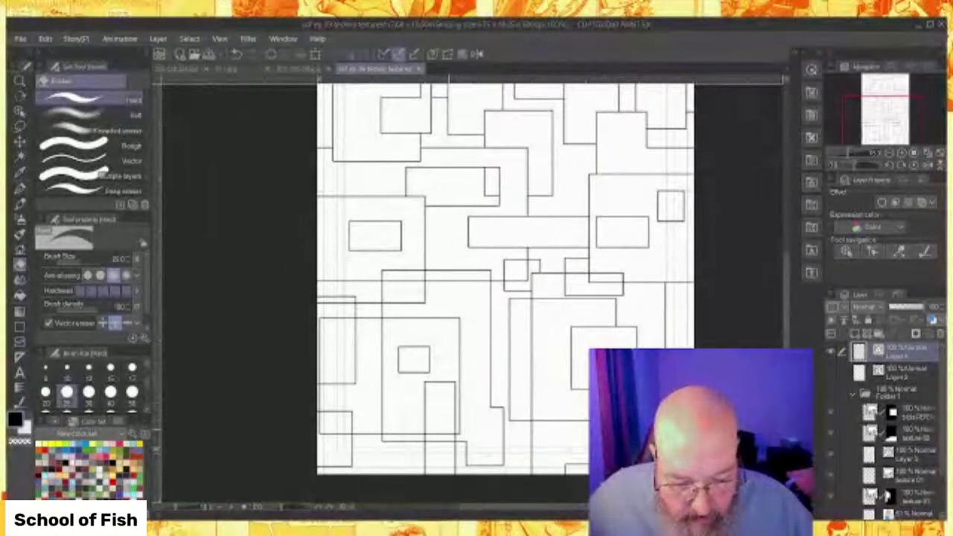
{"action": "left_click_drag", "start_coordinate": [457, 442], "coordinate": [426, 436]}
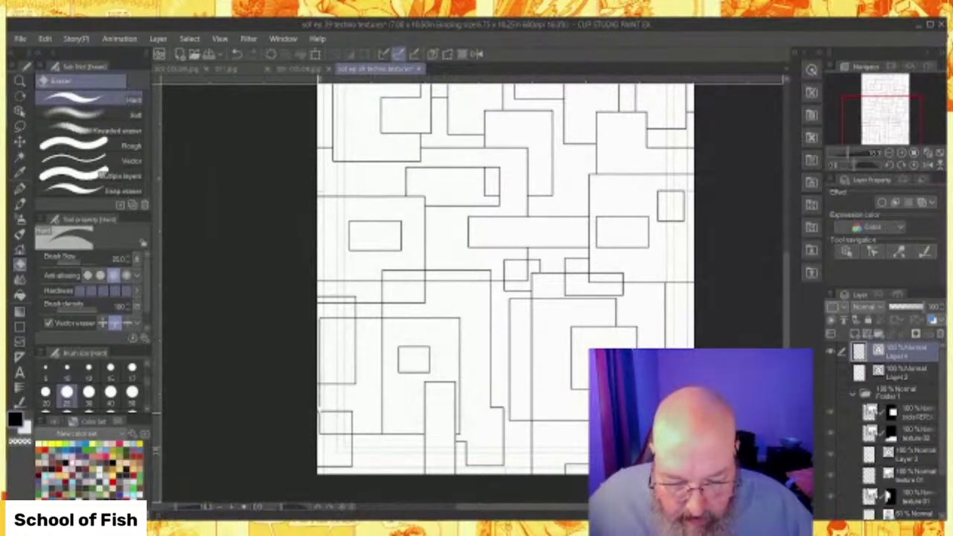
{"action": "left_click_drag", "start_coordinate": [320, 409], "coordinate": [320, 466]}
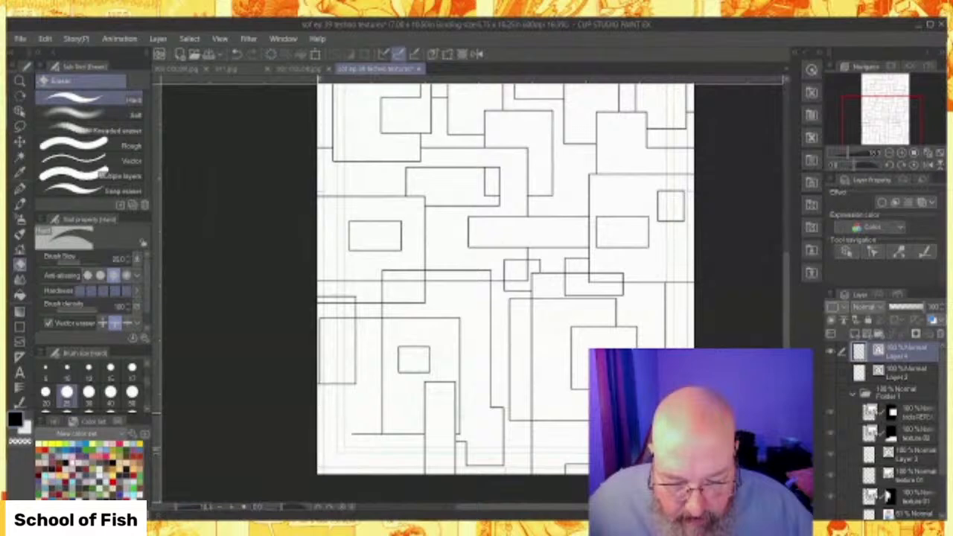
{"action": "key", "text": "ctrl+z"}
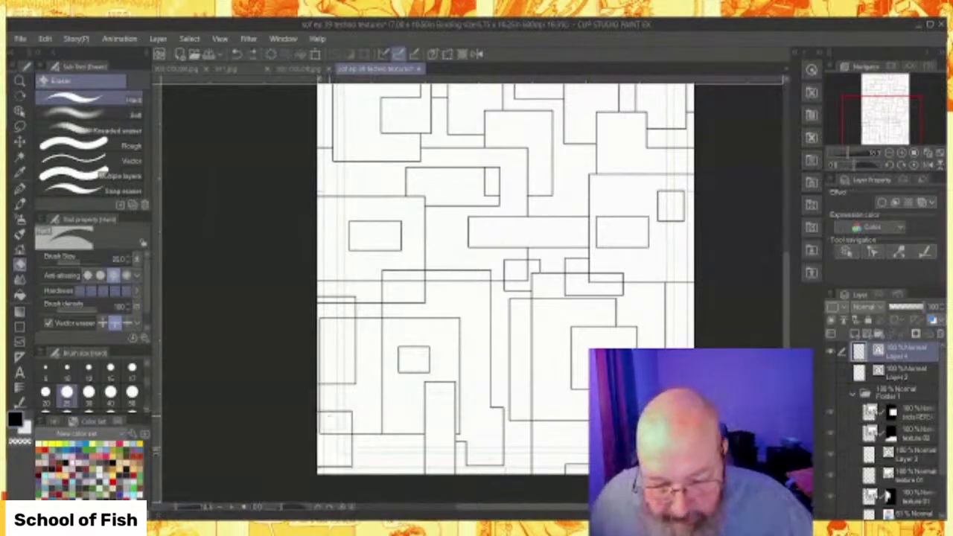
{"action": "scroll", "coordinate": [318, 413], "scroll_direction": "up", "scroll_amount": 3}
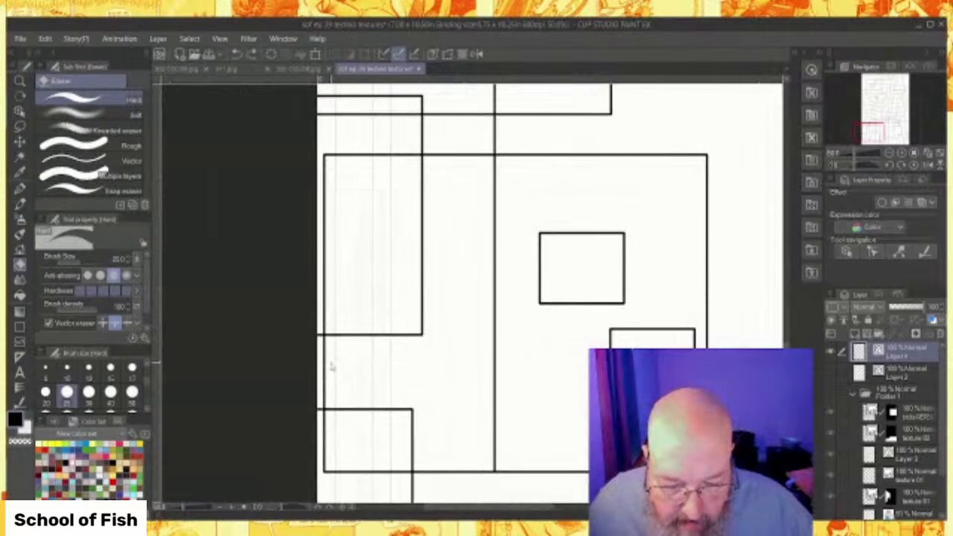
{"action": "left_click", "coordinate": [411, 412]}
Erase the overlapping segments above the large lower-left rectangle and inside the small square near the middle of the lower half.
{"action": "scroll", "coordinate": [442, 375], "scroll_direction": "down", "scroll_amount": 4}
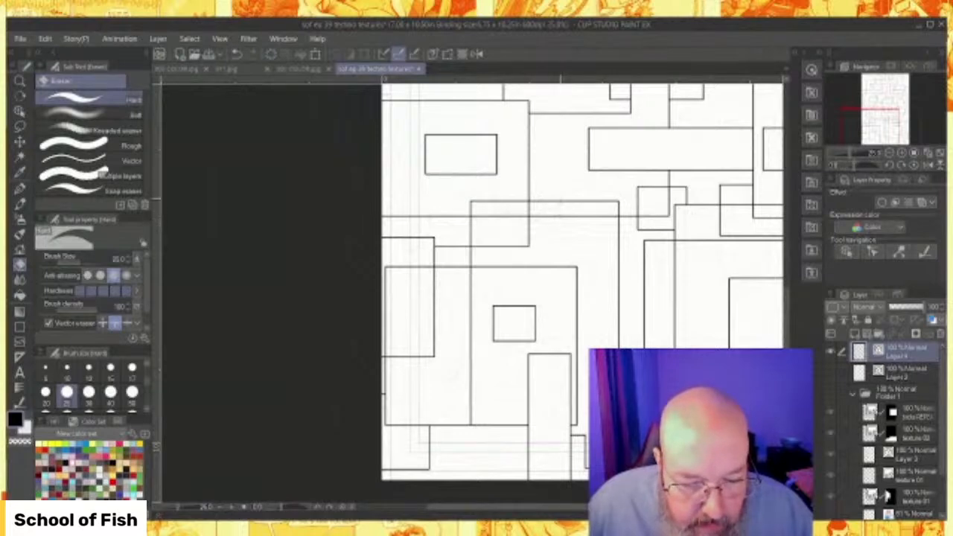
{"action": "left_click", "coordinate": [563, 202]}
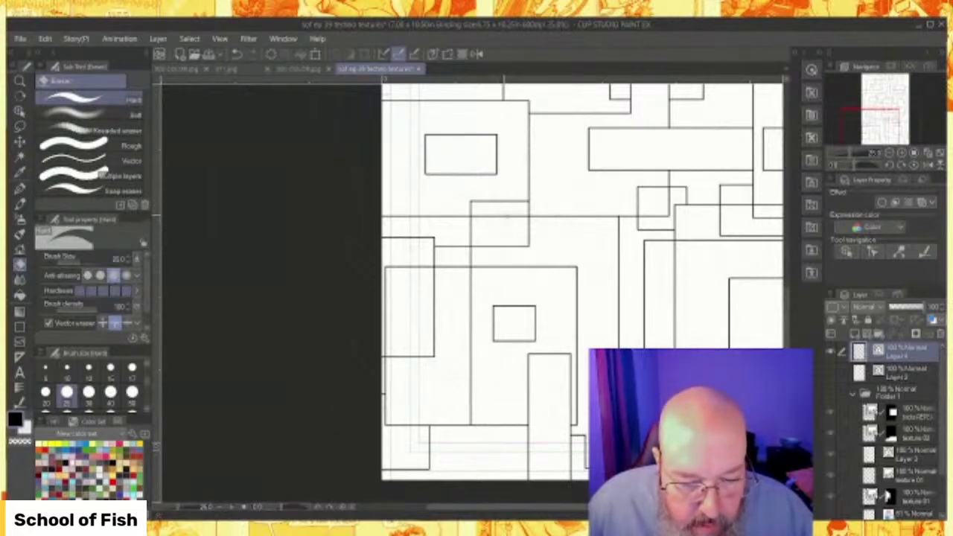
{"action": "left_click", "coordinate": [504, 217]}
{"action": "left_click_drag", "start_coordinate": [504, 246], "coordinate": [504, 256]}
{"action": "scroll", "coordinate": [602, 275], "scroll_direction": "down", "scroll_amount": 2}
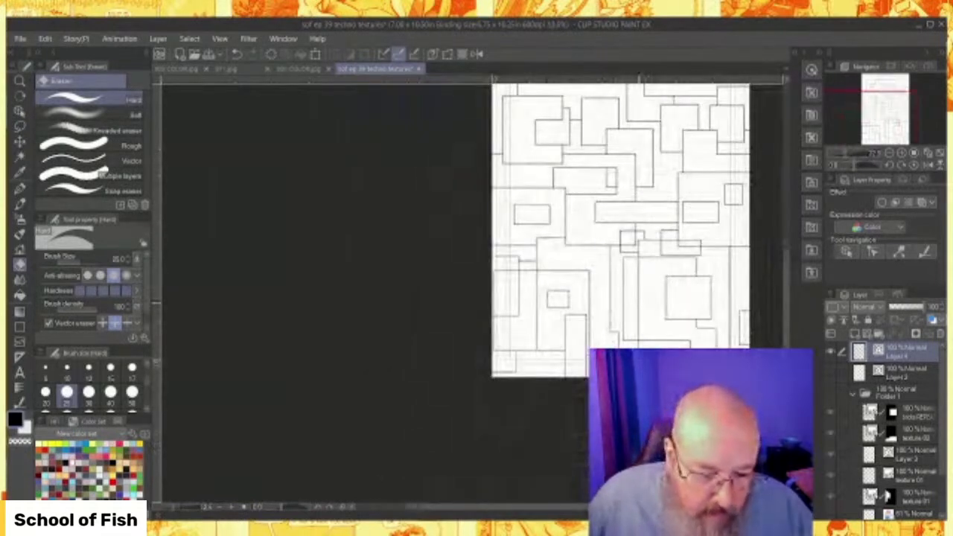
{"action": "scroll", "coordinate": [638, 303], "scroll_direction": "down", "scroll_amount": 1}
{"action": "scroll", "coordinate": [645, 253], "scroll_direction": "up", "scroll_amount": 2}
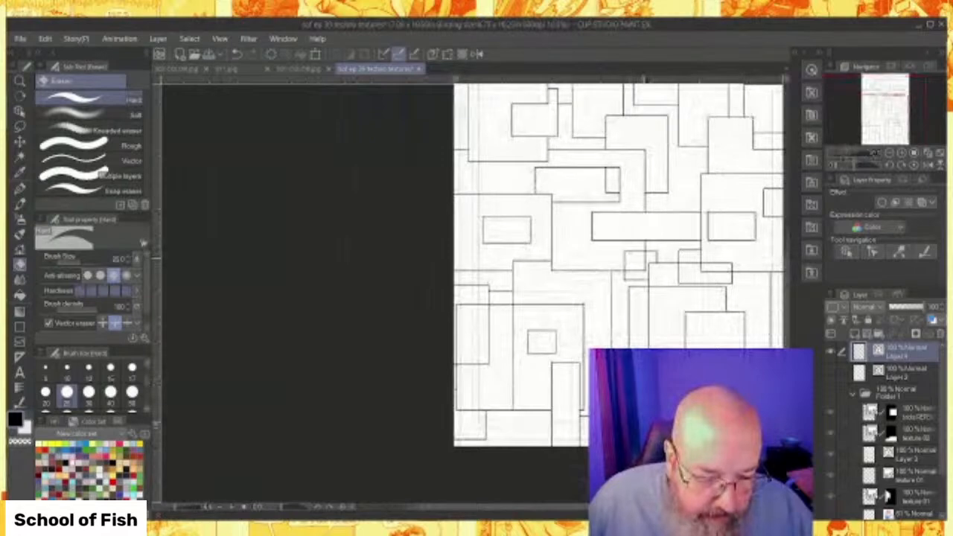
{"action": "left_click", "coordinate": [639, 271]}
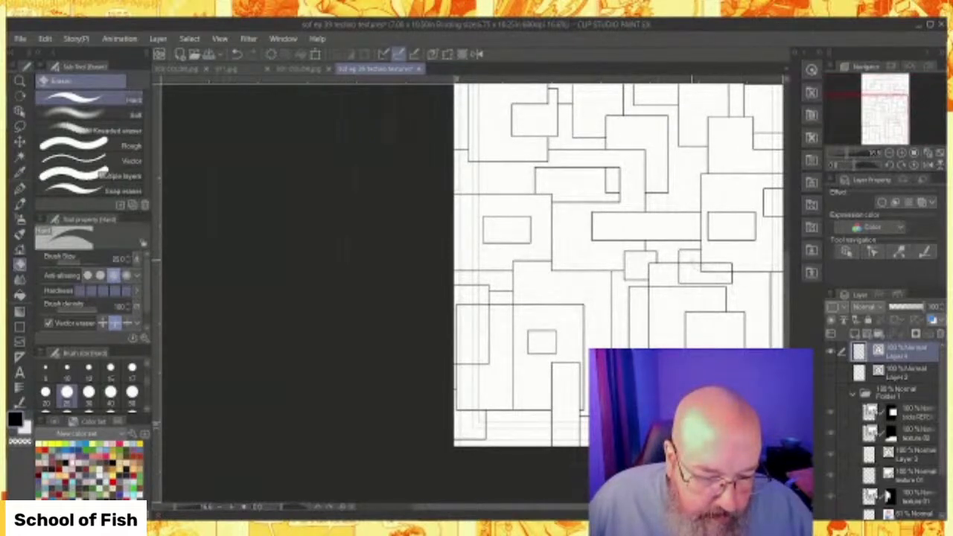
{"action": "scroll", "coordinate": [746, 272], "scroll_direction": "down", "scroll_amount": 2}
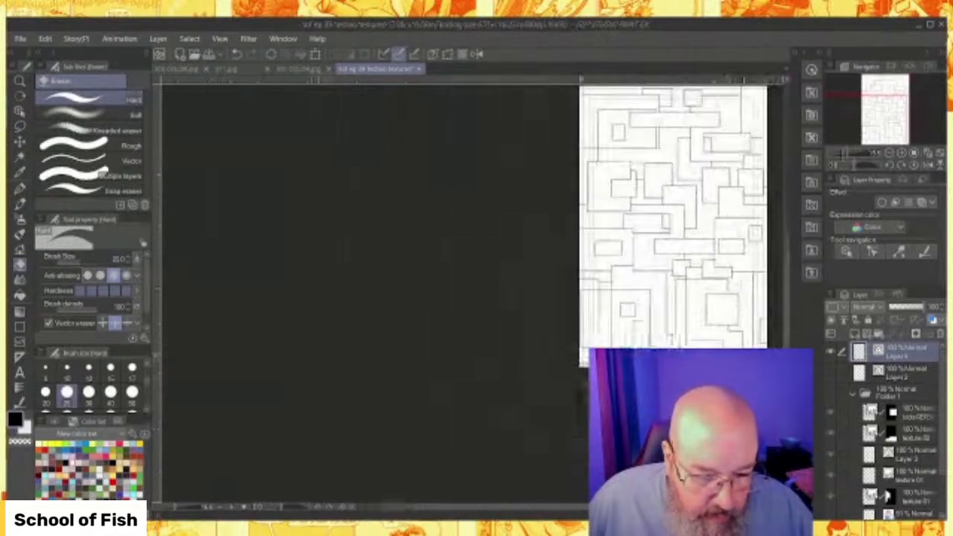
Hide the Paper layer to check the panel linework against transparency, and show it again.
{"action": "left_click_drag", "start_coordinate": [491, 507], "coordinate": [566, 507]}
{"action": "left_click_drag", "start_coordinate": [786, 286], "coordinate": [785, 257]}
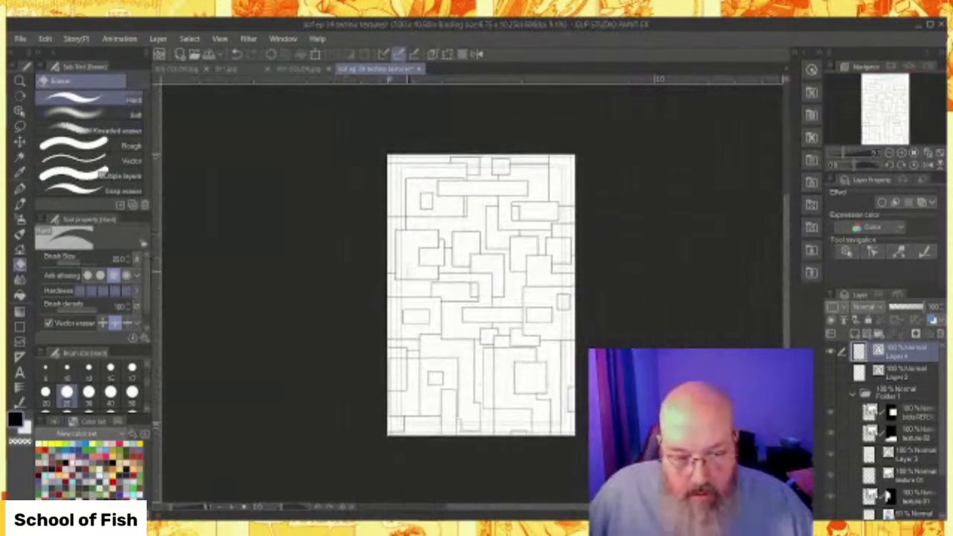
{"action": "scroll", "coordinate": [497, 292], "scroll_direction": "up", "scroll_amount": 4}
{"action": "scroll", "coordinate": [531, 293], "scroll_direction": "down", "scroll_amount": 3}
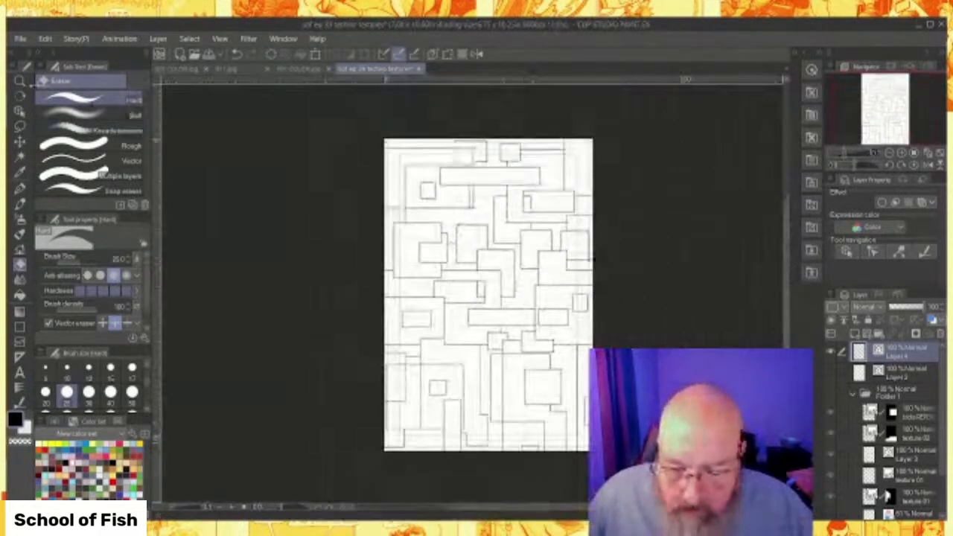
{"action": "left_click", "coordinate": [19, 126]}
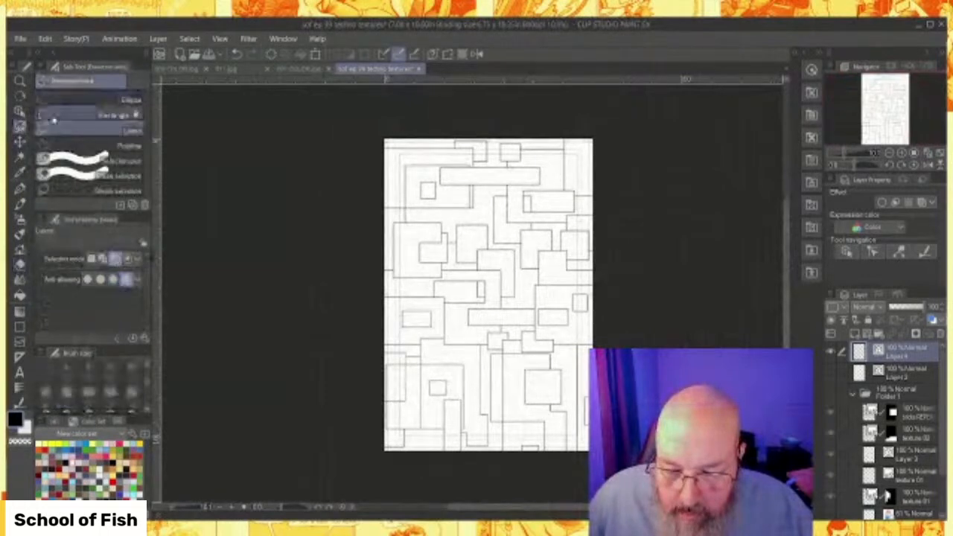
{"action": "left_click", "coordinate": [97, 114]}
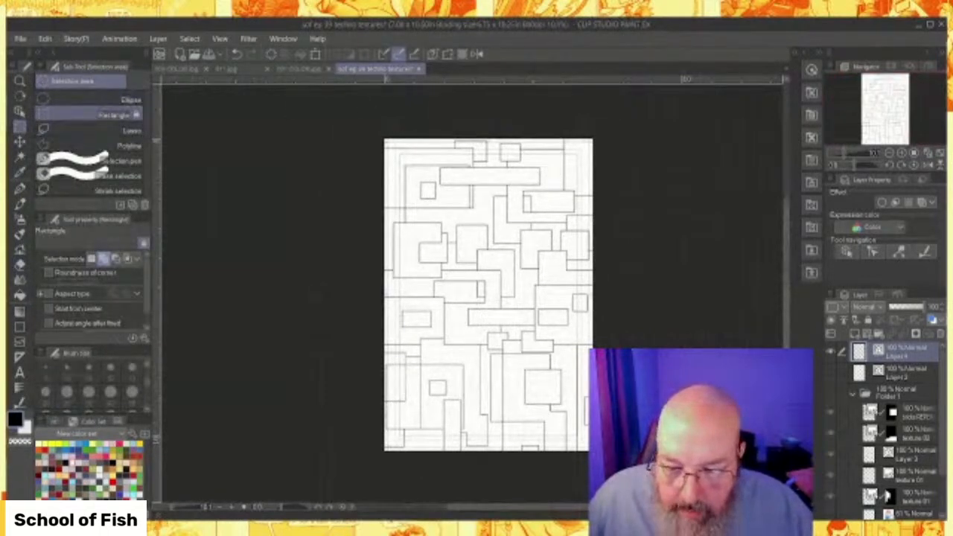
{"action": "scroll", "coordinate": [842, 515], "scroll_direction": "down", "scroll_amount": 2}
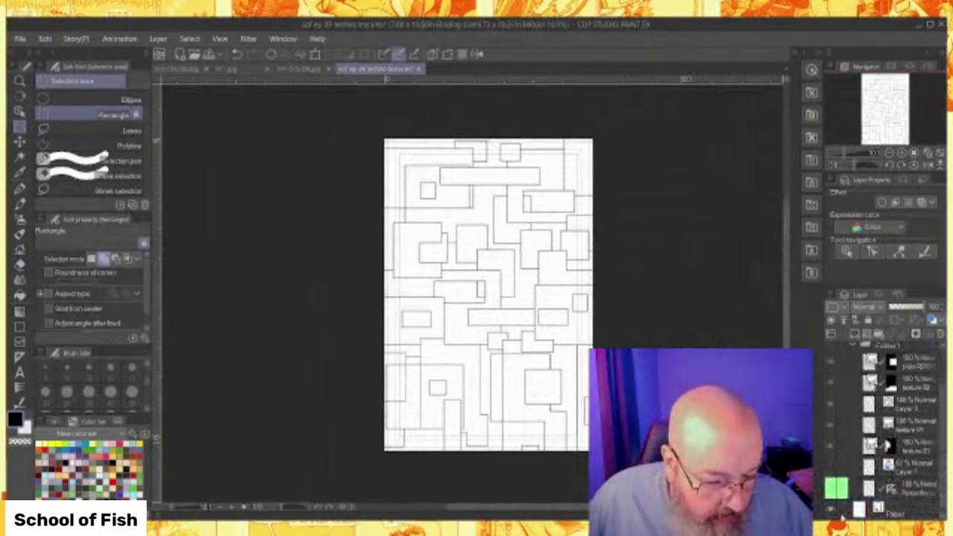
{"action": "left_click", "coordinate": [831, 510]}
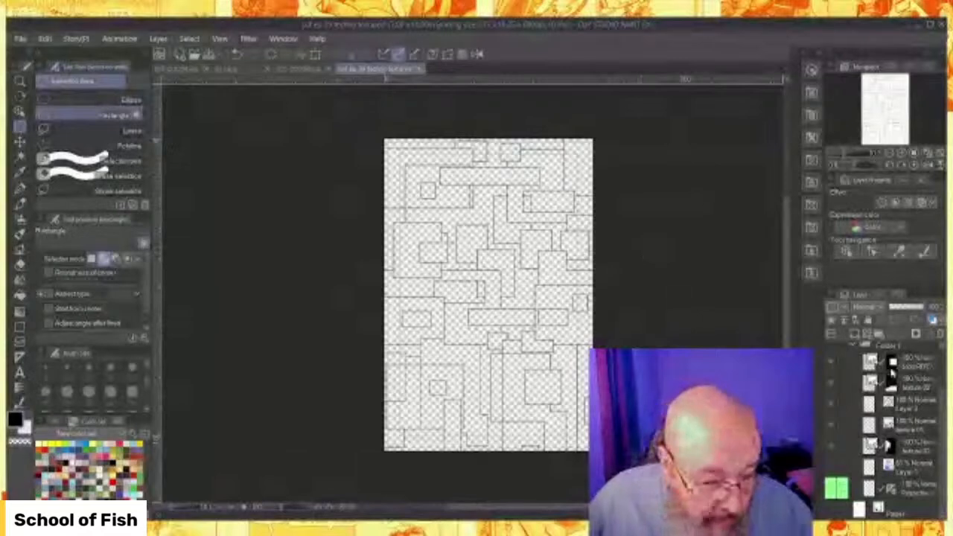
{"action": "scroll", "coordinate": [915, 378], "scroll_direction": "up", "scroll_amount": 2}
{"action": "scroll", "coordinate": [886, 428], "scroll_direction": "down", "scroll_amount": 2}
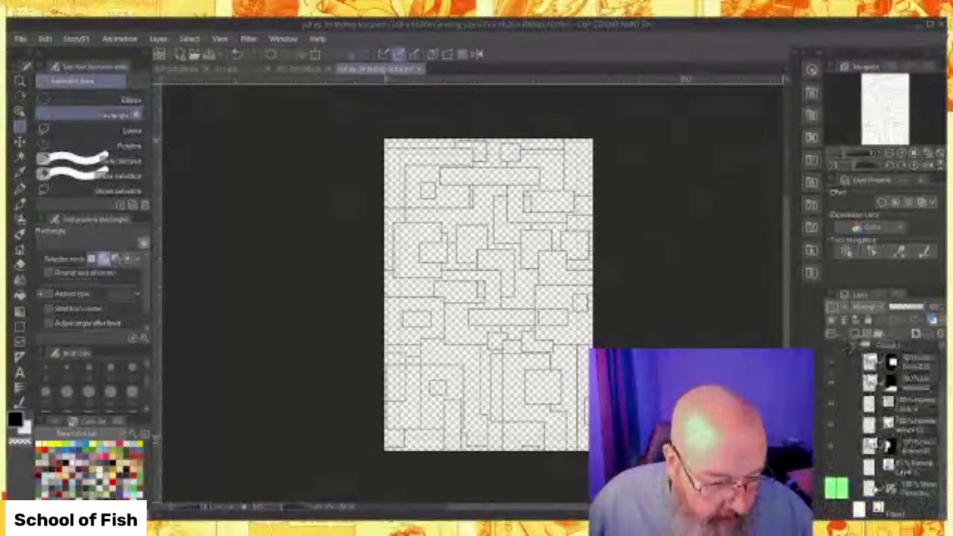
{"action": "left_click", "coordinate": [834, 513]}
{"action": "scroll", "coordinate": [893, 417], "scroll_direction": "up", "scroll_amount": 2}
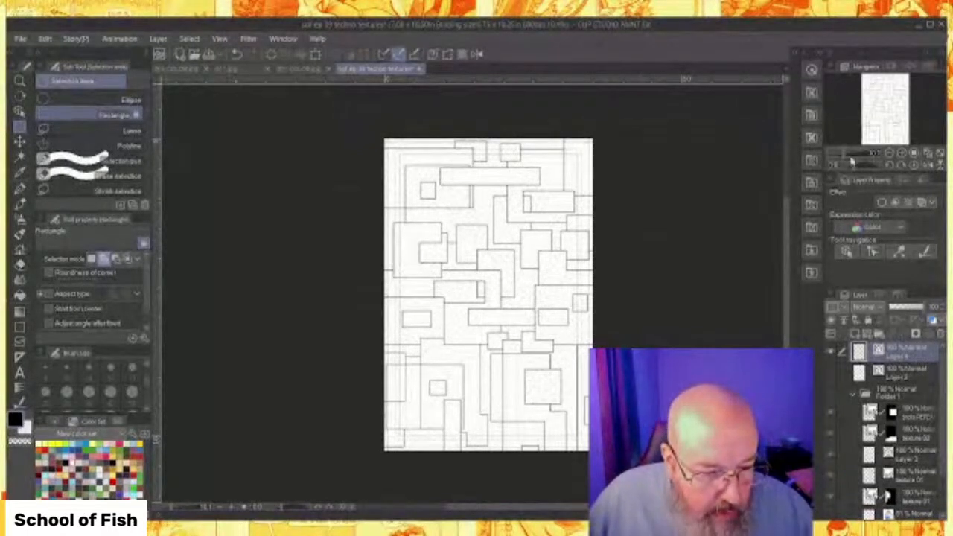
Copy and paste the Layer 4 linework, and rotate the copy 180 degrees with a slight upward shift over the original.
{"action": "key", "text": "ctrl+c"}
{"action": "key", "text": "ctrl+v"}
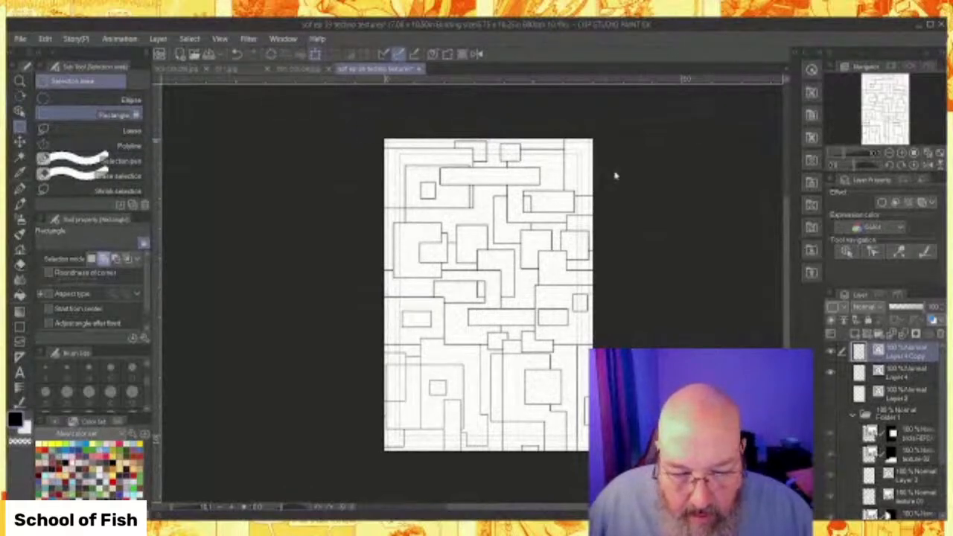
{"action": "key", "text": "ctrl+t"}
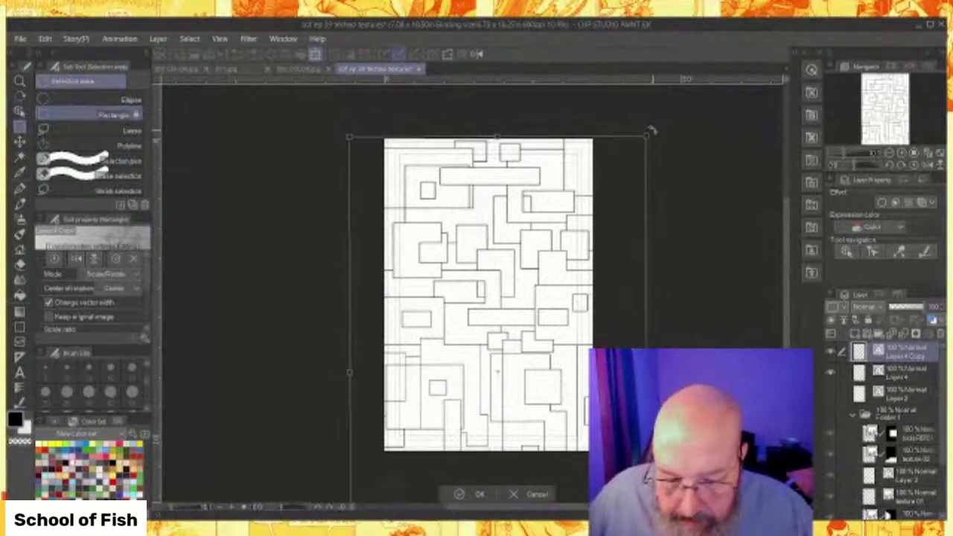
{"action": "left_click_drag", "start_coordinate": [652, 131], "coordinate": [390, 519]}
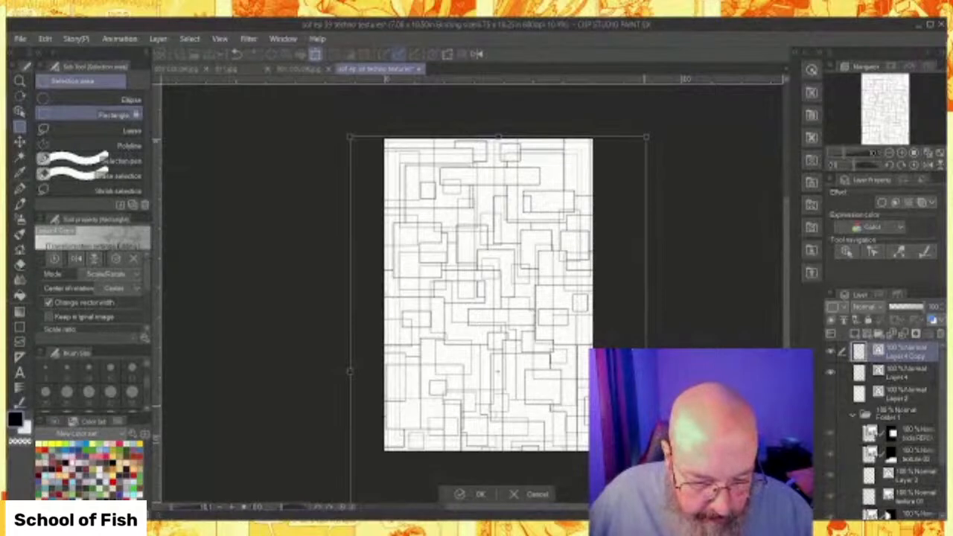
{"action": "left_click_drag", "start_coordinate": [492, 298], "coordinate": [496, 283]}
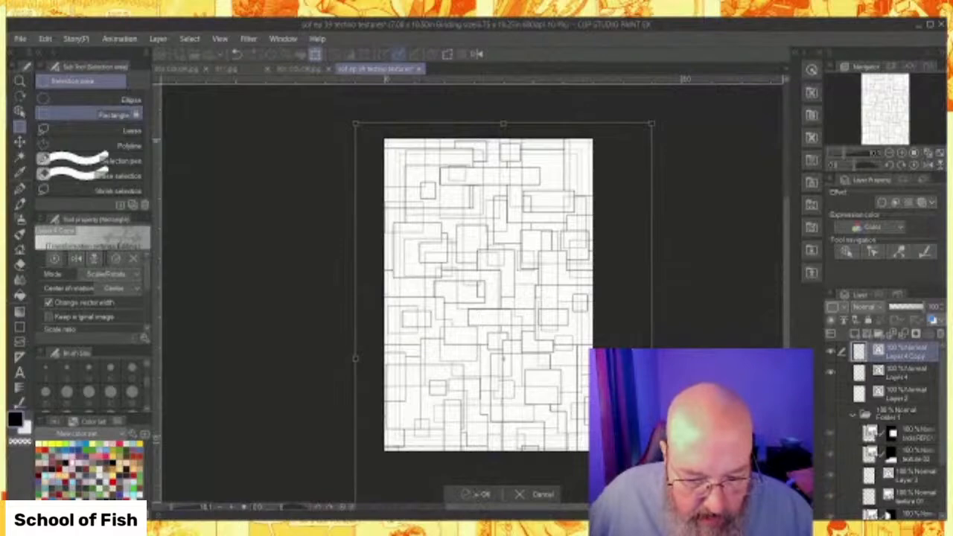
{"action": "left_click", "coordinate": [477, 494]}
Duplicate Layer 4 to keep a hidden original, and merge the rotated copy with the duplicate into one vector layer.
{"action": "scroll", "coordinate": [565, 224], "scroll_direction": "up", "scroll_amount": 2}
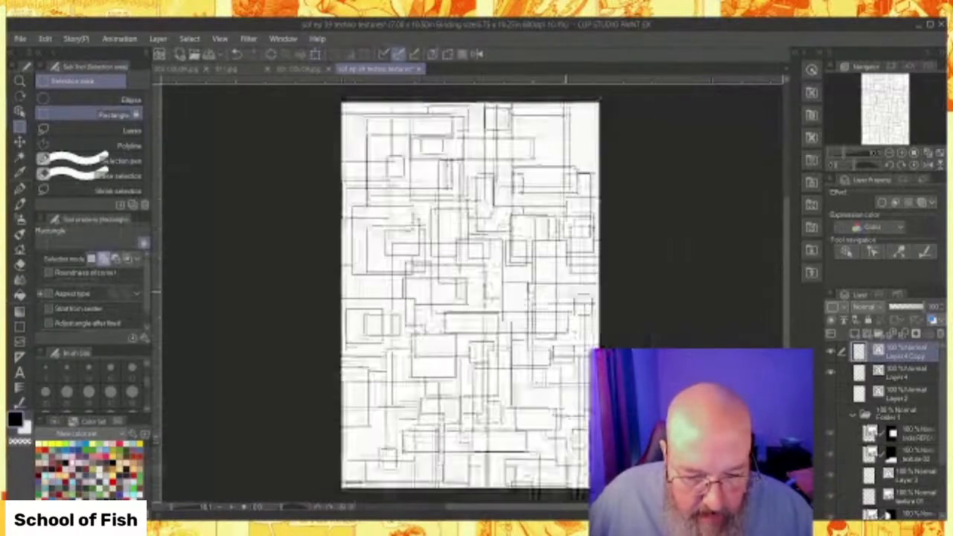
{"action": "scroll", "coordinate": [572, 292], "scroll_direction": "up", "scroll_amount": 8}
{"action": "scroll", "coordinate": [572, 292], "scroll_direction": "down", "scroll_amount": 6}
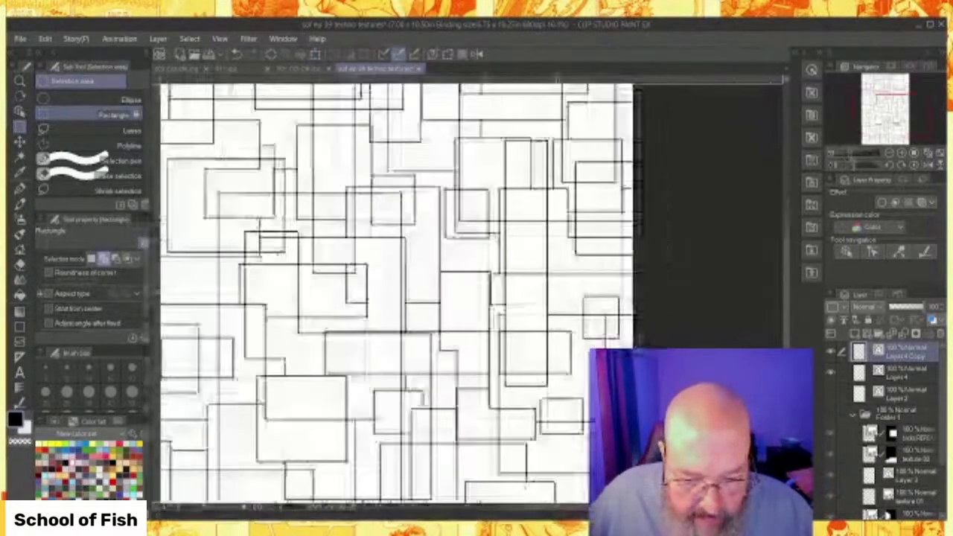
{"action": "scroll", "coordinate": [555, 292], "scroll_direction": "down", "scroll_amount": 6}
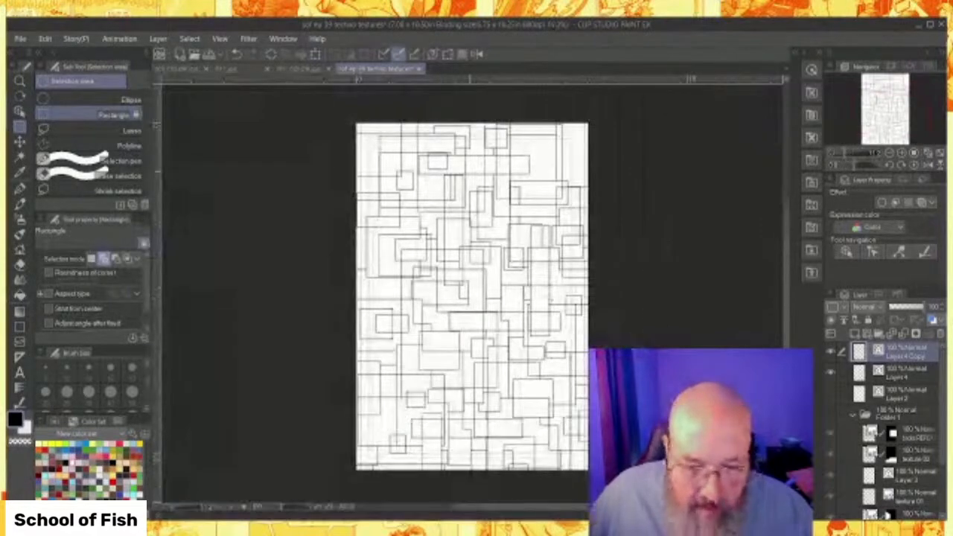
{"action": "scroll", "coordinate": [470, 172], "scroll_direction": "up", "scroll_amount": 7}
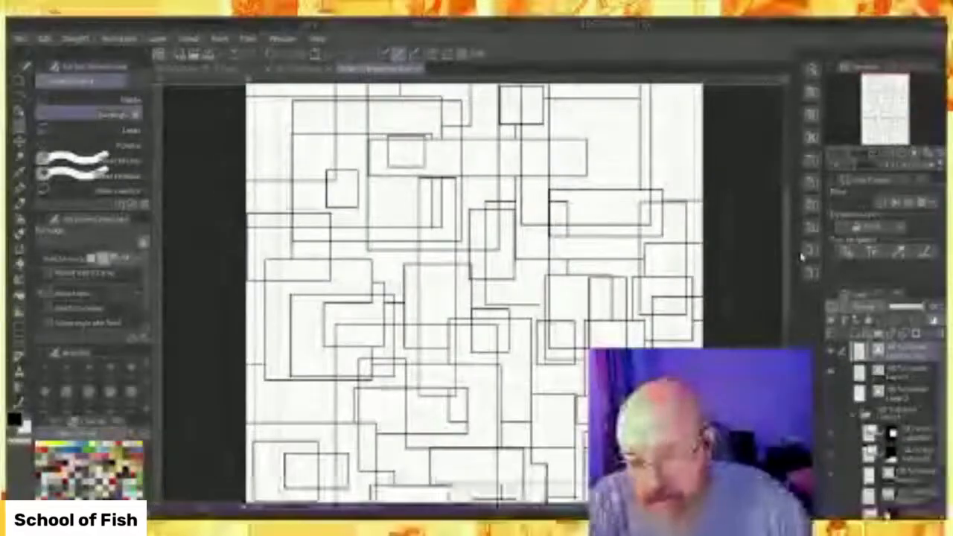
{"action": "left_click", "coordinate": [21, 244]}
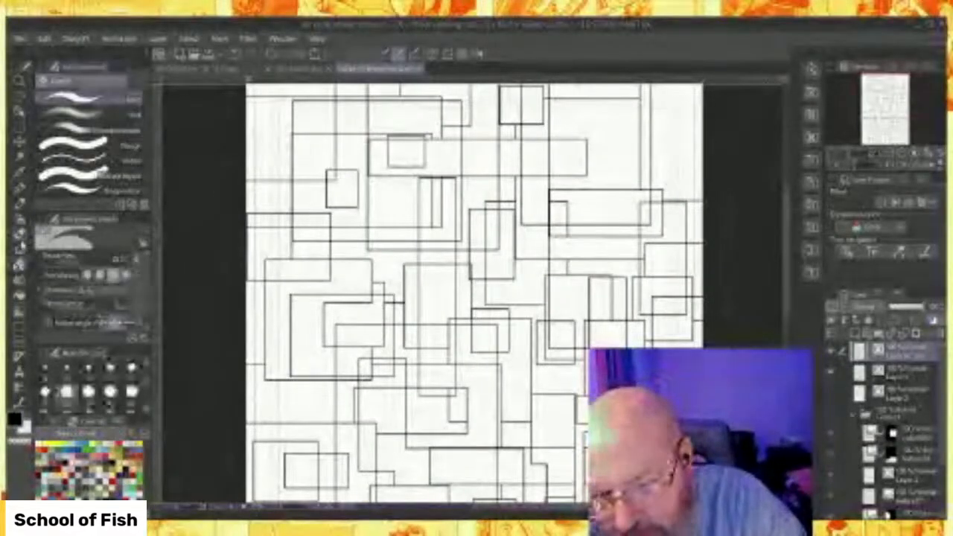
{"action": "left_click_drag", "start_coordinate": [786, 237], "coordinate": [786, 225]}
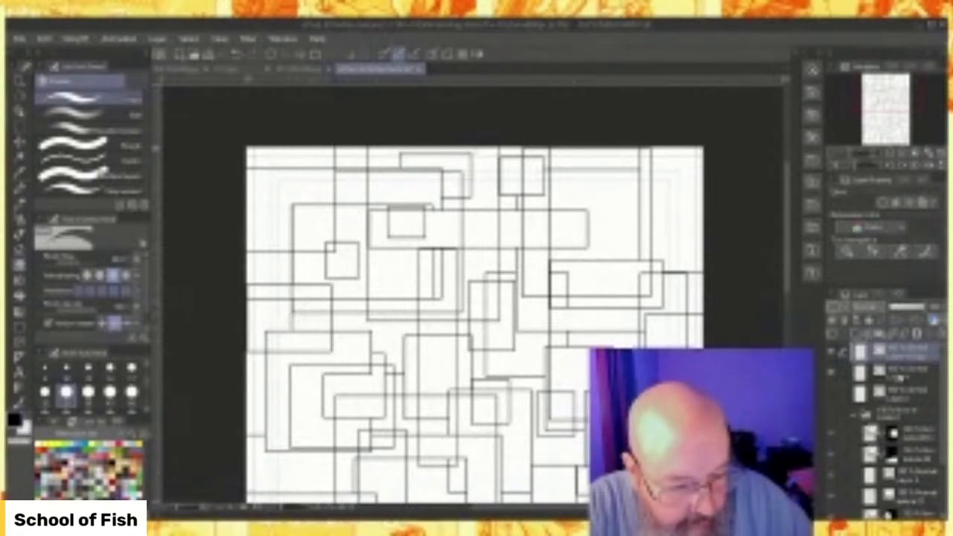
{"action": "left_click", "coordinate": [902, 371]}
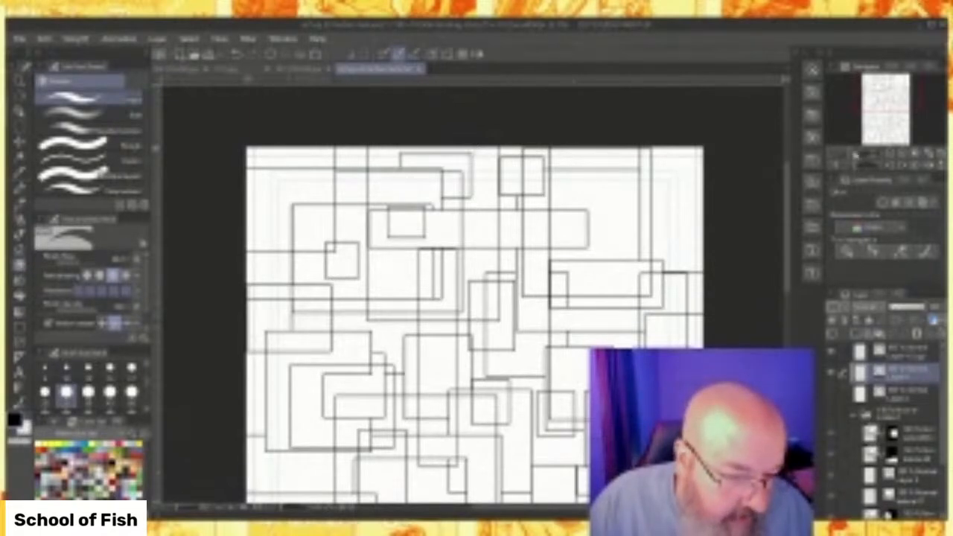
{"action": "left_click", "coordinate": [869, 319]}
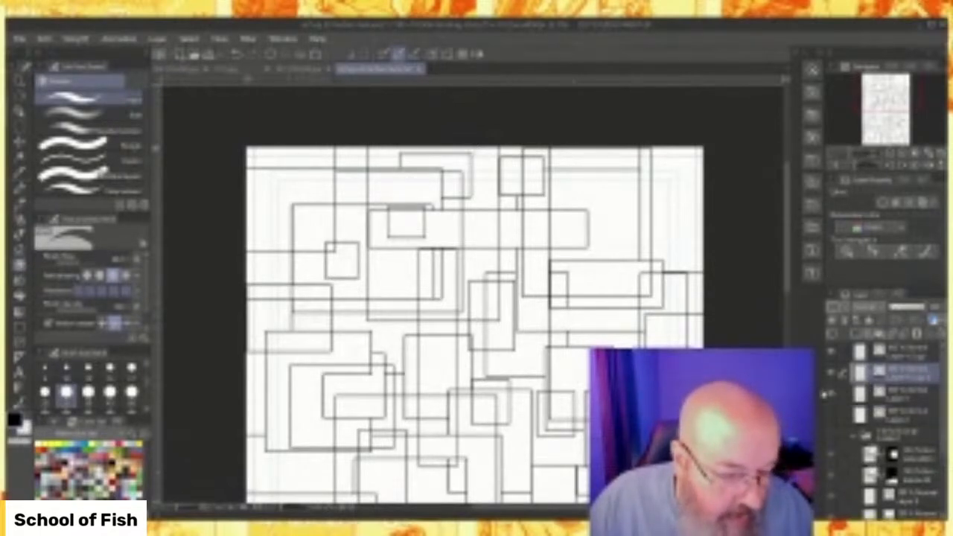
{"action": "left_click", "coordinate": [922, 356]}
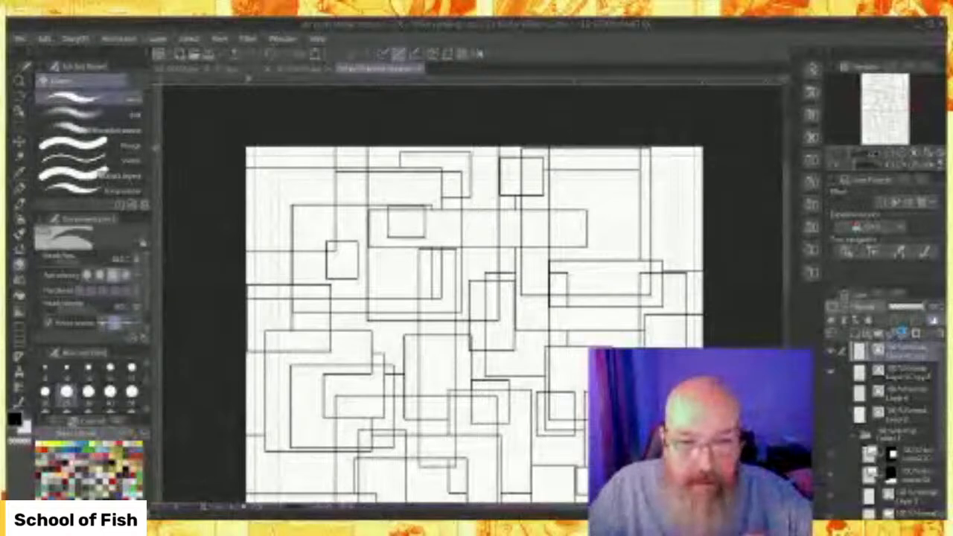
{"action": "left_click", "coordinate": [903, 332]}
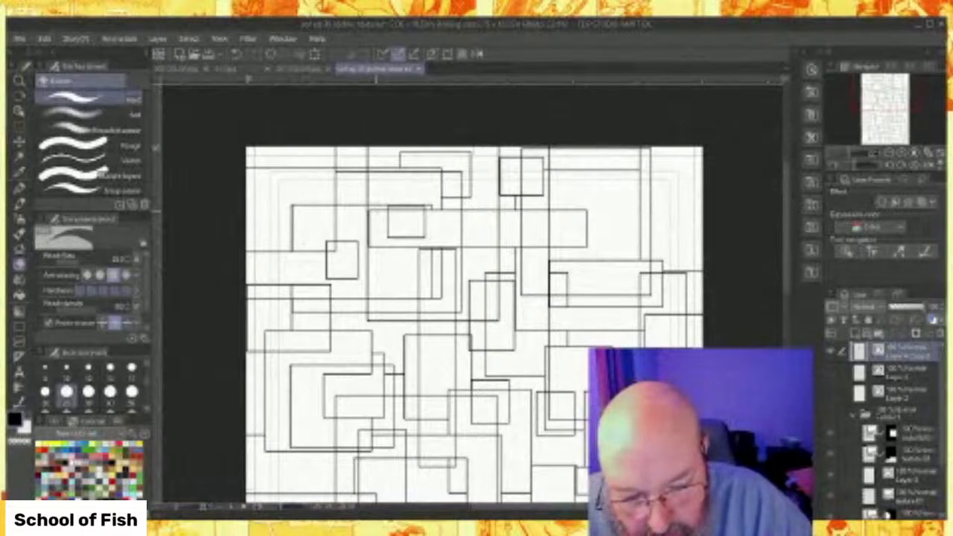
Erase the merged pattern's crossing segments near the page's upper-left edge and around the narrow upright rectangles below the small square.
{"action": "left_click_drag", "start_coordinate": [377, 204], "coordinate": [383, 256]}
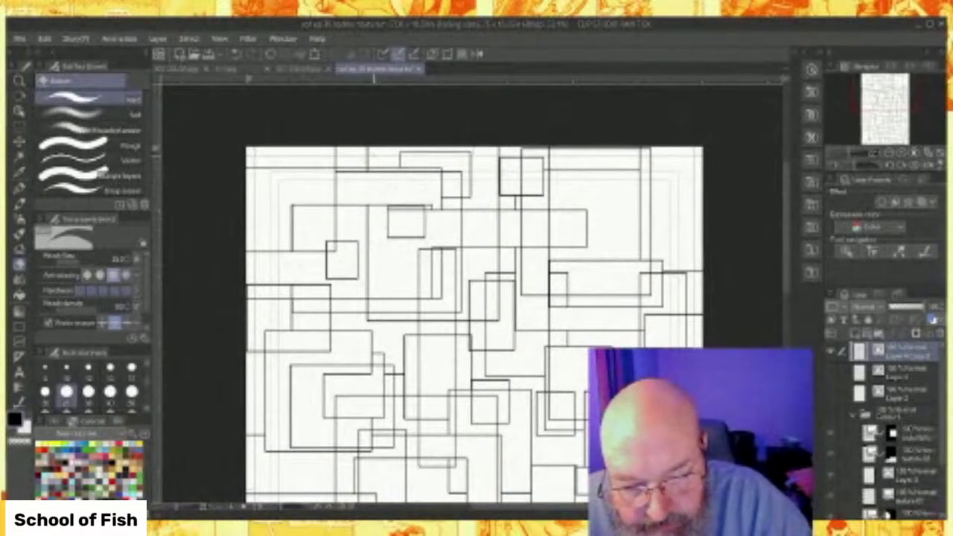
{"action": "mouse_move", "coordinate": [367, 149]}
{"action": "left_mouse_down"}
{"action": "mouse_move", "coordinate": [367, 170]}
{"action": "mouse_move", "coordinate": [440, 171]}
{"action": "left_mouse_up"}
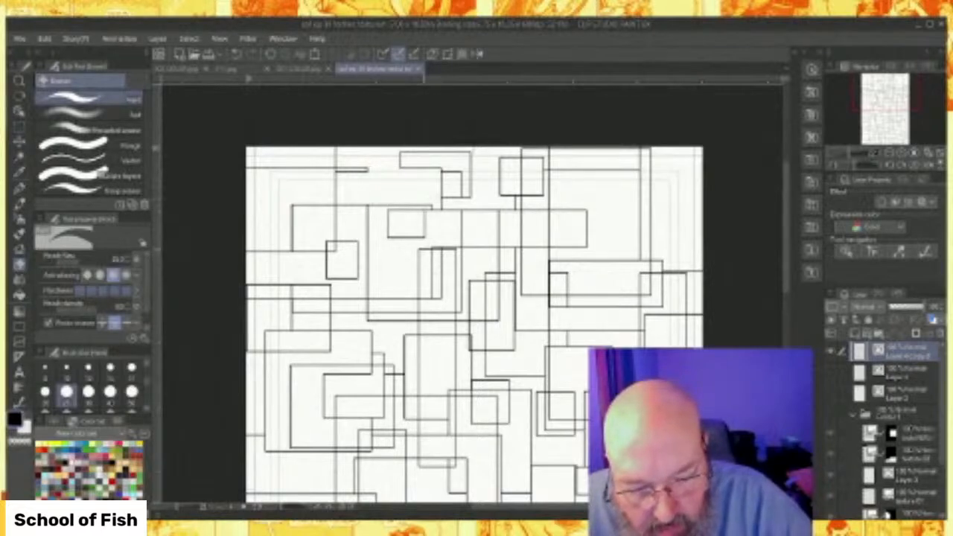
{"action": "left_click_drag", "start_coordinate": [420, 297], "coordinate": [420, 248]}
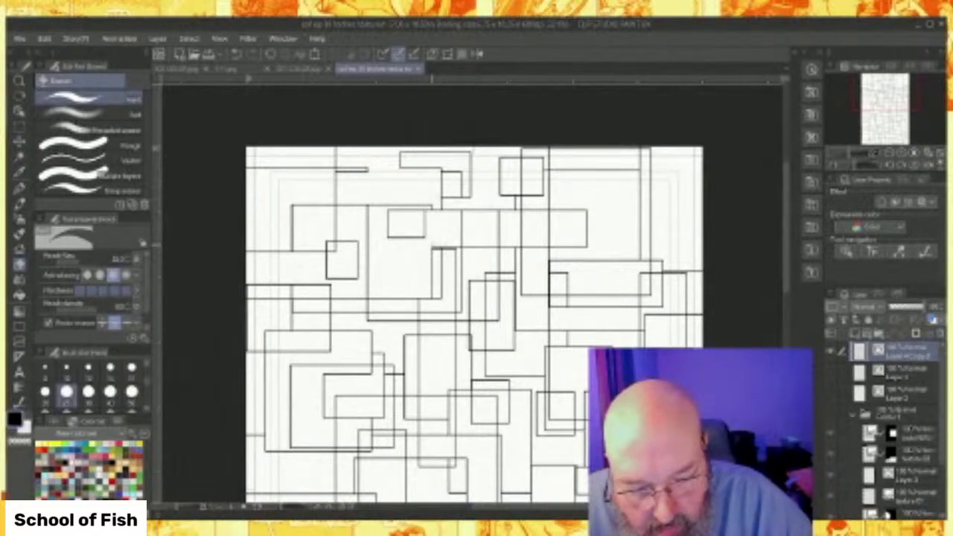
{"action": "left_click_drag", "start_coordinate": [445, 298], "coordinate": [449, 252]}
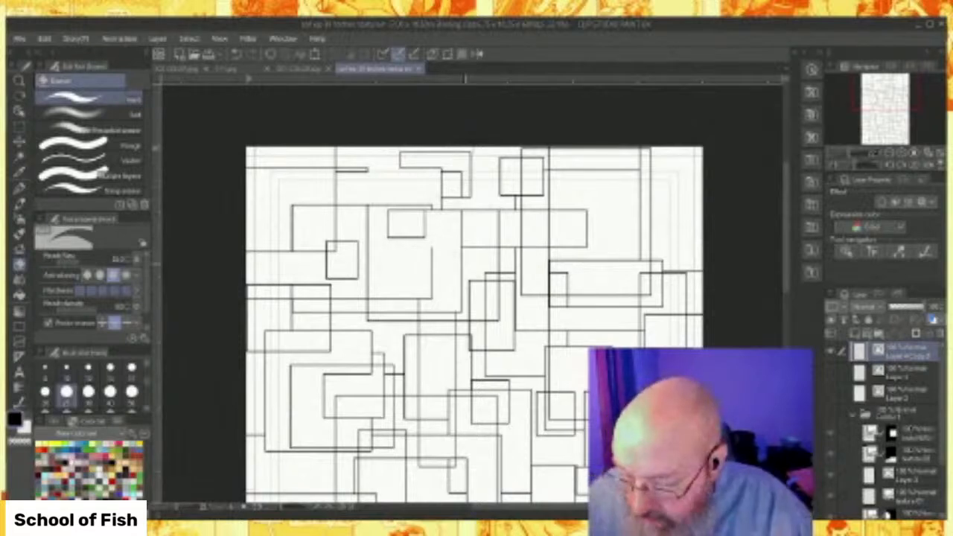
{"action": "key", "text": "ctrl+z"}
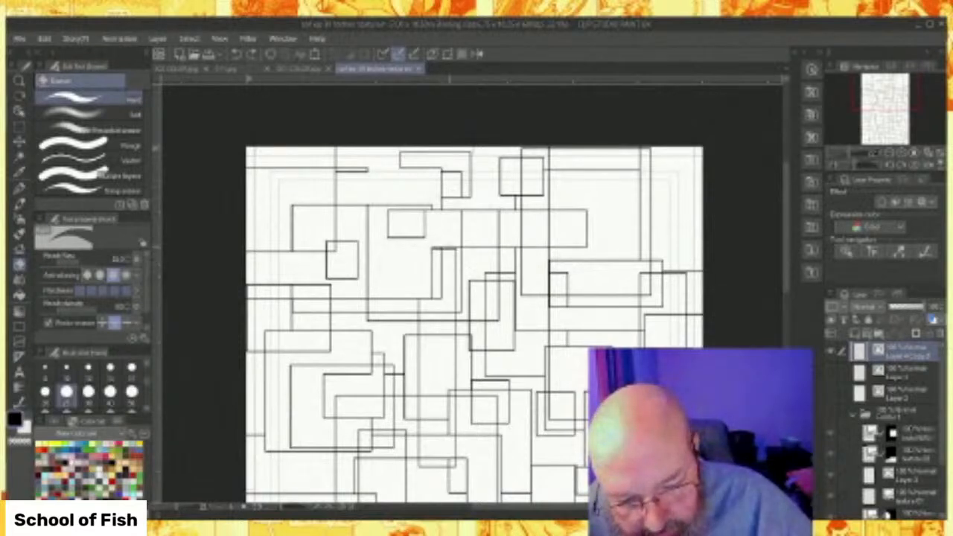
{"action": "left_click_drag", "start_coordinate": [448, 249], "coordinate": [448, 282]}
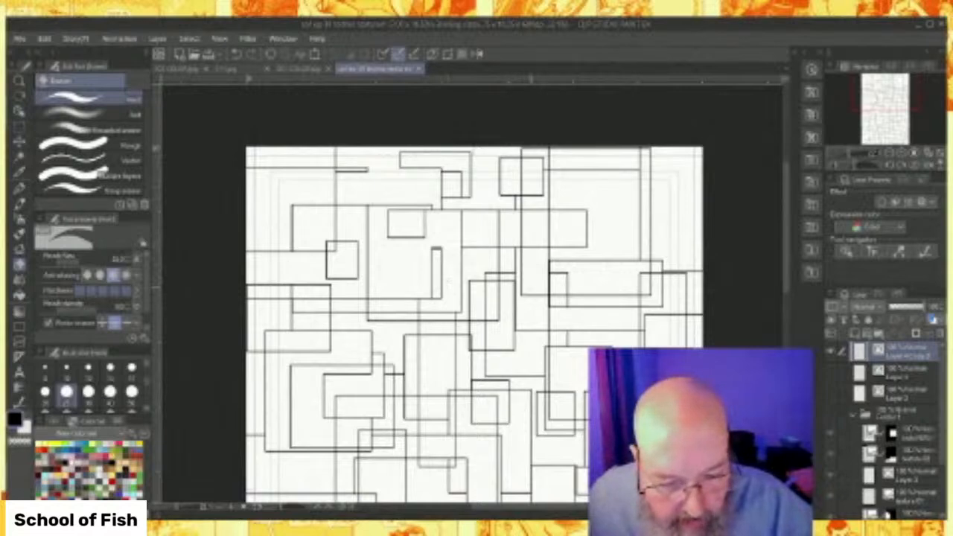
Erase overlapping line segments from the rectangle pattern in the upper half of the page using the vector eraser.
{"action": "left_click_drag", "start_coordinate": [531, 286], "coordinate": [525, 301]}
{"action": "left_click_drag", "start_coordinate": [467, 342], "coordinate": [473, 344]}
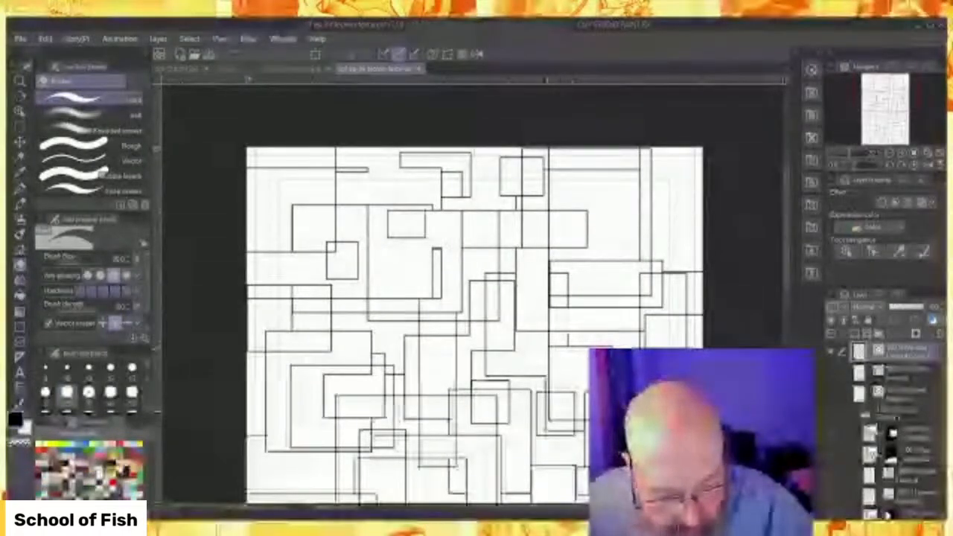
{"action": "left_click_drag", "start_coordinate": [547, 414], "coordinate": [562, 428]}
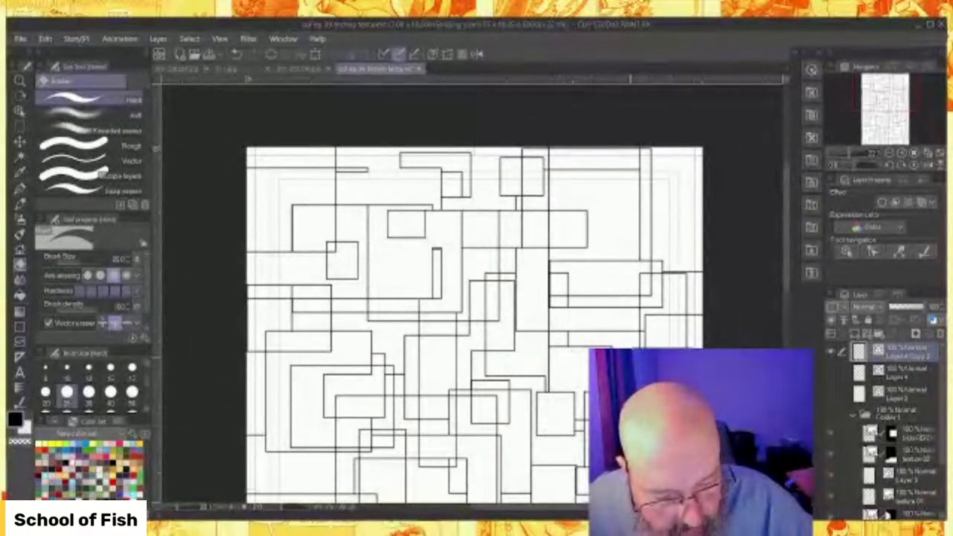
{"action": "left_click_drag", "start_coordinate": [646, 337], "coordinate": [654, 338]}
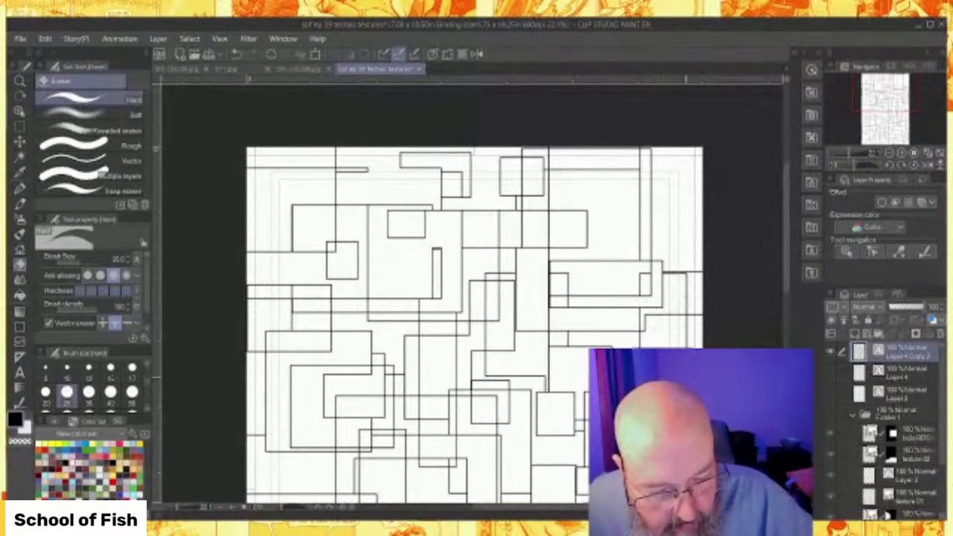
Erase crossing line segments between the overlapping rectangles around the middle of the page.
{"action": "left_click_drag", "start_coordinate": [786, 281], "coordinate": [785, 320]}
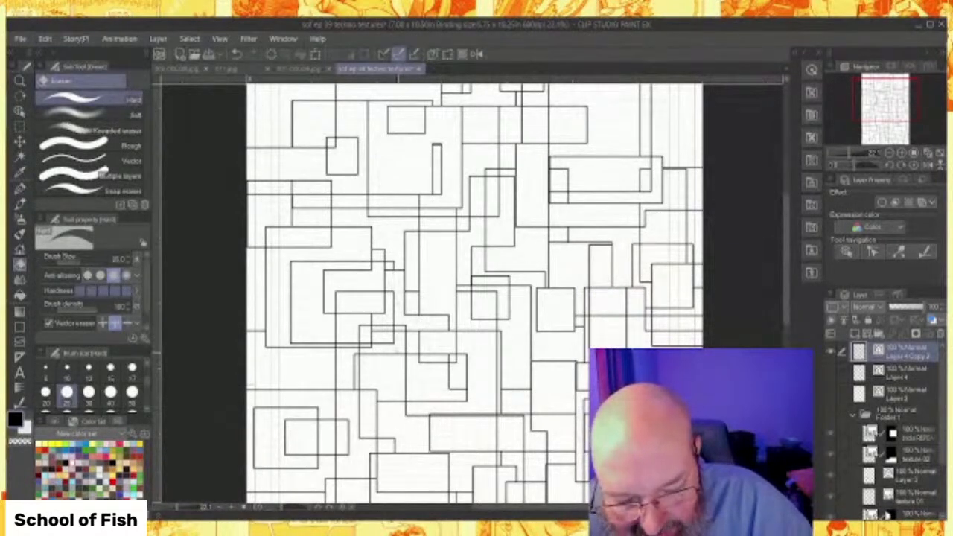
{"action": "left_click_drag", "start_coordinate": [350, 368], "coordinate": [365, 373]}
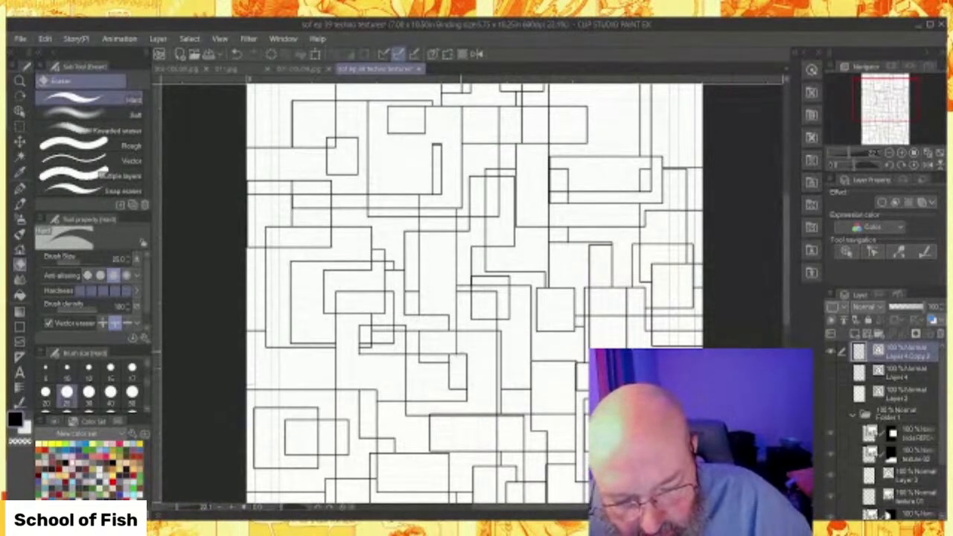
{"action": "left_click_drag", "start_coordinate": [498, 361], "coordinate": [511, 348]}
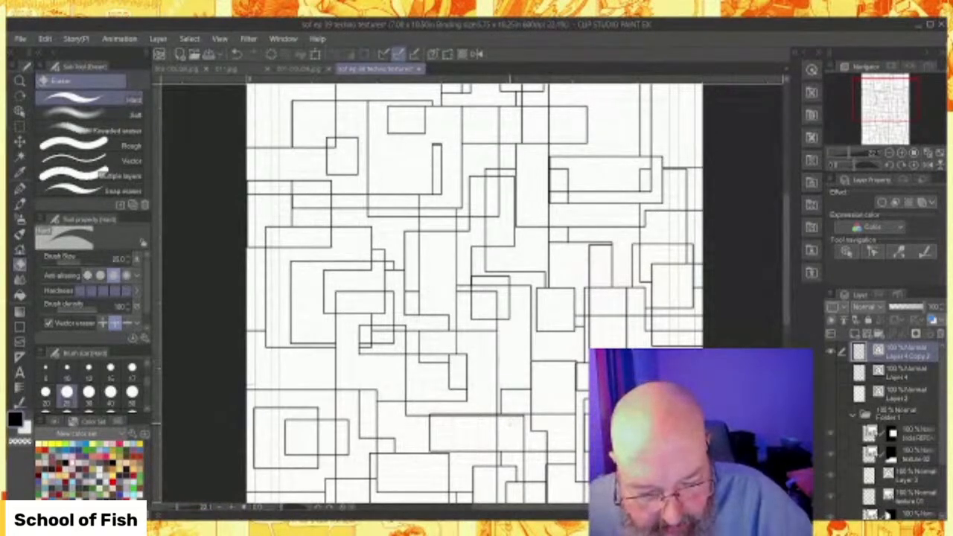
{"action": "left_click_drag", "start_coordinate": [516, 432], "coordinate": [529, 425]}
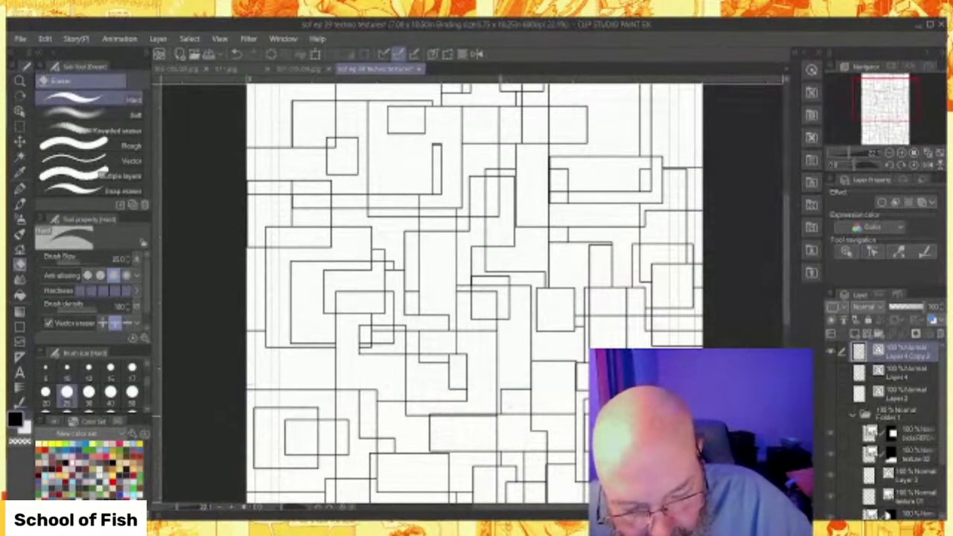
{"action": "left_click_drag", "start_coordinate": [470, 421], "coordinate": [467, 414]}
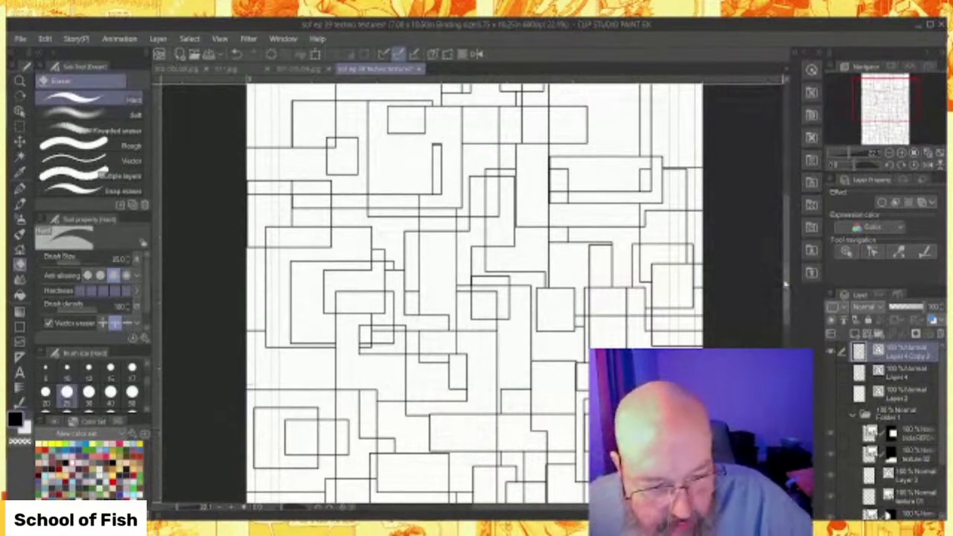
Clear away remaining overlapping line segments down through the lower half of the page.
{"action": "scroll", "coordinate": [474, 291], "scroll_direction": "down", "scroll_amount": 3}
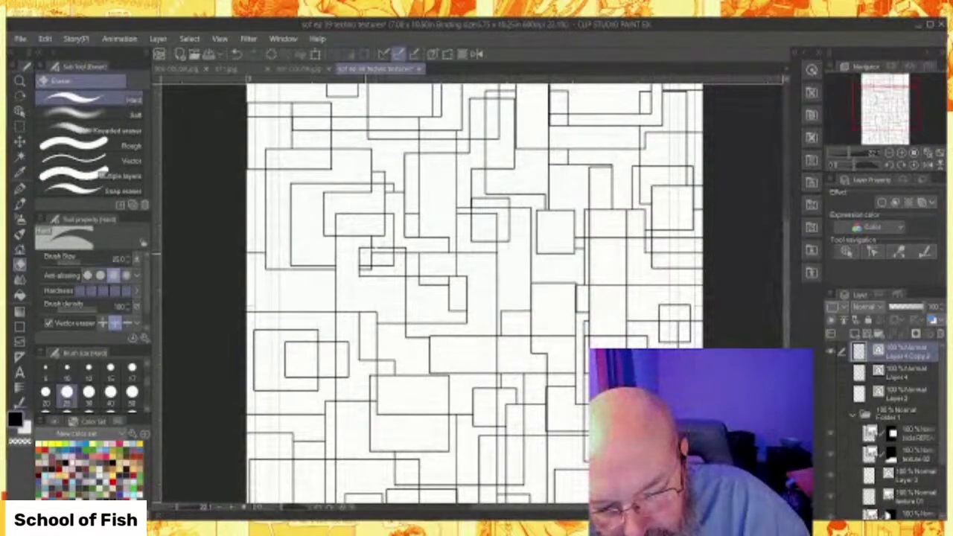
{"action": "left_click_drag", "start_coordinate": [365, 265], "coordinate": [366, 272]}
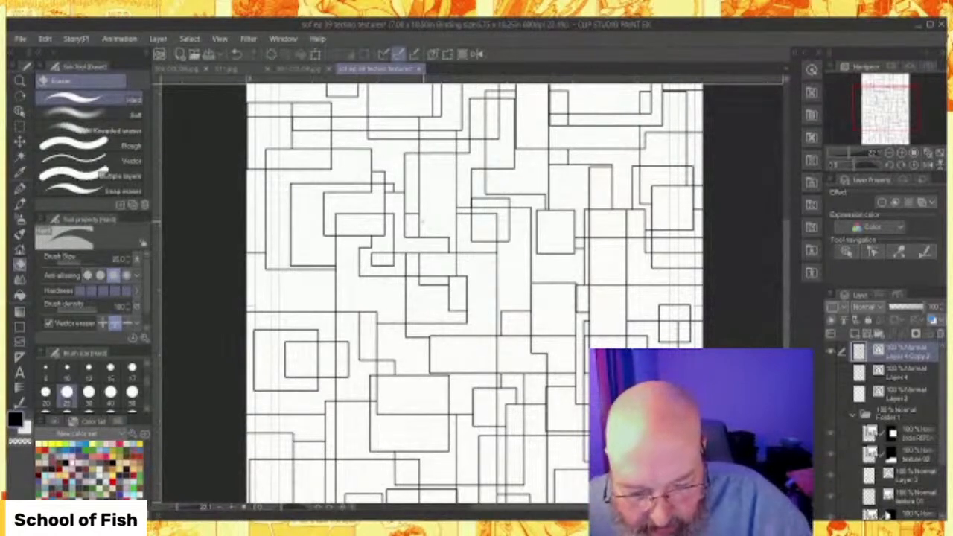
{"action": "scroll", "coordinate": [789, 341], "scroll_direction": "down", "scroll_amount": 2}
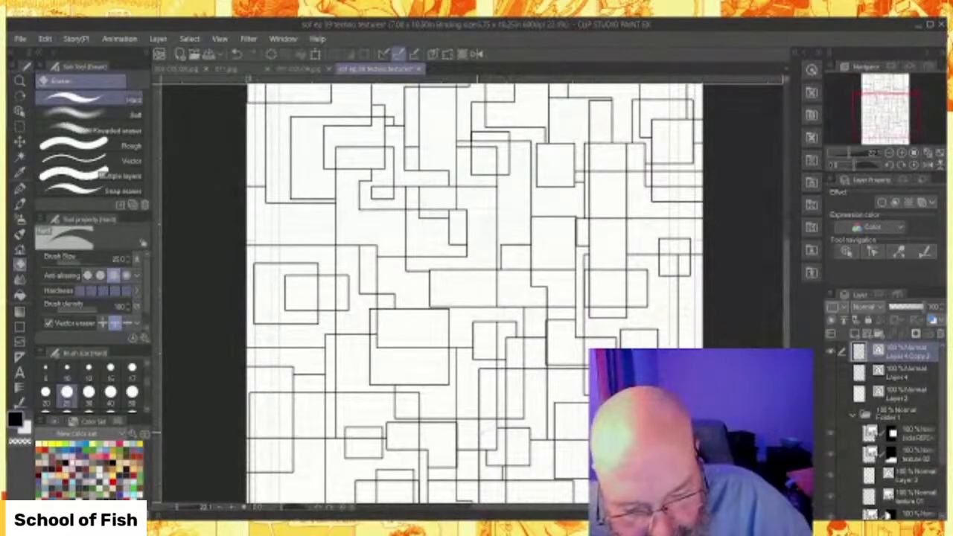
{"action": "scroll", "coordinate": [477, 298], "scroll_direction": "down", "scroll_amount": 3}
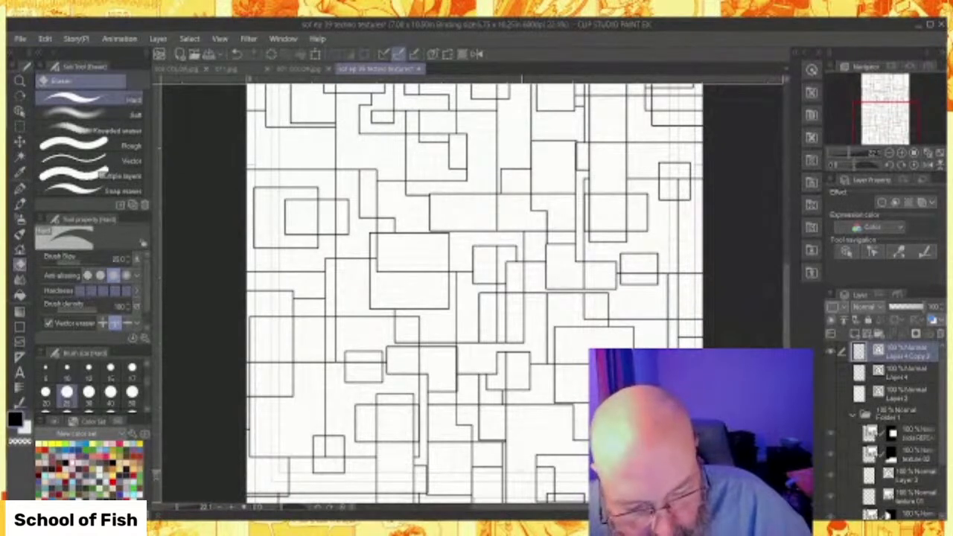
{"action": "scroll", "coordinate": [784, 325], "scroll_direction": "down", "scroll_amount": 5}
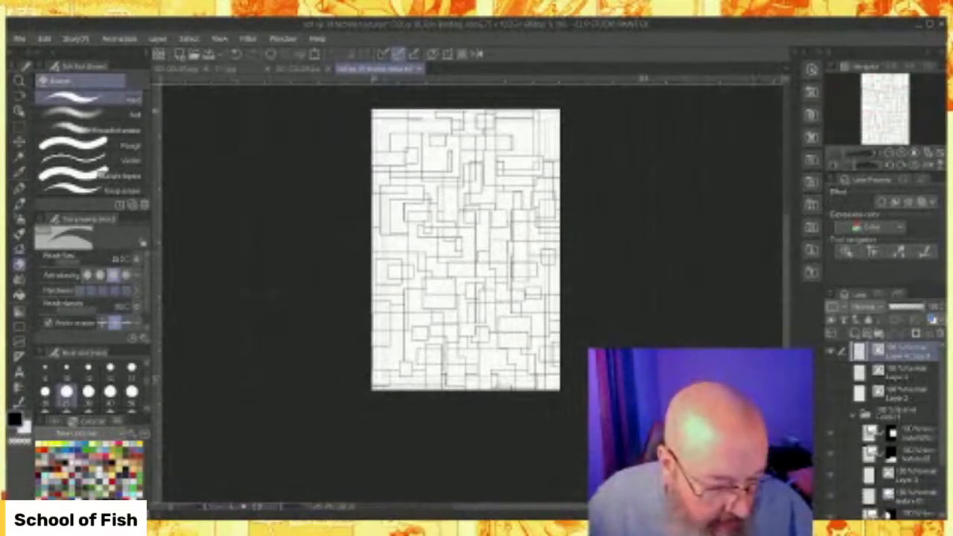
Hide the Paper layer and Layer 4 Copy 2, and show Layer 4 on its own.
{"action": "scroll", "coordinate": [900, 475], "scroll_direction": "down", "scroll_amount": 3}
{"action": "left_click", "coordinate": [830, 511]}
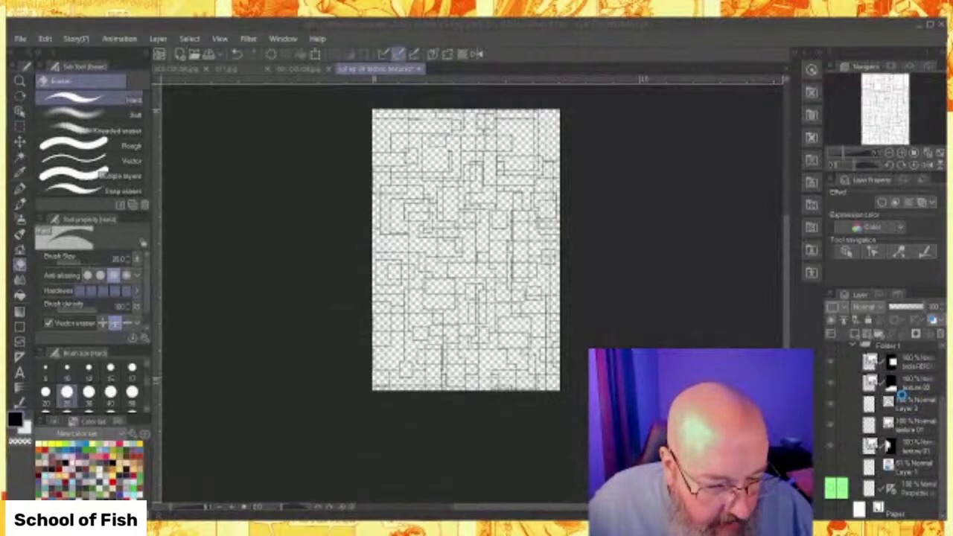
{"action": "scroll", "coordinate": [899, 396], "scroll_direction": "up", "scroll_amount": 3}
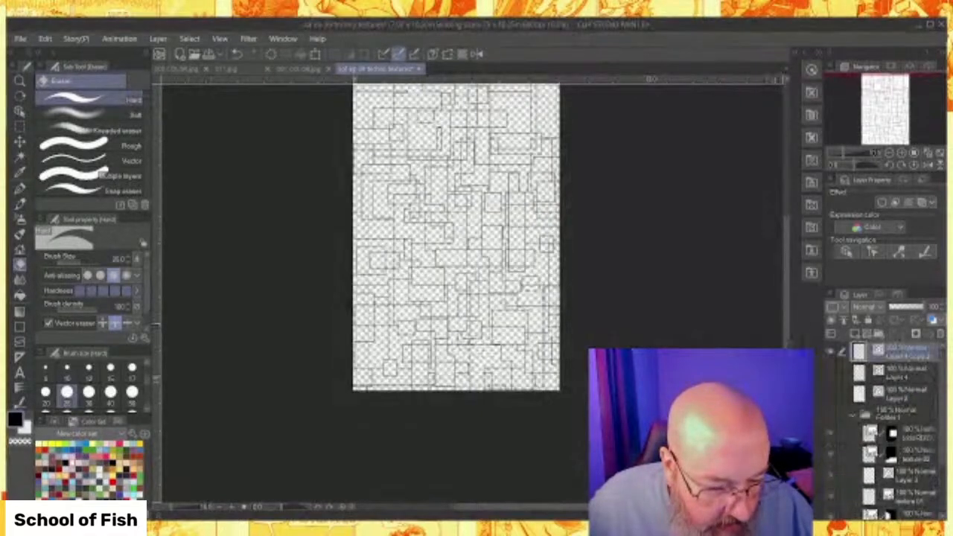
{"action": "left_click", "coordinate": [831, 352]}
{"action": "left_click", "coordinate": [831, 373]}
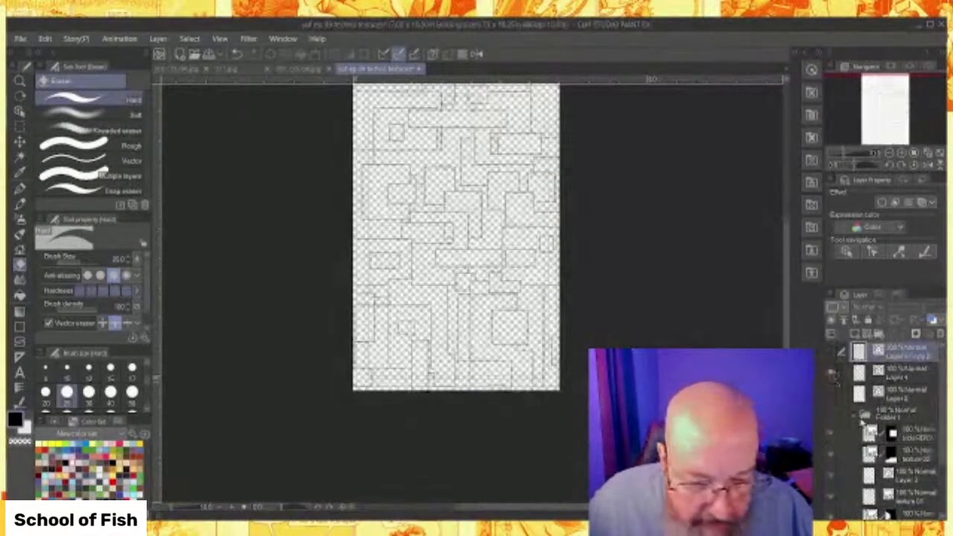
{"action": "scroll", "coordinate": [715, 330], "scroll_direction": "up", "scroll_amount": 2}
{"action": "scroll", "coordinate": [709, 329], "scroll_direction": "down", "scroll_amount": 3}
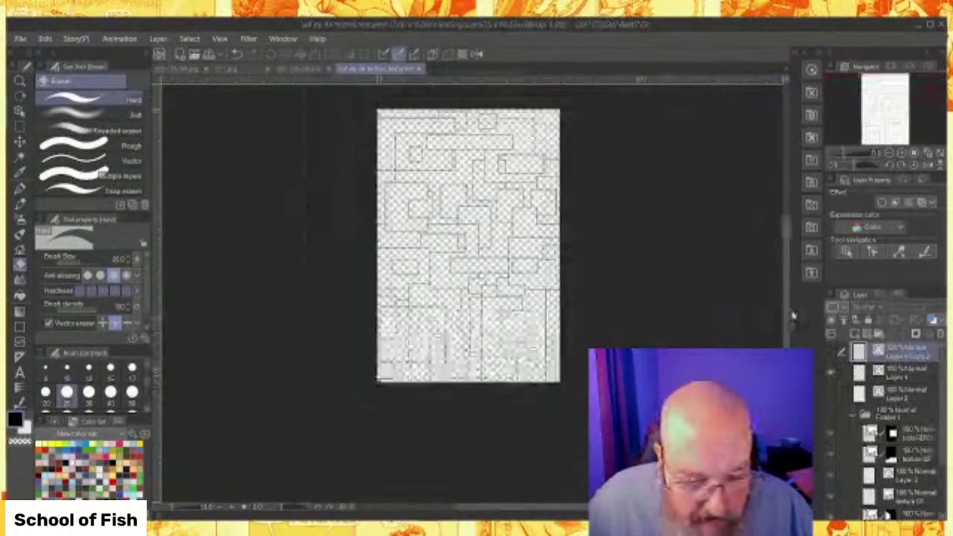
{"action": "left_click_drag", "start_coordinate": [788, 316], "coordinate": [788, 312]}
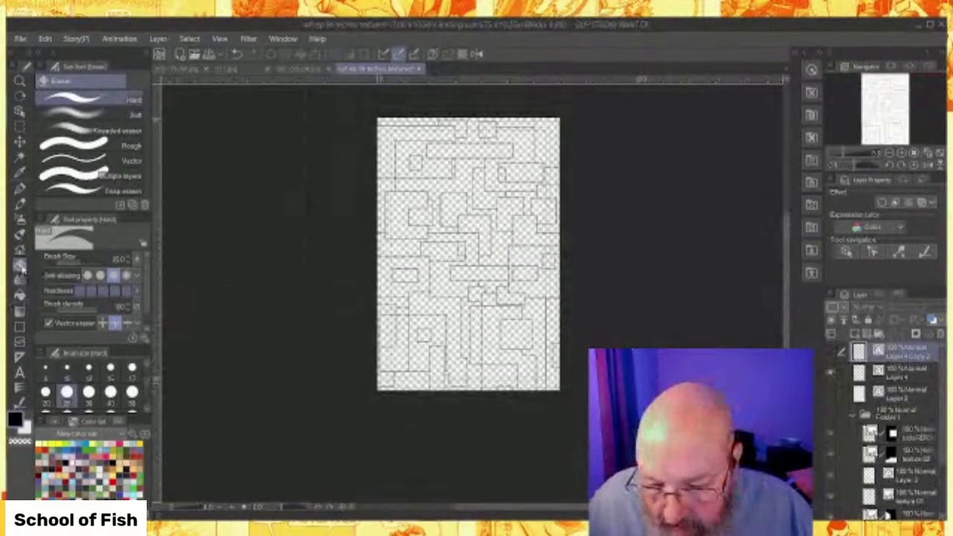
Select all vector lines on Layer 4 with the Object tool and thicken them to a brush size of 32.
{"action": "left_click", "coordinate": [21, 110]}
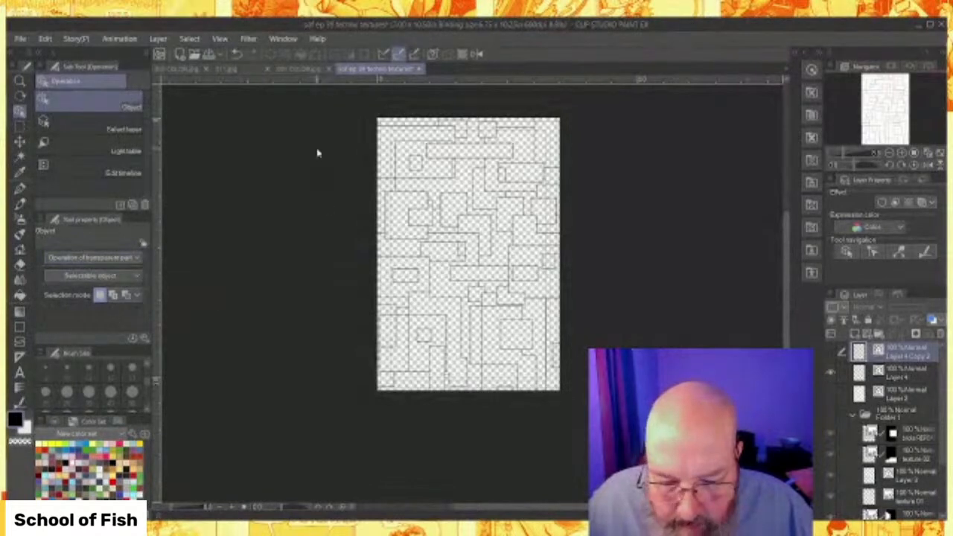
{"action": "left_click", "coordinate": [898, 376]}
{"action": "left_click_drag", "start_coordinate": [313, 93], "coordinate": [648, 460]}
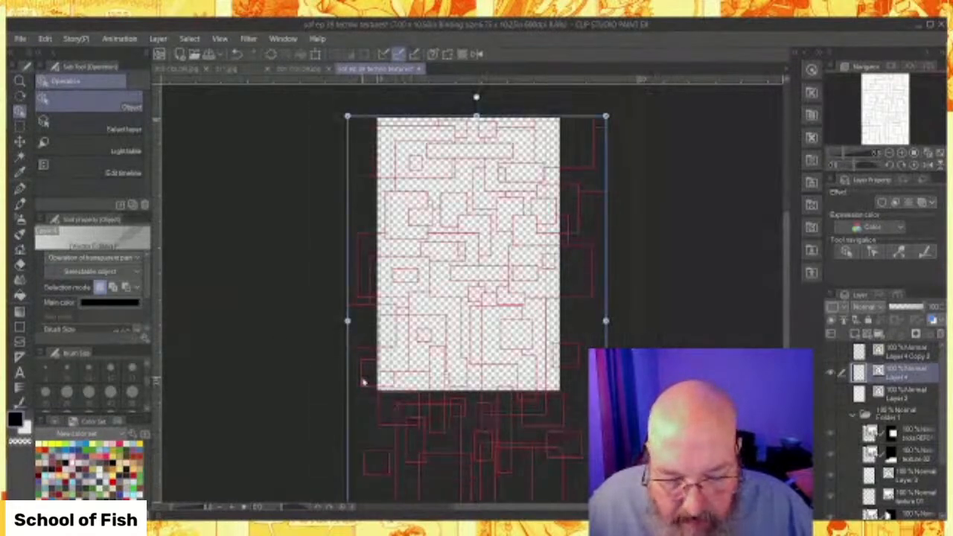
{"action": "scroll", "coordinate": [136, 300], "scroll_direction": "down", "scroll_amount": 2}
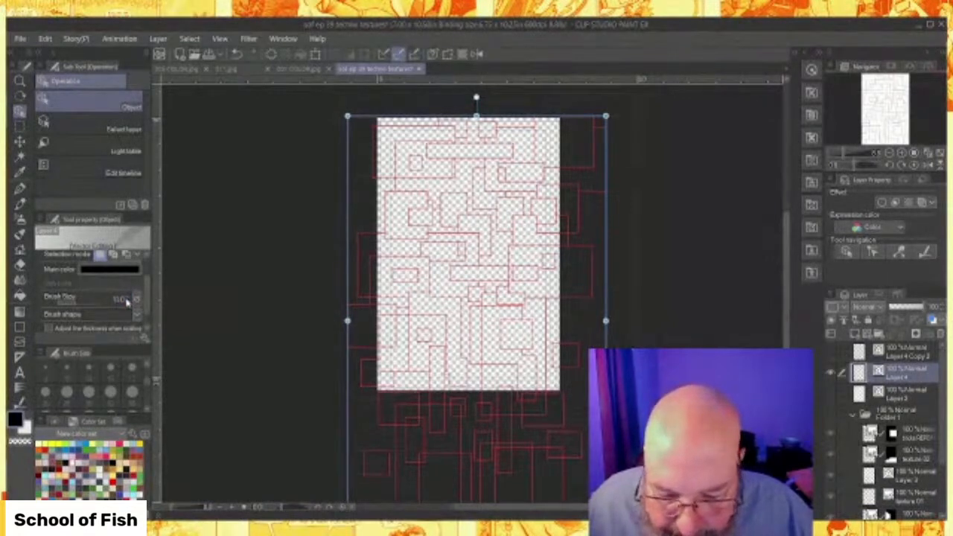
{"action": "left_click", "coordinate": [131, 298]}
{"action": "left_click", "coordinate": [132, 298]}
{"action": "scroll", "coordinate": [439, 305], "scroll_direction": "up", "scroll_amount": 5}
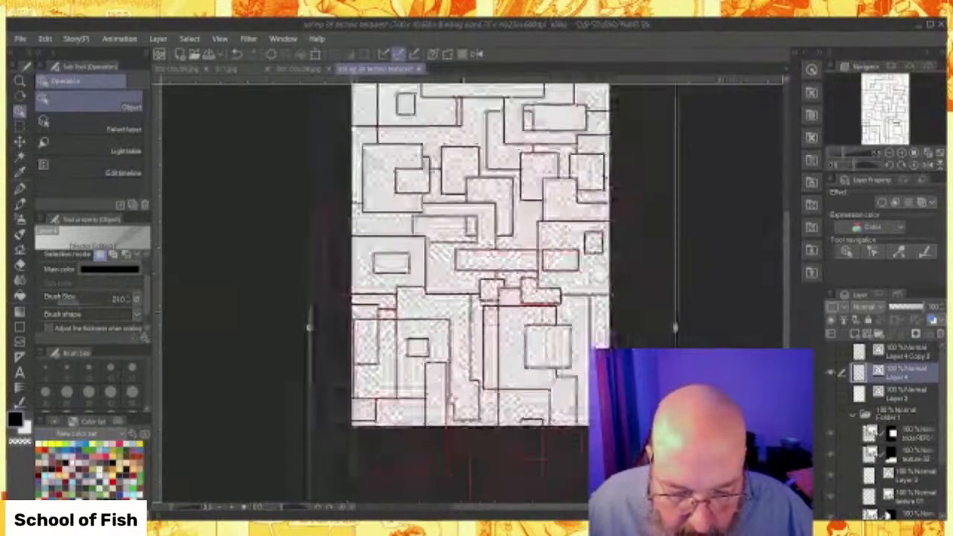
{"action": "scroll", "coordinate": [514, 295], "scroll_direction": "up", "scroll_amount": 1}
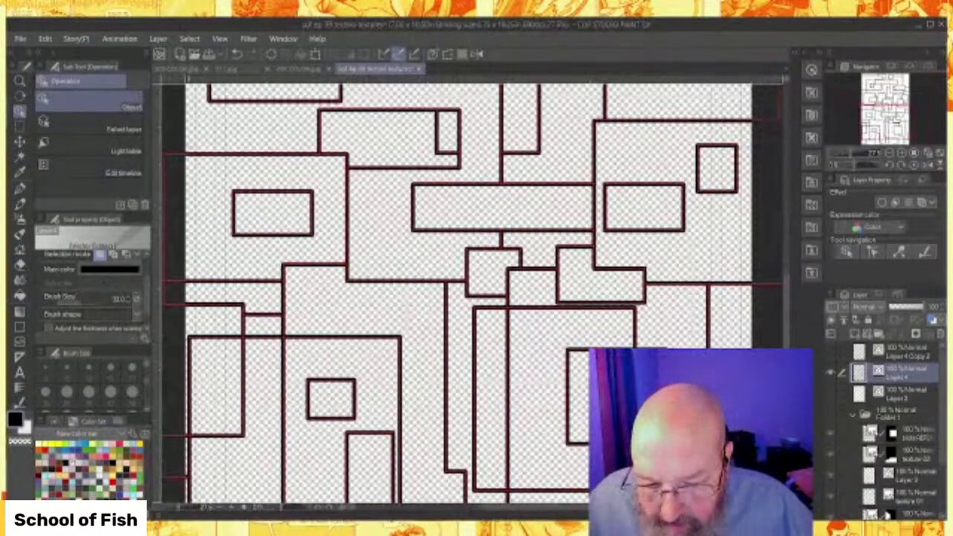
Recolour the selected Layer 4 lines white and add a black border effect to the layer with an edge thickness of 11.
{"action": "key", "text": "x"}
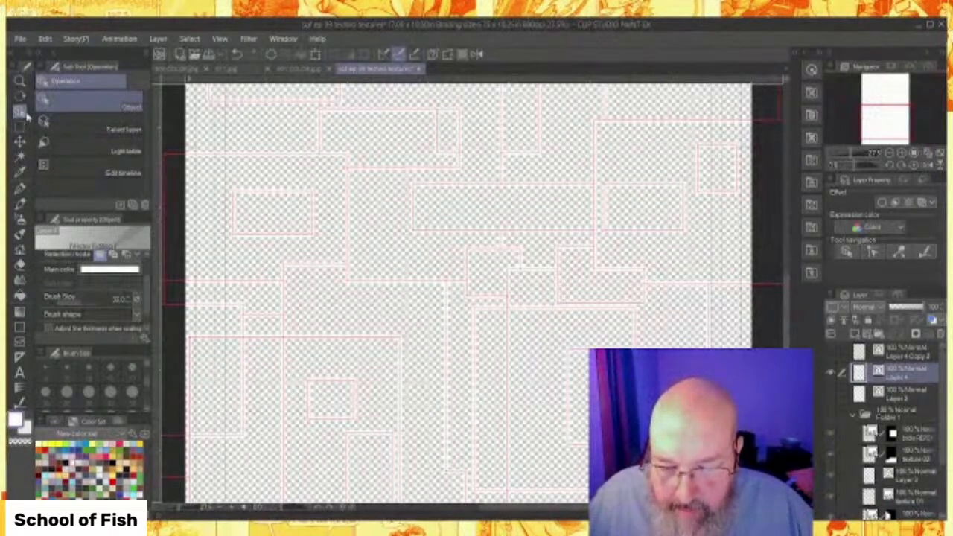
{"action": "left_click", "coordinate": [882, 203]}
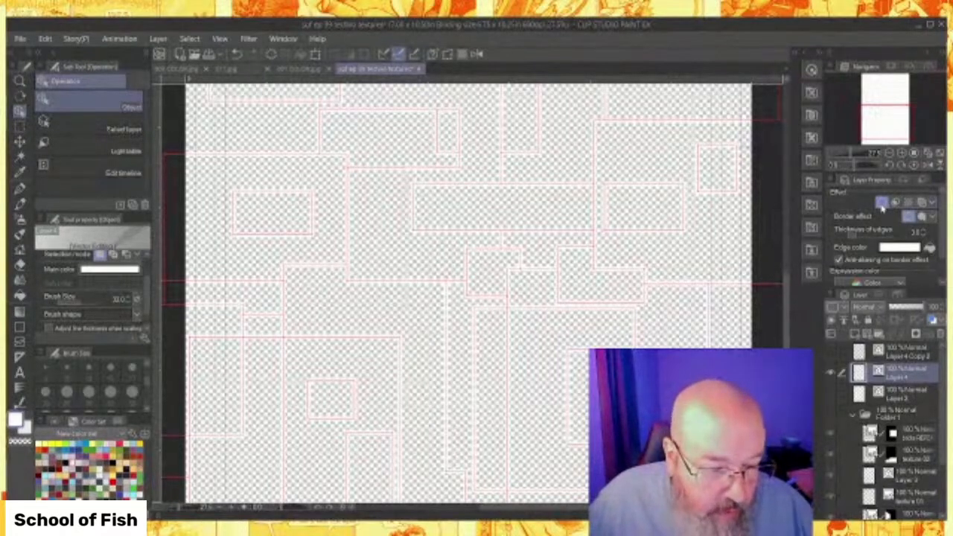
{"action": "left_click", "coordinate": [894, 250]}
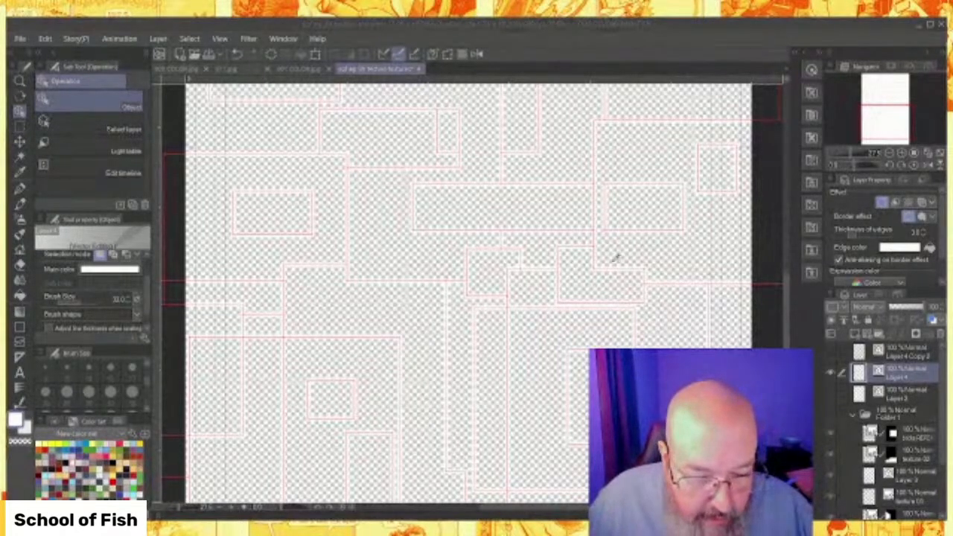
{"action": "left_click", "coordinate": [800, 153]}
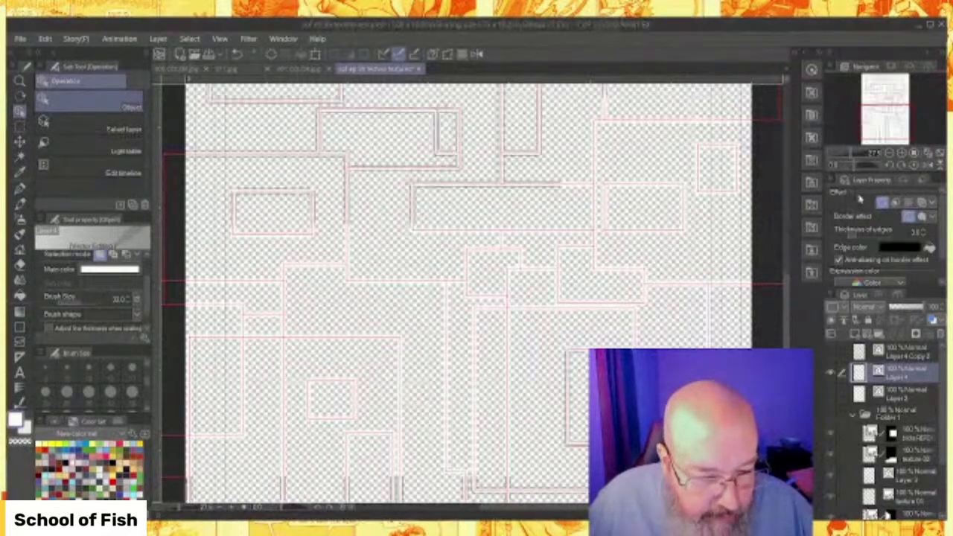
{"action": "left_click", "coordinate": [924, 236]}
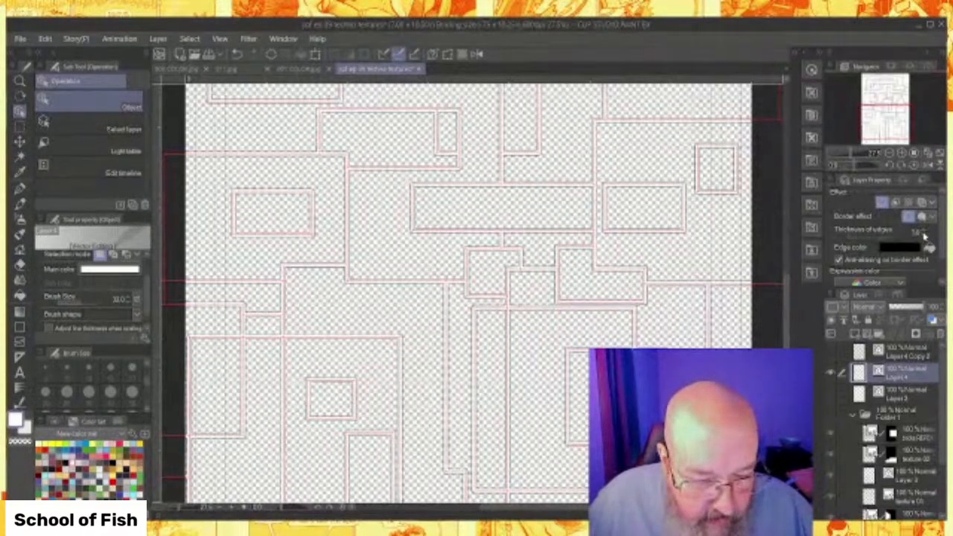
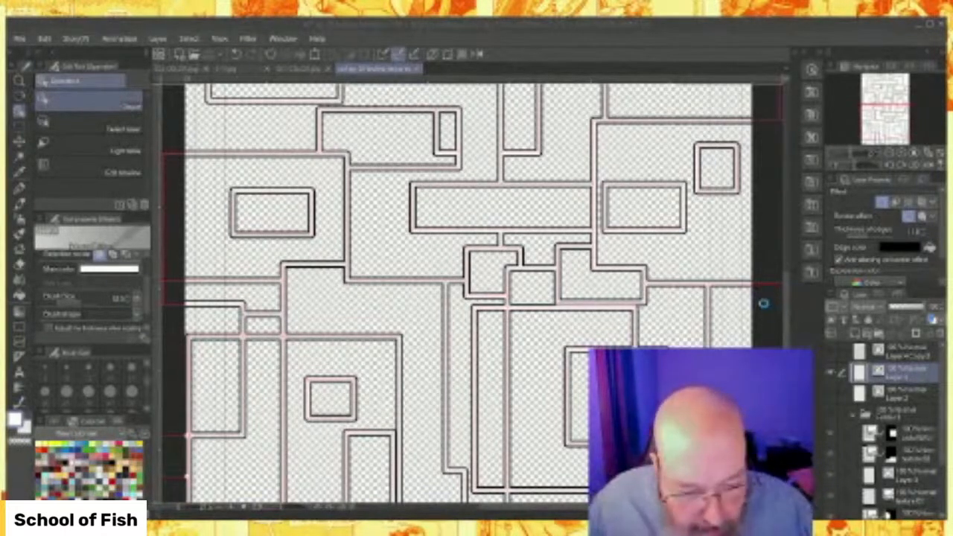
{"action": "scroll", "coordinate": [765, 307], "scroll_direction": "down", "scroll_amount": 1}
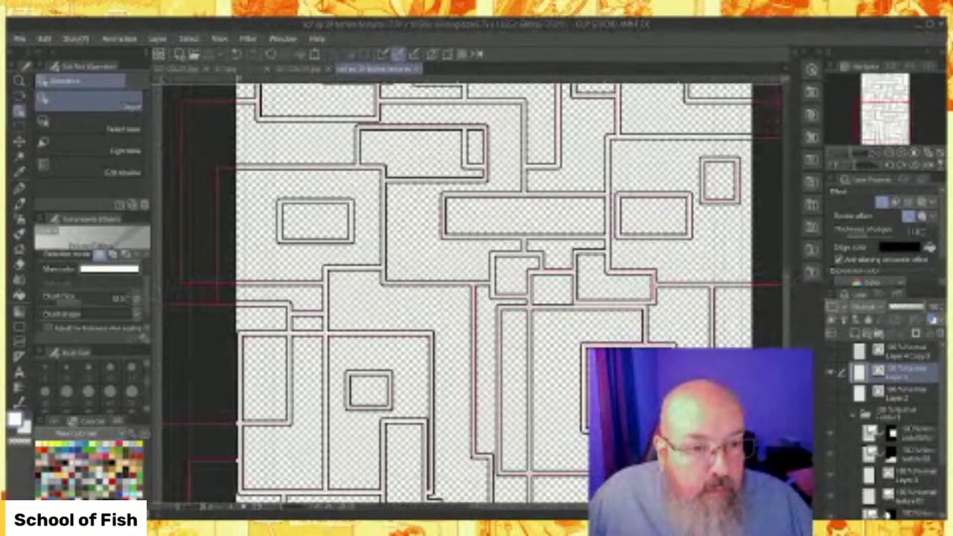
Hide Layer 4, then add a new vector layer and place it outside and directly above Folder 1.
{"action": "left_click", "coordinate": [832, 373]}
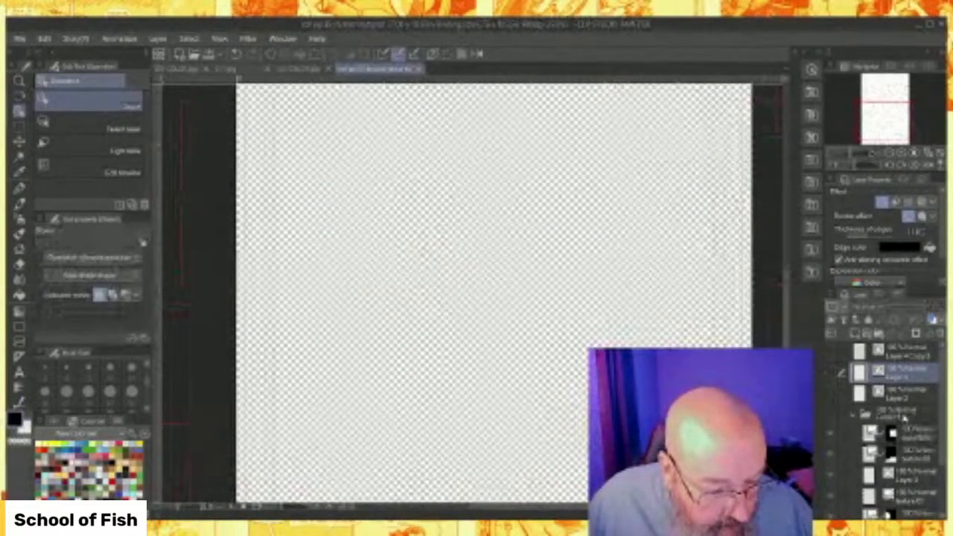
{"action": "left_click", "coordinate": [904, 411]}
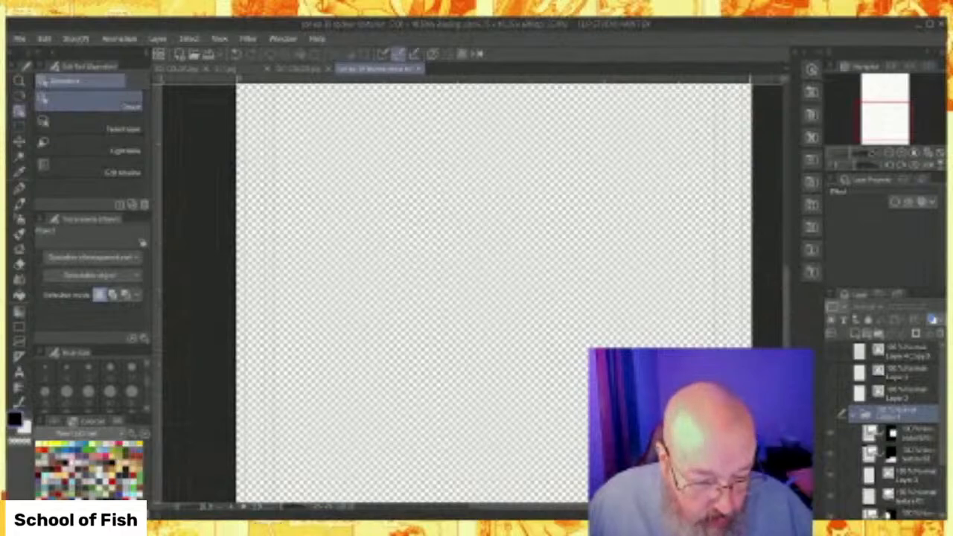
{"action": "scroll", "coordinate": [739, 389], "scroll_direction": "down", "scroll_amount": 2}
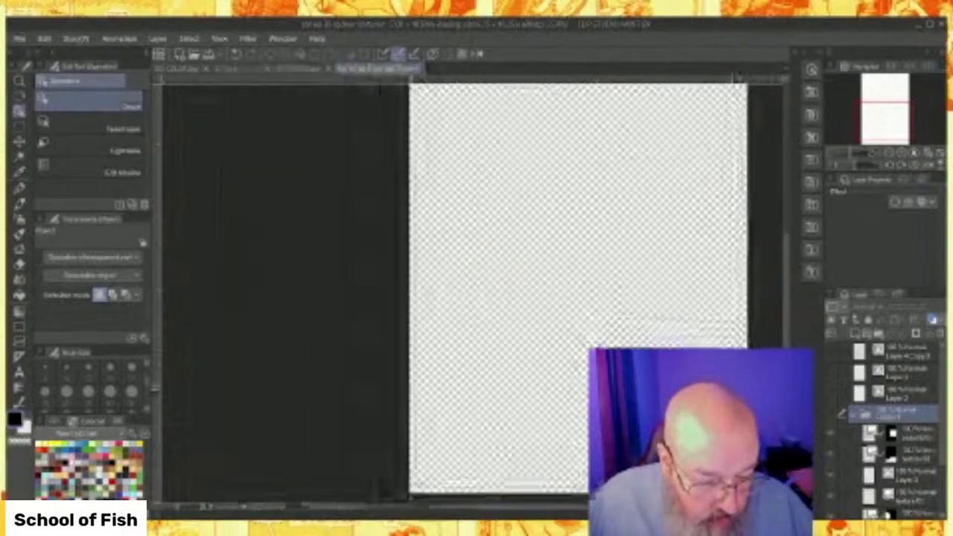
{"action": "left_click", "coordinate": [871, 335]}
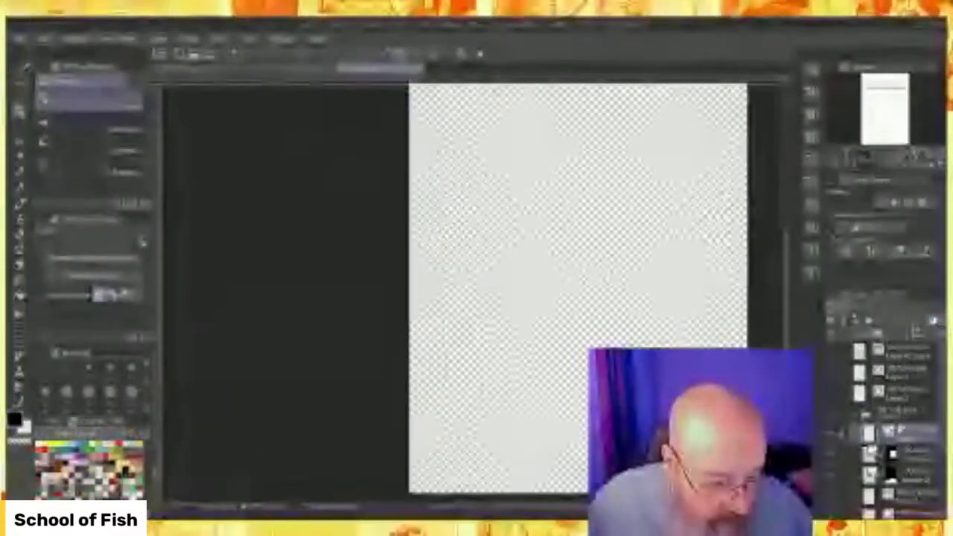
{"action": "left_click_drag", "start_coordinate": [897, 431], "coordinate": [896, 406]}
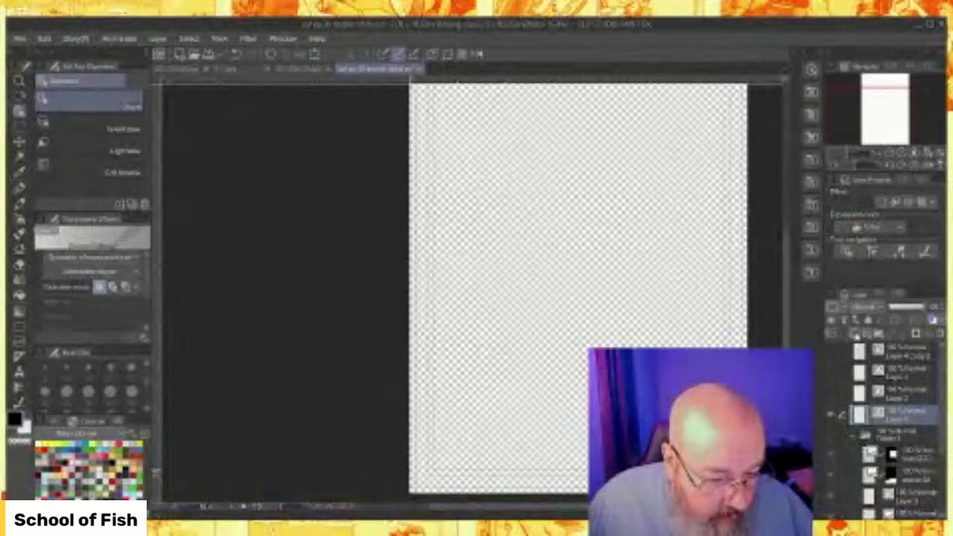
Add a new raster layer directly below Layer 5 and turn on the blue layer color for it.
{"action": "left_click", "coordinate": [854, 334]}
{"action": "left_click_drag", "start_coordinate": [928, 421], "coordinate": [918, 451]}
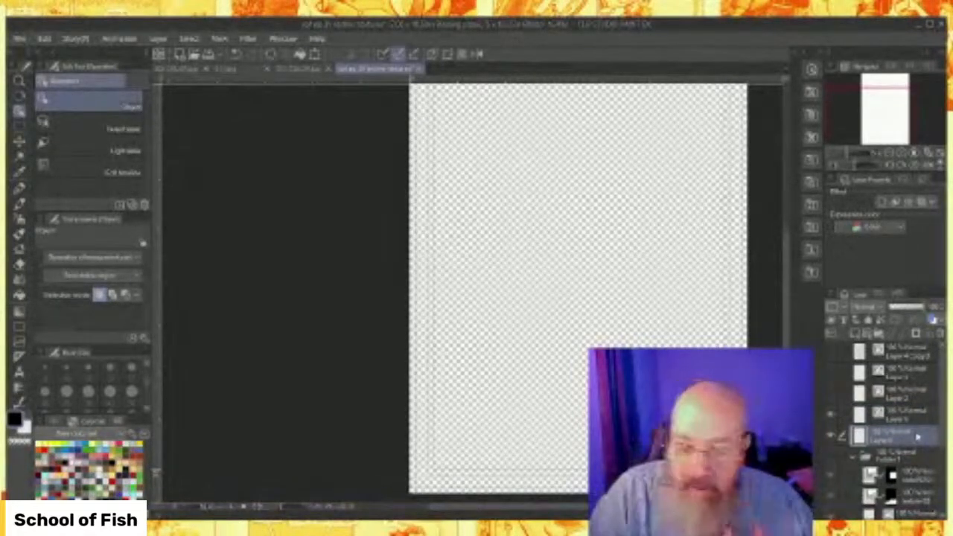
{"action": "left_click", "coordinate": [923, 201]}
Show the Paper layer and choose the Rusty Nib 3 pen for sketching on Layer 6.
{"action": "scroll", "coordinate": [937, 385], "scroll_direction": "down", "scroll_amount": 4}
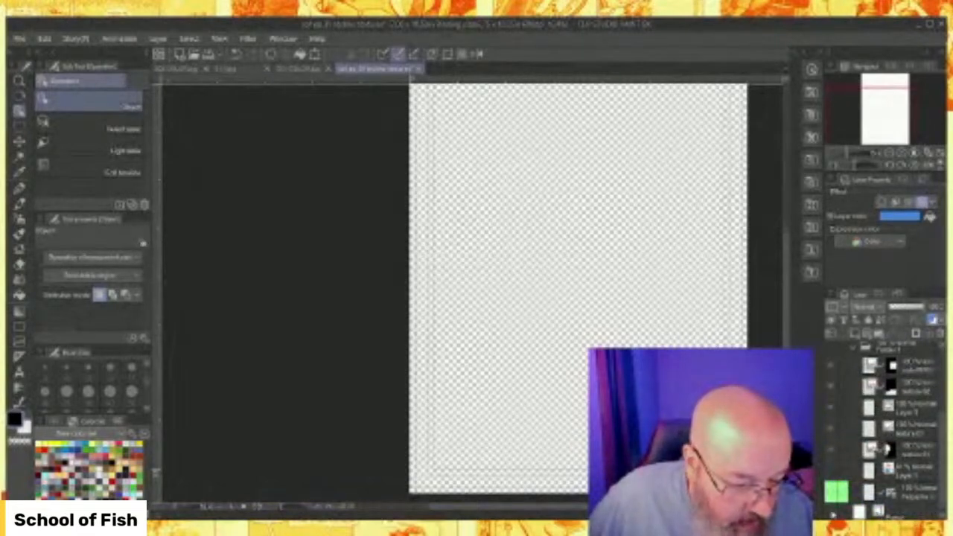
{"action": "left_click", "coordinate": [831, 512]}
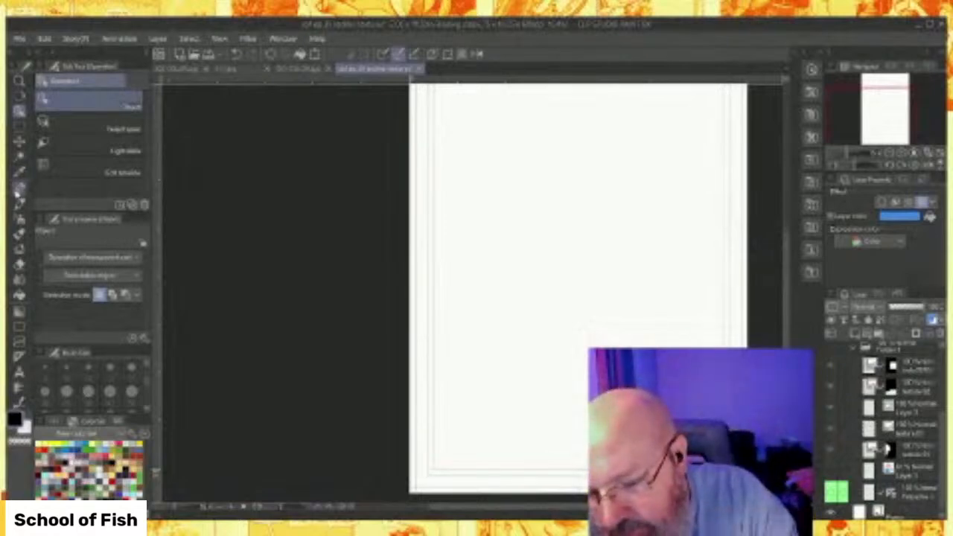
{"action": "left_click", "coordinate": [18, 189]}
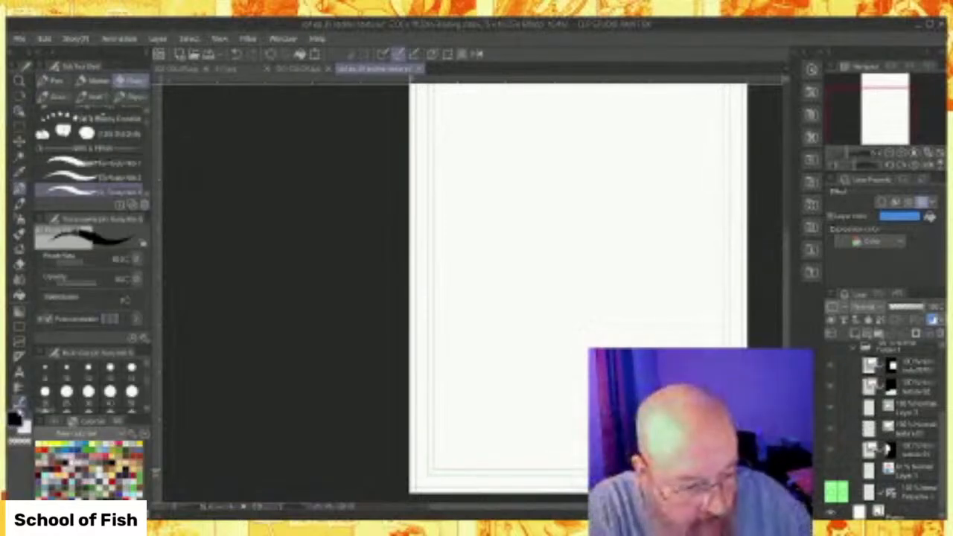
{"action": "left_click_drag", "start_coordinate": [786, 326], "coordinate": [786, 320]}
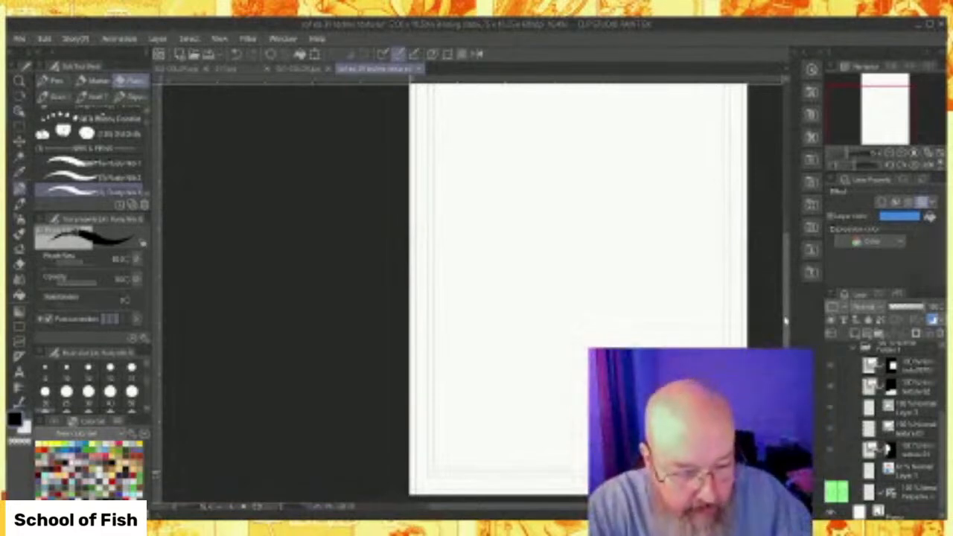
{"action": "scroll", "coordinate": [938, 430], "scroll_direction": "up", "scroll_amount": 5}
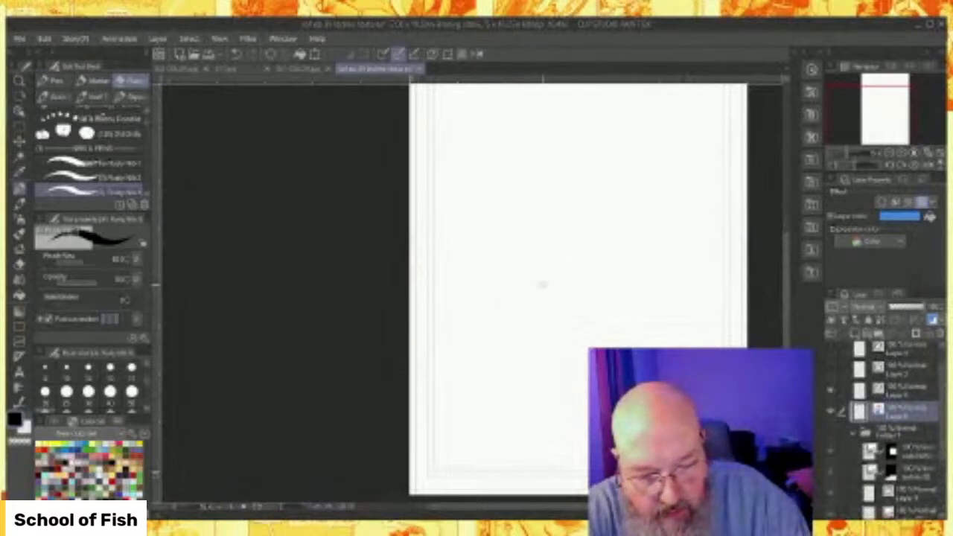
{"action": "left_click_drag", "start_coordinate": [548, 276], "coordinate": [347, 364]}
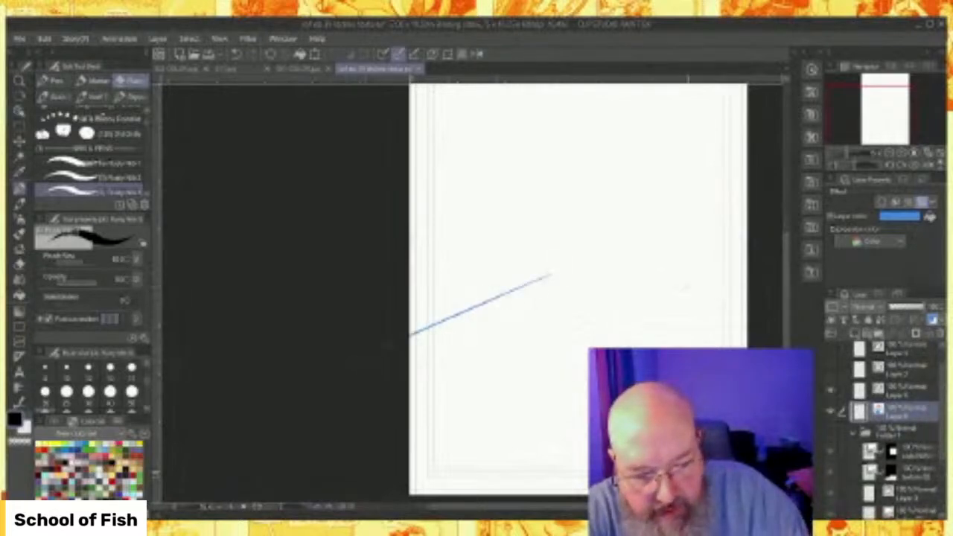
{"action": "left_click_drag", "start_coordinate": [653, 277], "coordinate": [752, 317]}
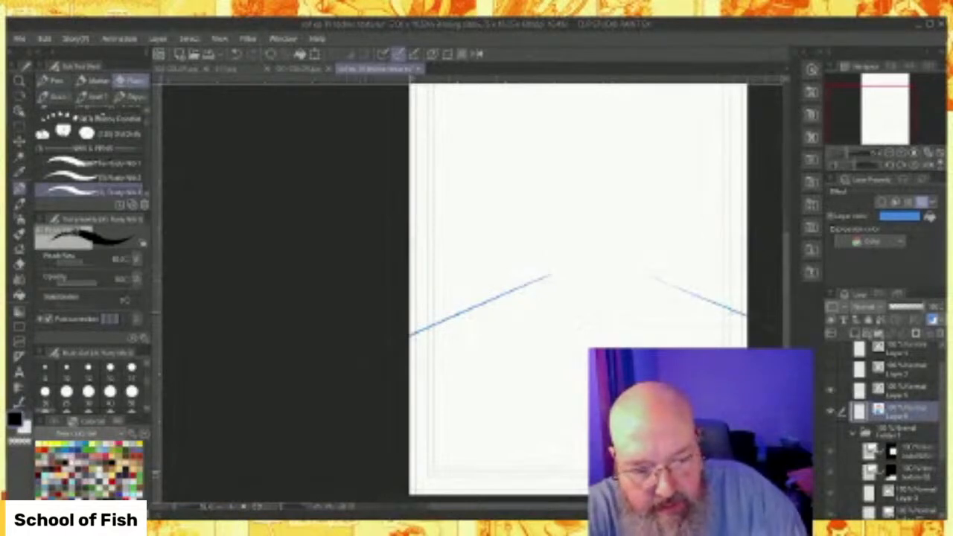
{"action": "left_click_drag", "start_coordinate": [442, 249], "coordinate": [441, 357]}
{"action": "mouse_move", "coordinate": [501, 257]}
{"action": "left_mouse_down"}
{"action": "mouse_move", "coordinate": [502, 363]}
{"action": "mouse_move", "coordinate": [533, 350]}
{"action": "left_mouse_up"}
{"action": "left_click_drag", "start_coordinate": [480, 220], "coordinate": [538, 223]}
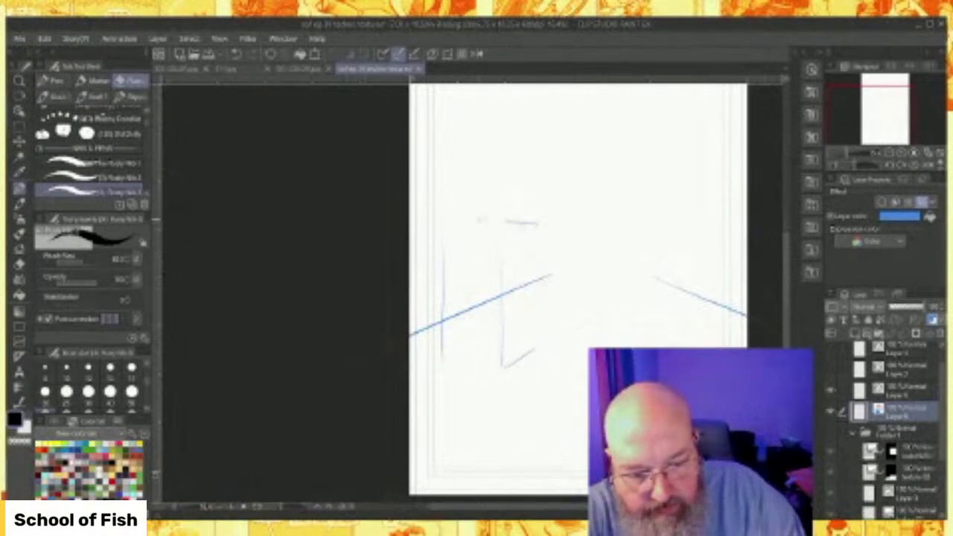
{"action": "left_click_drag", "start_coordinate": [448, 221], "coordinate": [503, 215]}
{"action": "left_click_drag", "start_coordinate": [442, 361], "coordinate": [500, 366]}
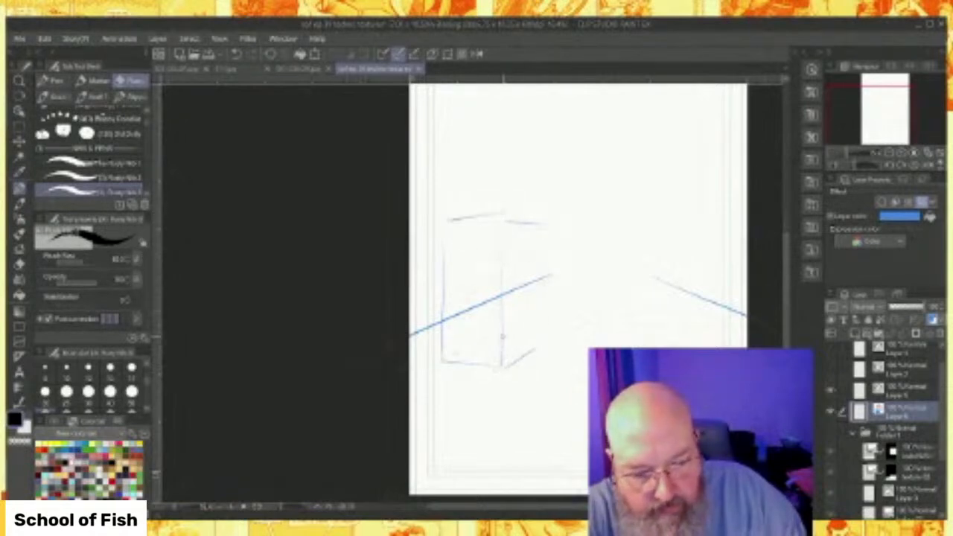
{"action": "mouse_move", "coordinate": [657, 219]}
{"action": "left_mouse_down"}
{"action": "mouse_move", "coordinate": [725, 221]}
{"action": "mouse_move", "coordinate": [648, 344]}
{"action": "left_mouse_up"}
{"action": "left_click_drag", "start_coordinate": [723, 221], "coordinate": [722, 346]}
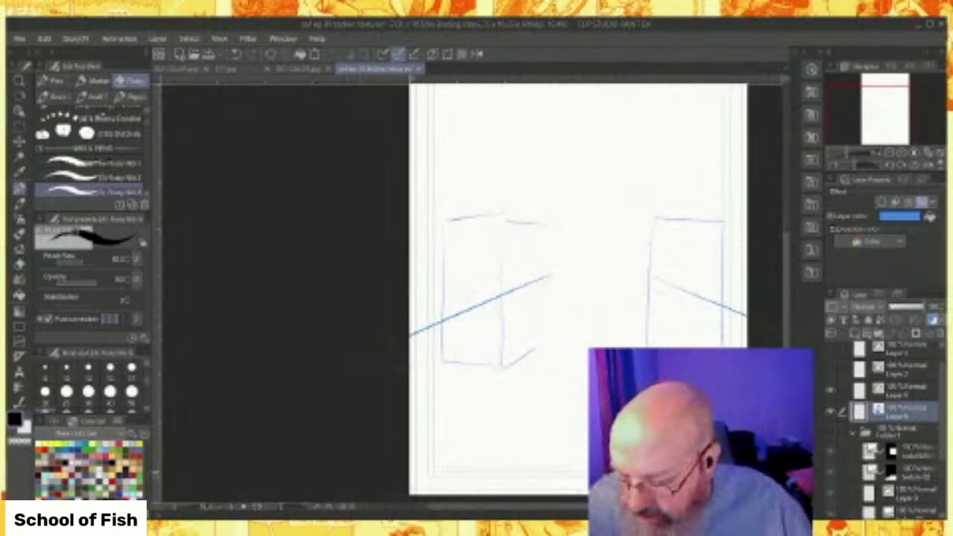
{"action": "key", "text": "ctrl+z"}
{"action": "key", "text": "ctrl+z"}
{"action": "key", "text": "ctrl+z"}
{"action": "key", "text": "ctrl+z"}
{"action": "key", "text": "ctrl+z"}
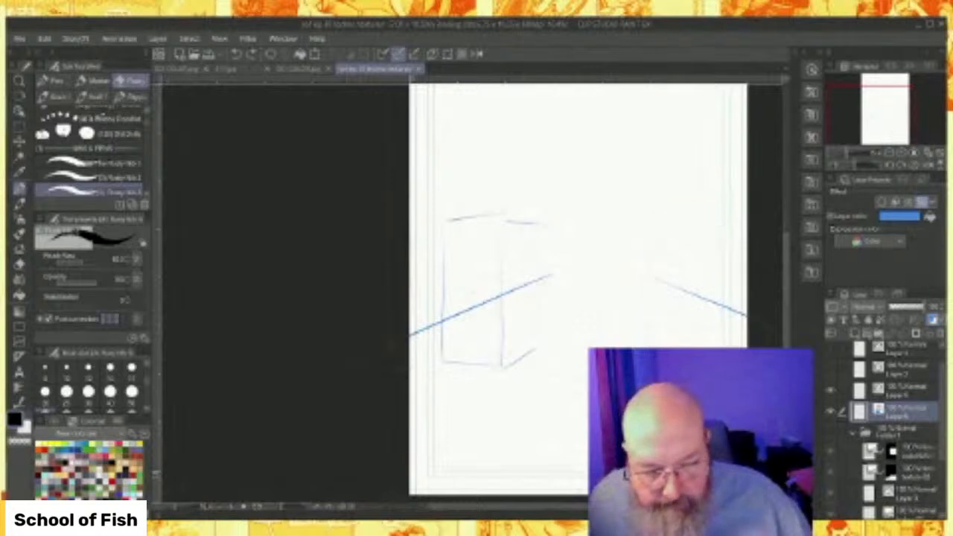
{"action": "key", "text": "ctrl+z"}
{"action": "key", "text": "ctrl+z"}
{"action": "key", "text": "ctrl+z"}
{"action": "key", "text": "ctrl+z"}
{"action": "key", "text": "ctrl+z"}
{"action": "key", "text": "ctrl+z"}
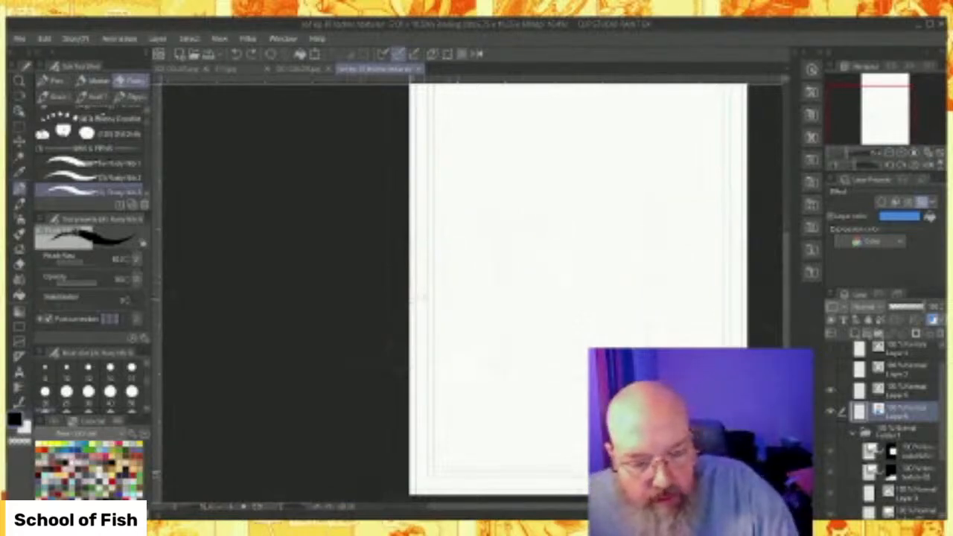
Sketch four long lines across the lower half of the page, fanning out and rising towards its right edge.
{"action": "left_click_drag", "start_coordinate": [384, 305], "coordinate": [746, 277]}
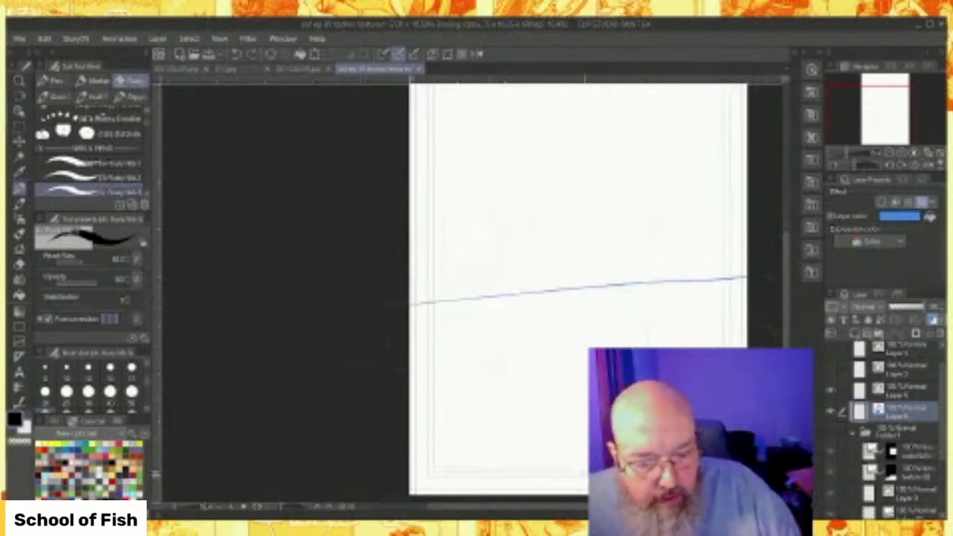
{"action": "left_click_drag", "start_coordinate": [547, 489], "coordinate": [607, 467]}
{"action": "left_click_drag", "start_coordinate": [465, 413], "coordinate": [747, 340]}
{"action": "left_click_drag", "start_coordinate": [447, 346], "coordinate": [747, 296]}
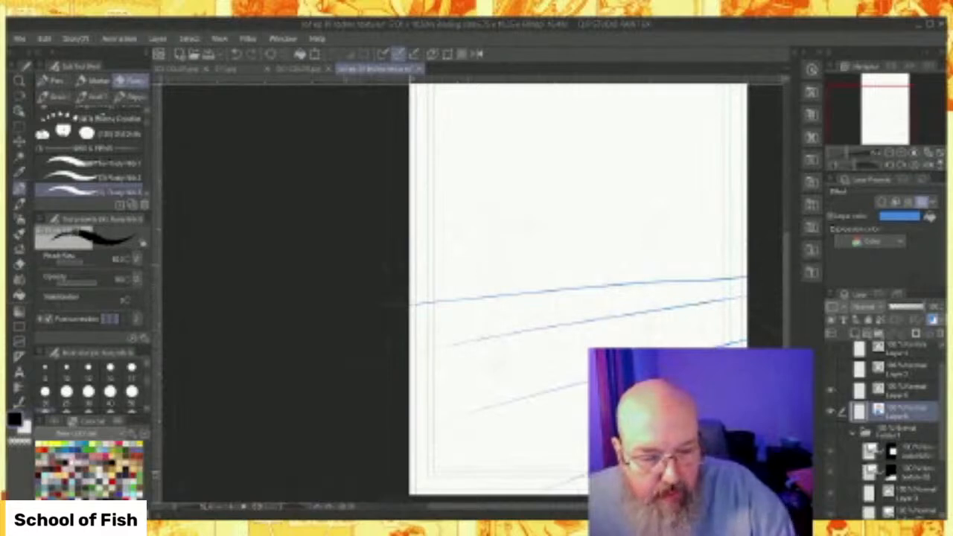
Sketch two rough building blocks over the fanned lines, with vertical sides and angled top edges, one near each page edge.
{"action": "left_click_drag", "start_coordinate": [437, 235], "coordinate": [437, 302]}
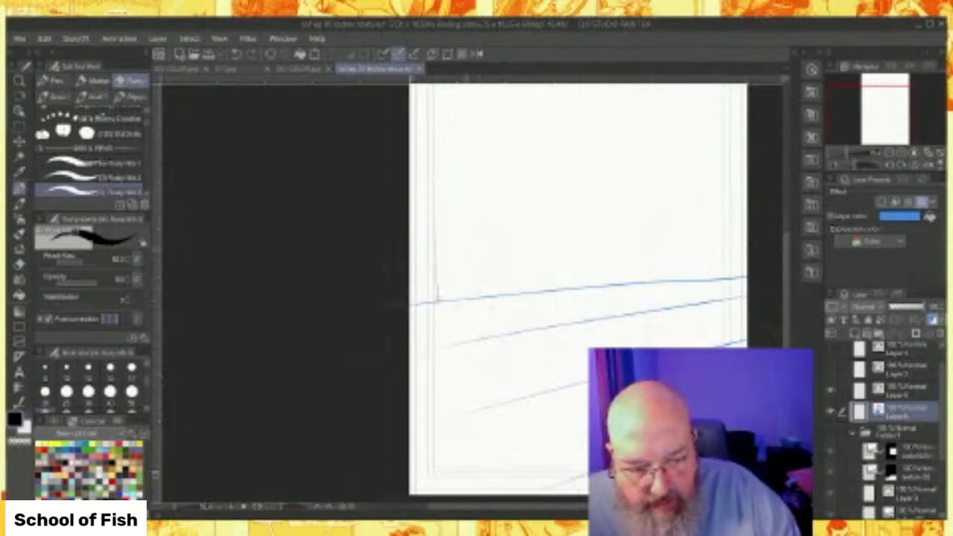
{"action": "left_click_drag", "start_coordinate": [487, 210], "coordinate": [495, 337]}
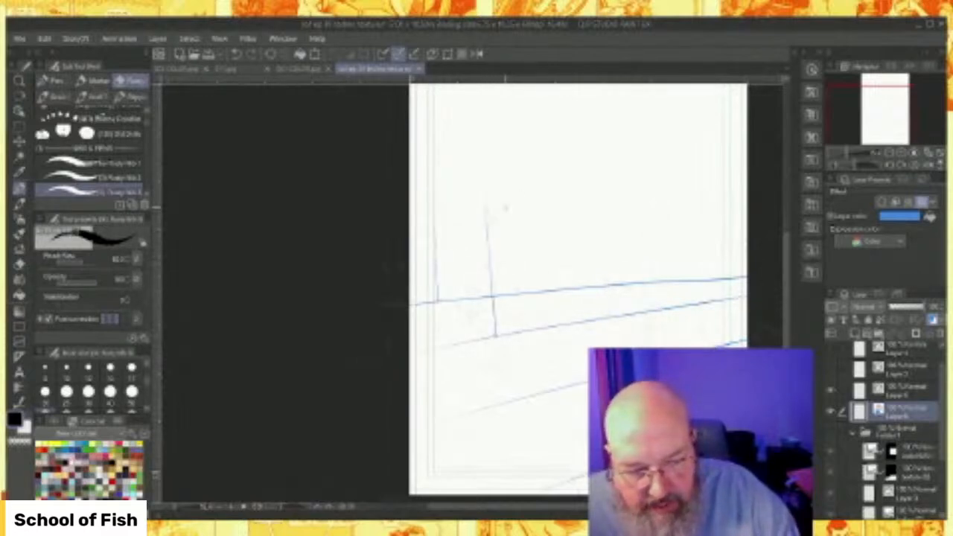
{"action": "left_click_drag", "start_coordinate": [506, 196], "coordinate": [419, 213]}
{"action": "mouse_move", "coordinate": [493, 197]}
{"action": "left_mouse_down"}
{"action": "mouse_move", "coordinate": [571, 217]}
{"action": "mouse_move", "coordinate": [539, 339]}
{"action": "left_mouse_up"}
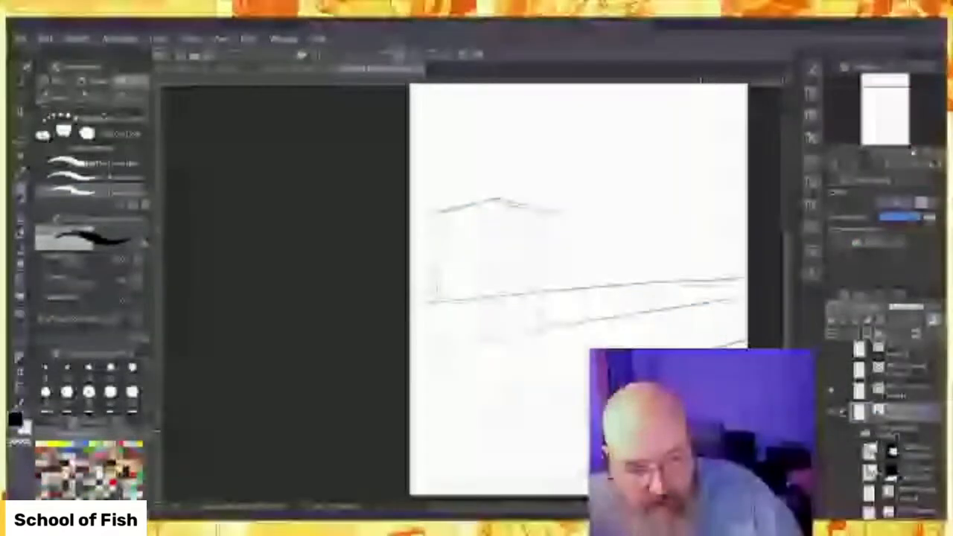
{"action": "left_click_drag", "start_coordinate": [660, 285], "coordinate": [660, 347]}
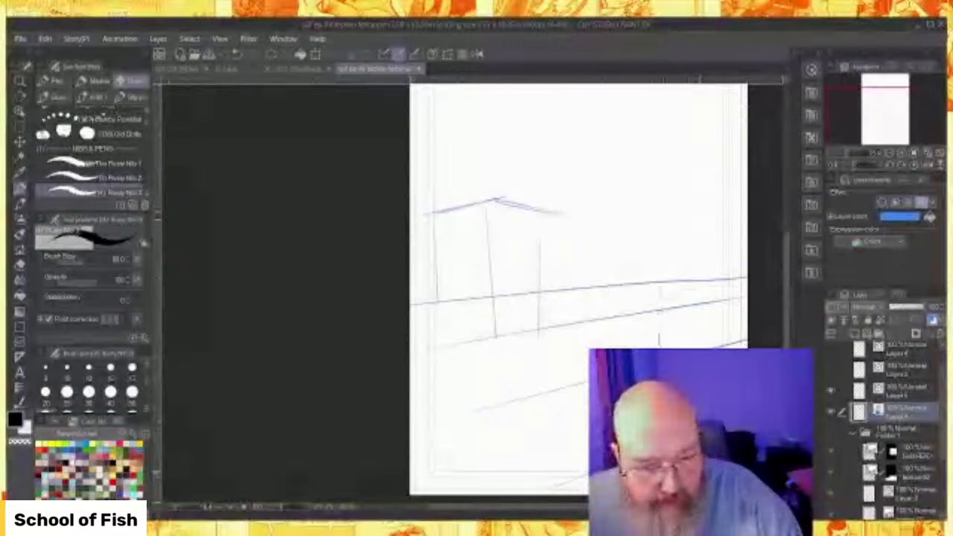
{"action": "mouse_move", "coordinate": [673, 216]}
{"action": "left_mouse_down"}
{"action": "mouse_move", "coordinate": [716, 208]}
{"action": "mouse_move", "coordinate": [722, 344]}
{"action": "left_mouse_up"}
{"action": "left_click_drag", "start_coordinate": [723, 207], "coordinate": [737, 214]}
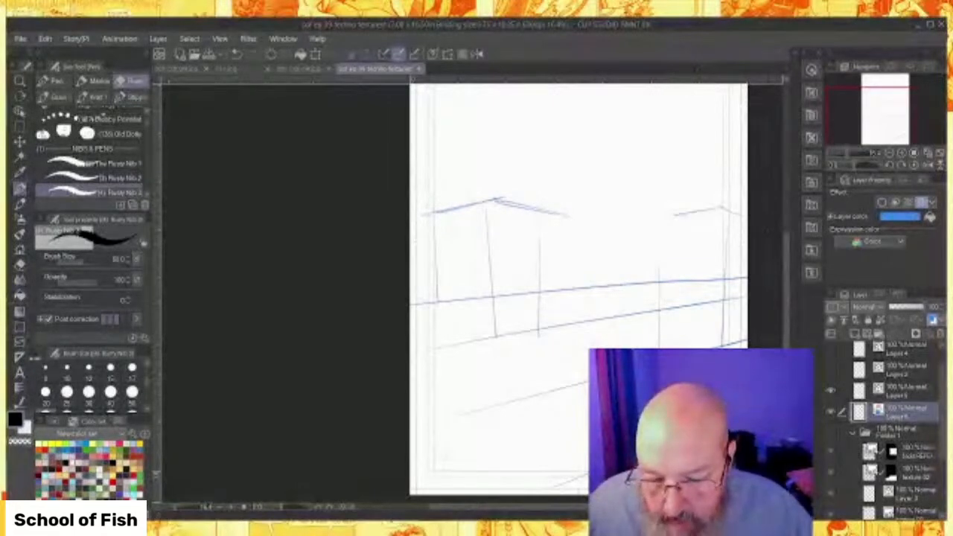
Create a perspective ruler by tracing the uppermost fanned line and the top edges of both sketched blocks.
{"action": "left_click", "coordinate": [19, 356]}
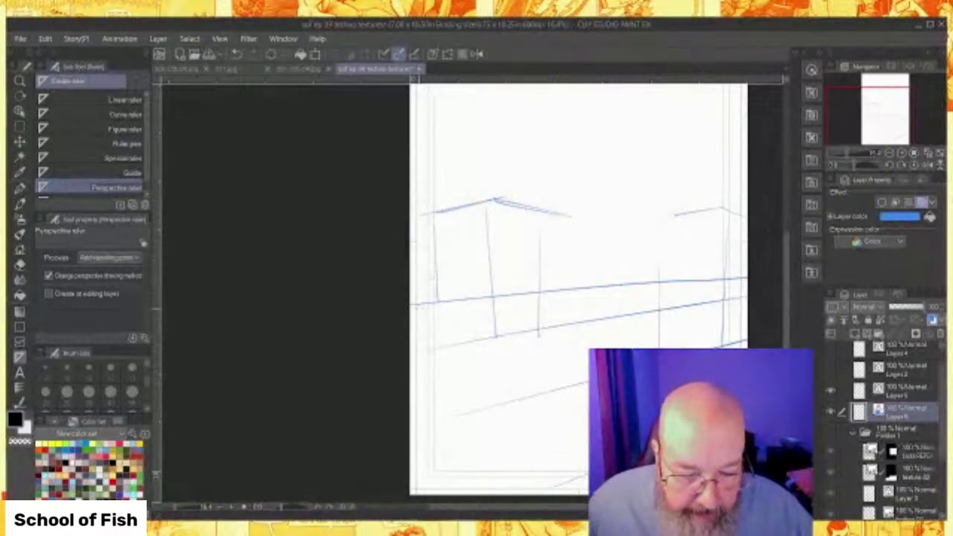
{"action": "left_click_drag", "start_coordinate": [412, 304], "coordinate": [713, 280]}
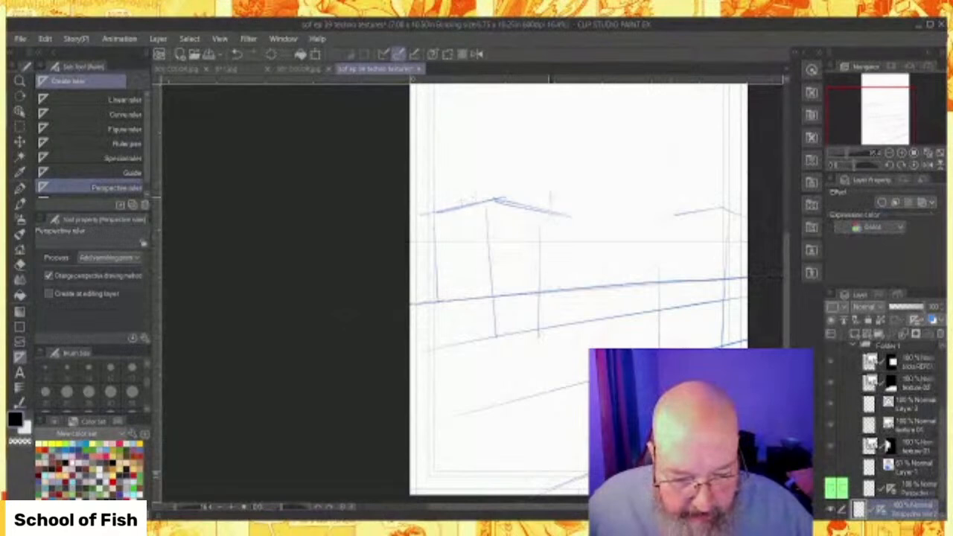
{"action": "left_click_drag", "start_coordinate": [499, 199], "coordinate": [196, 273]}
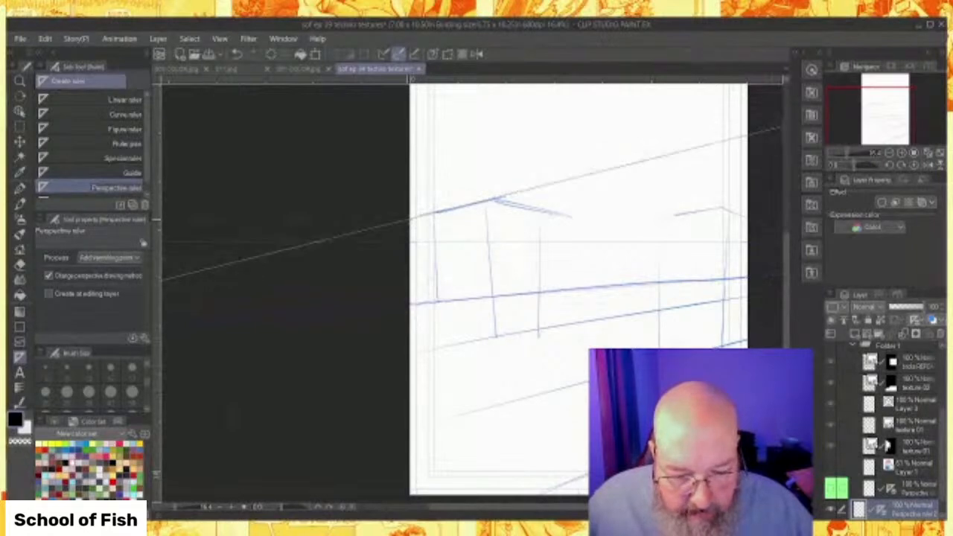
{"action": "left_click_drag", "start_coordinate": [722, 209], "coordinate": [638, 222]}
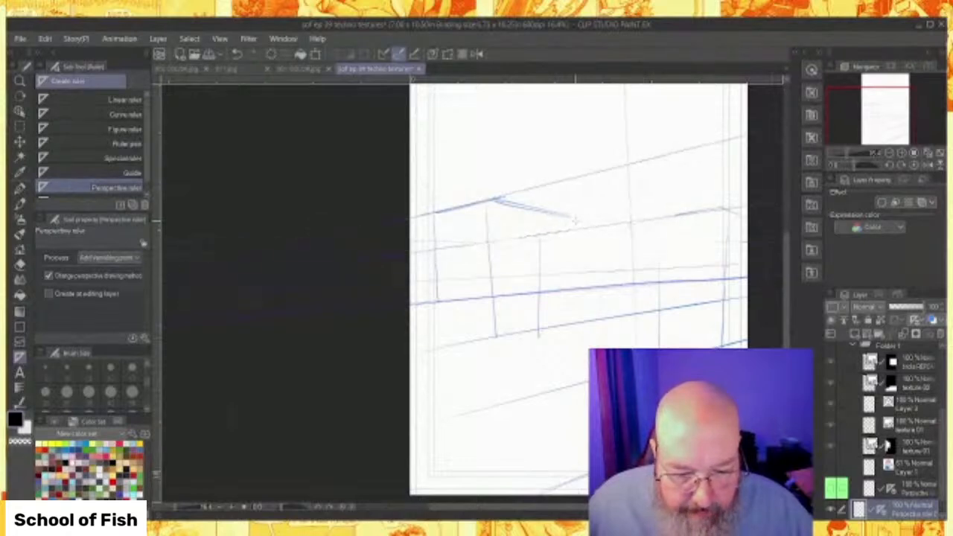
Move the ruler's left vanishing point farther from the page with the Object tool and adjust the eye level until it is horizontal.
{"action": "scroll", "coordinate": [573, 220], "scroll_direction": "down", "scroll_amount": 3}
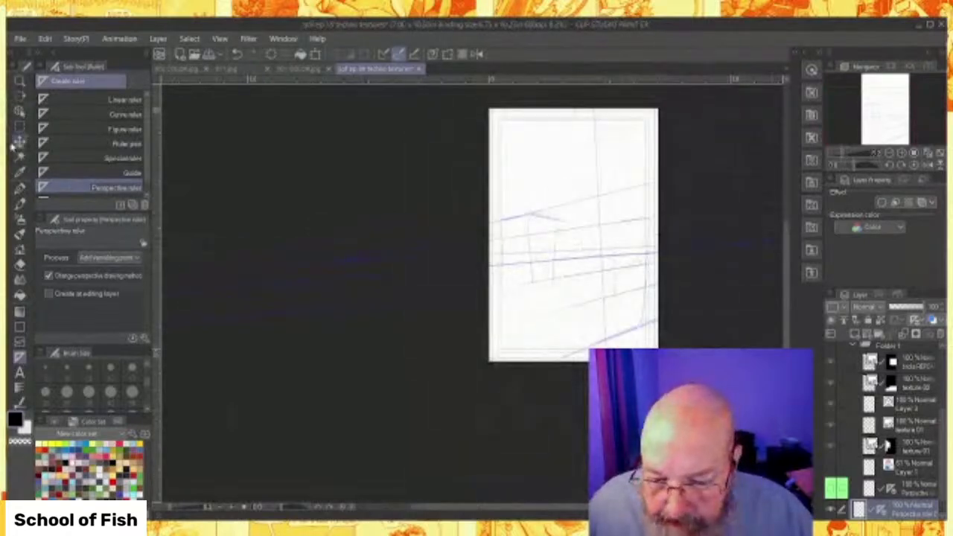
{"action": "left_click", "coordinate": [21, 111]}
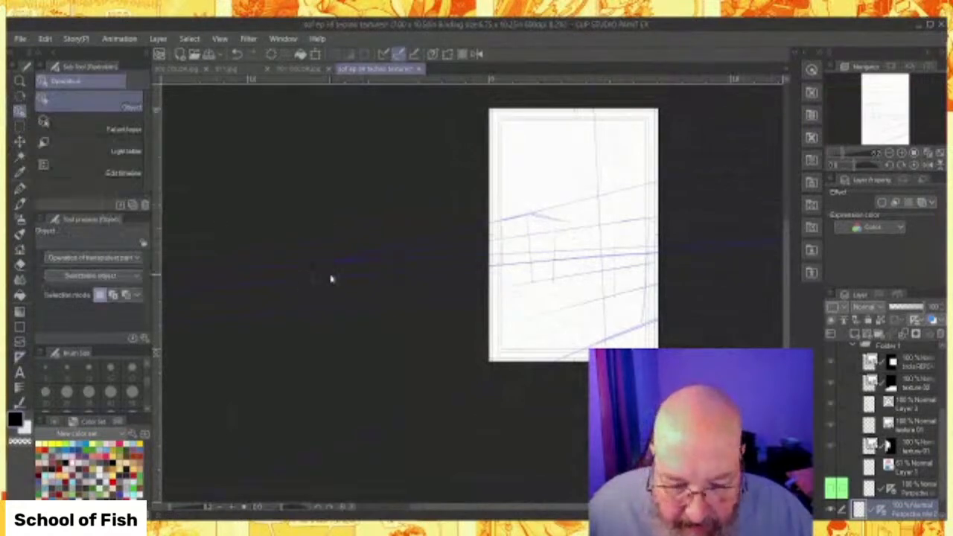
{"action": "left_click", "coordinate": [328, 264]}
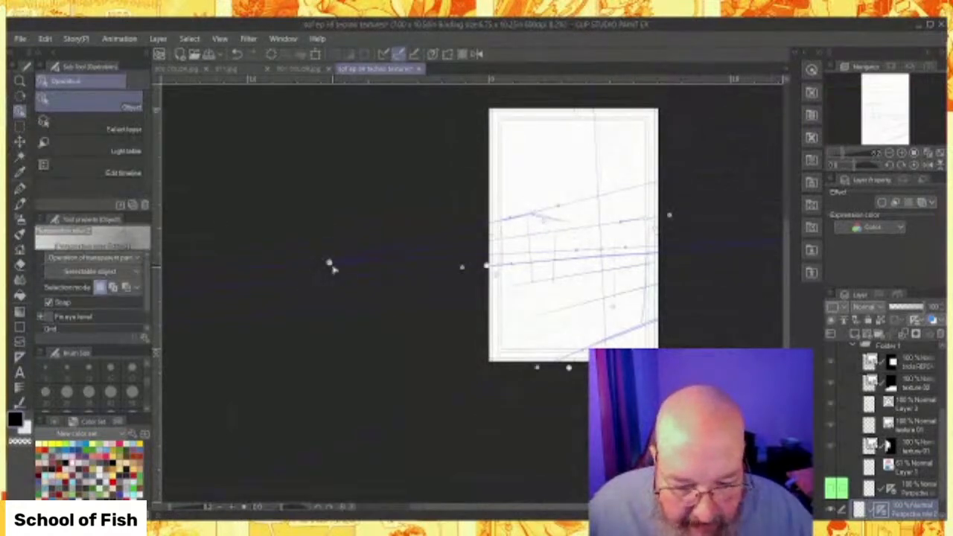
{"action": "left_click_drag", "start_coordinate": [328, 263], "coordinate": [223, 236]}
{"action": "left_click_drag", "start_coordinate": [224, 236], "coordinate": [196, 234]}
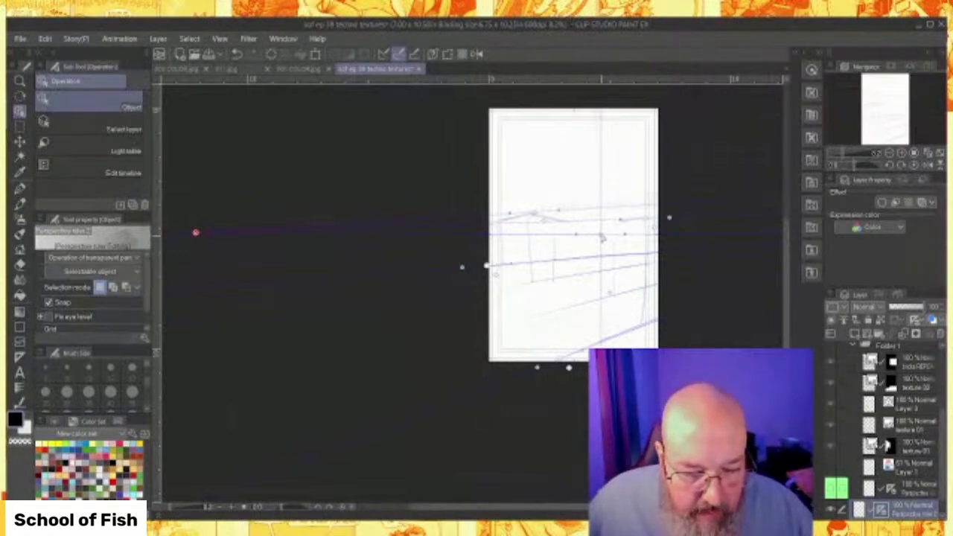
{"action": "mouse_move", "coordinate": [601, 237]}
{"action": "left_mouse_down"}
{"action": "mouse_move", "coordinate": [601, 307]}
{"action": "mouse_move", "coordinate": [584, 358]}
{"action": "mouse_move", "coordinate": [586, 117]}
{"action": "mouse_move", "coordinate": [580, 276]}
{"action": "mouse_move", "coordinate": [585, 243]}
{"action": "left_mouse_up"}
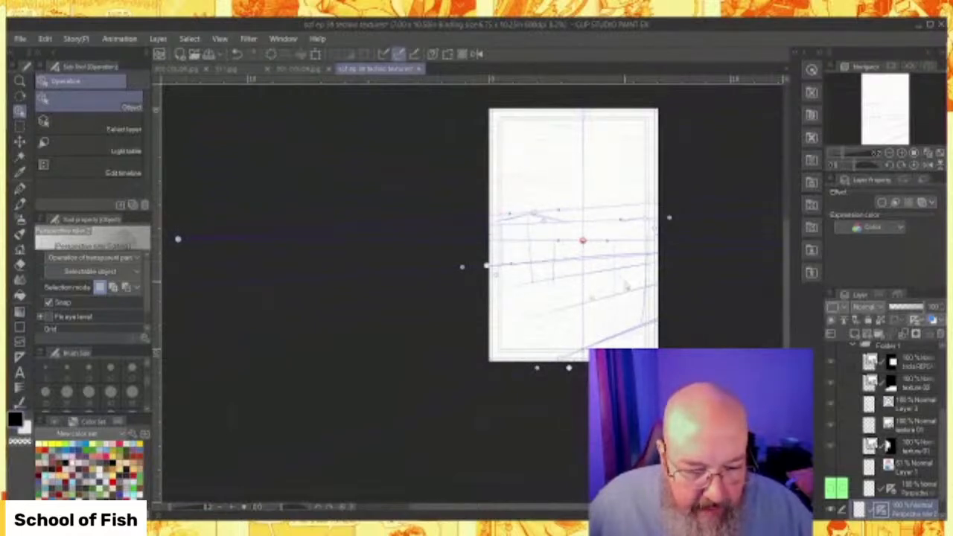
{"action": "scroll", "coordinate": [635, 293], "scroll_direction": "up", "scroll_amount": 1}
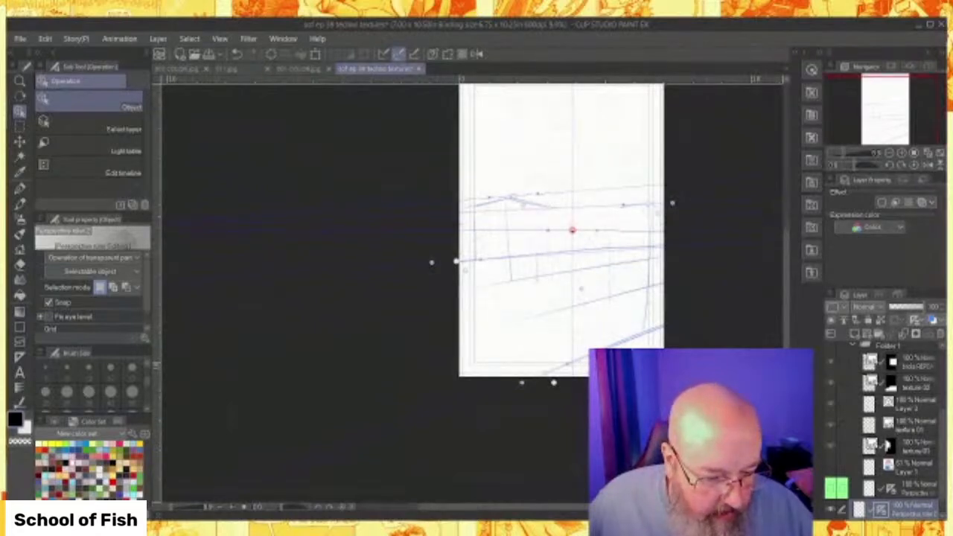
Give the new perspective ruler layer a green palette color and move it outside Folder 1, directly below Layer 6.
{"action": "left_click", "coordinate": [907, 519]}
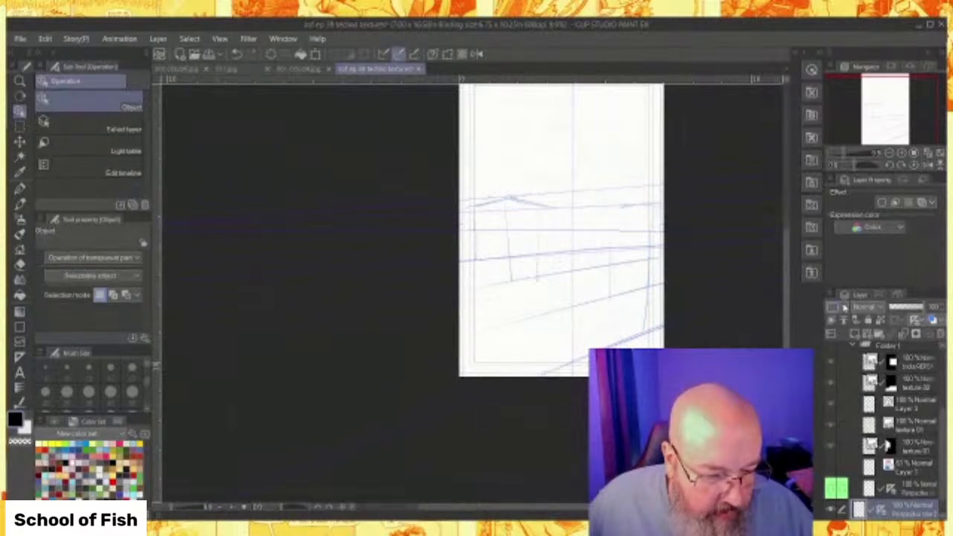
{"action": "left_click", "coordinate": [859, 384]}
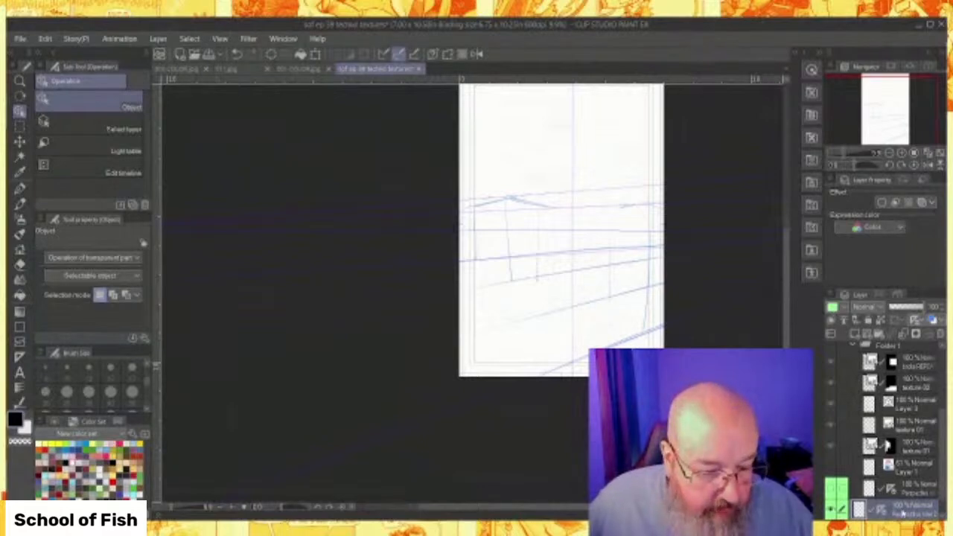
{"action": "left_click_drag", "start_coordinate": [907, 361], "coordinate": [906, 396]}
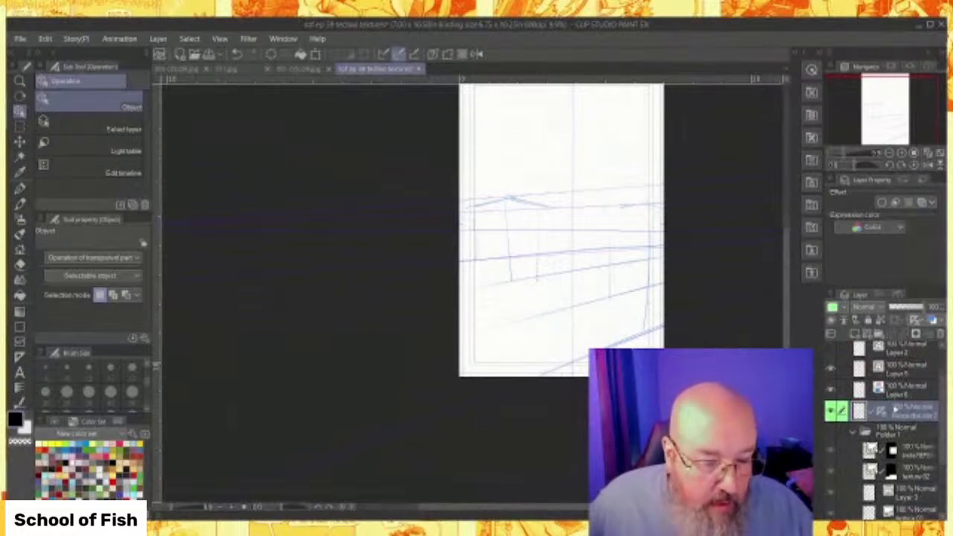
{"action": "scroll", "coordinate": [867, 367], "scroll_direction": "down", "scroll_amount": 4}
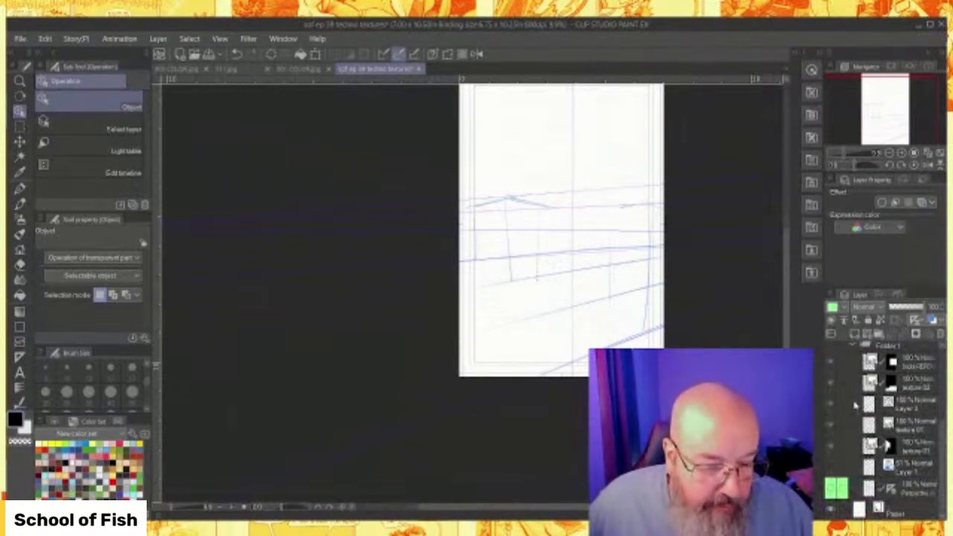
{"action": "scroll", "coordinate": [856, 404], "scroll_direction": "up", "scroll_amount": 6}
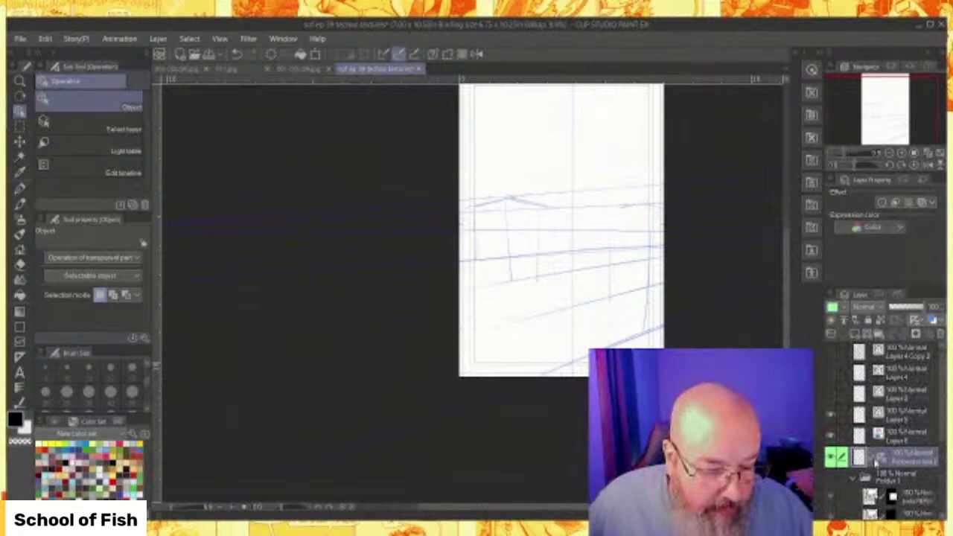
On Layer 5, draw a straight horizon line across the page and a diagonal ground line through the lower right corner with the Straight line tool.
{"action": "left_click", "coordinate": [893, 416]}
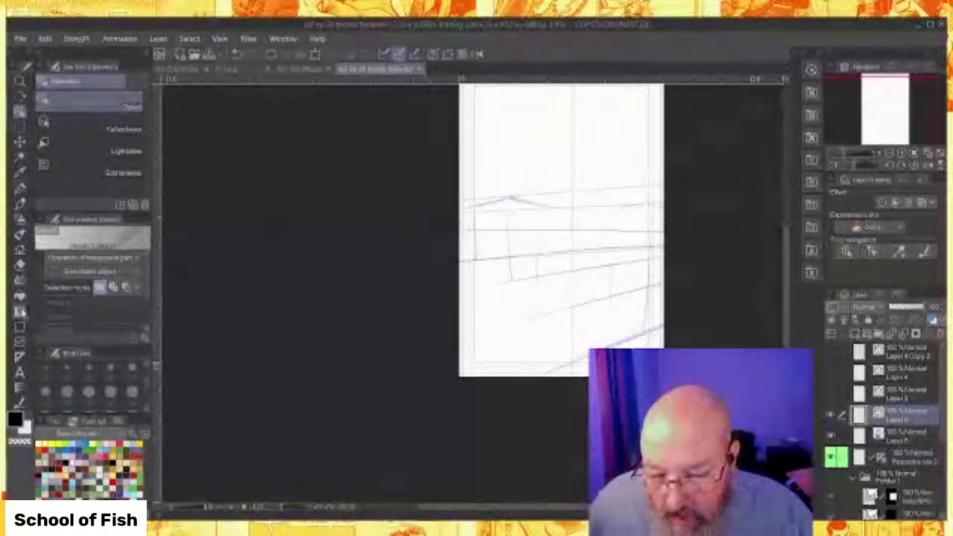
{"action": "left_click", "coordinate": [20, 326]}
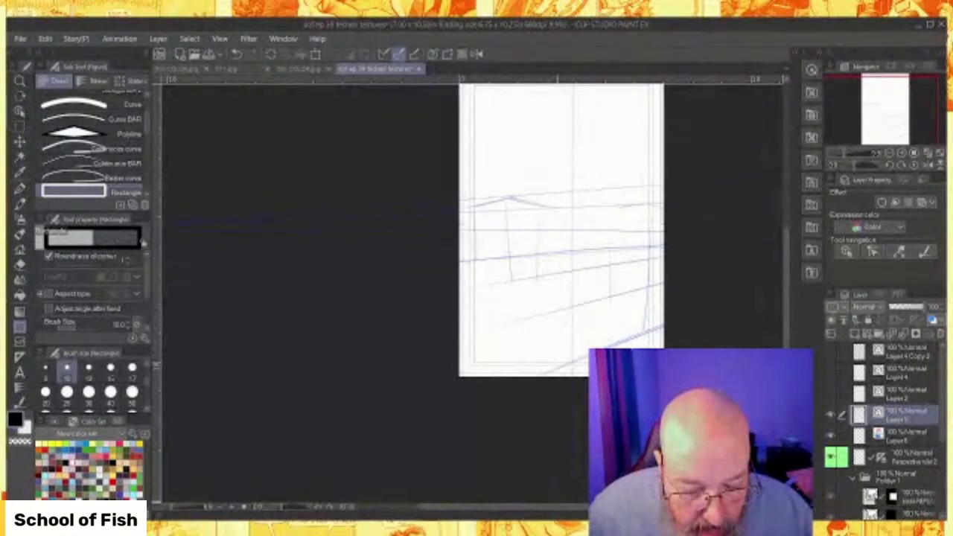
{"action": "left_click_drag", "start_coordinate": [557, 511], "coordinate": [585, 512]}
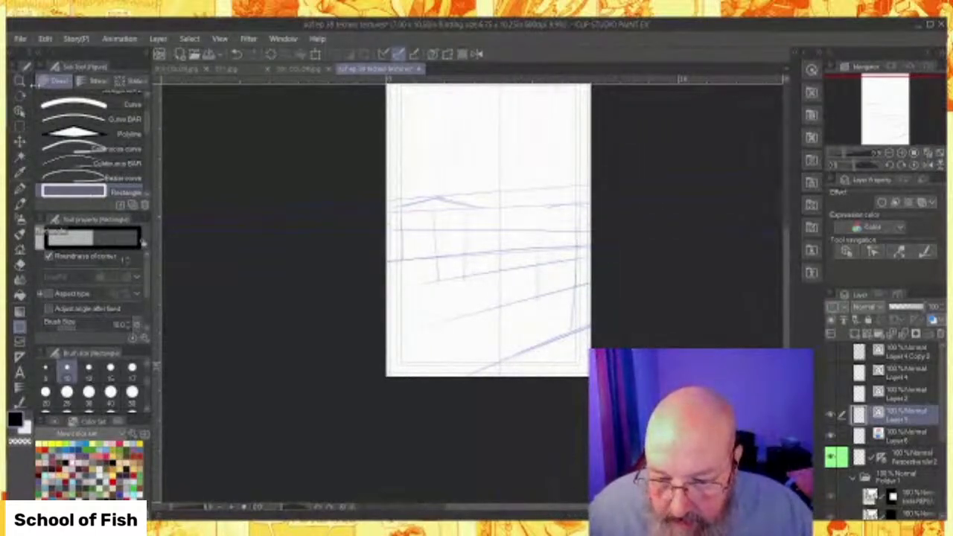
{"action": "scroll", "coordinate": [148, 115], "scroll_direction": "up", "scroll_amount": 1}
{"action": "scroll", "coordinate": [148, 116], "scroll_direction": "up", "scroll_amount": 2}
{"action": "left_click", "coordinate": [98, 113]}
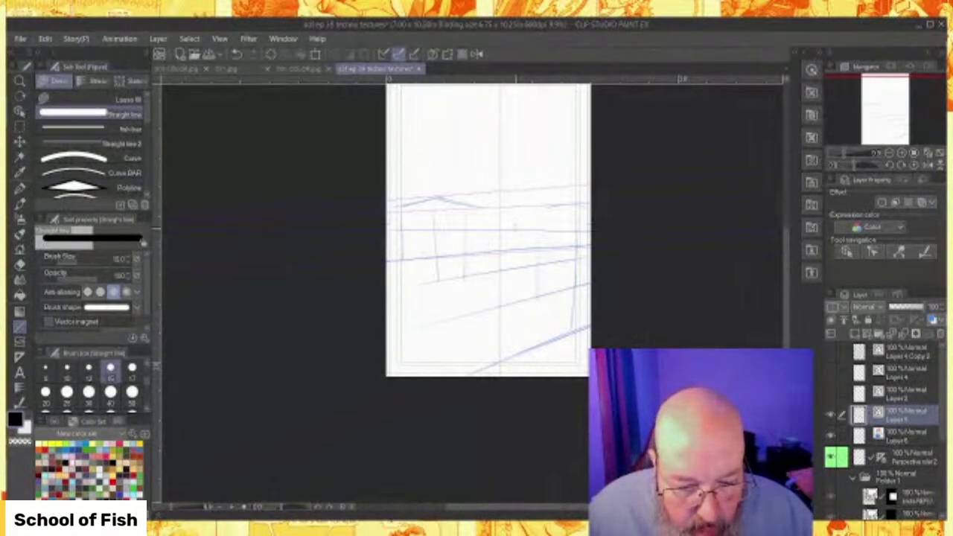
{"action": "scroll", "coordinate": [515, 226], "scroll_direction": "up", "scroll_amount": 3}
{"action": "left_click_drag", "start_coordinate": [315, 256], "coordinate": [642, 244]}
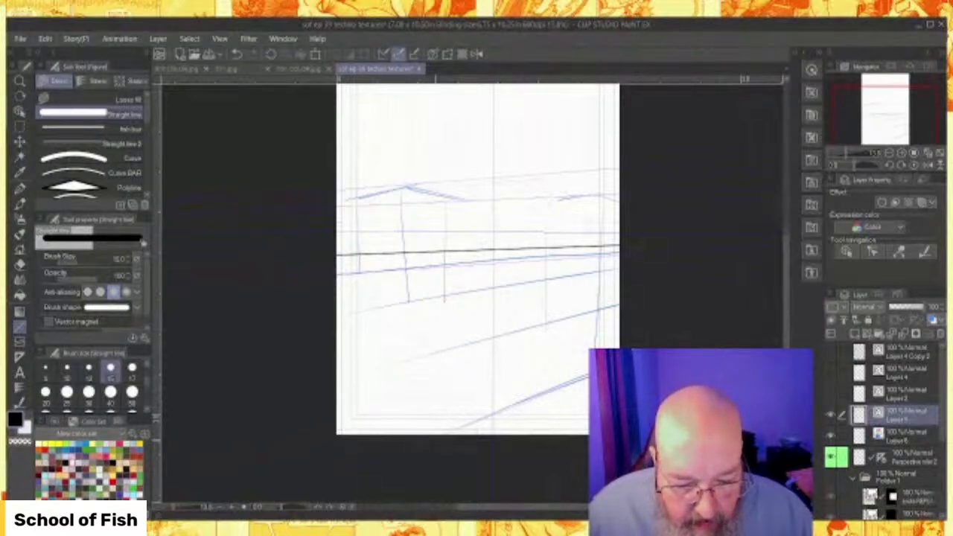
{"action": "left_click_drag", "start_coordinate": [432, 440], "coordinate": [601, 382]}
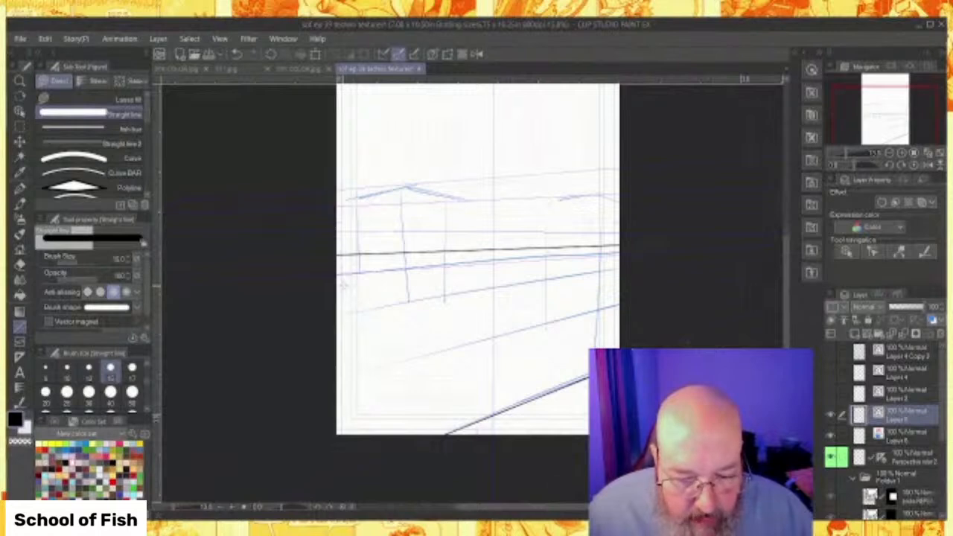
Rule a ground line sloping gently down across the full page width, passing under both sketched blocks.
{"action": "left_click_drag", "start_coordinate": [343, 284], "coordinate": [578, 310]}
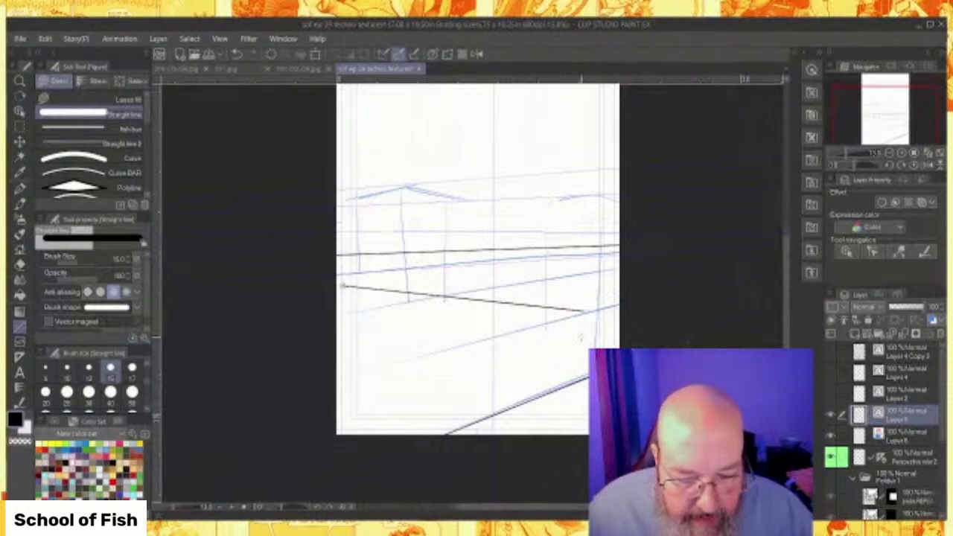
{"action": "key", "text": "ctrl+z"}
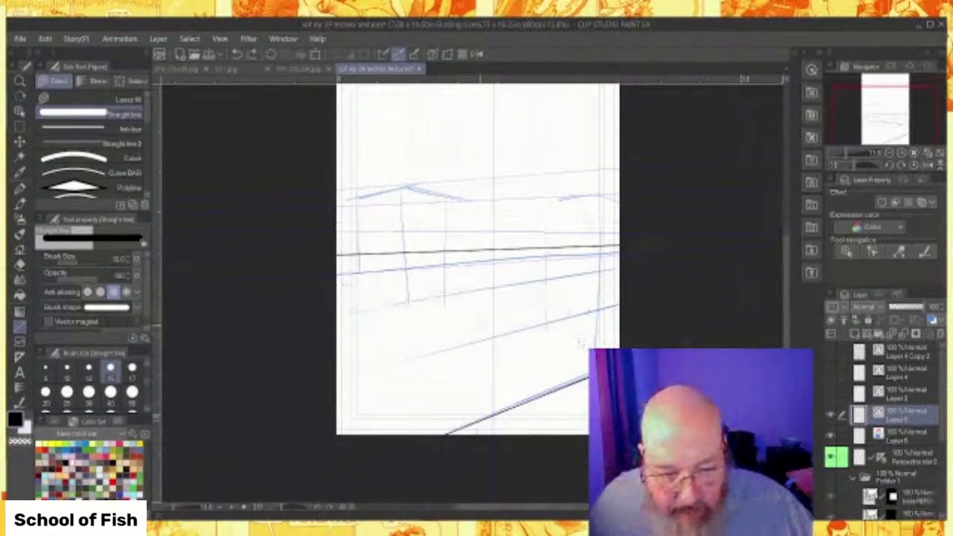
{"action": "left_click_drag", "start_coordinate": [336, 296], "coordinate": [588, 328]}
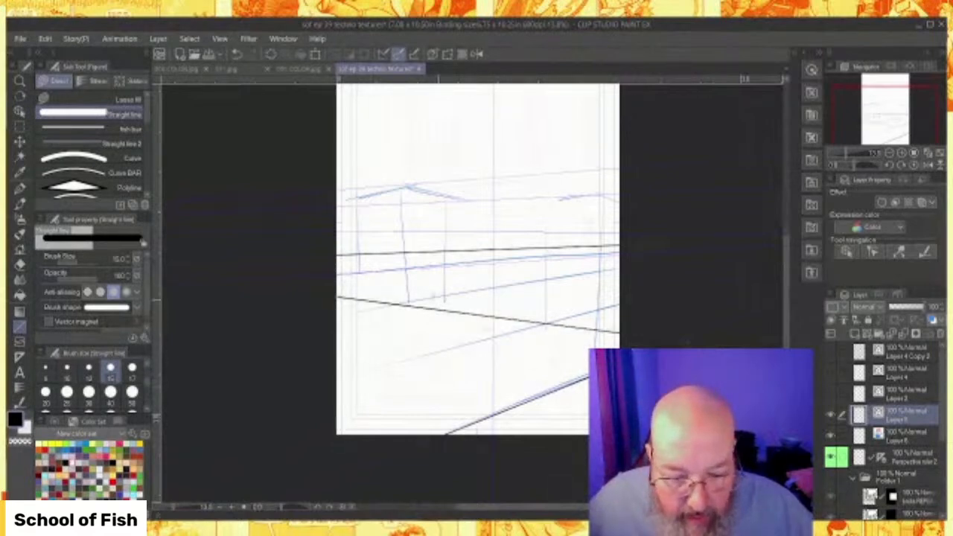
Draw four vertical lines up from the sloping ground line, two for the left block and two for the right block.
{"action": "left_click_drag", "start_coordinate": [356, 301], "coordinate": [356, 141]}
{"action": "left_click_drag", "start_coordinate": [407, 311], "coordinate": [407, 147]}
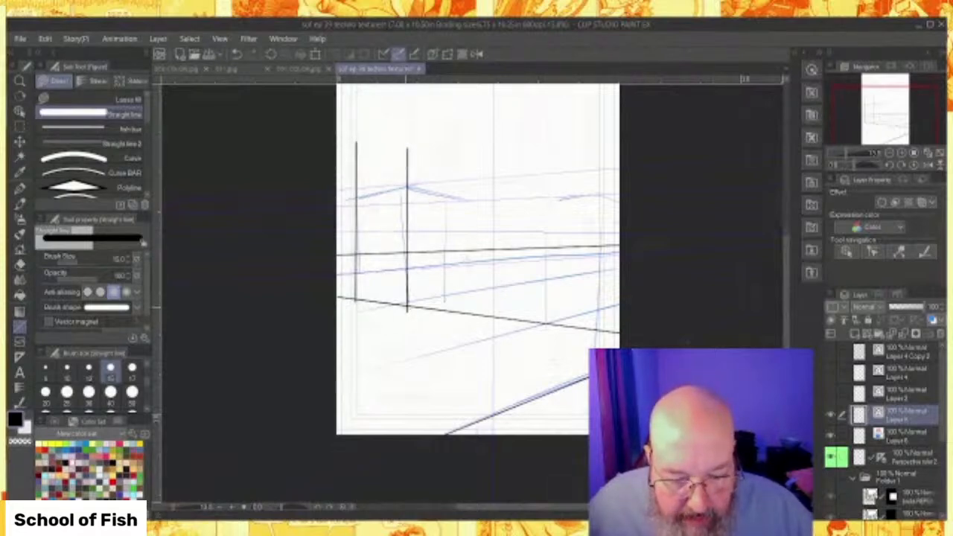
{"action": "left_click_drag", "start_coordinate": [544, 326], "coordinate": [543, 115]}
{"action": "left_click_drag", "start_coordinate": [609, 332], "coordinate": [610, 88]}
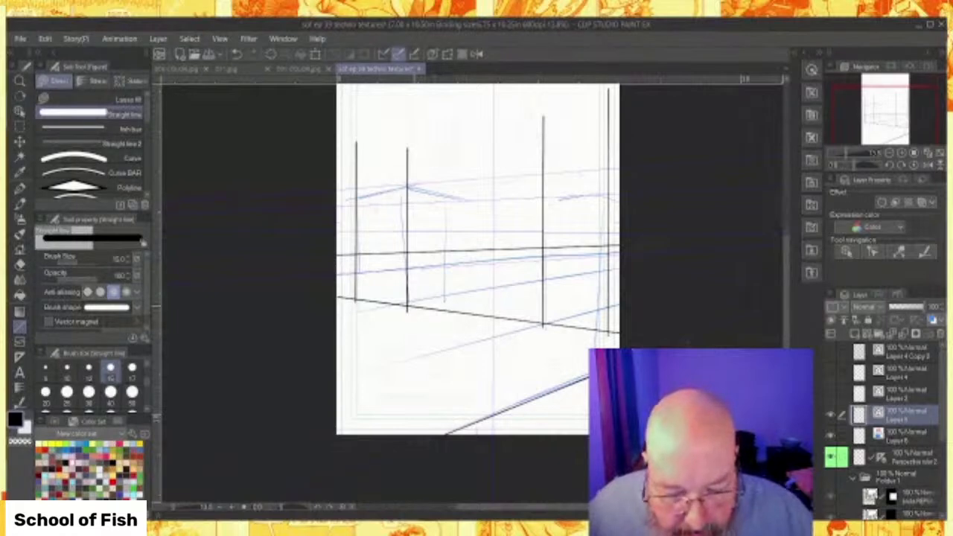
Draw the left block's receding base edge from its front corner and the vertical line for its far right side.
{"action": "scroll", "coordinate": [530, 272], "scroll_direction": "up", "scroll_amount": 3}
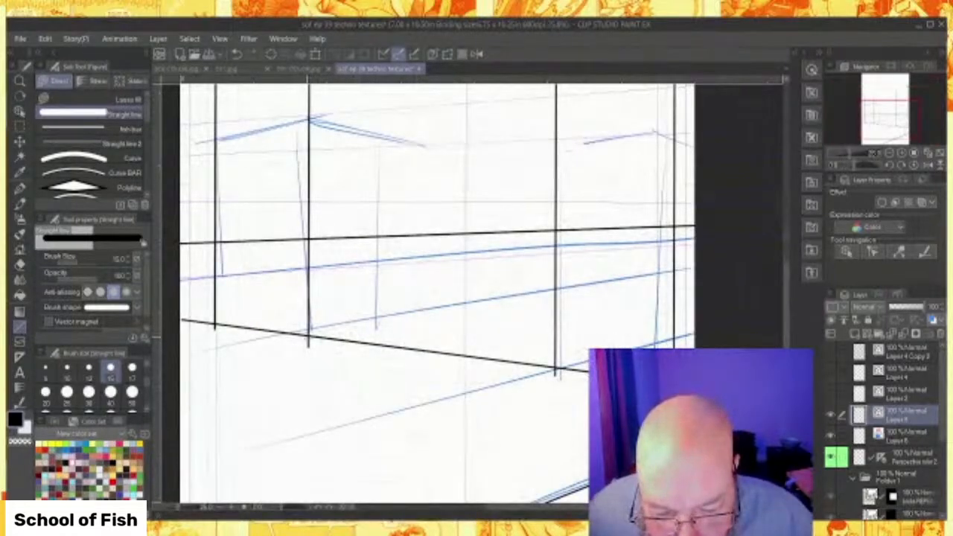
{"action": "left_click_drag", "start_coordinate": [308, 337], "coordinate": [487, 311]}
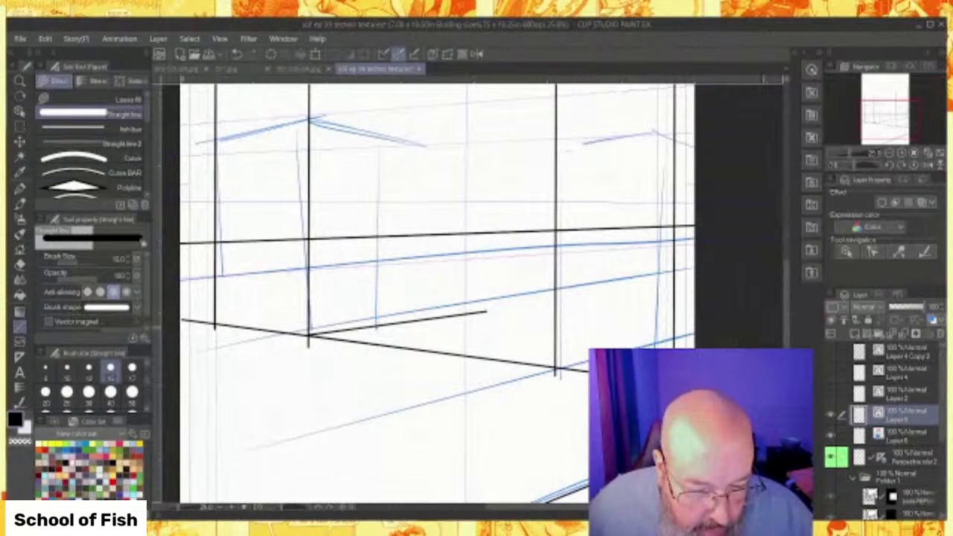
{"action": "left_click_drag", "start_coordinate": [748, 333], "coordinate": [673, 333]}
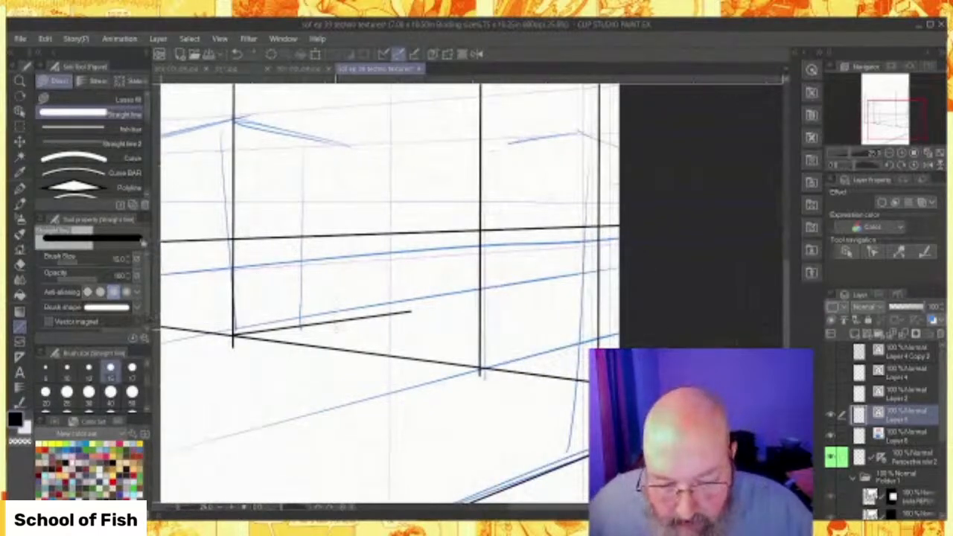
{"action": "scroll", "coordinate": [341, 312], "scroll_direction": "down", "scroll_amount": 2}
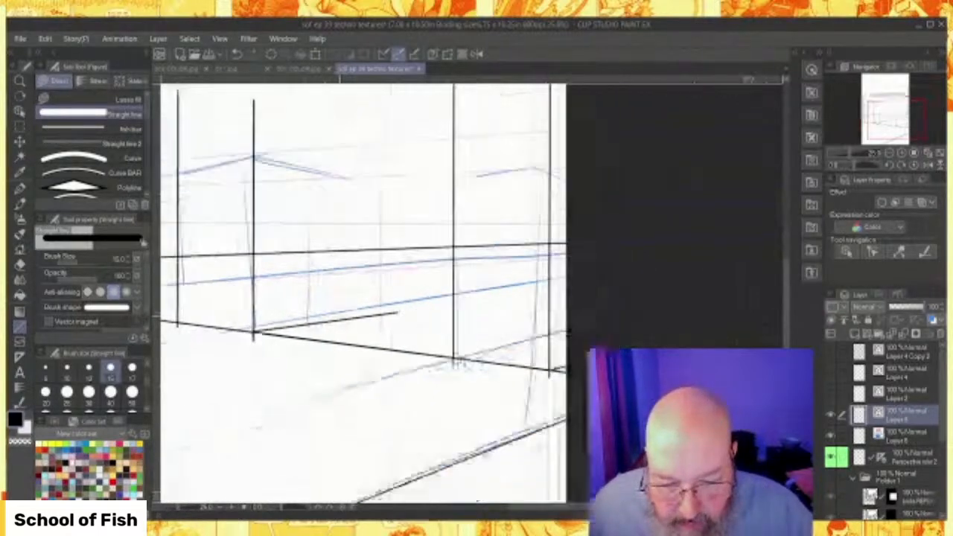
{"action": "left_click_drag", "start_coordinate": [339, 324], "coordinate": [338, 88]}
{"action": "scroll", "coordinate": [570, 225], "scroll_direction": "up", "scroll_amount": 2}
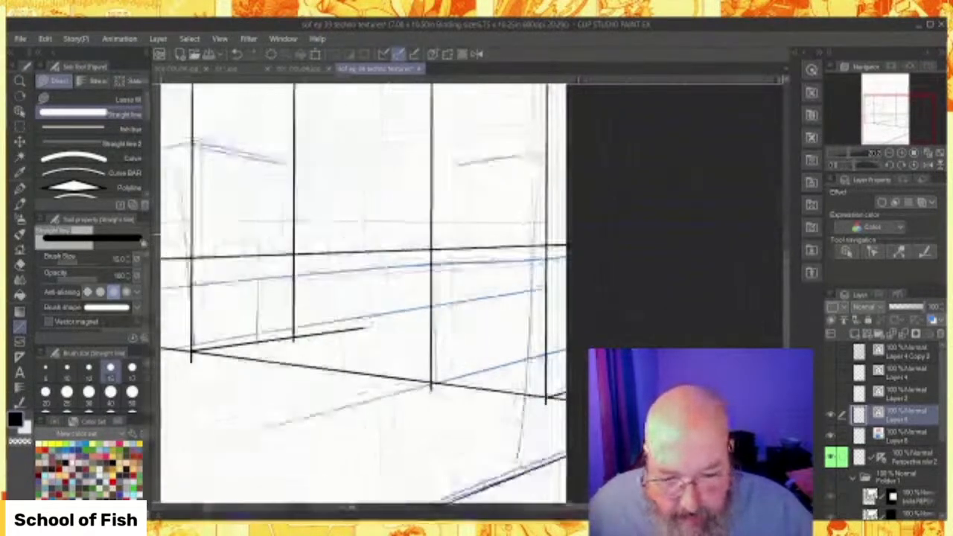
Draw the blocks' top edges: one perspective line across both, plus a short receding edge from each block's front corner.
{"action": "scroll", "coordinate": [570, 225], "scroll_direction": "down", "scroll_amount": 3}
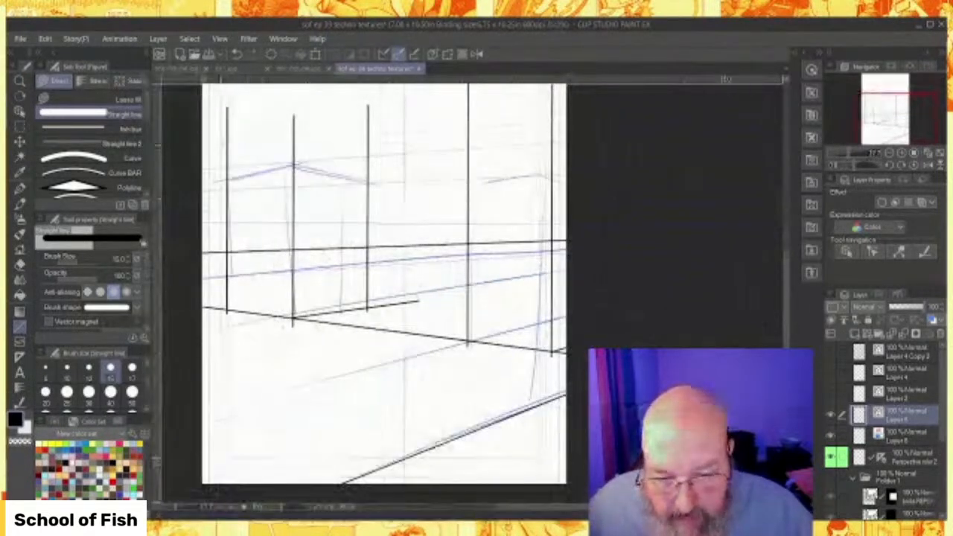
{"action": "left_click_drag", "start_coordinate": [222, 146], "coordinate": [566, 108]}
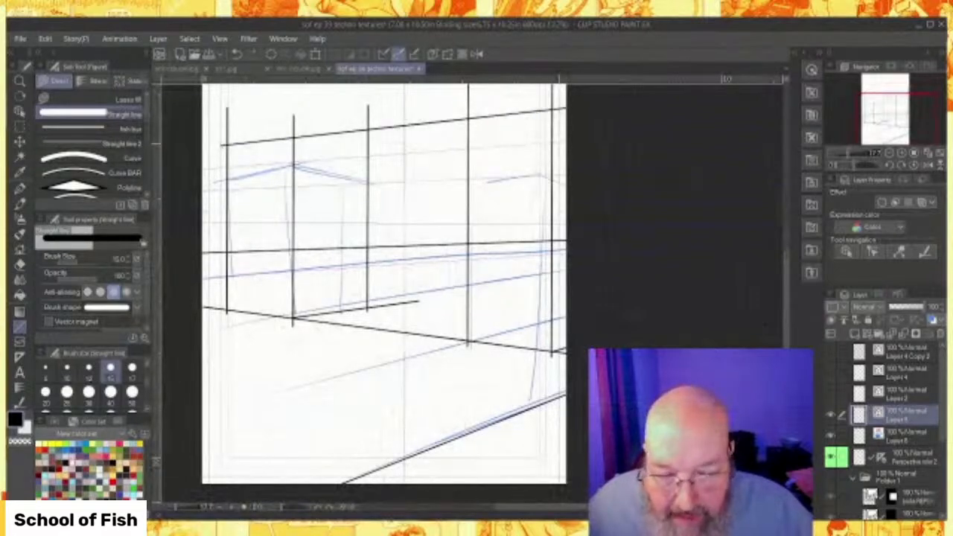
{"action": "scroll", "coordinate": [304, 108], "scroll_direction": "up", "scroll_amount": 4}
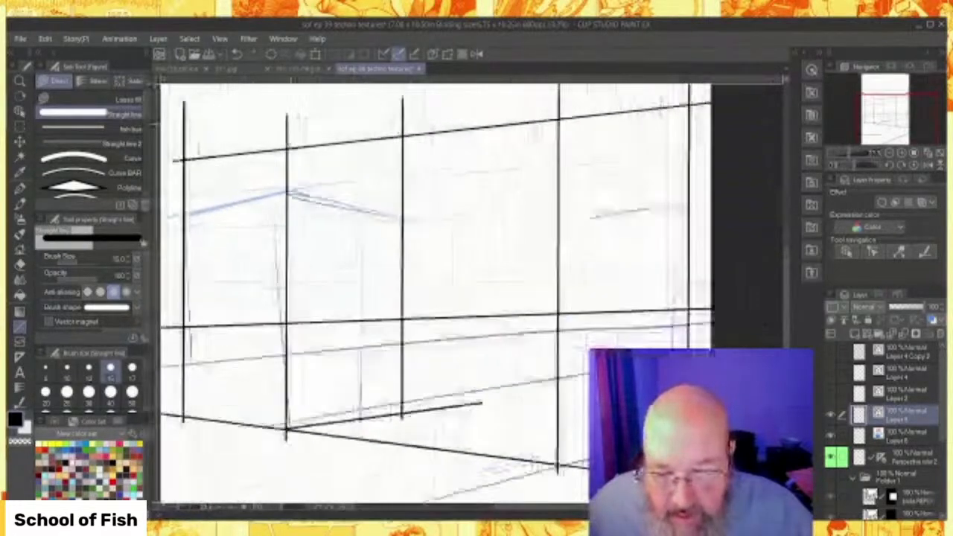
{"action": "scroll", "coordinate": [287, 156], "scroll_direction": "up", "scroll_amount": 1}
{"action": "mouse_move", "coordinate": [287, 154]}
{"action": "left_mouse_down"}
{"action": "mouse_move", "coordinate": [423, 172]}
{"action": "mouse_move", "coordinate": [444, 204]}
{"action": "left_mouse_up"}
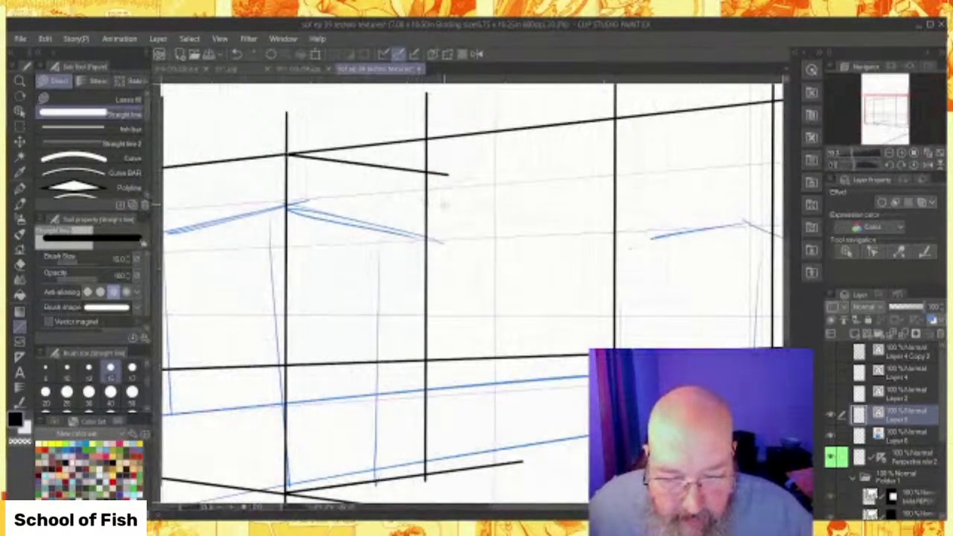
{"action": "scroll", "coordinate": [707, 165], "scroll_direction": "down", "scroll_amount": 2}
{"action": "scroll", "coordinate": [752, 123], "scroll_direction": "up", "scroll_amount": 4}
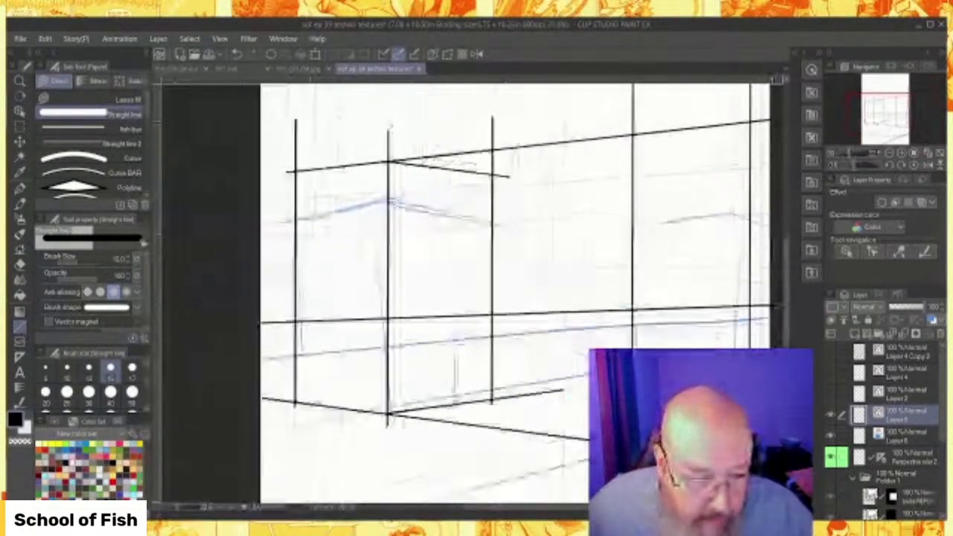
{"action": "left_click_drag", "start_coordinate": [746, 125], "coordinate": [783, 136]}
{"action": "left_click_drag", "start_coordinate": [752, 149], "coordinate": [725, 149]}
{"action": "scroll", "coordinate": [675, 164], "scroll_direction": "down", "scroll_amount": 2}
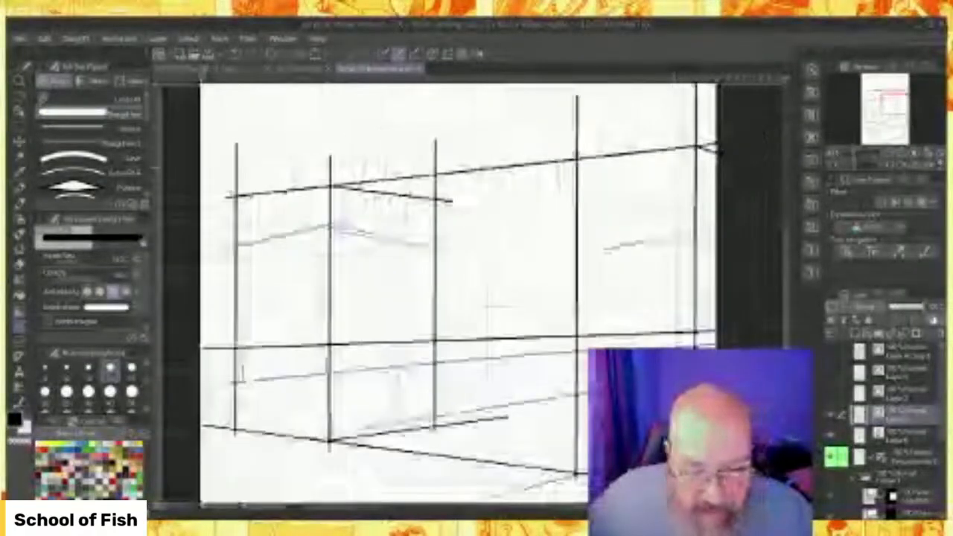
Trim the vertical overshoots above the left block and the surplus top line between the blocks with the vector eraser.
{"action": "left_click", "coordinate": [22, 276]}
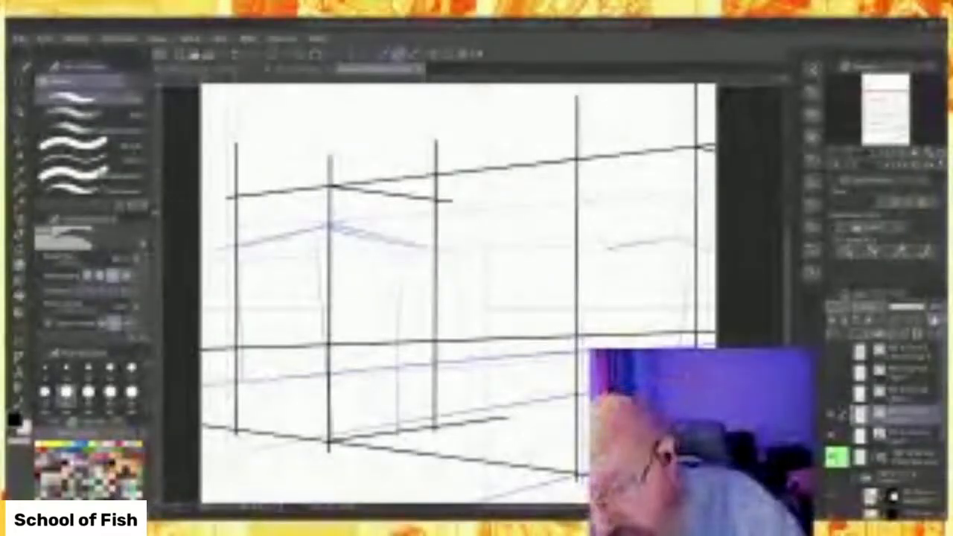
{"action": "left_click_drag", "start_coordinate": [235, 142], "coordinate": [235, 195]}
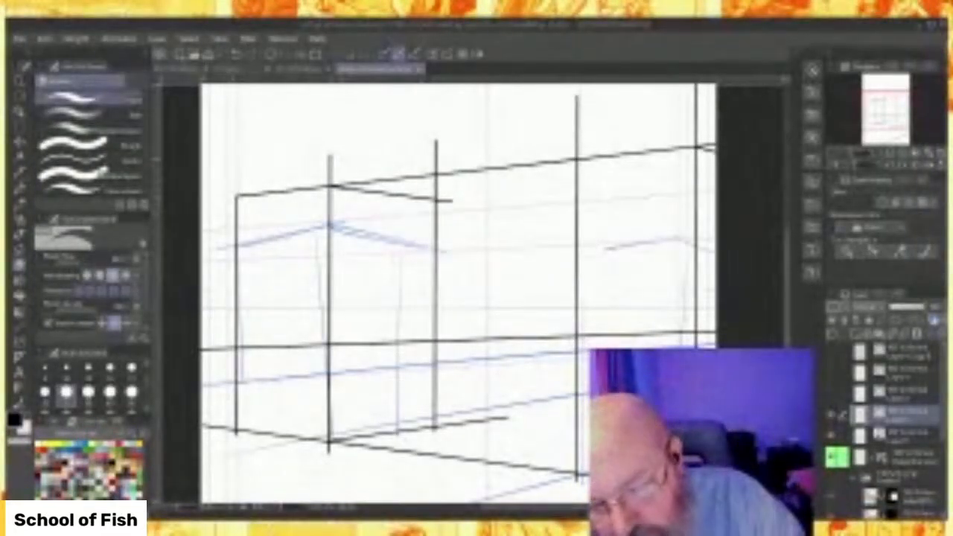
{"action": "left_click_drag", "start_coordinate": [324, 173], "coordinate": [336, 179]}
{"action": "left_click_drag", "start_coordinate": [440, 167], "coordinate": [431, 183]}
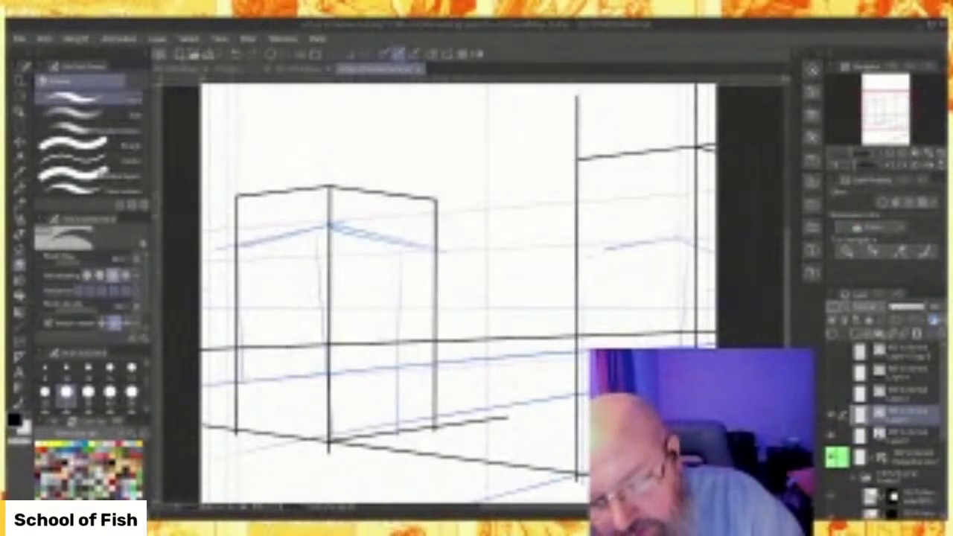
Erase the horizon line inside the left block and the line ends extending beyond its base corners.
{"action": "left_click_drag", "start_coordinate": [237, 345], "coordinate": [435, 341]}
{"action": "left_click_drag", "start_coordinate": [203, 427], "coordinate": [234, 431]}
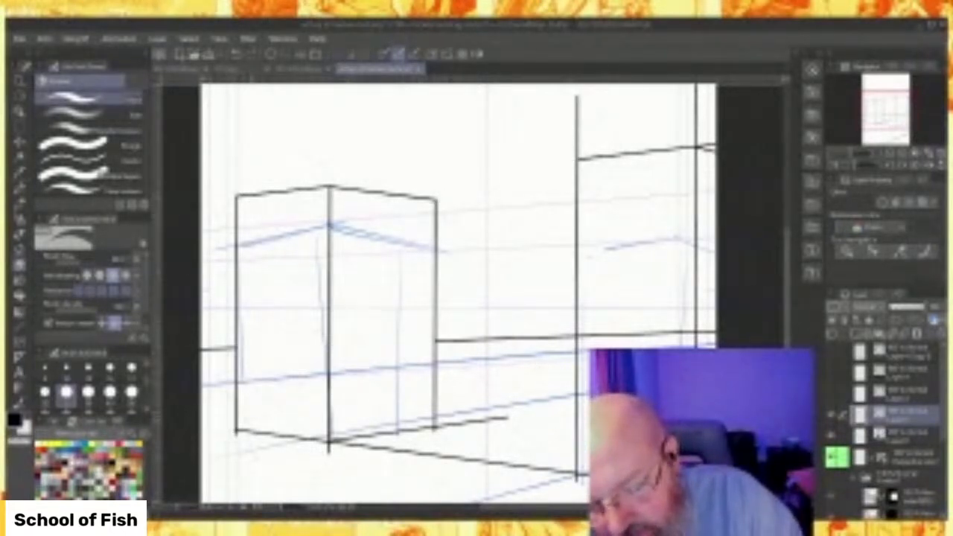
{"action": "left_click_drag", "start_coordinate": [332, 442], "coordinate": [575, 474]}
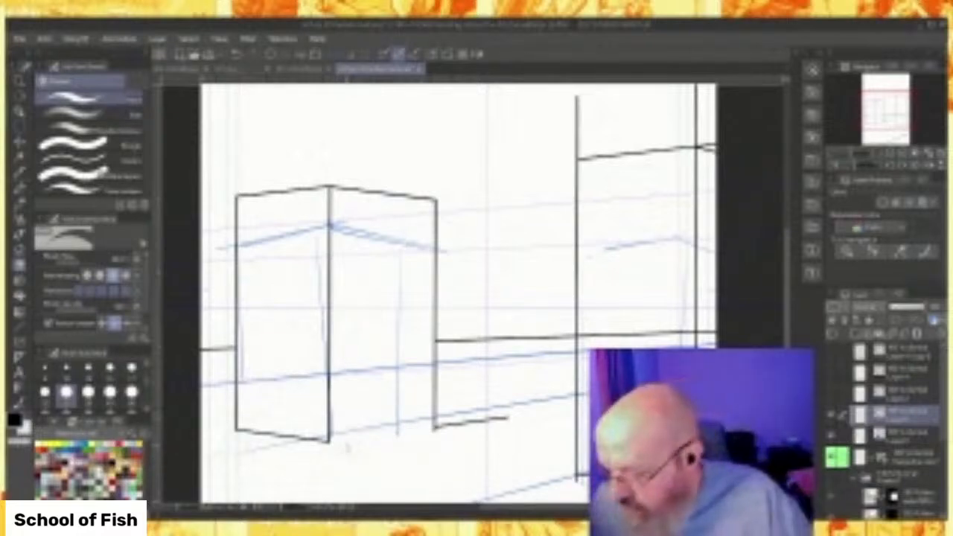
{"action": "key", "text": "ctrl+z"}
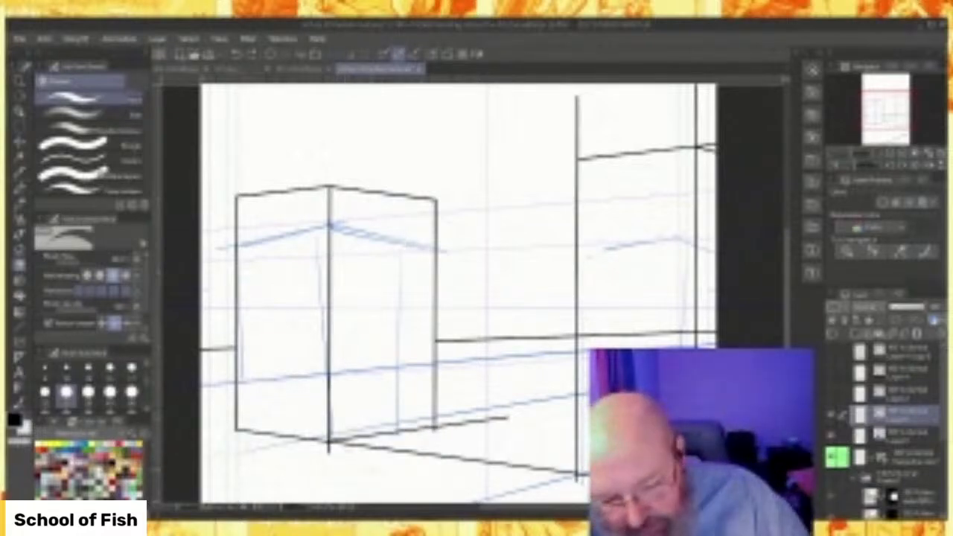
{"action": "left_click_drag", "start_coordinate": [342, 446], "coordinate": [329, 449]}
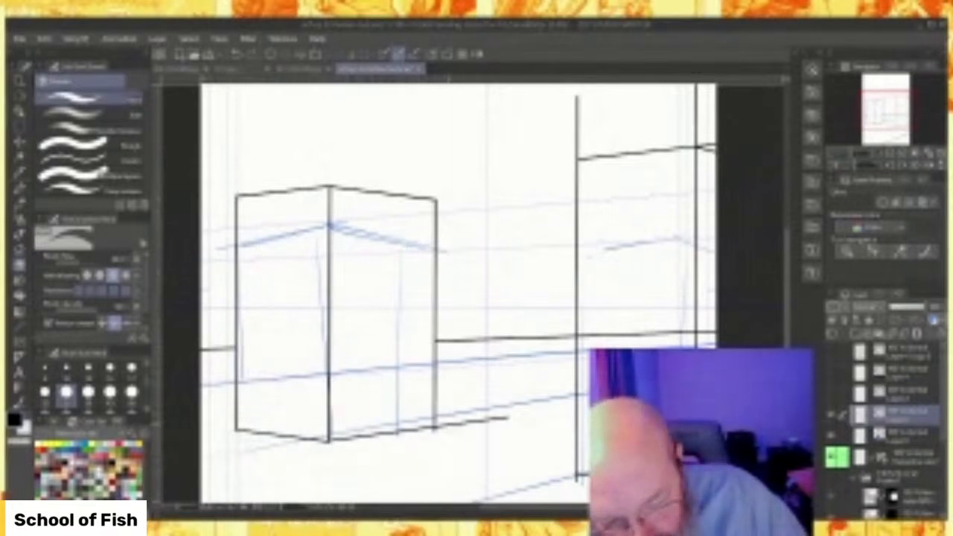
{"action": "left_click_drag", "start_coordinate": [441, 425], "coordinate": [439, 432]}
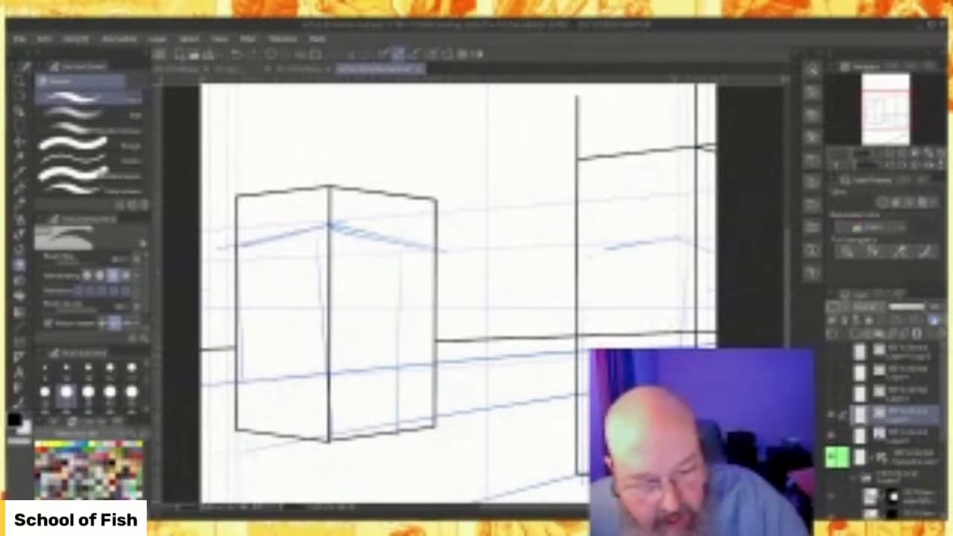
Erase the horizon line inside the right block and the vertical line ends above its top edges.
{"action": "left_click", "coordinate": [636, 334]}
{"action": "left_click", "coordinate": [707, 332]}
{"action": "left_click", "coordinate": [576, 127]}
{"action": "left_click", "coordinate": [696, 116]}
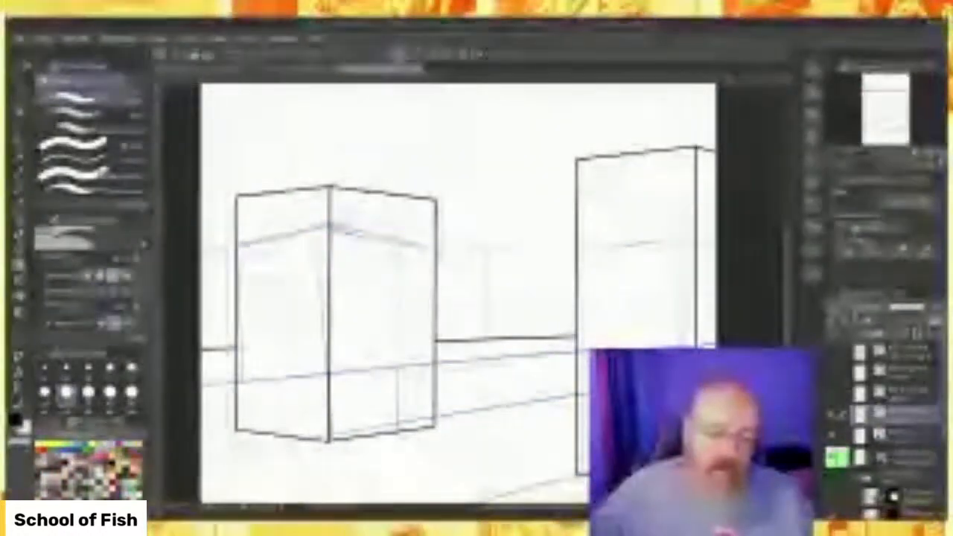
{"action": "key", "text": "ctrl+minus"}
{"action": "key", "text": "ctrl+minus"}
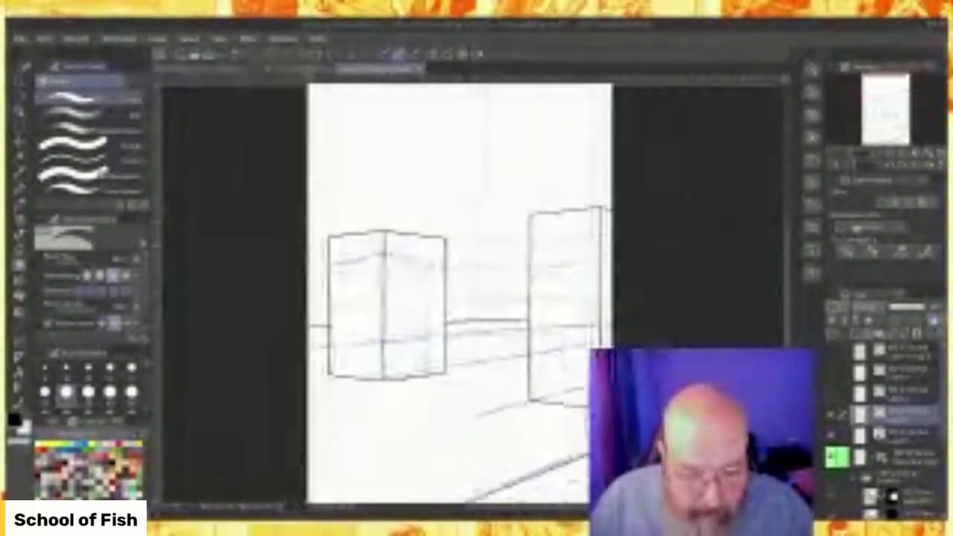
{"action": "key", "text": "ctrl+minus"}
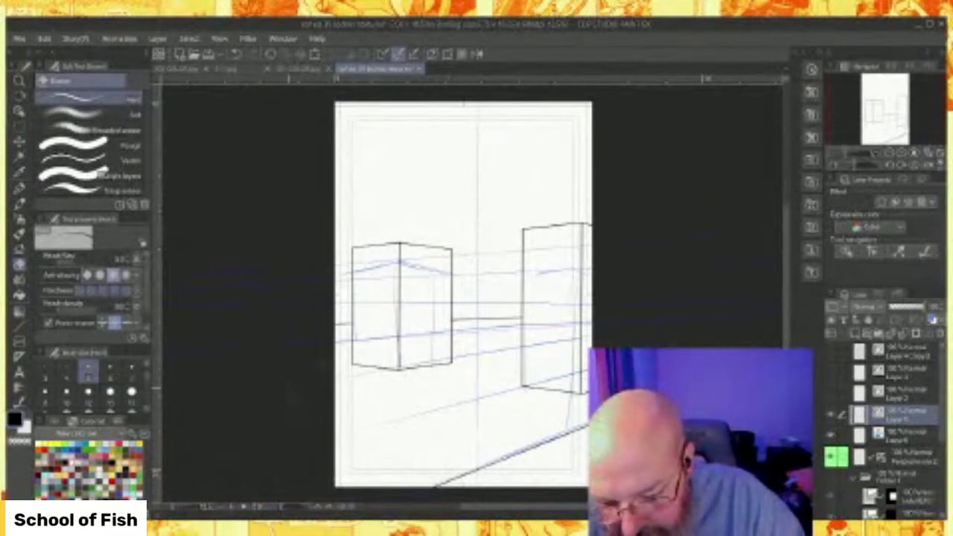
Add thin perspective lines across the ground and behind the blocks with the Straight line tool, and hide the blue sketch on Layer 6.
{"action": "left_click", "coordinate": [67, 394]}
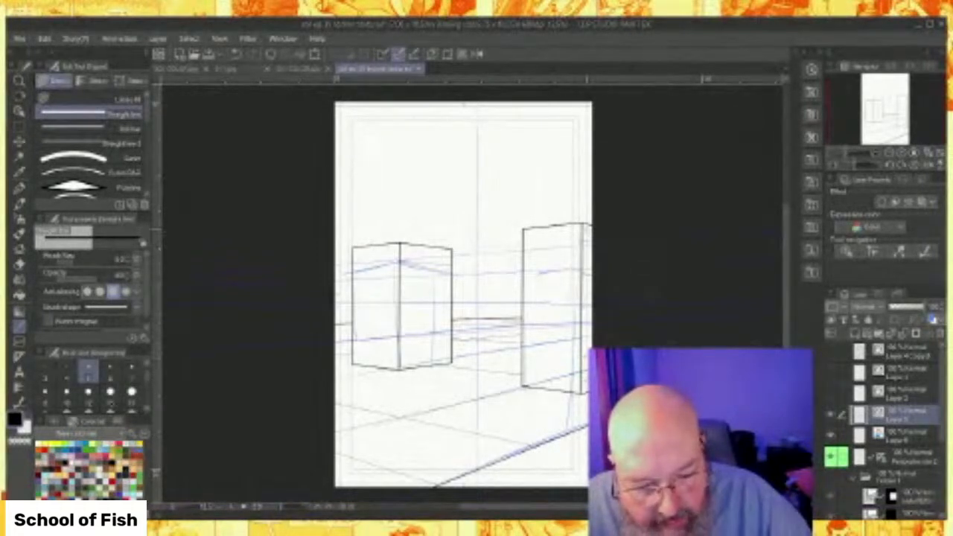
{"action": "left_click", "coordinate": [831, 434]}
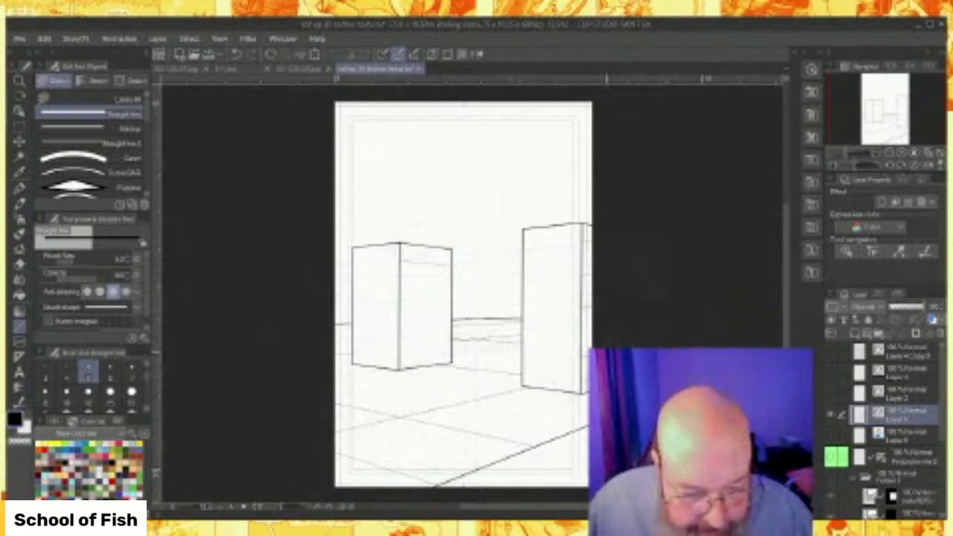
Paste the techno texture as a new layer directly above Layer 6 and set its transform mode to Free Transform.
{"action": "left_click", "coordinate": [901, 435]}
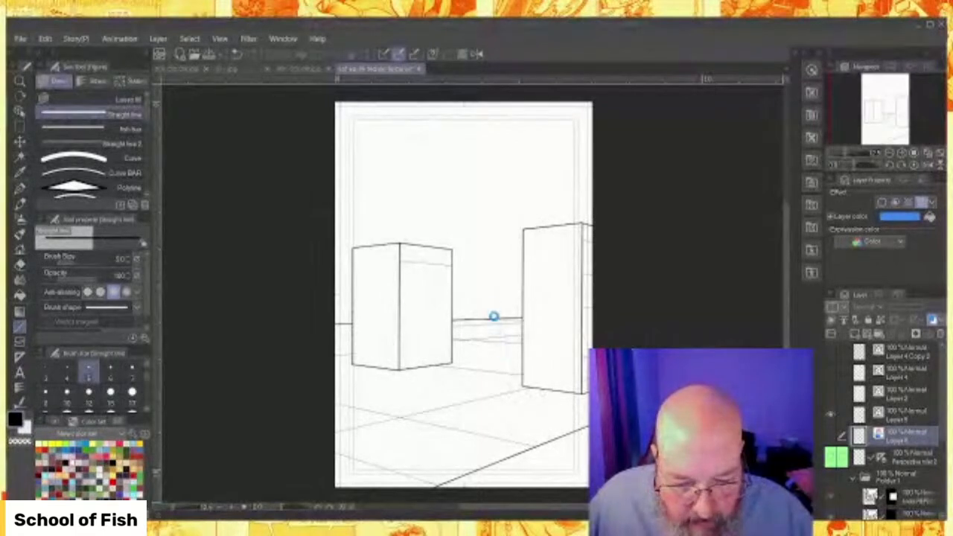
{"action": "key", "text": "ctrl+v"}
{"action": "scroll", "coordinate": [495, 312], "scroll_direction": "down", "scroll_amount": 3}
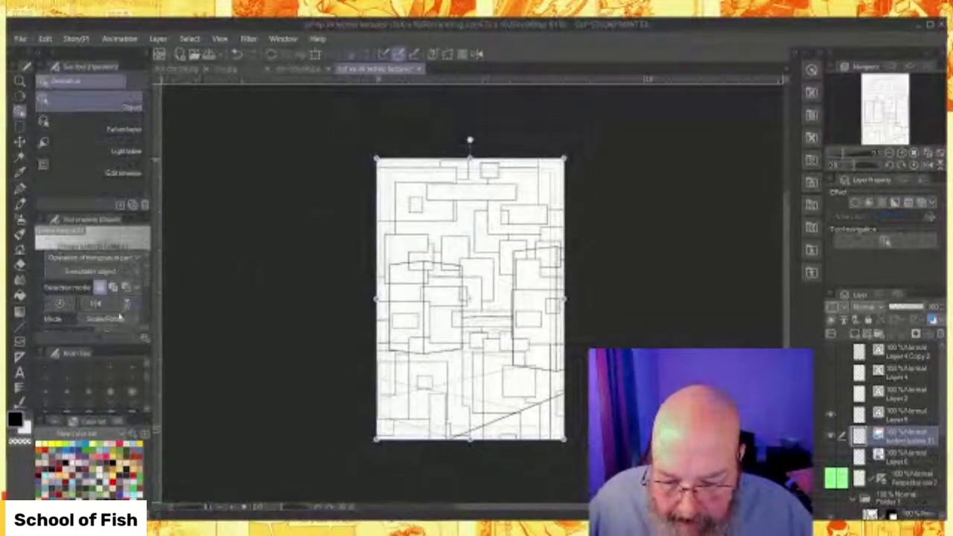
{"action": "left_click", "coordinate": [109, 372]}
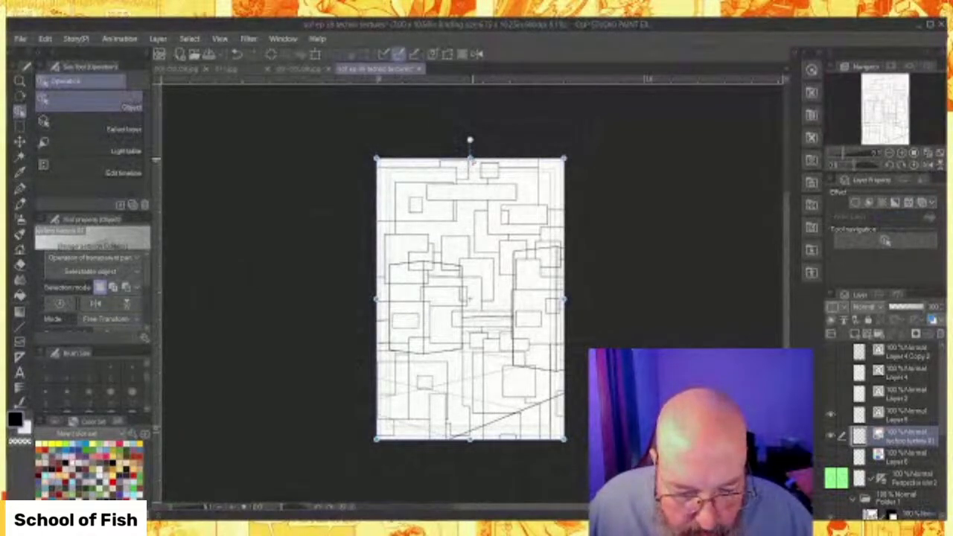
Distort the texture into a flat ground plane below the horizon, with its side corners extending well beyond the page.
{"action": "left_click_drag", "start_coordinate": [471, 160], "coordinate": [660, 316]}
{"action": "left_click_drag", "start_coordinate": [469, 440], "coordinate": [313, 322]}
{"action": "left_click_drag", "start_coordinate": [408, 324], "coordinate": [402, 461]}
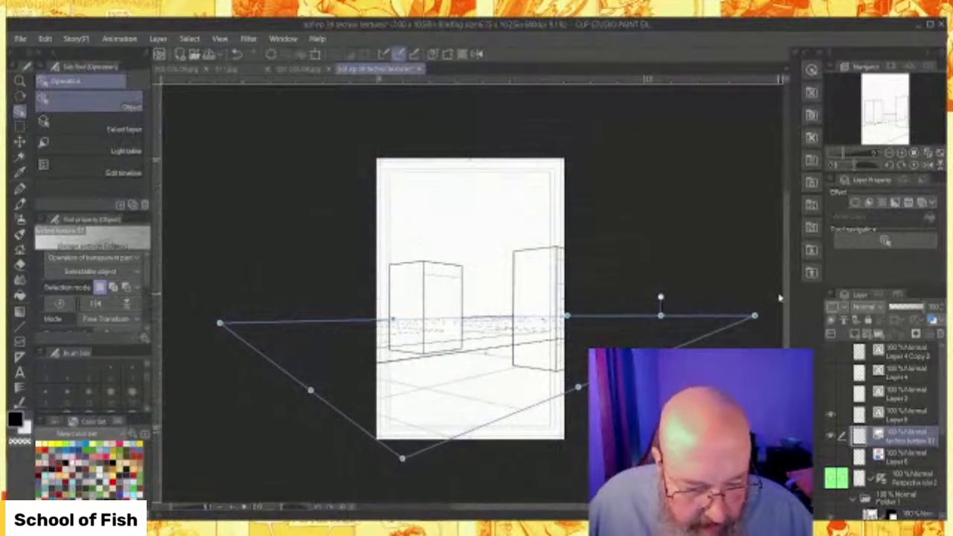
{"action": "left_click_drag", "start_coordinate": [756, 318], "coordinate": [698, 342]}
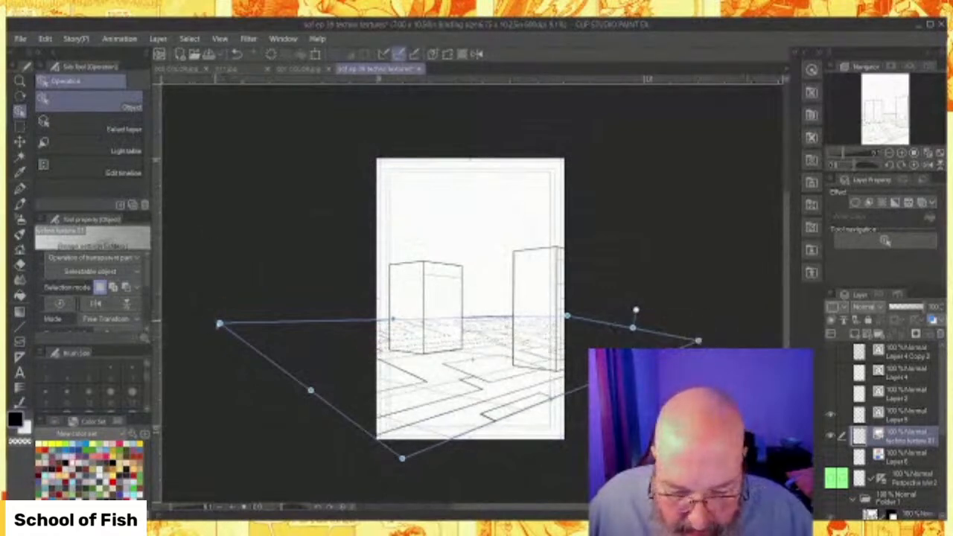
{"action": "left_click_drag", "start_coordinate": [219, 323], "coordinate": [164, 328]}
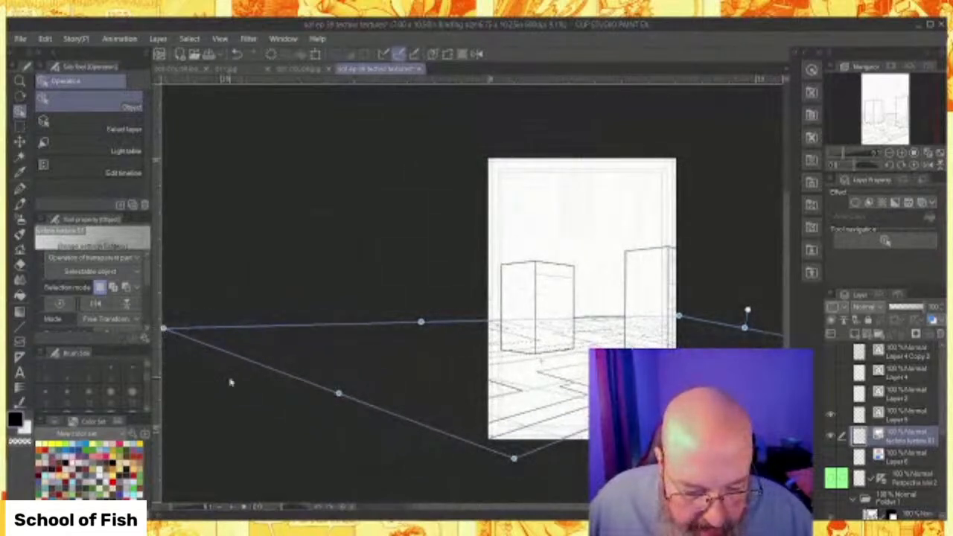
Adjust the texture's front and right corners so its lines follow the ground perspective.
{"action": "scroll", "coordinate": [633, 391], "scroll_direction": "up", "scroll_amount": 2}
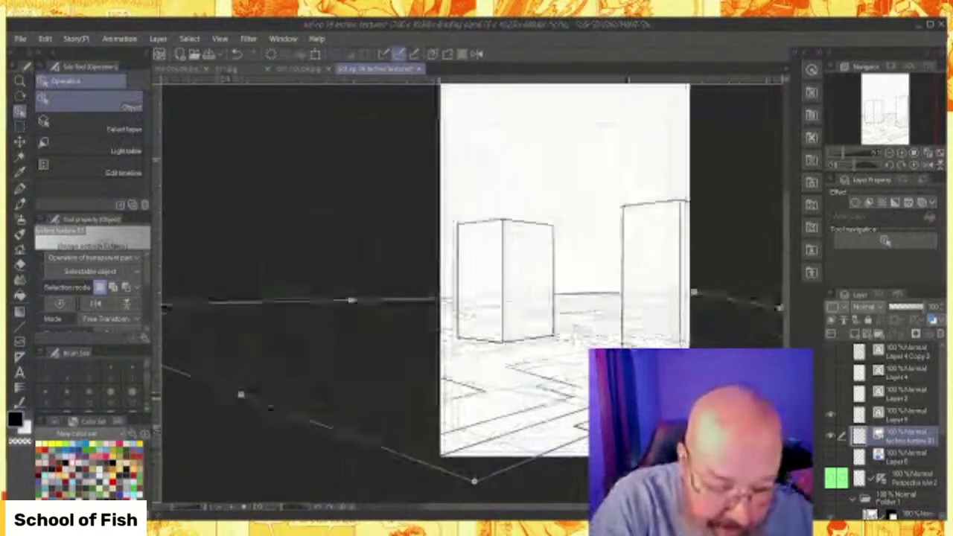
{"action": "scroll", "coordinate": [625, 395], "scroll_direction": "up", "scroll_amount": 3}
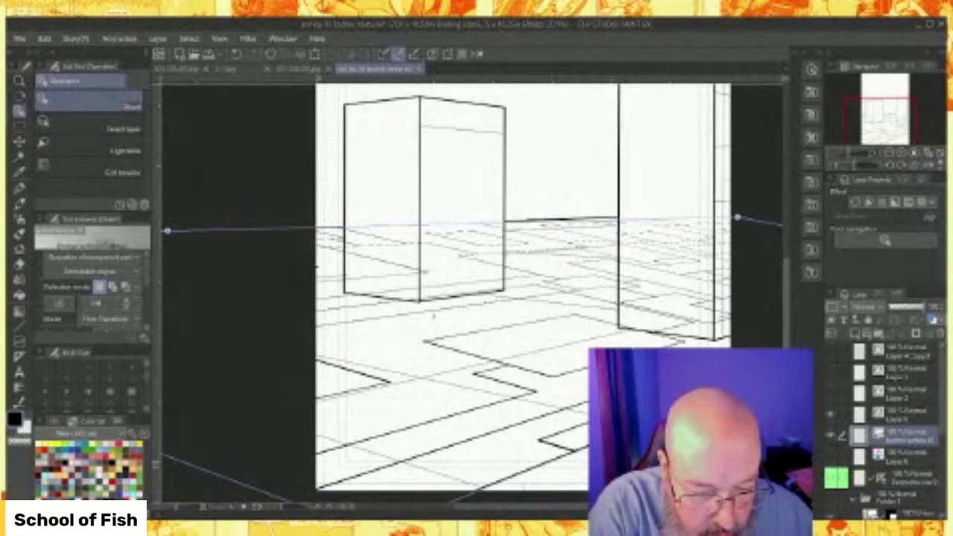
{"action": "left_click_drag", "start_coordinate": [787, 335], "coordinate": [787, 349]}
{"action": "left_click_drag", "start_coordinate": [372, 484], "coordinate": [404, 468]}
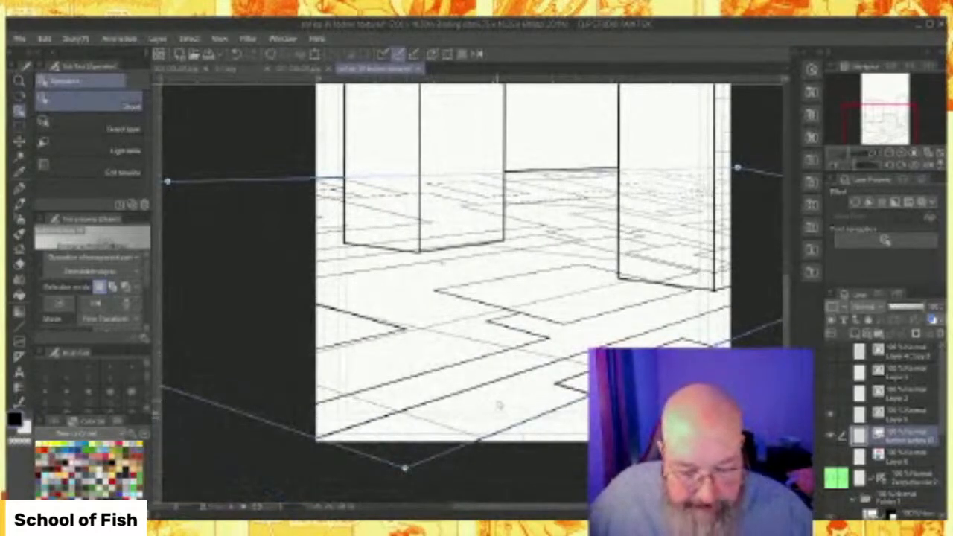
{"action": "scroll", "coordinate": [499, 405], "scroll_direction": "down", "scroll_amount": 5}
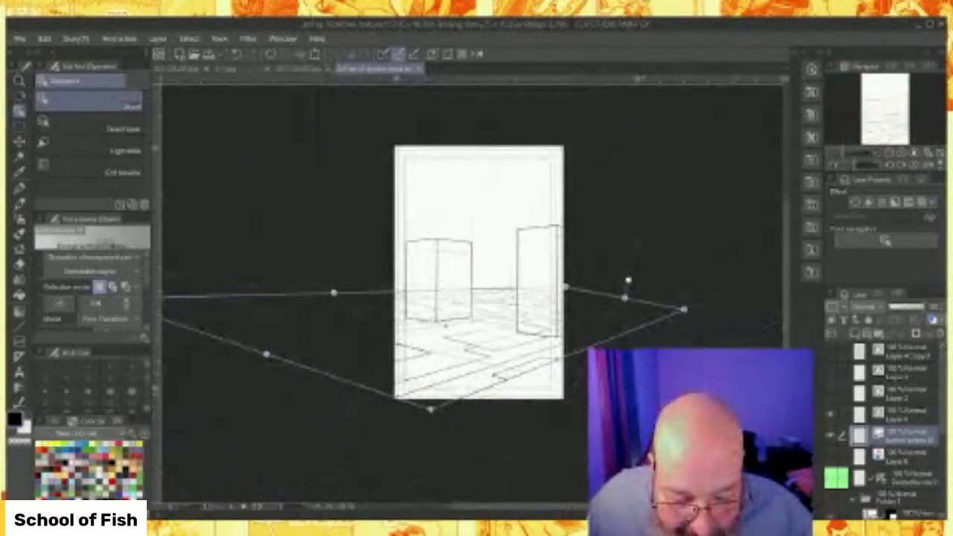
{"action": "left_click_drag", "start_coordinate": [584, 507], "coordinate": [614, 507]}
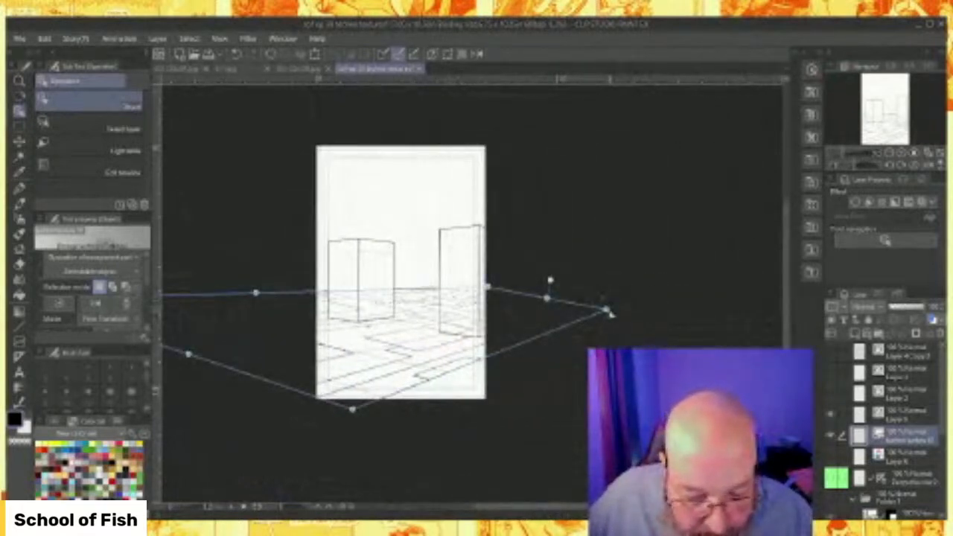
{"action": "left_click_drag", "start_coordinate": [609, 310], "coordinate": [643, 296]}
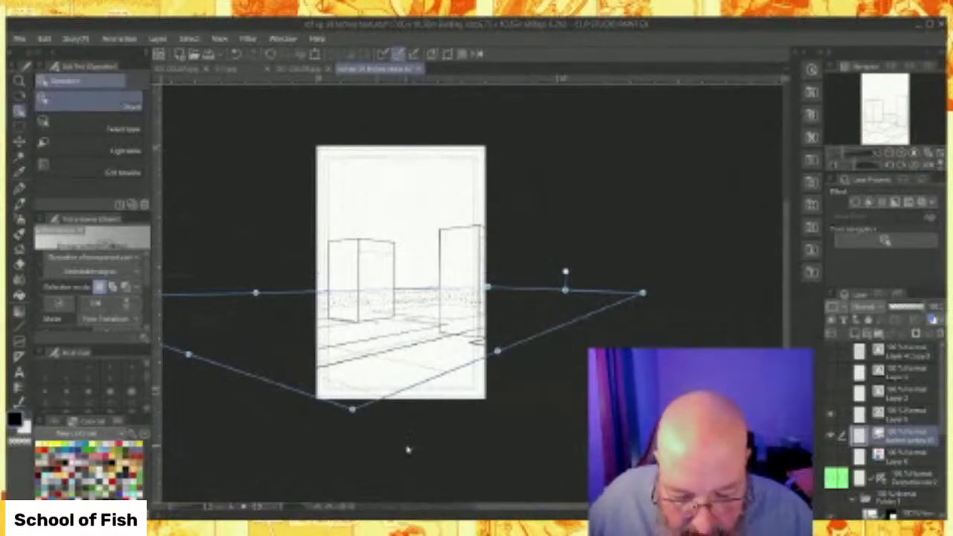
{"action": "left_click_drag", "start_coordinate": [353, 412], "coordinate": [361, 409]}
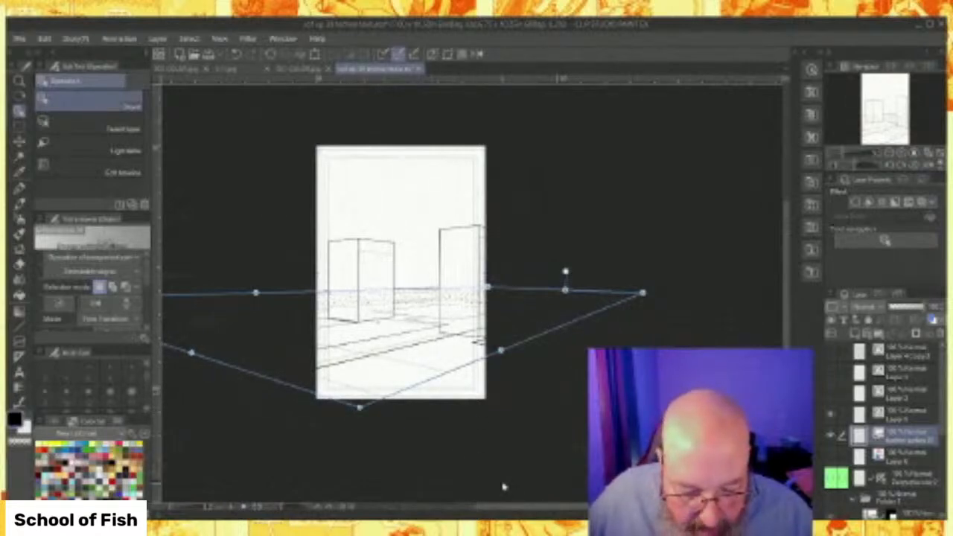
Stretch the texture's left corner farther out and align its back edge with the horizon line.
{"action": "left_click_drag", "start_coordinate": [533, 508], "coordinate": [462, 508]}
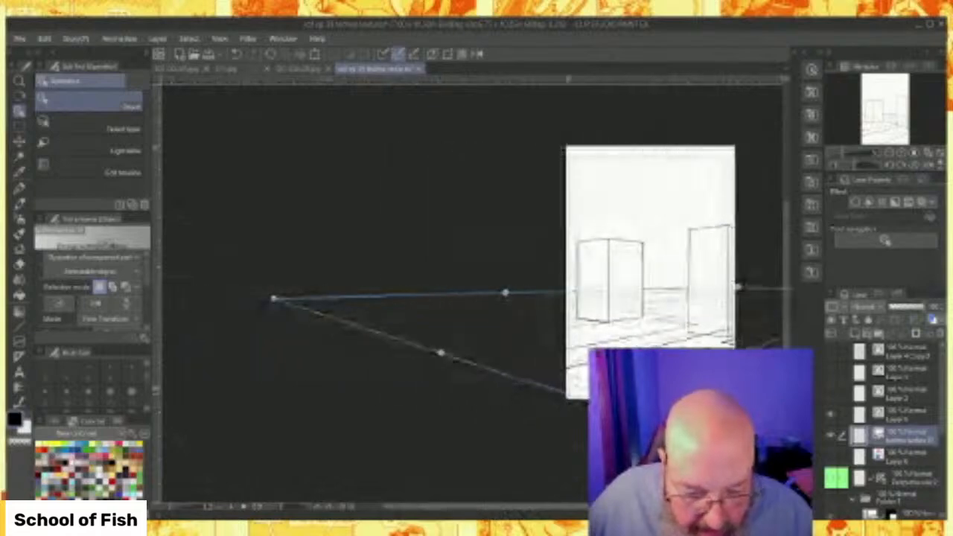
{"action": "left_click_drag", "start_coordinate": [273, 300], "coordinate": [169, 303]}
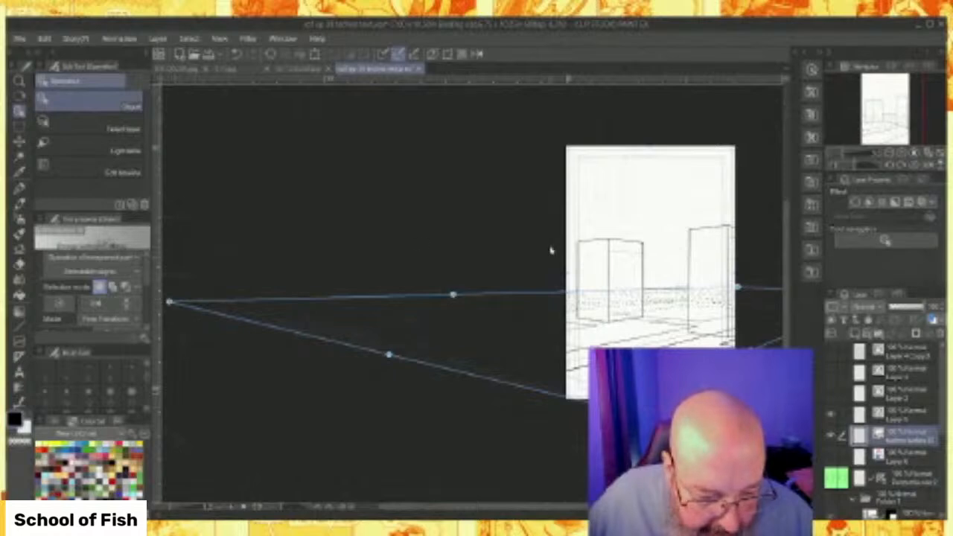
{"action": "scroll", "coordinate": [736, 289], "scroll_direction": "up", "scroll_amount": 3}
{"action": "left_click_drag", "start_coordinate": [739, 285], "coordinate": [762, 283]}
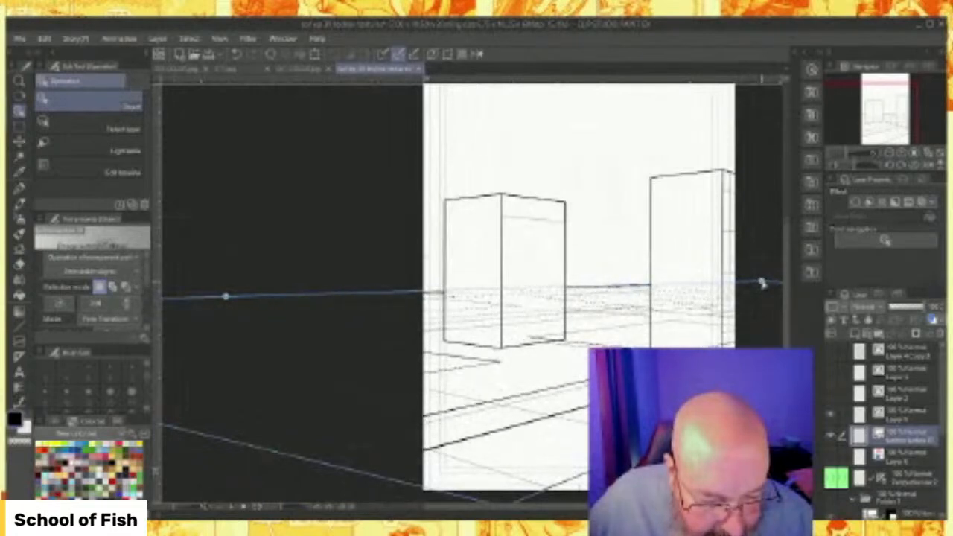
{"action": "scroll", "coordinate": [618, 358], "scroll_direction": "up", "scroll_amount": 3}
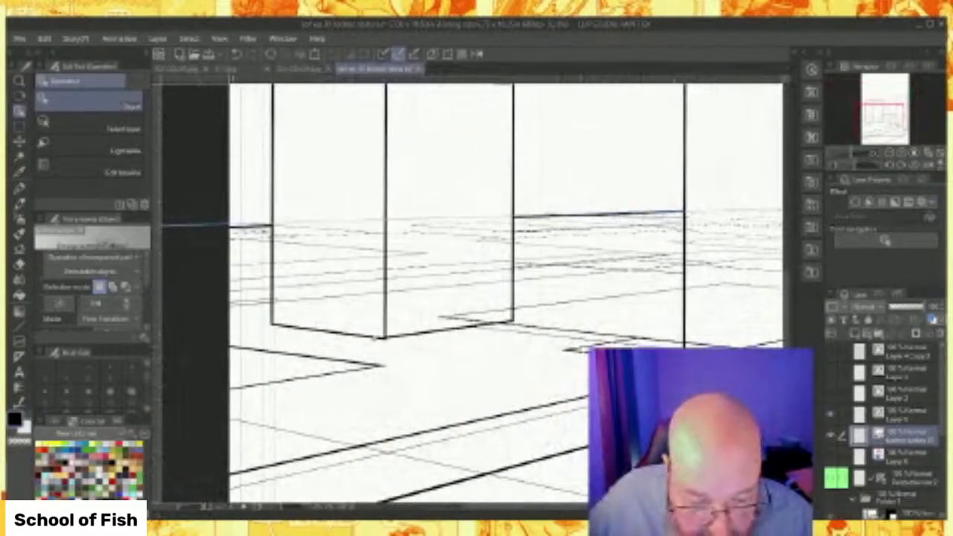
{"action": "scroll", "coordinate": [648, 297], "scroll_direction": "down", "scroll_amount": 8}
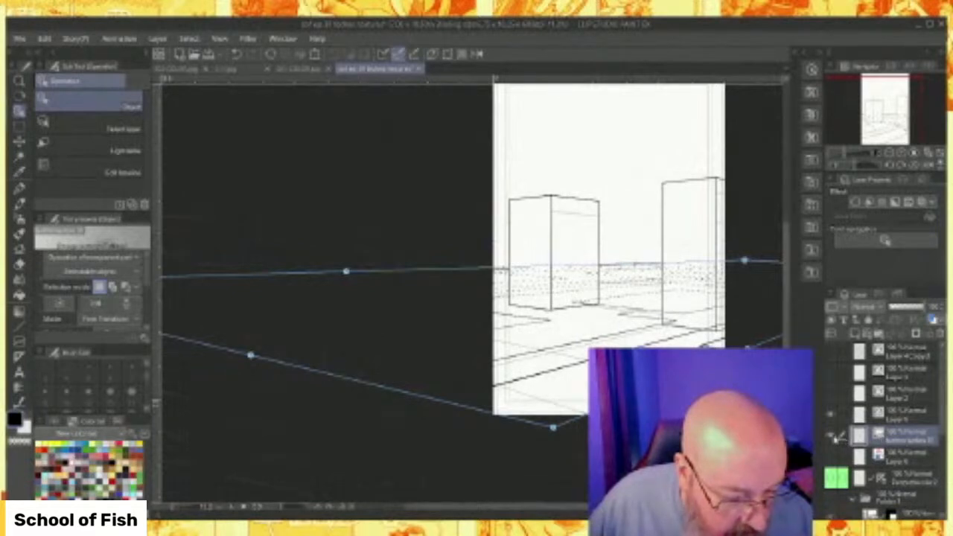
Hide the texture and erase the thin perspective lines on the ground and between the blocks from the line-art layer.
{"action": "left_click", "coordinate": [833, 436]}
{"action": "left_click", "coordinate": [917, 417]}
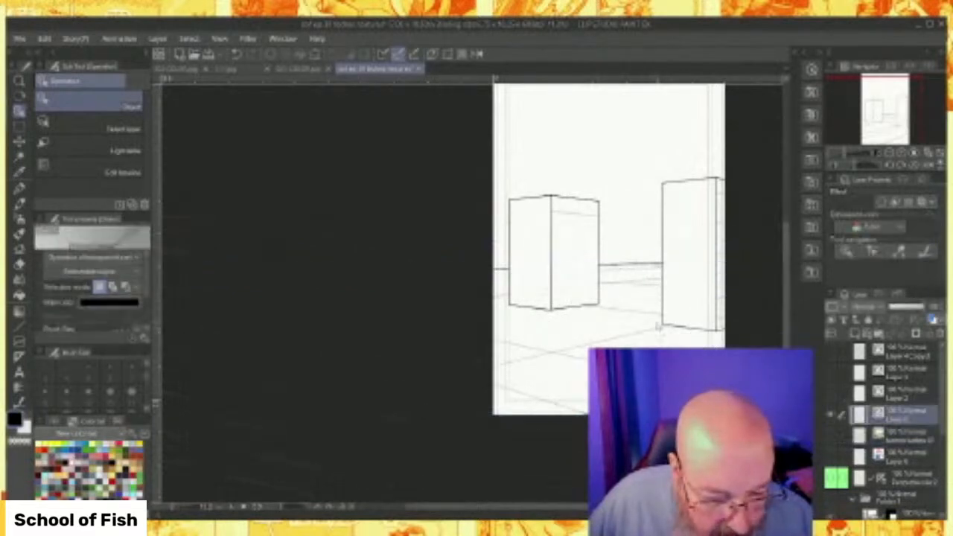
{"action": "scroll", "coordinate": [649, 315], "scroll_direction": "up", "scroll_amount": 5}
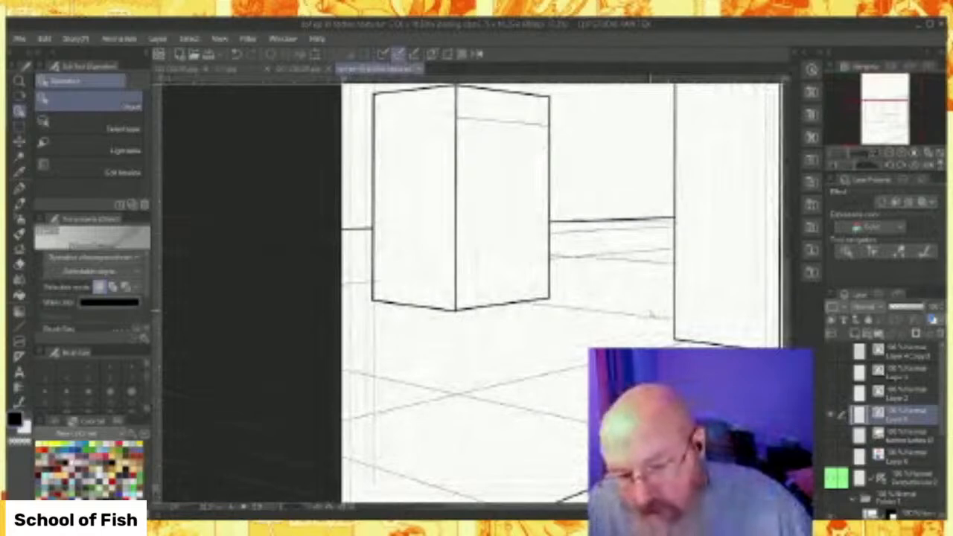
{"action": "left_click", "coordinate": [19, 265]}
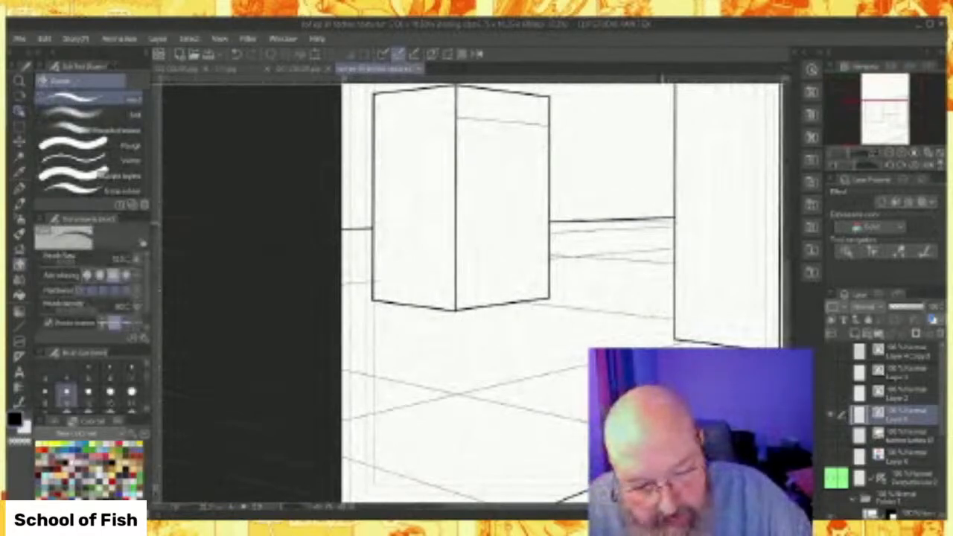
{"action": "left_click_drag", "start_coordinate": [667, 238], "coordinate": [569, 255]}
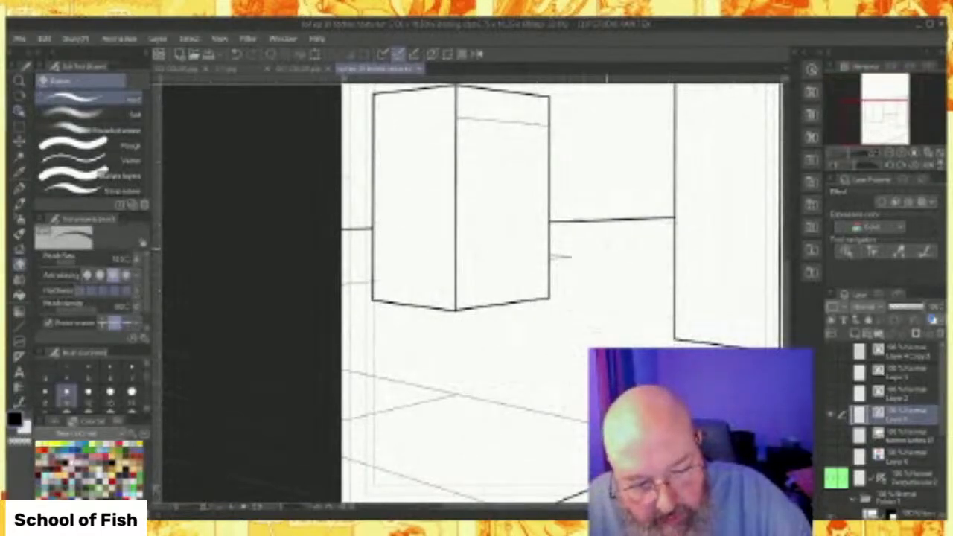
{"action": "left_click_drag", "start_coordinate": [344, 284], "coordinate": [375, 281]}
{"action": "left_click_drag", "start_coordinate": [379, 341], "coordinate": [389, 478]}
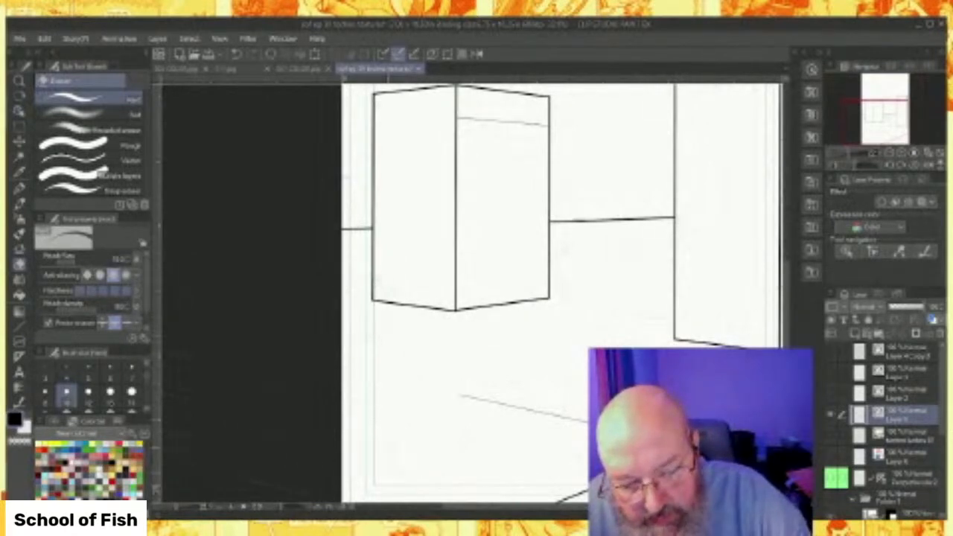
{"action": "left_click_drag", "start_coordinate": [484, 388], "coordinate": [492, 422]}
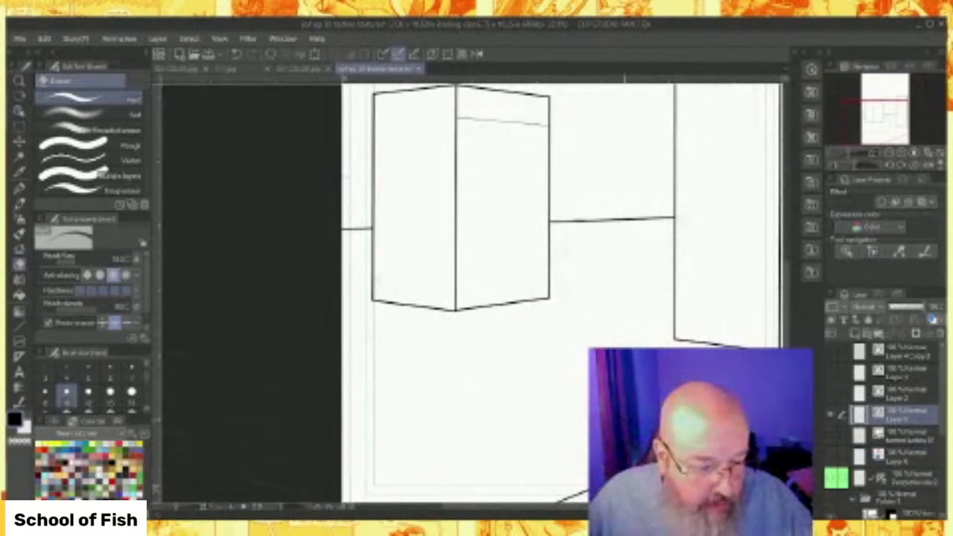
{"action": "scroll", "coordinate": [580, 359], "scroll_direction": "down", "scroll_amount": 2}
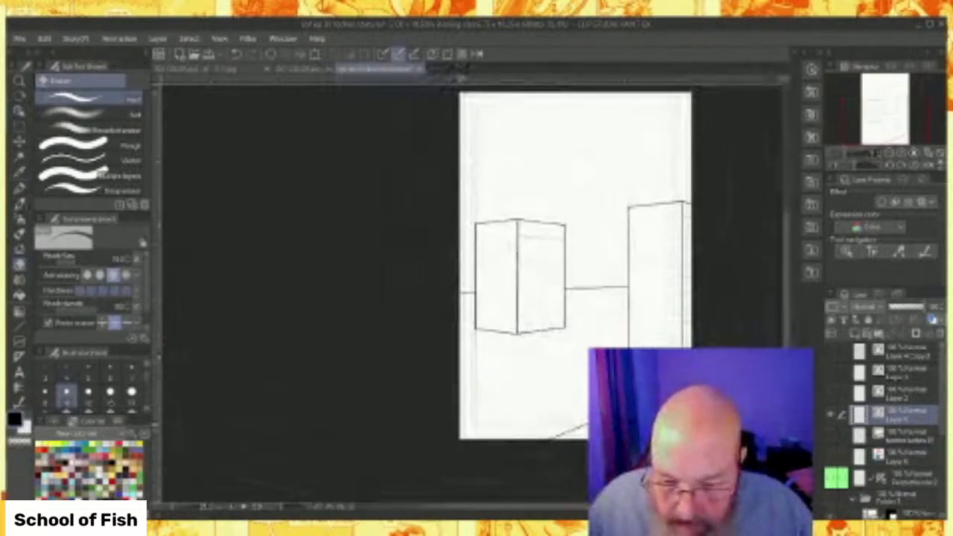
Select the ground areas around the blocks with Auto select, show the texture layer and mask it to that selection.
{"action": "left_click", "coordinate": [20, 157]}
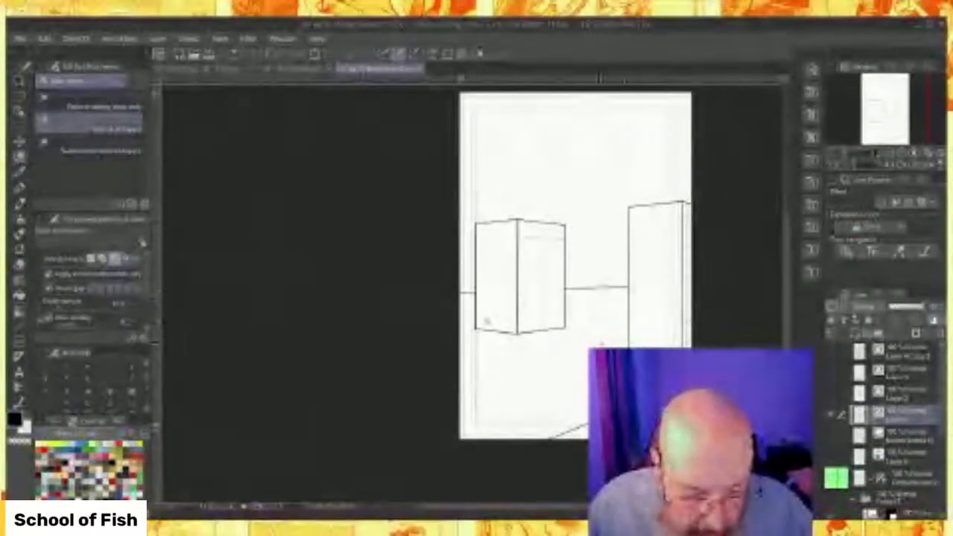
{"action": "key", "text": "ctrl+a"}
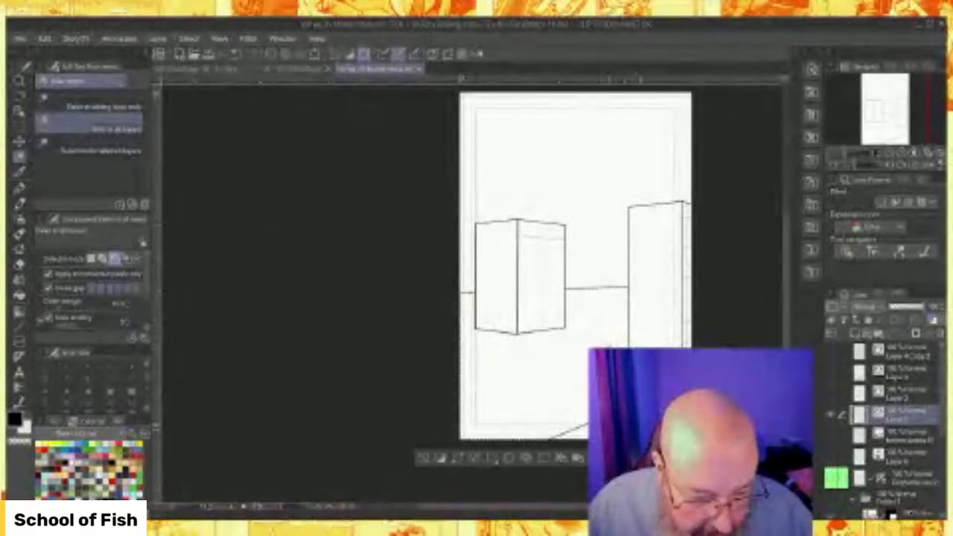
{"action": "left_click", "coordinate": [832, 437]}
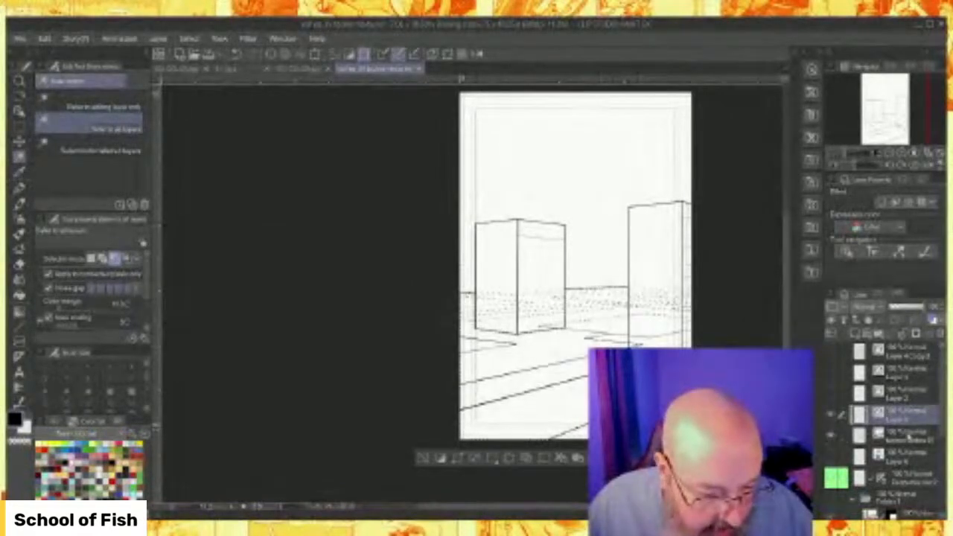
{"action": "left_click", "coordinate": [902, 441]}
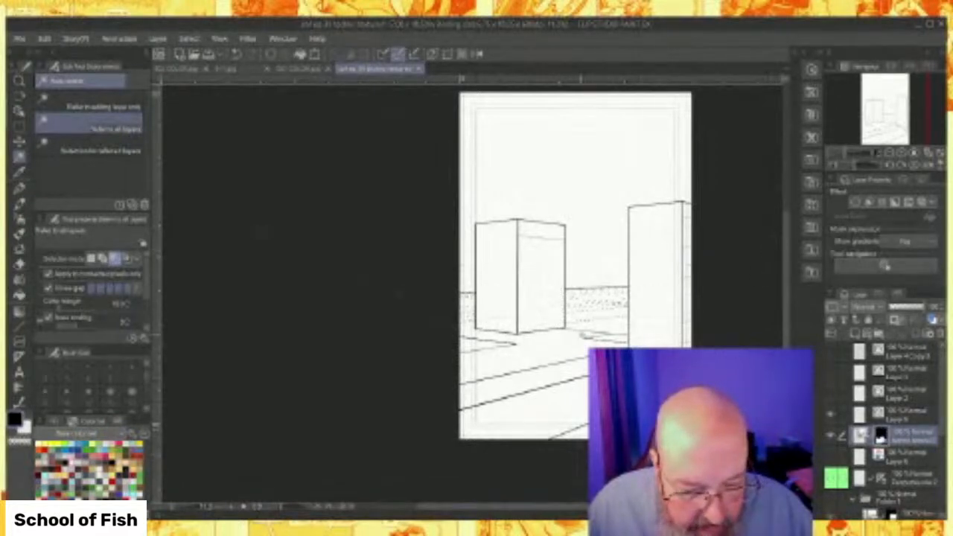
Examine the masked ground texture between the blocks and across the foreground.
{"action": "scroll", "coordinate": [581, 335], "scroll_direction": "up", "scroll_amount": 6}
{"action": "scroll", "coordinate": [577, 331], "scroll_direction": "up", "scroll_amount": 2}
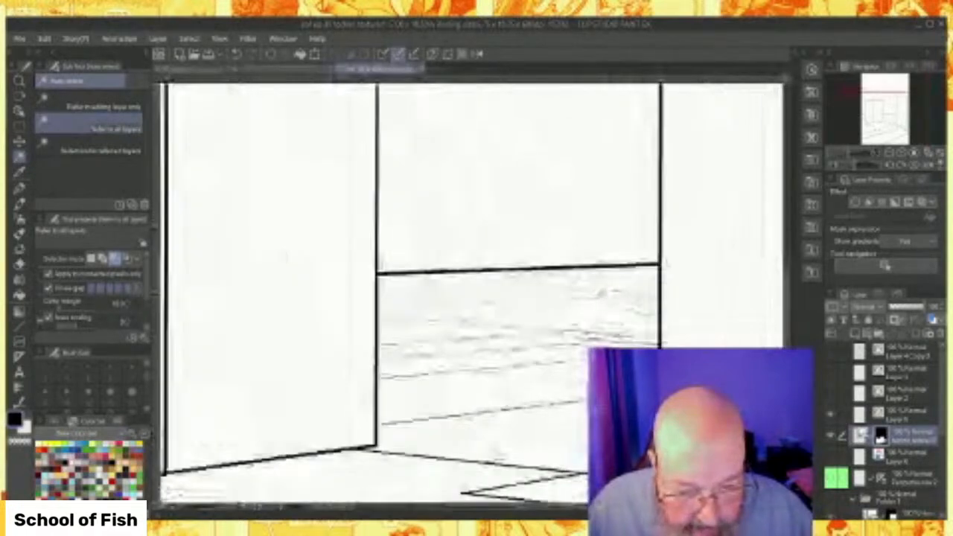
{"action": "scroll", "coordinate": [577, 332], "scroll_direction": "up", "scroll_amount": 4}
{"action": "scroll", "coordinate": [551, 376], "scroll_direction": "down", "scroll_amount": 8}
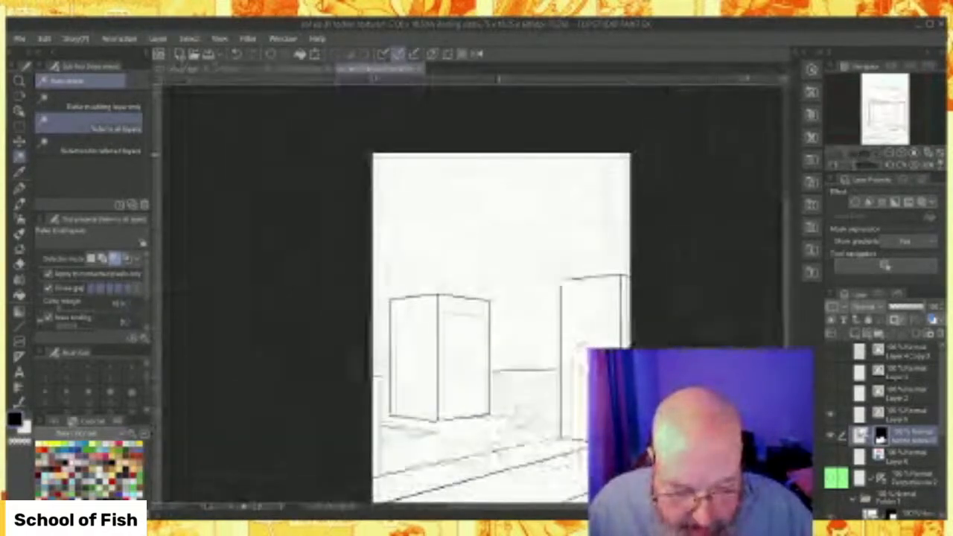
{"action": "scroll", "coordinate": [500, 442], "scroll_direction": "up", "scroll_amount": 1}
{"action": "left_click_drag", "start_coordinate": [787, 235], "coordinate": [787, 247]}
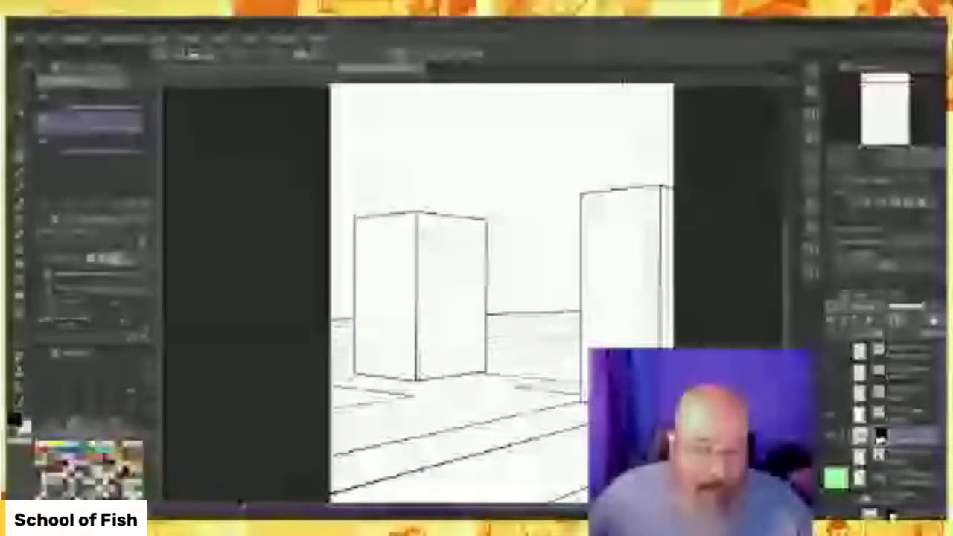
{"action": "scroll", "coordinate": [595, 447], "scroll_direction": "down", "scroll_amount": 1}
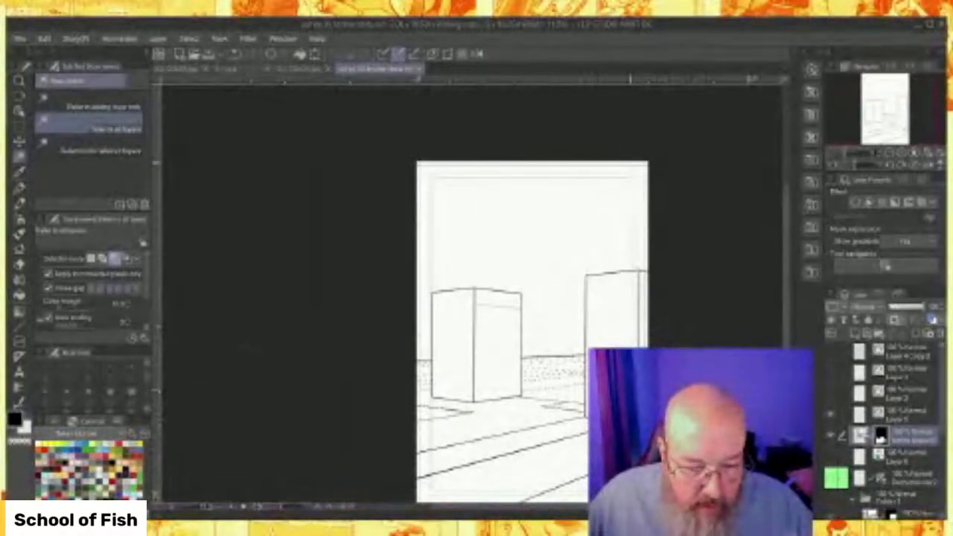
{"action": "left_click_drag", "start_coordinate": [788, 266], "coordinate": [791, 295]}
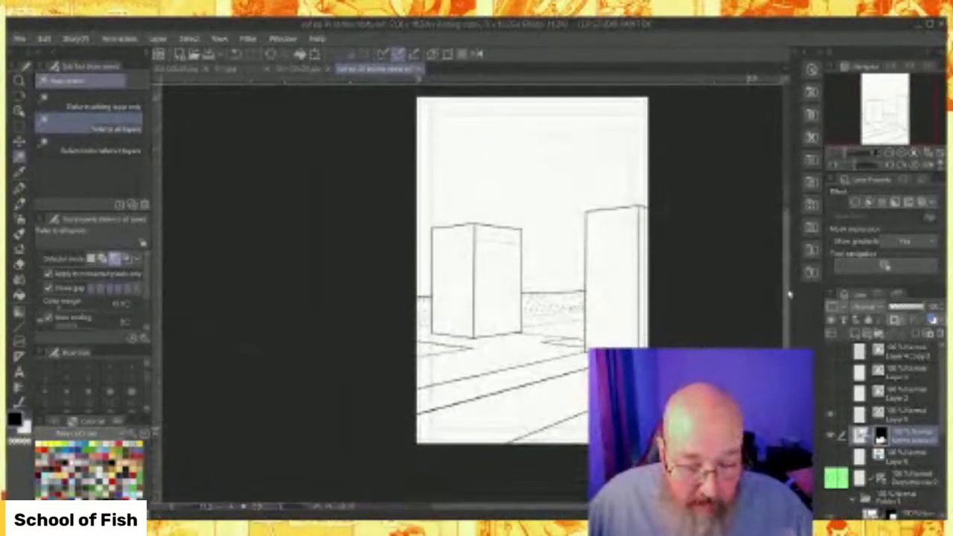
{"action": "scroll", "coordinate": [578, 395], "scroll_direction": "up", "scroll_amount": 2}
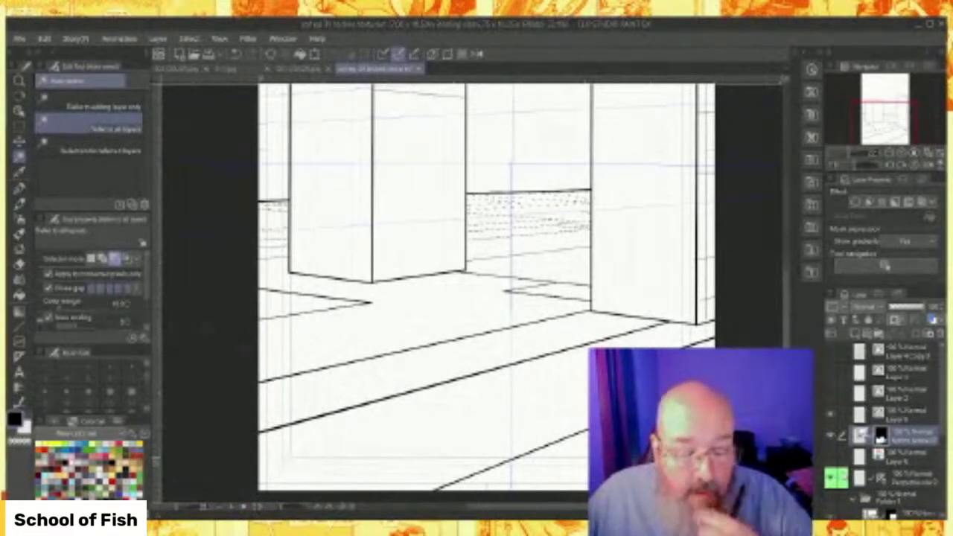
Draw straight vertical and receding lines on the line-art layer inside the ground notch between the blocks to give it depth.
{"action": "key", "text": "u"}
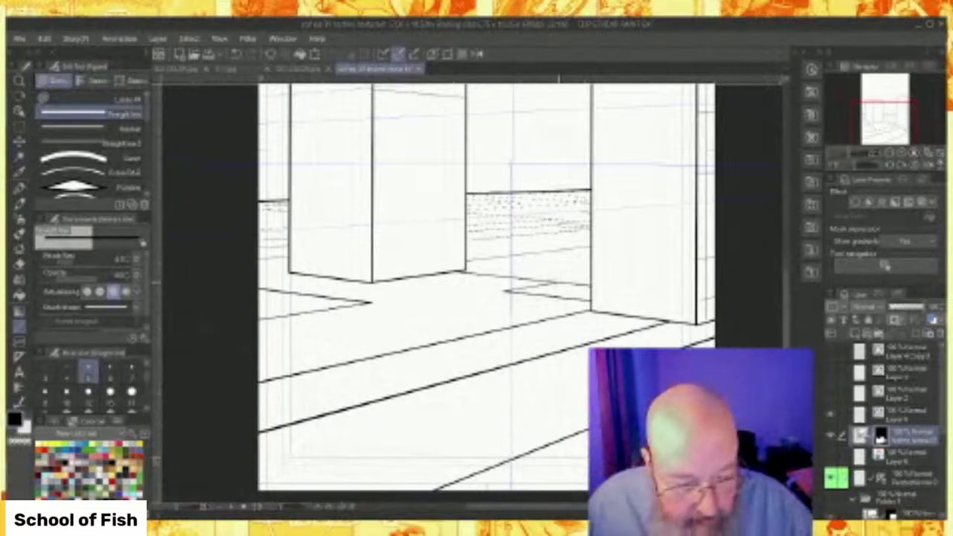
{"action": "scroll", "coordinate": [574, 287], "scroll_direction": "up", "scroll_amount": 3}
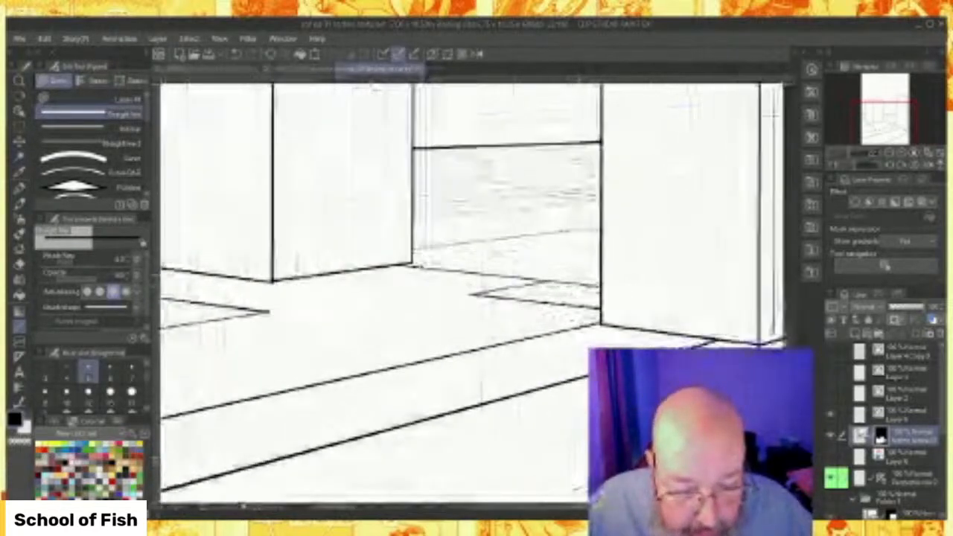
{"action": "scroll", "coordinate": [590, 273], "scroll_direction": "up", "scroll_amount": 4}
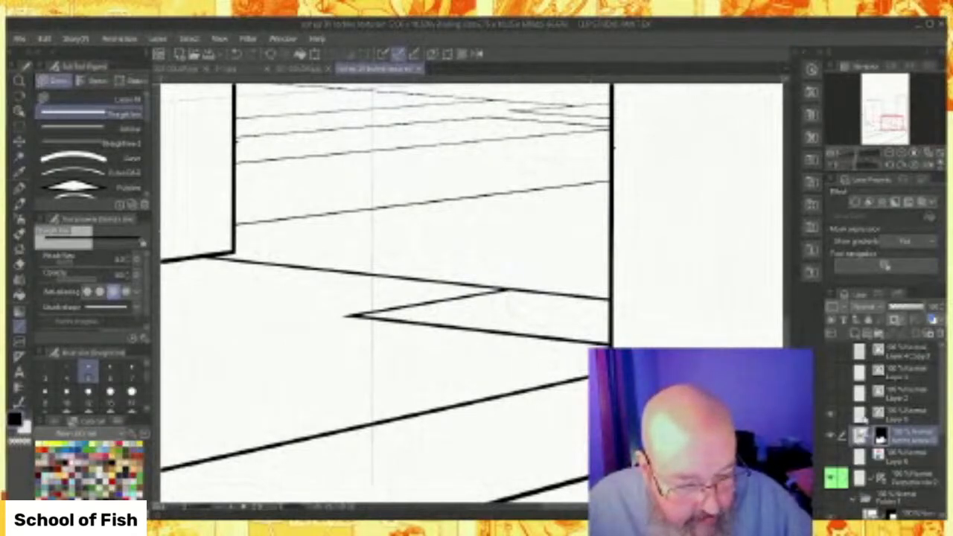
{"action": "left_click", "coordinate": [864, 414]}
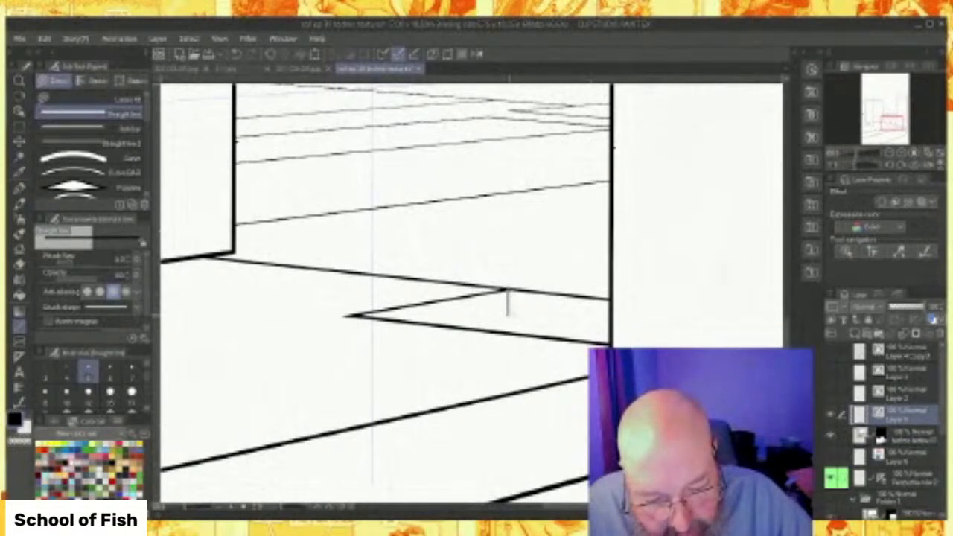
{"action": "mouse_move", "coordinate": [507, 316]}
{"action": "left_mouse_down"}
{"action": "mouse_move", "coordinate": [457, 338]}
{"action": "mouse_move", "coordinate": [509, 317]}
{"action": "mouse_move", "coordinate": [609, 328]}
{"action": "left_mouse_up"}
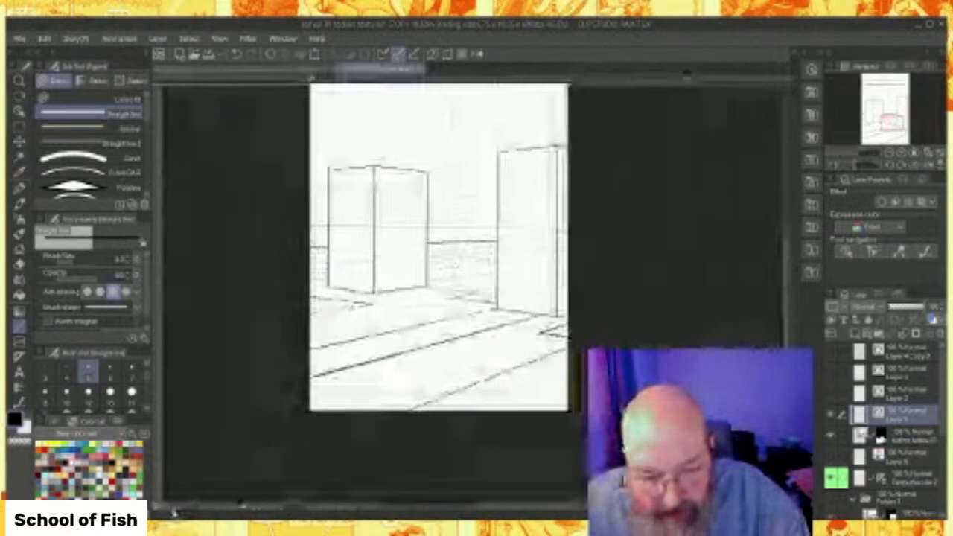
{"action": "scroll", "coordinate": [178, 512], "scroll_direction": "up", "scroll_amount": 5}
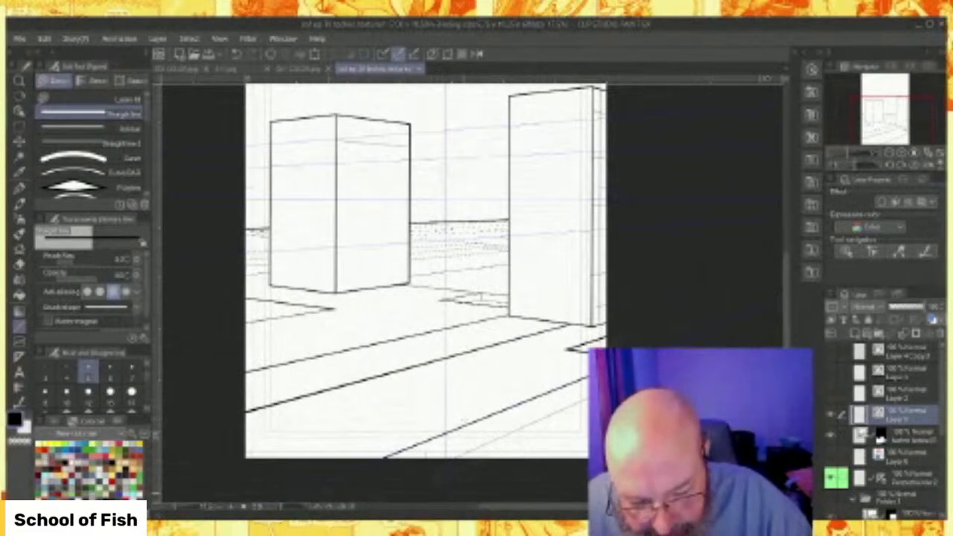
Extend the tall block's near corner downward and draw a perspective line from its foot along the long ground groove.
{"action": "left_click_drag", "start_coordinate": [180, 509], "coordinate": [185, 509]}
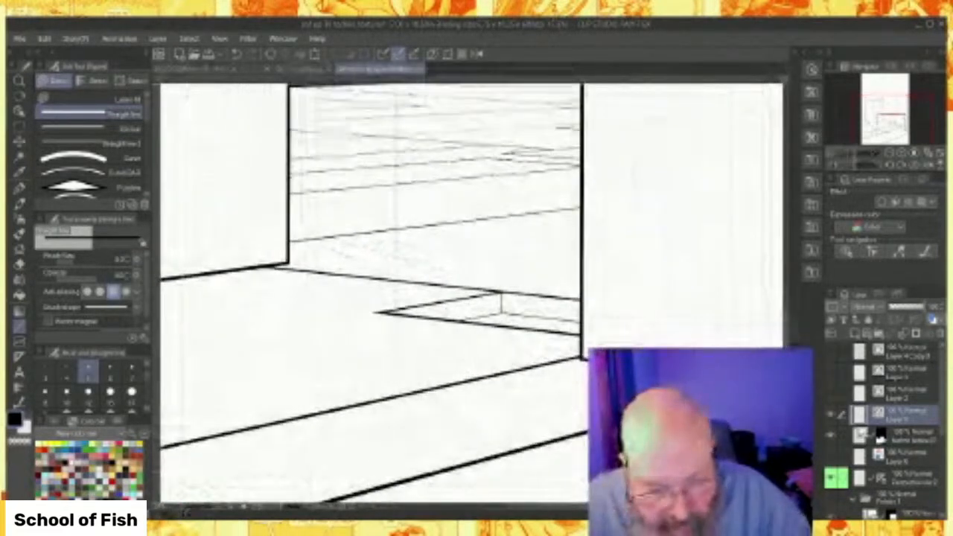
{"action": "left_click_drag", "start_coordinate": [581, 359], "coordinate": [581, 397]}
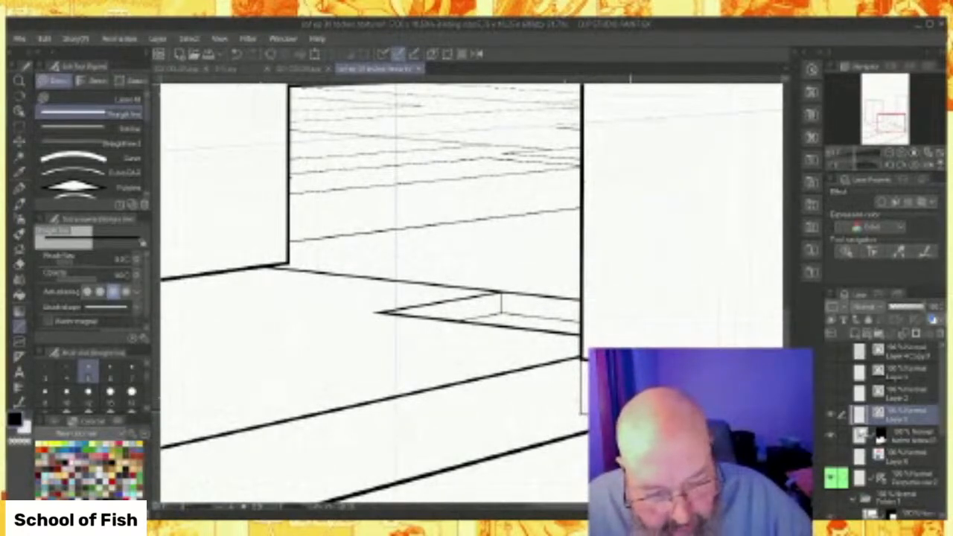
{"action": "left_click_drag", "start_coordinate": [184, 510], "coordinate": [179, 510]}
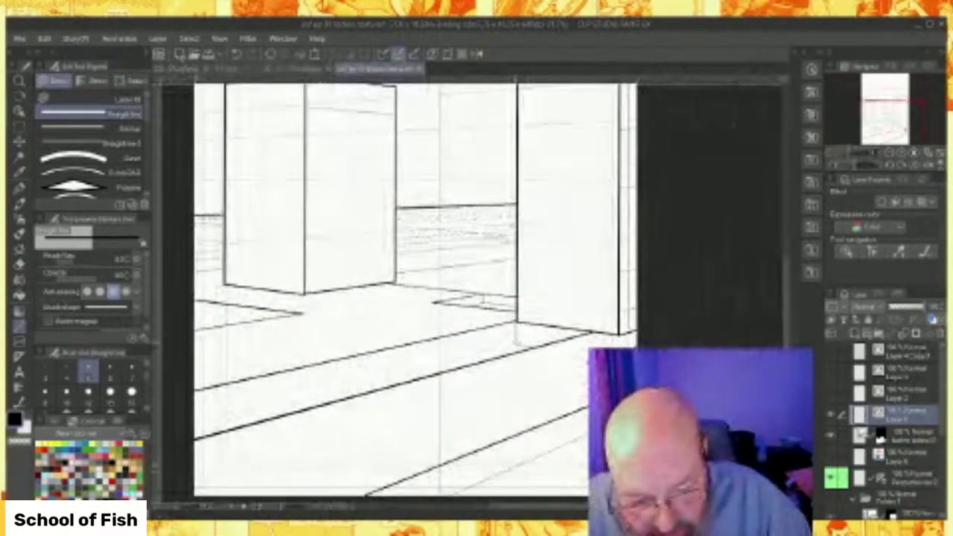
{"action": "left_click_drag", "start_coordinate": [514, 344], "coordinate": [155, 440]}
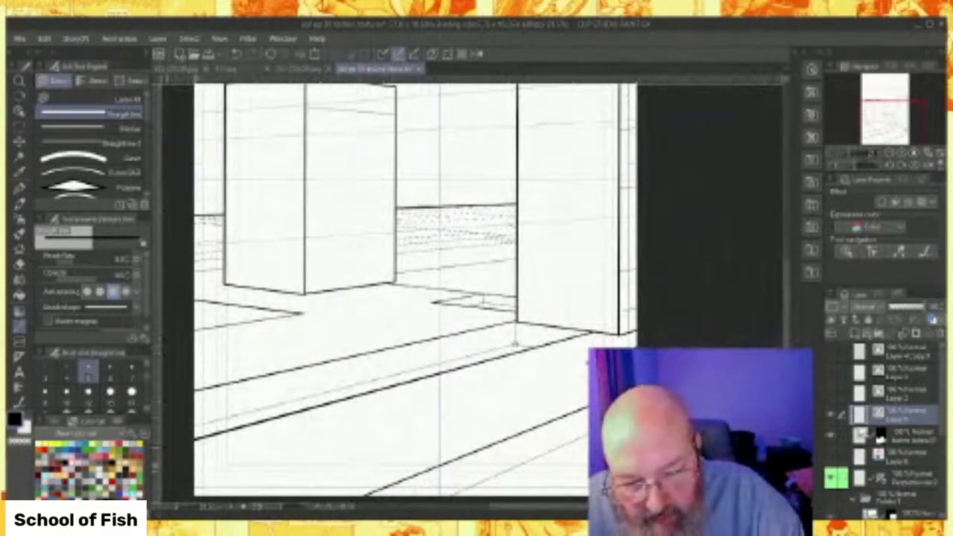
Thicken the new lines at the tall block's foot and along the groove with the line width correction tool.
{"action": "left_click", "coordinate": [19, 403]}
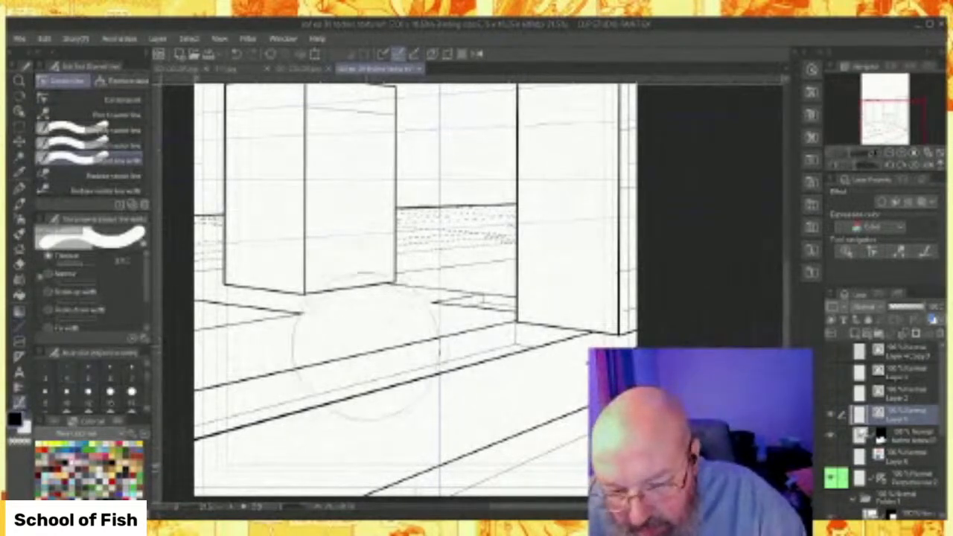
{"action": "left_click", "coordinate": [133, 370]}
{"action": "left_click", "coordinate": [88, 392]}
{"action": "mouse_move", "coordinate": [504, 346]}
{"action": "left_mouse_down"}
{"action": "mouse_move", "coordinate": [529, 343]}
{"action": "mouse_move", "coordinate": [511, 344]}
{"action": "mouse_move", "coordinate": [518, 337]}
{"action": "left_mouse_up"}
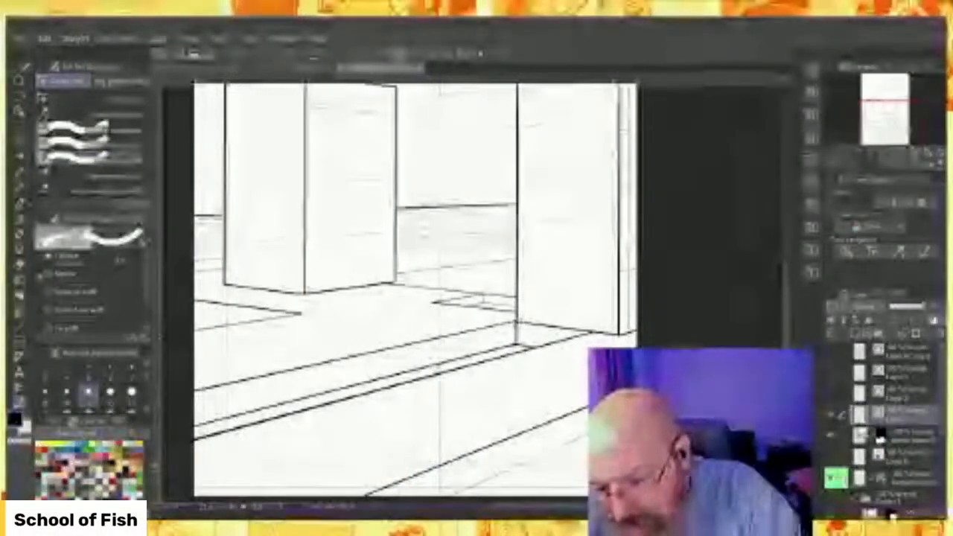
Erase the tall block's old base line where it crosses the recessed groove.
{"action": "key", "text": "u"}
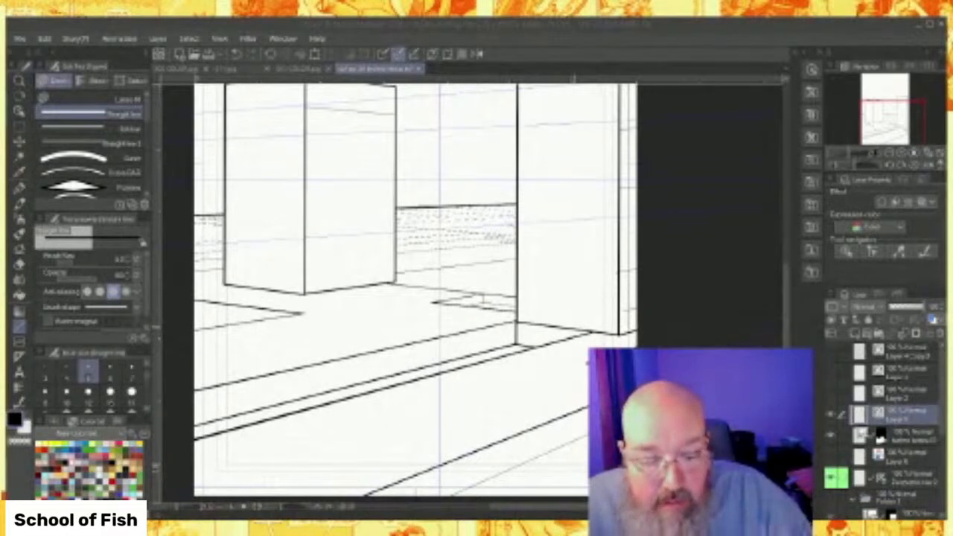
{"action": "left_click", "coordinate": [572, 328]}
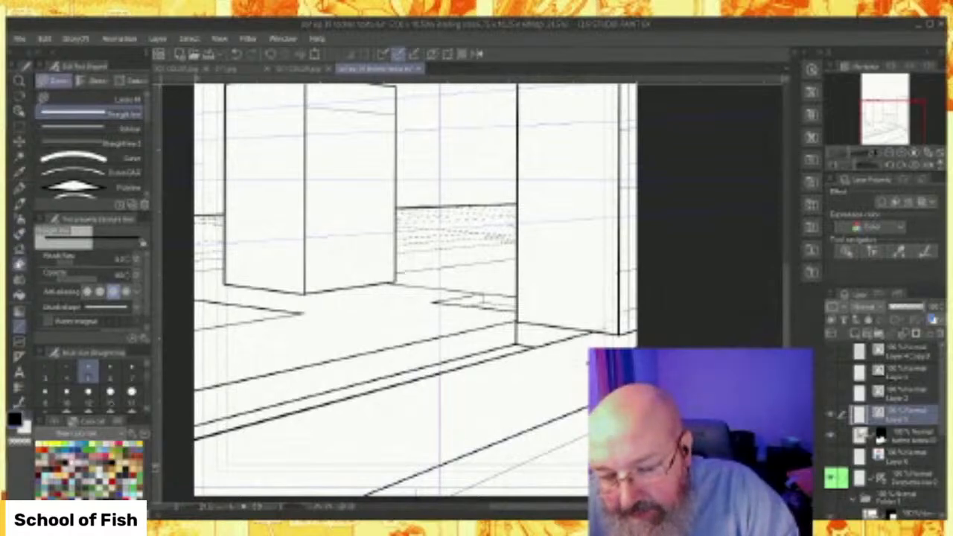
{"action": "left_click", "coordinate": [22, 264]}
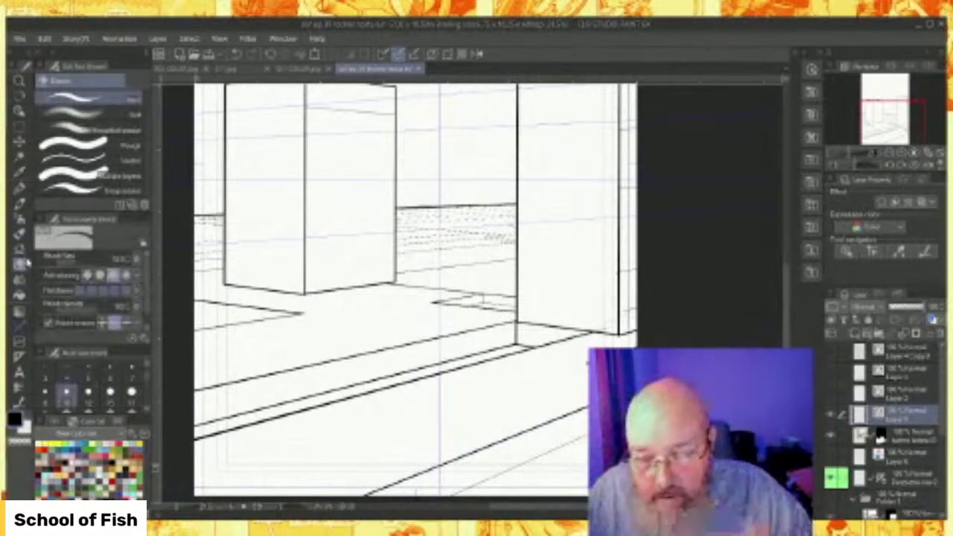
{"action": "left_click_drag", "start_coordinate": [533, 325], "coordinate": [593, 330]}
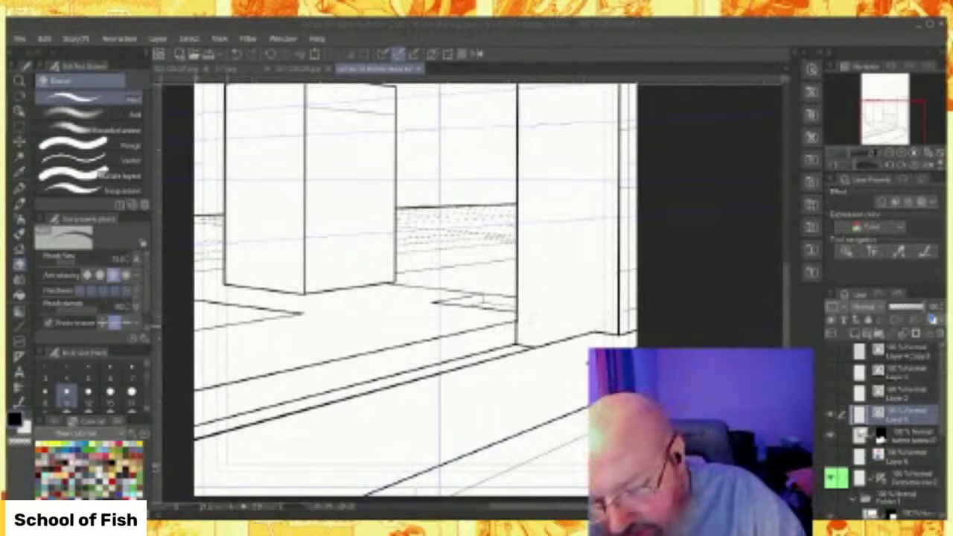
{"action": "left_click", "coordinate": [231, 323]}
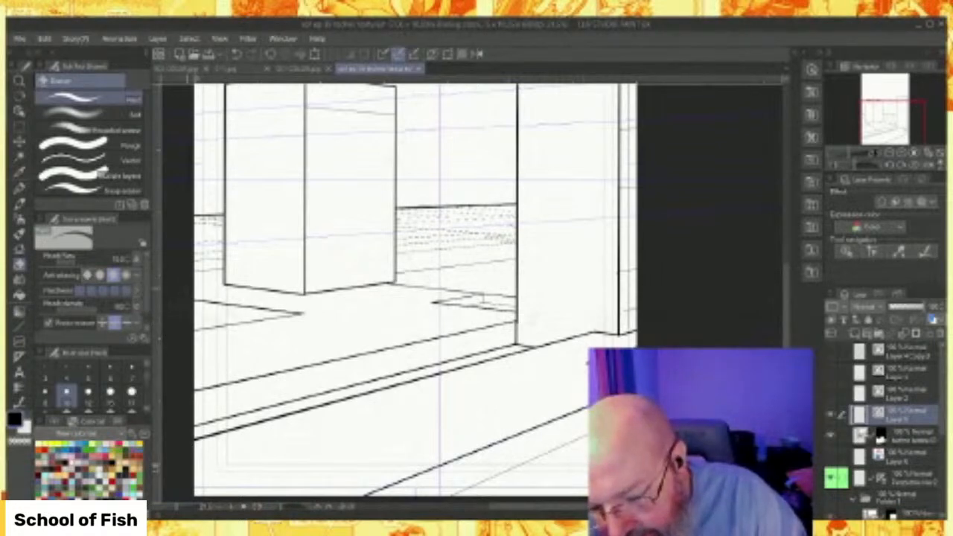
{"action": "key", "text": "u"}
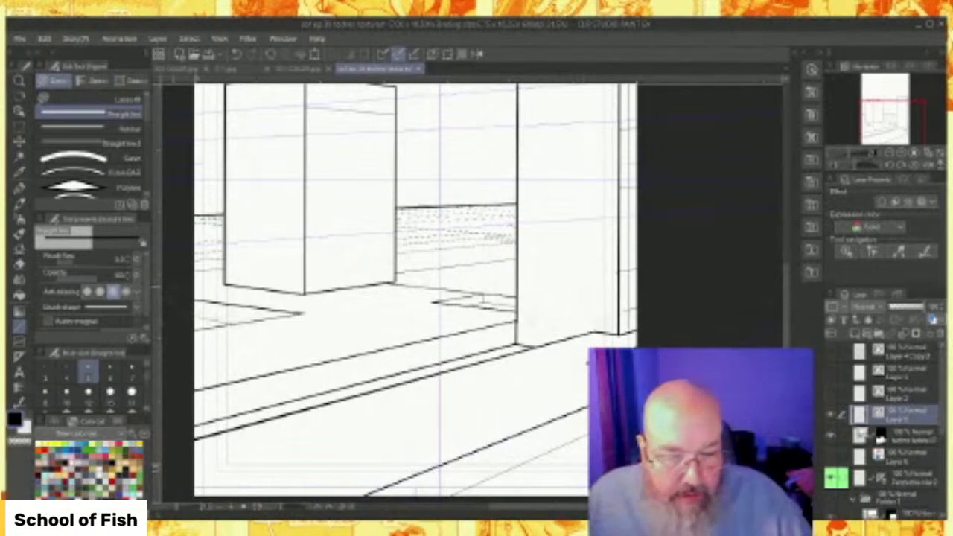
{"action": "scroll", "coordinate": [434, 313], "scroll_direction": "down", "scroll_amount": 4}
{"action": "scroll", "coordinate": [409, 317], "scroll_direction": "up", "scroll_amount": 3}
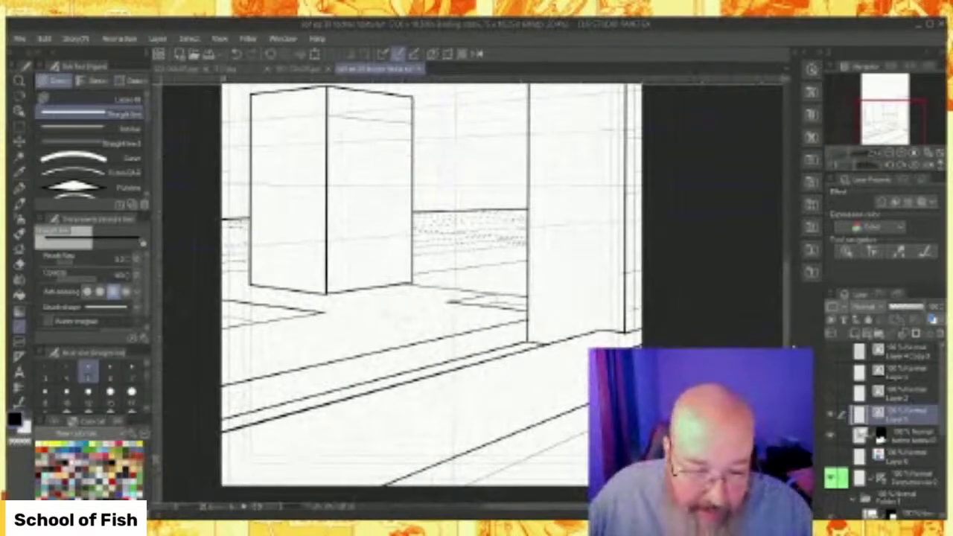
Place another unmasked copy of the line texture above the masked ground texture and transform it around the building scene.
{"action": "left_click", "coordinate": [908, 435]}
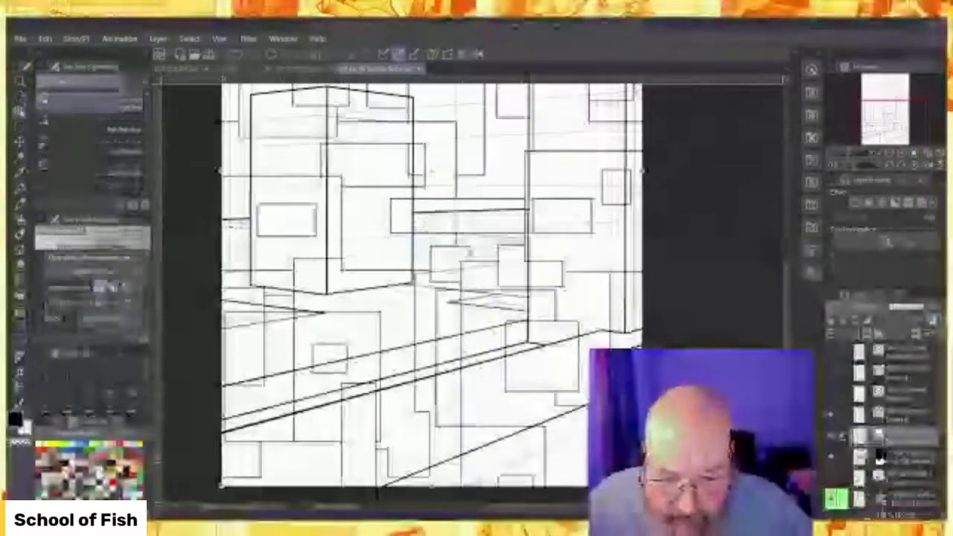
{"action": "scroll", "coordinate": [411, 243], "scroll_direction": "down", "scroll_amount": 3}
{"action": "scroll", "coordinate": [543, 241], "scroll_direction": "down", "scroll_amount": 2}
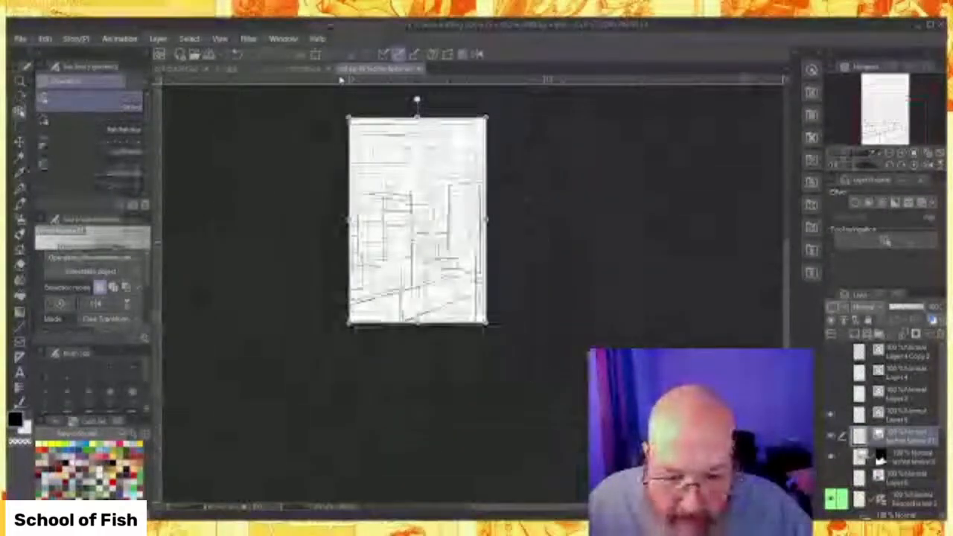
{"action": "left_click_drag", "start_coordinate": [344, 110], "coordinate": [251, 329]}
{"action": "scroll", "coordinate": [454, 280], "scroll_direction": "up", "scroll_amount": 3}
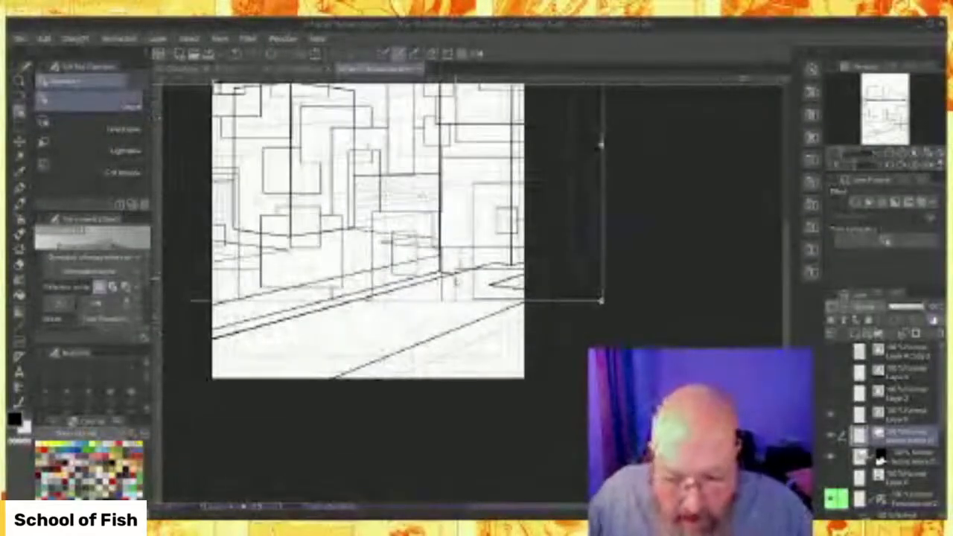
{"action": "scroll", "coordinate": [274, 232], "scroll_direction": "down", "scroll_amount": 1}
Distort the texture copy into a flat perspective plane over the ground and stretch its right corner past the canvas edge.
{"action": "left_click_drag", "start_coordinate": [170, 167], "coordinate": [215, 257]}
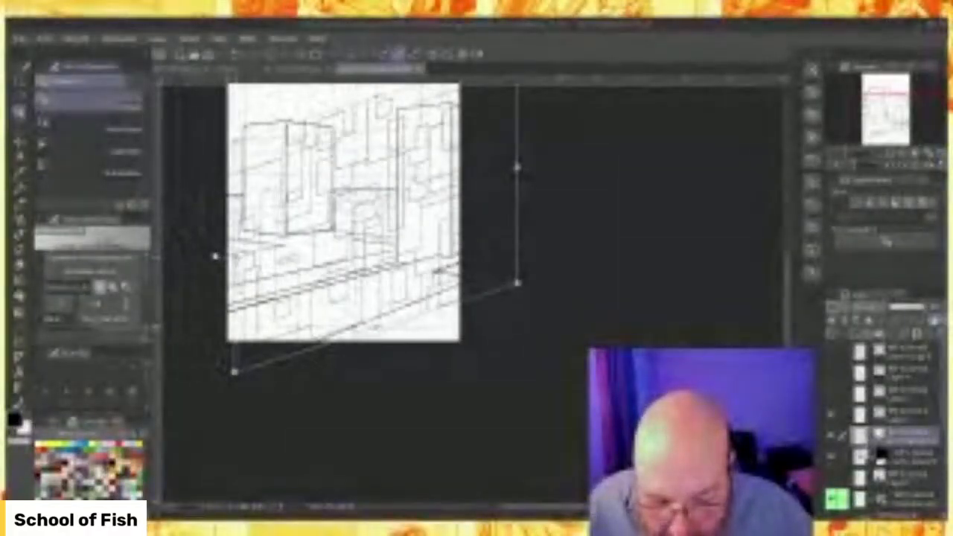
{"action": "left_click_drag", "start_coordinate": [787, 291], "coordinate": [775, 262]}
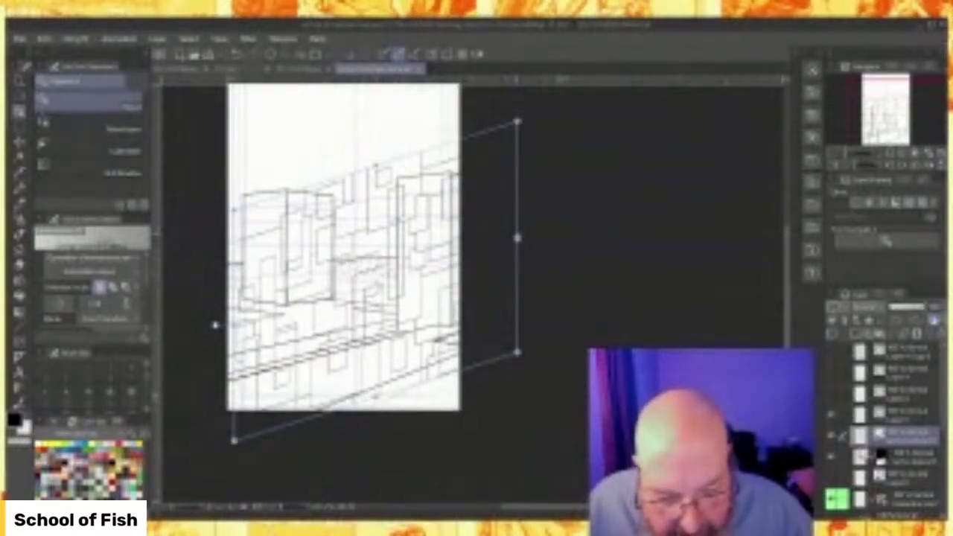
{"action": "left_click_drag", "start_coordinate": [517, 237], "coordinate": [492, 226]}
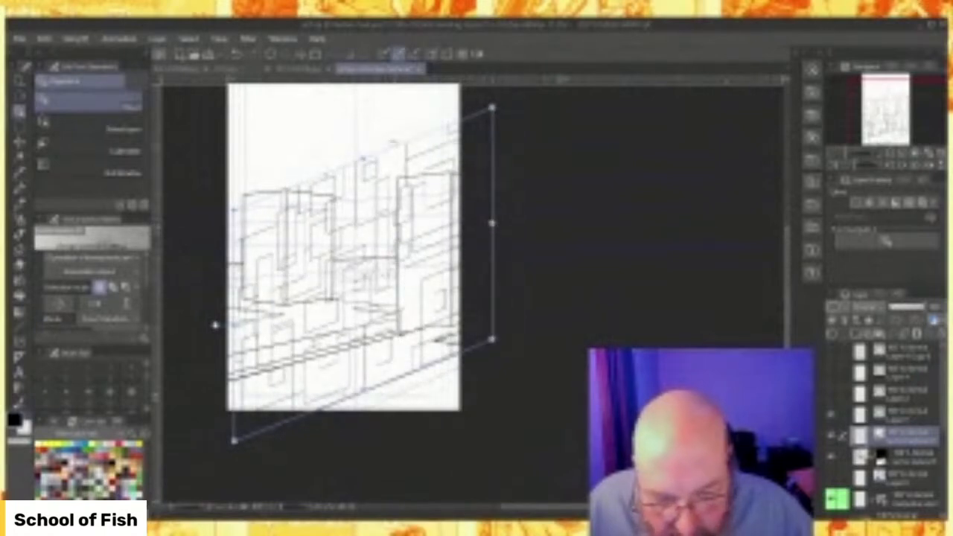
{"action": "left_click_drag", "start_coordinate": [364, 159], "coordinate": [208, 344]}
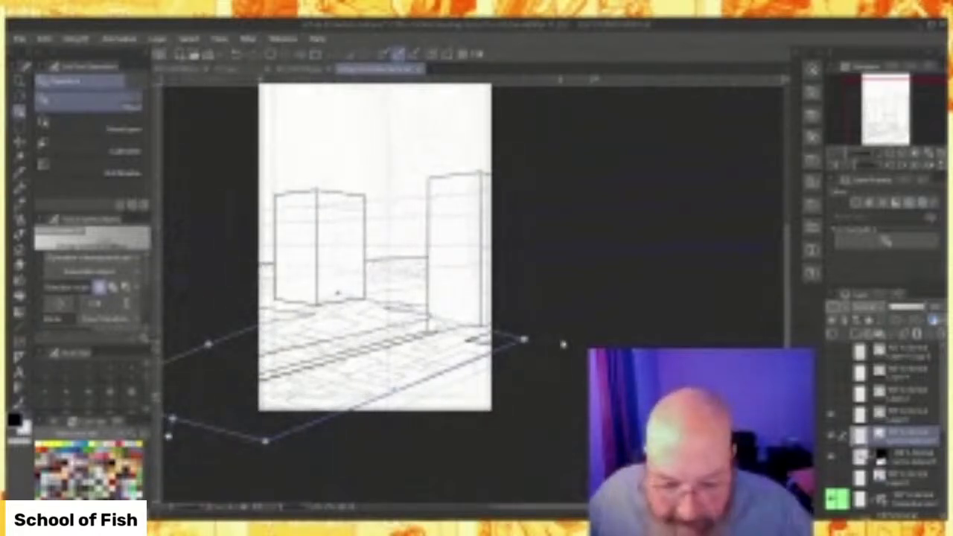
{"action": "left_click_drag", "start_coordinate": [525, 340], "coordinate": [555, 325]}
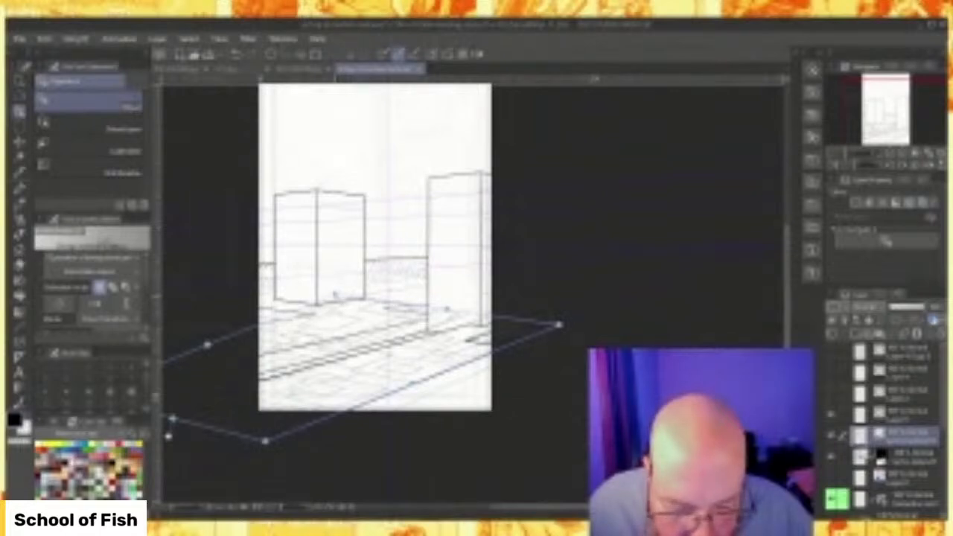
Pull the texture's left corner far outside the canvas so its back edge follows the ground perspective.
{"action": "left_click_drag", "start_coordinate": [577, 509], "coordinate": [493, 512]}
{"action": "left_click_drag", "start_coordinate": [300, 397], "coordinate": [167, 335]}
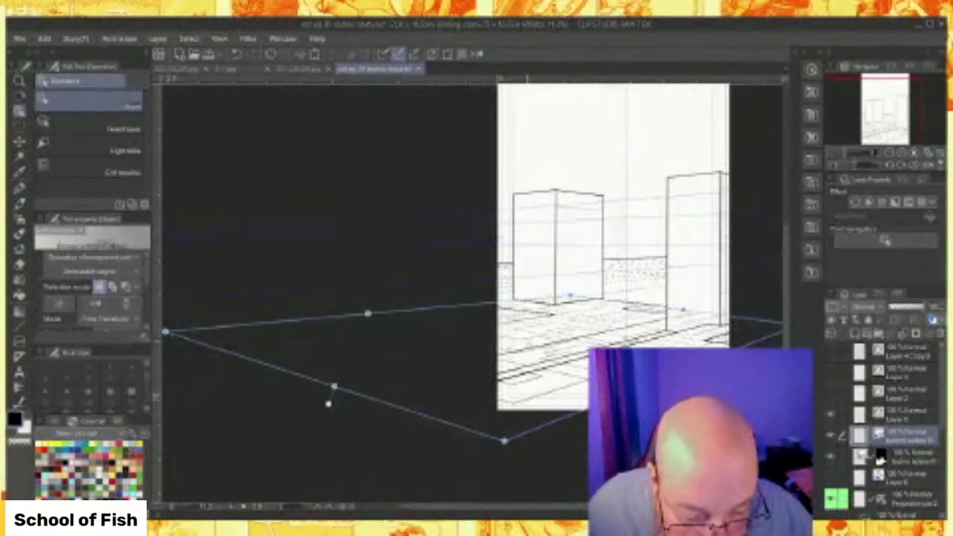
{"action": "scroll", "coordinate": [530, 321], "scroll_direction": "up", "scroll_amount": 5}
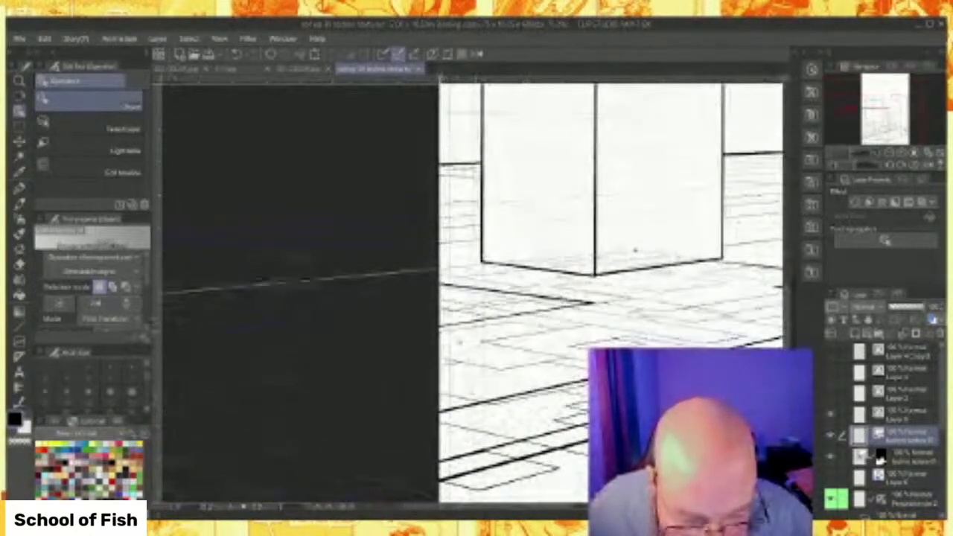
{"action": "scroll", "coordinate": [290, 378], "scroll_direction": "down", "scroll_amount": 5}
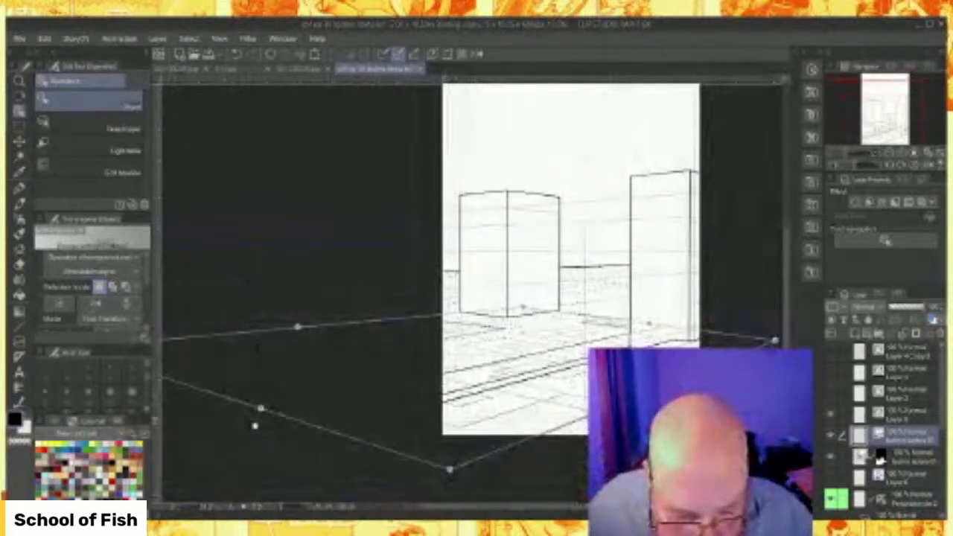
Fine-tune the texture's outer left and front corners to match the ground's perspective lines.
{"action": "left_click_drag", "start_coordinate": [570, 508], "coordinate": [511, 512]}
{"action": "left_click_drag", "start_coordinate": [195, 348], "coordinate": [205, 352]}
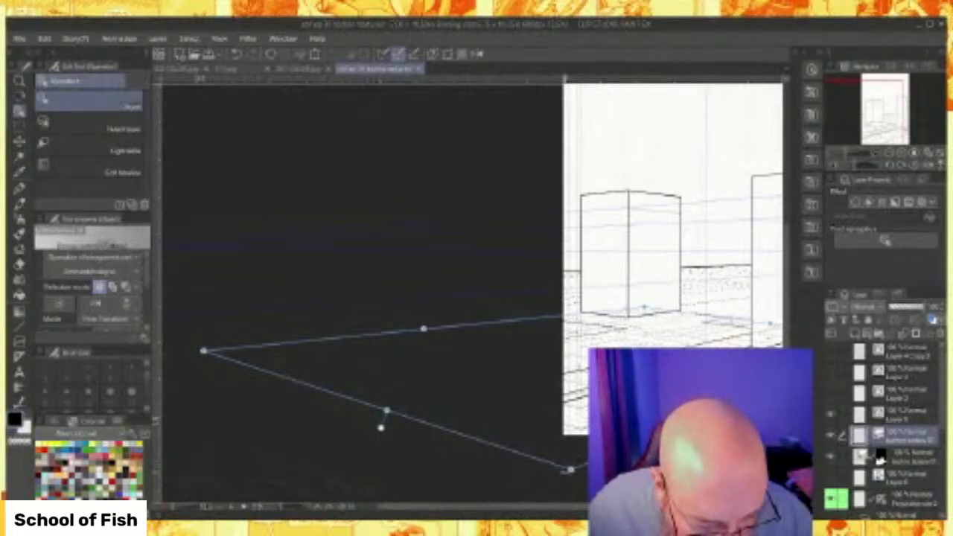
{"action": "left_click_drag", "start_coordinate": [570, 471], "coordinate": [573, 473]}
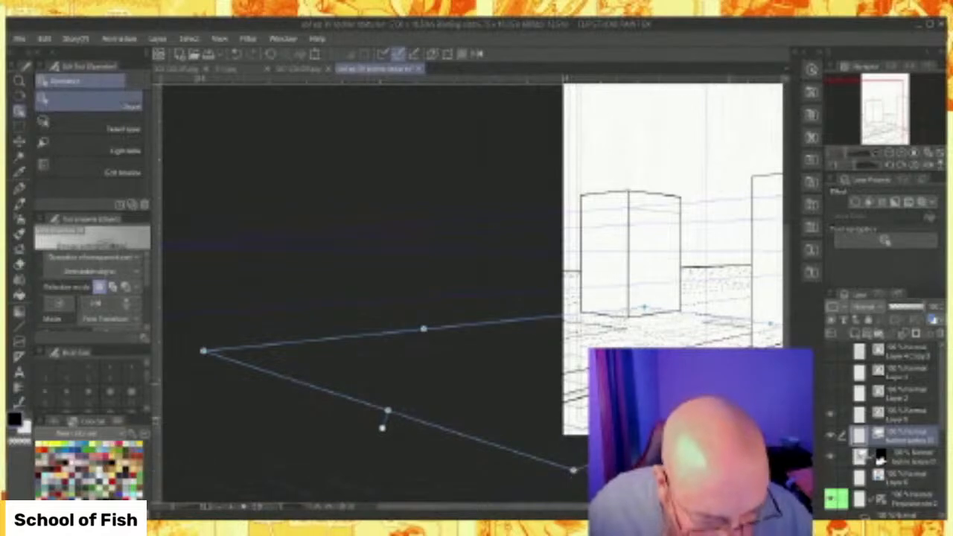
{"action": "scroll", "coordinate": [757, 320], "scroll_direction": "up", "scroll_amount": 2}
{"action": "scroll", "coordinate": [758, 324], "scroll_direction": "up", "scroll_amount": 3}
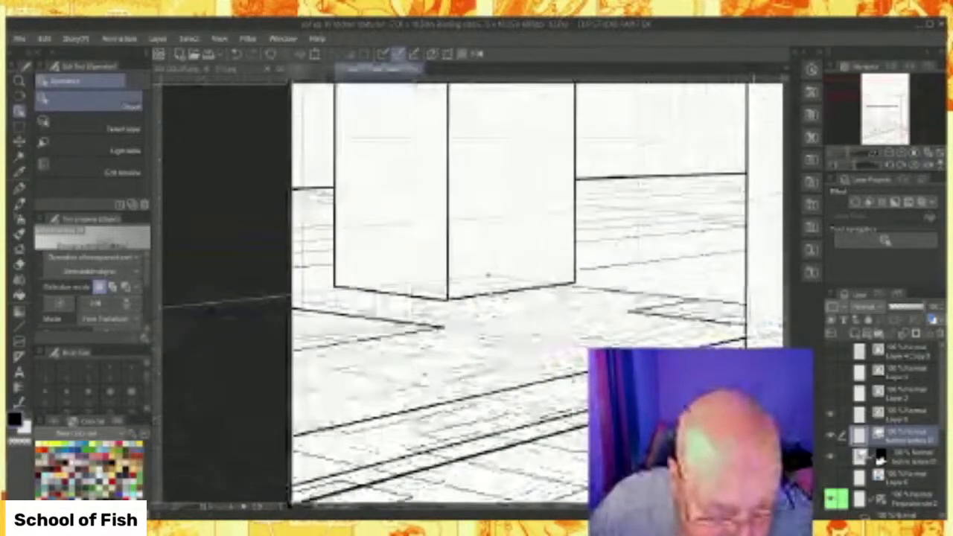
{"action": "scroll", "coordinate": [757, 324], "scroll_direction": "down", "scroll_amount": 3}
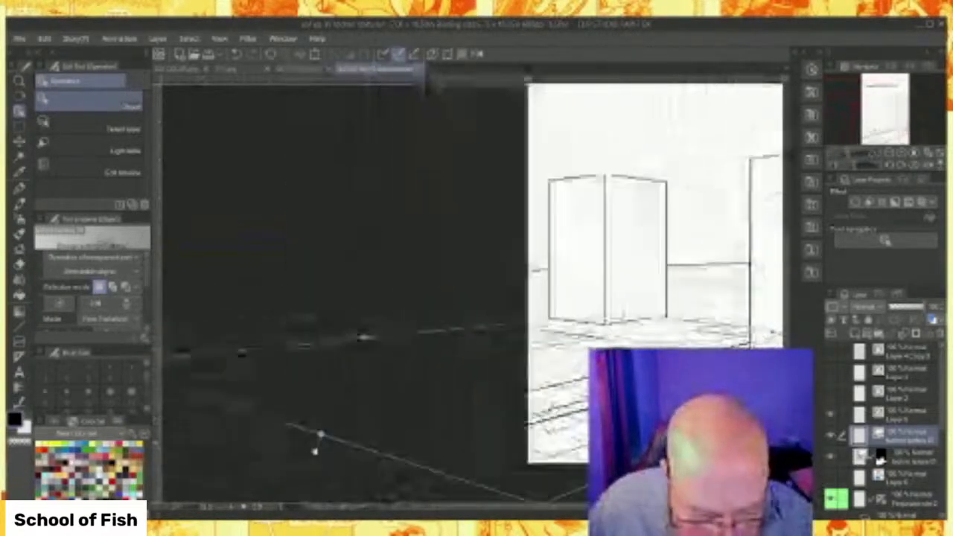
{"action": "left_click_drag", "start_coordinate": [314, 451], "coordinate": [42, 432]}
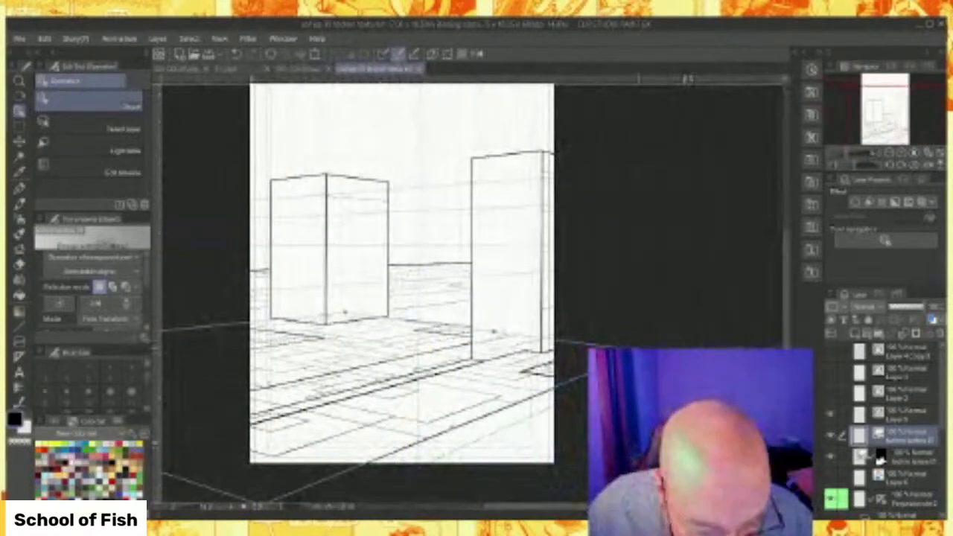
Nudge the texture's outer right corner outward and, with that layer hidden, auto-select the foreground ground areas bounded by the inked lines.
{"action": "left_click_drag", "start_coordinate": [644, 351], "coordinate": [658, 345]}
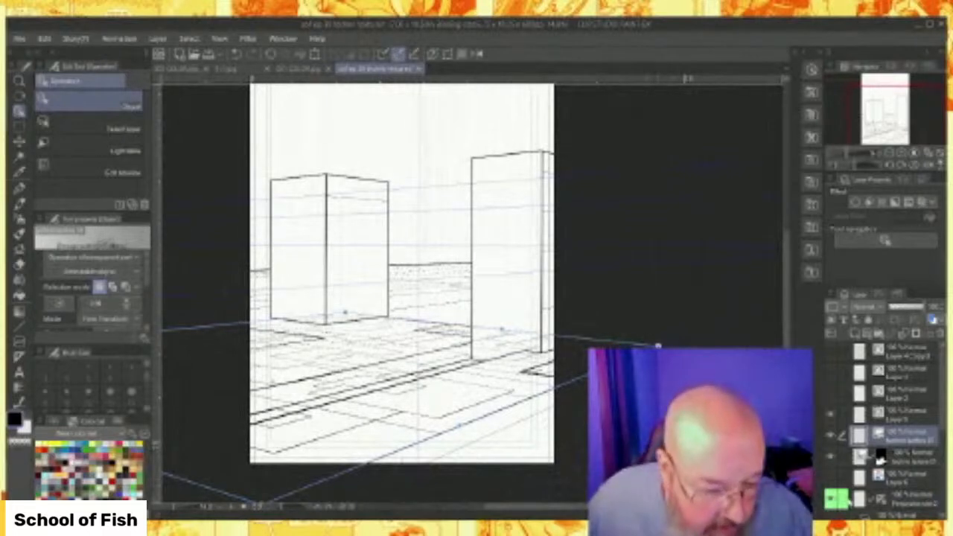
{"action": "left_click", "coordinate": [832, 436]}
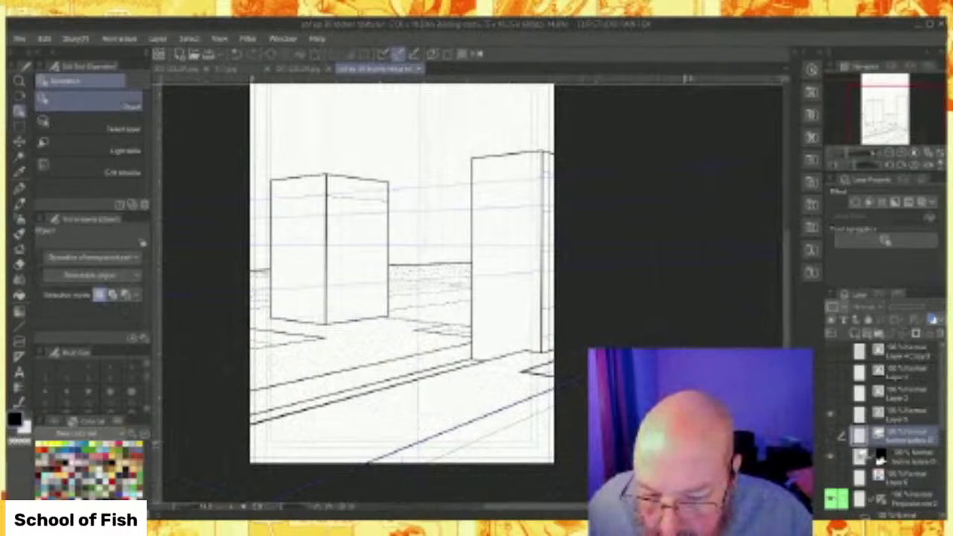
{"action": "left_click", "coordinate": [20, 157]}
{"action": "left_click", "coordinate": [355, 357]}
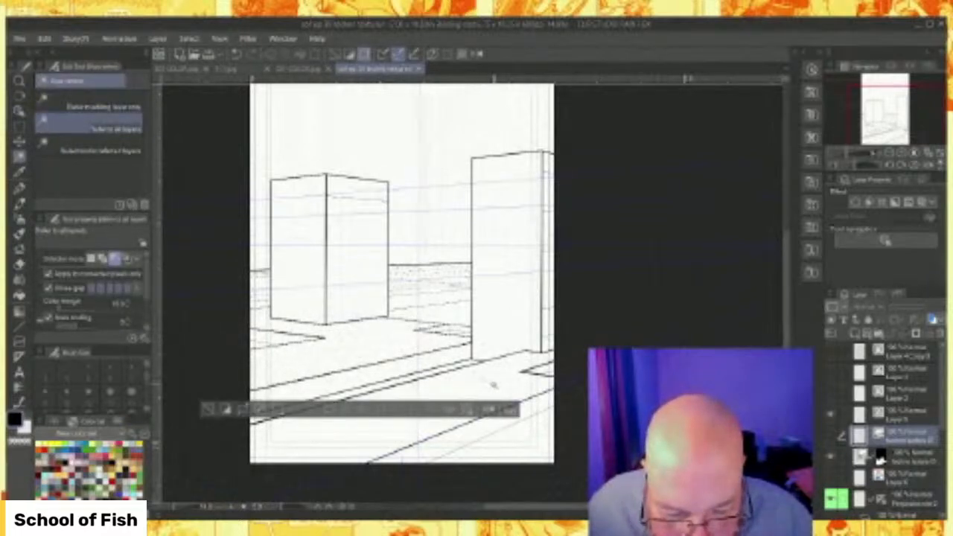
{"action": "left_click", "coordinate": [105, 262]}
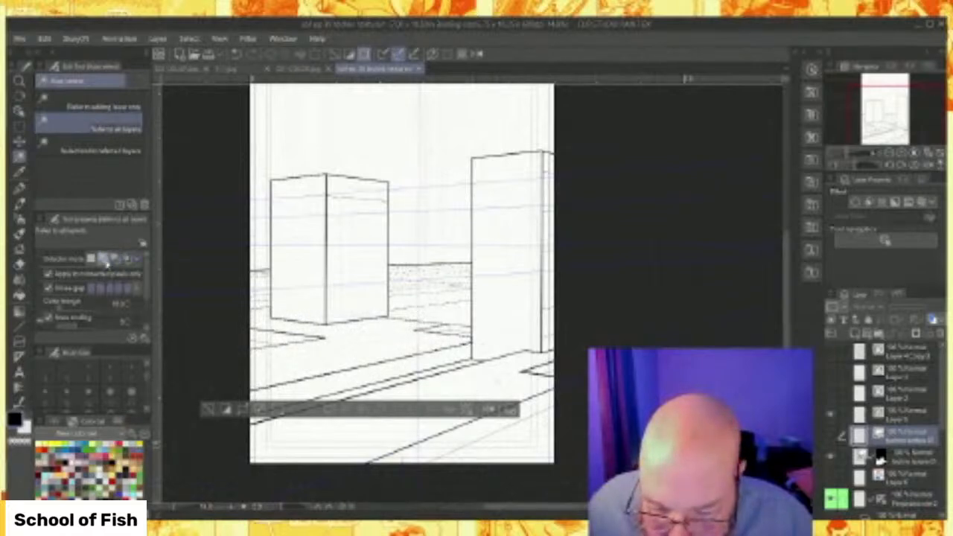
{"action": "left_click", "coordinate": [487, 386]}
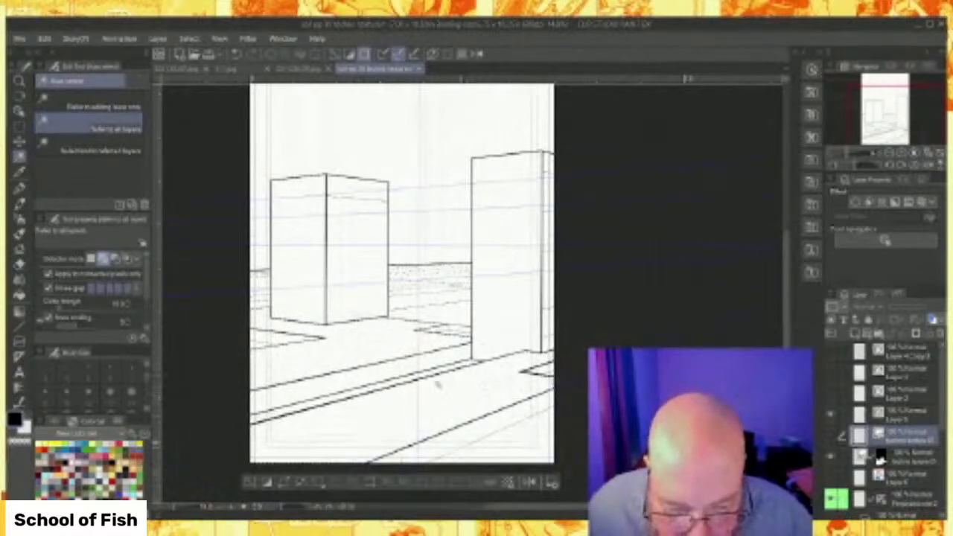
Show the texture copy again and mask it to the selected foreground ground.
{"action": "left_click", "coordinate": [834, 437]}
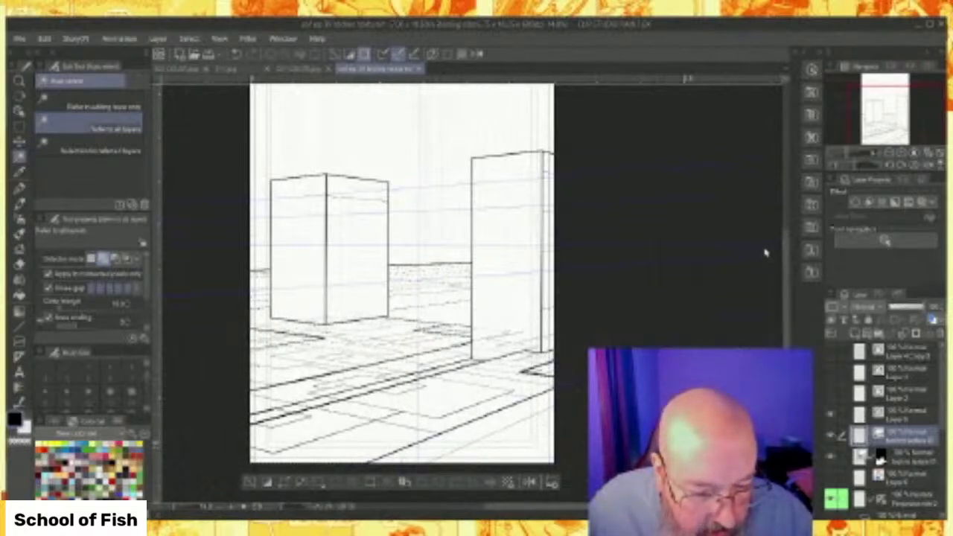
{"action": "key", "text": "ctrl+d"}
{"action": "scroll", "coordinate": [348, 380], "scroll_direction": "up", "scroll_amount": 5}
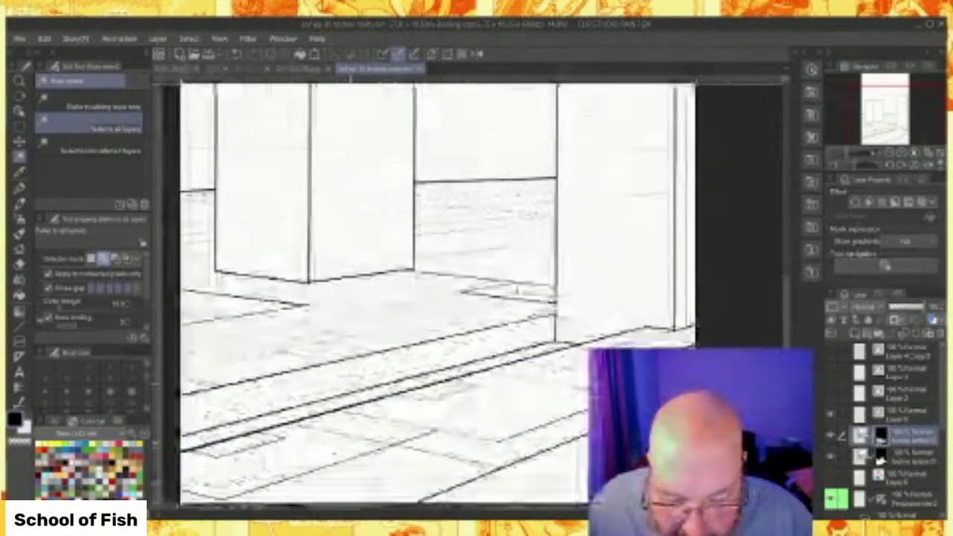
{"action": "scroll", "coordinate": [471, 291], "scroll_direction": "down", "scroll_amount": 5}
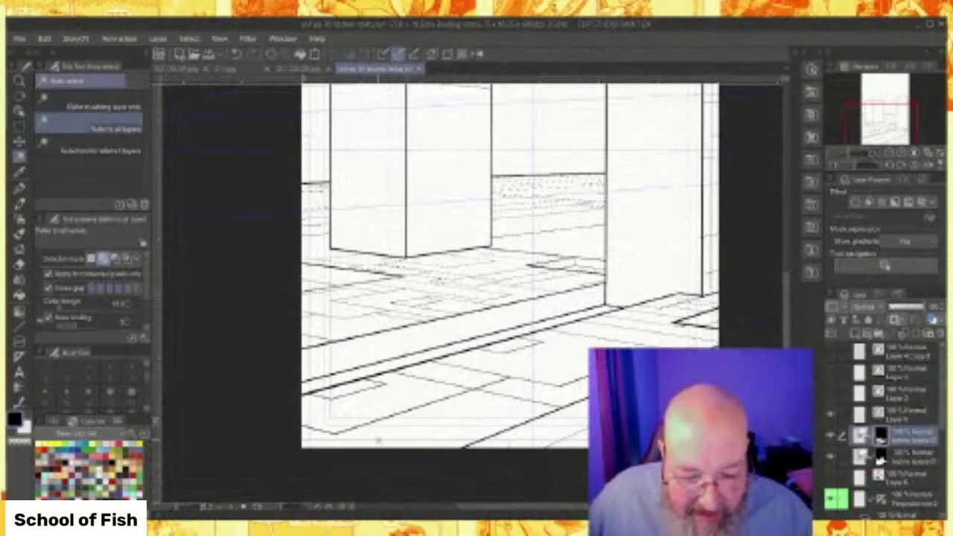
Switch to the Straight line tool on the ink layer above the two masked textures, at the small rectangle in the ground texture.
{"action": "scroll", "coordinate": [385, 405], "scroll_direction": "up", "scroll_amount": 3}
{"action": "scroll", "coordinate": [370, 344], "scroll_direction": "up", "scroll_amount": 2}
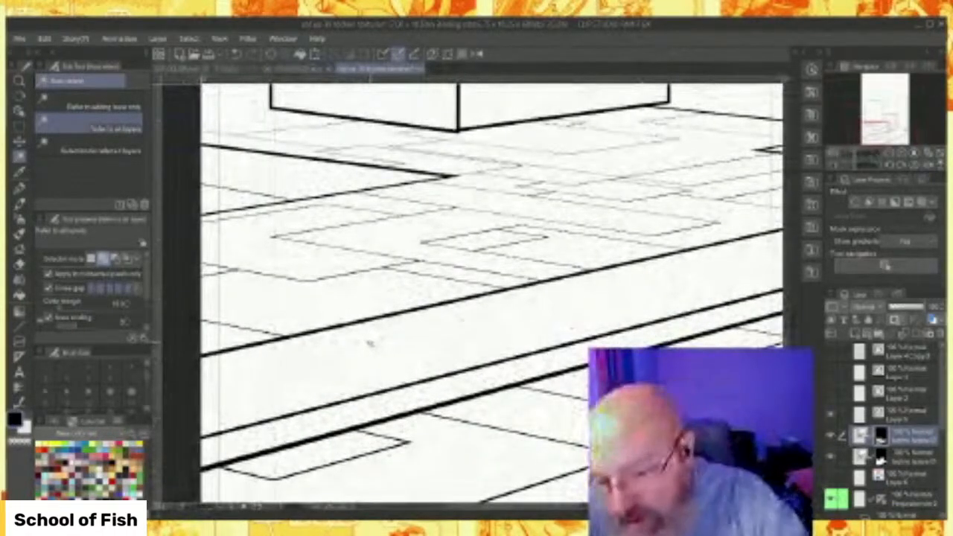
{"action": "left_click", "coordinate": [19, 326]}
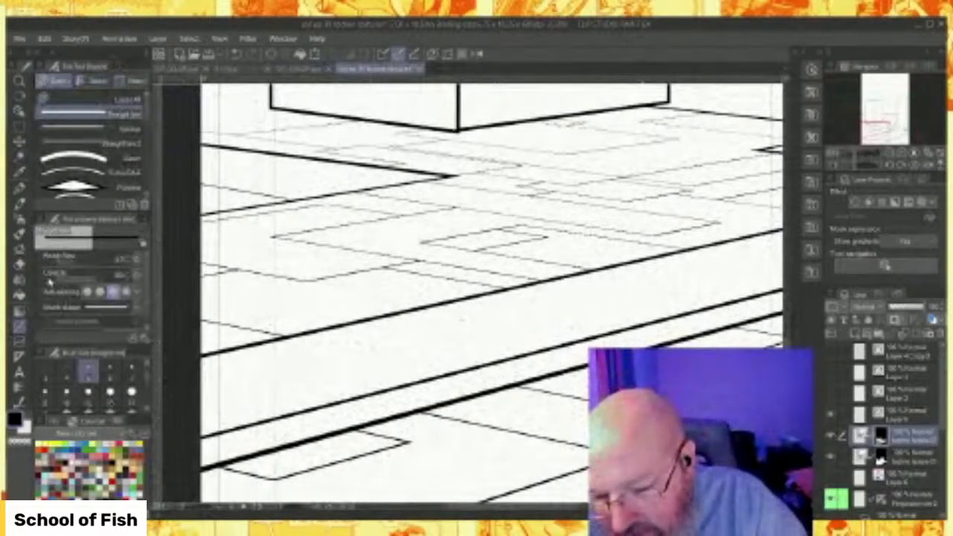
{"action": "left_click_drag", "start_coordinate": [145, 280], "coordinate": [147, 313]}
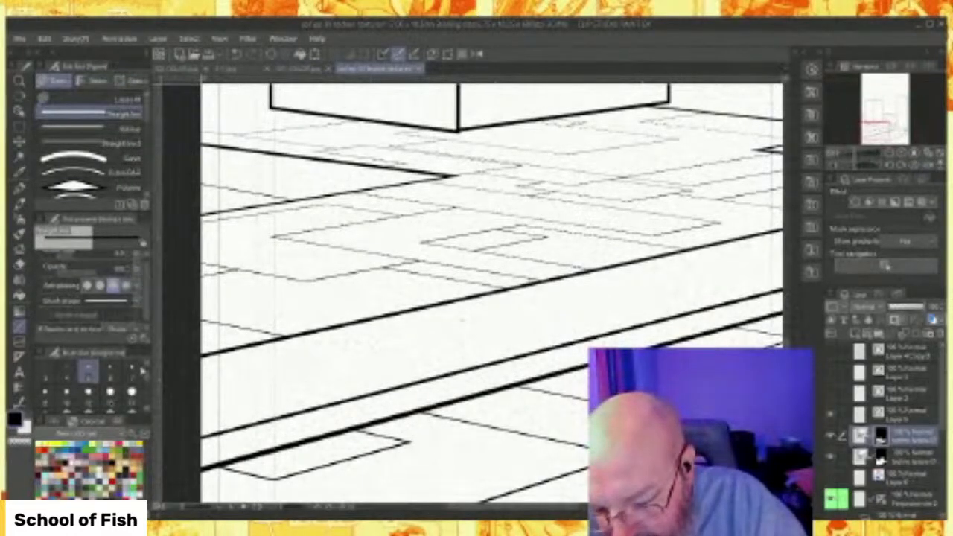
{"action": "left_click", "coordinate": [66, 393]}
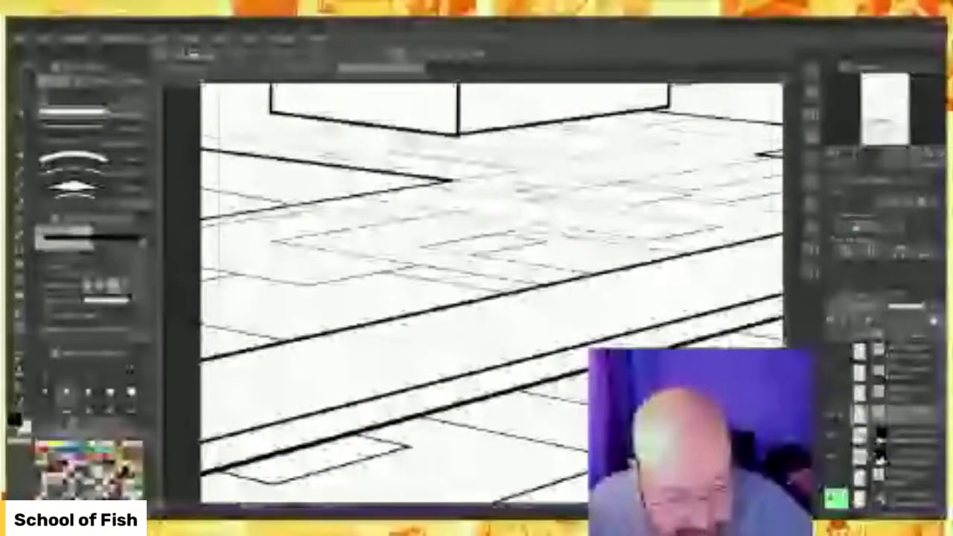
{"action": "scroll", "coordinate": [492, 293], "scroll_direction": "up", "scroll_amount": 3}
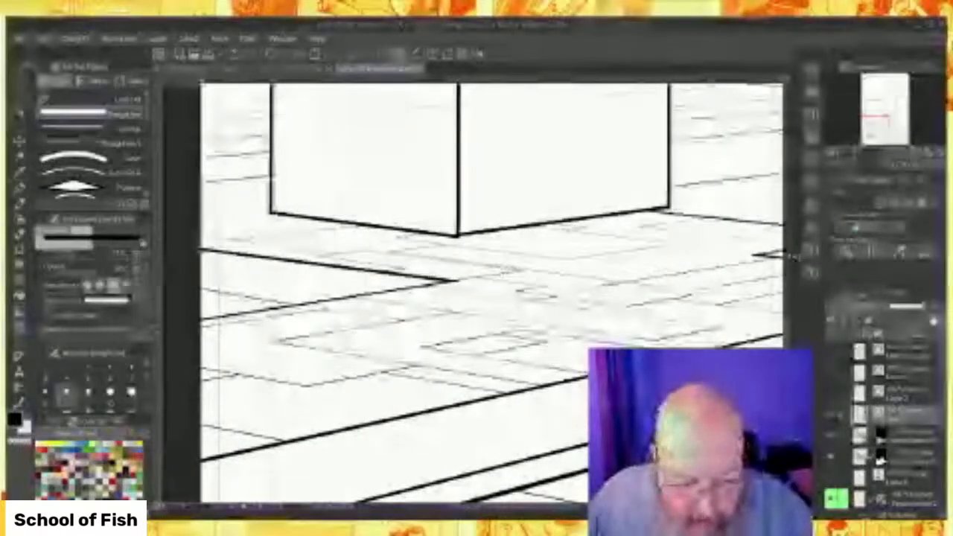
{"action": "scroll", "coordinate": [545, 348], "scroll_direction": "up", "scroll_amount": 1}
{"action": "scroll", "coordinate": [544, 339], "scroll_direction": "up", "scroll_amount": 1}
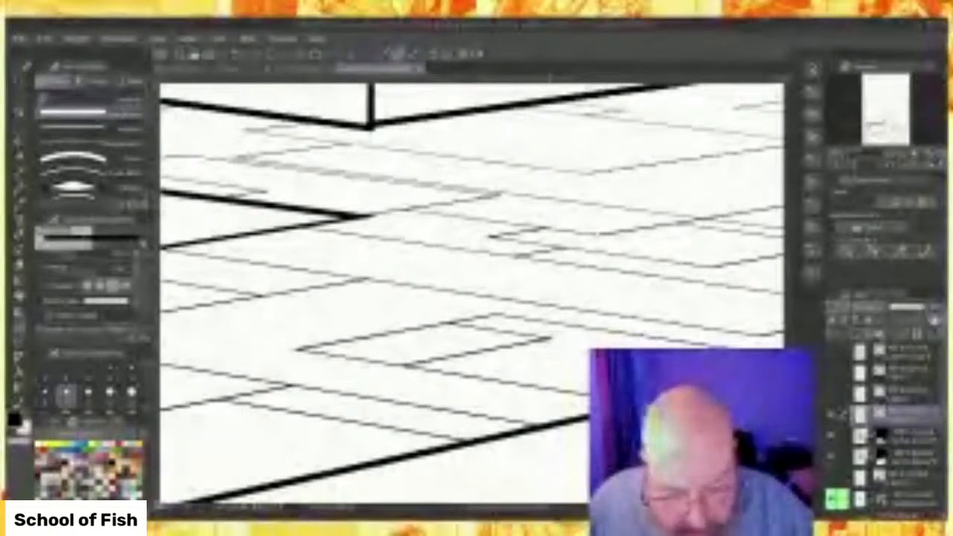
{"action": "left_click_drag", "start_coordinate": [549, 337], "coordinate": [550, 367]}
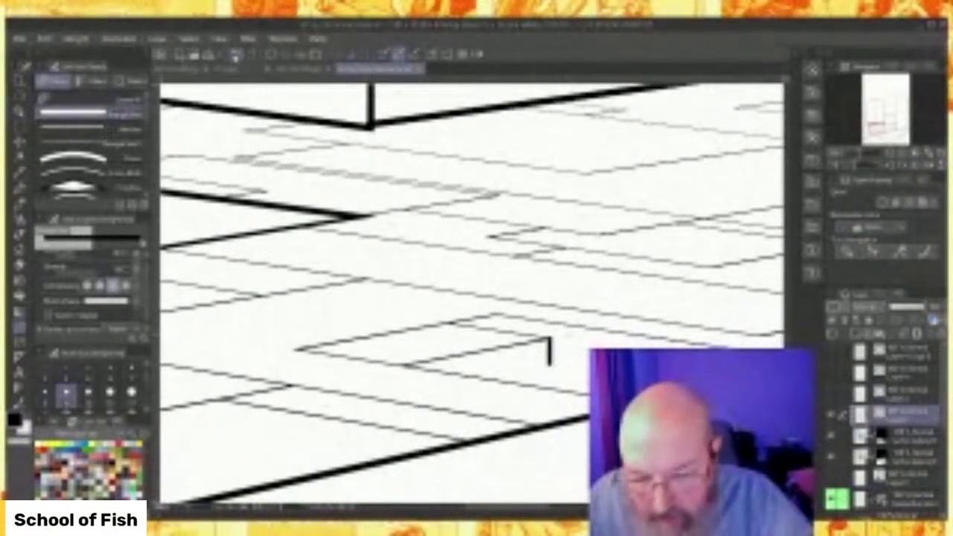
{"action": "key", "text": "ctrl+z"}
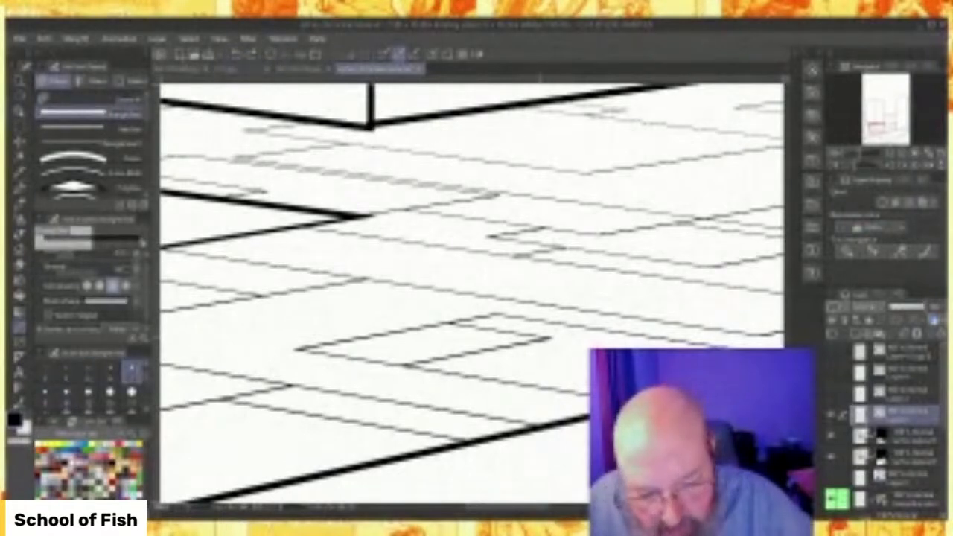
{"action": "left_click_drag", "start_coordinate": [550, 337], "coordinate": [550, 362]}
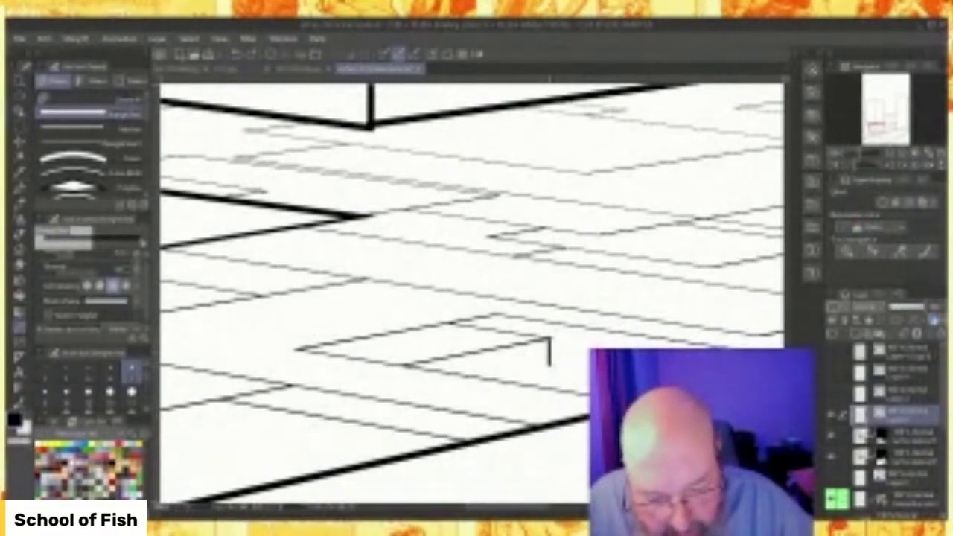
{"action": "left_click", "coordinate": [236, 55]}
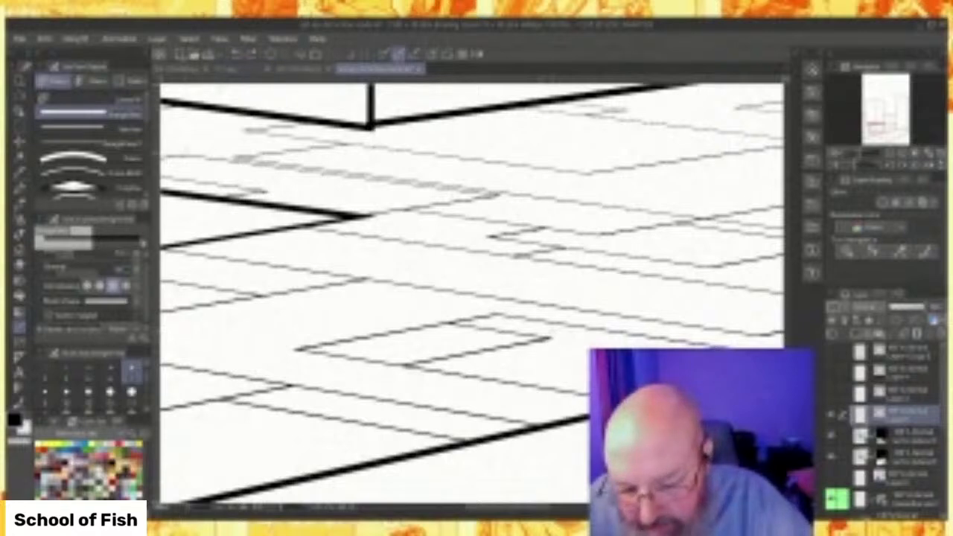
Turn the small texture rectangle into a raised block with finer vertical and base edges, and add a receding line behind its corner.
{"action": "left_click", "coordinate": [87, 371]}
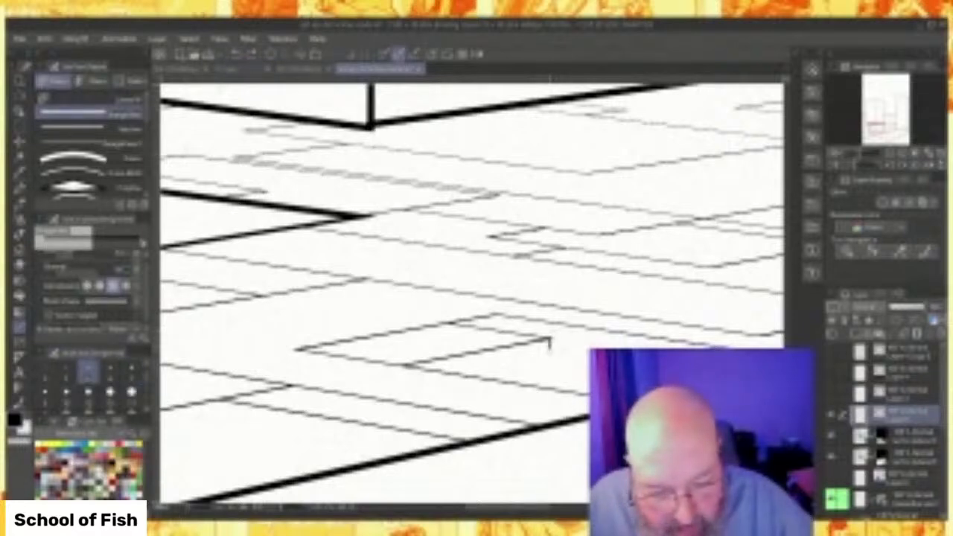
{"action": "left_click_drag", "start_coordinate": [550, 367], "coordinate": [499, 380]}
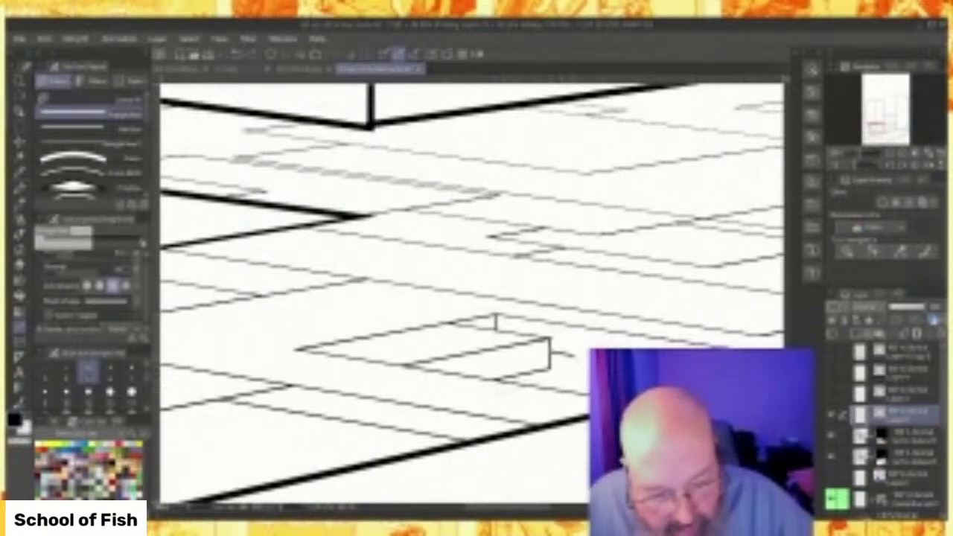
{"action": "left_click_drag", "start_coordinate": [562, 353], "coordinate": [726, 382]}
Draw a lowered parallel edge and a vertical corner beneath the thick platform edge, and erase the overshooting line ends.
{"action": "scroll", "coordinate": [726, 383], "scroll_direction": "right", "scroll_amount": 4}
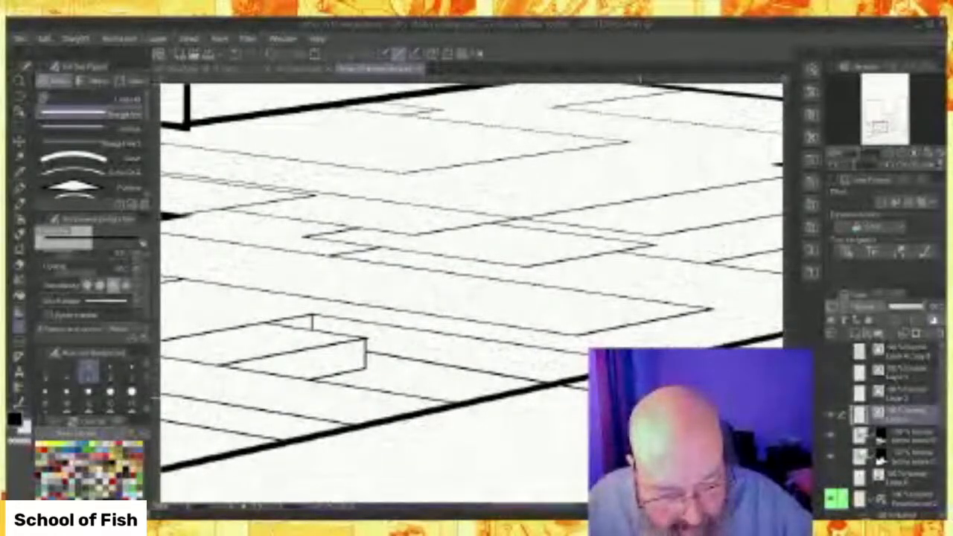
{"action": "left_click_drag", "start_coordinate": [591, 405], "coordinate": [432, 445]}
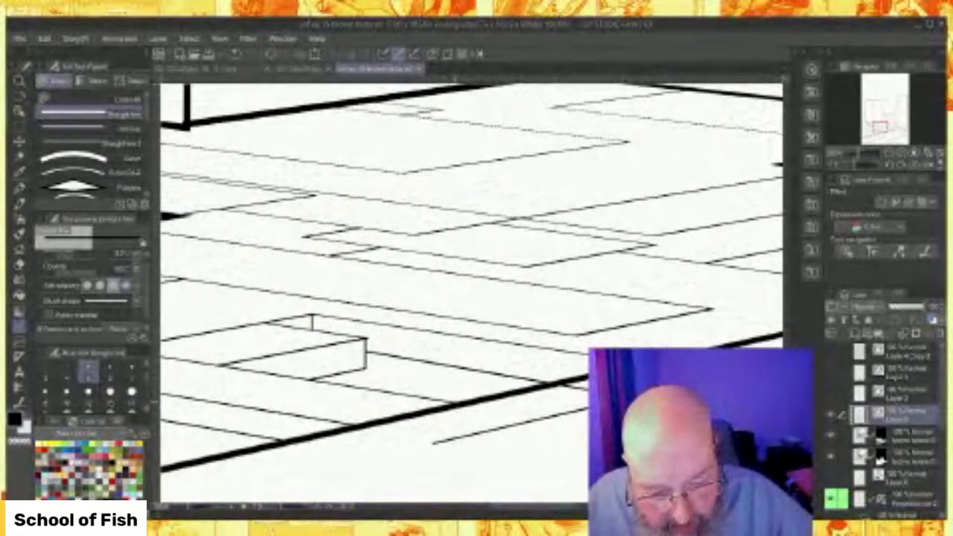
{"action": "left_click_drag", "start_coordinate": [453, 400], "coordinate": [453, 455]}
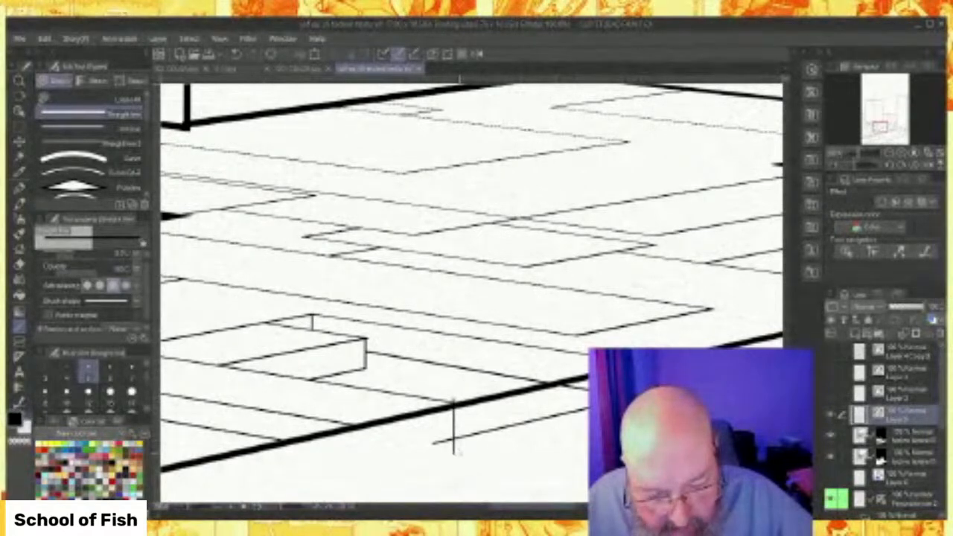
{"action": "left_click", "coordinate": [20, 268]}
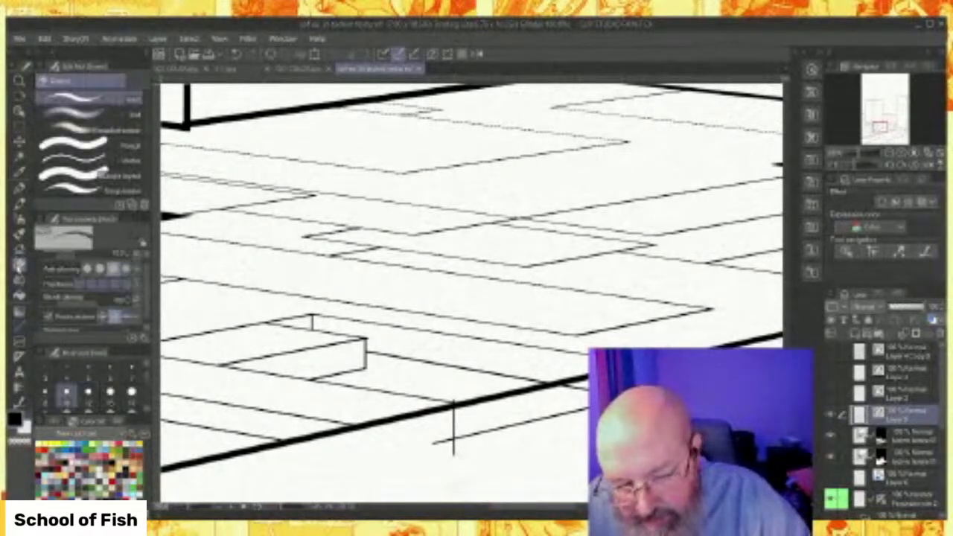
{"action": "left_click_drag", "start_coordinate": [437, 444], "coordinate": [456, 449]}
{"action": "left_click_drag", "start_coordinate": [453, 396], "coordinate": [453, 440]}
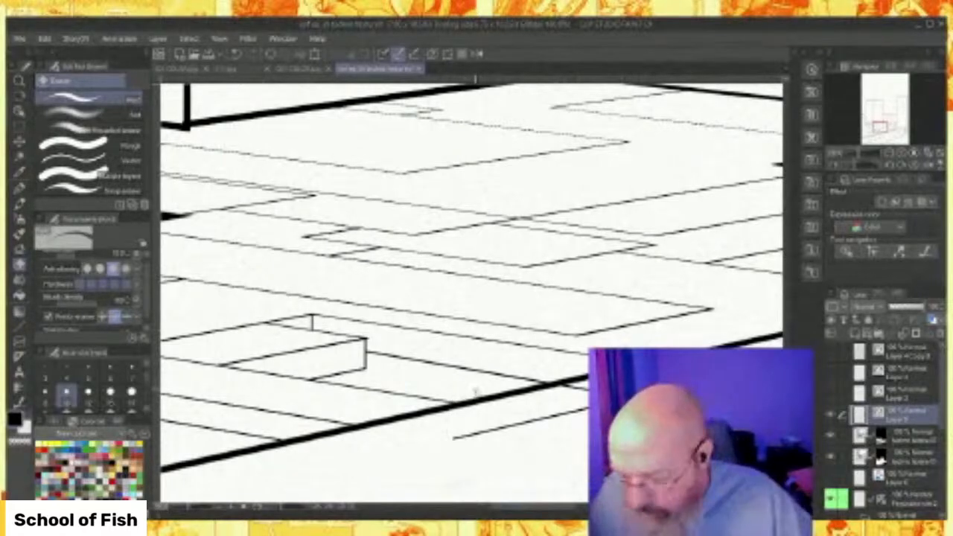
{"action": "key", "text": "ctrl+z"}
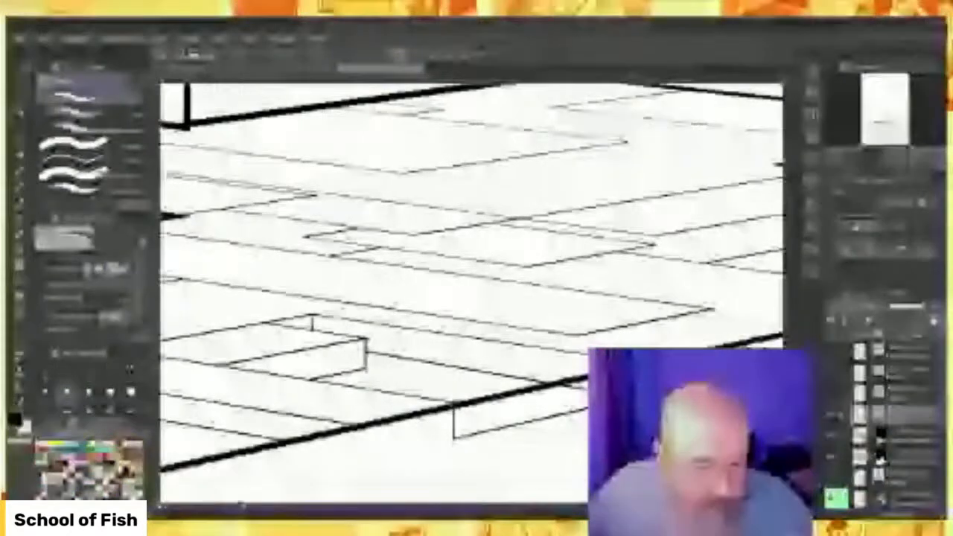
Lasso-fill the rear ground texture's mask between the thick platform edge and the new lower edge to extend the texture there.
{"action": "left_click", "coordinate": [903, 455]}
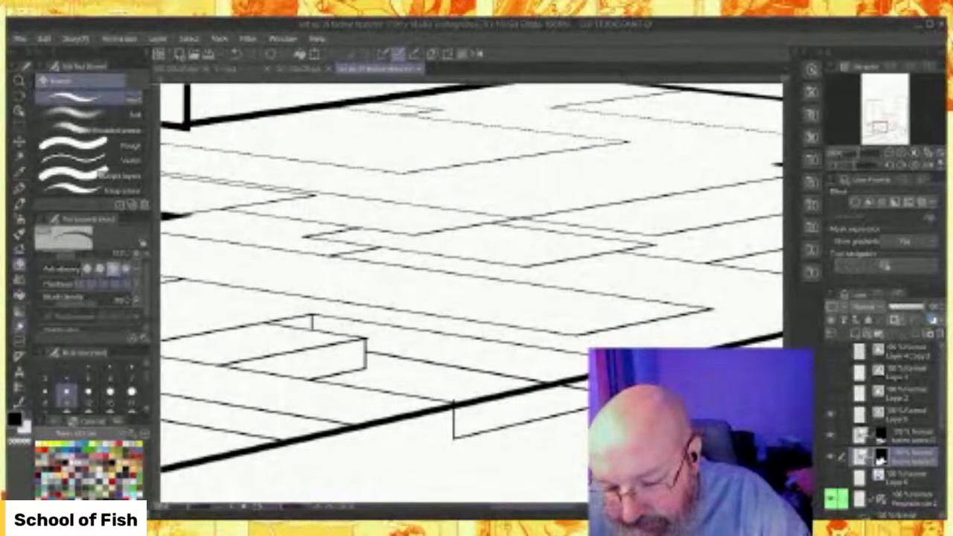
{"action": "left_click", "coordinate": [20, 326]}
{"action": "left_click", "coordinate": [60, 101]}
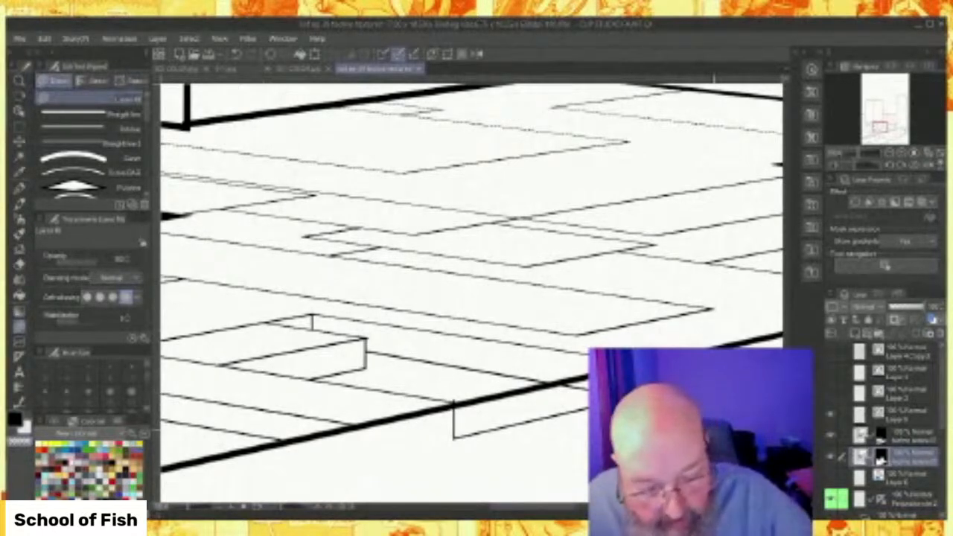
{"action": "left_click_drag", "start_coordinate": [455, 414], "coordinate": [592, 391]}
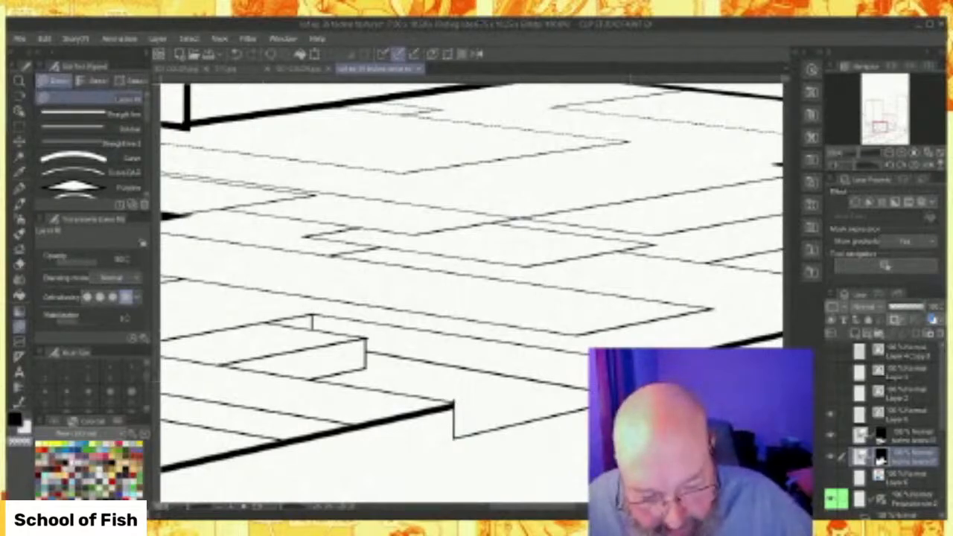
Draw thin straight depth lines on the ink layer: parallel lower edges and short vertical corners around the far ground-texture recess.
{"action": "left_click_drag", "start_coordinate": [562, 511], "coordinate": [522, 510]}
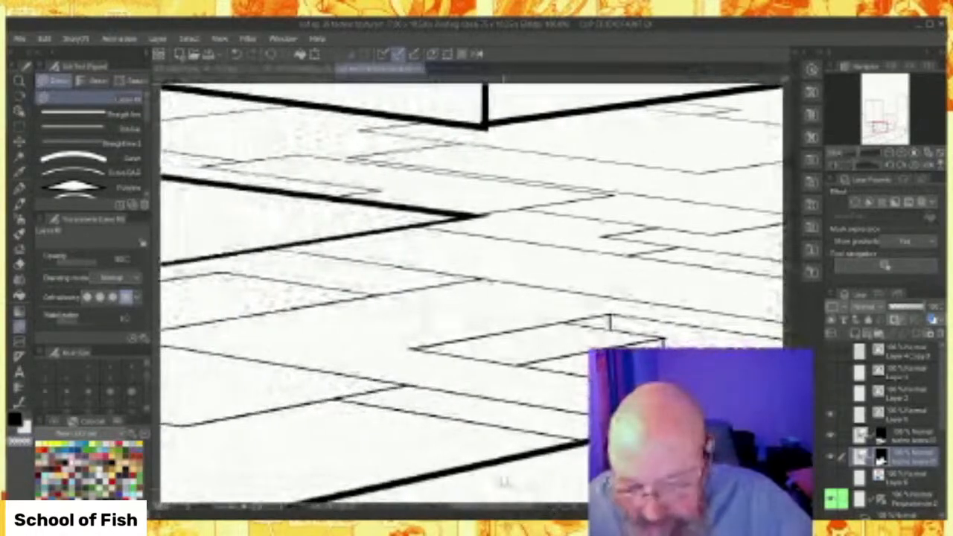
{"action": "scroll", "coordinate": [503, 483], "scroll_direction": "down", "scroll_amount": 2}
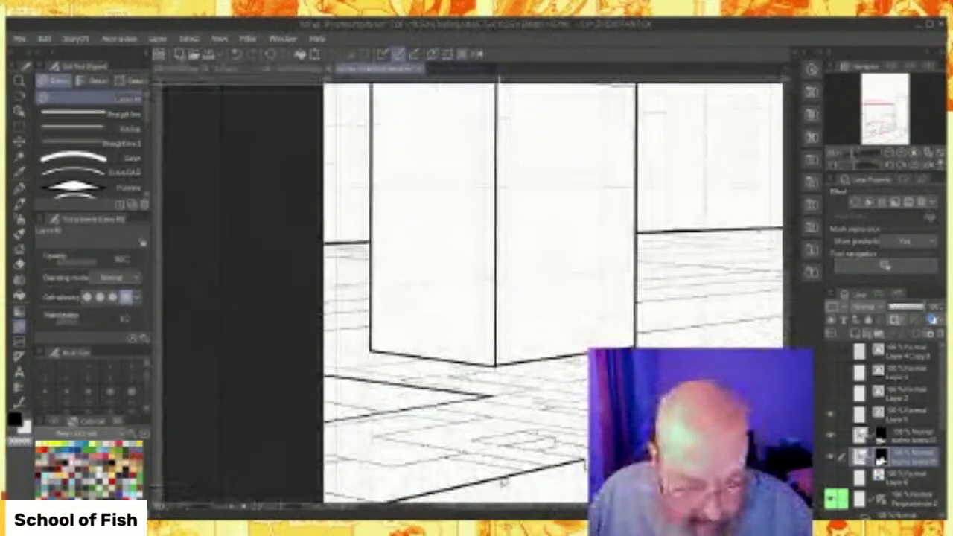
{"action": "left_click_drag", "start_coordinate": [515, 508], "coordinate": [555, 508]}
{"action": "scroll", "coordinate": [582, 400], "scroll_direction": "up", "scroll_amount": 2}
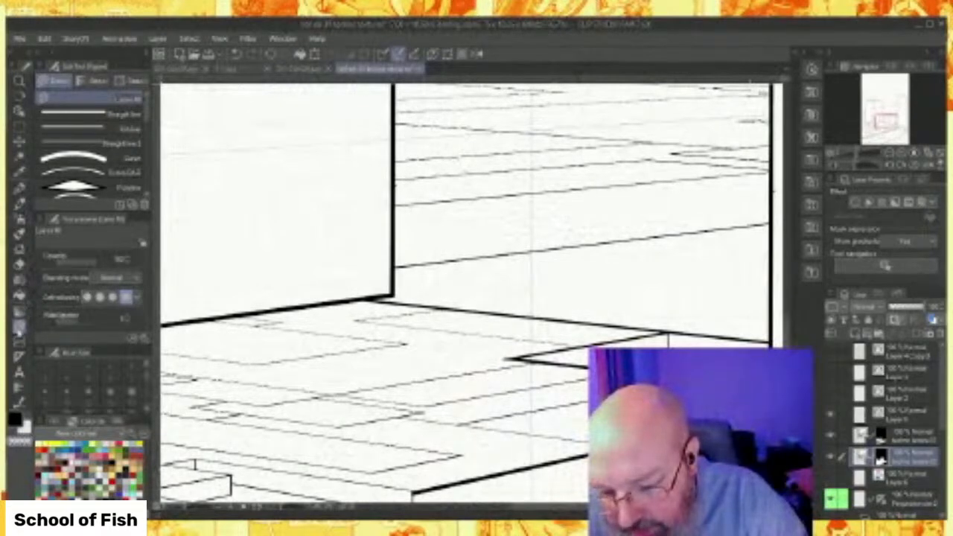
{"action": "left_click", "coordinate": [131, 113]}
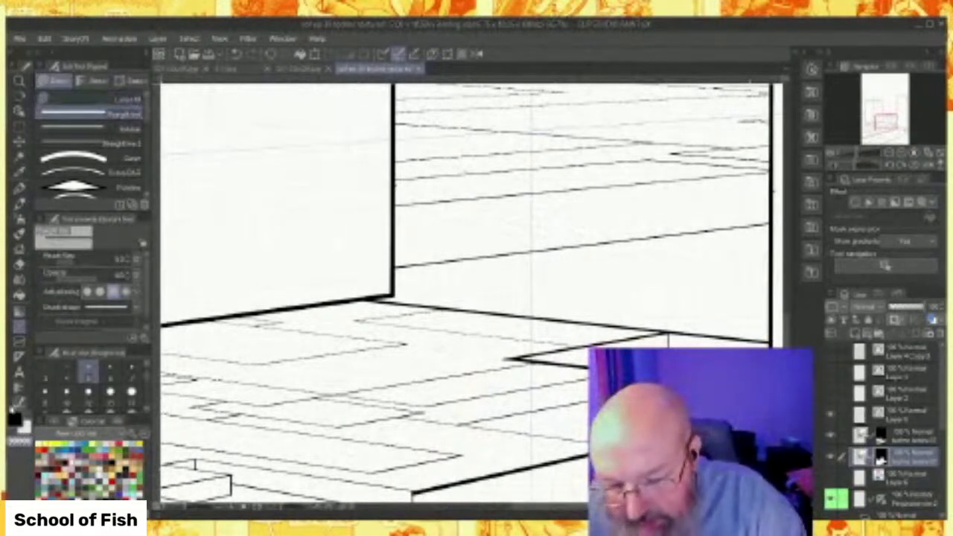
{"action": "left_click", "coordinate": [904, 417]}
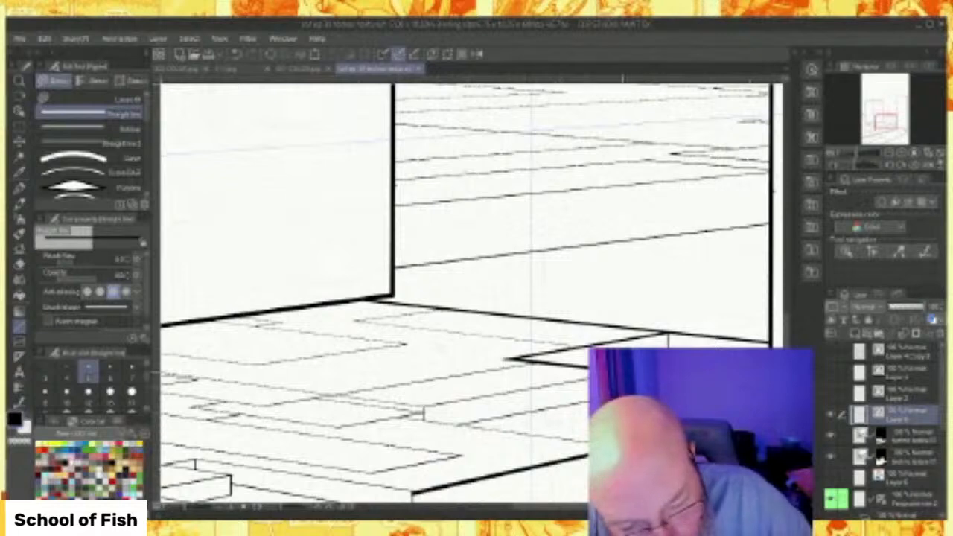
{"action": "left_click_drag", "start_coordinate": [572, 398], "coordinate": [458, 423]}
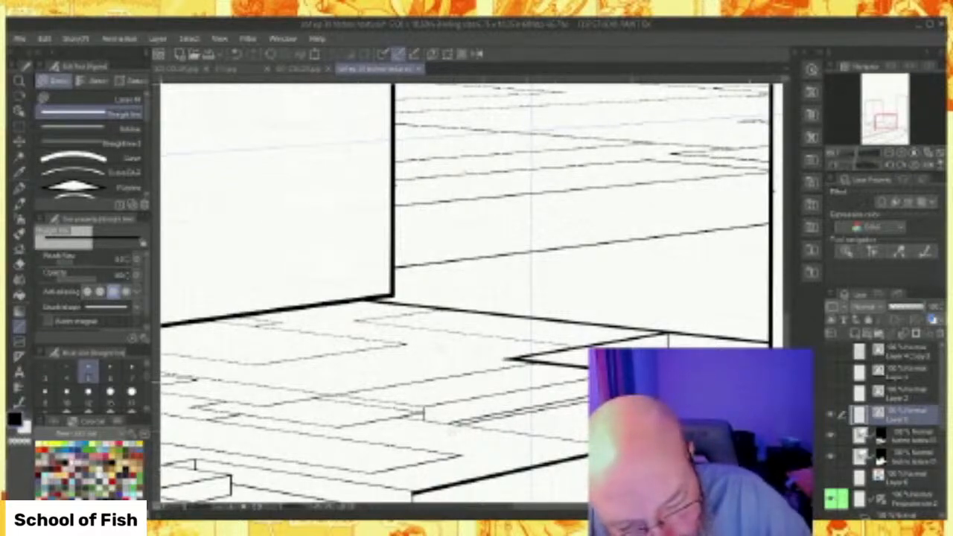
{"action": "scroll", "coordinate": [655, 396], "scroll_direction": "up", "scroll_amount": 3}
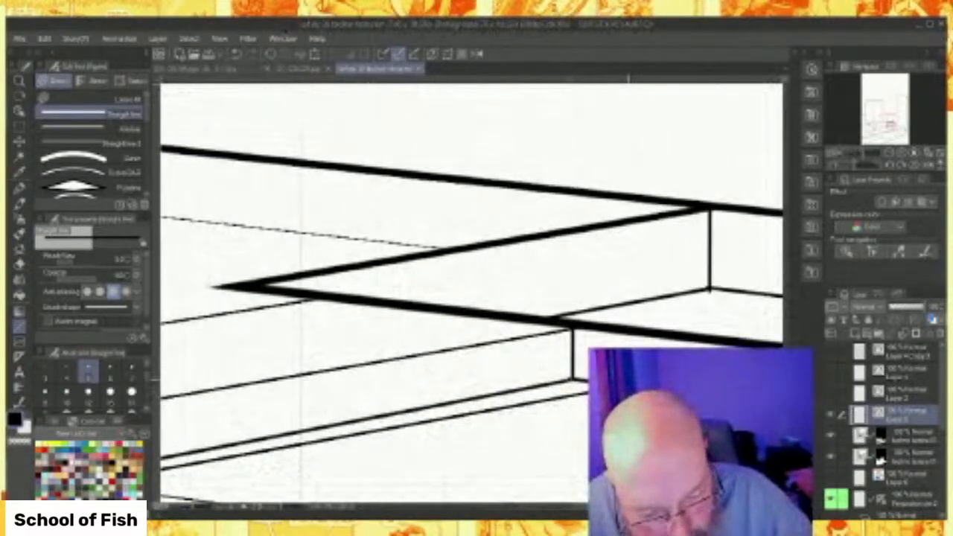
{"action": "left_click_drag", "start_coordinate": [611, 507], "coordinate": [637, 507]}
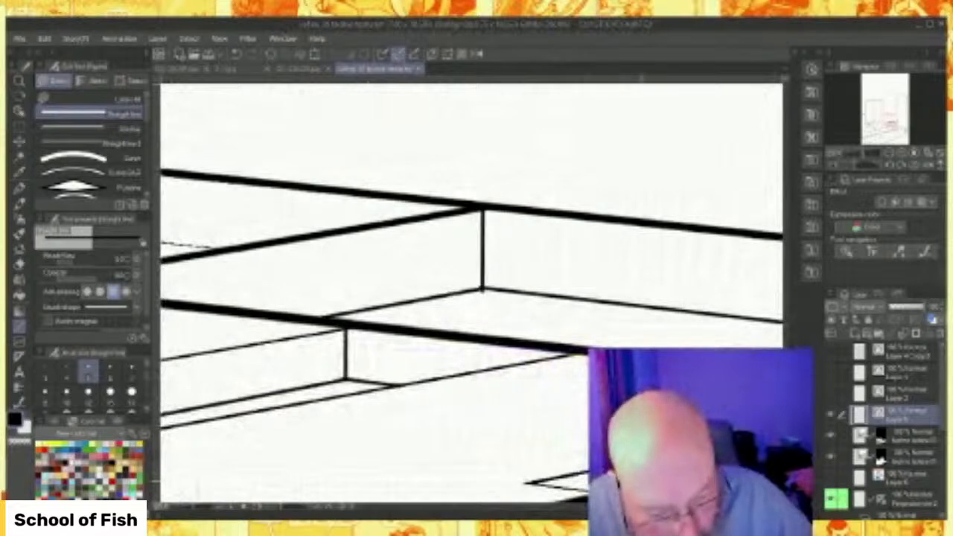
Lasso-fill the rear ground texture's mask over the far recess so the texture extends across the thick platform edge to the lowered edge.
{"action": "left_click", "coordinate": [891, 457]}
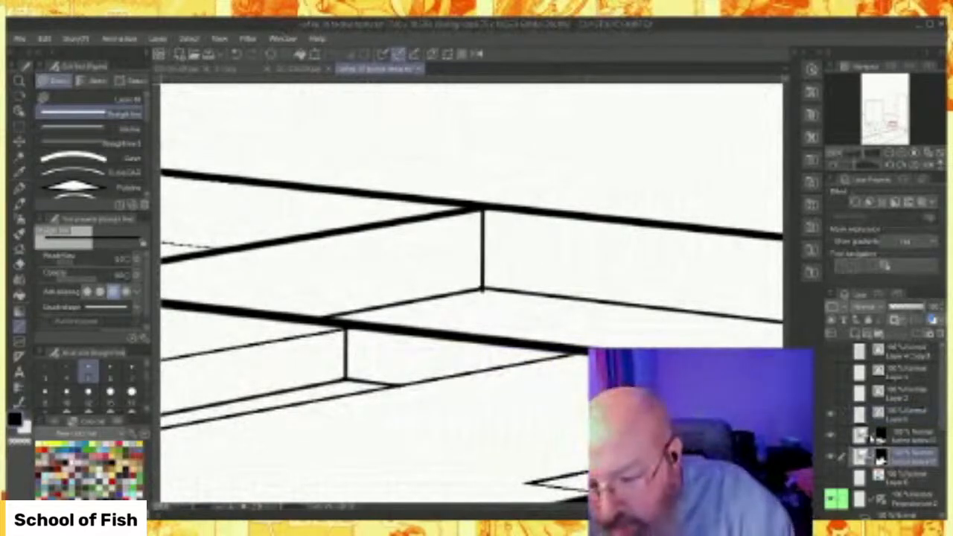
{"action": "left_click", "coordinate": [89, 98]}
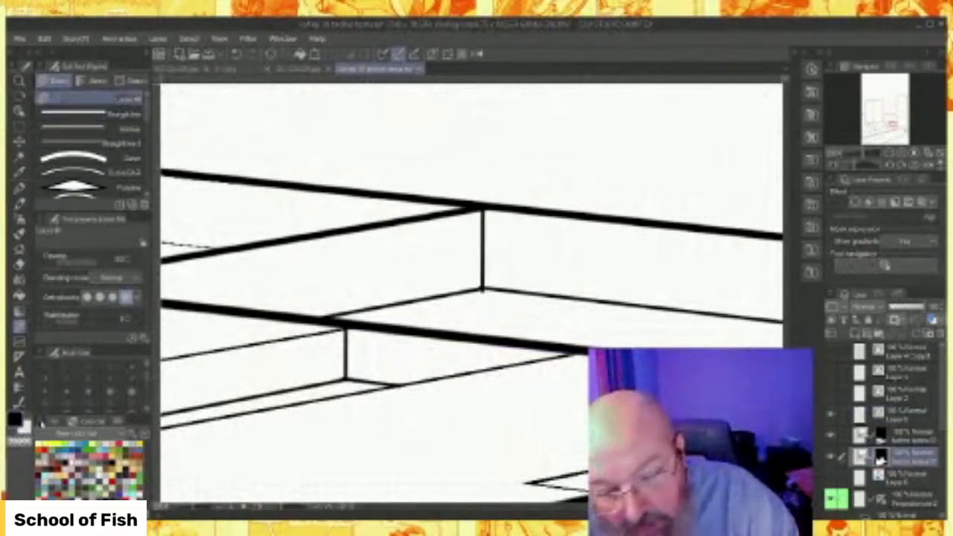
{"action": "mouse_move", "coordinate": [351, 344]}
{"action": "left_mouse_down"}
{"action": "mouse_move", "coordinate": [380, 349]}
{"action": "mouse_move", "coordinate": [523, 358]}
{"action": "mouse_move", "coordinate": [609, 334]}
{"action": "left_mouse_up"}
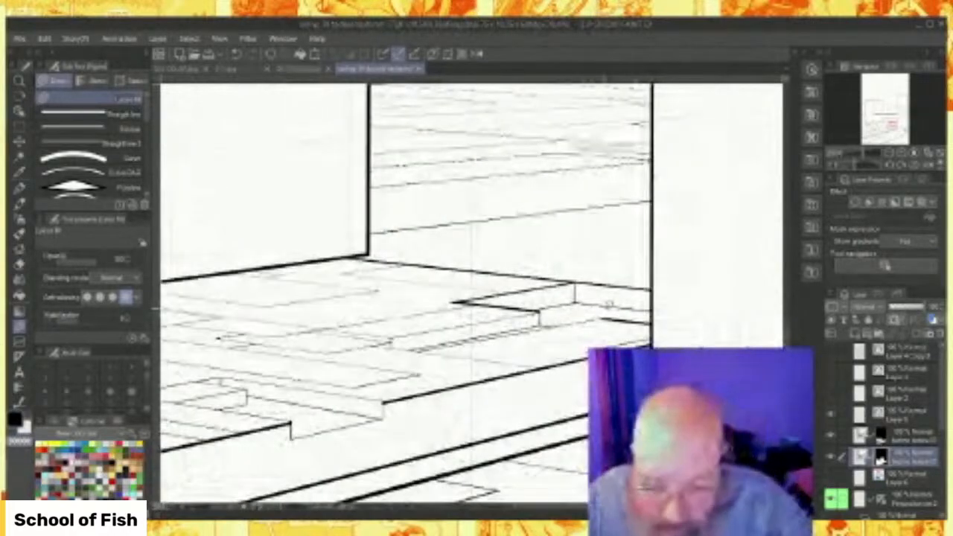
{"action": "scroll", "coordinate": [609, 307], "scroll_direction": "down", "scroll_amount": 2}
{"action": "scroll", "coordinate": [578, 332], "scroll_direction": "up", "scroll_amount": 2}
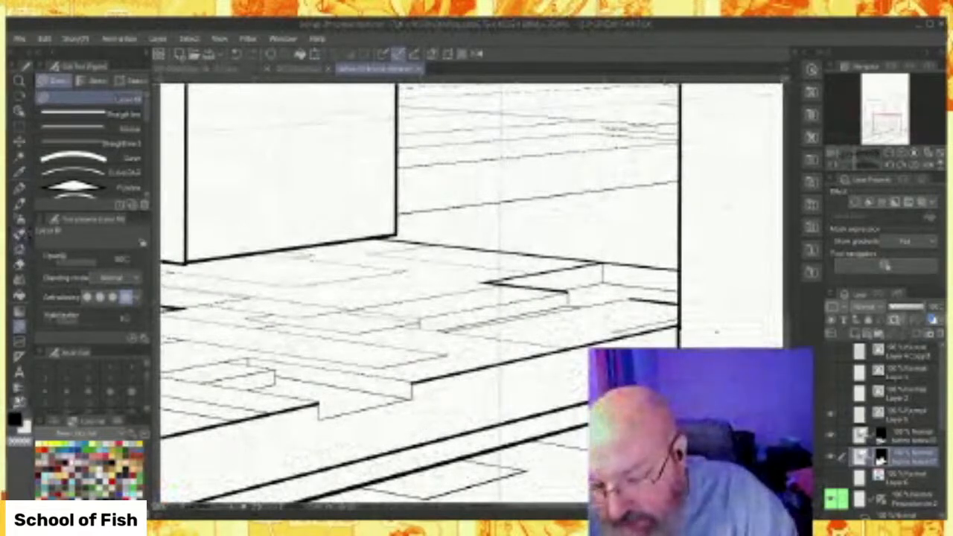
Thicken the vector outlines of the two notches cut into the platform edge, including their lower edges and vertical corners.
{"action": "left_click", "coordinate": [18, 402]}
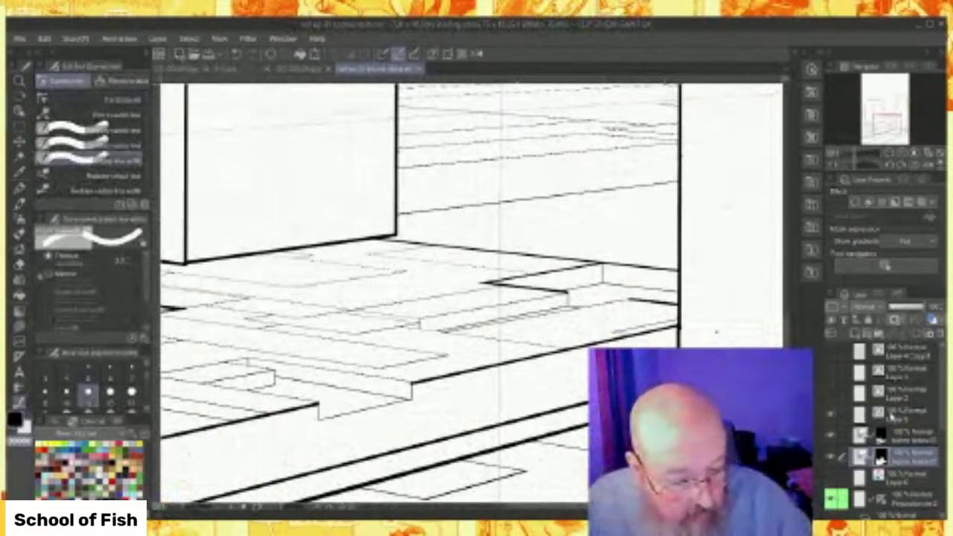
{"action": "left_click", "coordinate": [868, 403]}
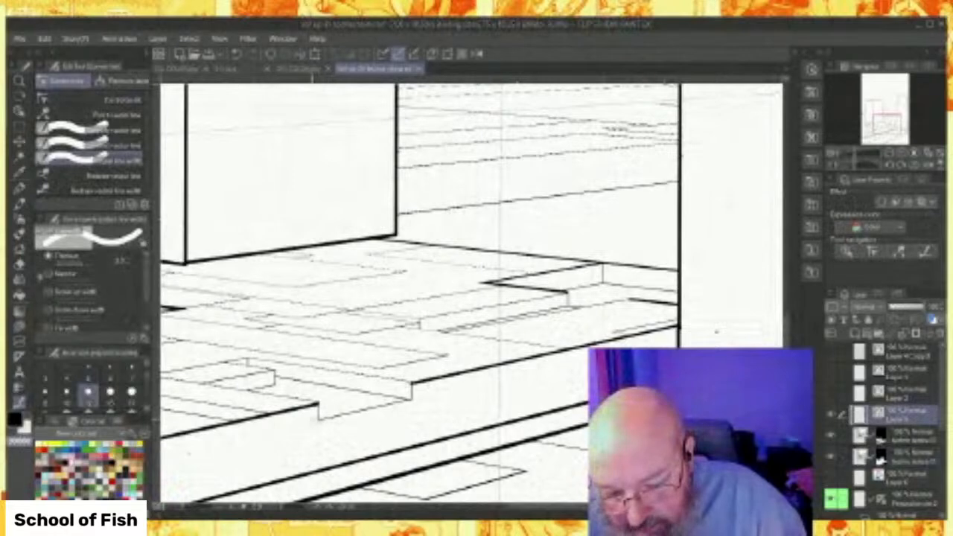
{"action": "left_click_drag", "start_coordinate": [308, 416], "coordinate": [411, 398]}
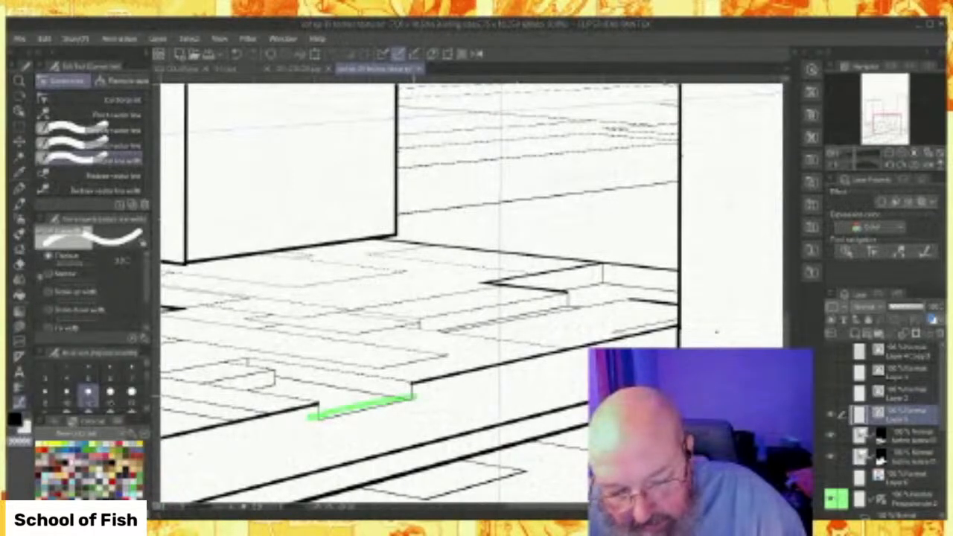
{"action": "left_click_drag", "start_coordinate": [323, 407], "coordinate": [307, 421]}
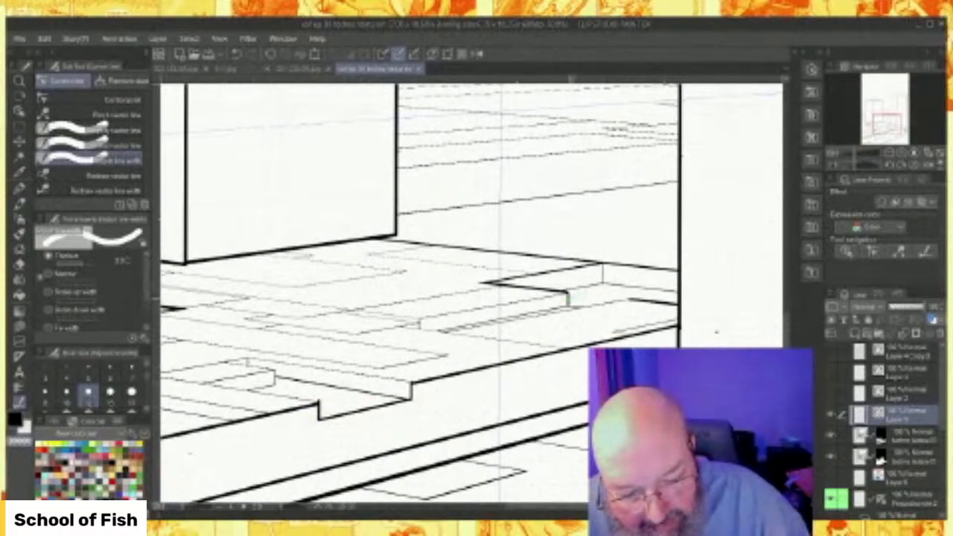
{"action": "left_click_drag", "start_coordinate": [575, 303], "coordinate": [578, 299]}
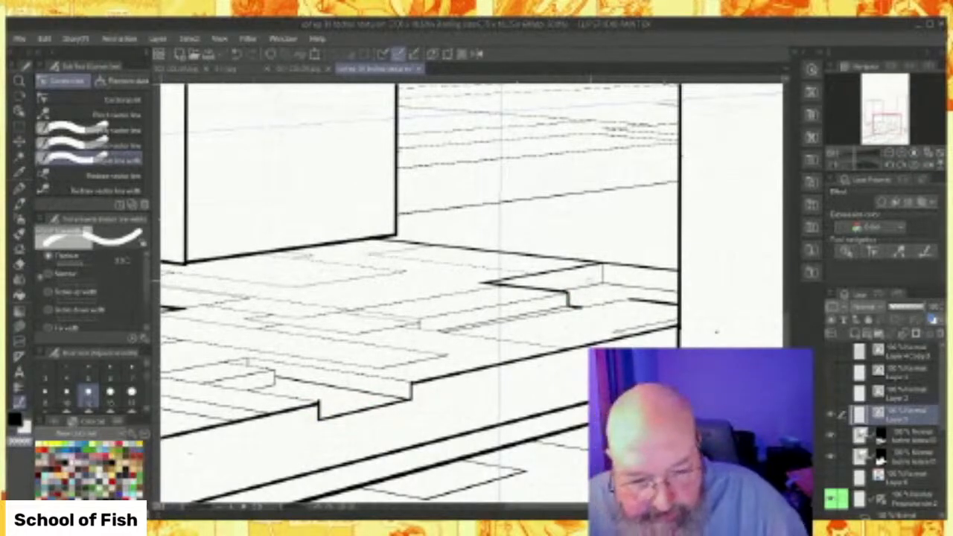
{"action": "scroll", "coordinate": [591, 281], "scroll_direction": "down", "scroll_amount": 2}
{"action": "scroll", "coordinate": [591, 281], "scroll_direction": "up", "scroll_amount": 1}
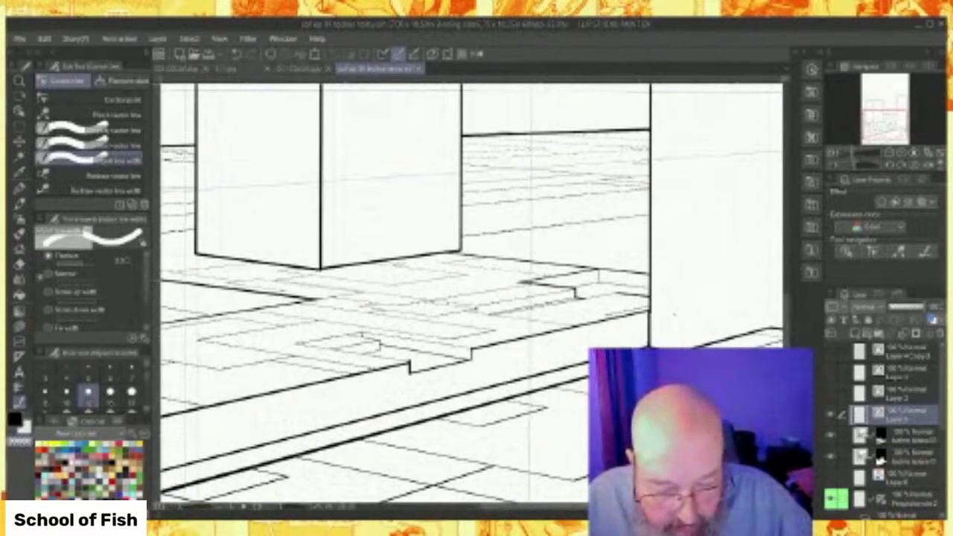
Draw vertical straight lines up from the corners of the texture panel at the foot of the building.
{"action": "scroll", "coordinate": [472, 291], "scroll_direction": "right", "scroll_amount": 5}
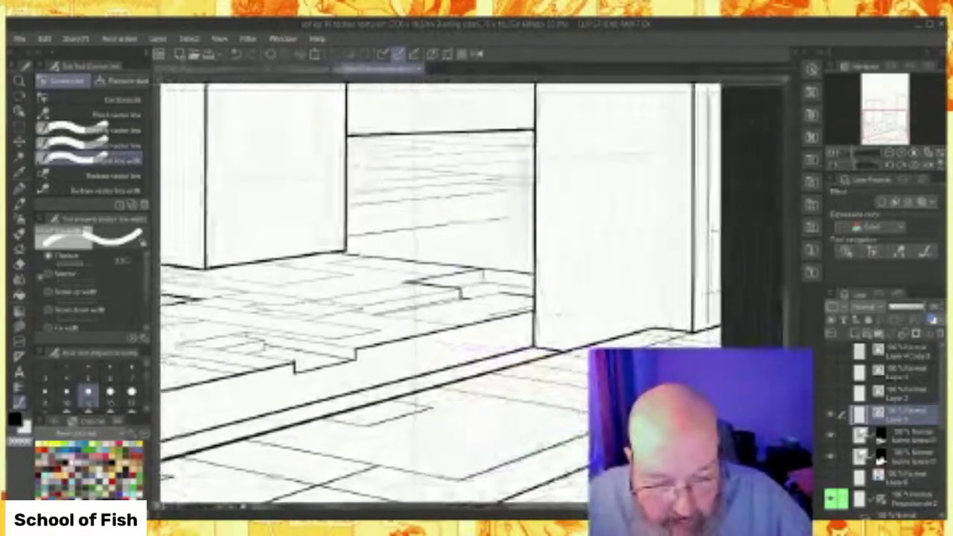
{"action": "scroll", "coordinate": [439, 290], "scroll_direction": "left", "scroll_amount": 5}
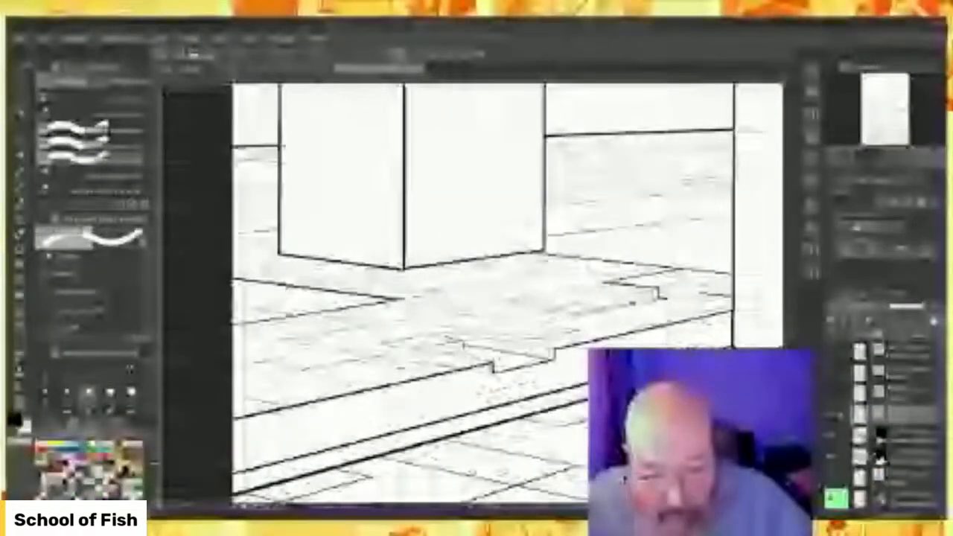
{"action": "scroll", "coordinate": [472, 290], "scroll_direction": "down", "scroll_amount": 5}
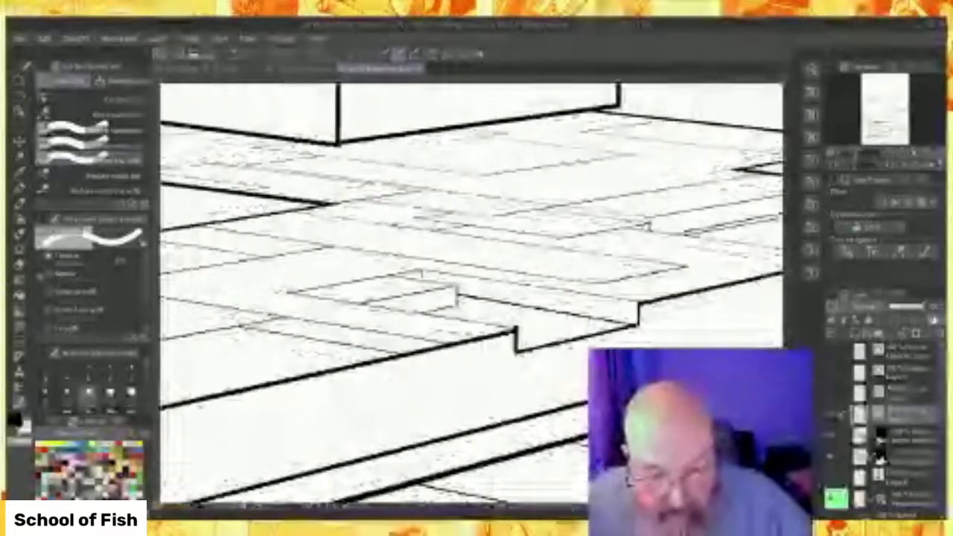
{"action": "scroll", "coordinate": [471, 291], "scroll_direction": "up", "scroll_amount": 5}
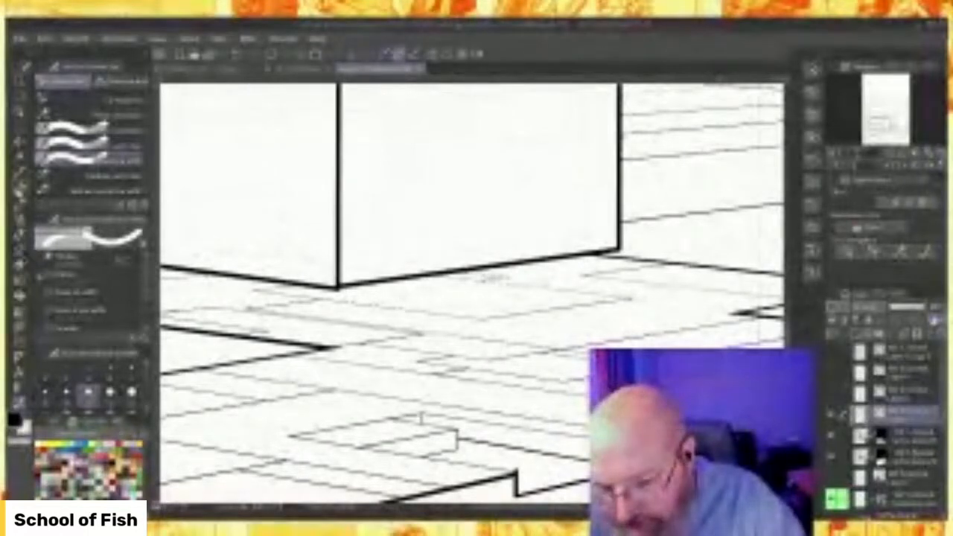
{"action": "left_click", "coordinate": [19, 333]}
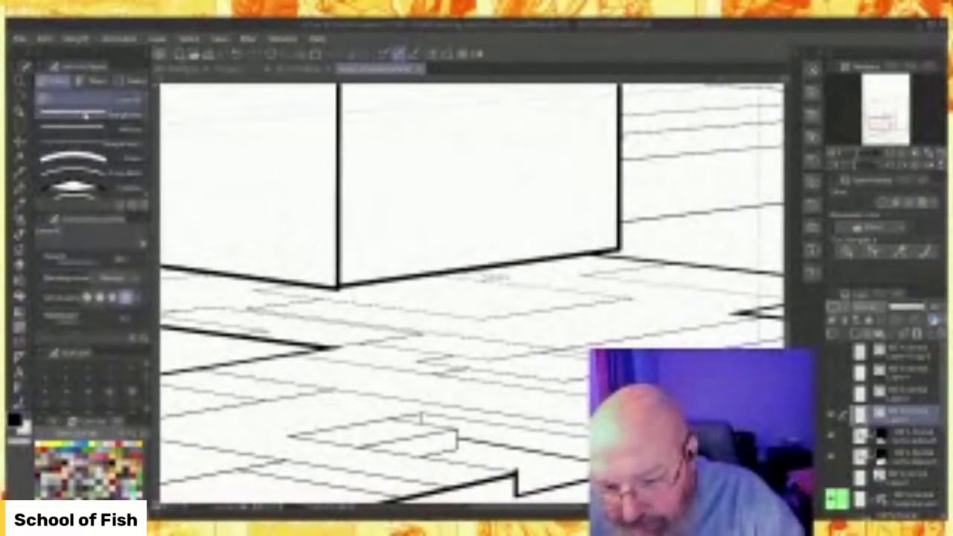
{"action": "left_click", "coordinate": [86, 113]}
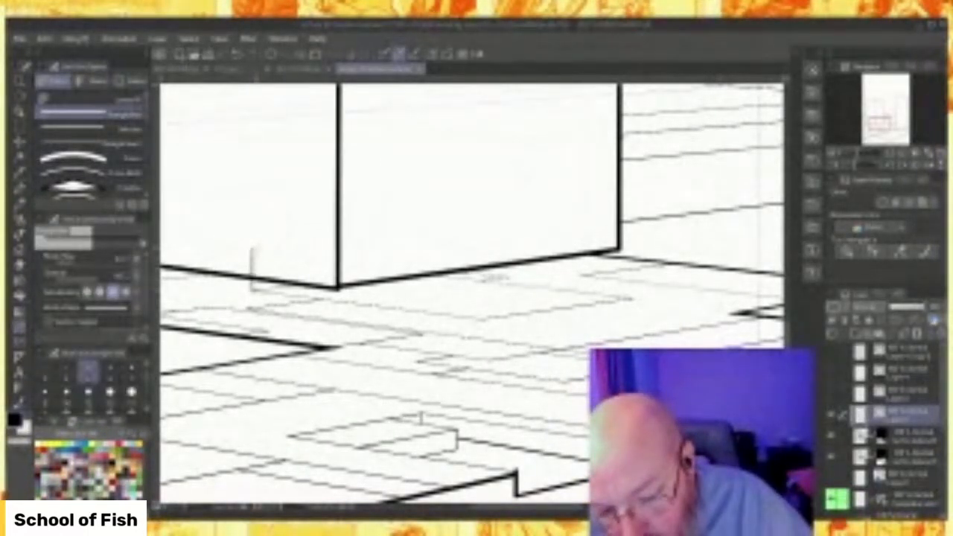
{"action": "mouse_move", "coordinate": [480, 319]}
{"action": "left_mouse_down"}
{"action": "mouse_move", "coordinate": [481, 277]}
{"action": "mouse_move", "coordinate": [440, 246]}
{"action": "mouse_move", "coordinate": [440, 228]}
{"action": "left_mouse_up"}
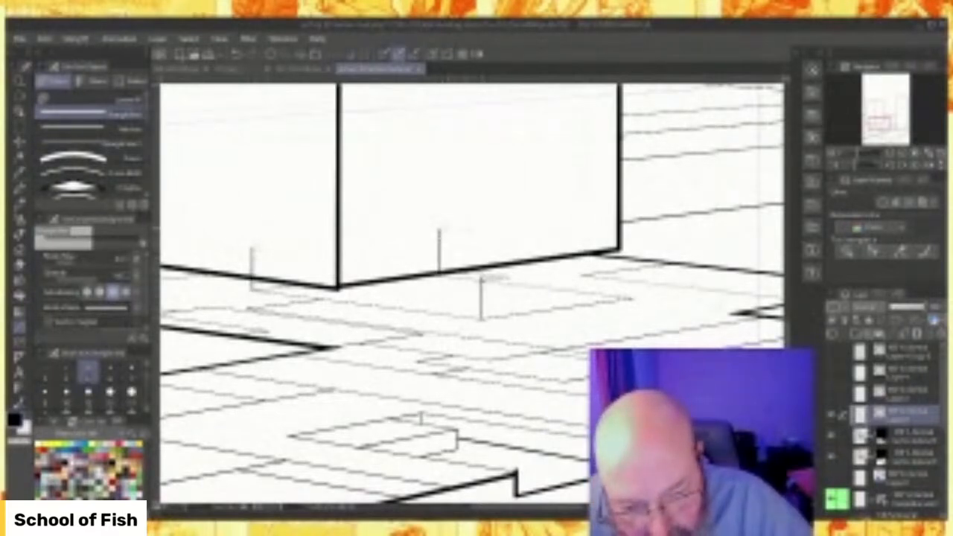
{"action": "left_click_drag", "start_coordinate": [630, 298], "coordinate": [630, 246]}
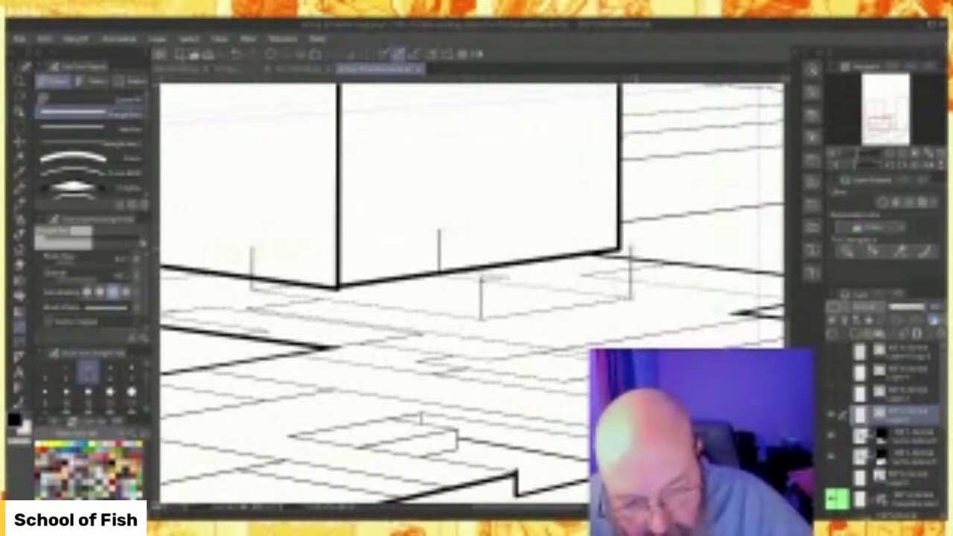
Connect the verticals around the building's foot with perspective lines to form the top edges of a raised block.
{"action": "left_click_drag", "start_coordinate": [253, 252], "coordinate": [300, 246]}
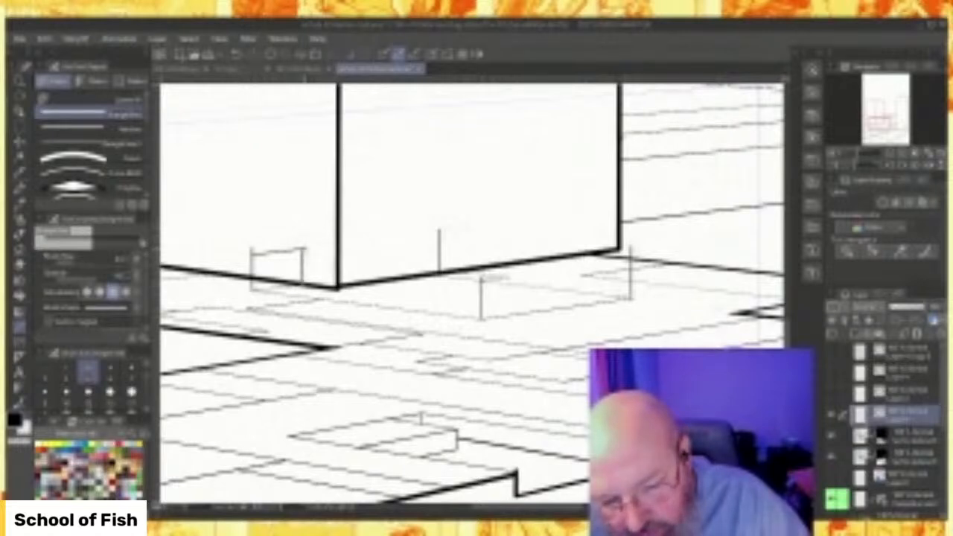
{"action": "left_click_drag", "start_coordinate": [301, 248], "coordinate": [439, 239]}
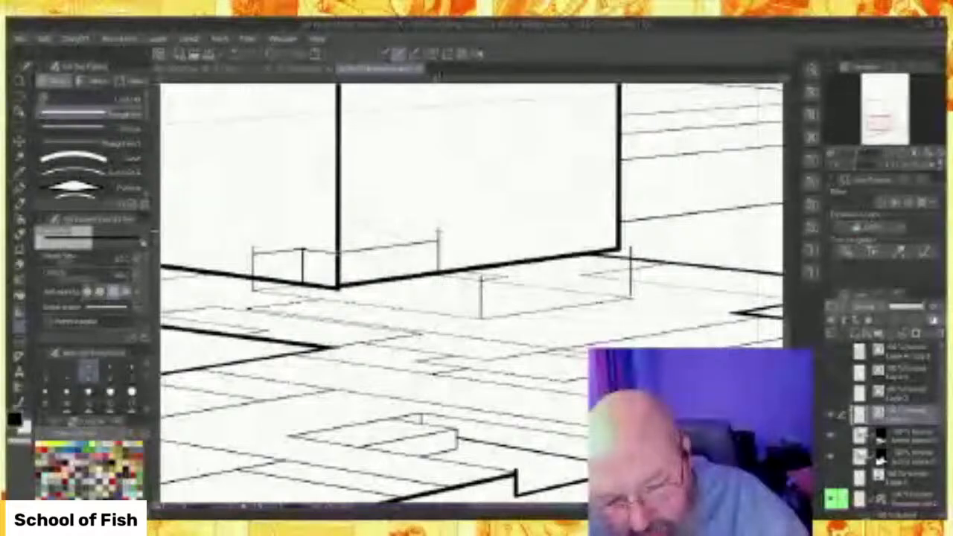
{"action": "mouse_move", "coordinate": [437, 240]}
{"action": "left_mouse_down"}
{"action": "mouse_move", "coordinate": [618, 253]}
{"action": "mouse_move", "coordinate": [483, 277]}
{"action": "mouse_move", "coordinate": [280, 255]}
{"action": "left_mouse_up"}
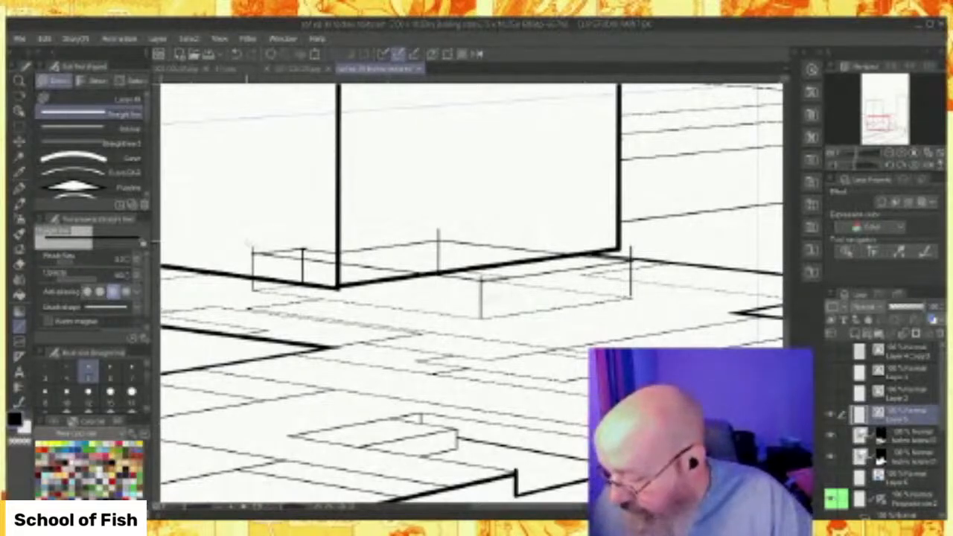
{"action": "key", "text": "ctrl+z"}
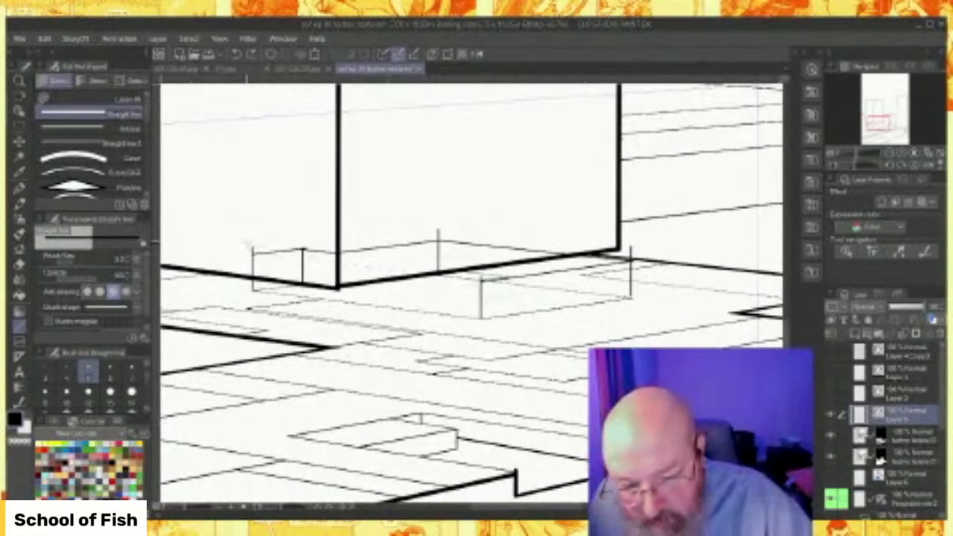
{"action": "left_click_drag", "start_coordinate": [252, 255], "coordinate": [445, 279]}
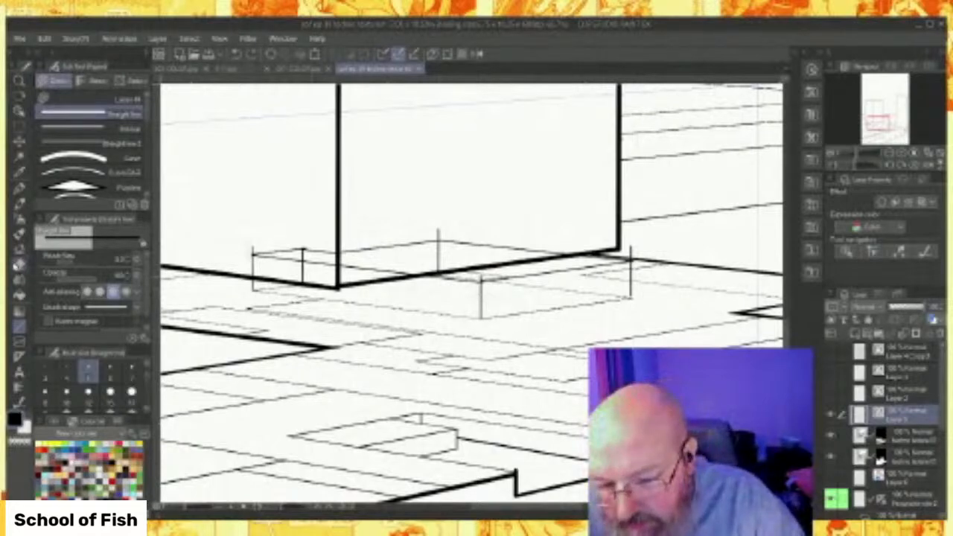
Erase the overshooting vertical ends and the hidden rear verticals of the raised block around the building's foot.
{"action": "left_click", "coordinate": [20, 264]}
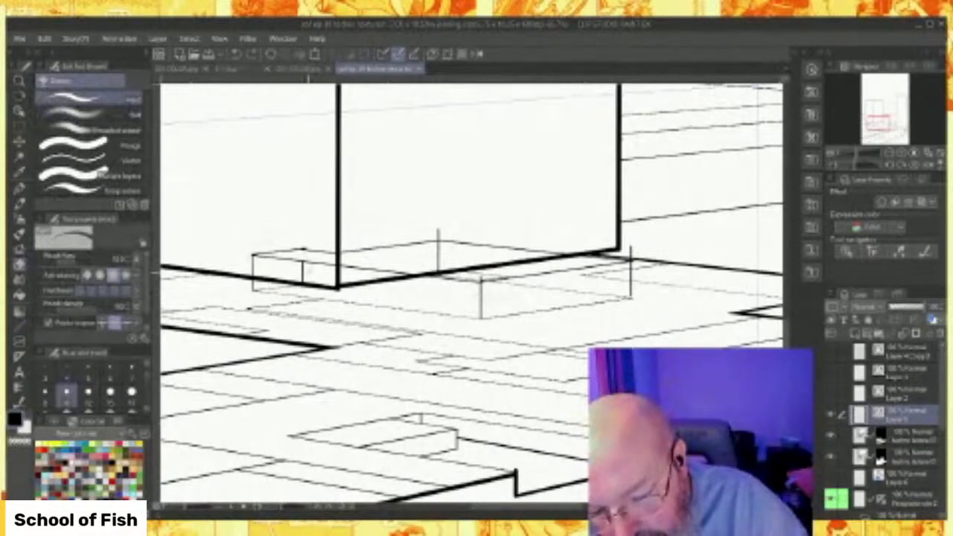
{"action": "left_click_drag", "start_coordinate": [439, 242], "coordinate": [438, 270]}
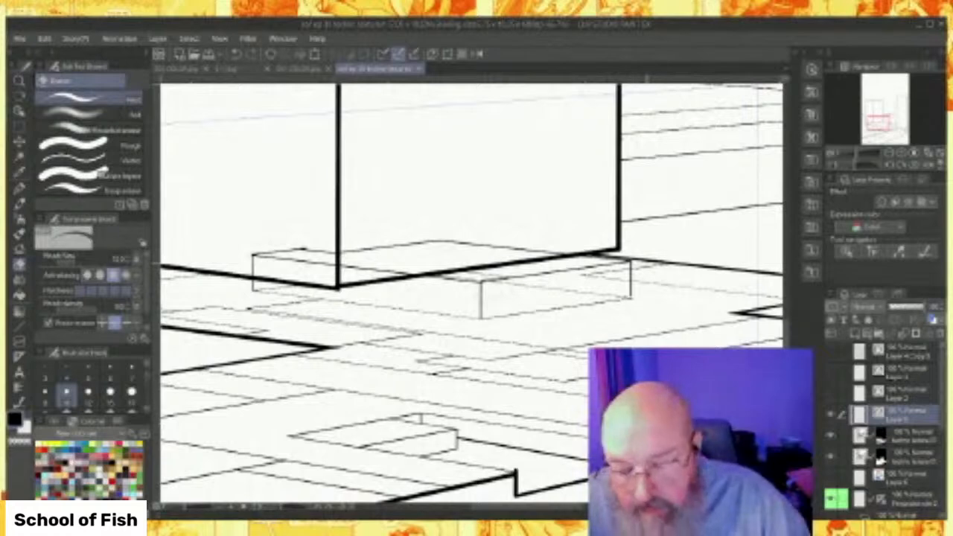
Thicken the outer vector outlines of the raised block at the building's foot, including its rear top edges and outer vertical corners.
{"action": "left_click", "coordinate": [19, 402]}
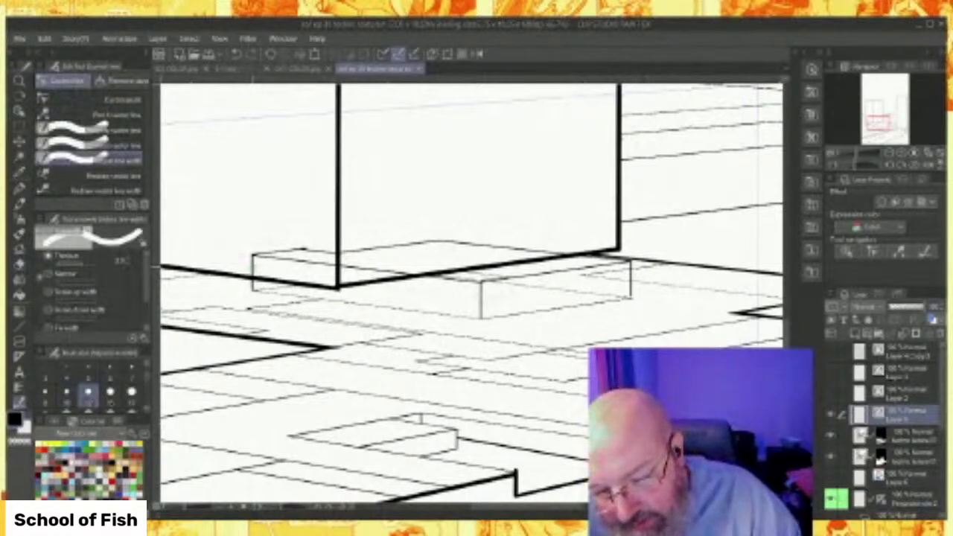
{"action": "left_click", "coordinate": [287, 248]}
{"action": "left_click", "coordinate": [289, 247]}
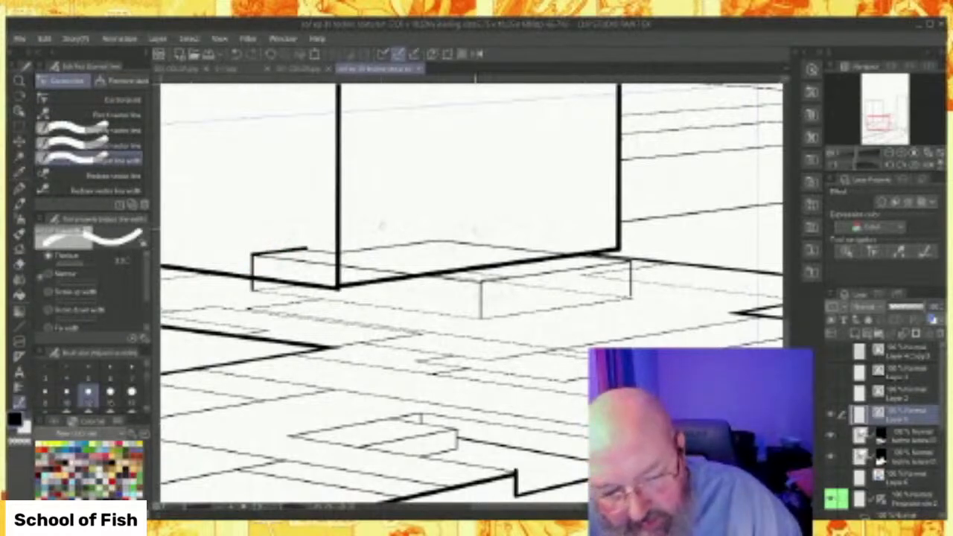
{"action": "left_click", "coordinate": [471, 242]}
{"action": "left_click", "coordinate": [628, 279]}
{"action": "left_click", "coordinate": [632, 275]}
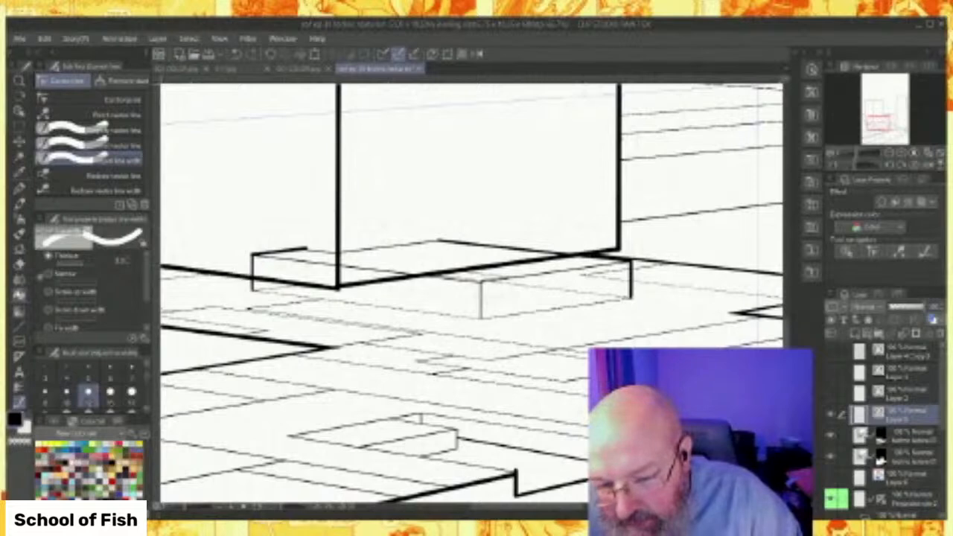
Erase the building's base lines and corner end where they cross the raised block's top and front faces.
{"action": "left_click", "coordinate": [18, 265]}
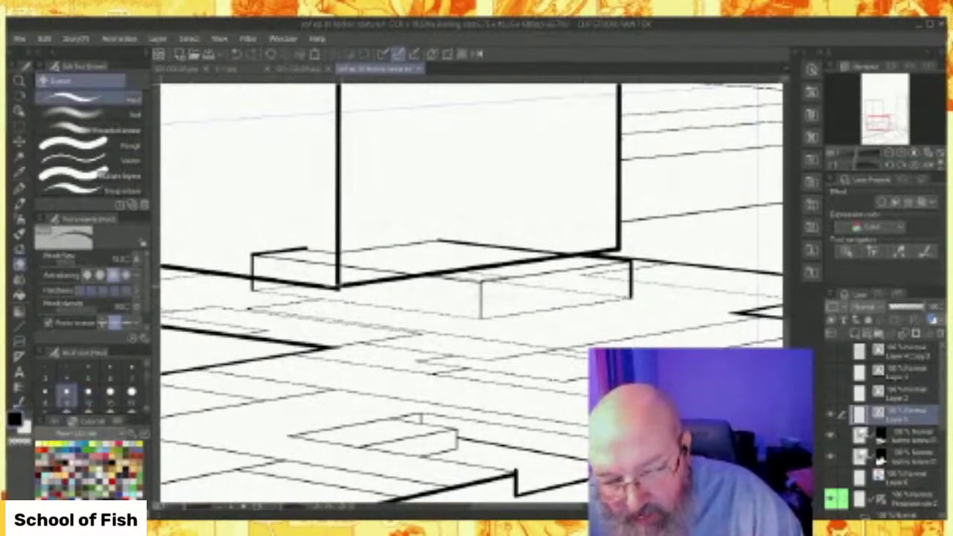
{"action": "left_click_drag", "start_coordinate": [335, 282], "coordinate": [348, 285]}
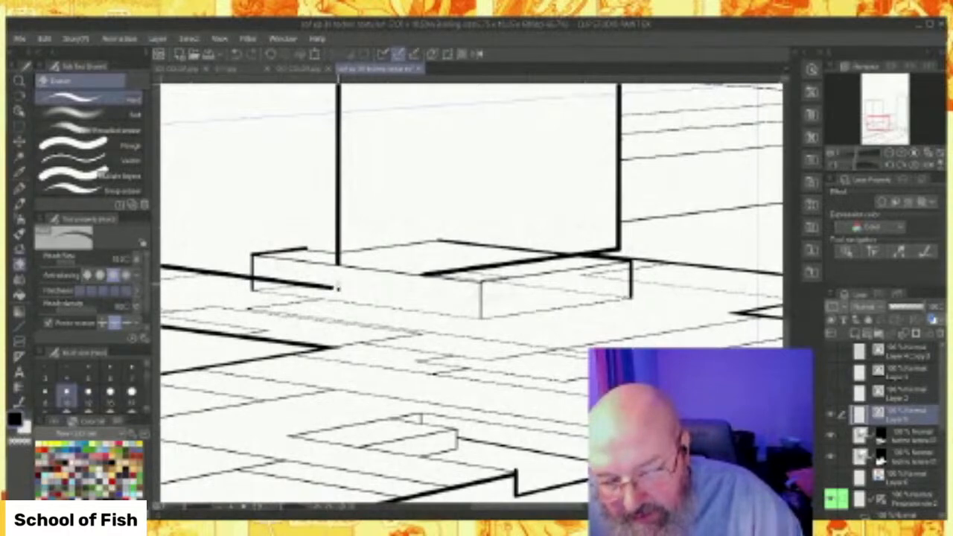
{"action": "left_click", "coordinate": [332, 287]}
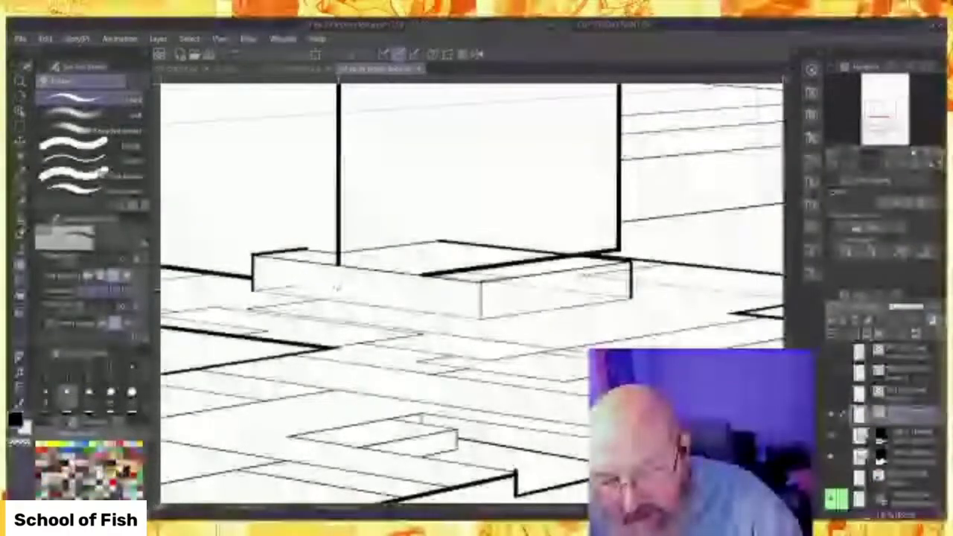
{"action": "left_click", "coordinate": [338, 261]}
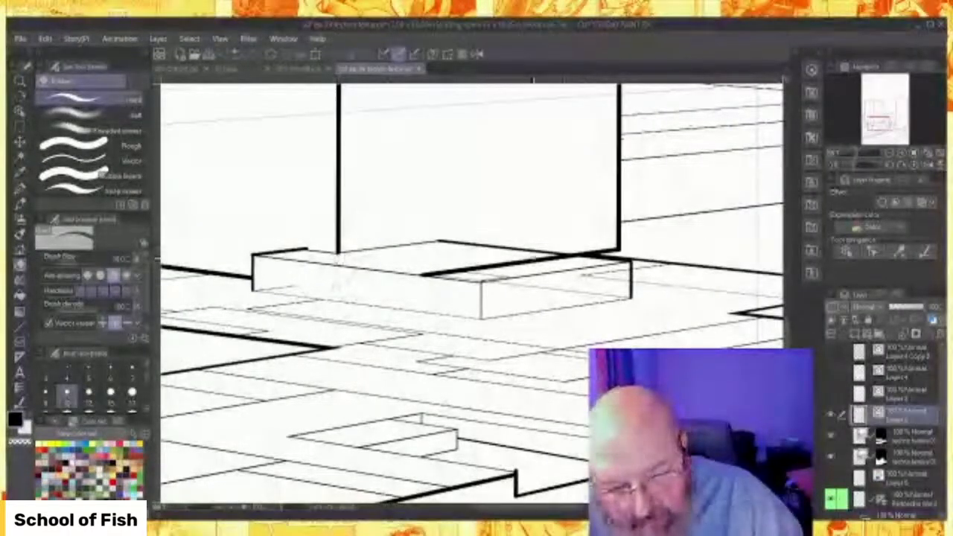
{"action": "left_click", "coordinate": [522, 263]}
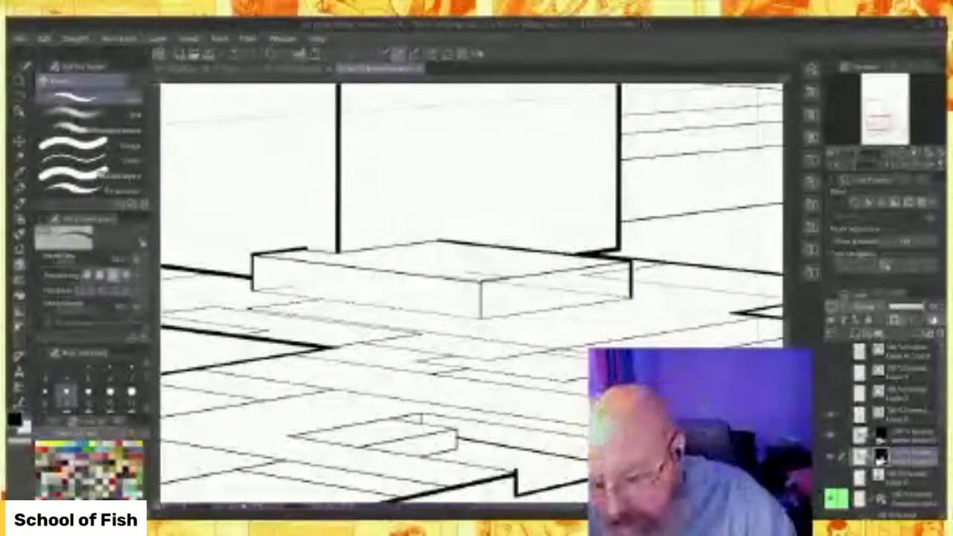
Mask out the lines of both texture layers that show through the raised block's front faces using a lasso fill.
{"action": "key", "text": "u"}
{"action": "left_click", "coordinate": [79, 98]}
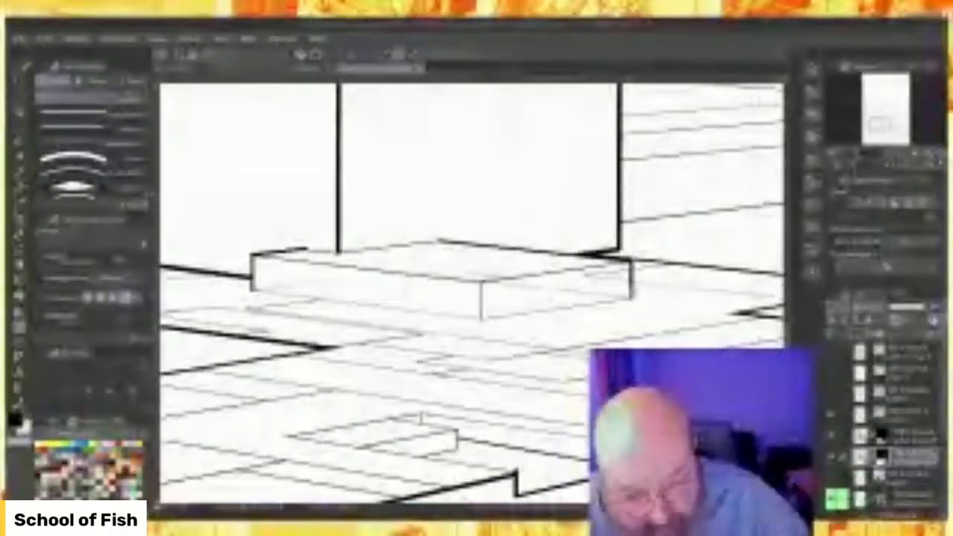
{"action": "mouse_move", "coordinate": [630, 260]}
{"action": "left_mouse_down"}
{"action": "mouse_move", "coordinate": [588, 264]}
{"action": "mouse_move", "coordinate": [491, 299]}
{"action": "mouse_move", "coordinate": [483, 319]}
{"action": "left_mouse_up"}
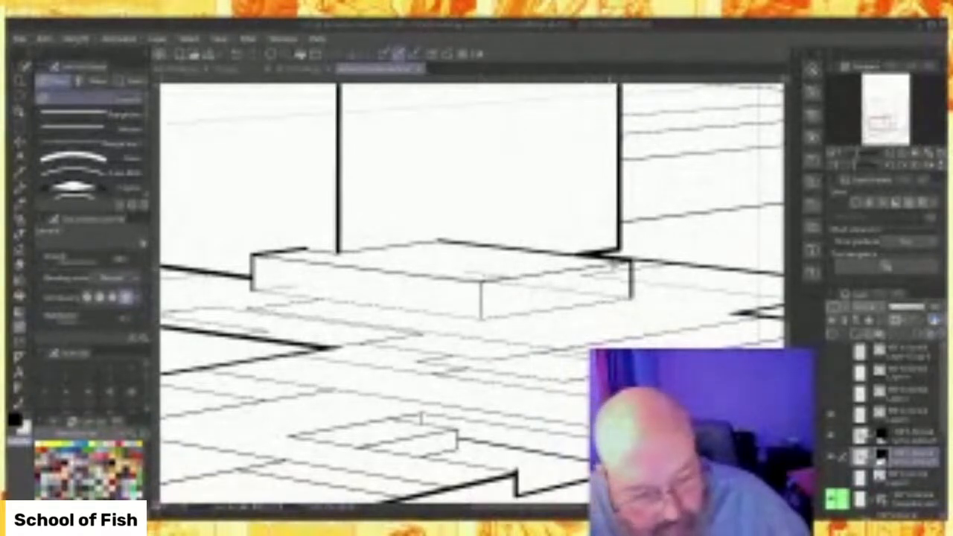
{"action": "left_click", "coordinate": [908, 440]}
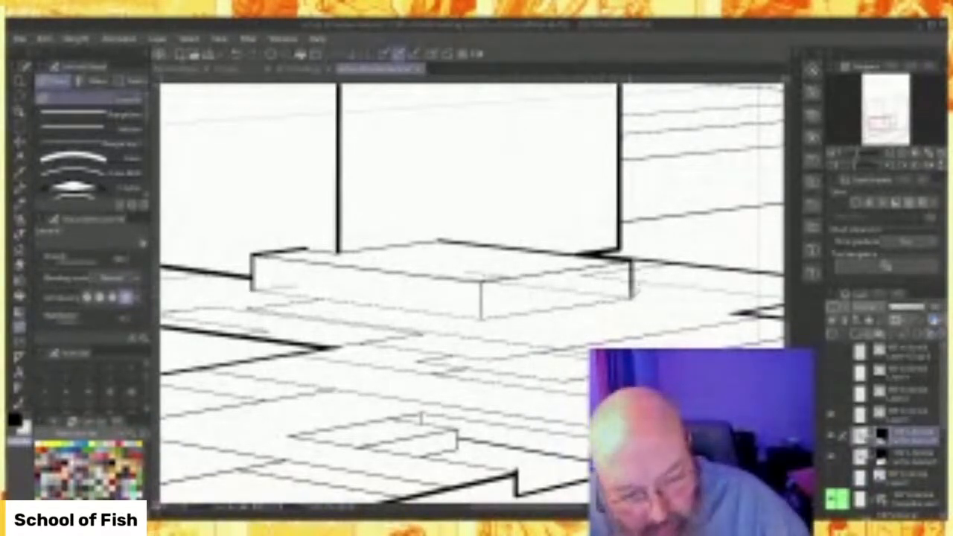
{"action": "mouse_move", "coordinate": [631, 262]}
{"action": "left_mouse_down"}
{"action": "mouse_move", "coordinate": [498, 269]}
{"action": "mouse_move", "coordinate": [484, 318]}
{"action": "left_mouse_up"}
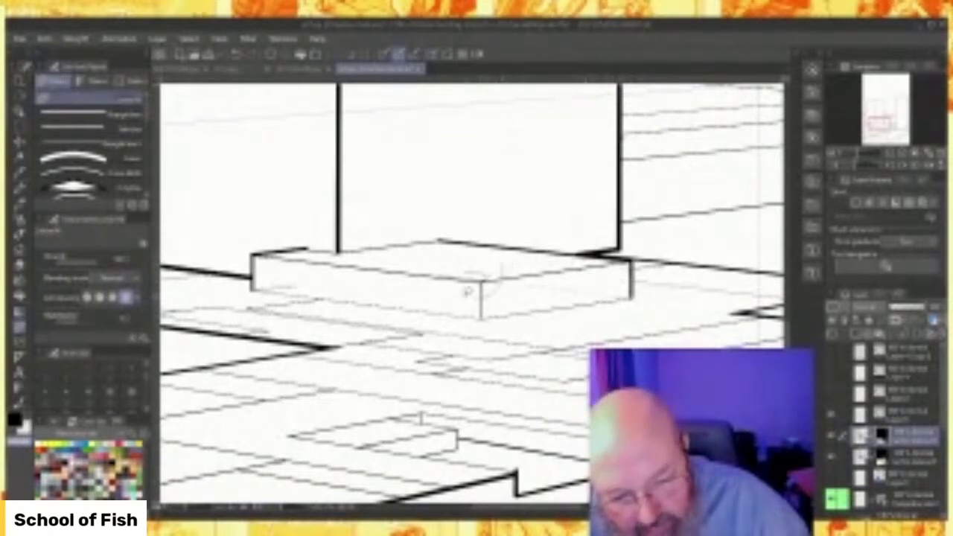
{"action": "left_click_drag", "start_coordinate": [257, 284], "coordinate": [336, 268]}
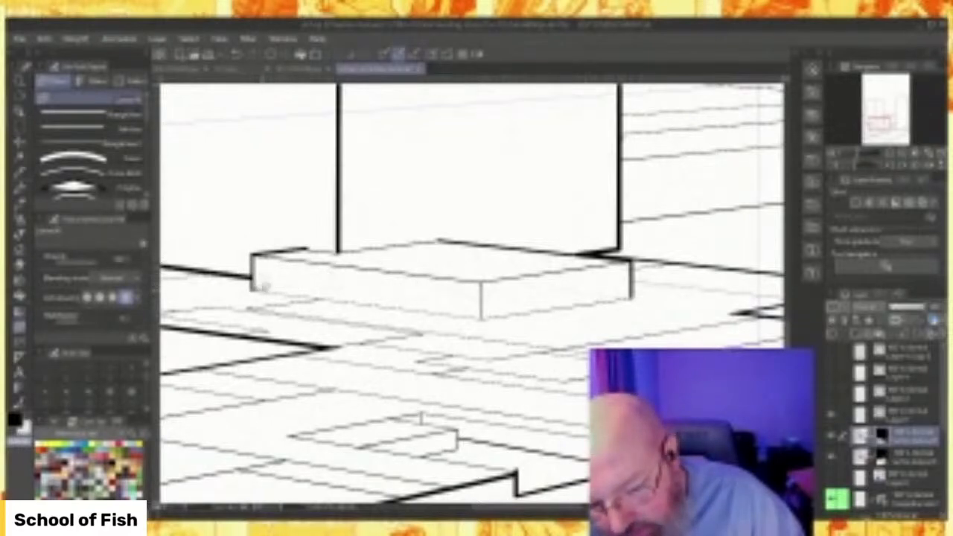
Draw vertical straight lines on the vector layer down the foreground ledge's side face from where the texture panel lines meet its edge.
{"action": "scroll", "coordinate": [272, 274], "scroll_direction": "down", "scroll_amount": 3}
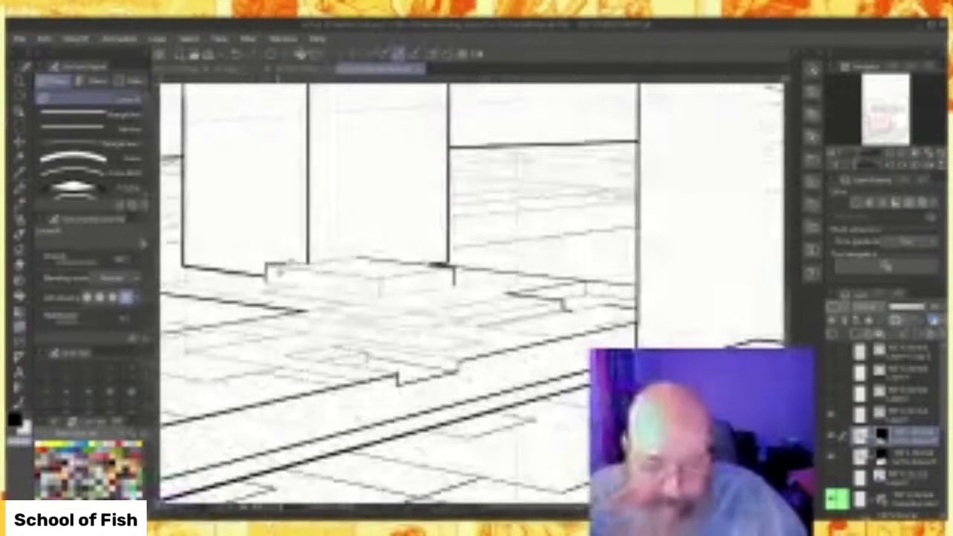
{"action": "scroll", "coordinate": [279, 272], "scroll_direction": "down", "scroll_amount": 2}
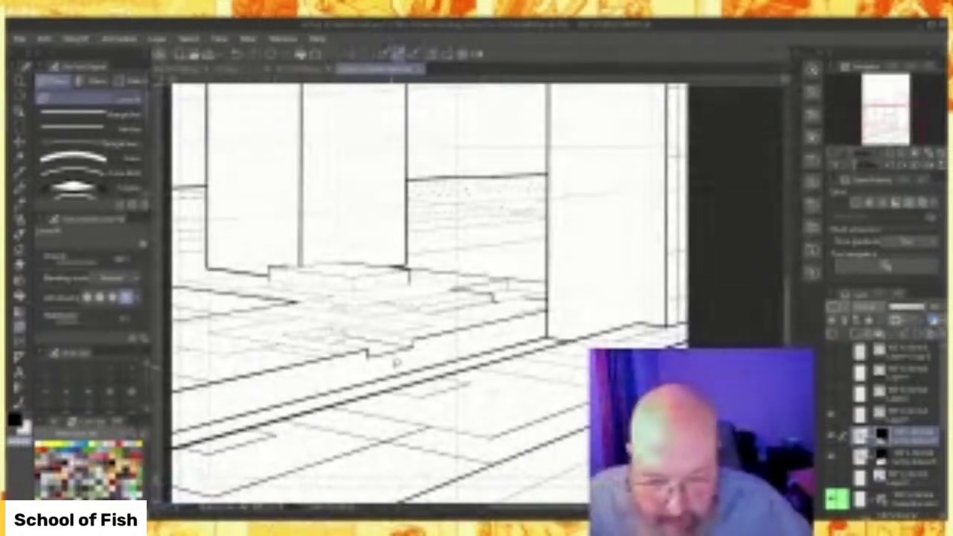
{"action": "scroll", "coordinate": [395, 362], "scroll_direction": "down", "scroll_amount": 3}
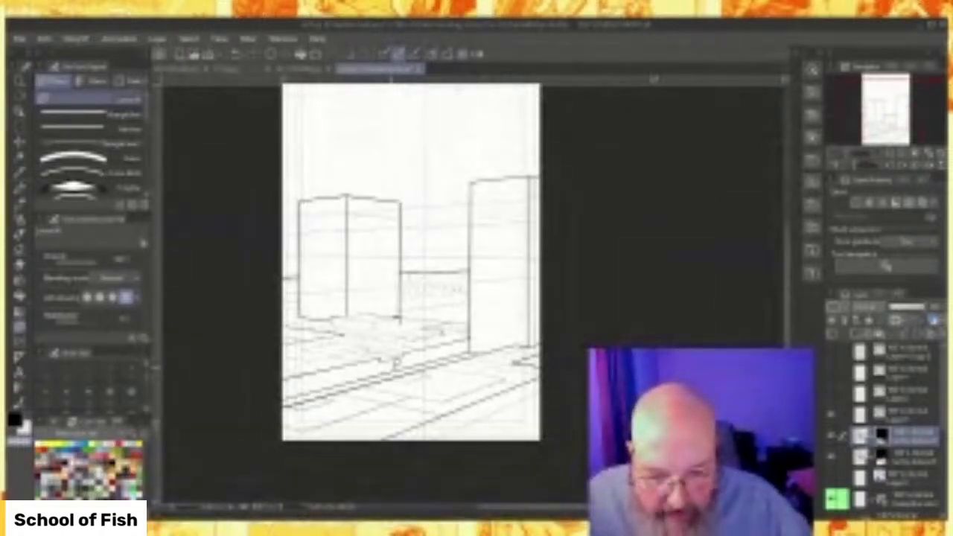
{"action": "scroll", "coordinate": [395, 364], "scroll_direction": "up", "scroll_amount": 3}
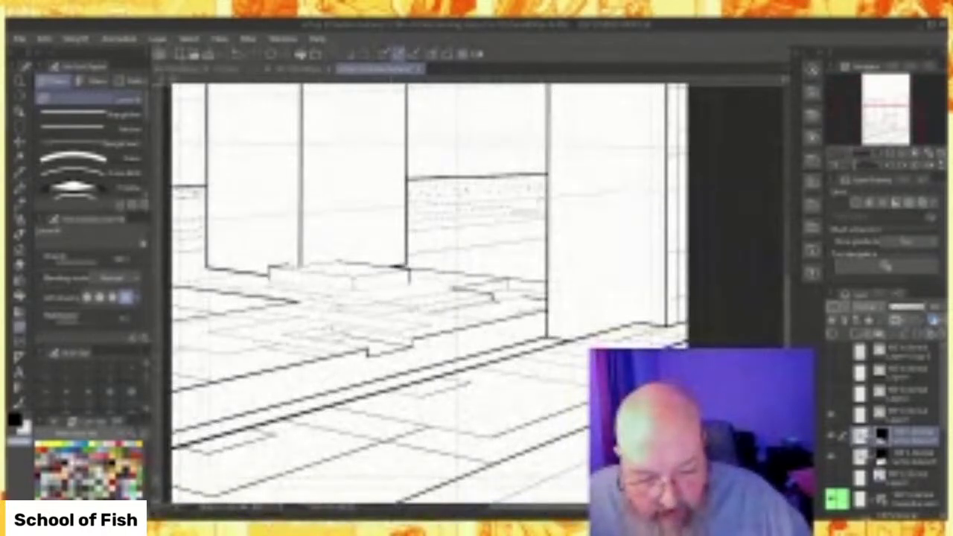
{"action": "left_click_drag", "start_coordinate": [542, 507], "coordinate": [525, 507]}
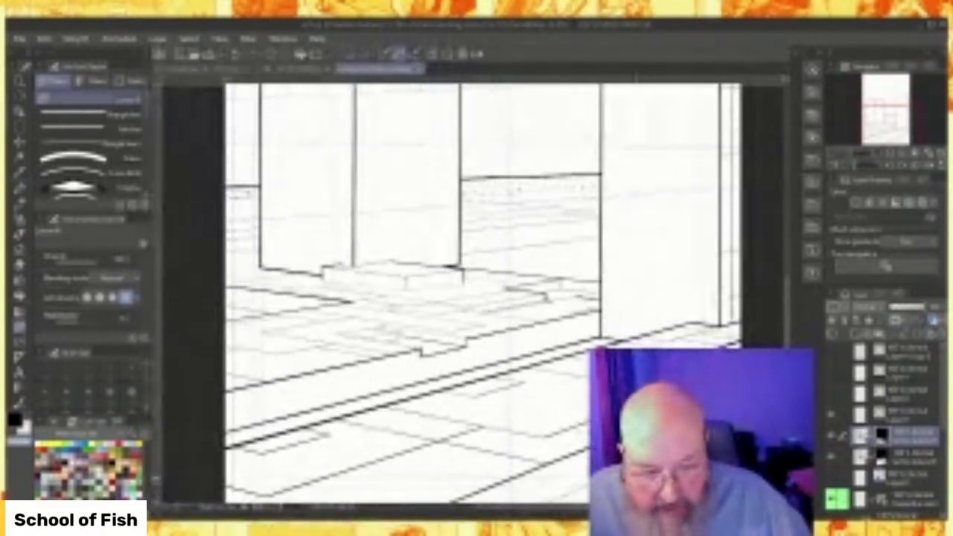
{"action": "scroll", "coordinate": [665, 488], "scroll_direction": "down", "scroll_amount": 2}
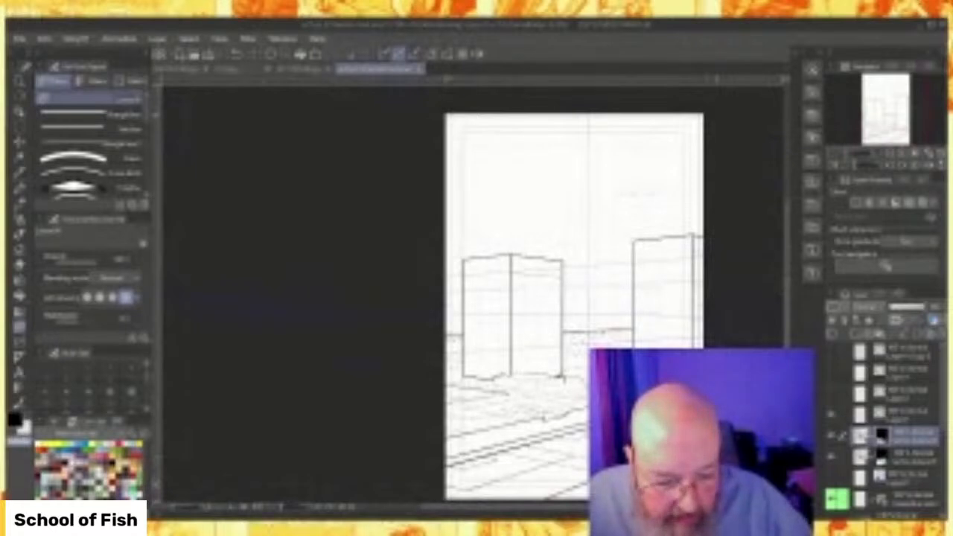
{"action": "left_click_drag", "start_coordinate": [785, 335], "coordinate": [785, 374]}
{"action": "scroll", "coordinate": [658, 379], "scroll_direction": "up", "scroll_amount": 3}
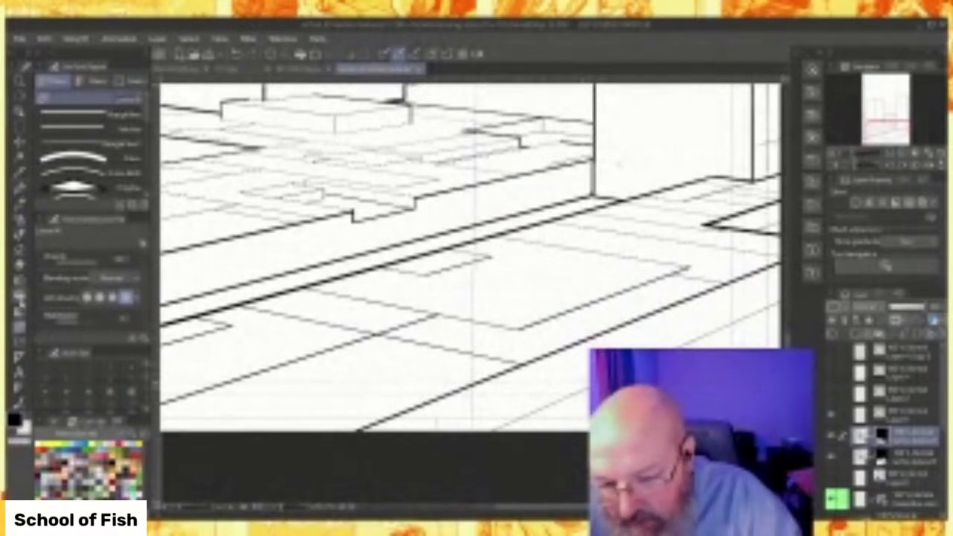
{"action": "left_click", "coordinate": [97, 128]}
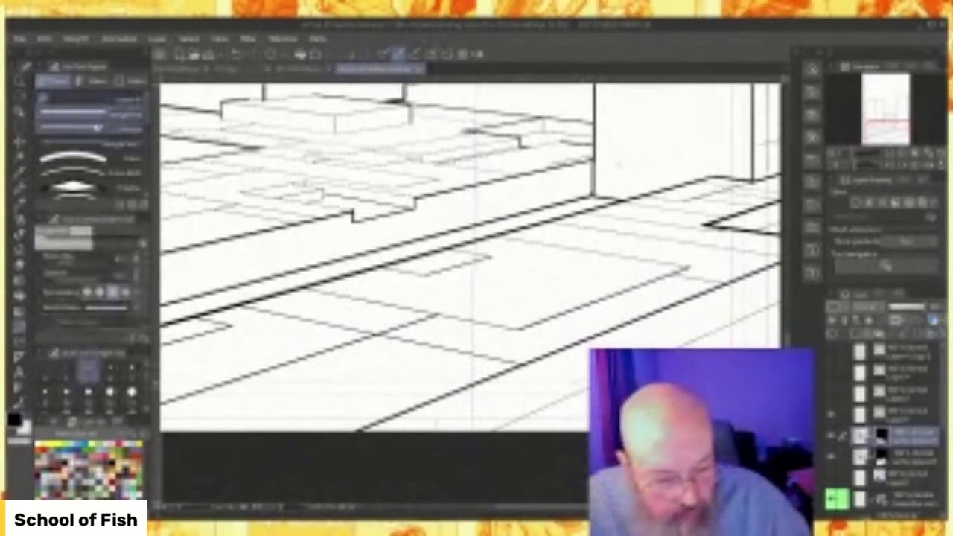
{"action": "left_click", "coordinate": [907, 414]}
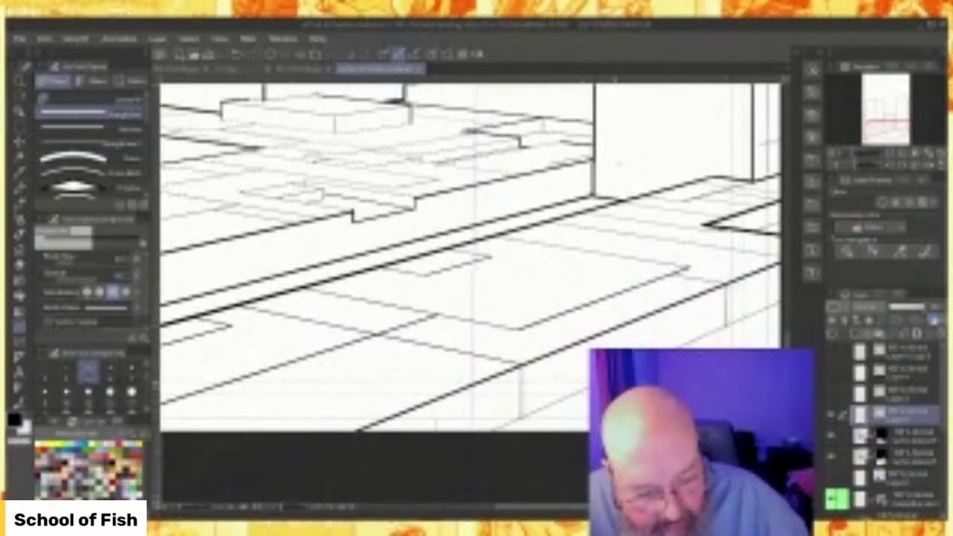
Draw a stepped recess with an inner parallel line on the foreground ledge's side face and erase the excess line ends.
{"action": "scroll", "coordinate": [620, 163], "scroll_direction": "right", "scroll_amount": 3}
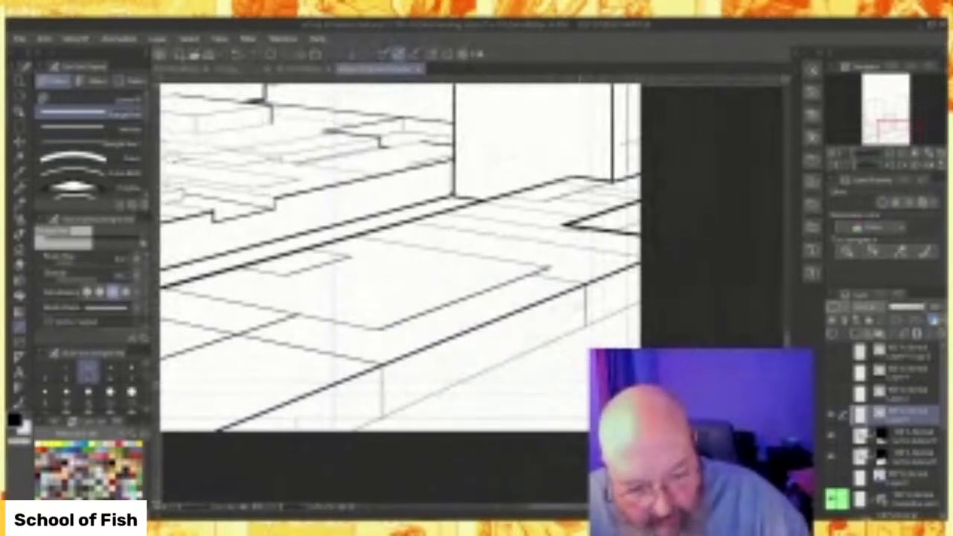
{"action": "mouse_move", "coordinate": [545, 322]}
{"action": "left_mouse_down"}
{"action": "mouse_move", "coordinate": [501, 340]}
{"action": "mouse_move", "coordinate": [501, 357]}
{"action": "left_mouse_up"}
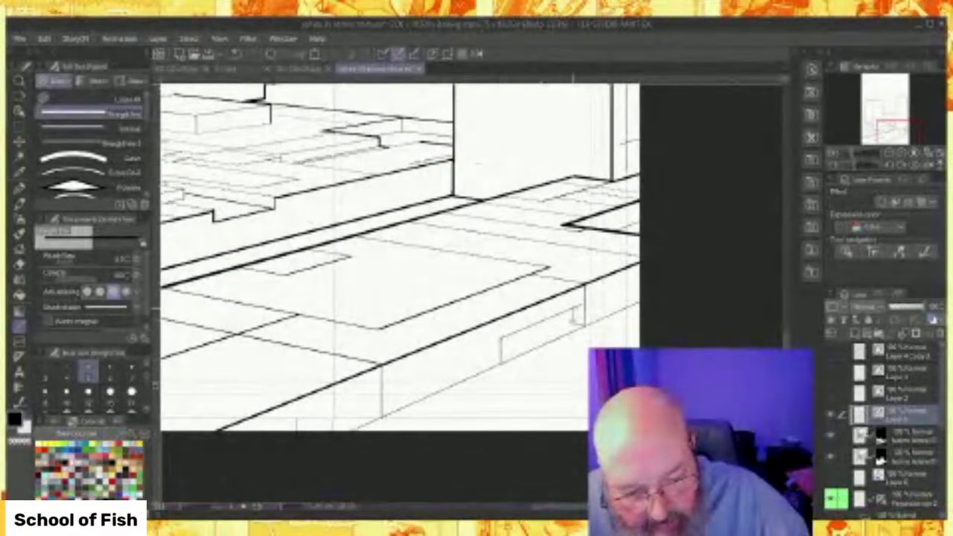
{"action": "left_click_drag", "start_coordinate": [575, 319], "coordinate": [507, 349]}
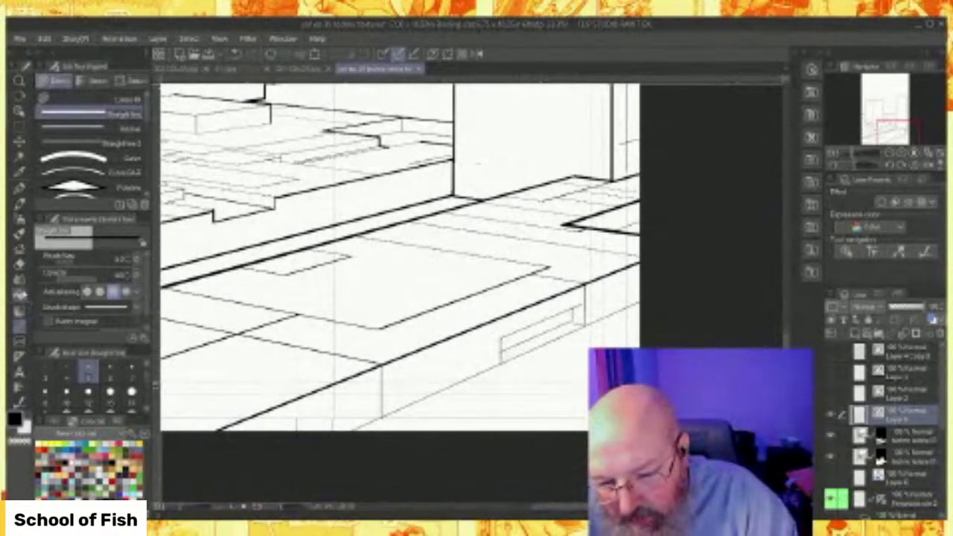
{"action": "left_click", "coordinate": [20, 265]}
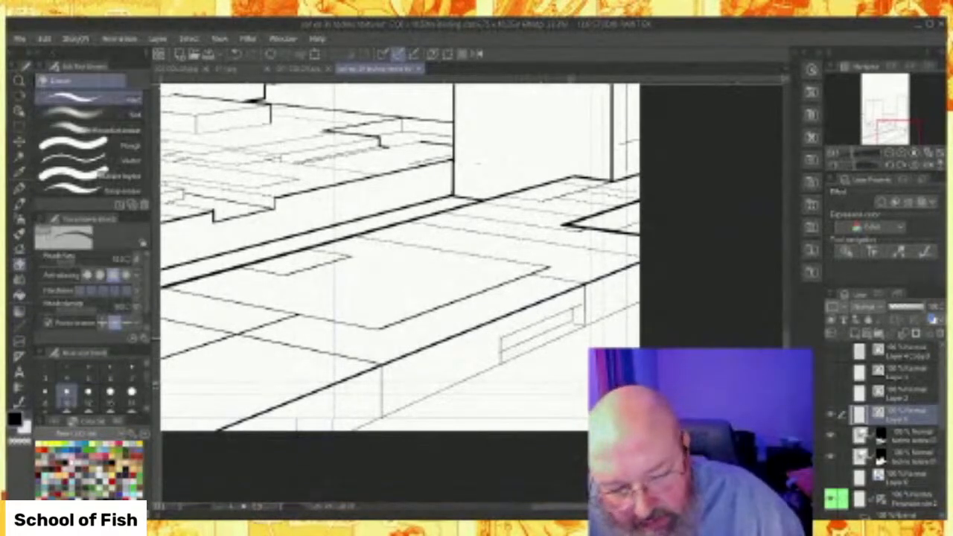
{"action": "left_click_drag", "start_coordinate": [553, 335], "coordinate": [569, 341]}
Draw a vertical and a perspective recess with an inner edge on the rear platform's side face beside the large building's corner.
{"action": "scroll", "coordinate": [596, 389], "scroll_direction": "down", "scroll_amount": 1}
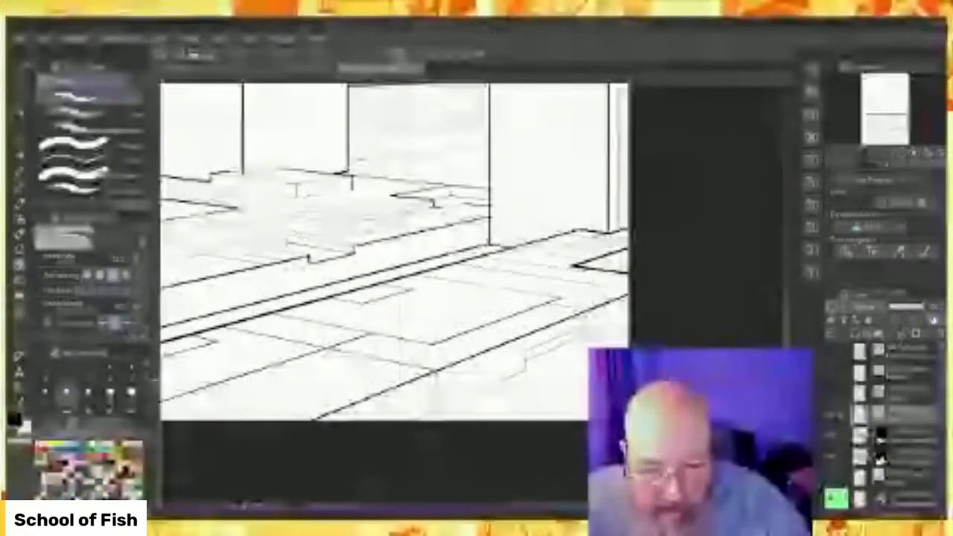
{"action": "key", "text": "u"}
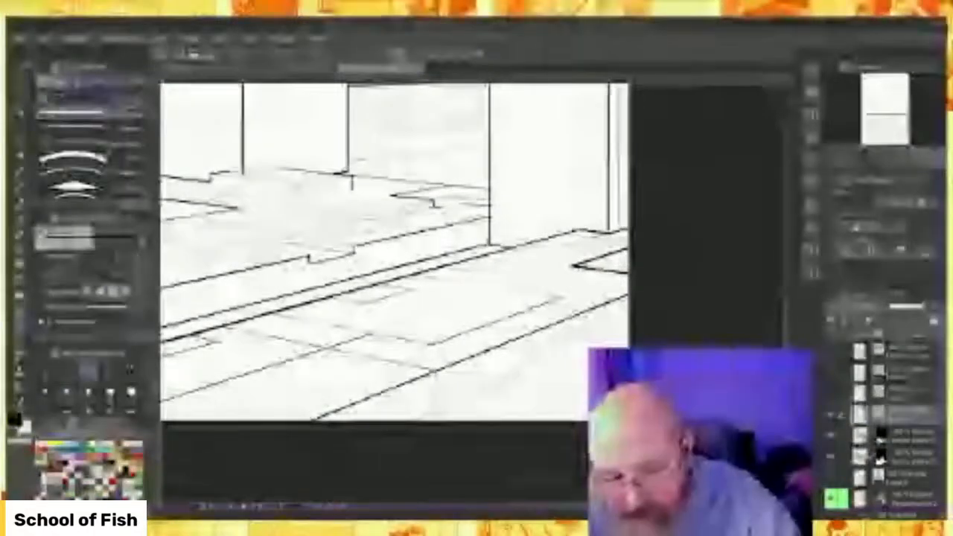
{"action": "scroll", "coordinate": [549, 278], "scroll_direction": "up", "scroll_amount": 2}
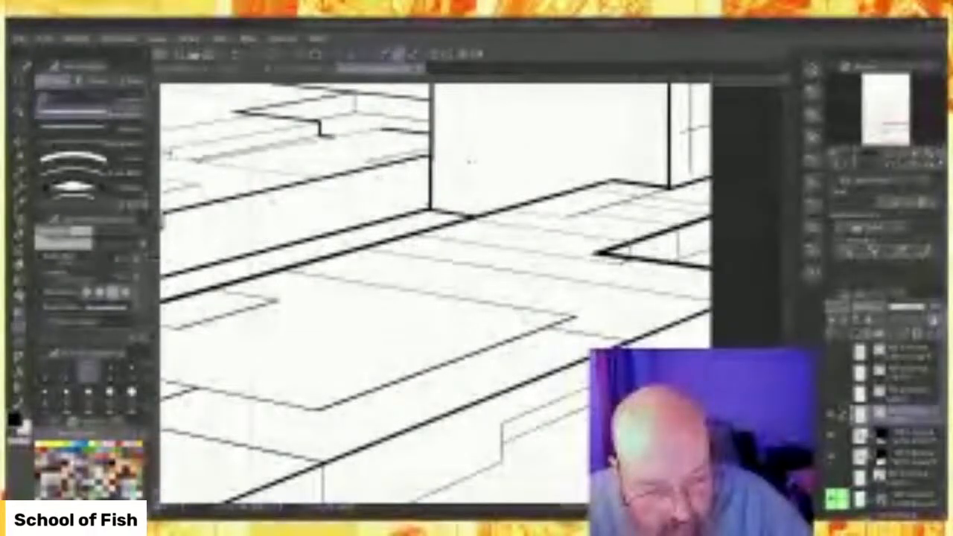
{"action": "scroll", "coordinate": [574, 254], "scroll_direction": "down", "scroll_amount": 1}
{"action": "scroll", "coordinate": [414, 197], "scroll_direction": "up", "scroll_amount": 1}
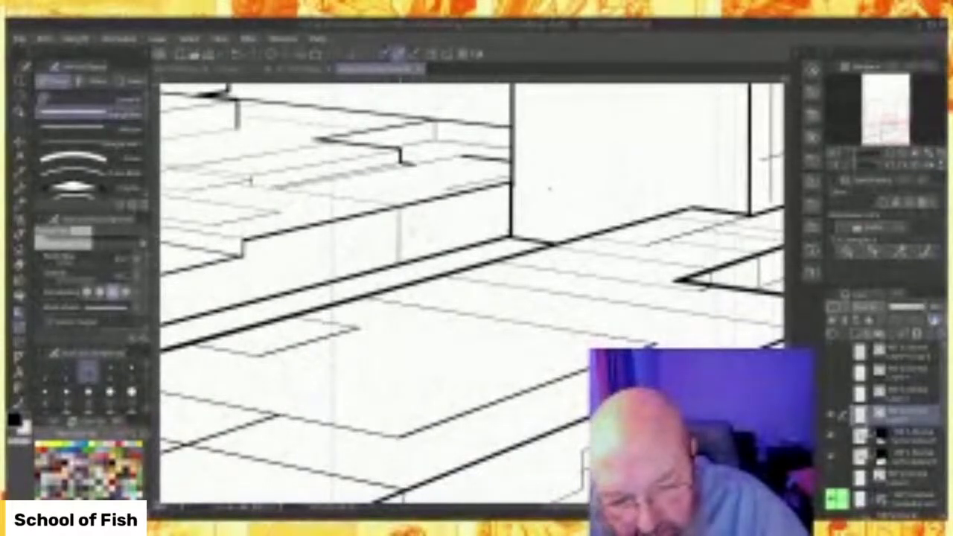
{"action": "left_click_drag", "start_coordinate": [400, 235], "coordinate": [480, 215]}
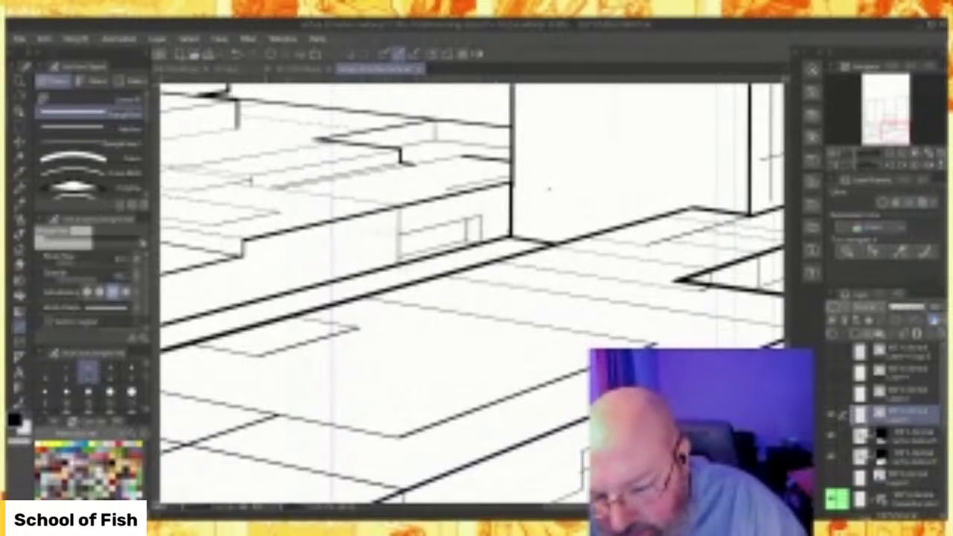
Thicken the vertical edge and outer outline of the recess on the rear platform's side face.
{"action": "left_click", "coordinate": [20, 402]}
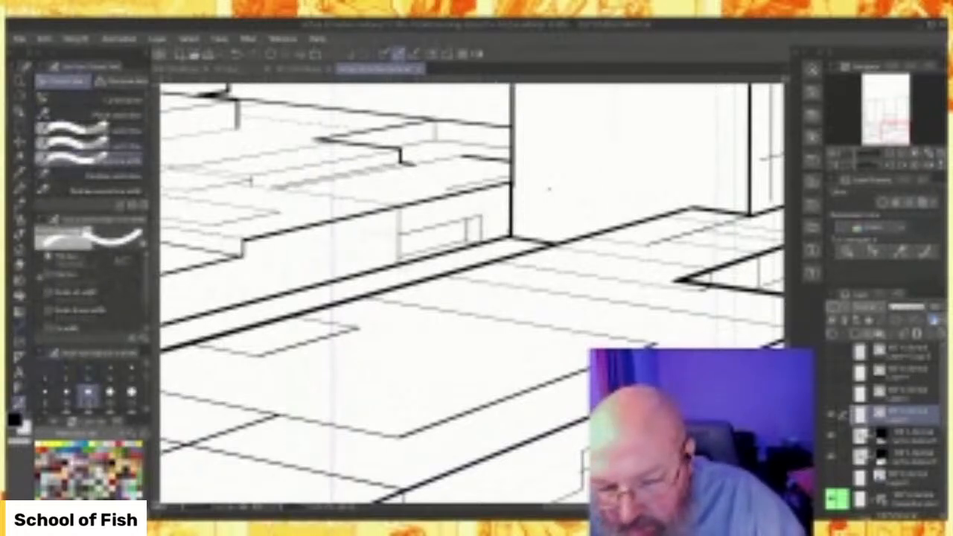
{"action": "left_click_drag", "start_coordinate": [395, 250], "coordinate": [404, 247]}
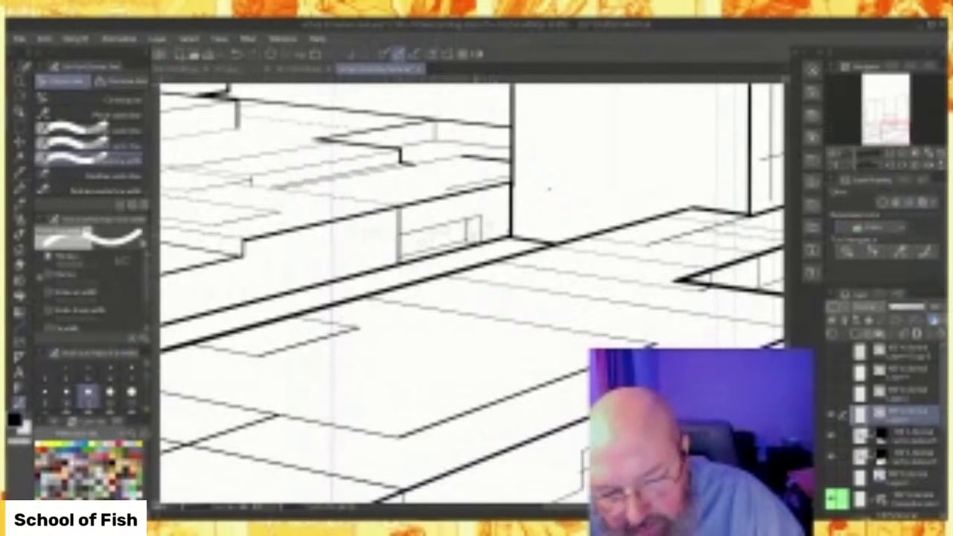
{"action": "left_click_drag", "start_coordinate": [456, 216], "coordinate": [449, 226]}
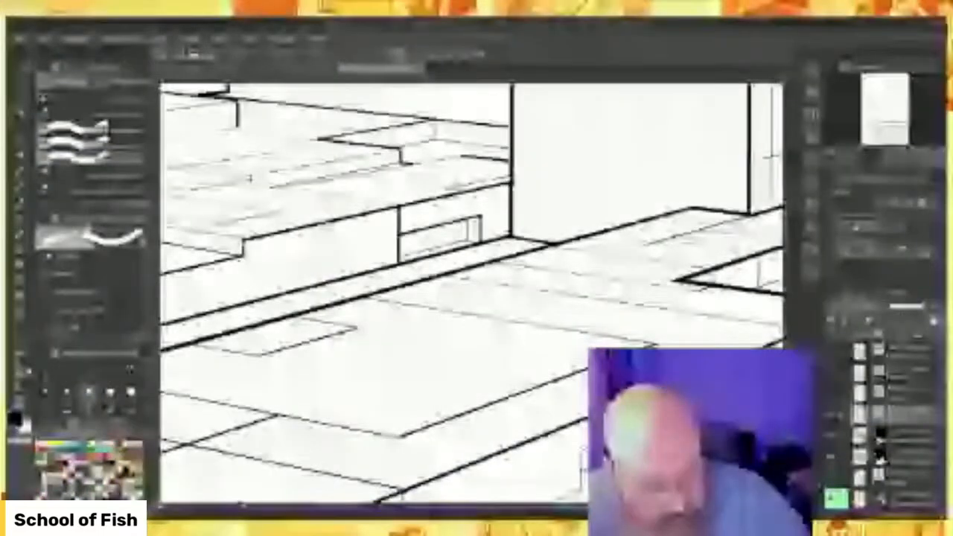
Erase the rear platform's lower edge line across the open bottom of the recess beside the large building's corner.
{"action": "left_click", "coordinate": [909, 456]}
{"action": "left_click", "coordinate": [20, 325]}
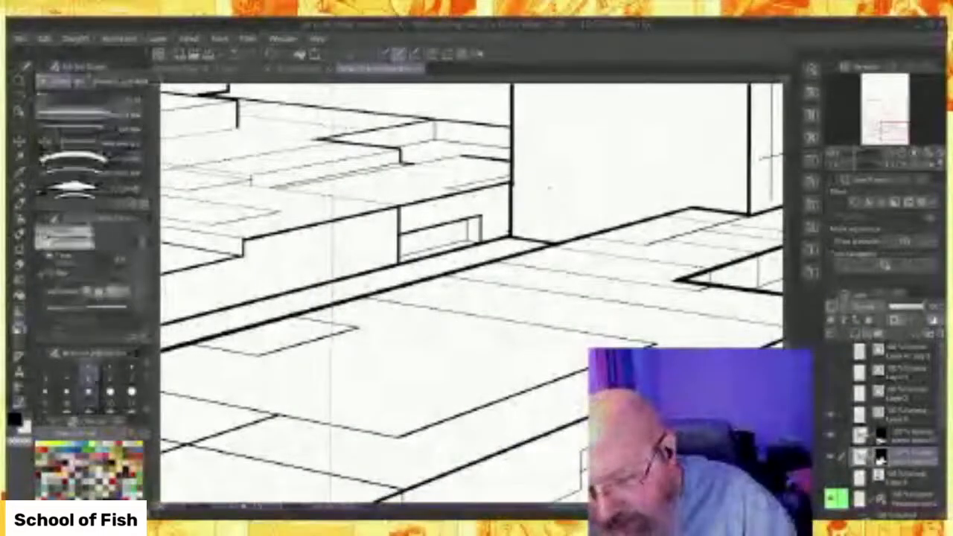
{"action": "left_click", "coordinate": [95, 96]}
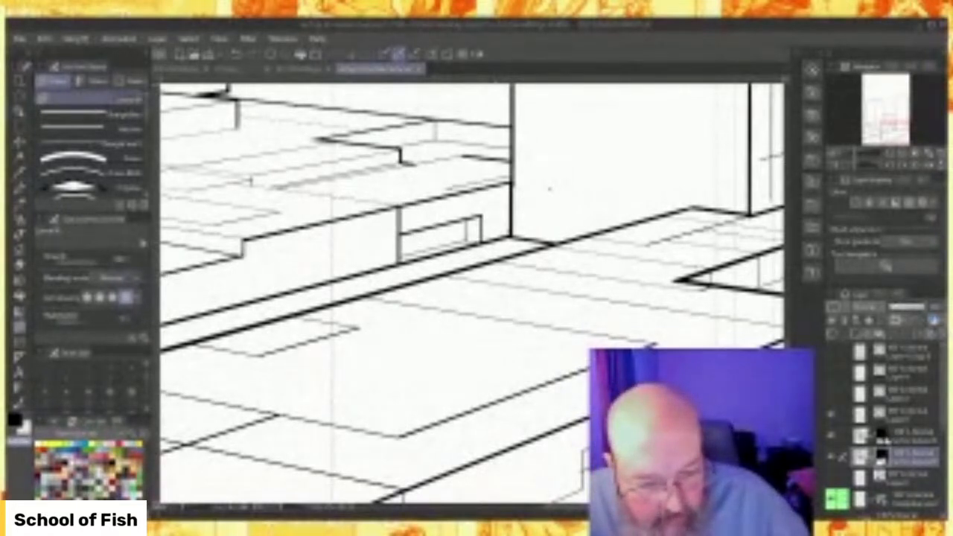
{"action": "left_click", "coordinate": [905, 420]}
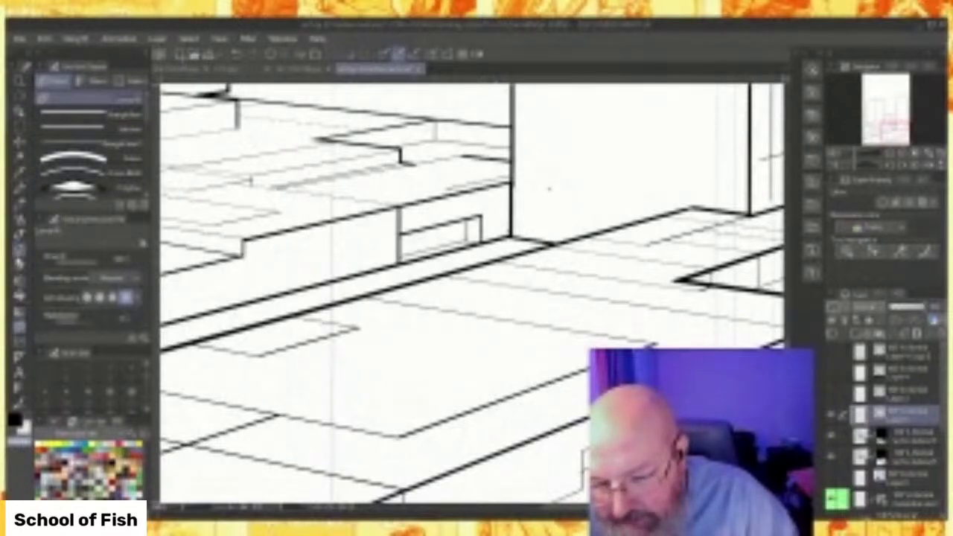
{"action": "left_click", "coordinate": [19, 260]}
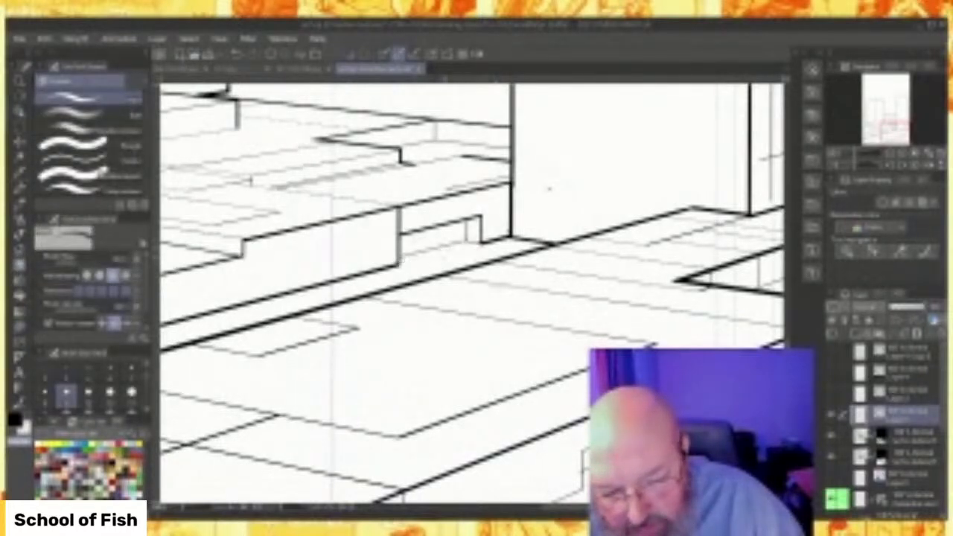
{"action": "scroll", "coordinate": [453, 245], "scroll_direction": "down", "scroll_amount": 2}
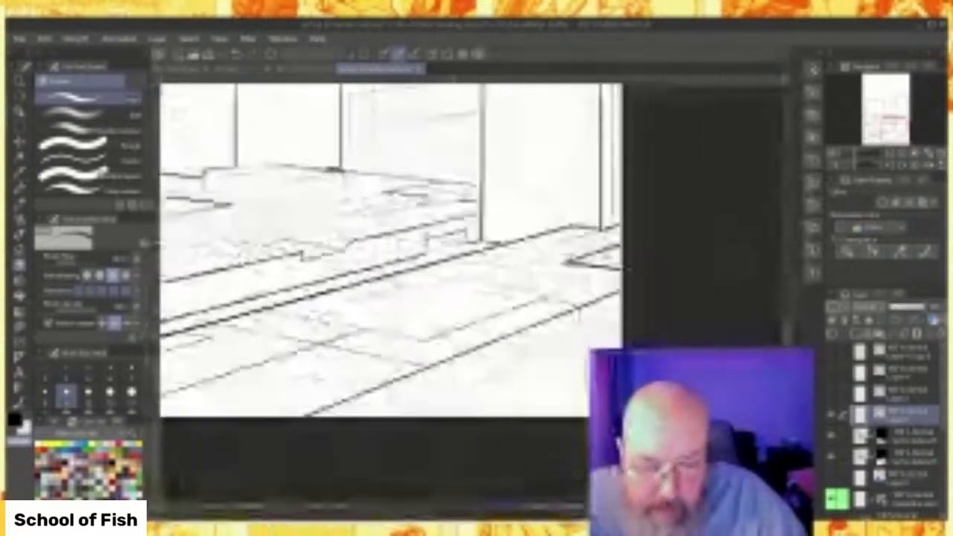
{"action": "scroll", "coordinate": [453, 244], "scroll_direction": "down", "scroll_amount": 2}
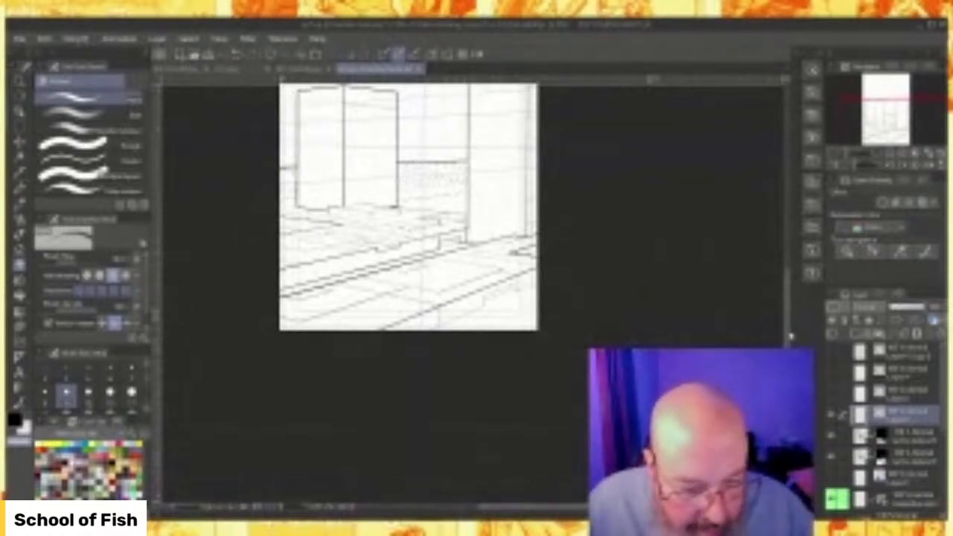
{"action": "scroll", "coordinate": [795, 333], "scroll_direction": "up", "scroll_amount": 5}
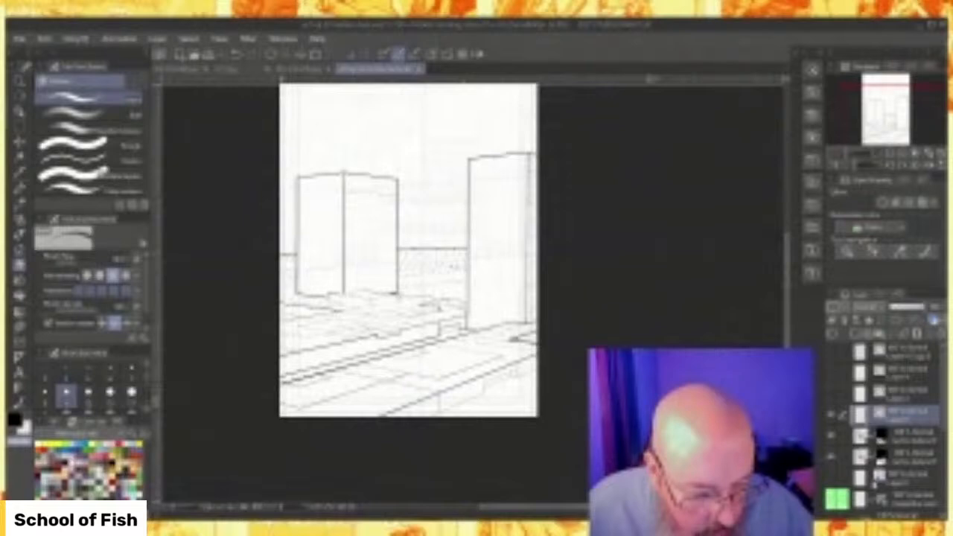
Hide the building ink layer and both techno texture layers and add a new raster layer.
{"action": "left_click", "coordinate": [831, 457]}
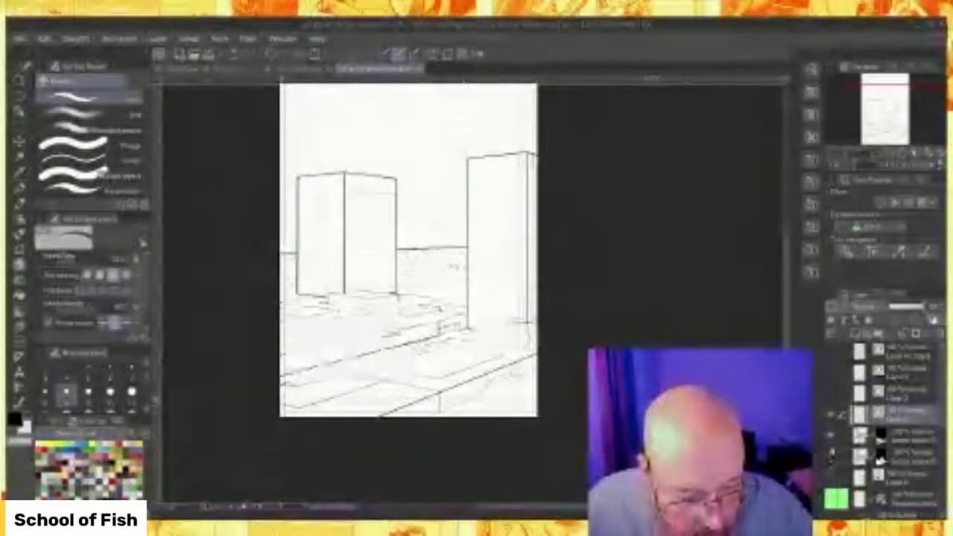
{"action": "left_click", "coordinate": [831, 436]}
{"action": "left_click", "coordinate": [831, 415]}
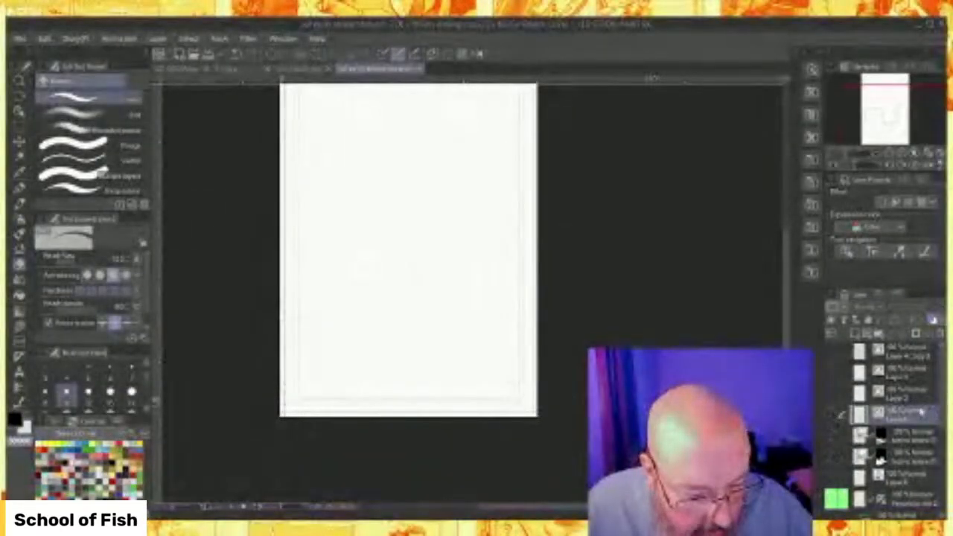
{"action": "left_click", "coordinate": [855, 334]}
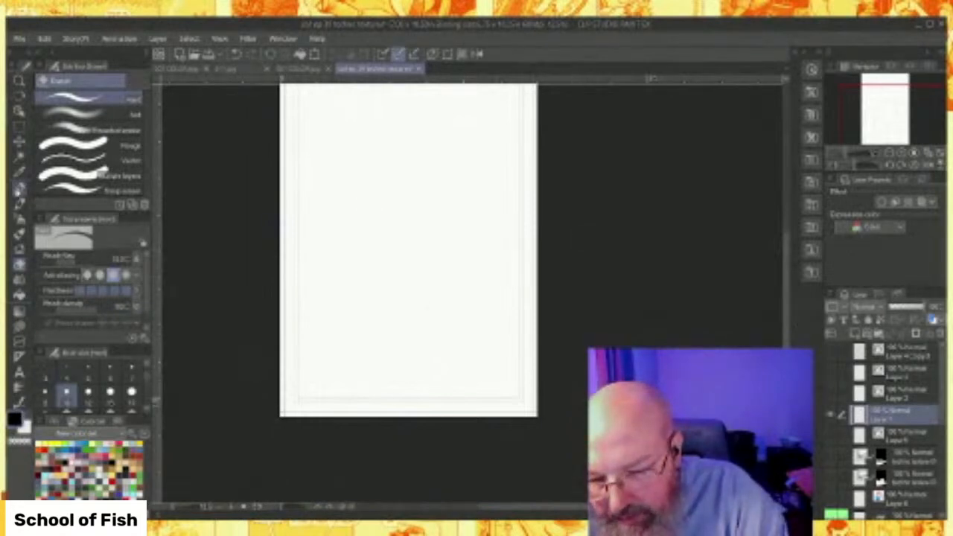
Sketch freehand crossing perspective lines and a near-horizontal line across the lower half of the page with the pen.
{"action": "left_click", "coordinate": [19, 188]}
{"action": "left_click_drag", "start_coordinate": [369, 405], "coordinate": [537, 305]}
{"action": "left_click_drag", "start_coordinate": [432, 413], "coordinate": [536, 351]}
{"action": "left_click_drag", "start_coordinate": [284, 292], "coordinate": [466, 405]}
{"action": "left_click_drag", "start_coordinate": [284, 269], "coordinate": [512, 341]}
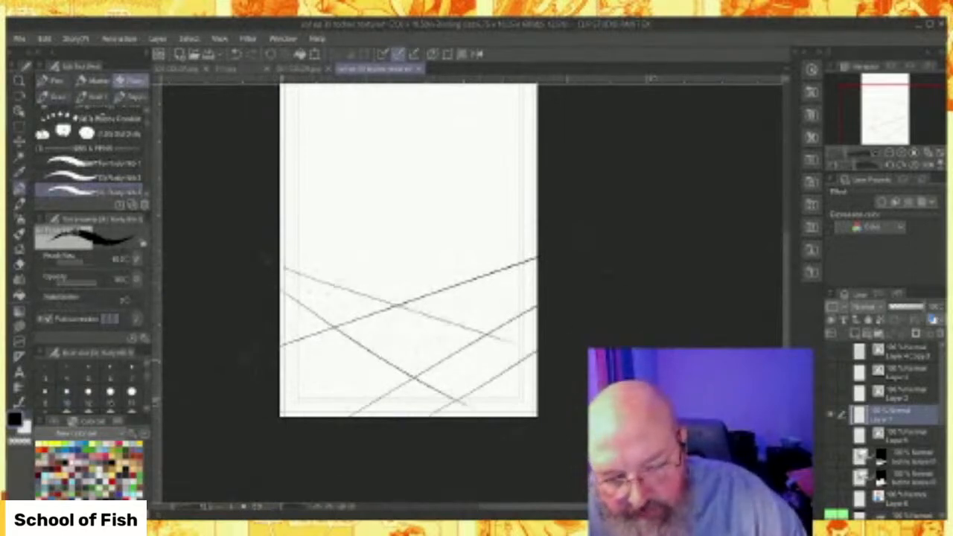
{"action": "left_click_drag", "start_coordinate": [338, 253], "coordinate": [536, 301]}
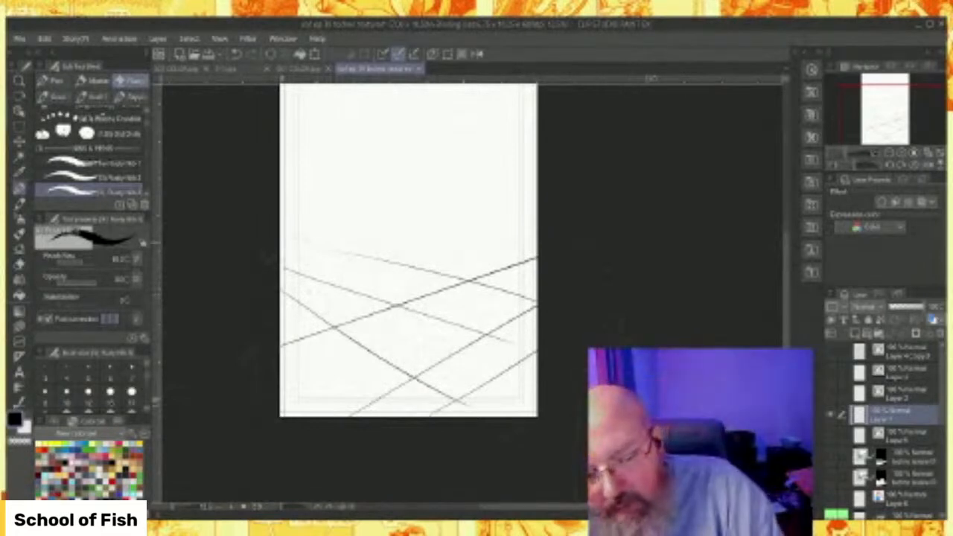
{"action": "left_click_drag", "start_coordinate": [281, 244], "coordinate": [536, 252]}
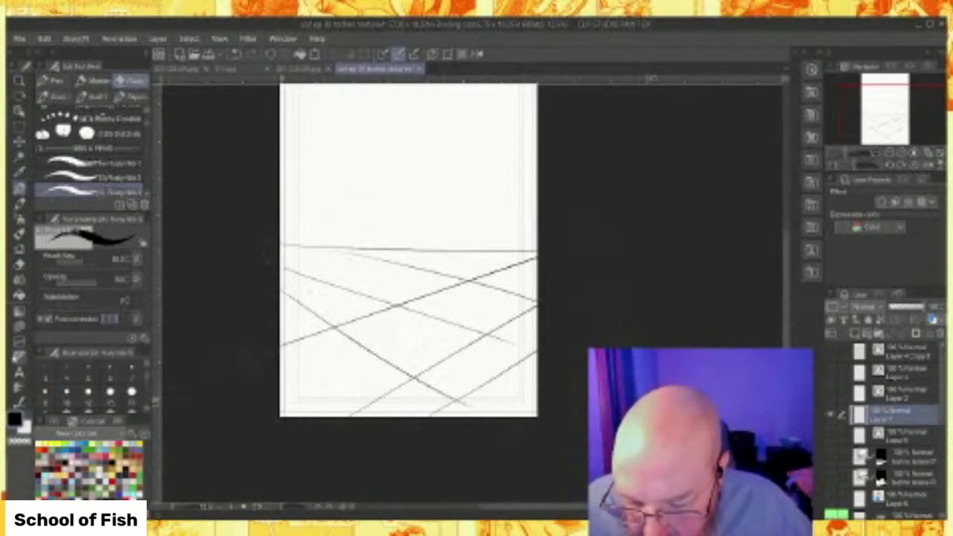
Create a perspective ruler by tracing pairs of the sketched lines running in both directions.
{"action": "left_click", "coordinate": [18, 356]}
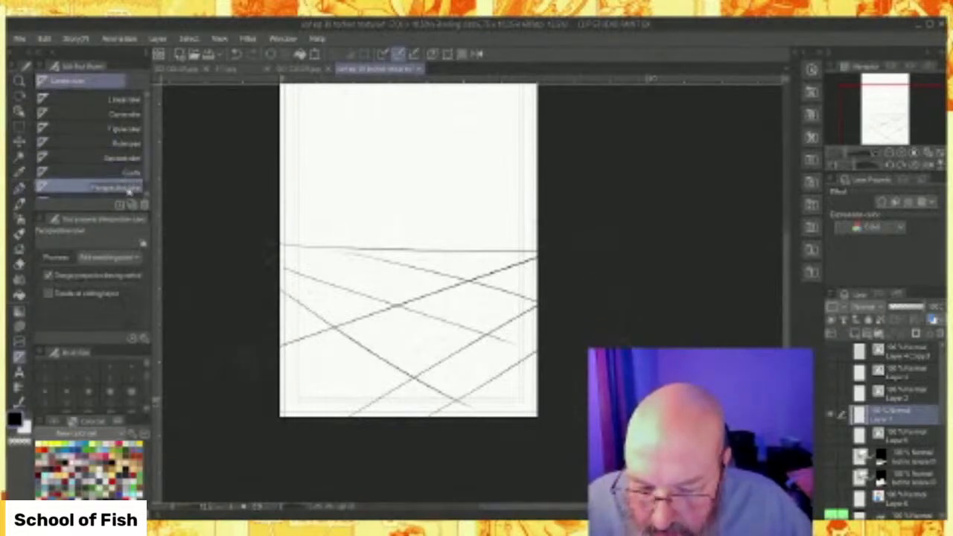
{"action": "left_click_drag", "start_coordinate": [347, 419], "coordinate": [573, 284]}
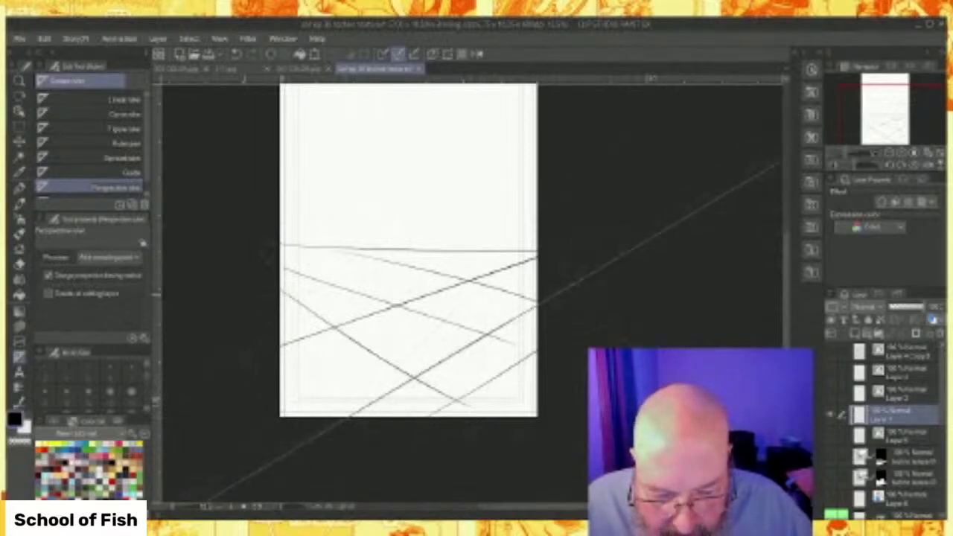
{"action": "left_click_drag", "start_coordinate": [286, 302], "coordinate": [523, 250]}
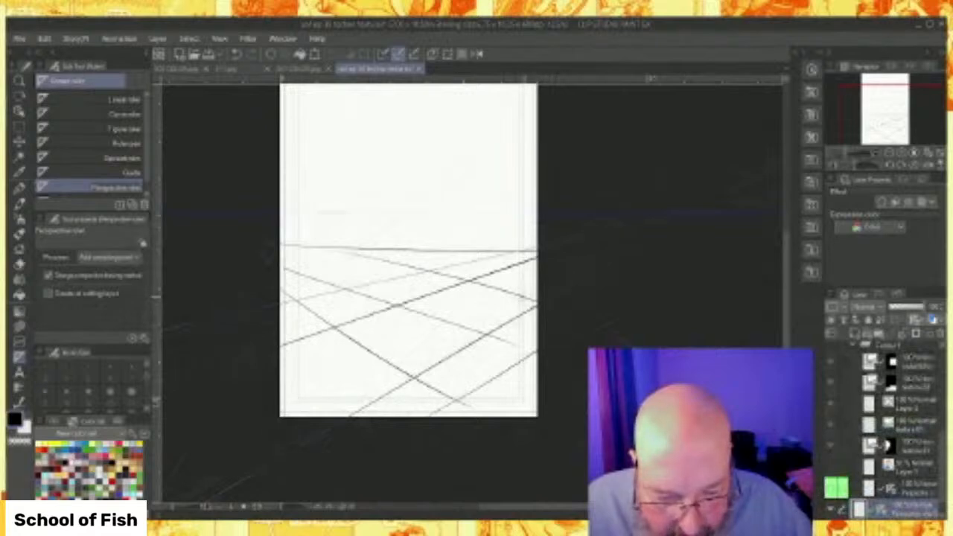
{"action": "left_click_drag", "start_coordinate": [536, 300], "coordinate": [409, 271]}
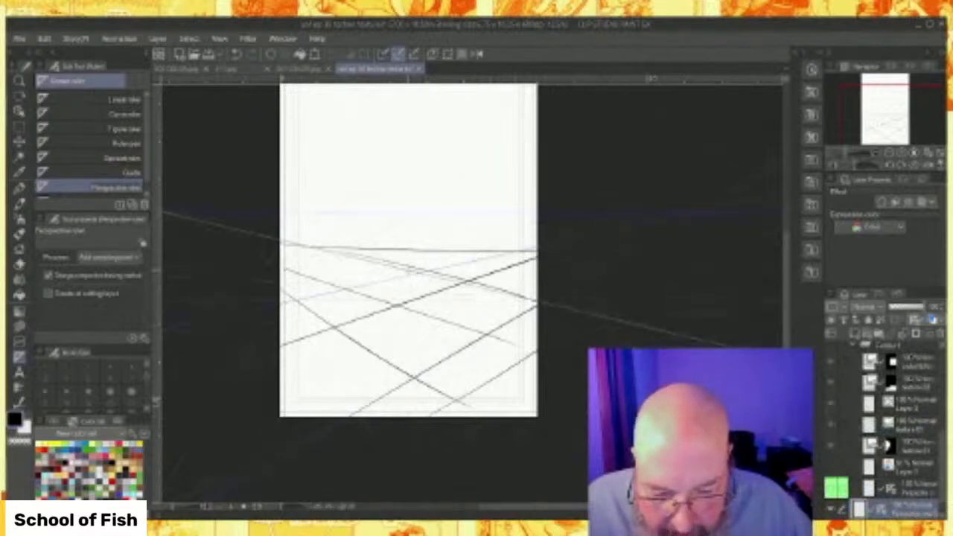
{"action": "left_click_drag", "start_coordinate": [437, 392], "coordinate": [387, 365]}
{"action": "scroll", "coordinate": [390, 276], "scroll_direction": "down", "scroll_amount": 2}
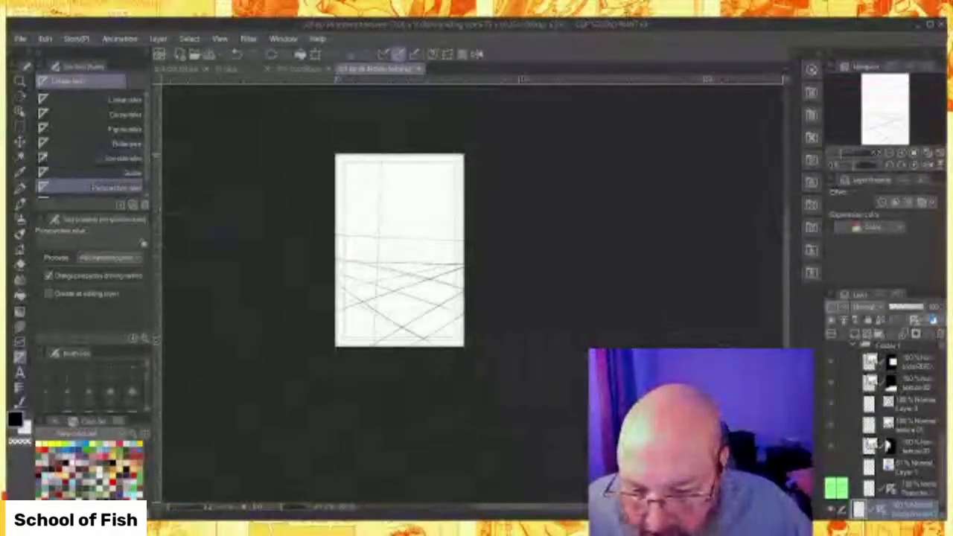
Level the perspective ruler's horizon and move its left vanishing point farther out from the page.
{"action": "left_click", "coordinate": [20, 113]}
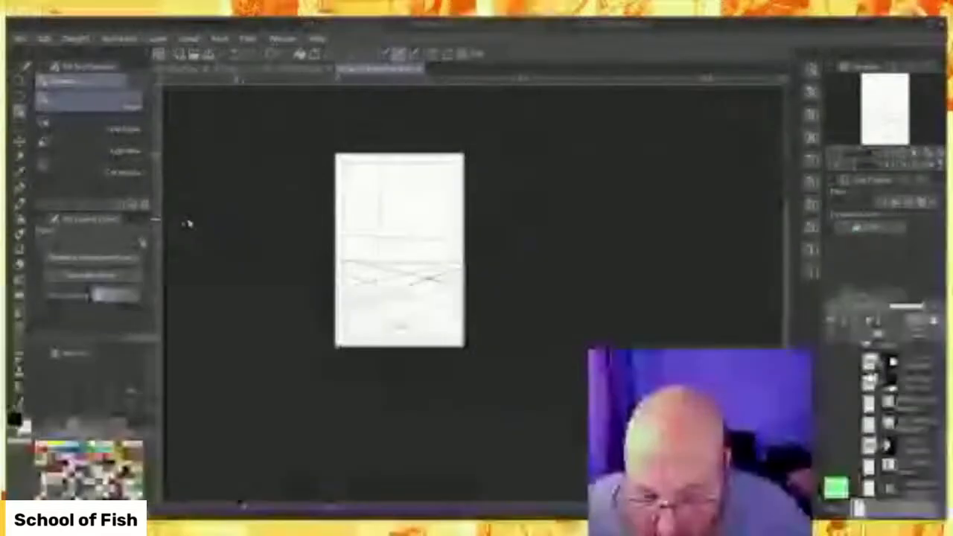
{"action": "left_click", "coordinate": [214, 232]}
{"action": "left_click_drag", "start_coordinate": [215, 232], "coordinate": [216, 247]}
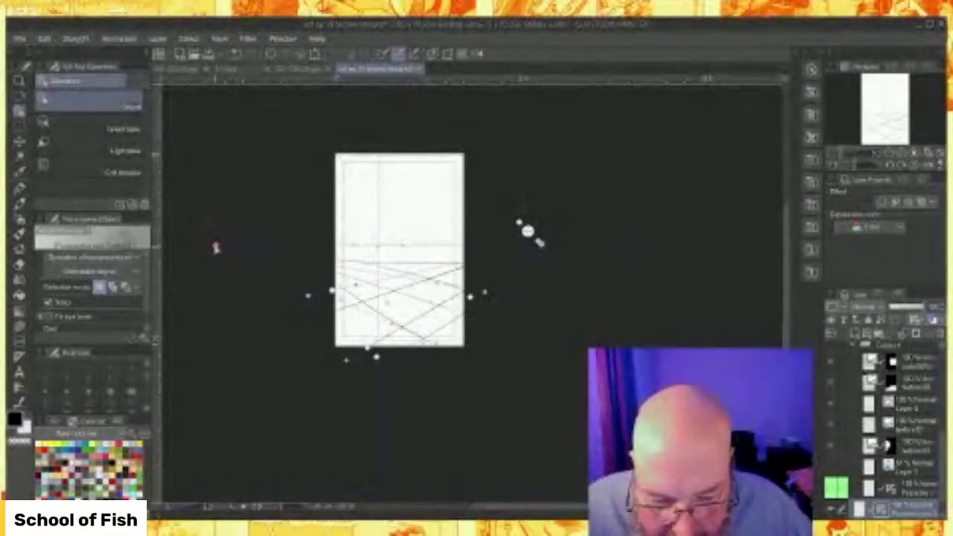
{"action": "scroll", "coordinate": [392, 241], "scroll_direction": "down", "scroll_amount": 1}
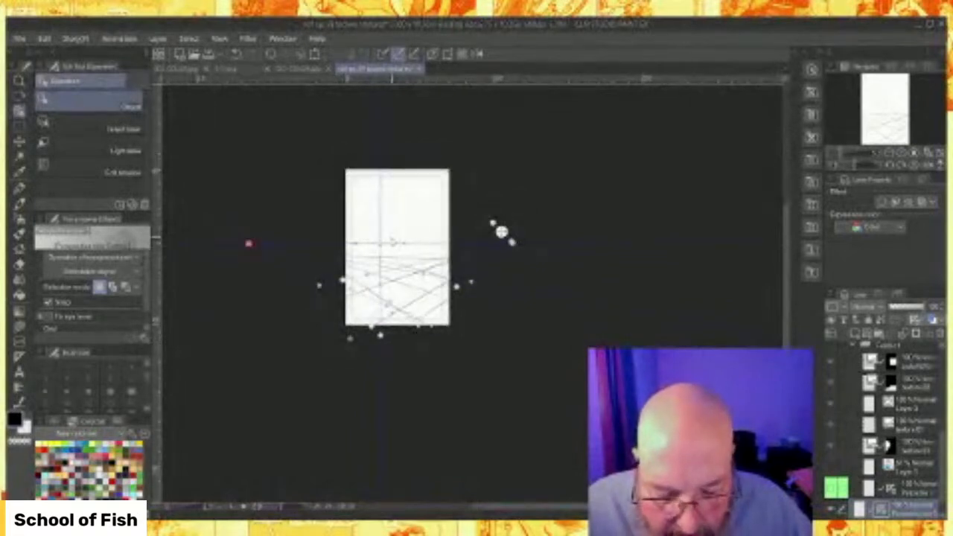
{"action": "left_click_drag", "start_coordinate": [249, 245], "coordinate": [158, 244]}
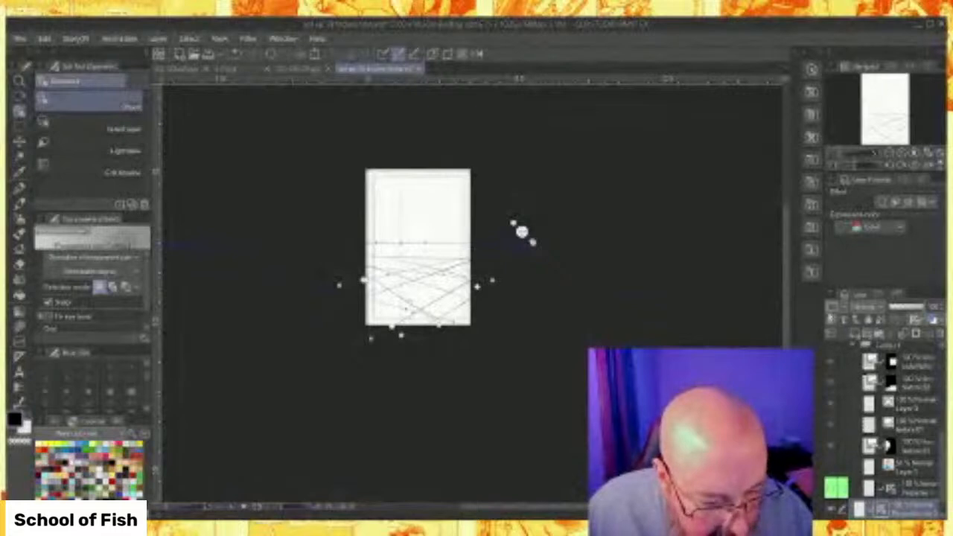
Mark the perspective ruler layer green and move it directly below the rough sketch layer.
{"action": "left_click", "coordinate": [856, 379]}
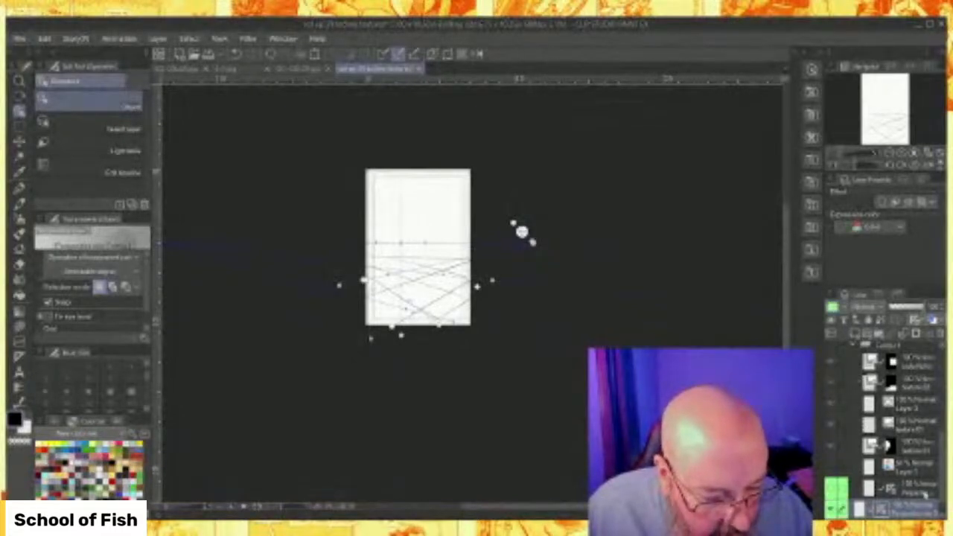
{"action": "left_click_drag", "start_coordinate": [931, 360], "coordinate": [919, 356]}
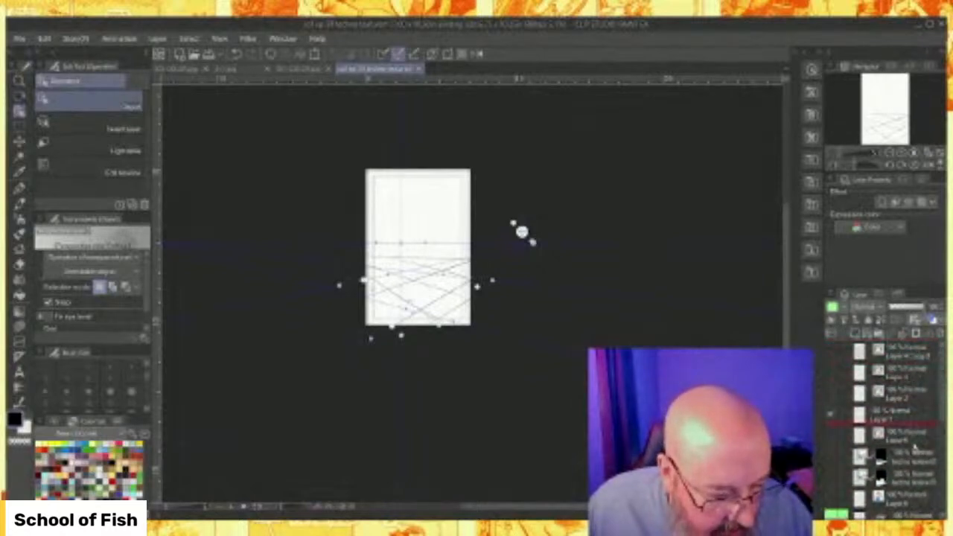
{"action": "left_click_drag", "start_coordinate": [917, 438], "coordinate": [917, 433]}
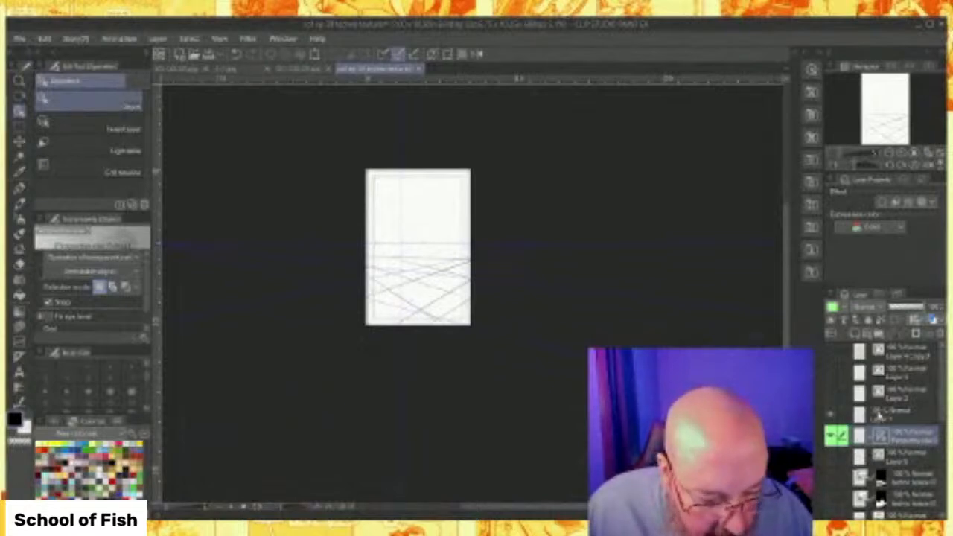
Hide the rough sketch, draw straight ruler-guided perspective lines on a new vector layer, and hide the ruler layer.
{"action": "left_click", "coordinate": [832, 415]}
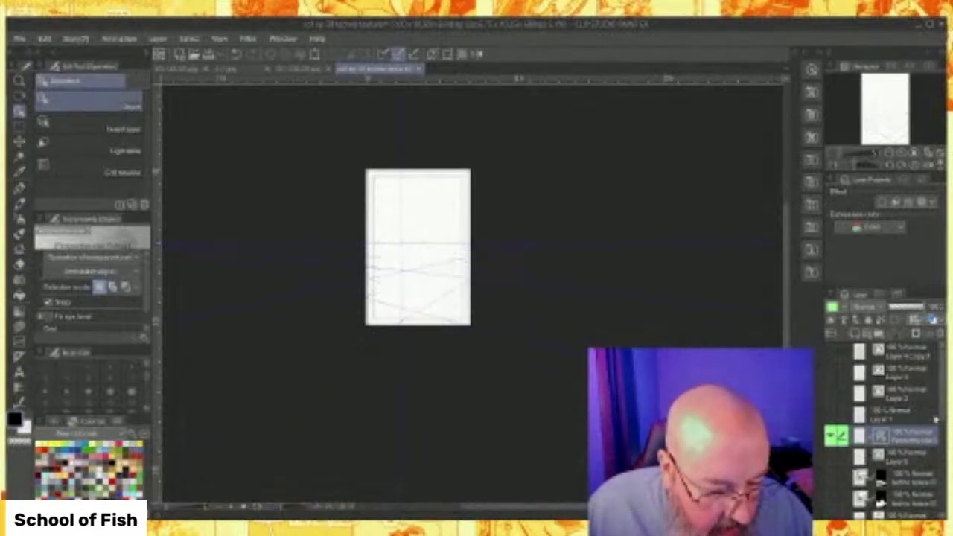
{"action": "left_click", "coordinate": [869, 334]}
{"action": "scroll", "coordinate": [343, 271], "scroll_direction": "up", "scroll_amount": 4}
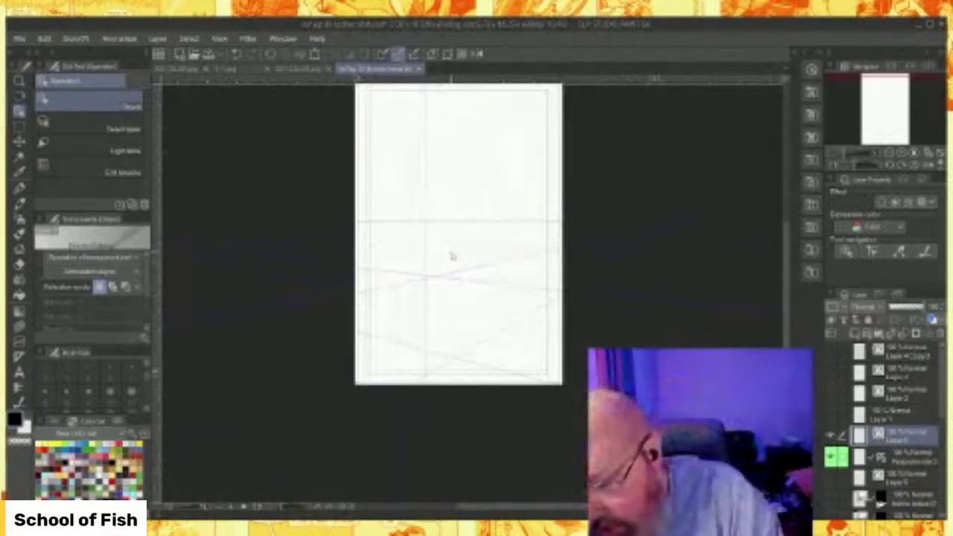
{"action": "left_click", "coordinate": [19, 326]}
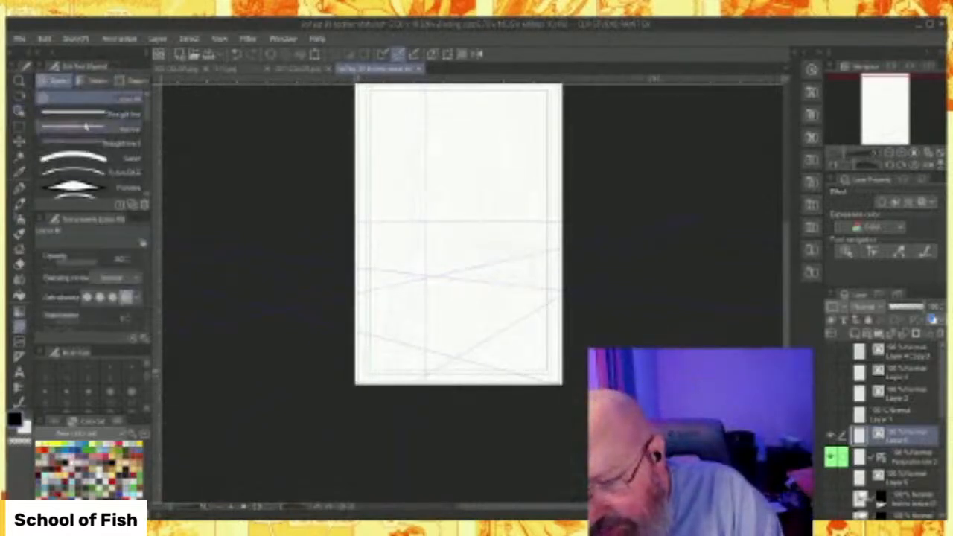
{"action": "left_click", "coordinate": [112, 115]}
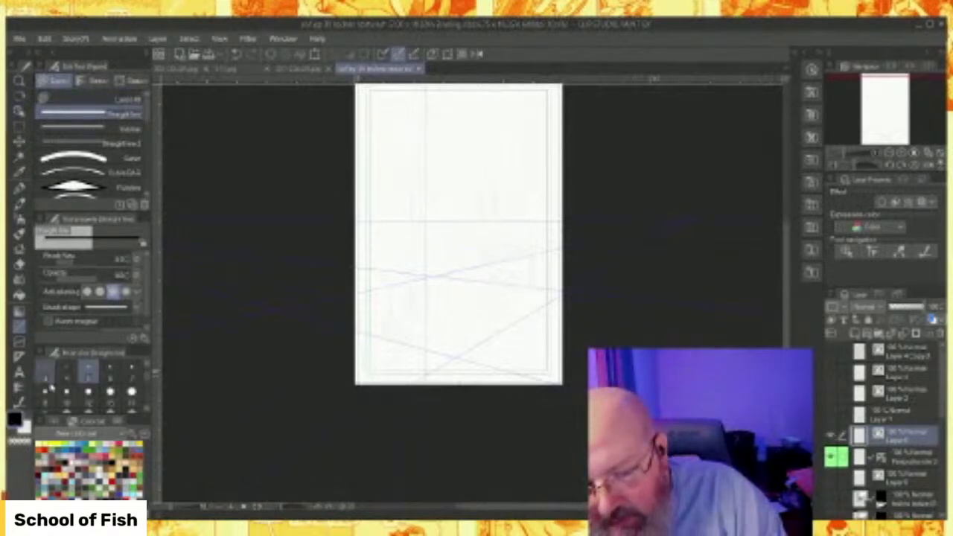
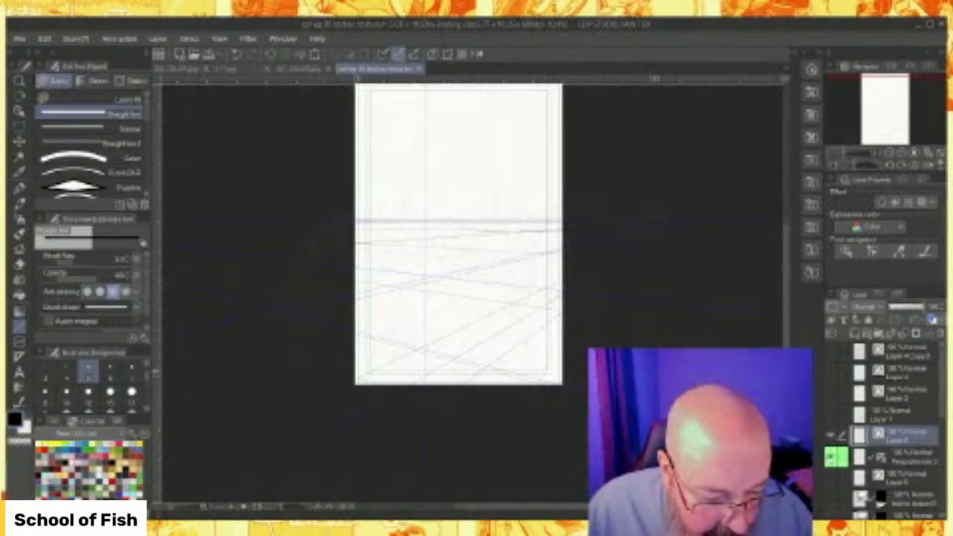
{"action": "left_click", "coordinate": [831, 457]}
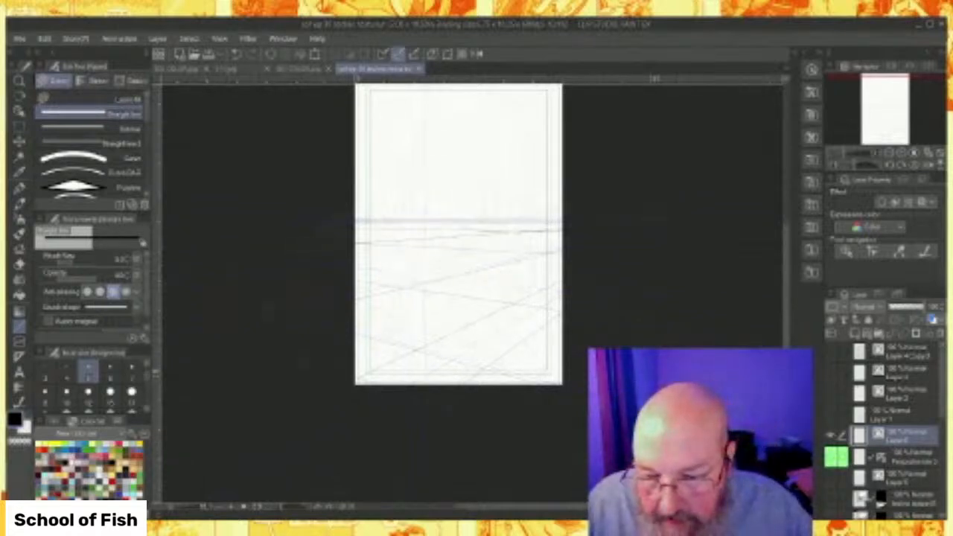
{"action": "left_click", "coordinate": [265, 280]}
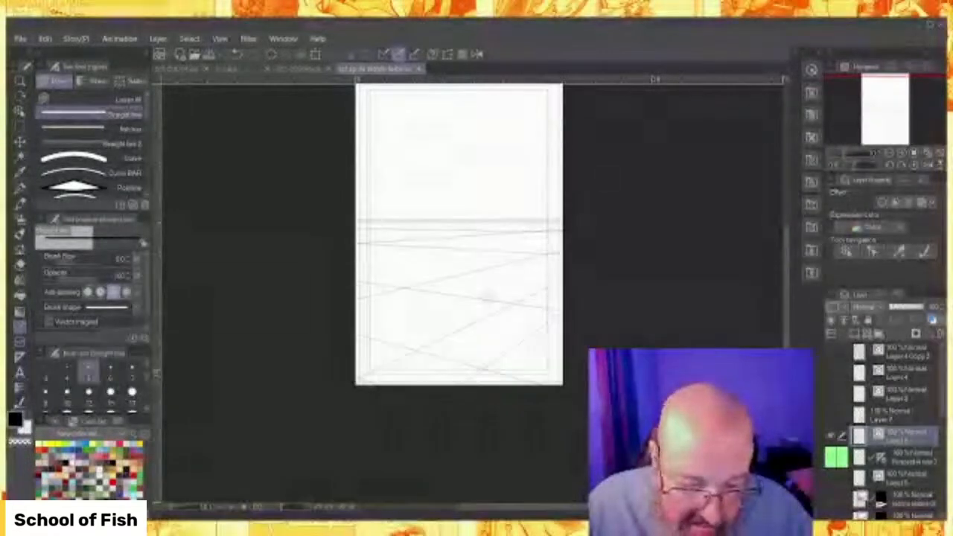
Rotate the techno line texture to landscape and move it over the lower half of the page.
{"action": "scroll", "coordinate": [483, 268], "scroll_direction": "down", "scroll_amount": 2}
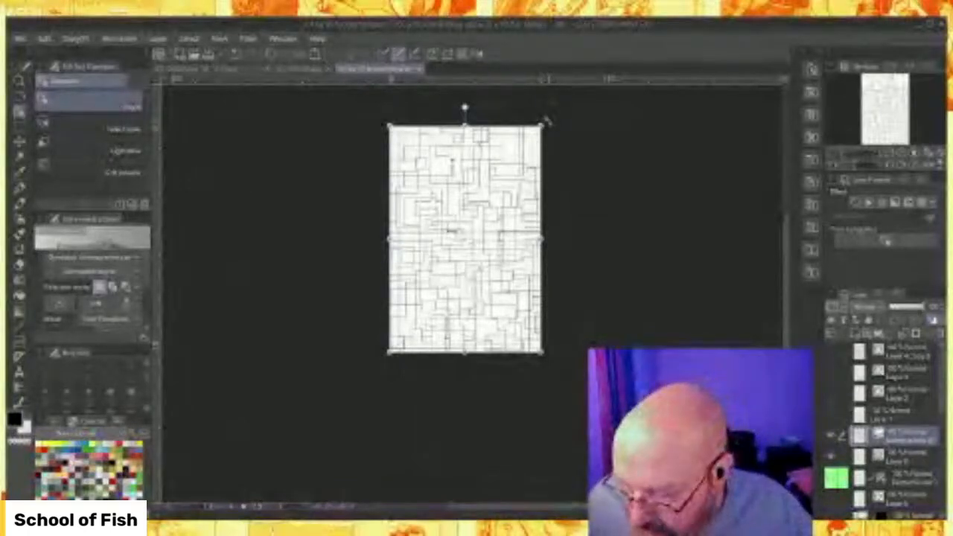
{"action": "left_click_drag", "start_coordinate": [546, 121], "coordinate": [365, 192]}
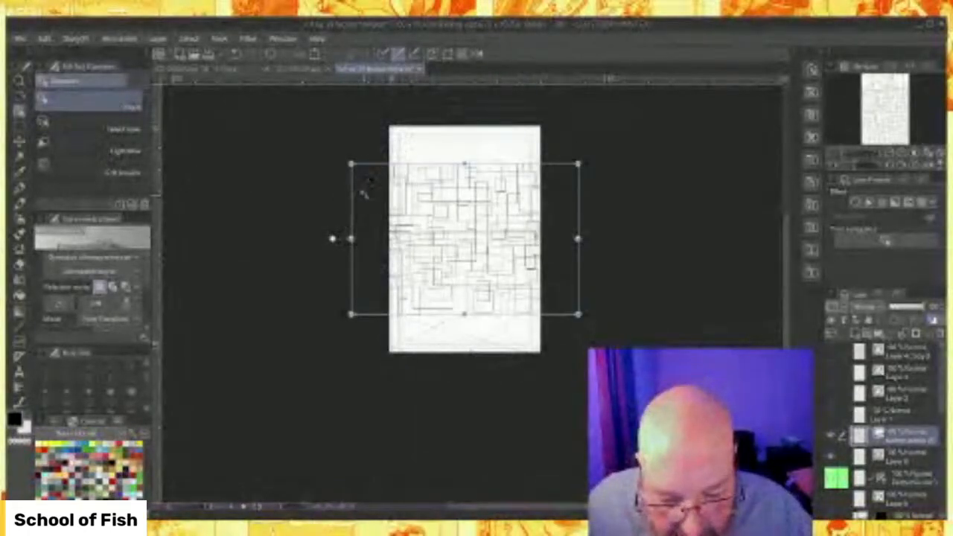
{"action": "left_click_drag", "start_coordinate": [481, 196], "coordinate": [530, 259]}
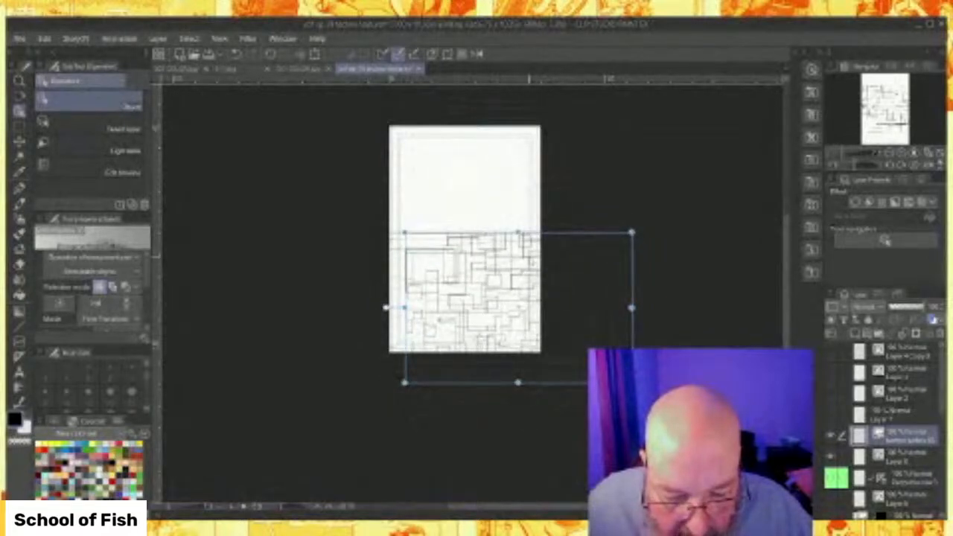
Free-transform the ground texture into perspective, pulling its lower-left corner far outward, lower-right corner below the page, and upper-right corner outward along the horizon.
{"action": "left_click_drag", "start_coordinate": [404, 385], "coordinate": [161, 321]}
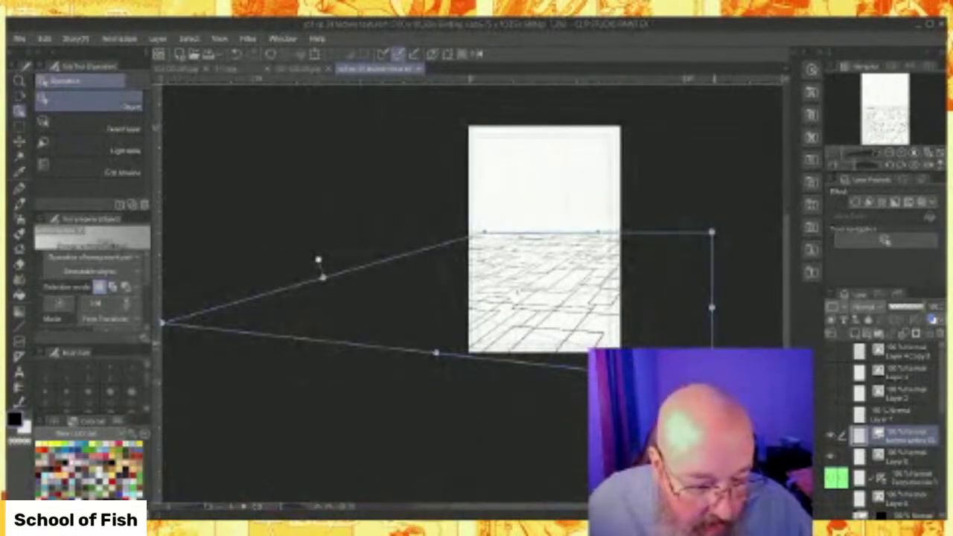
{"action": "left_click_drag", "start_coordinate": [711, 382], "coordinate": [570, 456]}
{"action": "key", "text": "ctrl+minus"}
{"action": "key", "text": "ctrl+minus"}
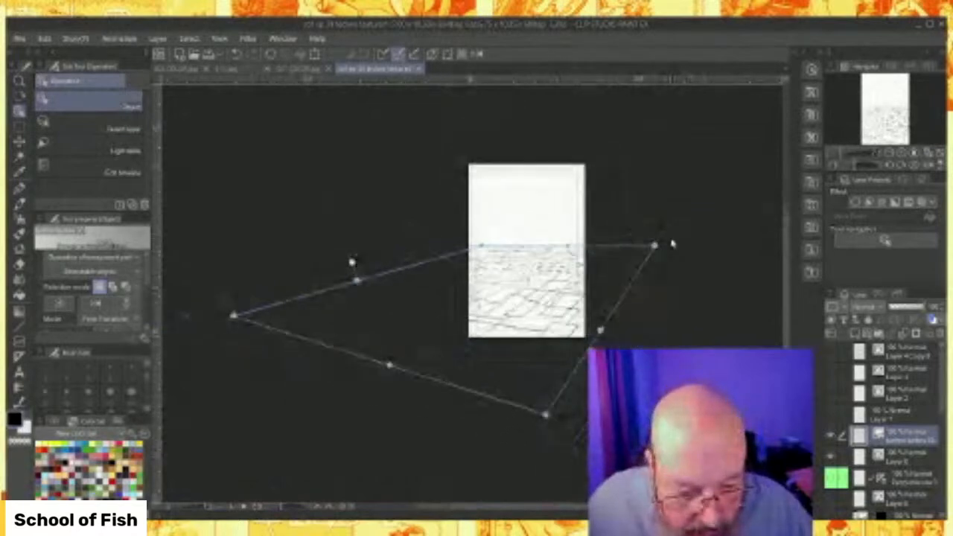
{"action": "left_click_drag", "start_coordinate": [655, 248], "coordinate": [768, 244]}
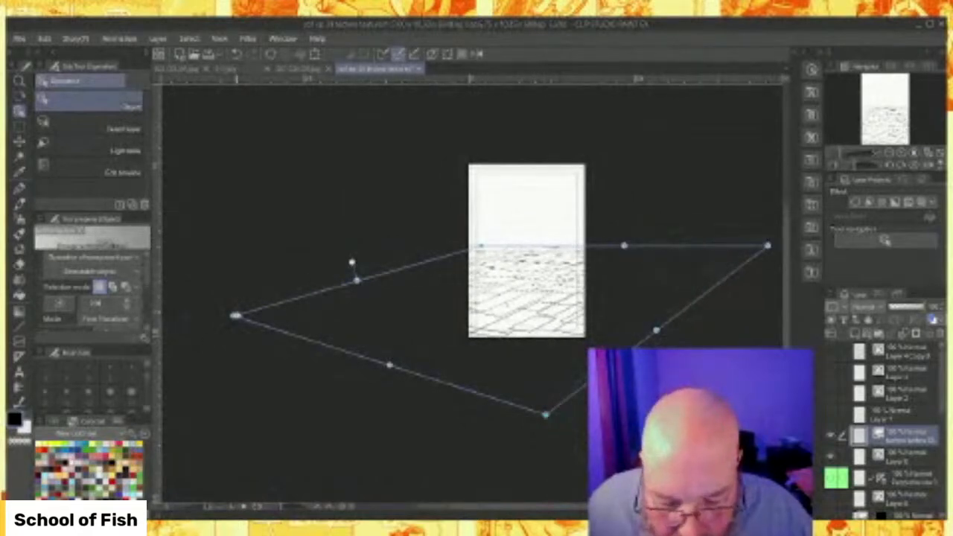
{"action": "left_click_drag", "start_coordinate": [233, 318], "coordinate": [212, 306]}
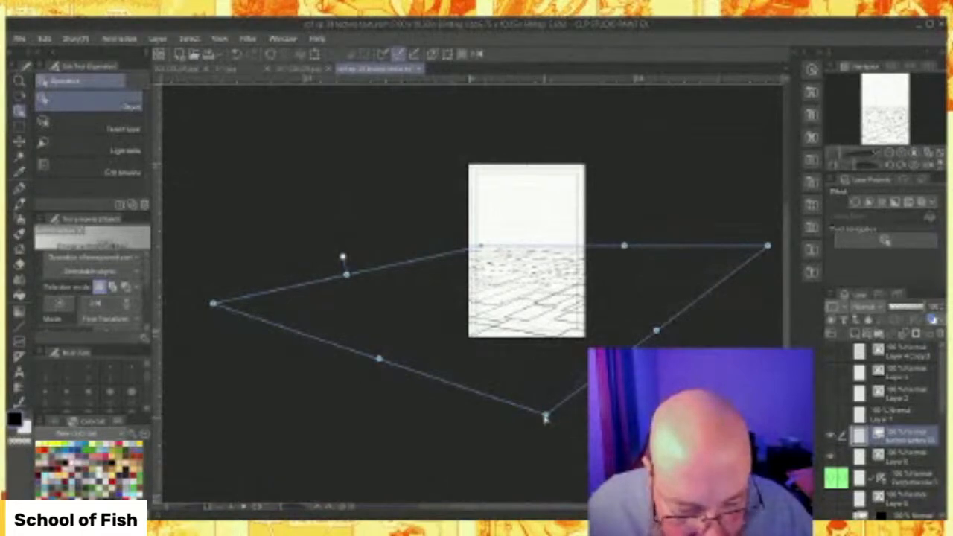
{"action": "left_click_drag", "start_coordinate": [547, 417], "coordinate": [365, 497]}
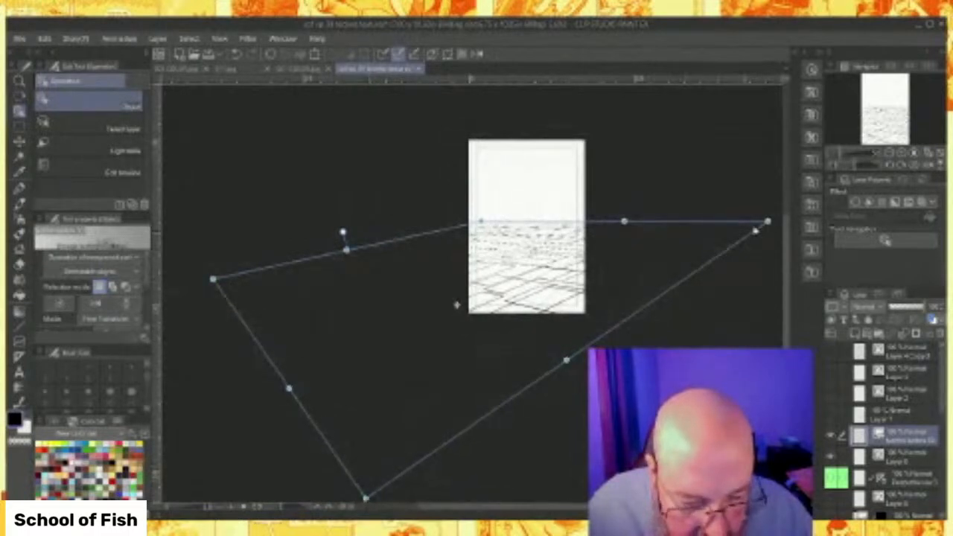
Move the texture's upper-left corner outward along the horizon, just past the page's left edge.
{"action": "scroll", "coordinate": [541, 209], "scroll_direction": "up", "scroll_amount": 3}
{"action": "scroll", "coordinate": [347, 464], "scroll_direction": "up", "scroll_amount": 1}
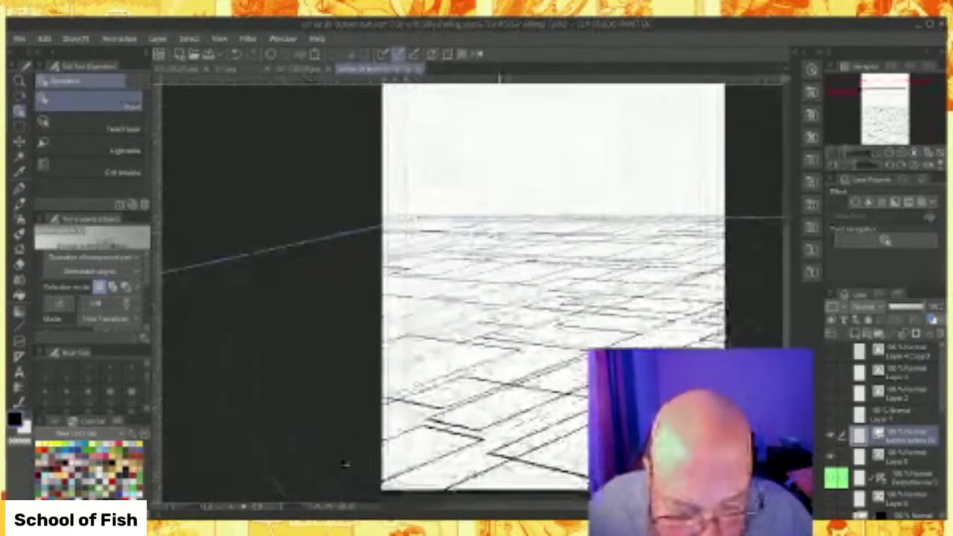
{"action": "left_click_drag", "start_coordinate": [420, 216], "coordinate": [359, 217]}
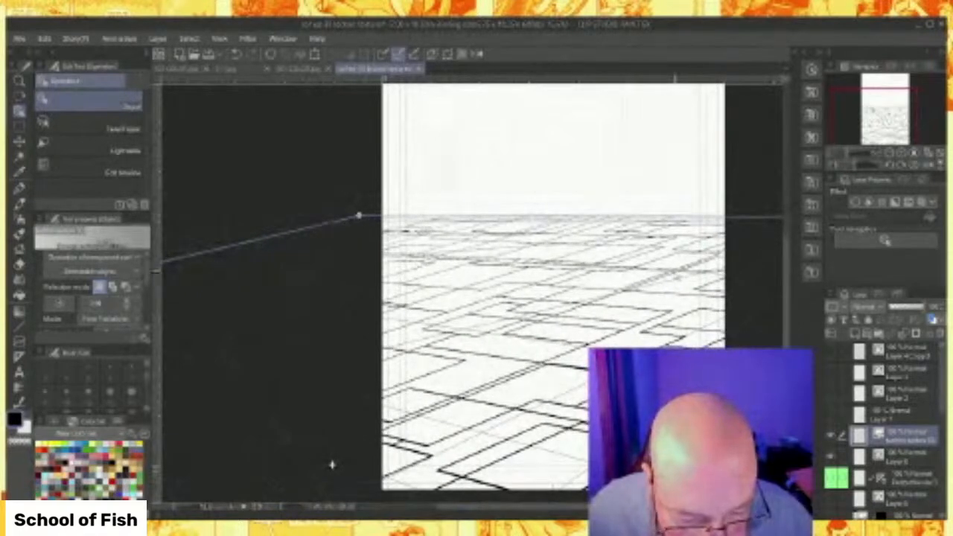
{"action": "left_click_drag", "start_coordinate": [332, 465], "coordinate": [409, 479]}
{"action": "scroll", "coordinate": [521, 421], "scroll_direction": "down", "scroll_amount": 3}
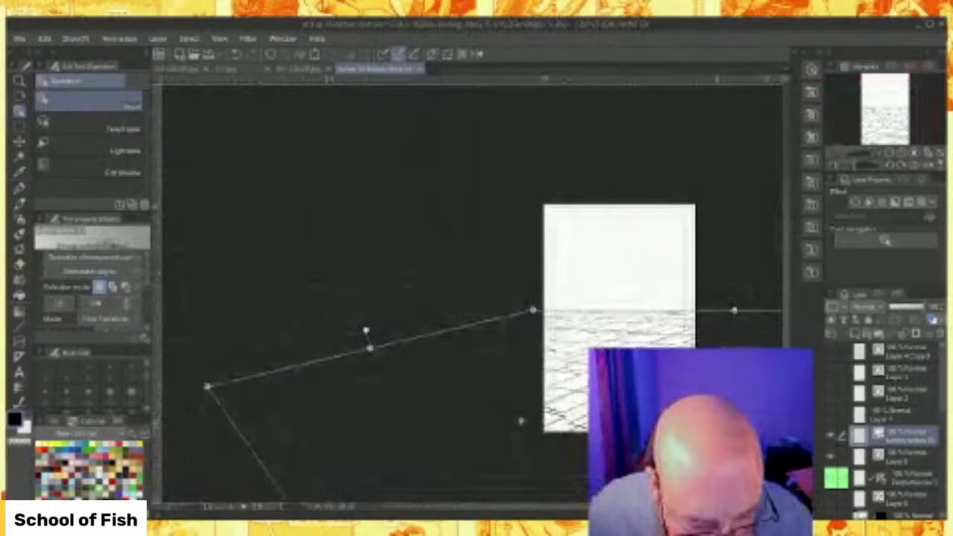
{"action": "left_click_drag", "start_coordinate": [520, 421], "coordinate": [415, 421]}
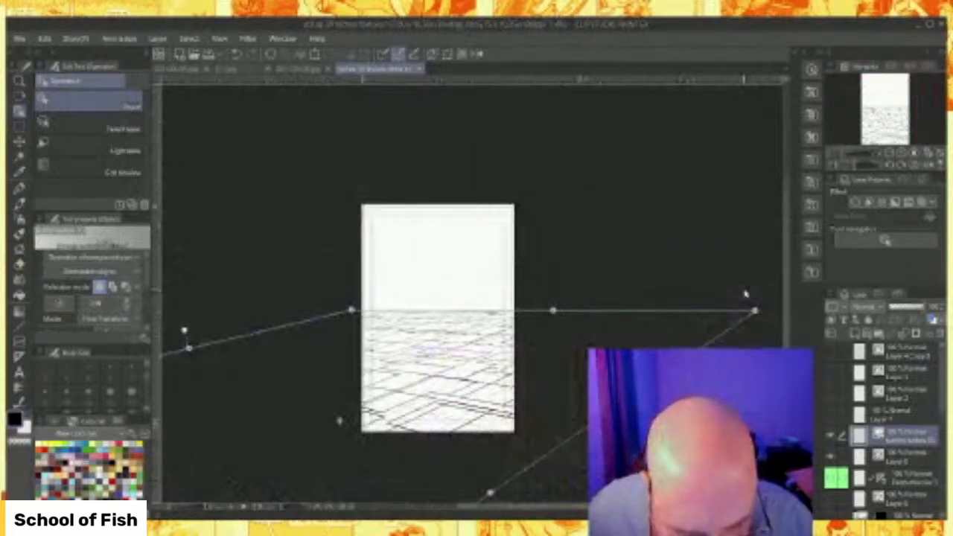
Pull the texture's upper-right corner inward along the horizon and raise its lowest corner slightly toward the page.
{"action": "left_click_drag", "start_coordinate": [755, 313], "coordinate": [665, 319]}
{"action": "scroll", "coordinate": [436, 370], "scroll_direction": "up", "scroll_amount": 3}
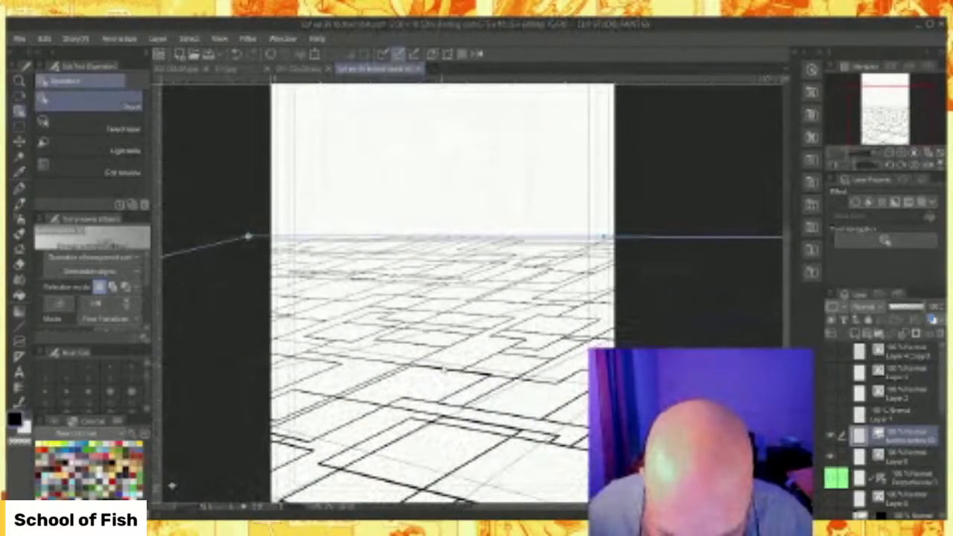
{"action": "scroll", "coordinate": [448, 355], "scroll_direction": "down", "scroll_amount": 5}
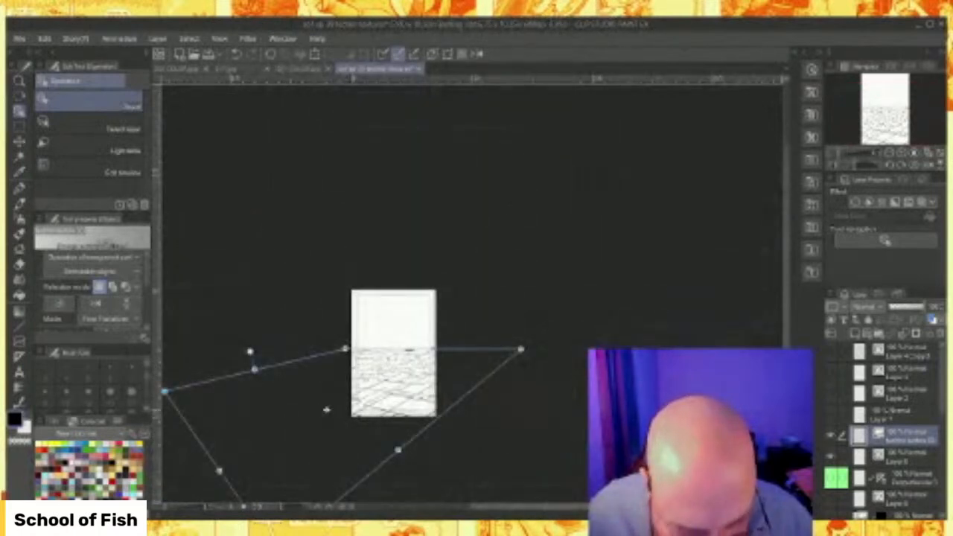
{"action": "left_click_drag", "start_coordinate": [786, 332], "coordinate": [785, 380]}
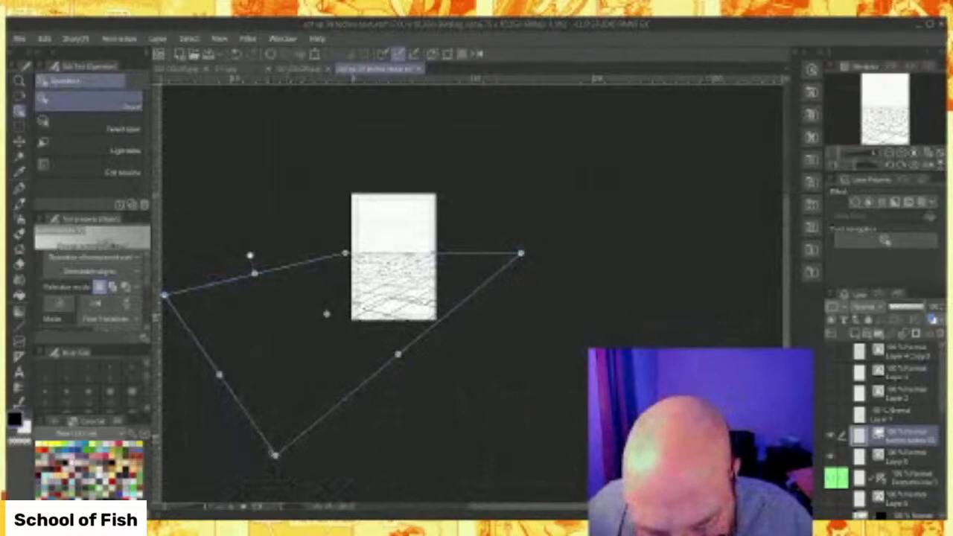
{"action": "left_click_drag", "start_coordinate": [277, 457], "coordinate": [300, 437]}
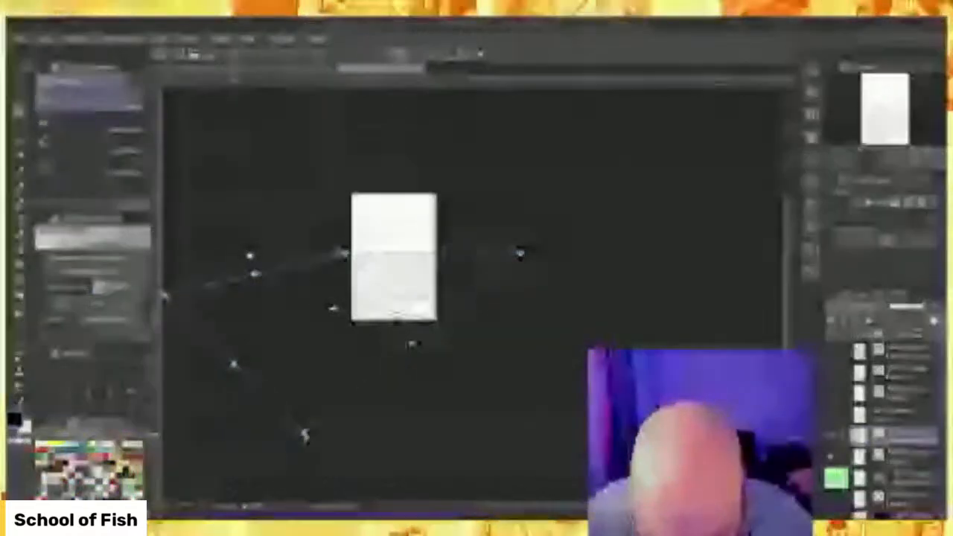
Pull the texture's far-left corner inward and slightly up to match the perspective guide lines.
{"action": "scroll", "coordinate": [406, 275], "scroll_direction": "up", "scroll_amount": 5}
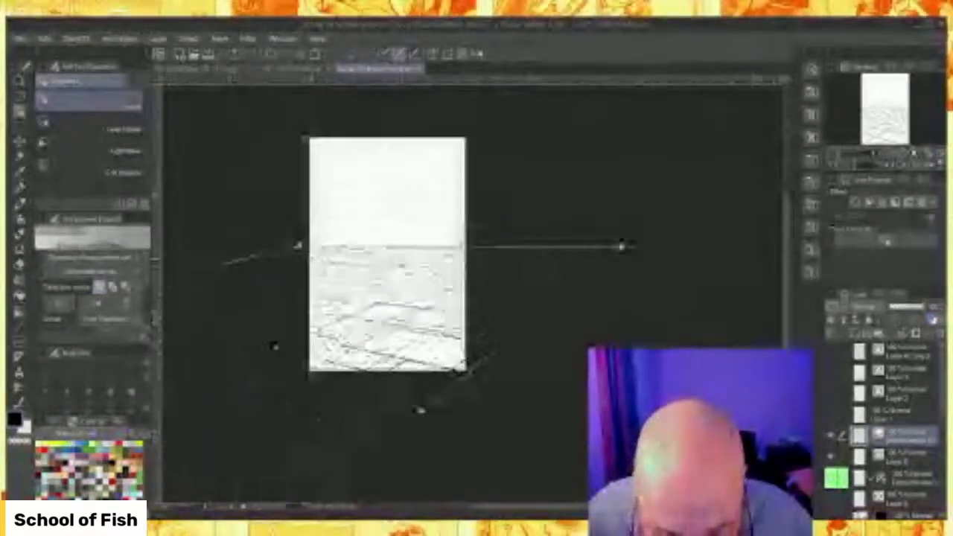
{"action": "scroll", "coordinate": [424, 350], "scroll_direction": "down", "scroll_amount": 4}
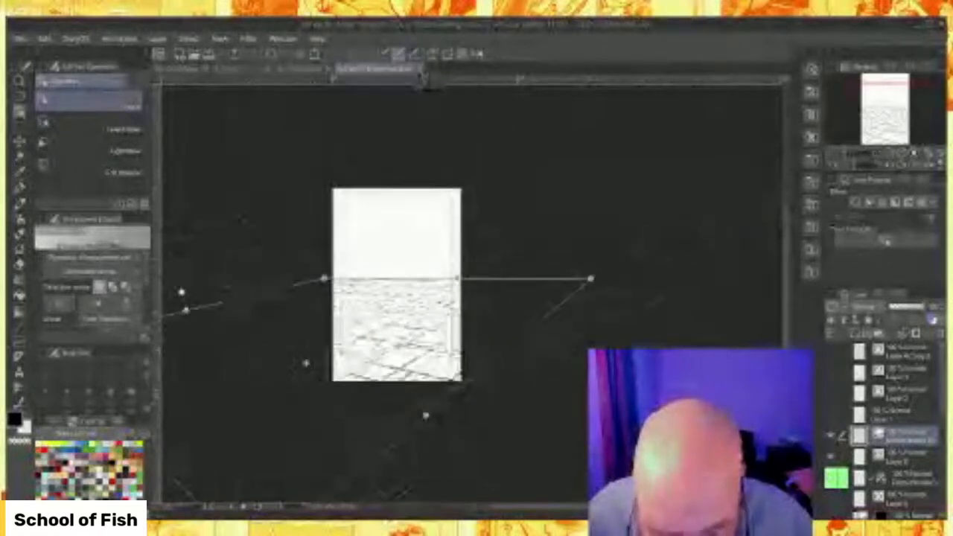
{"action": "left_click_drag", "start_coordinate": [549, 510], "coordinate": [503, 510]}
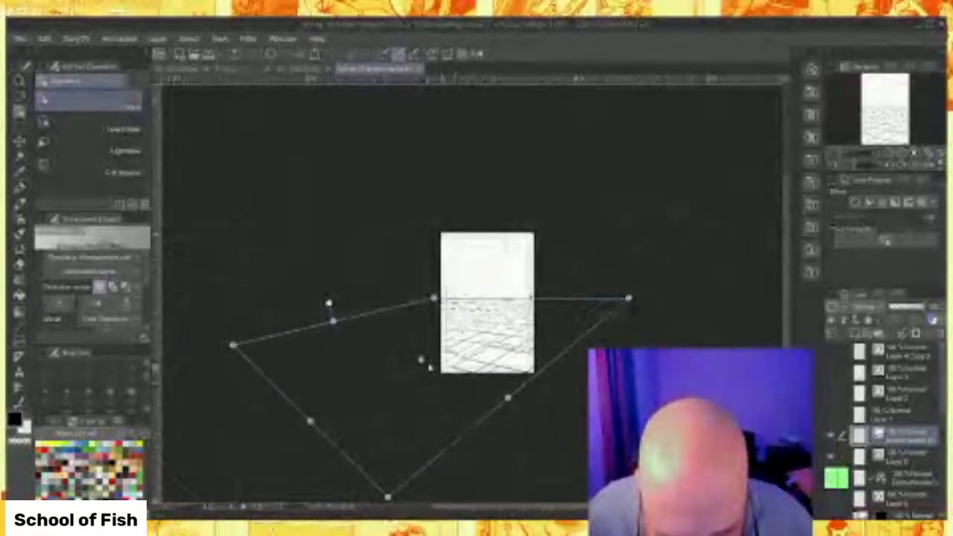
{"action": "scroll", "coordinate": [438, 355], "scroll_direction": "up", "scroll_amount": 3}
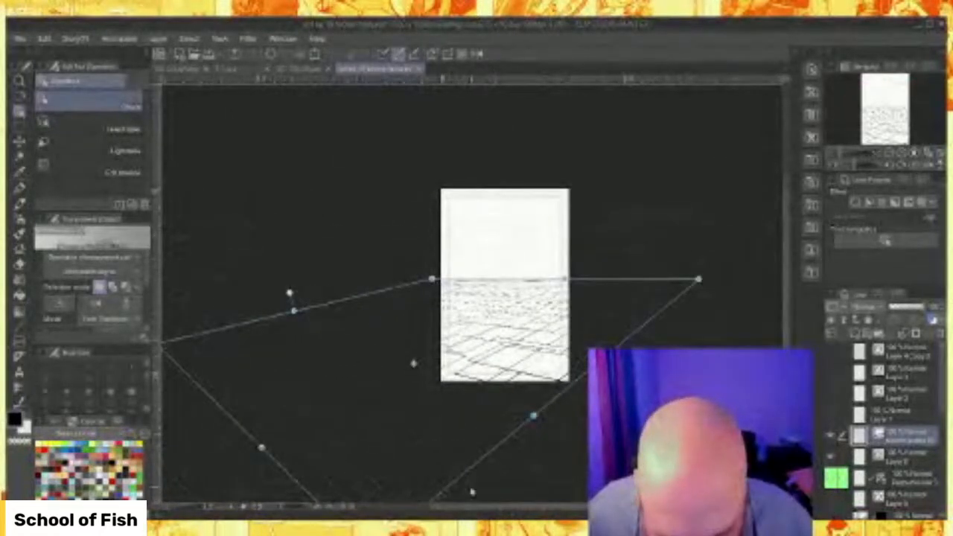
{"action": "left_click_drag", "start_coordinate": [478, 510], "coordinate": [459, 508]}
{"action": "left_click_drag", "start_coordinate": [193, 345], "coordinate": [254, 330]}
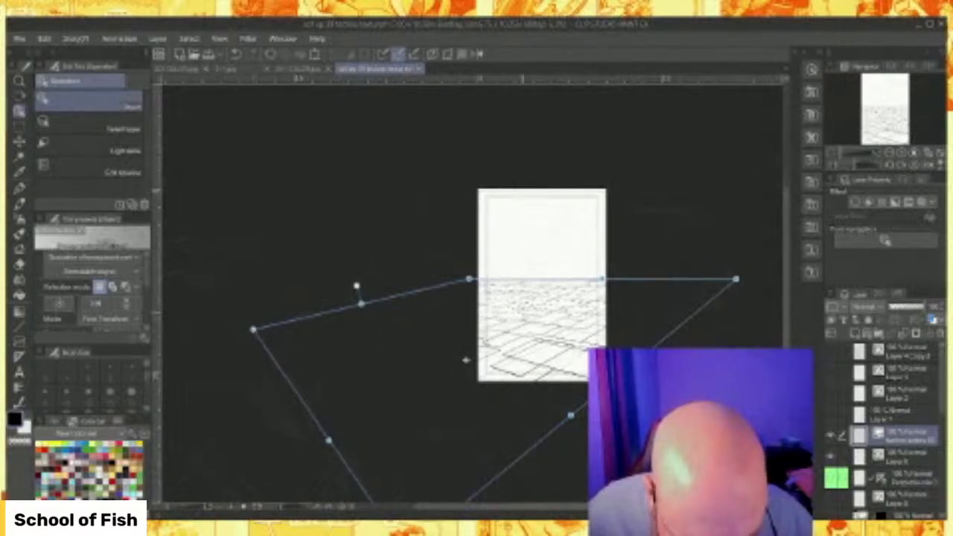
Nudge the texture's upper-left corner slightly toward the page along the horizon.
{"action": "scroll", "coordinate": [465, 360], "scroll_direction": "up", "scroll_amount": 5}
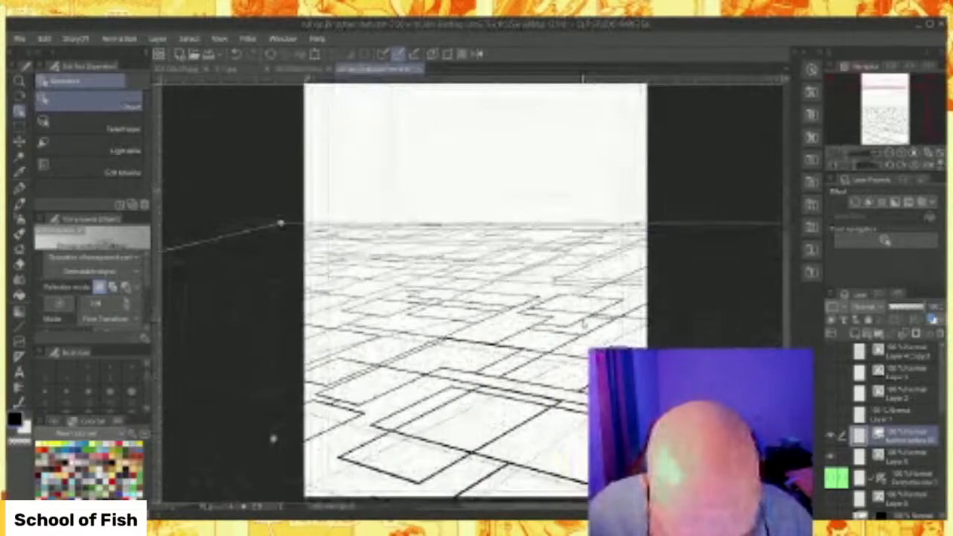
{"action": "scroll", "coordinate": [583, 325], "scroll_direction": "down", "scroll_amount": 3}
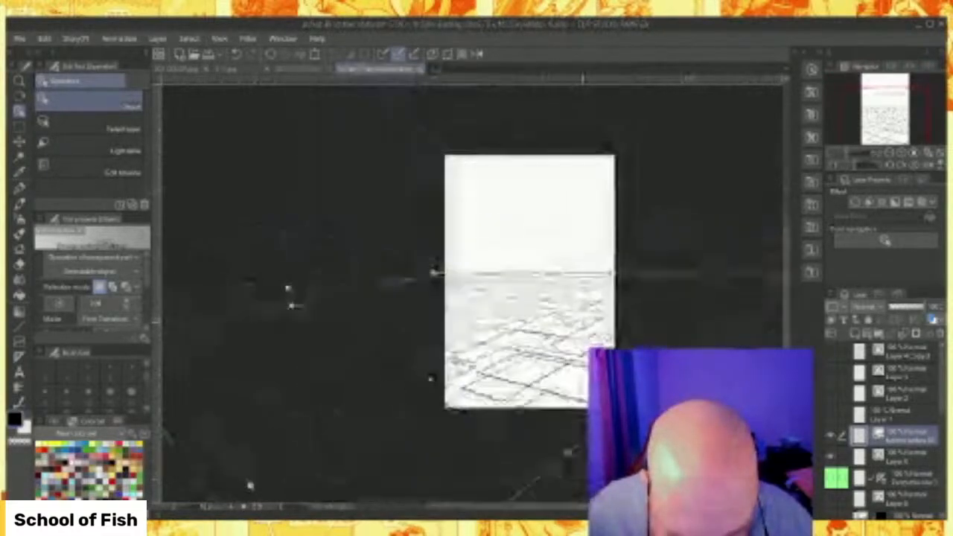
{"action": "scroll", "coordinate": [606, 325], "scroll_direction": "up", "scroll_amount": 2}
{"action": "scroll", "coordinate": [330, 404], "scroll_direction": "up", "scroll_amount": 2}
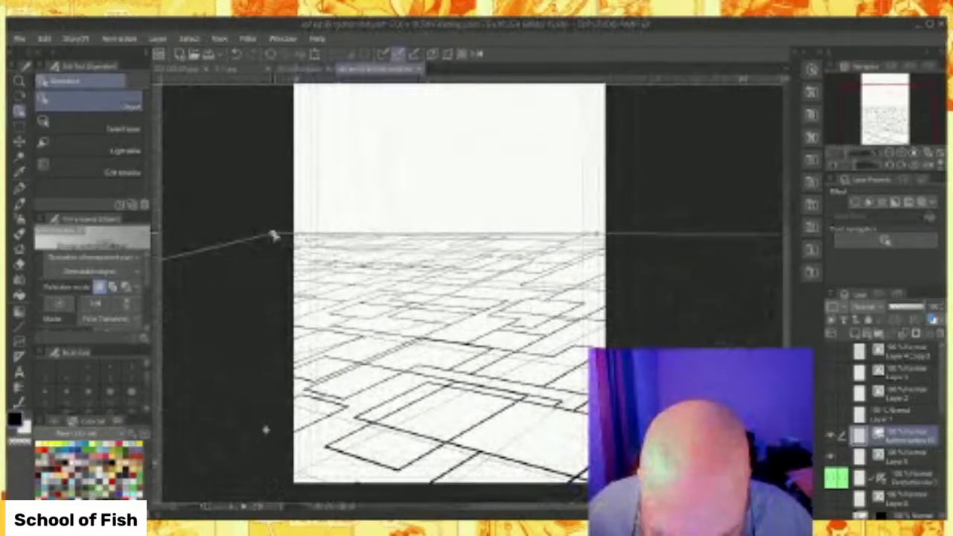
{"action": "mouse_move", "coordinate": [273, 235]}
{"action": "left_mouse_down"}
{"action": "mouse_move", "coordinate": [309, 235]}
{"action": "mouse_move", "coordinate": [276, 236]}
{"action": "left_mouse_up"}
Move the texture's lowest corner up and inward, and fine-tune its far-left corner slightly up and outward.
{"action": "scroll", "coordinate": [450, 408], "scroll_direction": "down", "scroll_amount": 2}
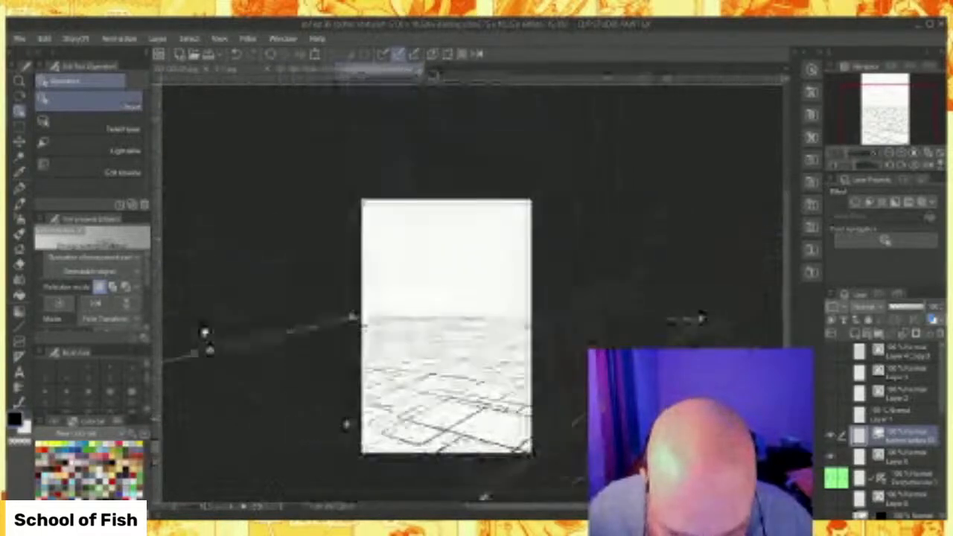
{"action": "left_click_drag", "start_coordinate": [786, 272], "coordinate": [785, 329]}
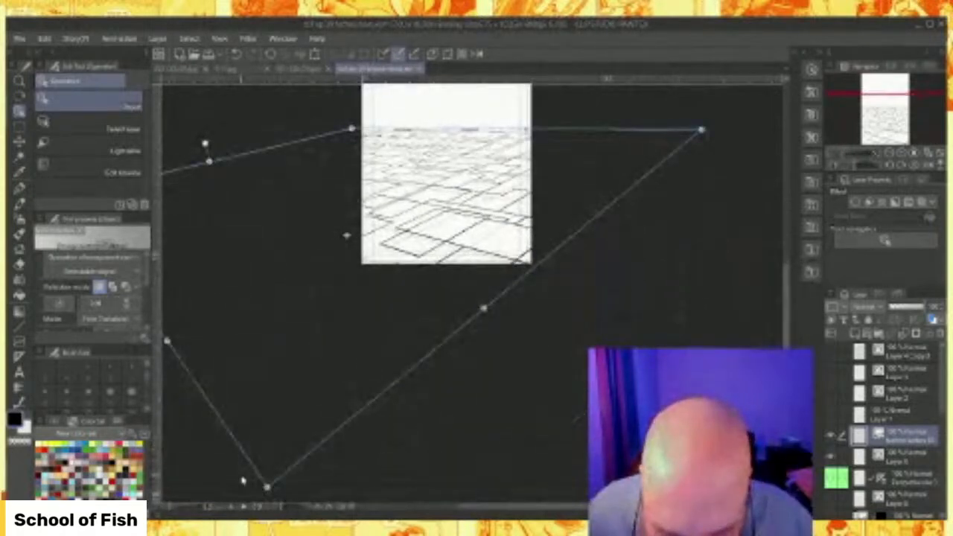
{"action": "left_click_drag", "start_coordinate": [269, 491], "coordinate": [403, 458]}
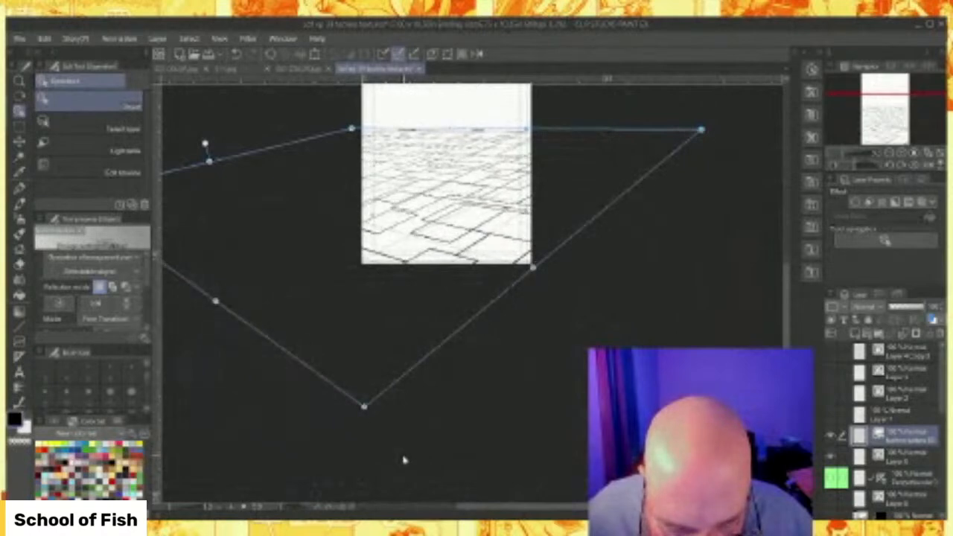
{"action": "left_click_drag", "start_coordinate": [511, 508], "coordinate": [444, 497]}
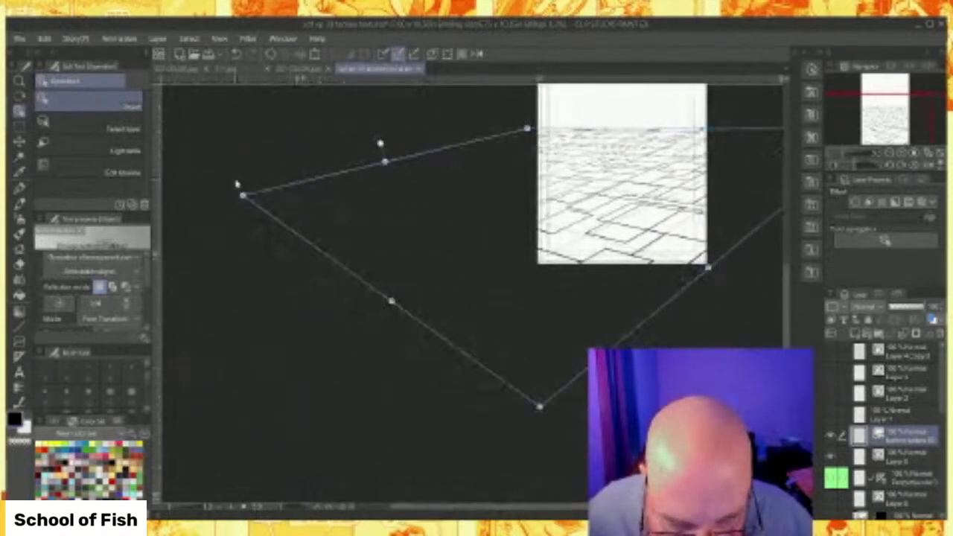
{"action": "mouse_move", "coordinate": [243, 197]}
{"action": "left_mouse_down"}
{"action": "mouse_move", "coordinate": [212, 175]}
{"action": "mouse_move", "coordinate": [228, 195]}
{"action": "left_mouse_up"}
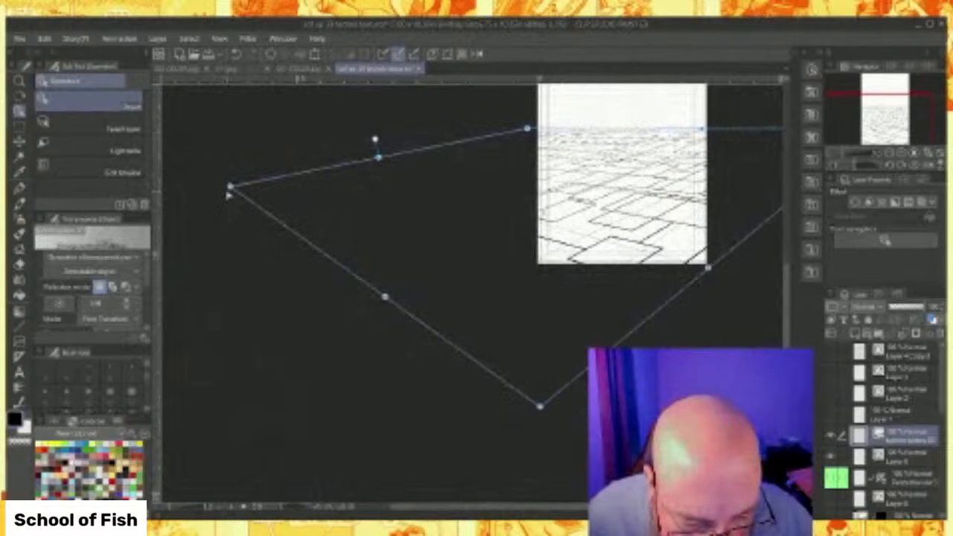
Hide the perspective guide-lines layer below the texture, leaving only the ground texture displayed.
{"action": "scroll", "coordinate": [615, 192], "scroll_direction": "up", "scroll_amount": 3}
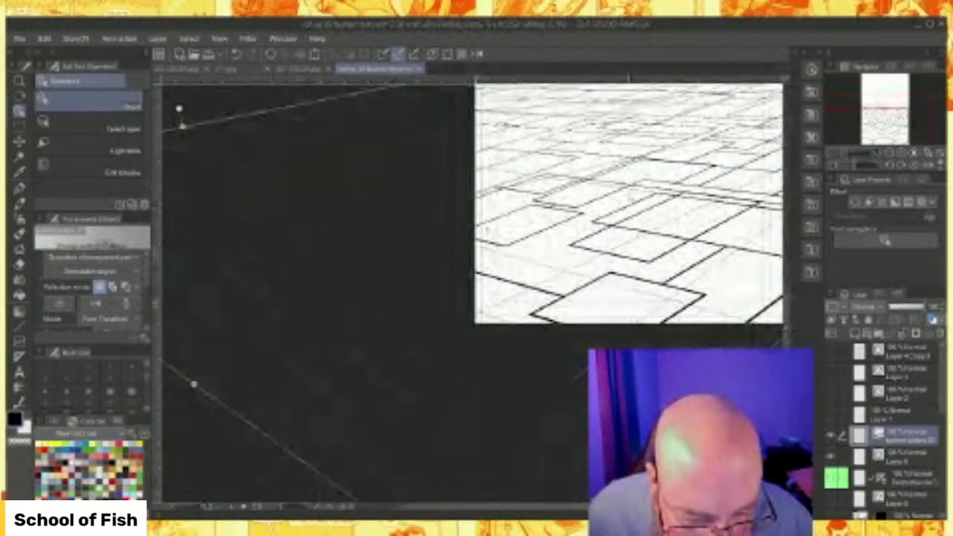
{"action": "scroll", "coordinate": [632, 194], "scroll_direction": "down", "scroll_amount": 2}
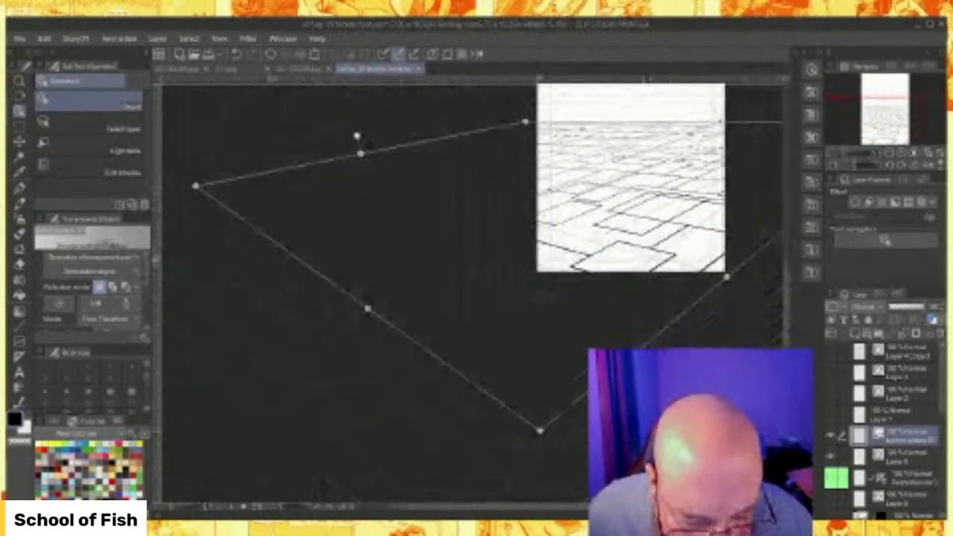
{"action": "left_click_drag", "start_coordinate": [586, 508], "coordinate": [624, 508]}
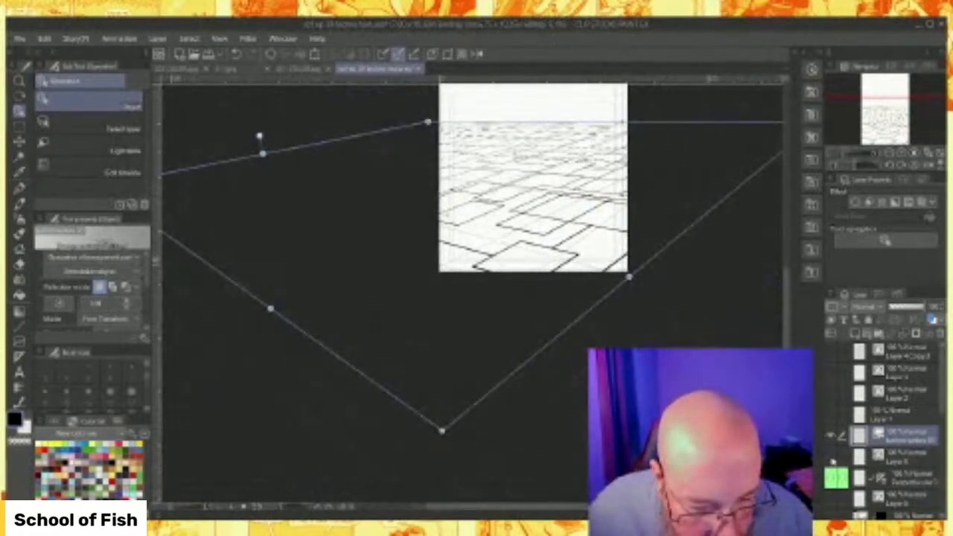
{"action": "scroll", "coordinate": [565, 165], "scroll_direction": "up", "scroll_amount": 3}
{"action": "scroll", "coordinate": [577, 207], "scroll_direction": "down", "scroll_amount": 2}
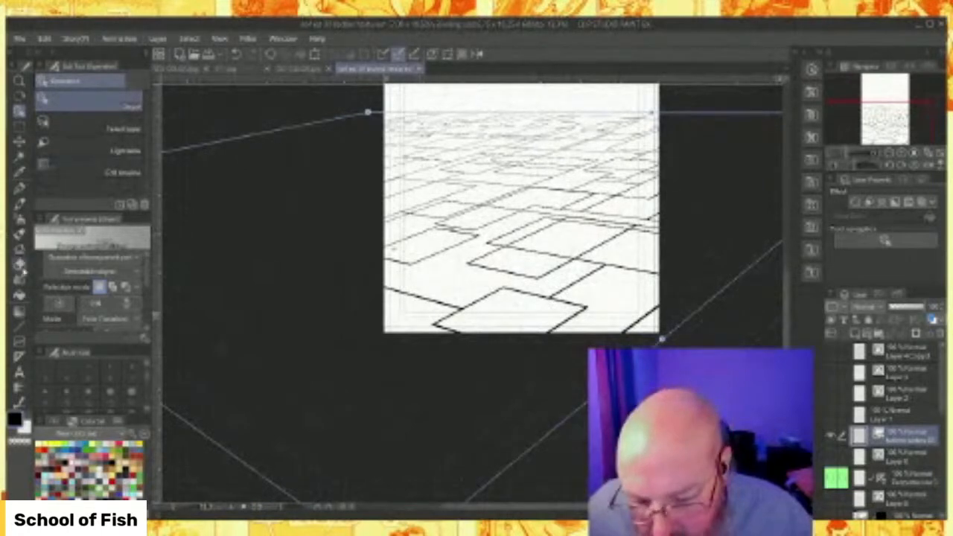
Add a perspective ruler vanishing point by matching two ruler lines to the texture's lines receding up to the right.
{"action": "key", "text": "u"}
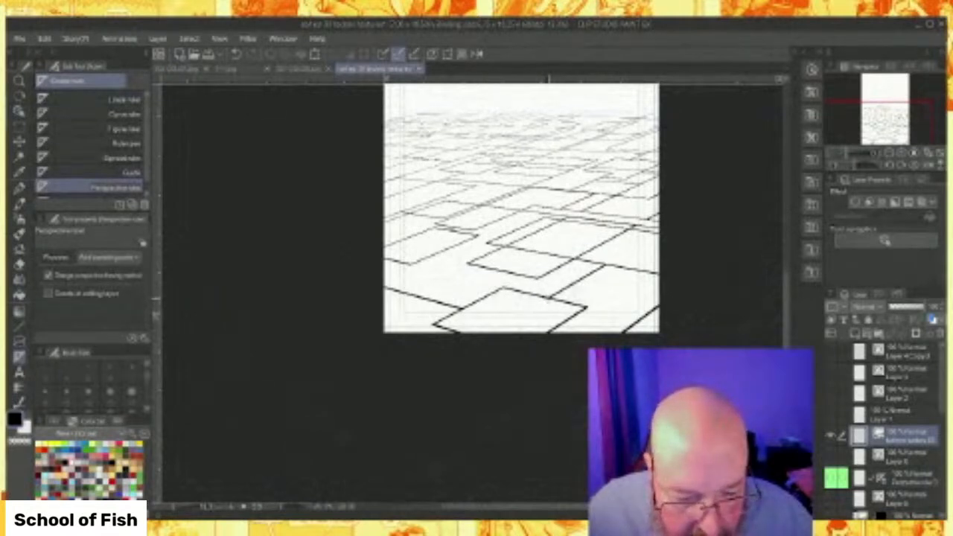
{"action": "left_click_drag", "start_coordinate": [550, 298], "coordinate": [660, 235]}
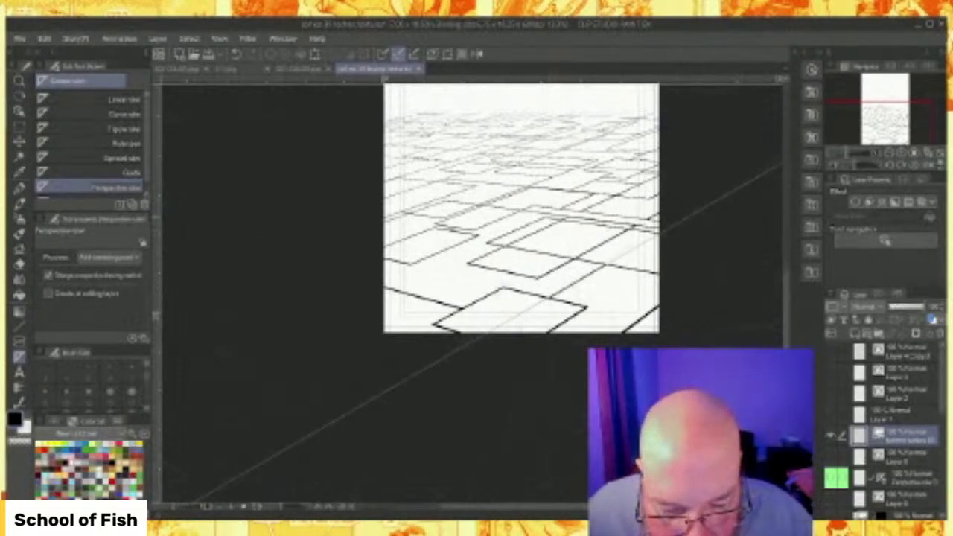
{"action": "left_click_drag", "start_coordinate": [408, 210], "coordinate": [541, 166]}
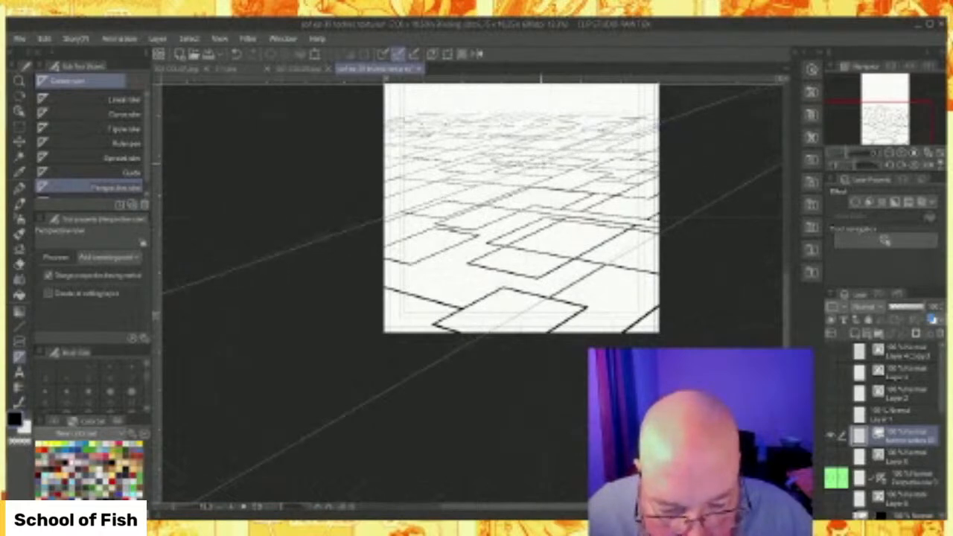
Lay perspective ruler guide lines over the tiled floor to define the vanishing points.
{"action": "left_click_drag", "start_coordinate": [541, 166], "coordinate": [541, 163]}
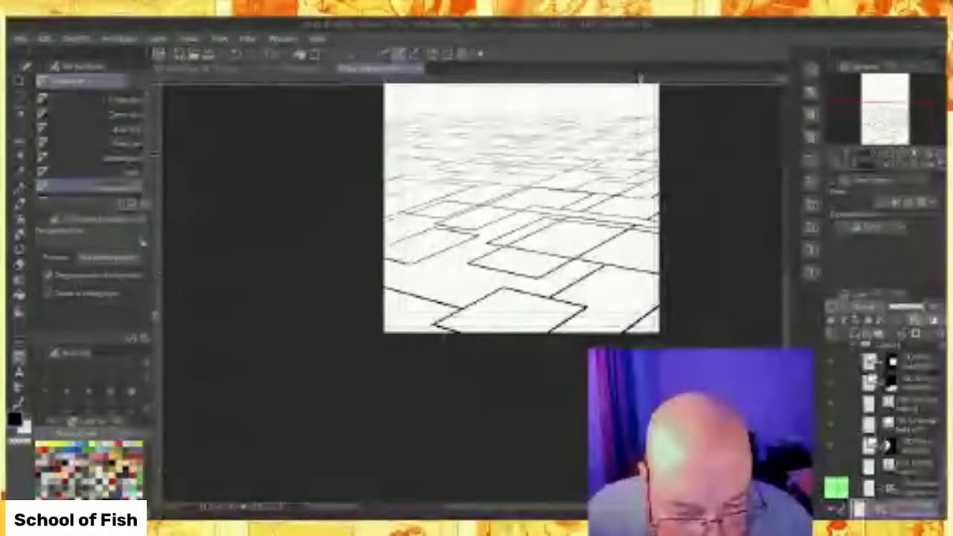
{"action": "left_click_drag", "start_coordinate": [643, 153], "coordinate": [413, 141]}
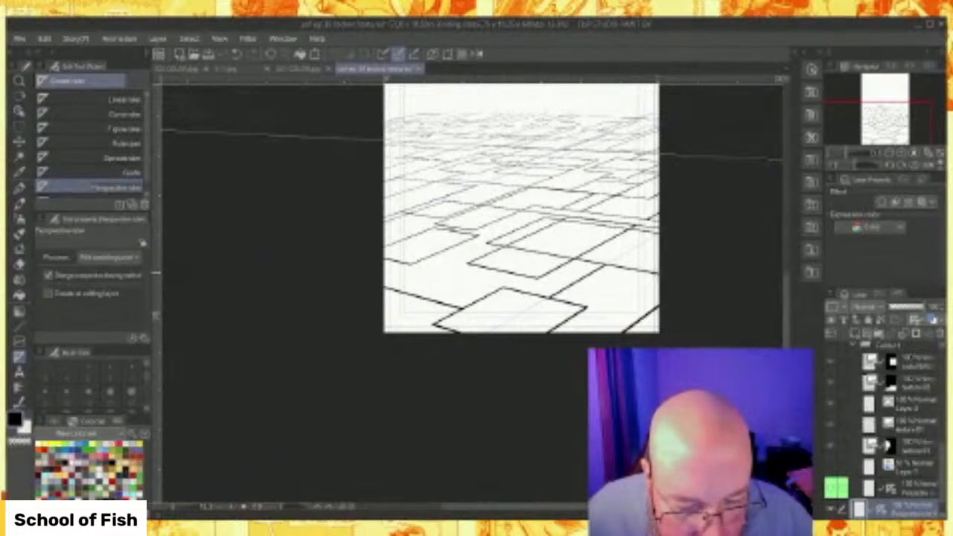
{"action": "left_click_drag", "start_coordinate": [639, 272], "coordinate": [462, 237]}
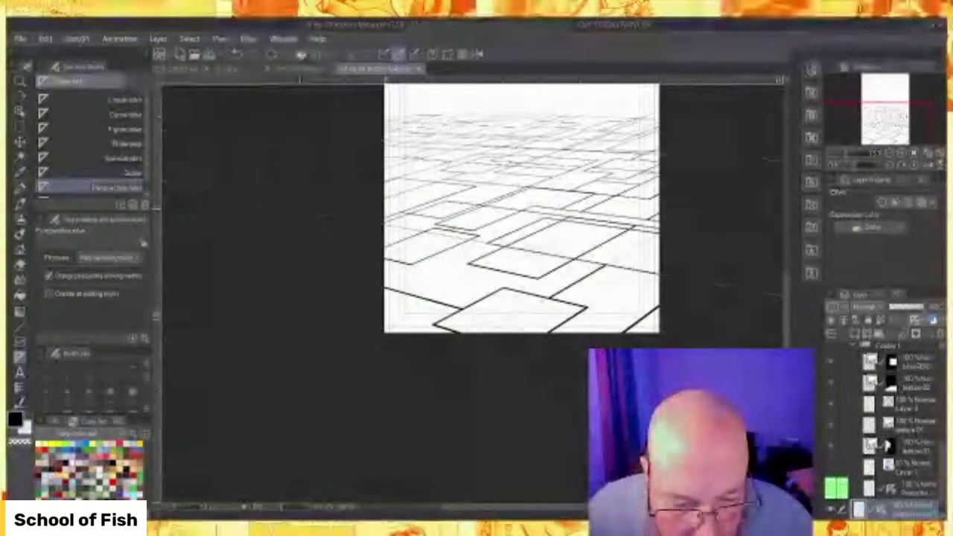
Move the perspective ruler's right vanishing point down to the horizon, roughly level with the left vanishing point.
{"action": "scroll", "coordinate": [551, 234], "scroll_direction": "down", "scroll_amount": 5}
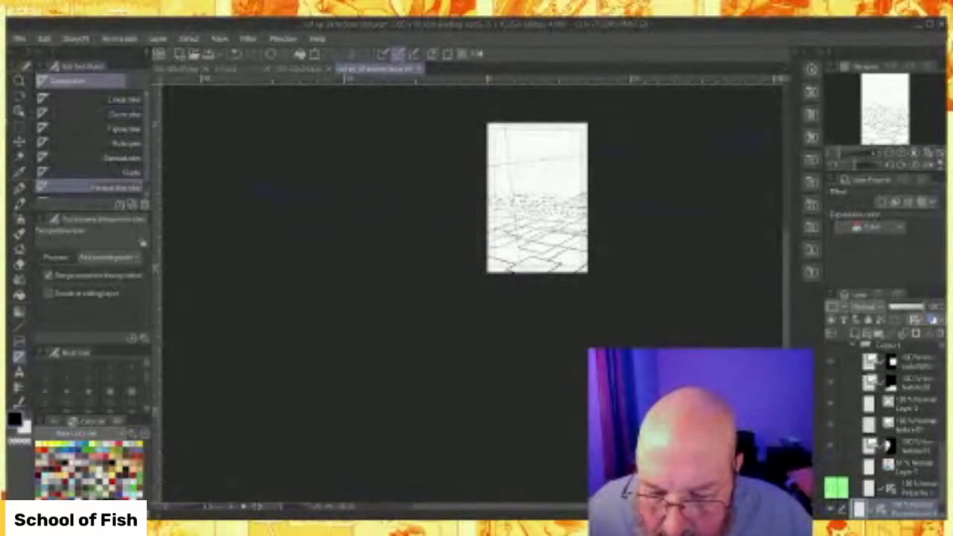
{"action": "left_click", "coordinate": [19, 111]}
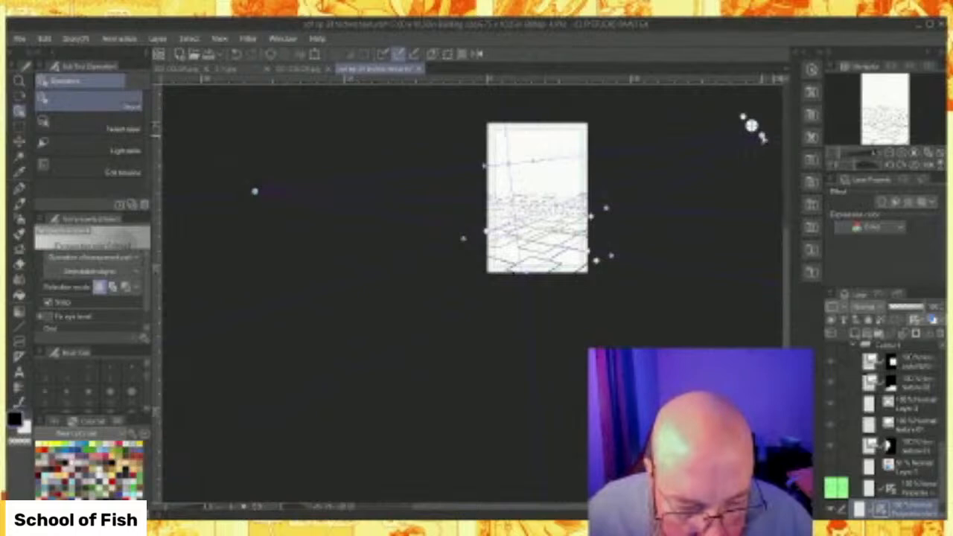
{"action": "left_click_drag", "start_coordinate": [763, 137], "coordinate": [781, 190]}
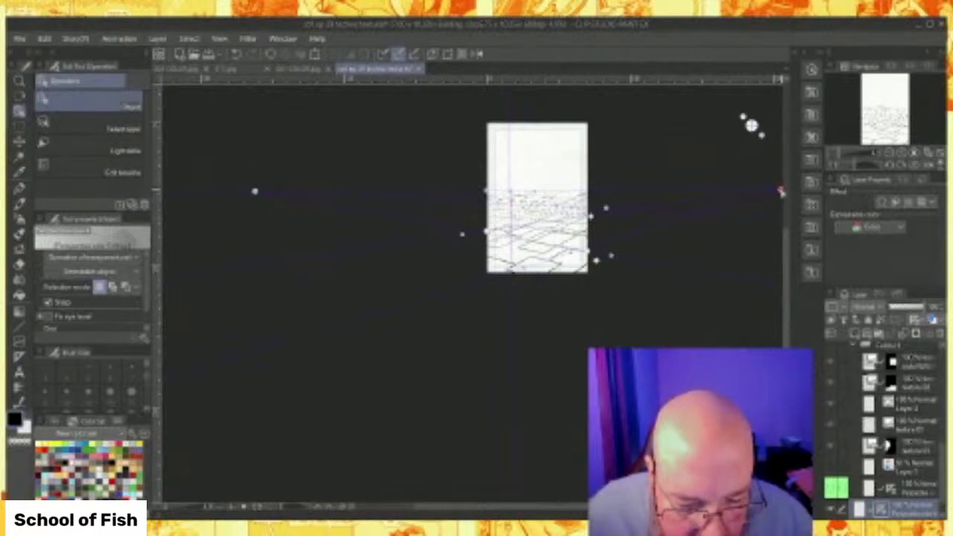
{"action": "left_click_drag", "start_coordinate": [781, 192], "coordinate": [767, 141]}
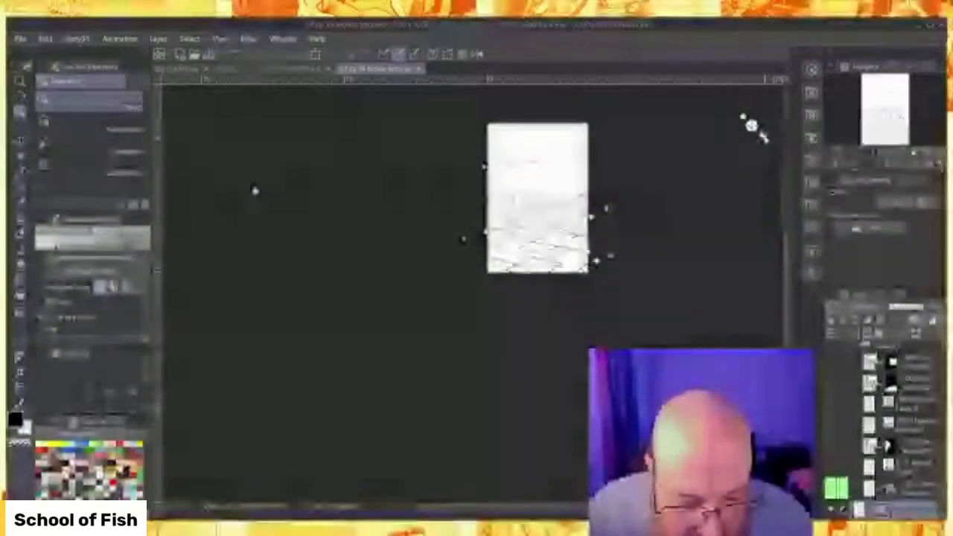
{"action": "left_click_drag", "start_coordinate": [764, 137], "coordinate": [779, 195]}
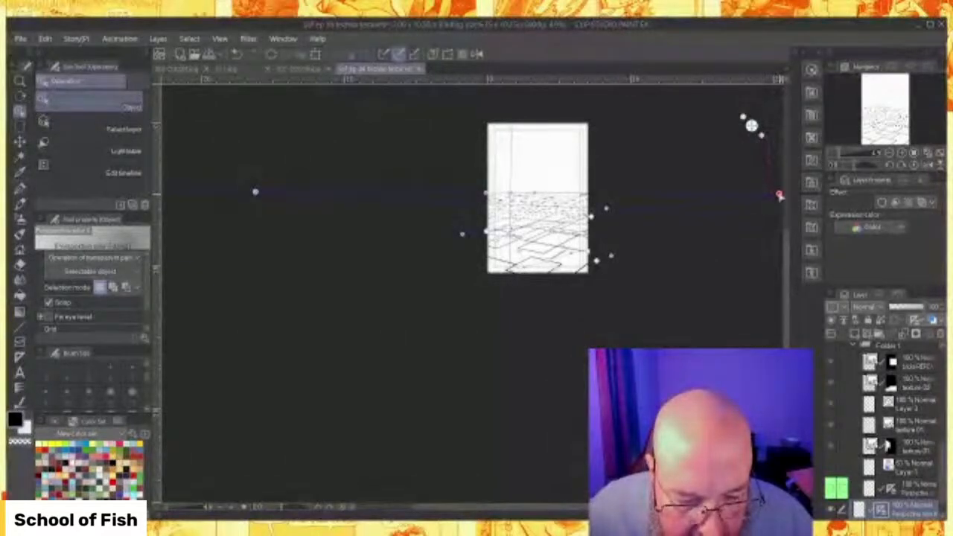
{"action": "scroll", "coordinate": [776, 203], "scroll_direction": "up", "scroll_amount": 5}
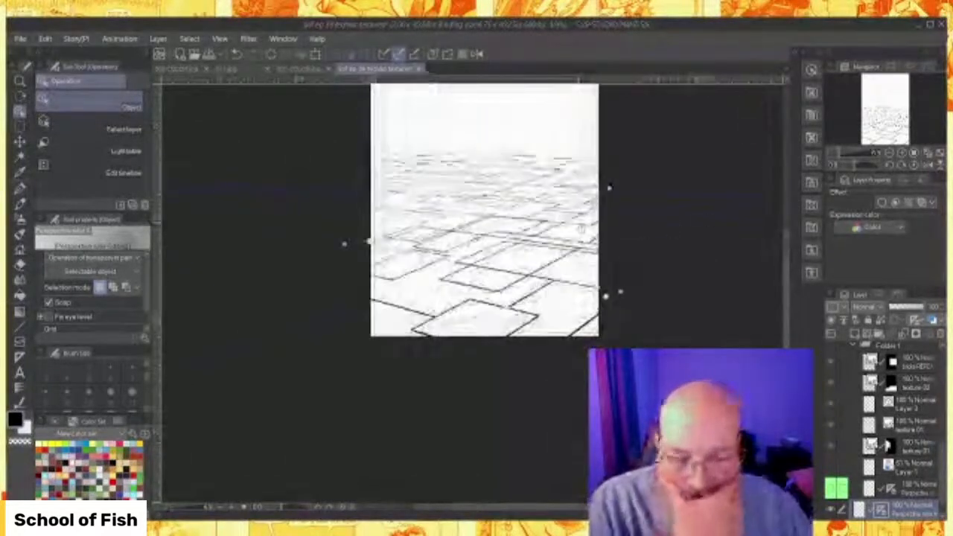
Select the tile texture layer, shift its far corner over the page and lower its right corner slightly below the horizon.
{"action": "scroll", "coordinate": [478, 216], "scroll_direction": "up", "scroll_amount": 2}
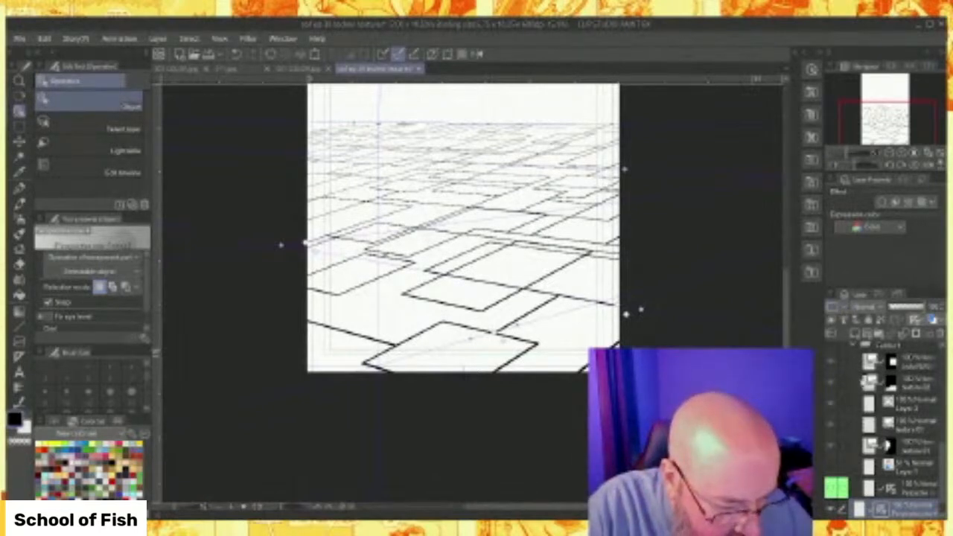
{"action": "left_click", "coordinate": [833, 307]}
{"action": "mouse_move", "coordinate": [900, 366]}
{"action": "left_mouse_down"}
{"action": "mouse_move", "coordinate": [905, 350]}
{"action": "mouse_move", "coordinate": [904, 384]}
{"action": "left_mouse_up"}
{"action": "left_click", "coordinate": [907, 361]}
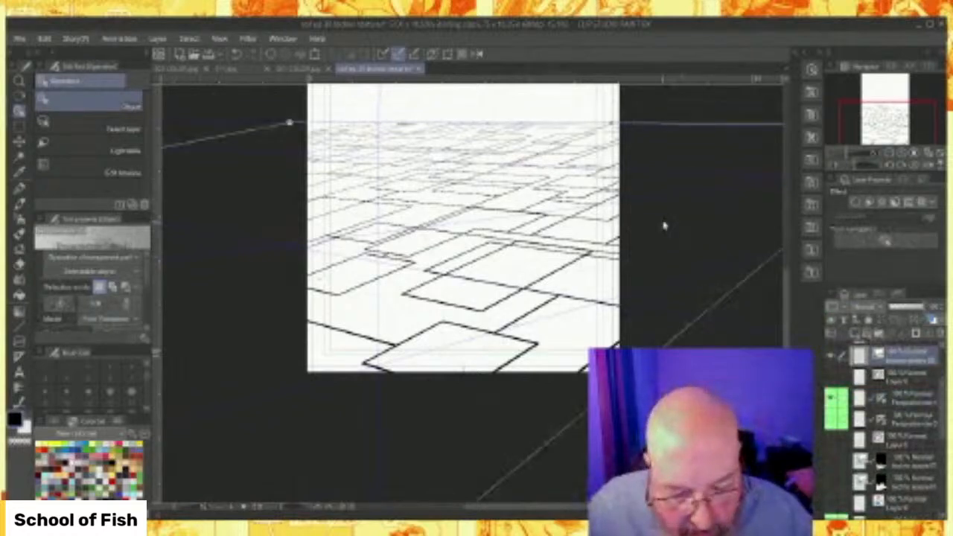
{"action": "scroll", "coordinate": [666, 219], "scroll_direction": "down", "scroll_amount": 3}
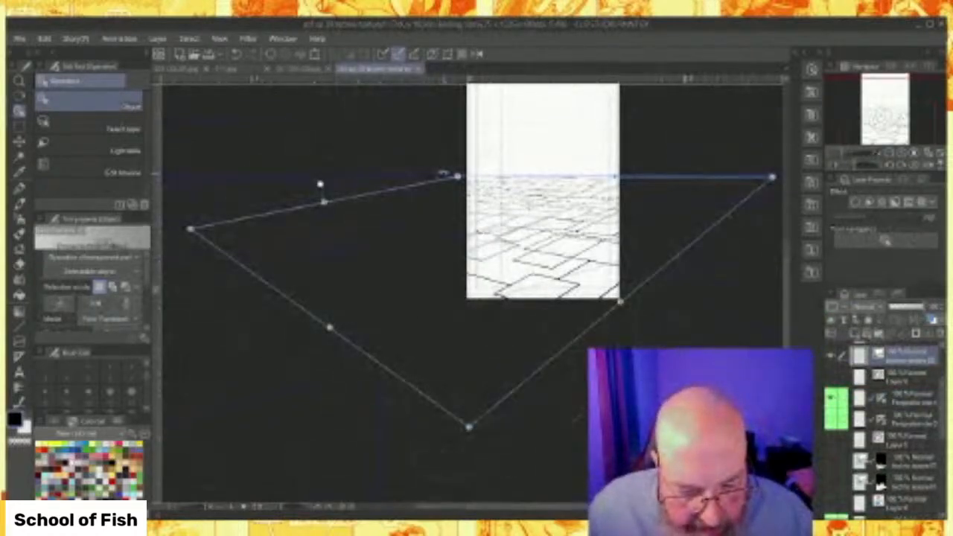
{"action": "left_click_drag", "start_coordinate": [459, 177], "coordinate": [572, 179]}
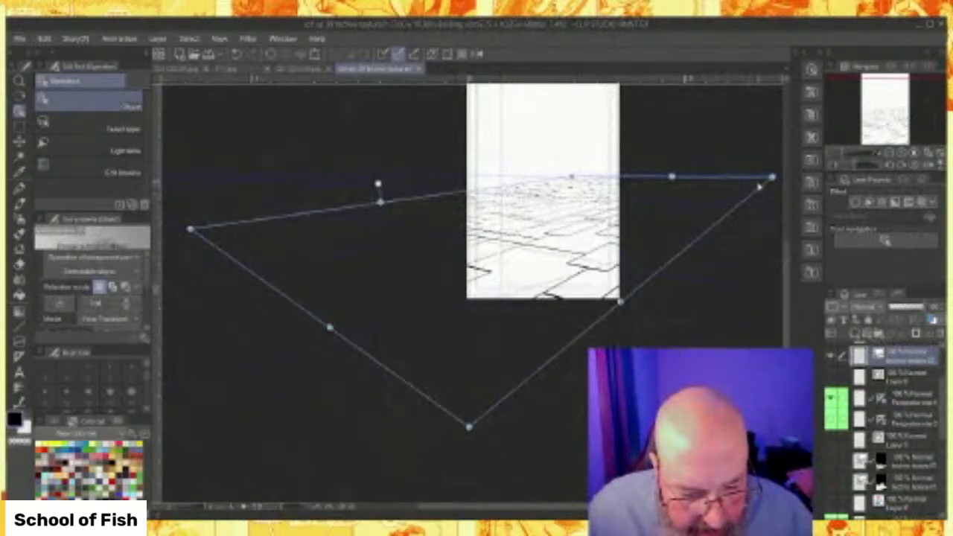
{"action": "left_click_drag", "start_coordinate": [775, 178], "coordinate": [776, 209]}
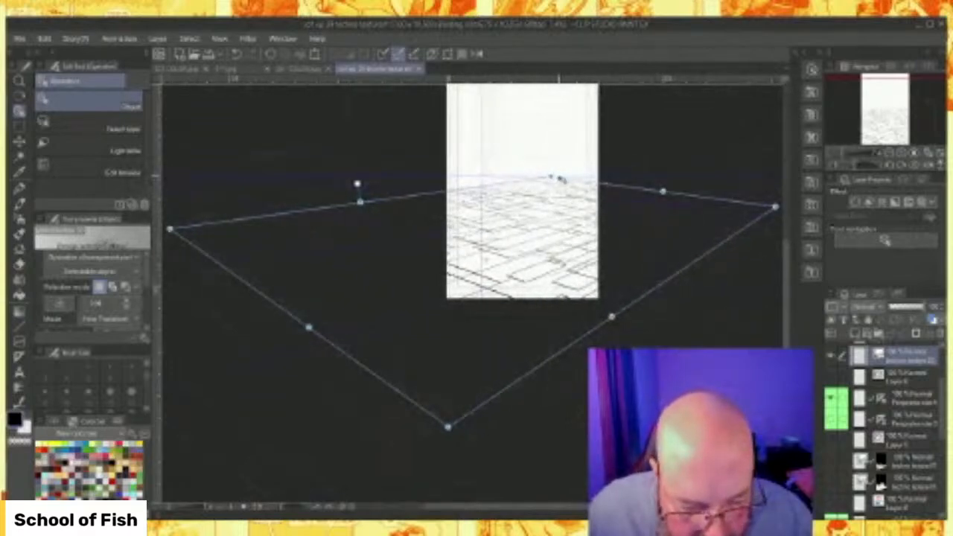
Flatten the tile texture by pulling its far corner to the page's left edge, its near corner up and its left corner outward.
{"action": "left_click_drag", "start_coordinate": [551, 179], "coordinate": [396, 195]}
{"action": "left_click_drag", "start_coordinate": [280, 191], "coordinate": [306, 193]}
{"action": "left_click_drag", "start_coordinate": [449, 197], "coordinate": [450, 195]}
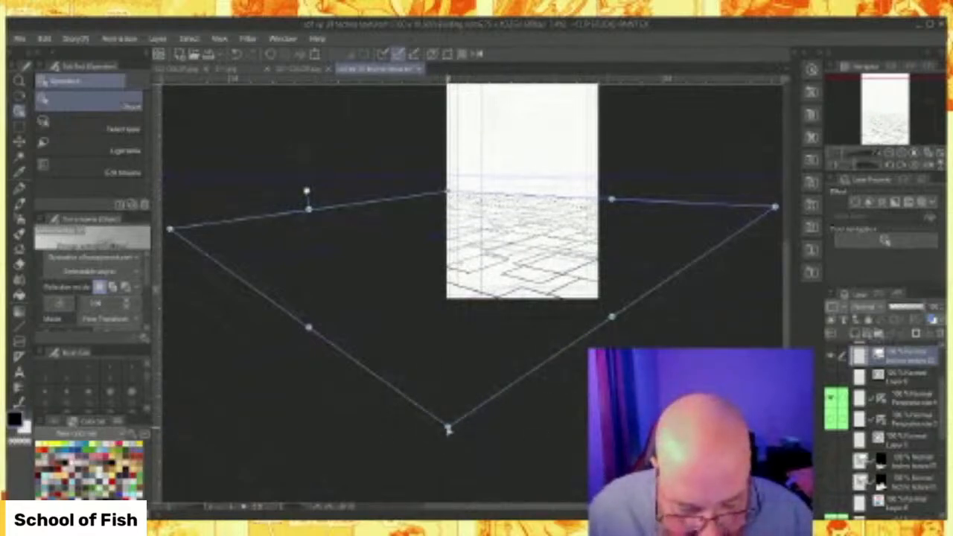
{"action": "left_click_drag", "start_coordinate": [447, 430], "coordinate": [373, 330]}
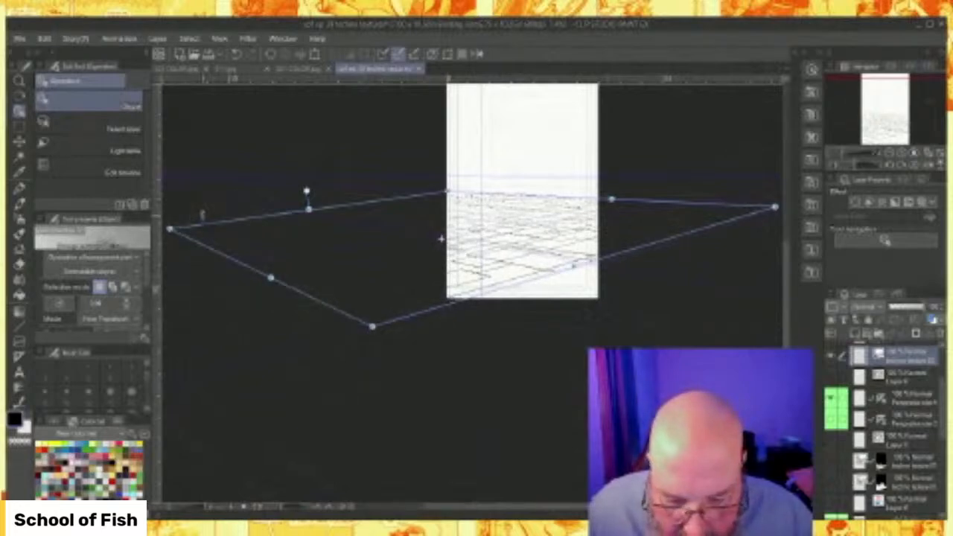
{"action": "left_click_drag", "start_coordinate": [441, 239], "coordinate": [510, 240]}
{"action": "left_click_drag", "start_coordinate": [156, 242], "coordinate": [213, 222]}
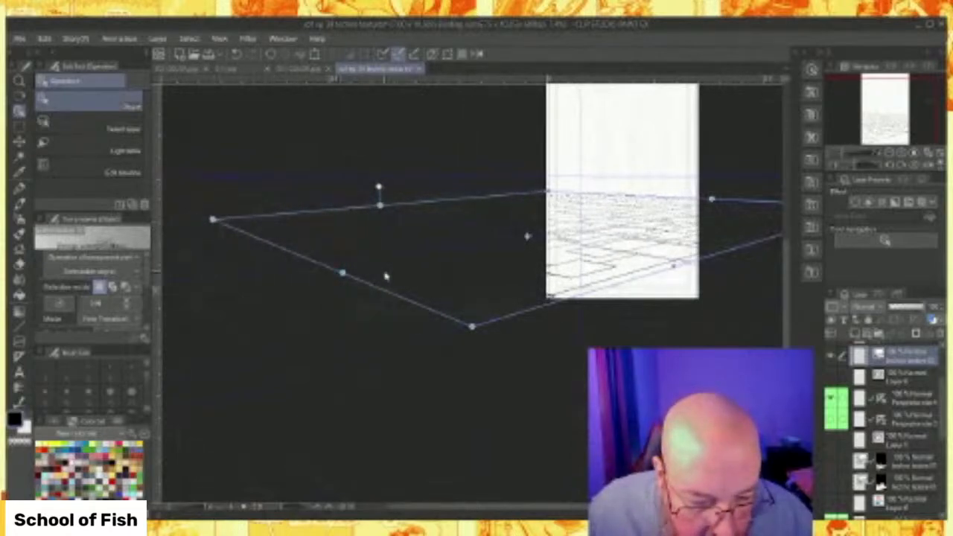
Enlarge the tile texture until it covers the floor area down to the page bottom, and nudge its near corner right.
{"action": "scroll", "coordinate": [576, 351], "scroll_direction": "down", "scroll_amount": 5}
{"action": "scroll", "coordinate": [632, 341], "scroll_direction": "up", "scroll_amount": 5}
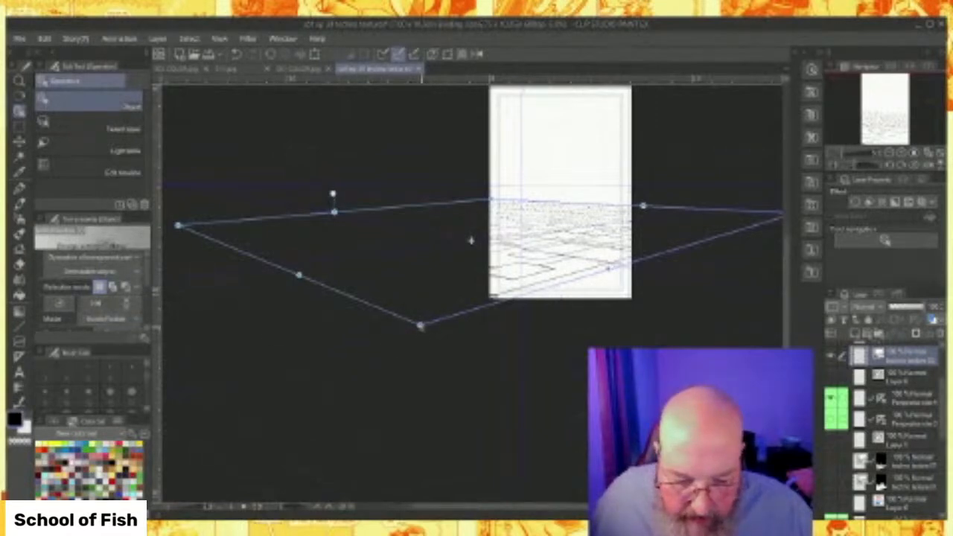
{"action": "left_click_drag", "start_coordinate": [420, 327], "coordinate": [428, 409]}
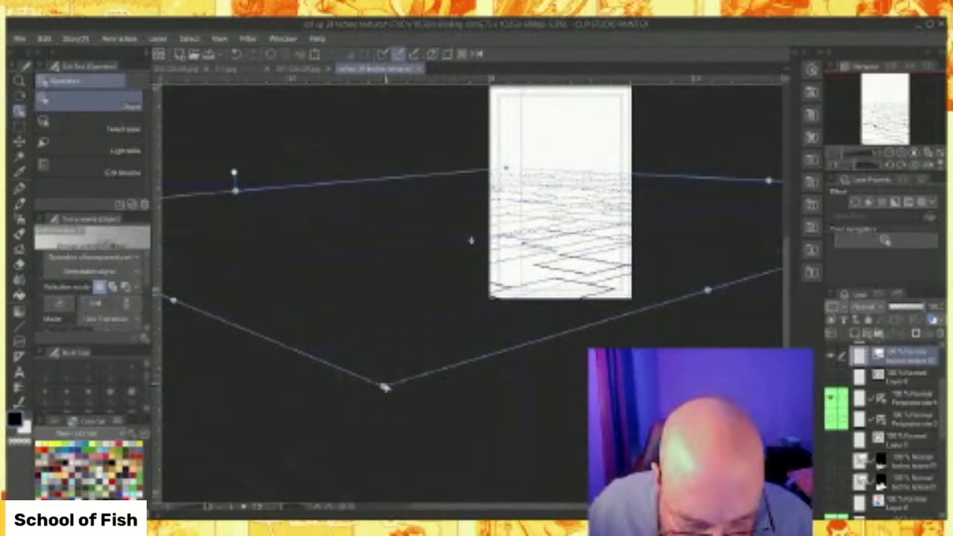
{"action": "left_click_drag", "start_coordinate": [383, 387], "coordinate": [408, 385]}
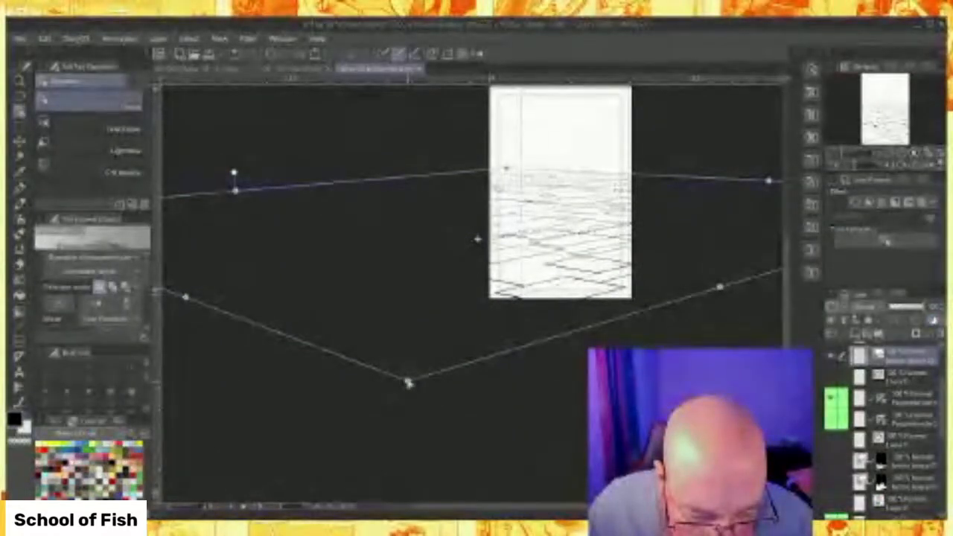
Pull the tile texture's right corner slightly inward to adjust its perspective.
{"action": "scroll", "coordinate": [511, 261], "scroll_direction": "down", "scroll_amount": 2}
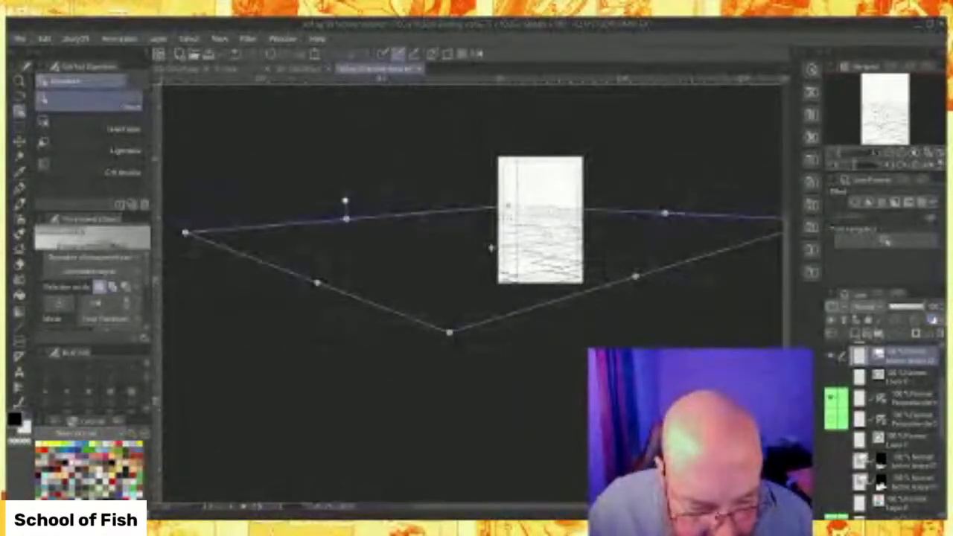
{"action": "left_click_drag", "start_coordinate": [743, 219], "coordinate": [626, 218]}
{"action": "scroll", "coordinate": [629, 217], "scroll_direction": "up", "scroll_amount": 2}
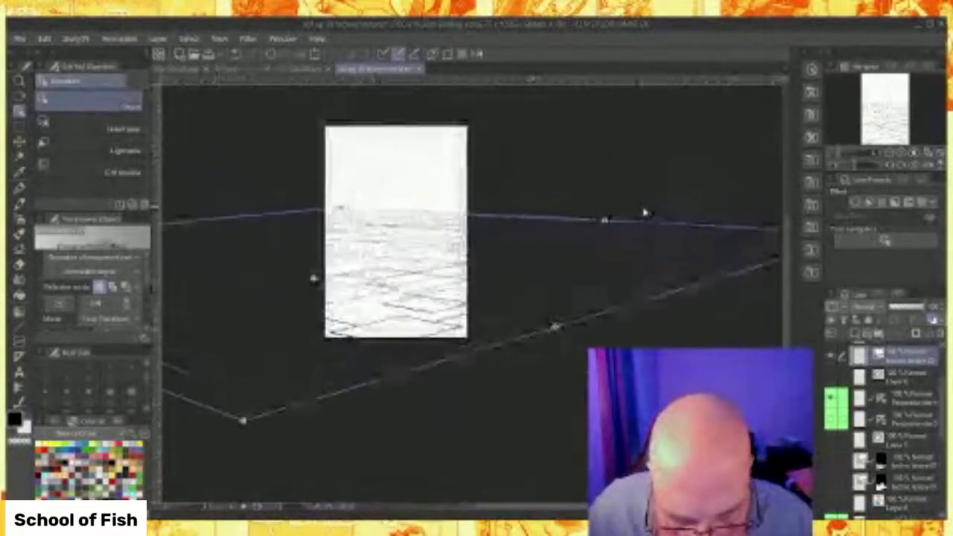
{"action": "left_click_drag", "start_coordinate": [648, 507], "coordinate": [698, 506]}
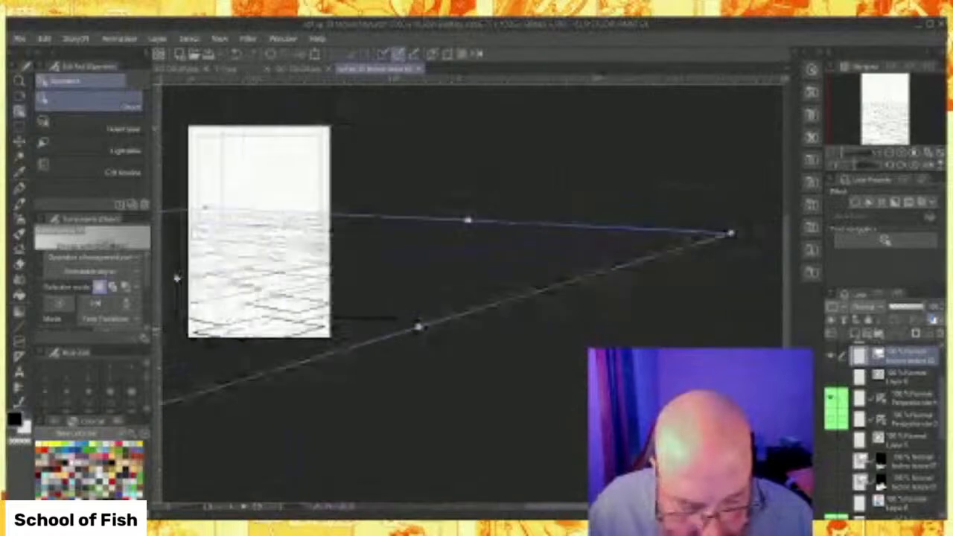
{"action": "left_click_drag", "start_coordinate": [732, 236], "coordinate": [699, 238]}
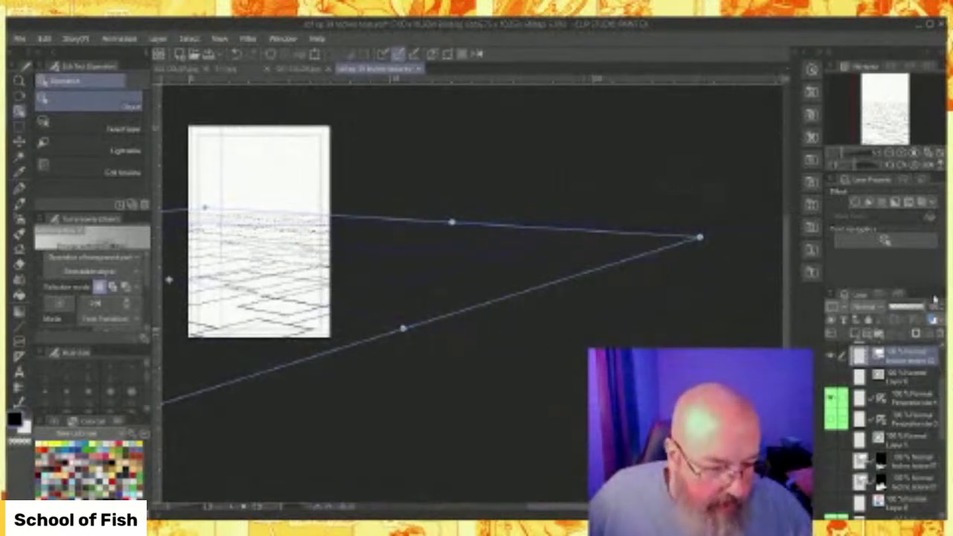
Lower the tile texture layer's opacity and nudge its far corner slightly right and down.
{"action": "left_click_drag", "start_coordinate": [911, 311], "coordinate": [896, 315]}
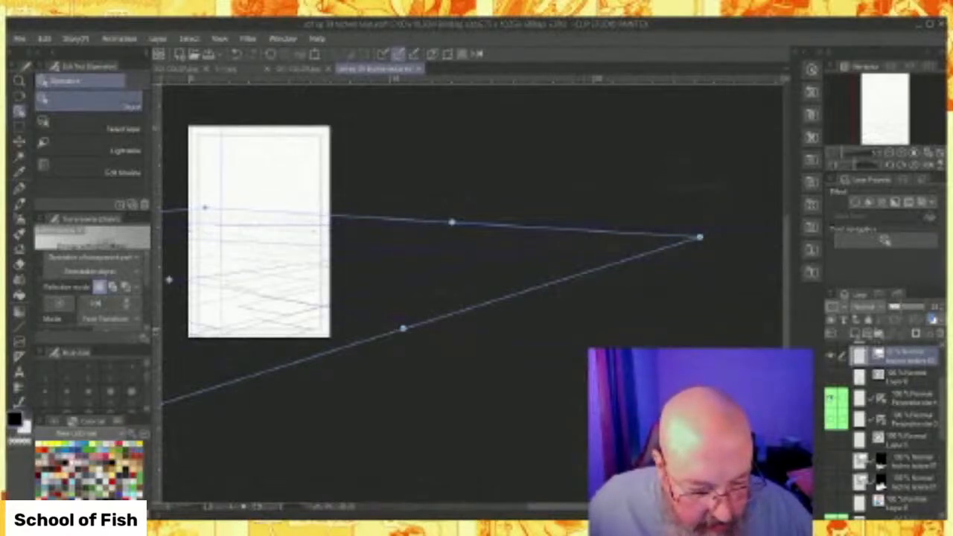
{"action": "left_click_drag", "start_coordinate": [670, 507], "coordinate": [592, 507]}
{"action": "scroll", "coordinate": [468, 271], "scroll_direction": "up", "scroll_amount": 4}
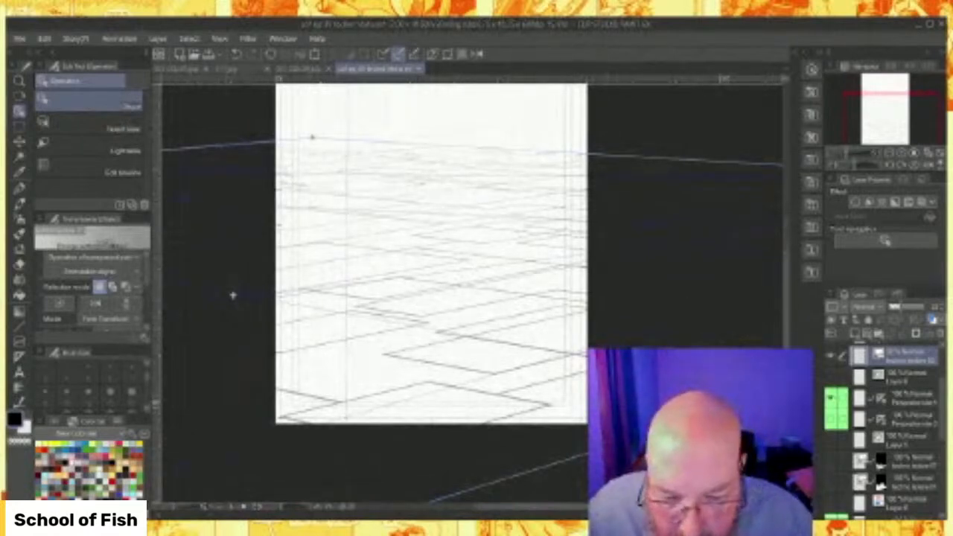
{"action": "left_click_drag", "start_coordinate": [313, 140], "coordinate": [338, 142]}
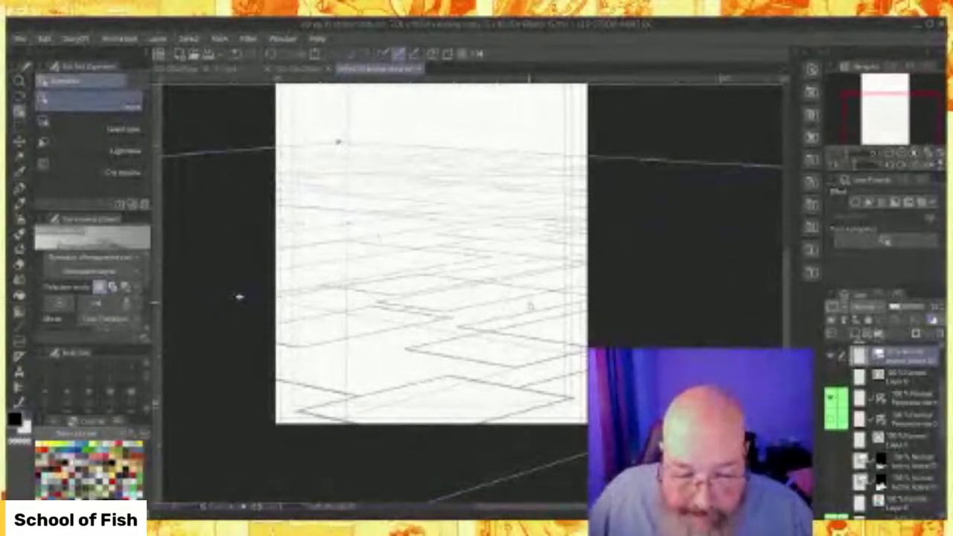
Select the strip of tile texture above the horizon with a rectangular selection and hide it with a layer mask.
{"action": "scroll", "coordinate": [530, 306], "scroll_direction": "down", "scroll_amount": 2}
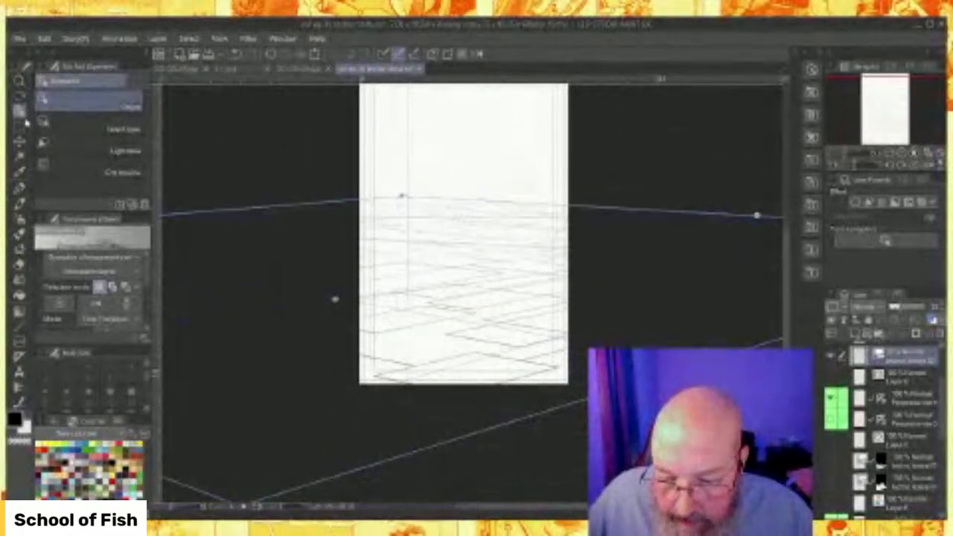
{"action": "left_click", "coordinate": [19, 128]}
{"action": "left_click_drag", "start_coordinate": [223, 117], "coordinate": [635, 221]}
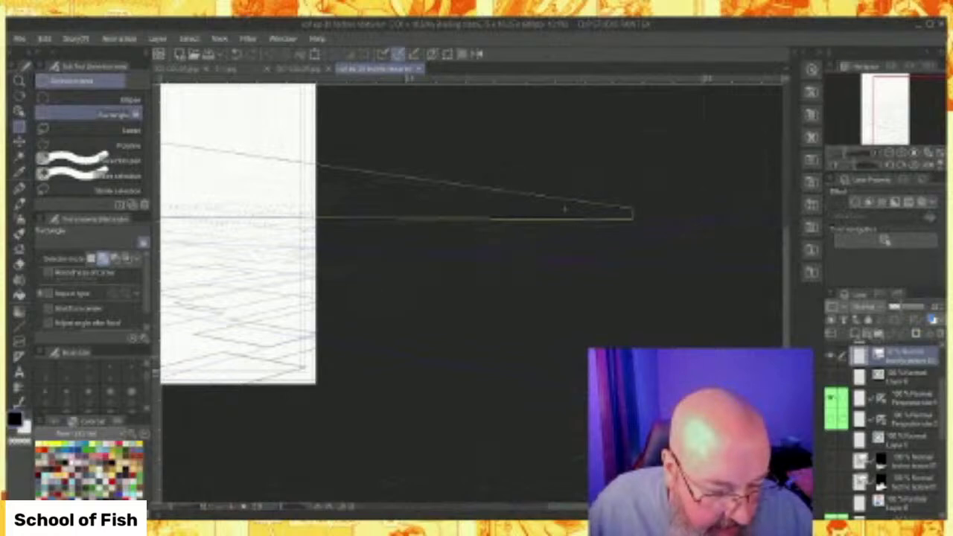
{"action": "key", "text": "Return"}
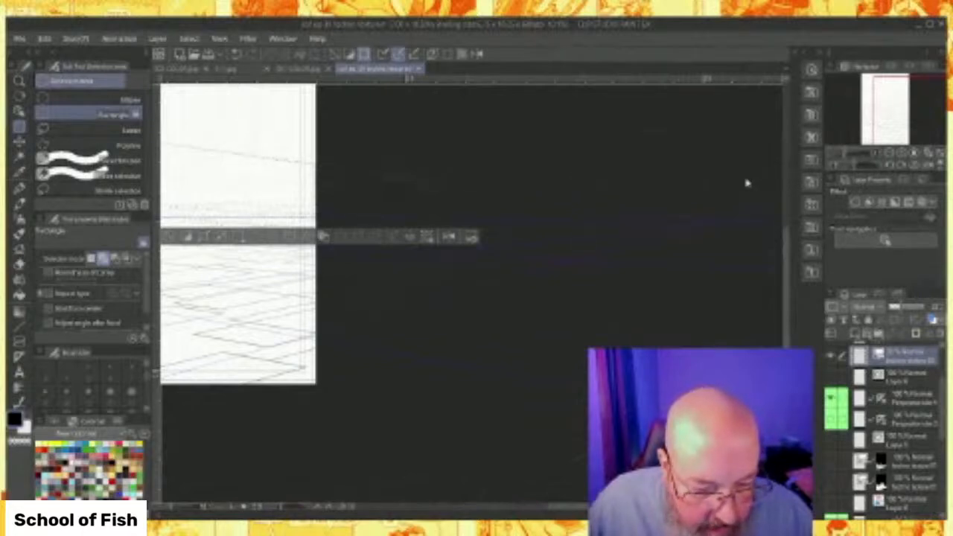
{"action": "key", "text": "ctrl+d"}
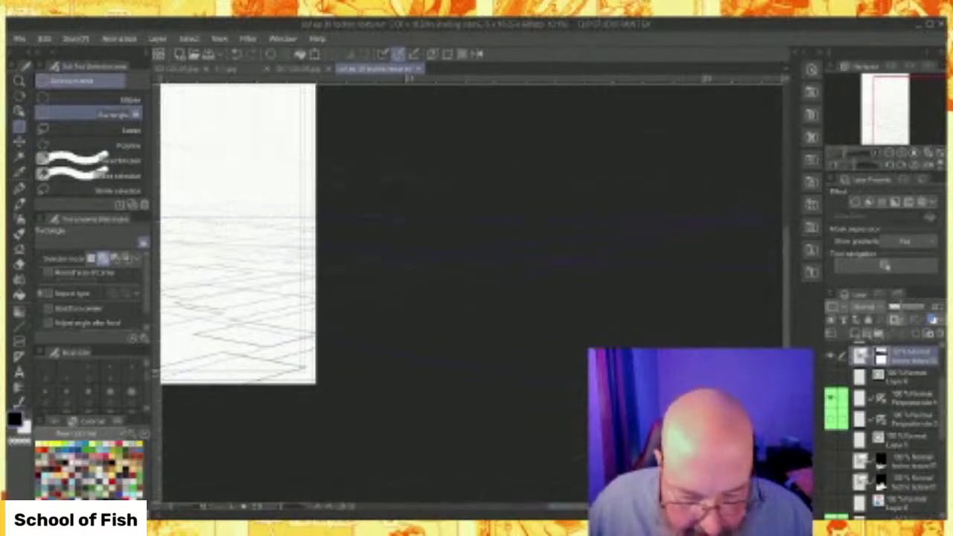
Add a new vector layer above the masked tile texture and choose the Straight line tool for drawing on it.
{"action": "key", "text": "ctrl+0"}
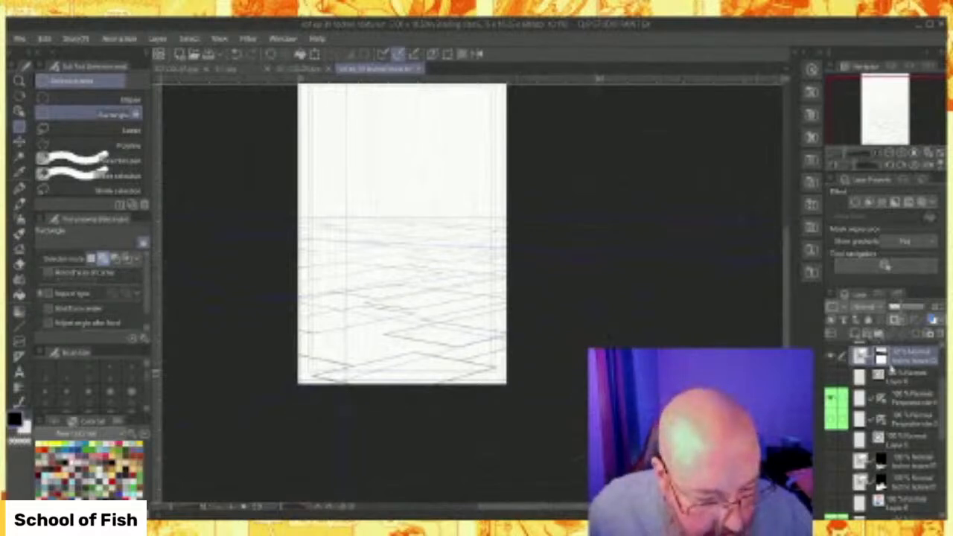
{"action": "scroll", "coordinate": [892, 370], "scroll_direction": "up", "scroll_amount": 3}
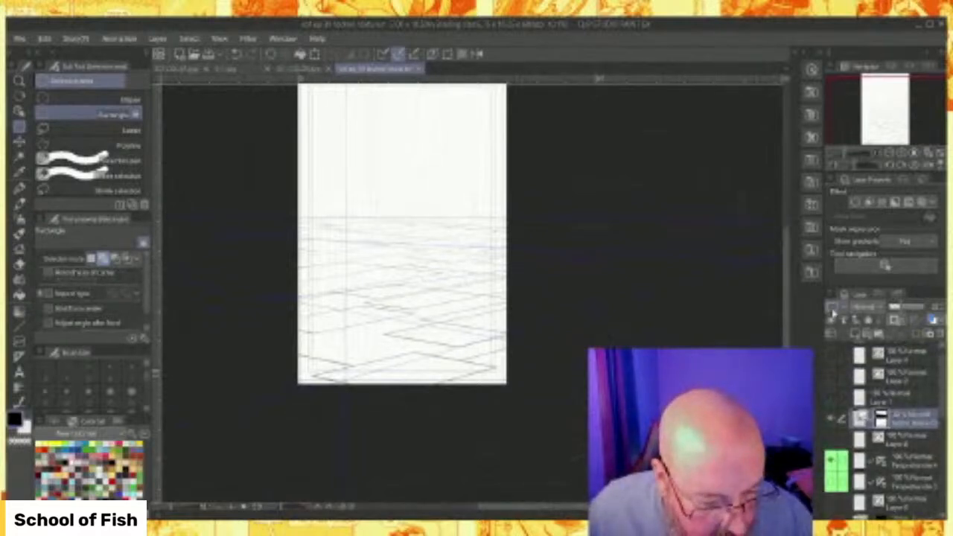
{"action": "left_click", "coordinate": [867, 335]}
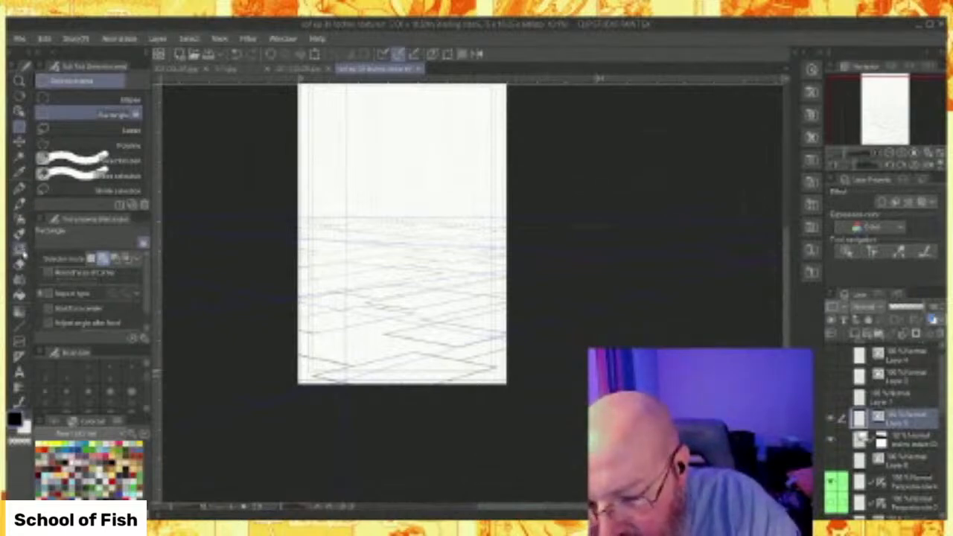
{"action": "left_click", "coordinate": [19, 325]}
{"action": "left_click", "coordinate": [128, 126]}
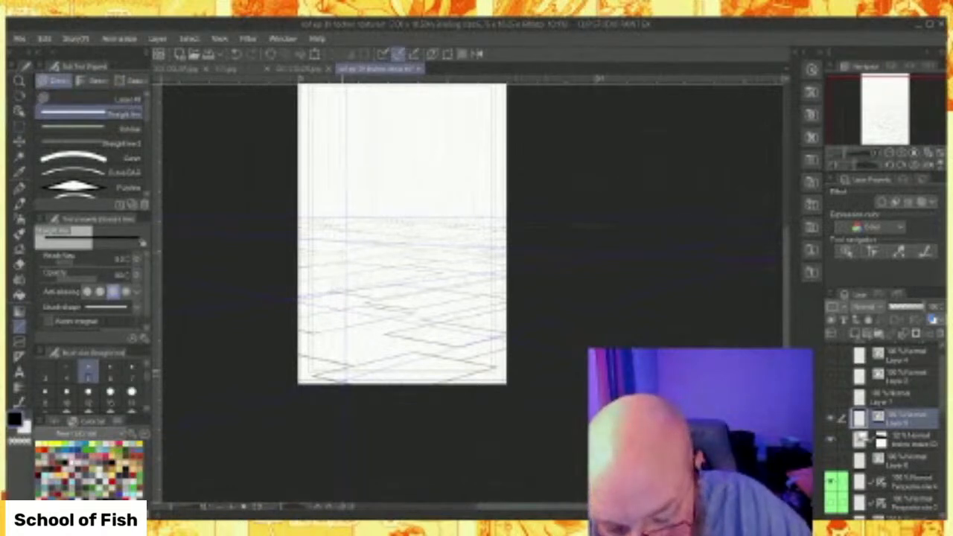
Draw vertical straight lines rising from the floor tile corners on the page's right side for a tall box.
{"action": "left_click_drag", "start_coordinate": [171, 507], "coordinate": [179, 511]}
{"action": "left_click_drag", "start_coordinate": [297, 199], "coordinate": [297, 153]}
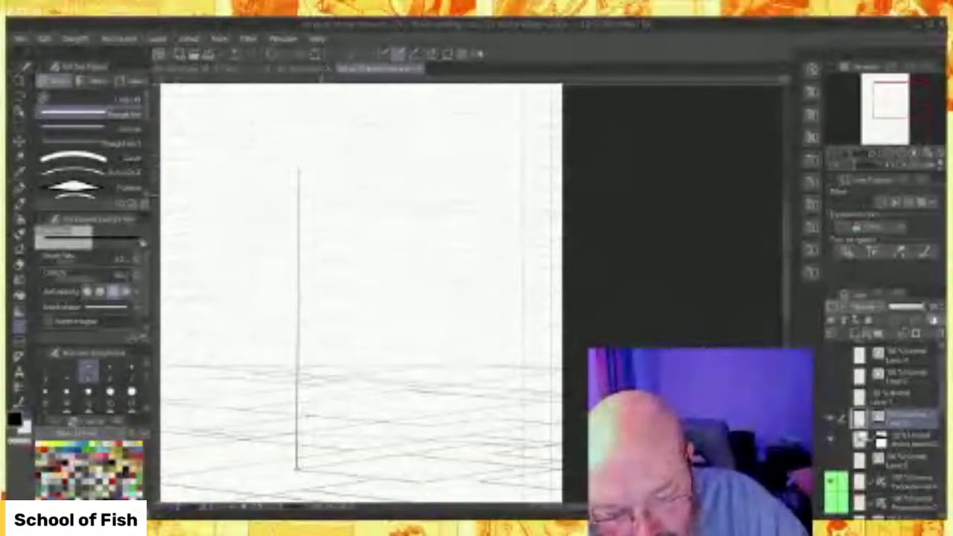
{"action": "left_click_drag", "start_coordinate": [403, 454], "coordinate": [403, 128]}
{"action": "left_click_drag", "start_coordinate": [422, 482], "coordinate": [422, 227]}
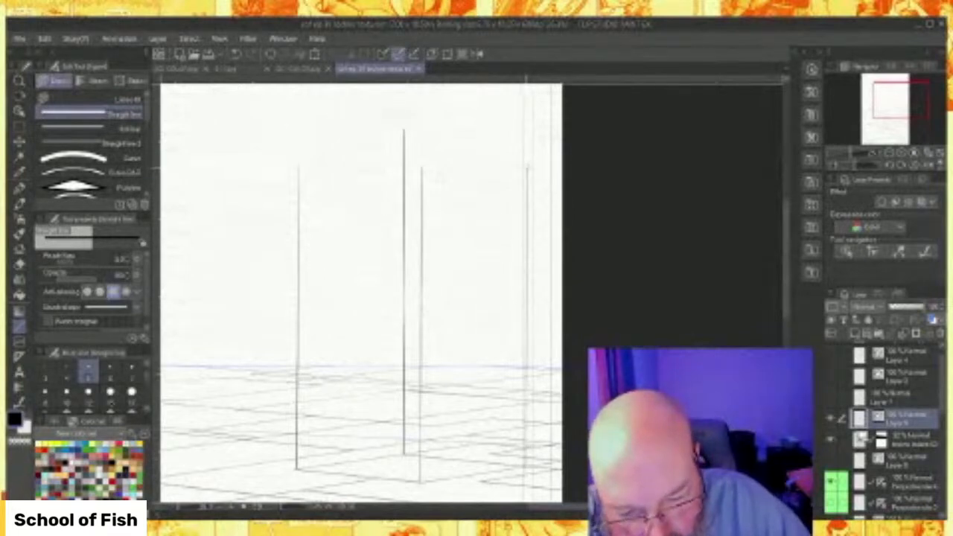
Draw the tall box's two receding top edges from the front corner vertical to the outer verticals.
{"action": "left_click_drag", "start_coordinate": [527, 168], "coordinate": [420, 156]}
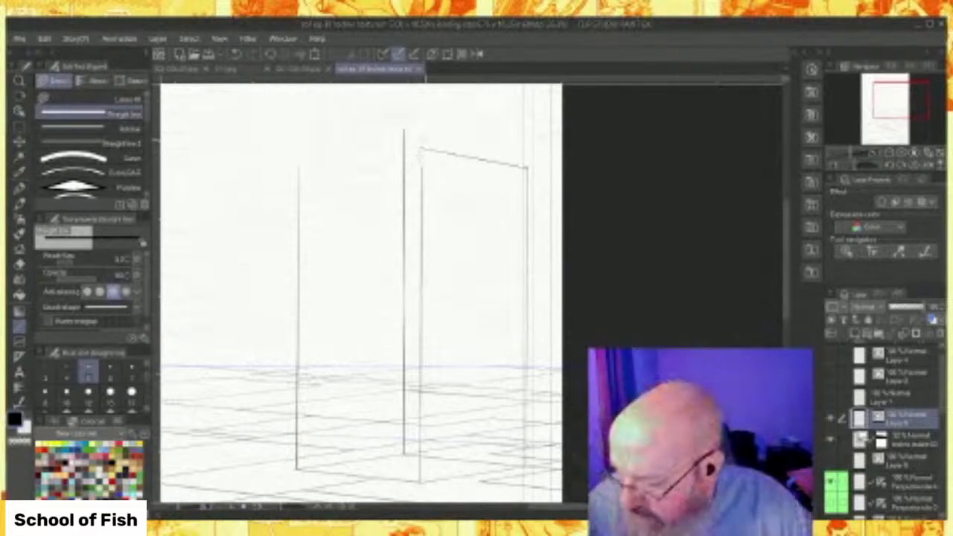
{"action": "key", "text": "ctrl+z"}
{"action": "left_click_drag", "start_coordinate": [420, 186], "coordinate": [526, 202]}
{"action": "left_click_drag", "start_coordinate": [420, 187], "coordinate": [299, 201]}
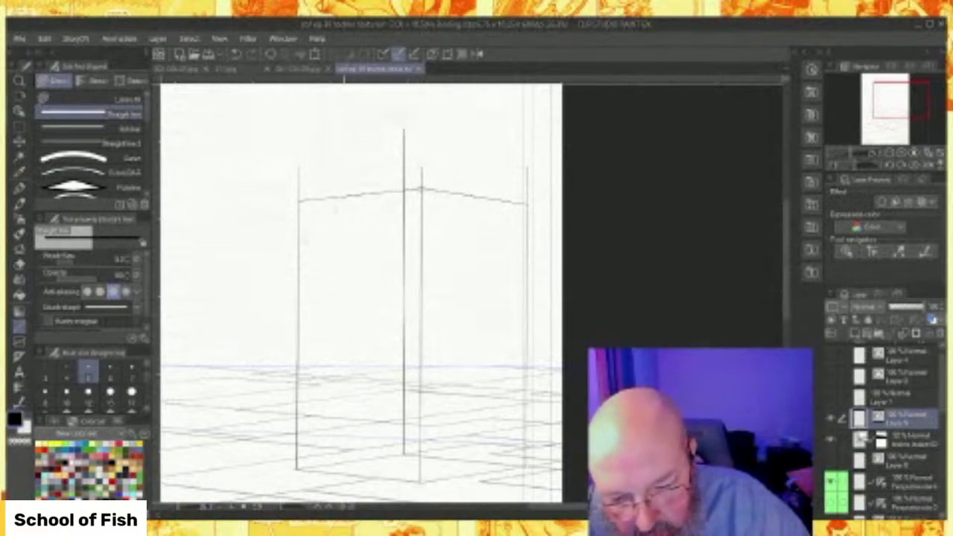
Delete the surplus vertical line inside the tall box and erase the line ends overshooting its top edges.
{"action": "left_click", "coordinate": [19, 110]}
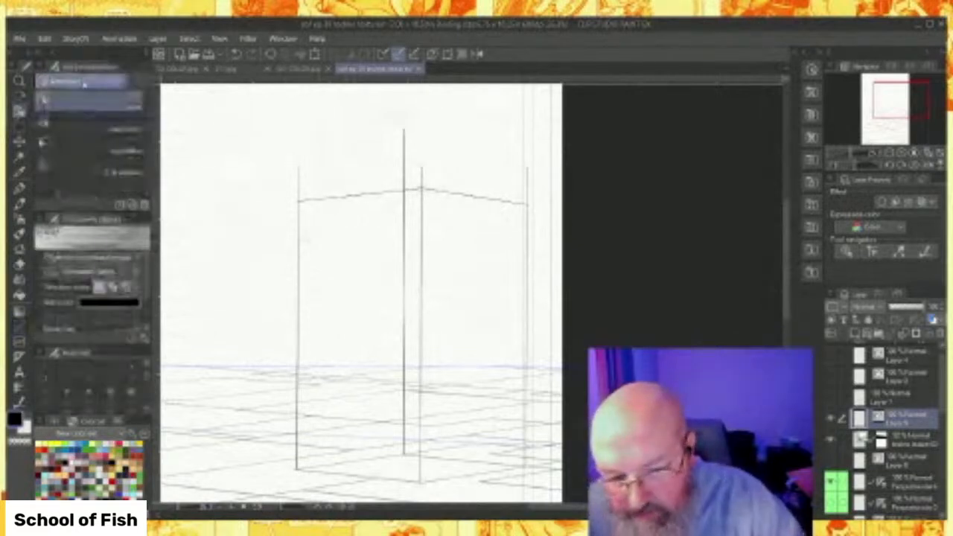
{"action": "left_click", "coordinate": [404, 151]}
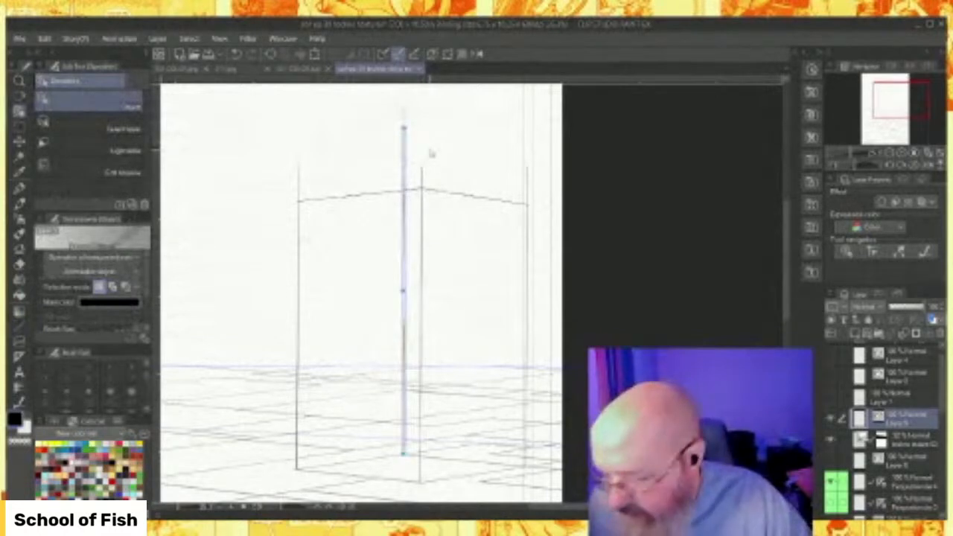
{"action": "key", "text": "Delete"}
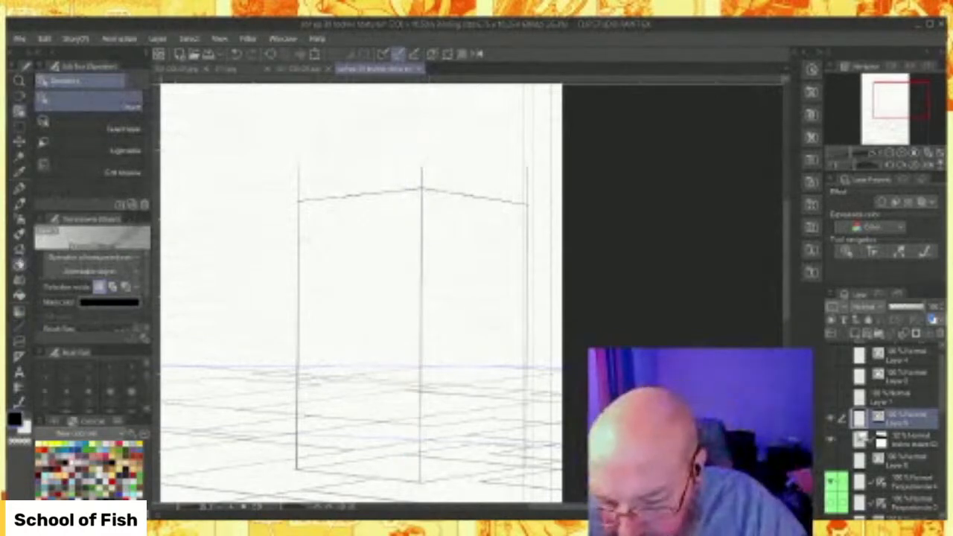
{"action": "left_click", "coordinate": [19, 265]}
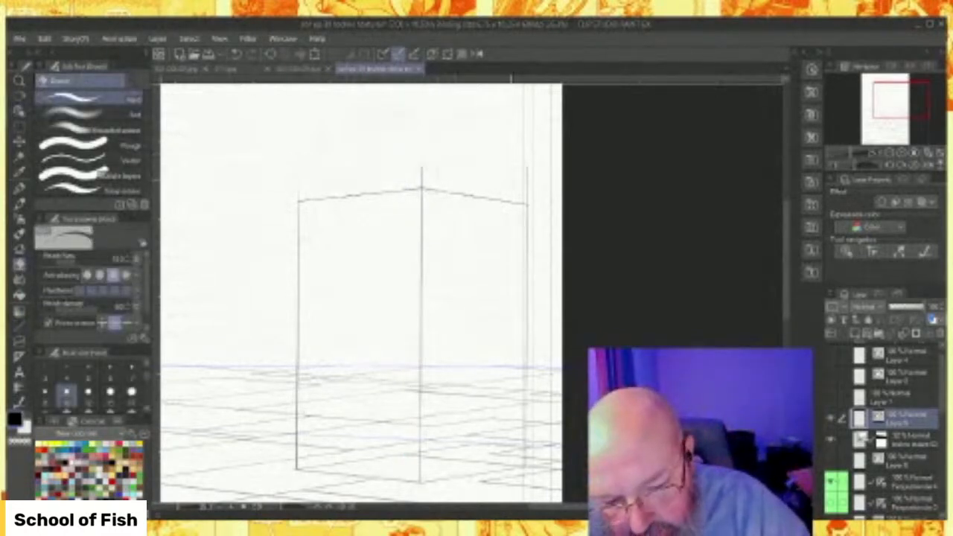
{"action": "left_click_drag", "start_coordinate": [408, 165], "coordinate": [435, 176]}
{"action": "left_click_drag", "start_coordinate": [521, 172], "coordinate": [544, 182]}
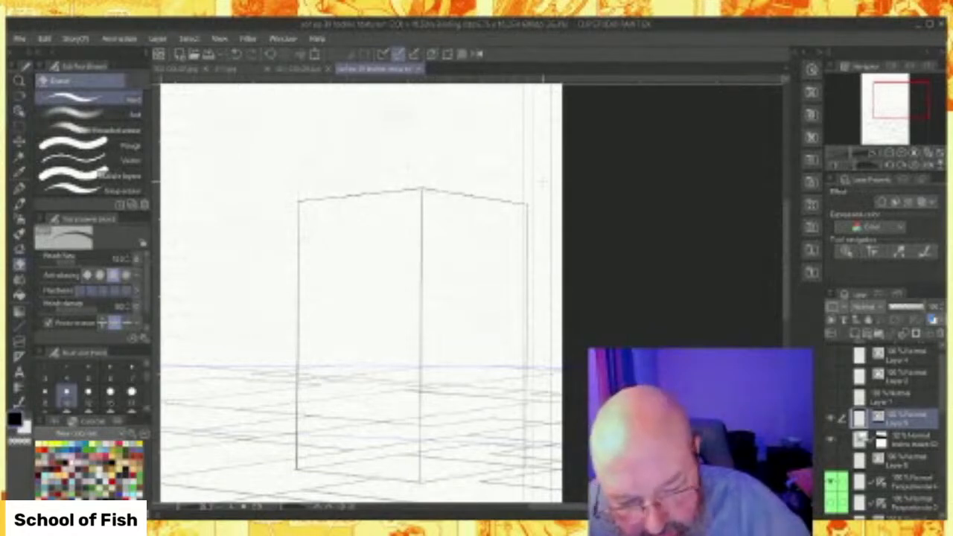
Draw short vertical lines up from the tile corners at the tall box's base for a low block.
{"action": "key", "text": "u"}
{"action": "scroll", "coordinate": [361, 291], "scroll_direction": "down", "scroll_amount": 5}
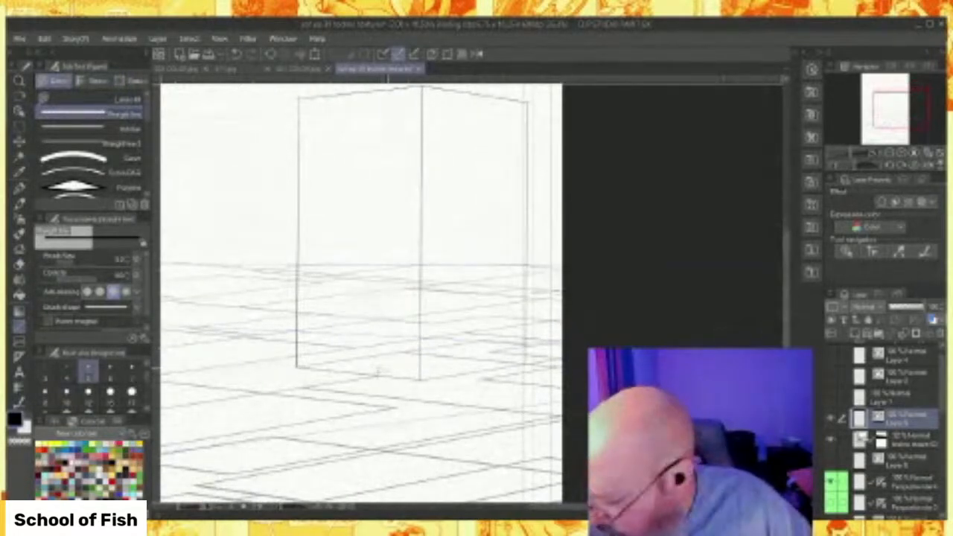
{"action": "left_click_drag", "start_coordinate": [377, 376], "coordinate": [377, 310]}
{"action": "left_click_drag", "start_coordinate": [301, 386], "coordinate": [302, 313]}
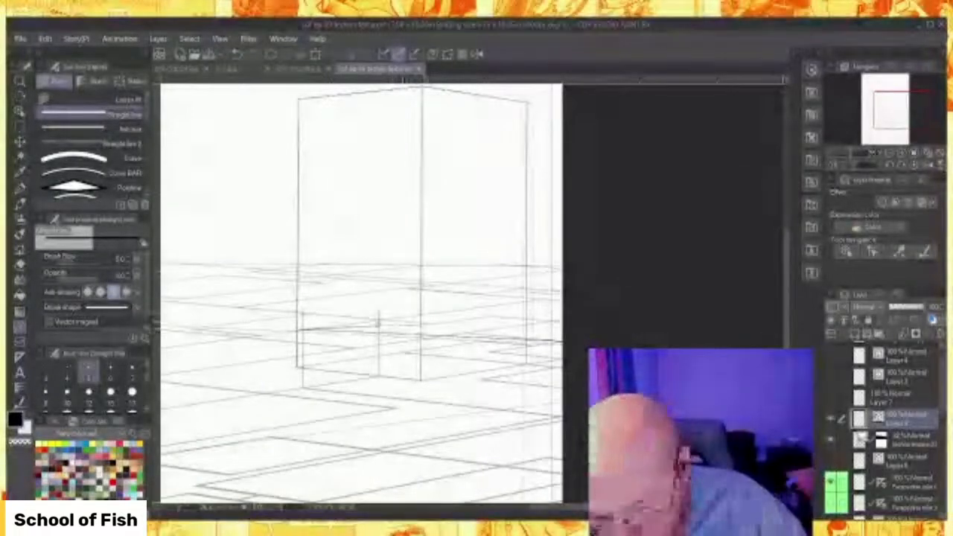
Draw the low block's top edges along the perspective, reaching across the tall box's verticals.
{"action": "scroll", "coordinate": [385, 329], "scroll_direction": "up", "scroll_amount": 3}
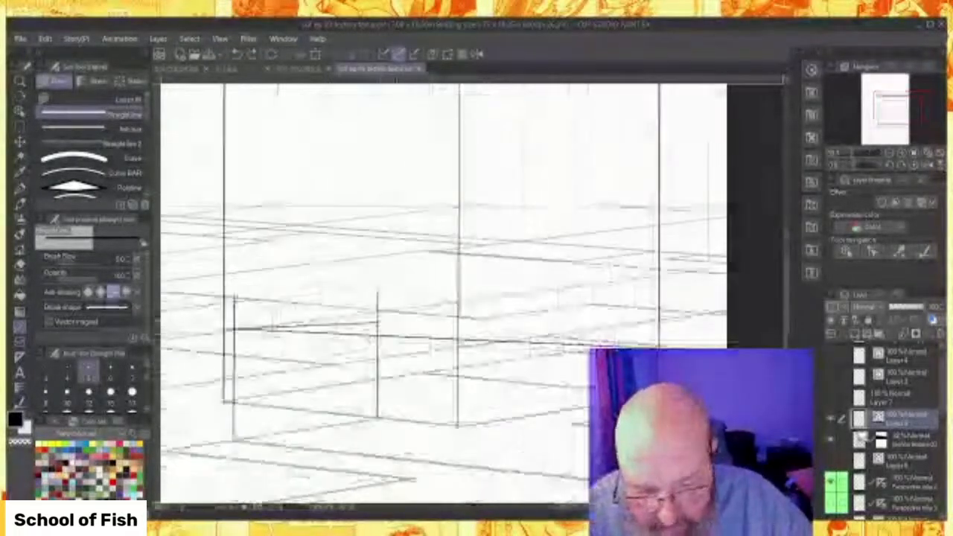
{"action": "left_click_drag", "start_coordinate": [372, 322], "coordinate": [745, 314]}
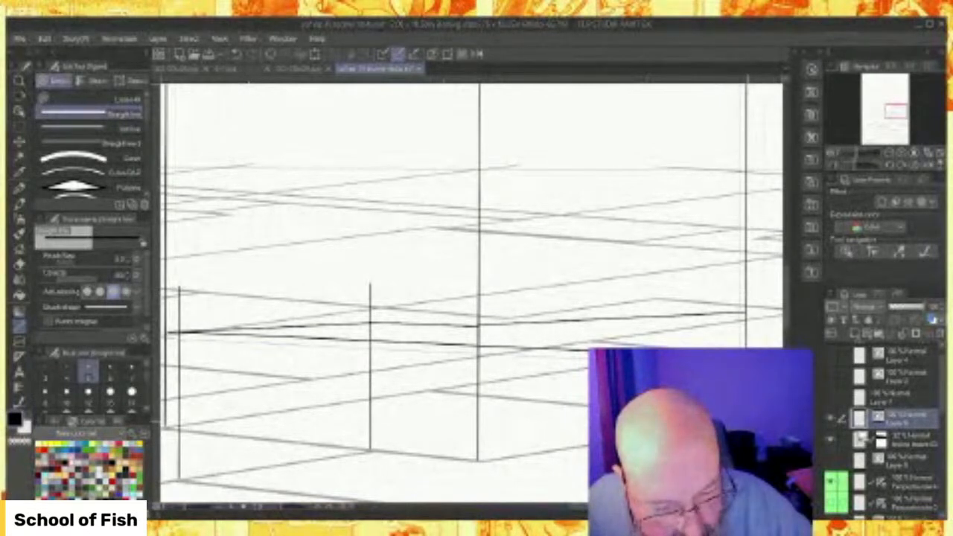
{"action": "left_click_drag", "start_coordinate": [745, 313], "coordinate": [702, 317]}
{"action": "scroll", "coordinate": [524, 362], "scroll_direction": "left", "scroll_amount": 10}
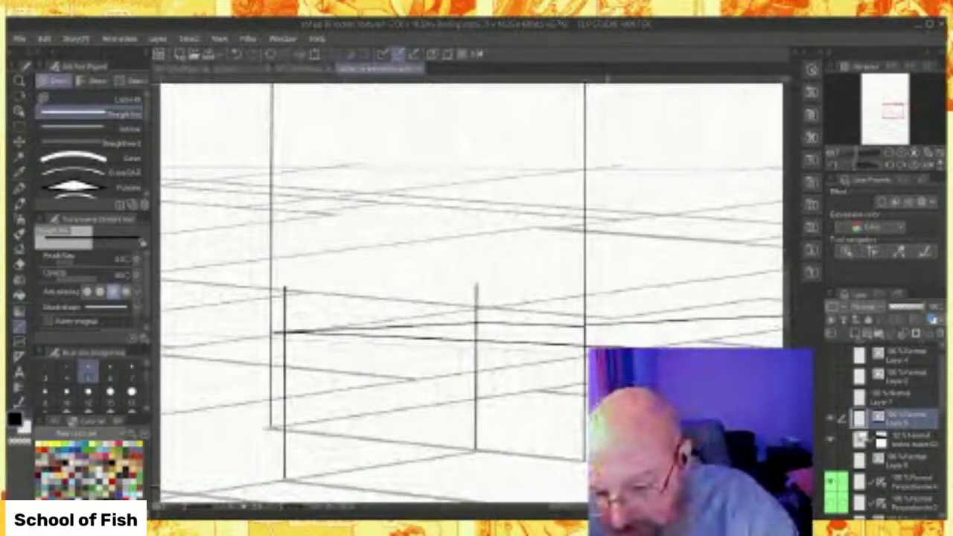
Erase the low block's overshooting line ends and the vertical lines hidden behind its faces.
{"action": "left_click", "coordinate": [19, 264]}
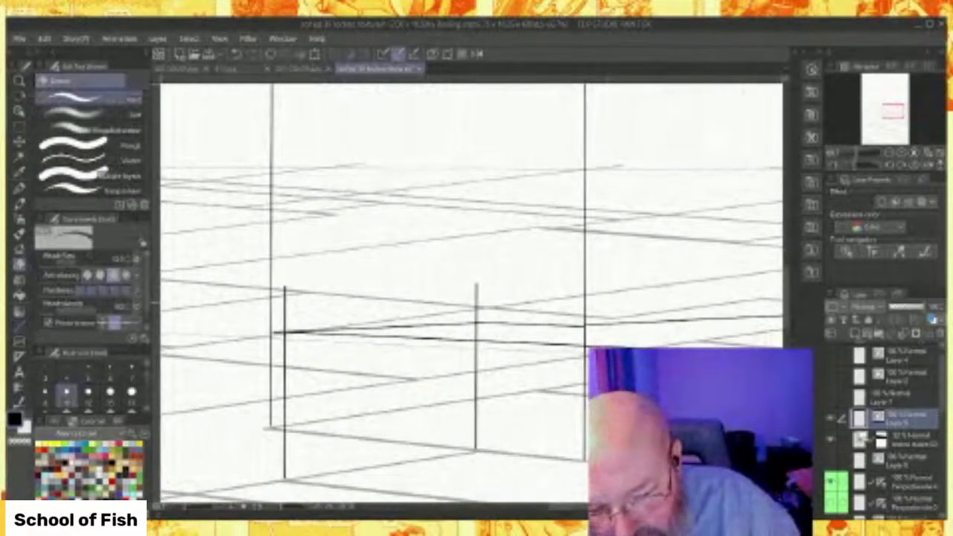
{"action": "mouse_move", "coordinate": [284, 313]}
{"action": "left_mouse_down"}
{"action": "mouse_move", "coordinate": [283, 304]}
{"action": "mouse_move", "coordinate": [289, 338]}
{"action": "left_mouse_up"}
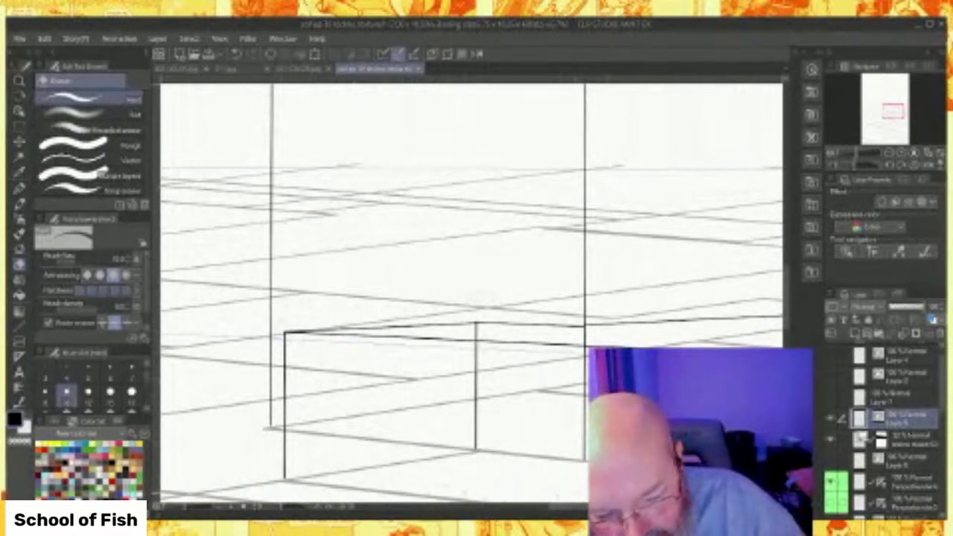
{"action": "left_click_drag", "start_coordinate": [472, 331], "coordinate": [484, 336]}
{"action": "left_click_drag", "start_coordinate": [470, 373], "coordinate": [487, 377]}
{"action": "mouse_move", "coordinate": [580, 337]}
{"action": "left_mouse_down"}
{"action": "mouse_move", "coordinate": [606, 350]}
{"action": "mouse_move", "coordinate": [298, 335]}
{"action": "left_mouse_up"}
{"action": "left_click_drag", "start_coordinate": [548, 335], "coordinate": [560, 337]}
{"action": "left_click_drag", "start_coordinate": [547, 379], "coordinate": [563, 381]}
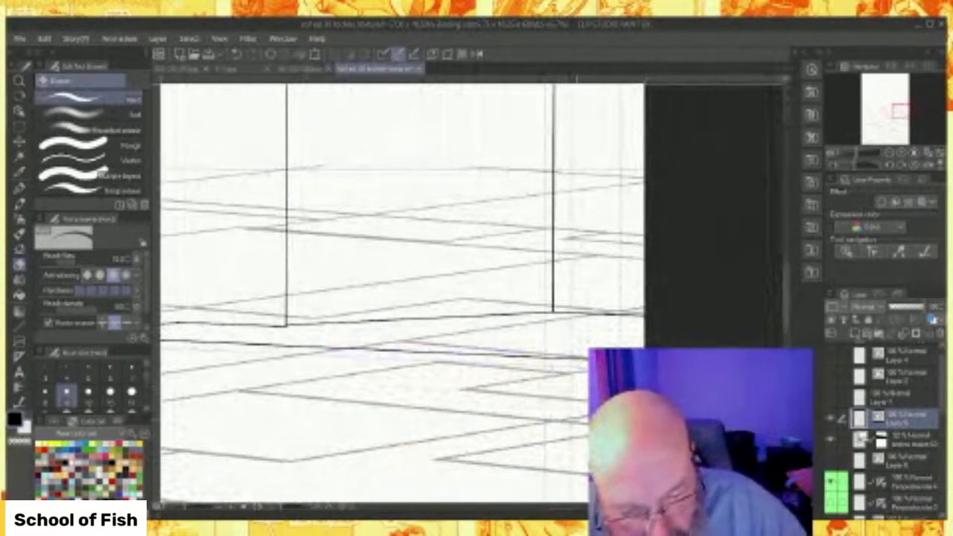
Try to draw the low block's bottom edge as a straight line along the floor tile line.
{"action": "scroll", "coordinate": [537, 475], "scroll_direction": "down", "scroll_amount": 2}
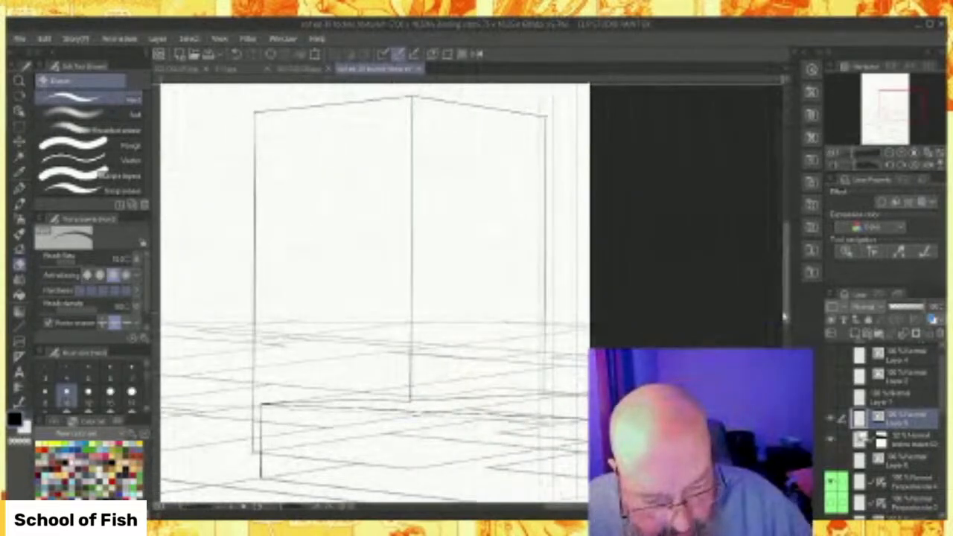
{"action": "left_click_drag", "start_coordinate": [785, 313], "coordinate": [786, 338]}
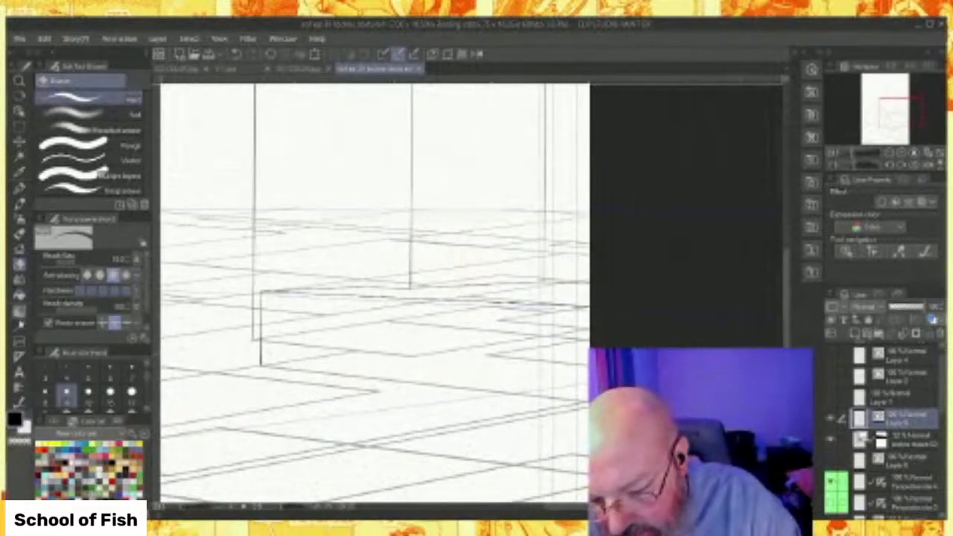
{"action": "left_click", "coordinate": [20, 326]}
{"action": "left_click_drag", "start_coordinate": [261, 366], "coordinate": [555, 436]}
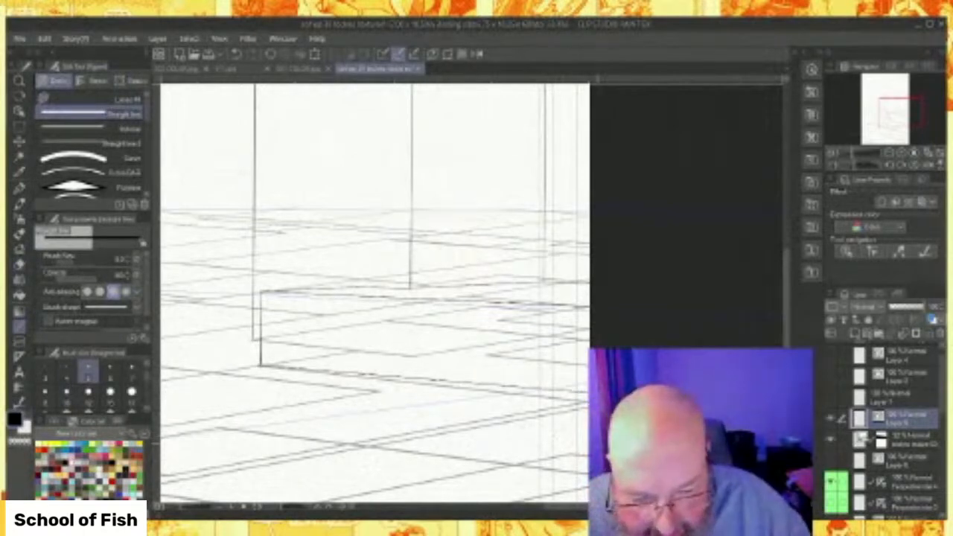
{"action": "left_click_drag", "start_coordinate": [575, 393], "coordinate": [264, 368]}
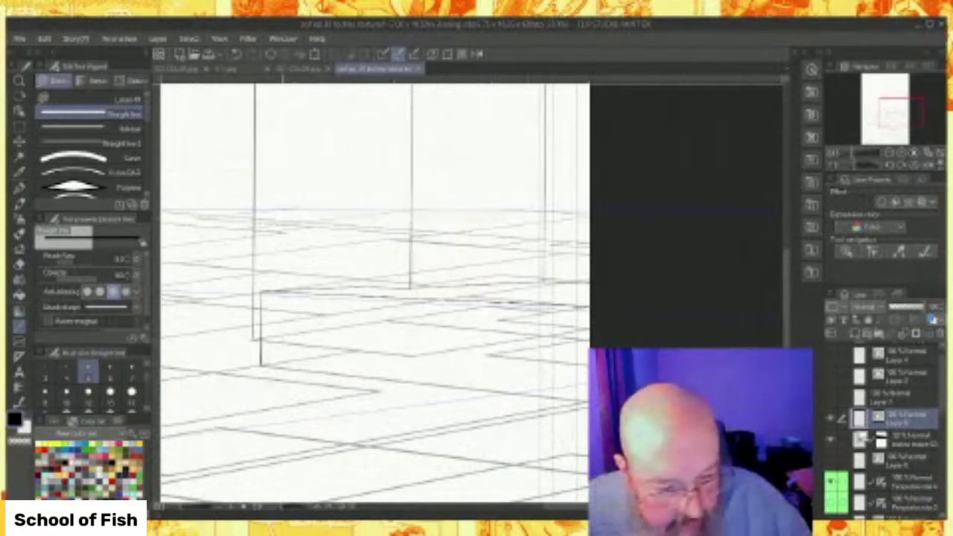
Hide the floor tiles behind the tall box and low block by lasso-filling on the tile texture's layer mask.
{"action": "left_click", "coordinate": [883, 443]}
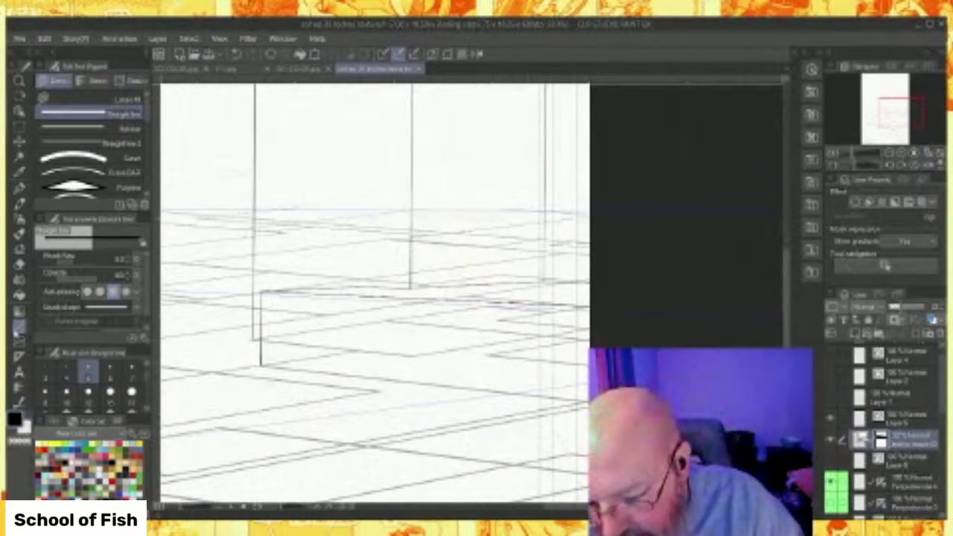
{"action": "left_click", "coordinate": [62, 100]}
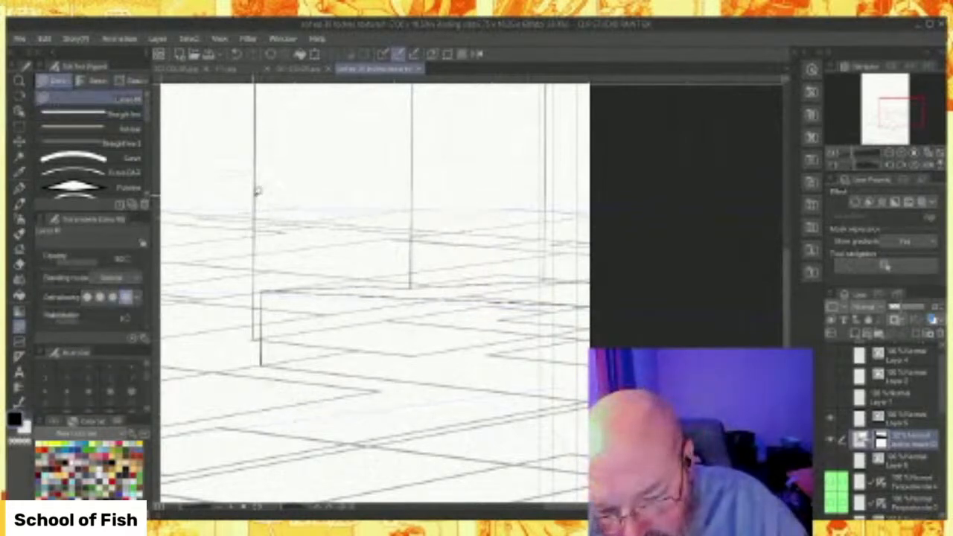
{"action": "mouse_move", "coordinate": [257, 190]}
{"action": "left_mouse_down"}
{"action": "mouse_move", "coordinate": [313, 245]}
{"action": "mouse_move", "coordinate": [320, 281]}
{"action": "left_mouse_up"}
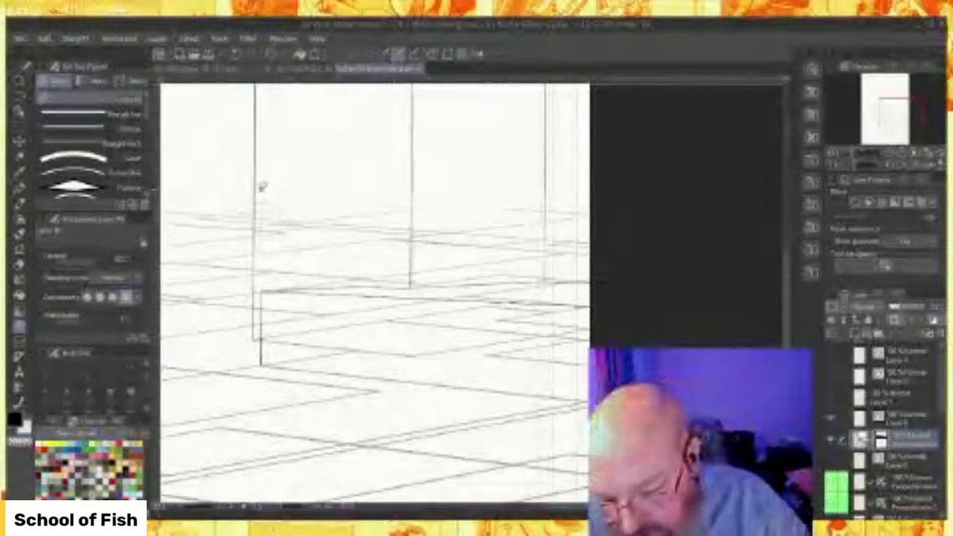
{"action": "mouse_move", "coordinate": [257, 176]}
{"action": "left_mouse_down"}
{"action": "mouse_move", "coordinate": [306, 216]}
{"action": "mouse_move", "coordinate": [324, 320]}
{"action": "mouse_move", "coordinate": [259, 335]}
{"action": "left_mouse_up"}
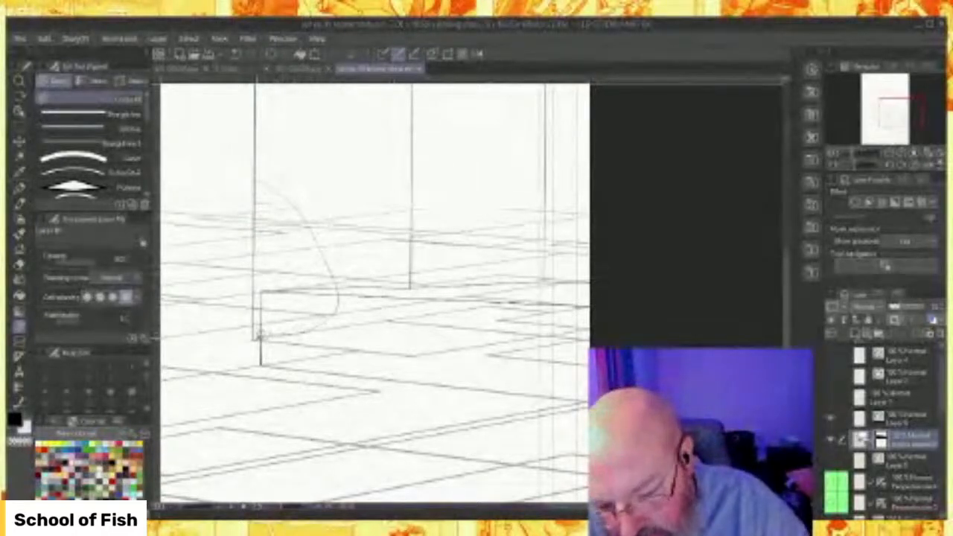
{"action": "key", "text": "ctrl+z"}
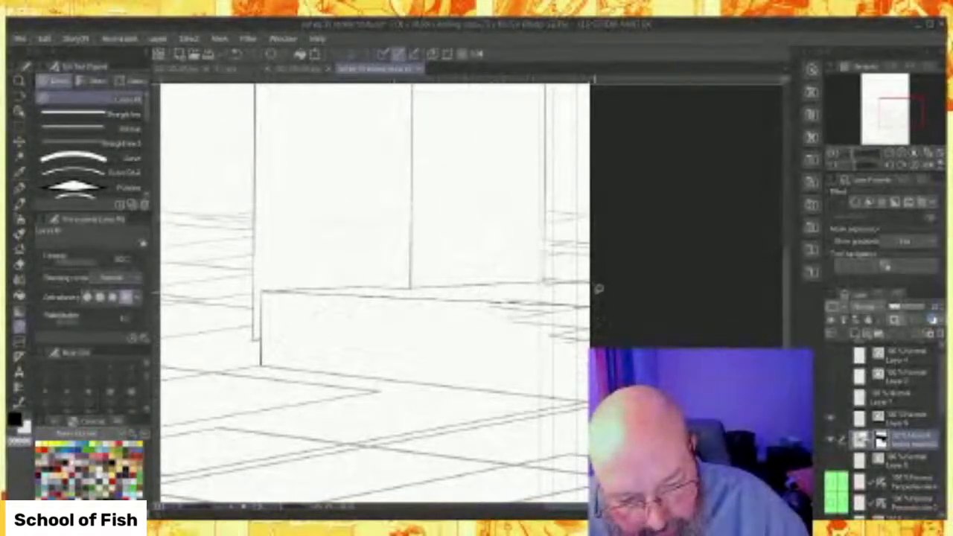
{"action": "mouse_move", "coordinate": [598, 289]}
{"action": "left_mouse_down"}
{"action": "mouse_move", "coordinate": [474, 319]}
{"action": "mouse_move", "coordinate": [618, 325]}
{"action": "left_mouse_up"}
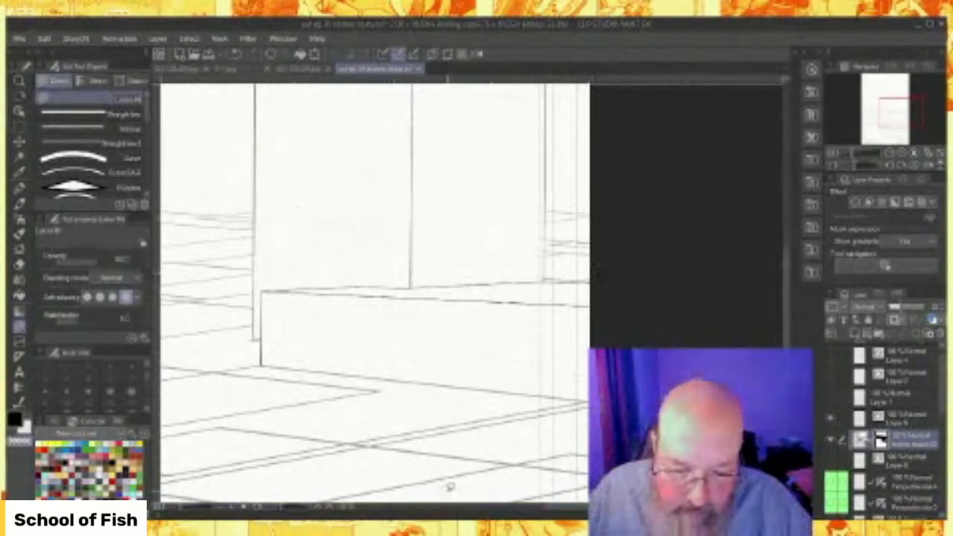
On the vector line layer, turn on the perspective ruler and draw a vertical with a receding top edge at the page's left side.
{"action": "scroll", "coordinate": [451, 485], "scroll_direction": "down", "scroll_amount": 6}
{"action": "scroll", "coordinate": [451, 475], "scroll_direction": "up", "scroll_amount": 5}
{"action": "left_click_drag", "start_coordinate": [583, 507], "coordinate": [532, 507]}
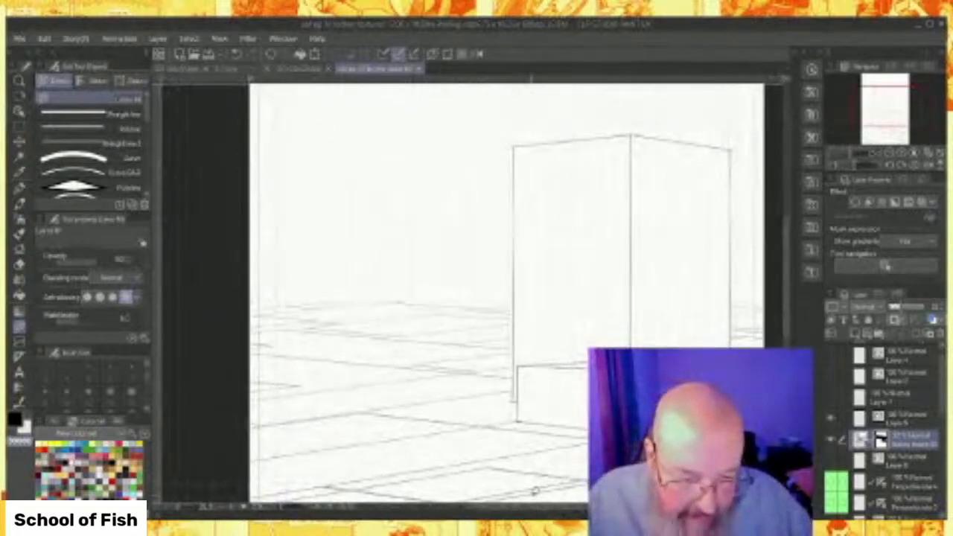
{"action": "left_click_drag", "start_coordinate": [785, 246], "coordinate": [788, 274]}
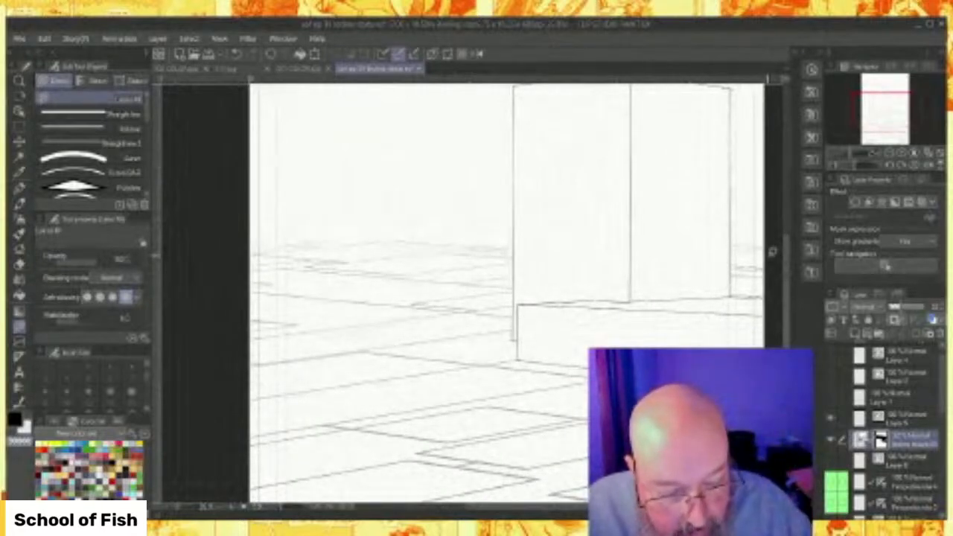
{"action": "left_click", "coordinate": [895, 420]}
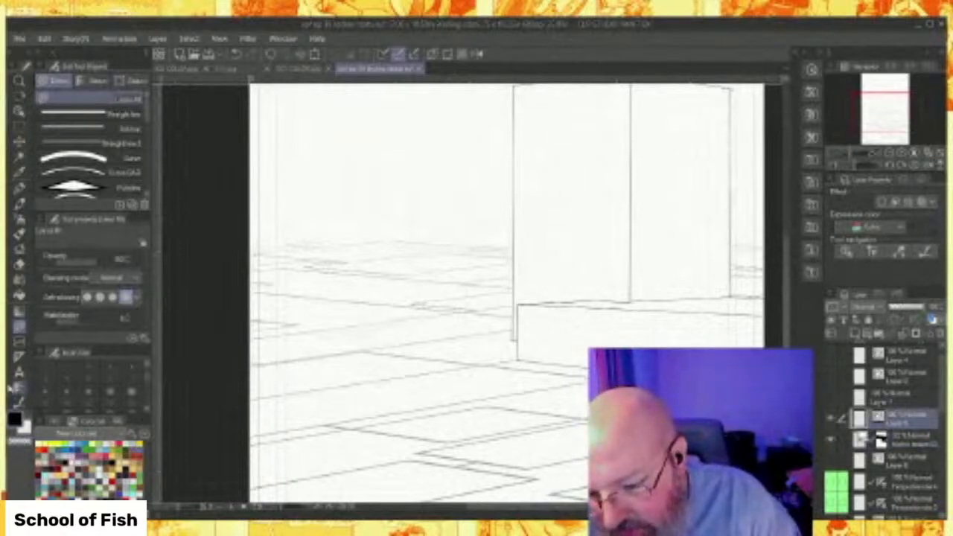
{"action": "left_click", "coordinate": [83, 113]}
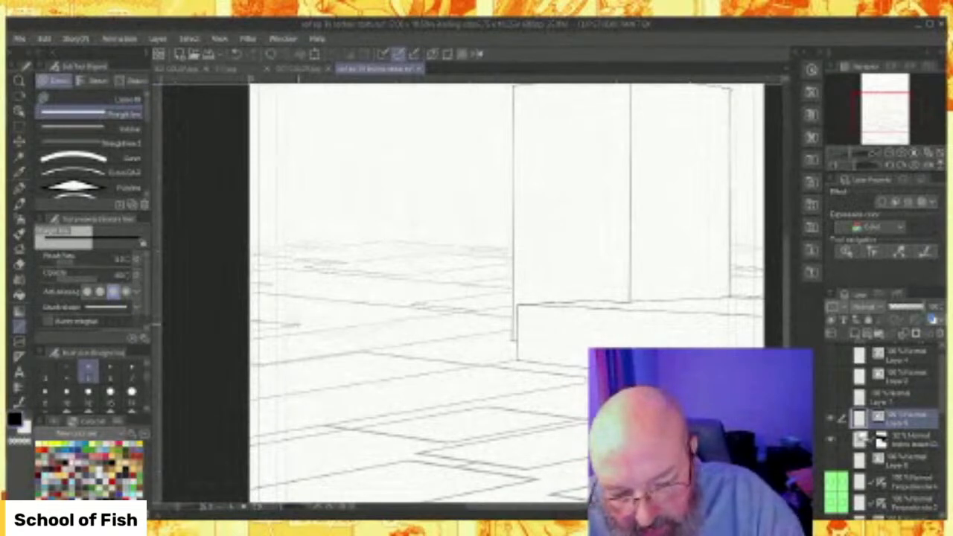
{"action": "mouse_move", "coordinate": [299, 324]}
{"action": "left_mouse_down"}
{"action": "mouse_move", "coordinate": [305, 139]}
{"action": "mouse_move", "coordinate": [292, 116]}
{"action": "left_mouse_up"}
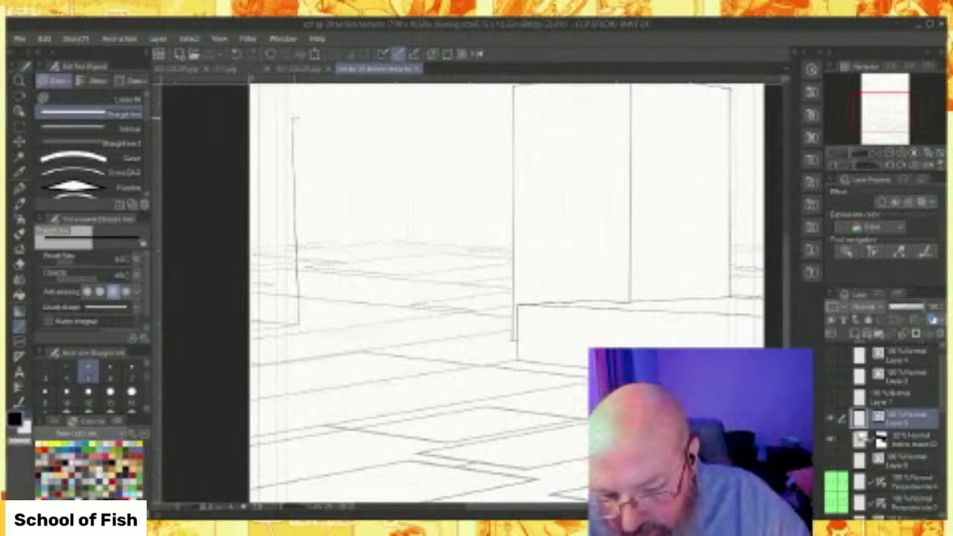
{"action": "left_click", "coordinate": [235, 53]}
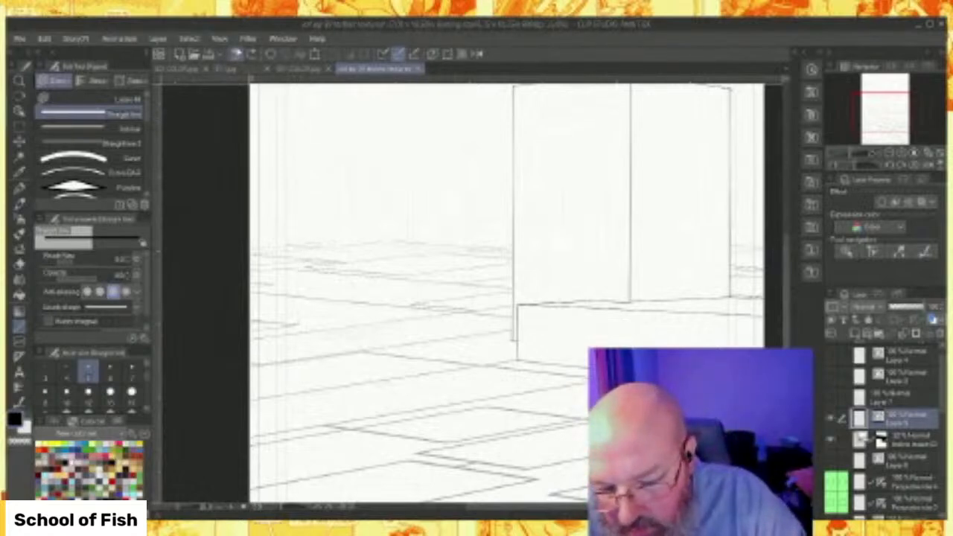
{"action": "left_click", "coordinate": [831, 482]}
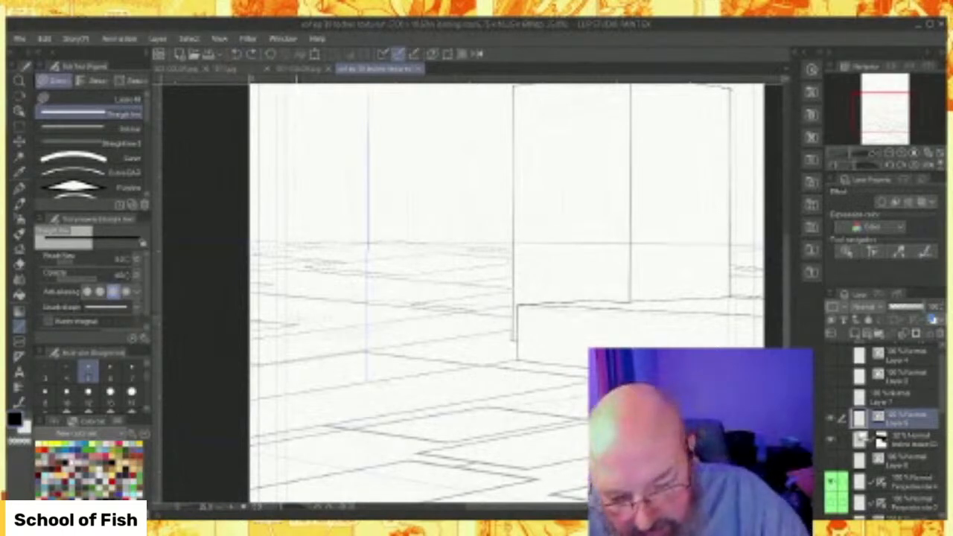
{"action": "mouse_move", "coordinate": [297, 324]}
{"action": "left_mouse_down"}
{"action": "mouse_move", "coordinate": [296, 102]}
{"action": "mouse_move", "coordinate": [253, 105]}
{"action": "left_mouse_up"}
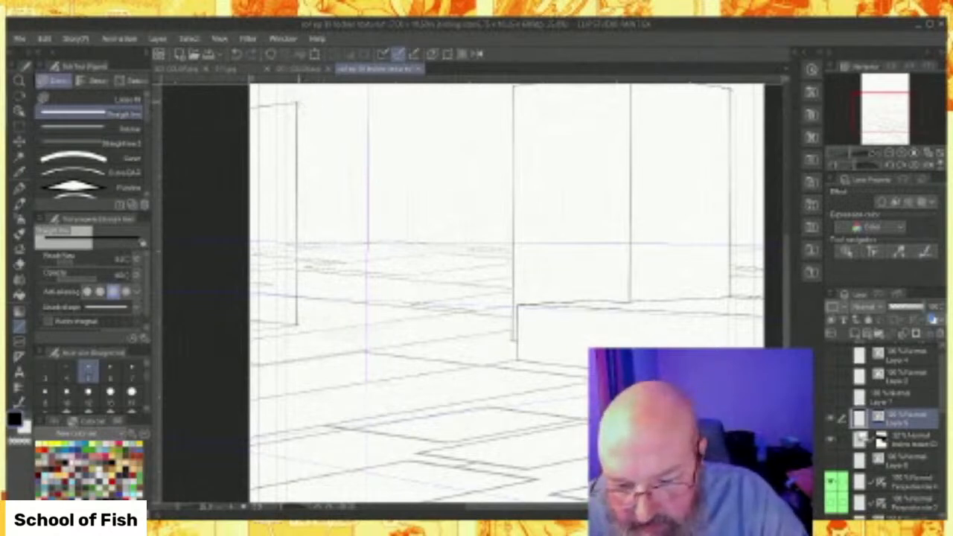
Redraw the receding top edge of the structure at the page's edge and add a long vertical between it and the tall box.
{"action": "left_click", "coordinate": [236, 54]}
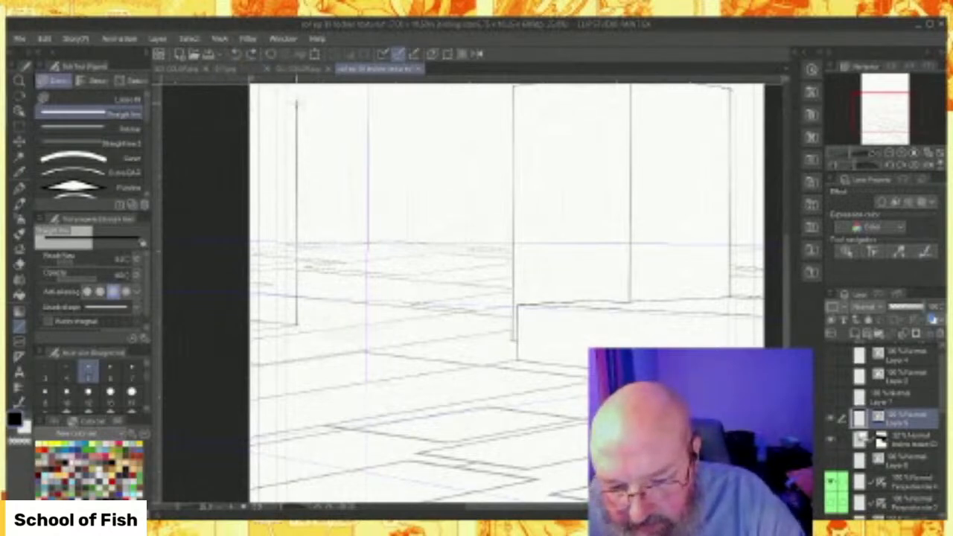
{"action": "scroll", "coordinate": [293, 105], "scroll_direction": "up", "scroll_amount": 3}
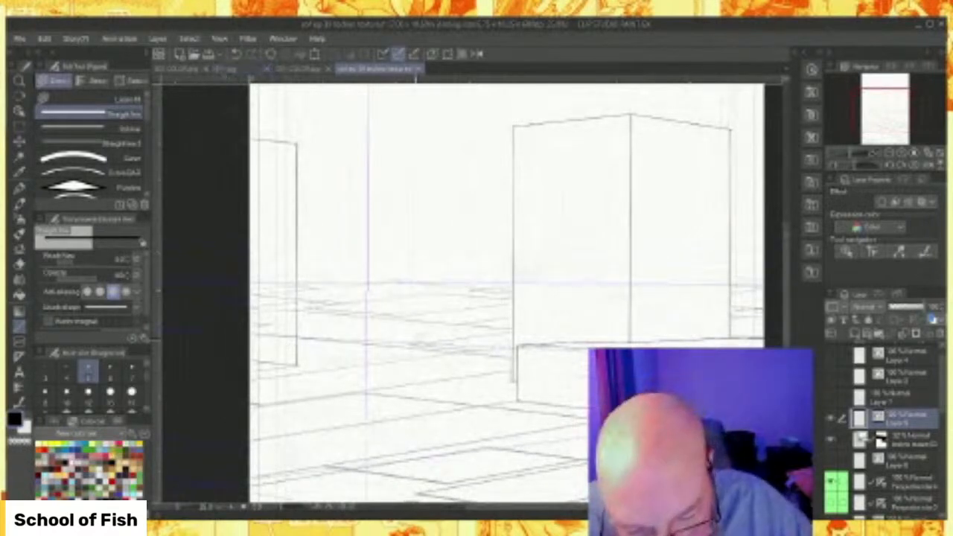
{"action": "left_click_drag", "start_coordinate": [411, 349], "coordinate": [413, 83]}
{"action": "scroll", "coordinate": [417, 82], "scroll_direction": "up", "scroll_amount": 3}
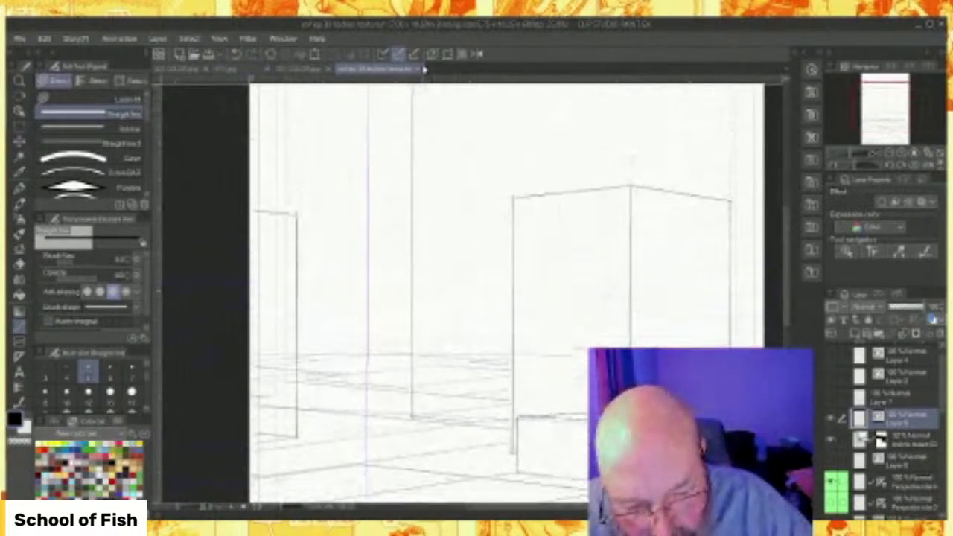
{"action": "left_click_drag", "start_coordinate": [787, 266], "coordinate": [787, 247]}
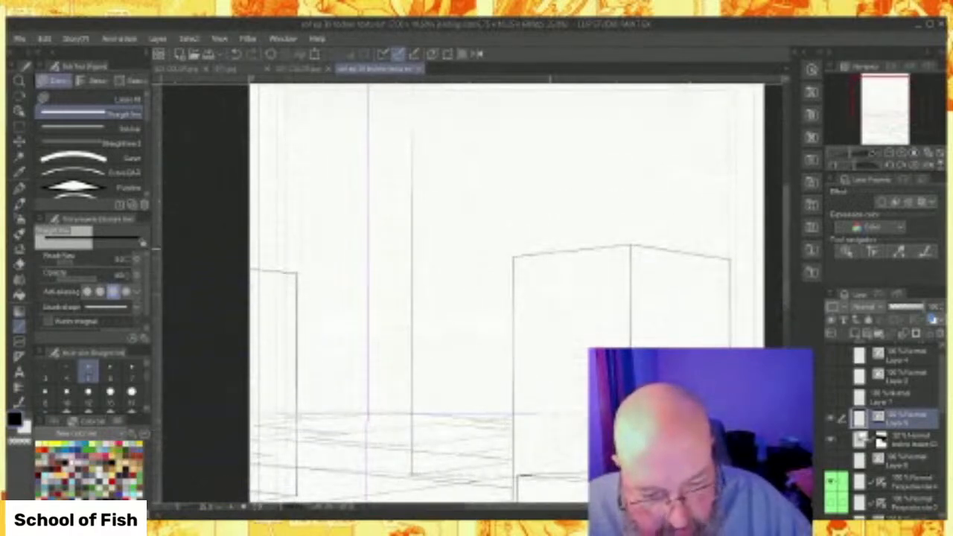
Draw the rear tower's corner vertical, two receding top edges and far vertical, redoing the far vertical closer to the corner.
{"action": "left_click_drag", "start_coordinate": [552, 255], "coordinate": [553, 111]}
{"action": "mouse_move", "coordinate": [446, 143]}
{"action": "left_mouse_down"}
{"action": "mouse_move", "coordinate": [392, 153]}
{"action": "mouse_move", "coordinate": [570, 117]}
{"action": "mouse_move", "coordinate": [624, 141]}
{"action": "mouse_move", "coordinate": [626, 244]}
{"action": "left_mouse_up"}
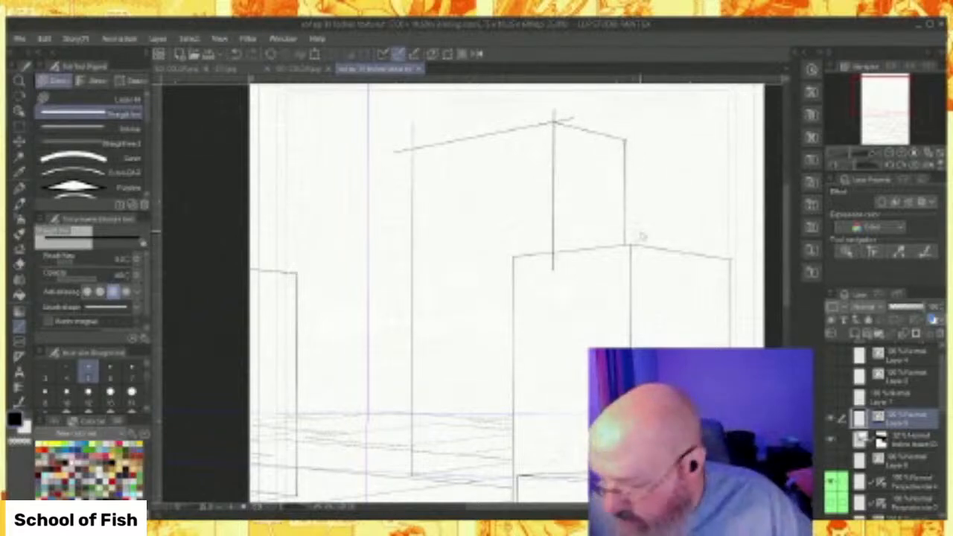
{"action": "key", "text": "ctrl+z"}
{"action": "left_click_drag", "start_coordinate": [607, 124], "coordinate": [607, 270]}
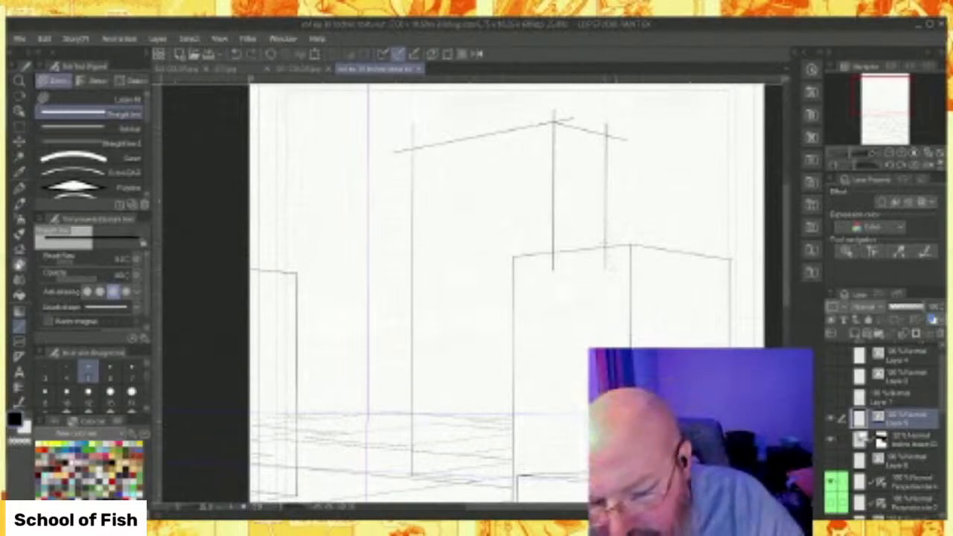
Erase the rear tower's overshooting corner ends and the parts of its verticals that cross the front box.
{"action": "key", "text": "e"}
{"action": "left_click_drag", "start_coordinate": [619, 132], "coordinate": [632, 149]}
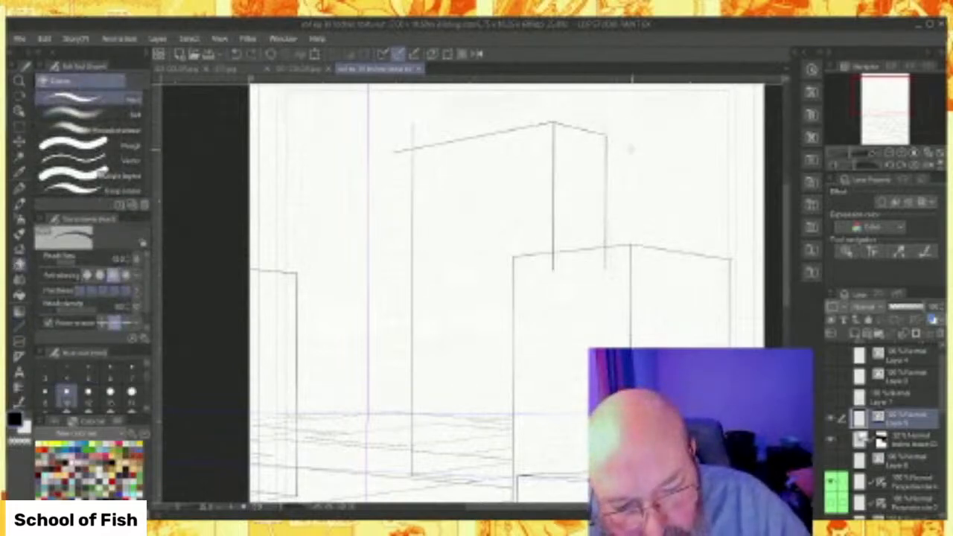
{"action": "left_click_drag", "start_coordinate": [553, 262], "coordinate": [605, 261]}
{"action": "left_click_drag", "start_coordinate": [413, 125], "coordinate": [400, 157]}
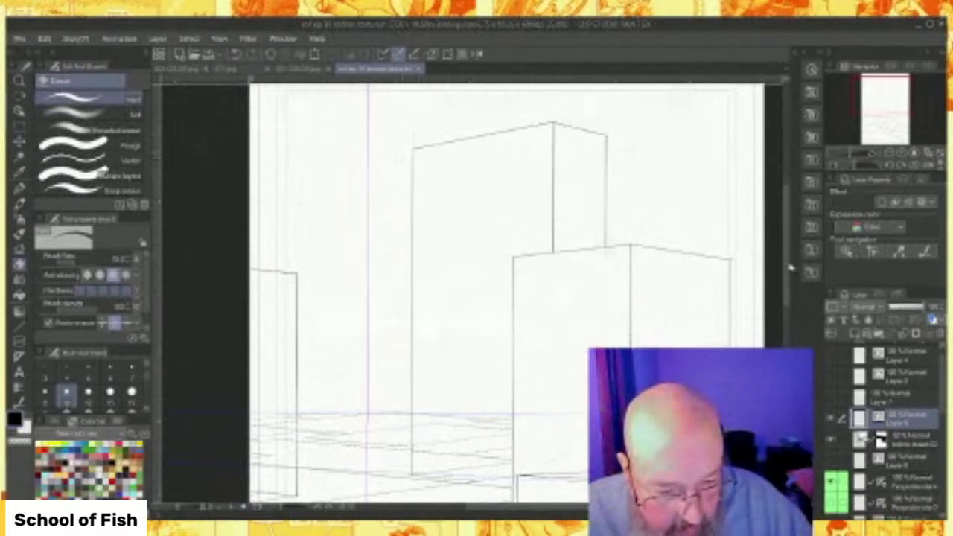
Draw a low foreground platform with a short corner vertical and receding top edges, and erase the extra short vertical at its back corner.
{"action": "scroll", "coordinate": [792, 268], "scroll_direction": "down", "scroll_amount": 5}
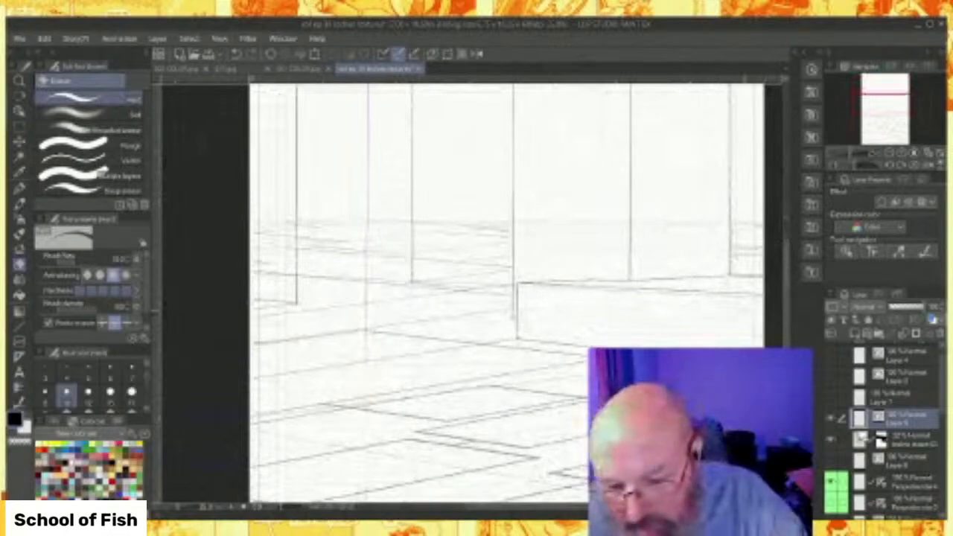
{"action": "left_click", "coordinate": [20, 325]}
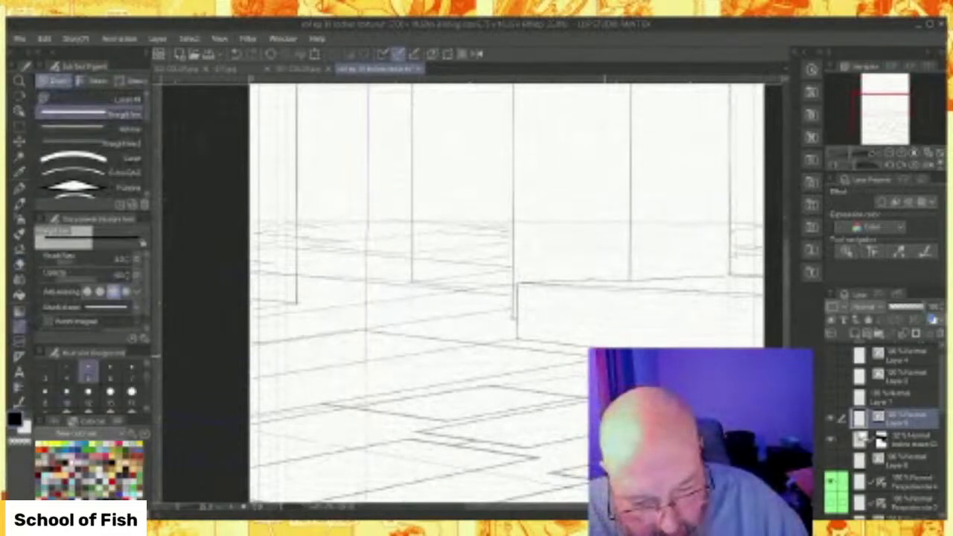
{"action": "left_click_drag", "start_coordinate": [606, 325], "coordinate": [254, 353]}
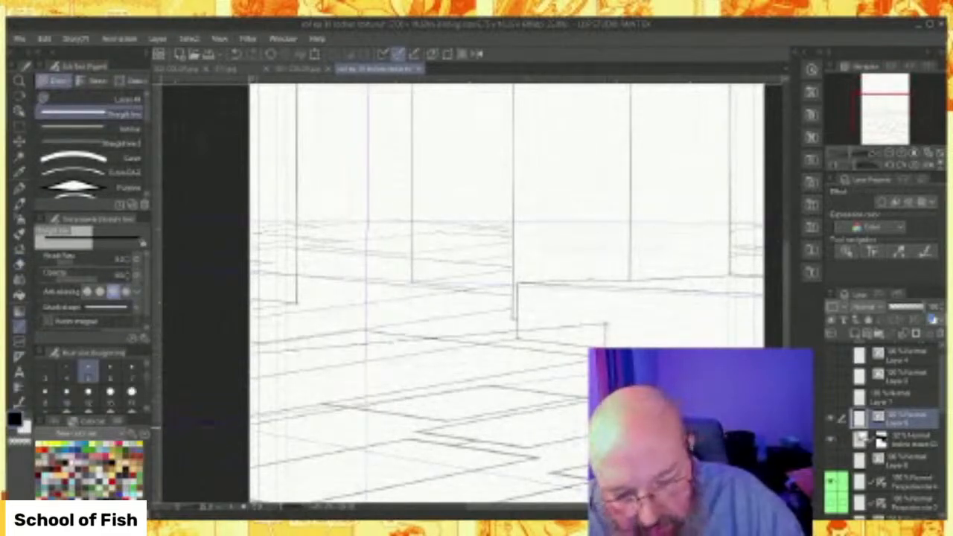
{"action": "mouse_move", "coordinate": [606, 323]}
{"action": "left_mouse_down"}
{"action": "mouse_move", "coordinate": [353, 304]}
{"action": "mouse_move", "coordinate": [362, 306]}
{"action": "mouse_move", "coordinate": [252, 313]}
{"action": "left_mouse_up"}
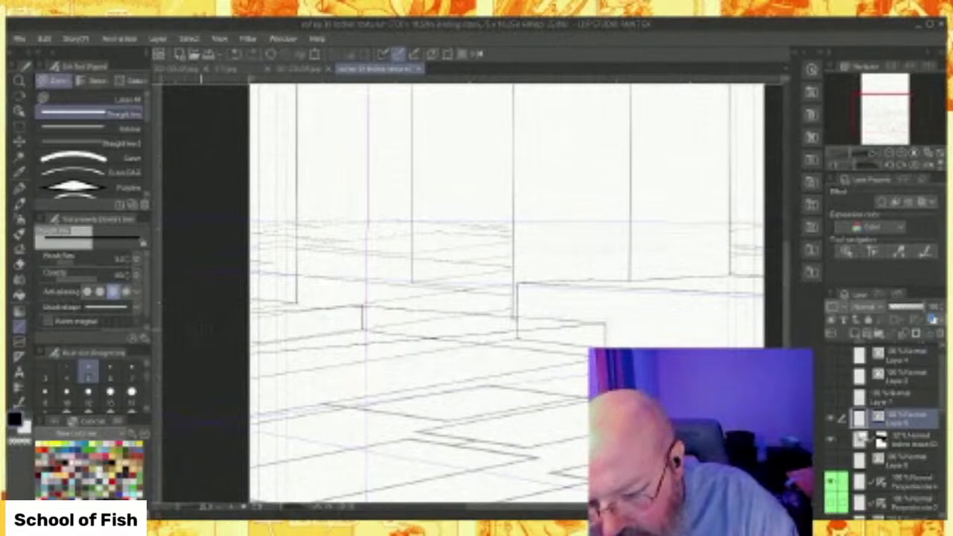
{"action": "left_click", "coordinate": [19, 265]}
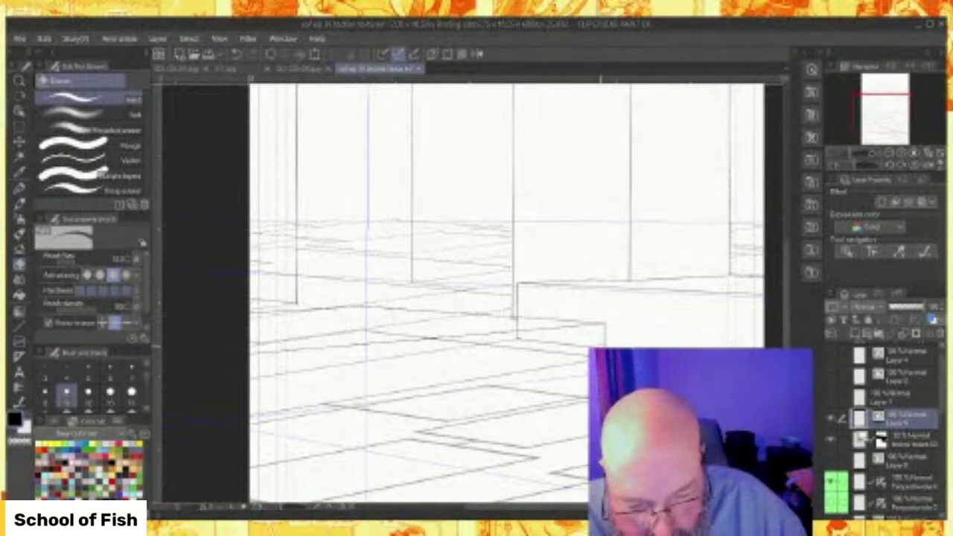
Hide the perspective guides and mask out the floor tiles inside the low foreground platform by lasso-filling on the tile texture layer.
{"action": "left_click", "coordinate": [20, 325]}
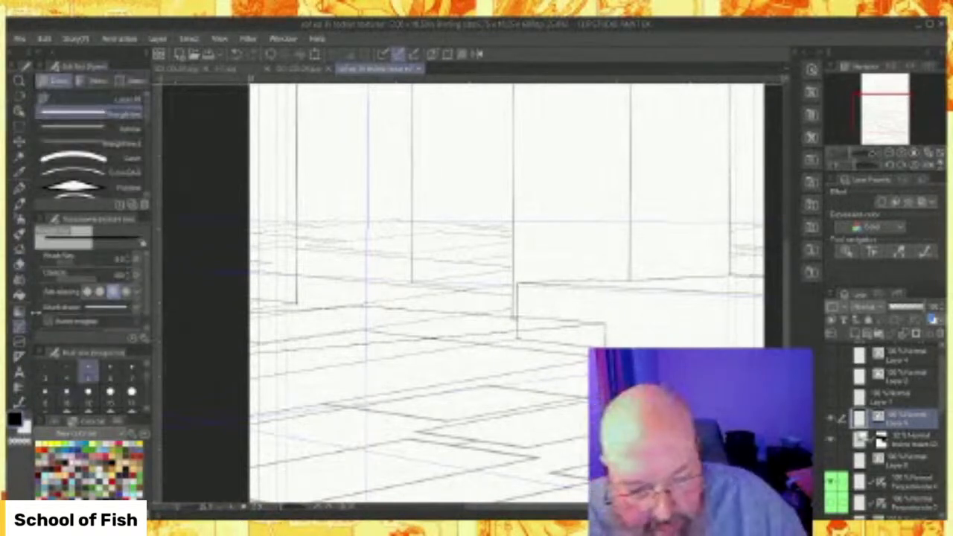
{"action": "left_click", "coordinate": [893, 442]}
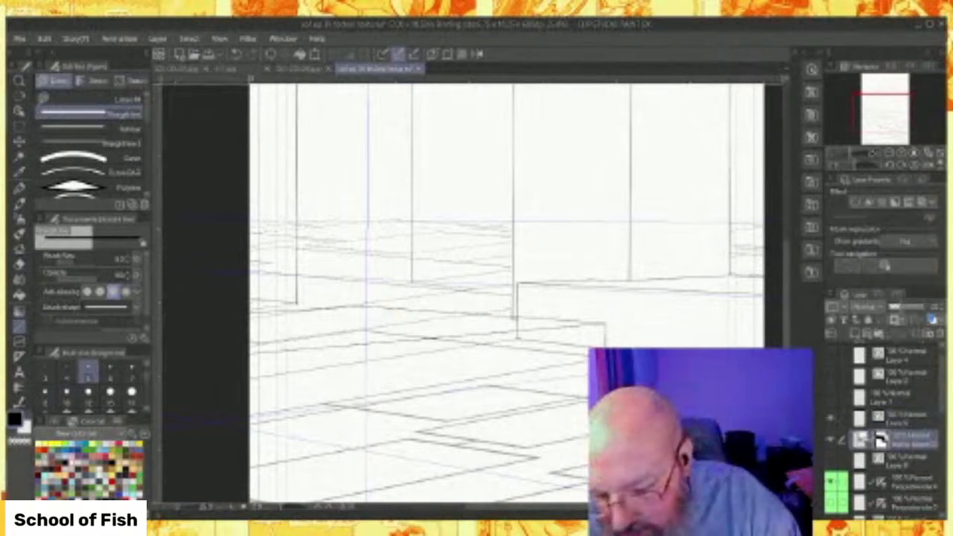
{"action": "left_click", "coordinate": [831, 482]}
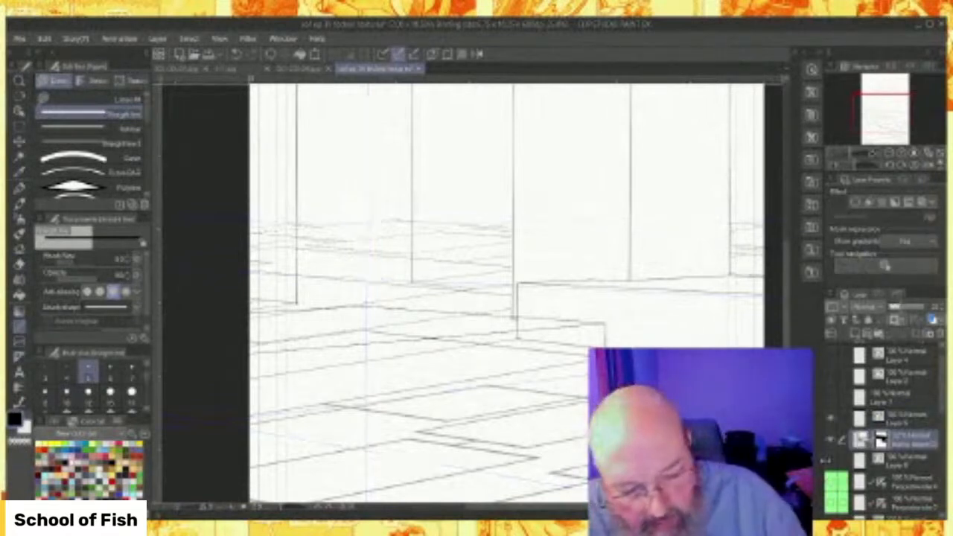
{"action": "left_click", "coordinate": [57, 99]}
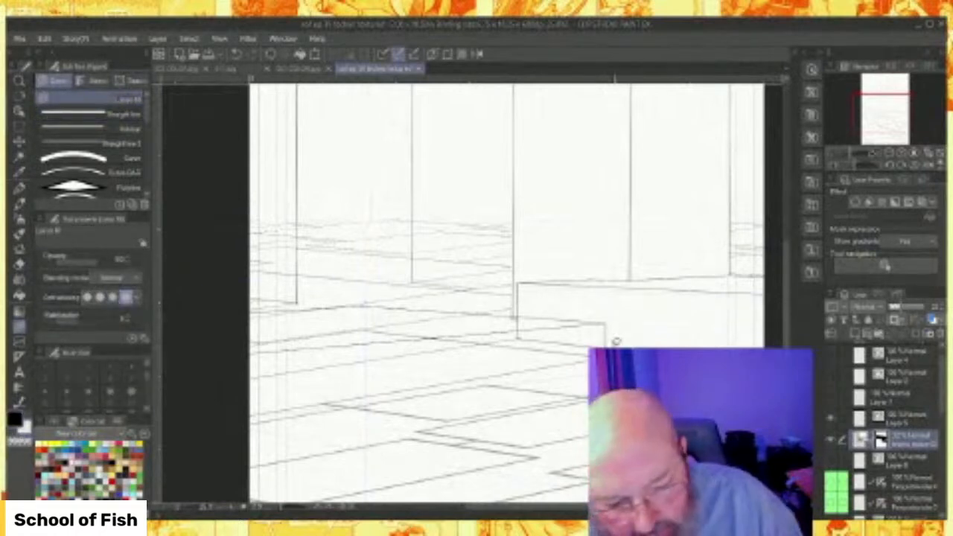
{"action": "left_click_drag", "start_coordinate": [606, 321], "coordinate": [606, 347]}
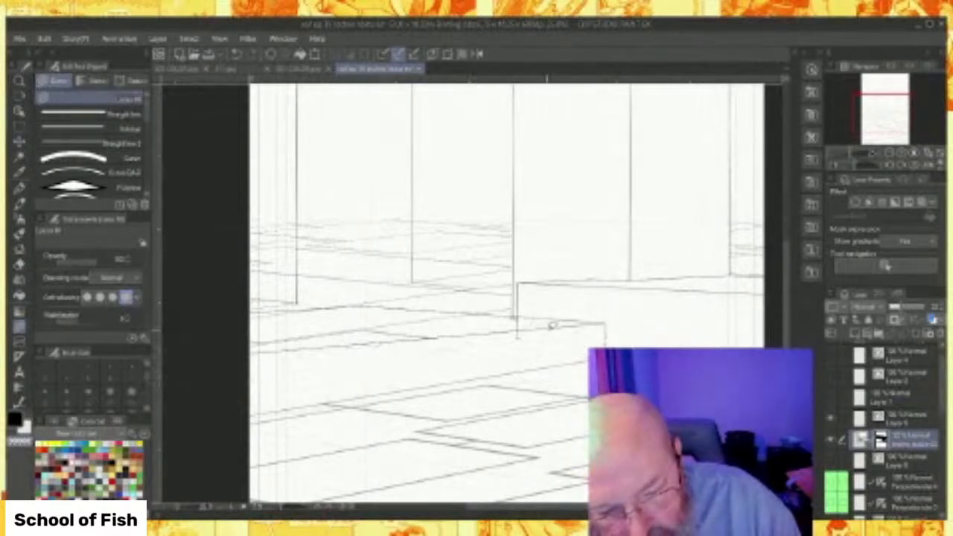
{"action": "mouse_move", "coordinate": [364, 304]}
{"action": "left_mouse_down"}
{"action": "mouse_move", "coordinate": [370, 327]}
{"action": "mouse_move", "coordinate": [499, 363]}
{"action": "left_mouse_up"}
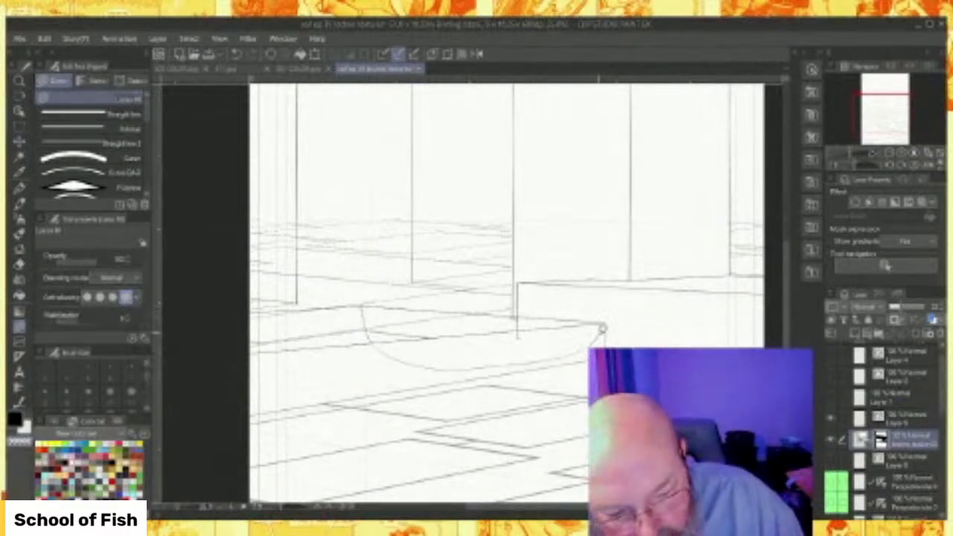
{"action": "key", "text": "ctrl+z"}
{"action": "mouse_move", "coordinate": [366, 301]}
{"action": "left_mouse_down"}
{"action": "mouse_move", "coordinate": [369, 348]}
{"action": "mouse_move", "coordinate": [261, 368]}
{"action": "left_mouse_up"}
{"action": "key", "text": "ctrl+z"}
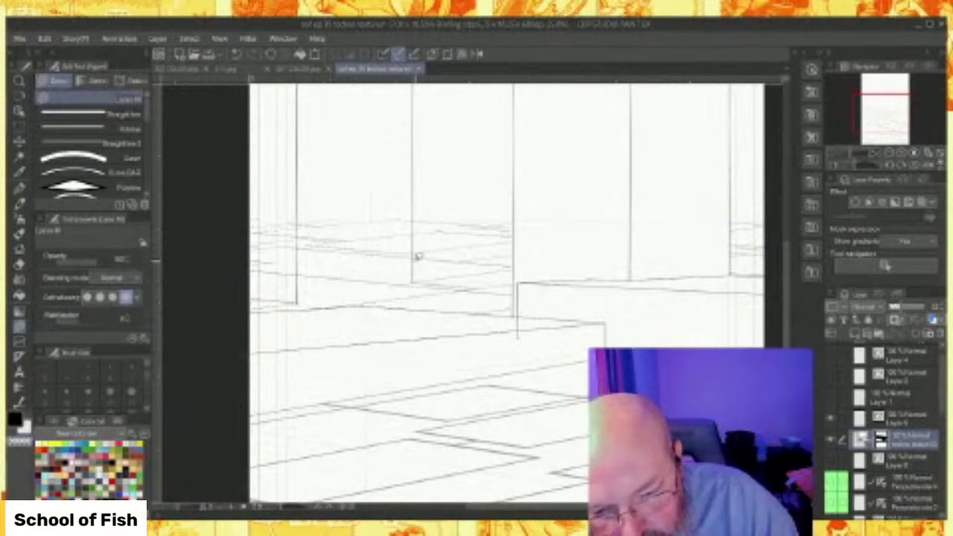
Mask out the floor tiles behind the page-edge structure and the rear tower with lasso fills.
{"action": "mouse_move", "coordinate": [296, 186]}
{"action": "left_mouse_down"}
{"action": "mouse_move", "coordinate": [248, 215]}
{"action": "mouse_move", "coordinate": [230, 275]}
{"action": "mouse_move", "coordinate": [293, 298]}
{"action": "left_mouse_up"}
{"action": "key", "text": "ctrl+z"}
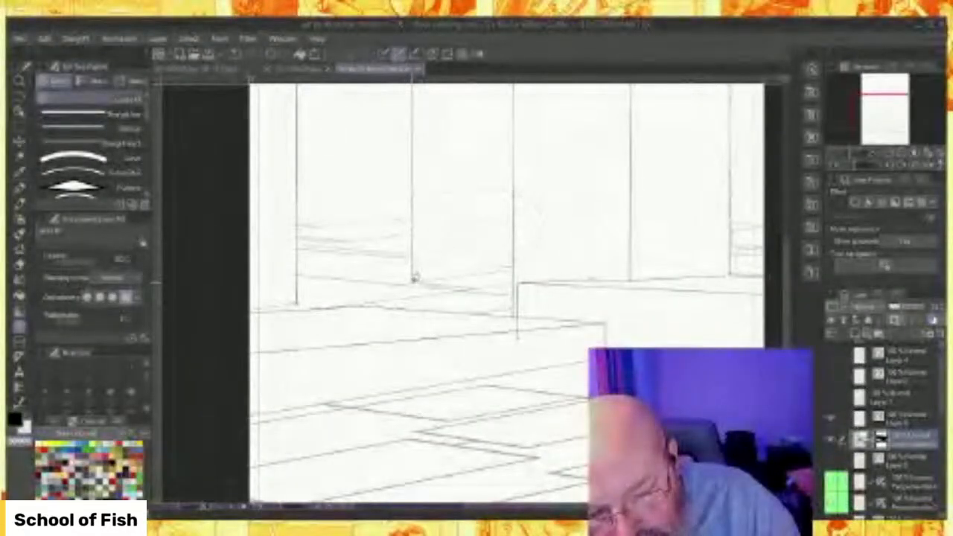
{"action": "mouse_move", "coordinate": [414, 277]}
{"action": "left_mouse_down"}
{"action": "mouse_move", "coordinate": [466, 237]}
{"action": "mouse_move", "coordinate": [516, 232]}
{"action": "mouse_move", "coordinate": [531, 236]}
{"action": "mouse_move", "coordinate": [535, 254]}
{"action": "mouse_move", "coordinate": [516, 291]}
{"action": "left_mouse_up"}
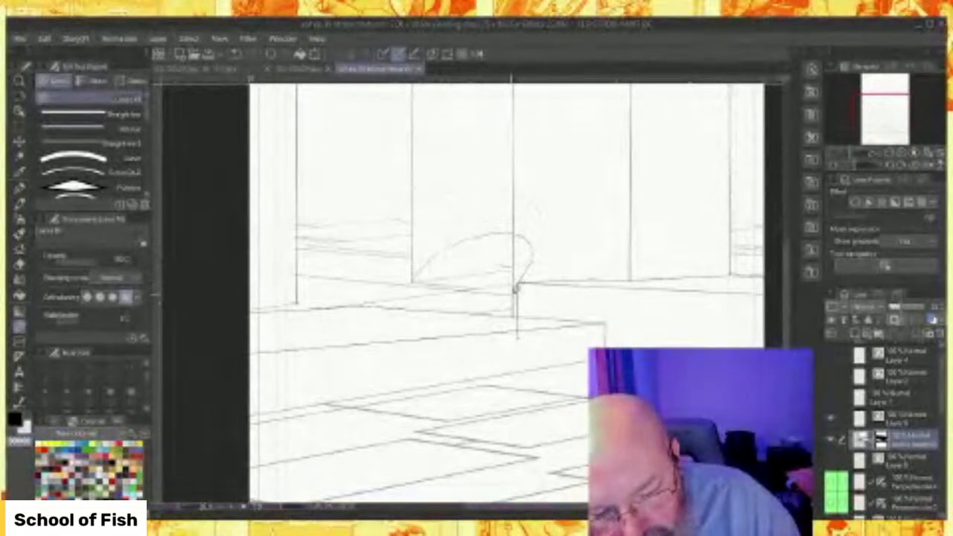
{"action": "key", "text": "ctrl+z"}
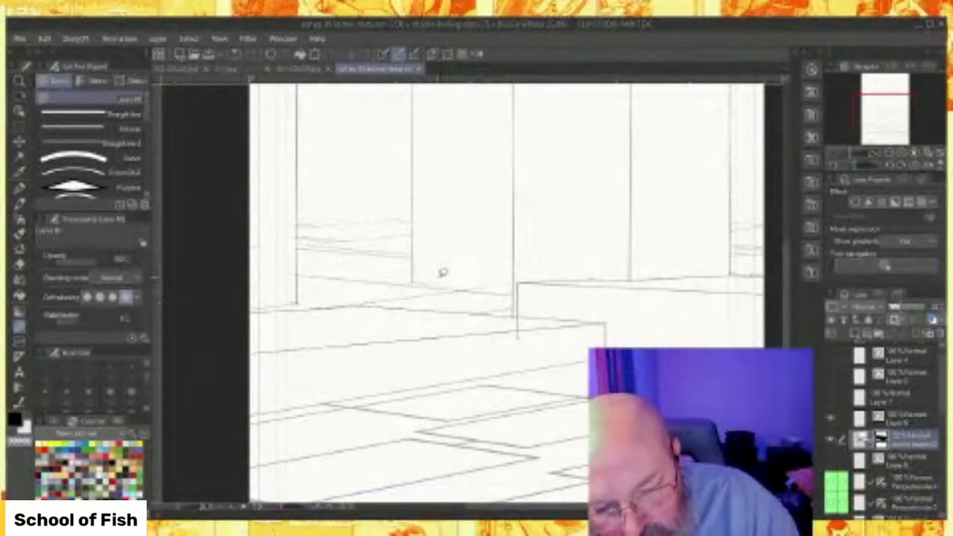
On the vector line layer, erase the end of the low block's corner vertical that overlaps the foreground platform.
{"action": "left_click_drag", "start_coordinate": [787, 278], "coordinate": [784, 237]}
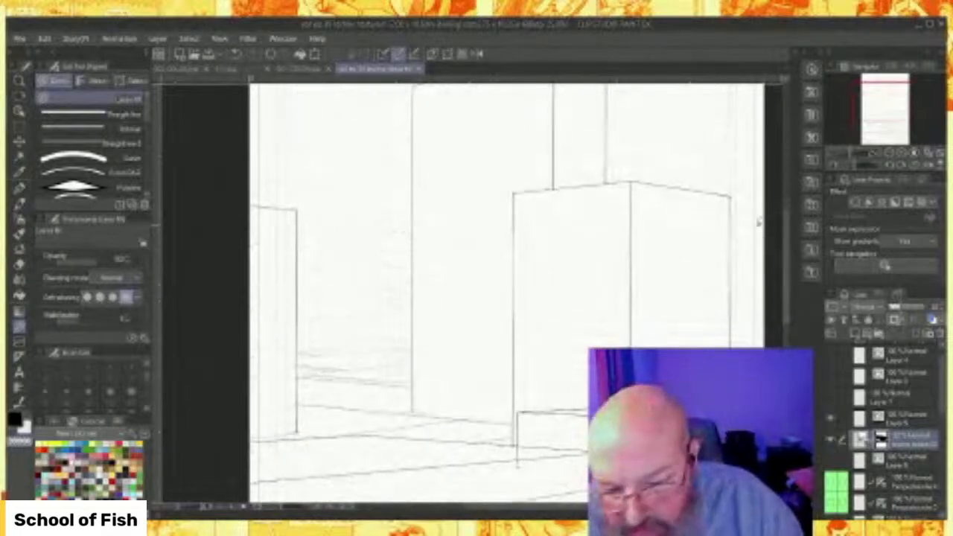
{"action": "left_click", "coordinate": [20, 264]}
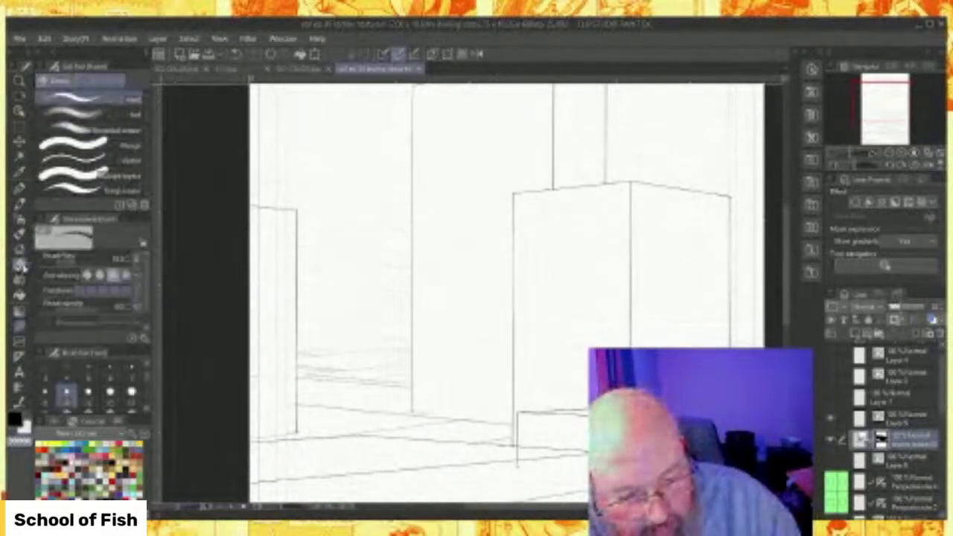
{"action": "left_click", "coordinate": [899, 419]}
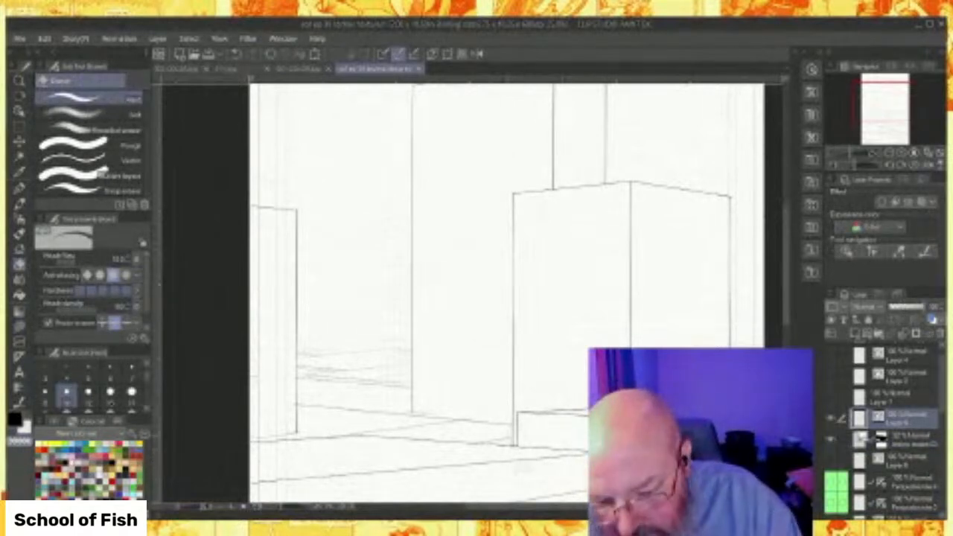
Thicken the outer outlines of the page-edge structure, foreground platform, low block and front box with the vector line width correction tool.
{"action": "left_click", "coordinate": [19, 402]}
{"action": "left_click_drag", "start_coordinate": [296, 201], "coordinate": [293, 219]}
{"action": "left_click_drag", "start_coordinate": [364, 428], "coordinate": [360, 438]}
{"action": "left_click_drag", "start_coordinate": [365, 430], "coordinate": [364, 438]}
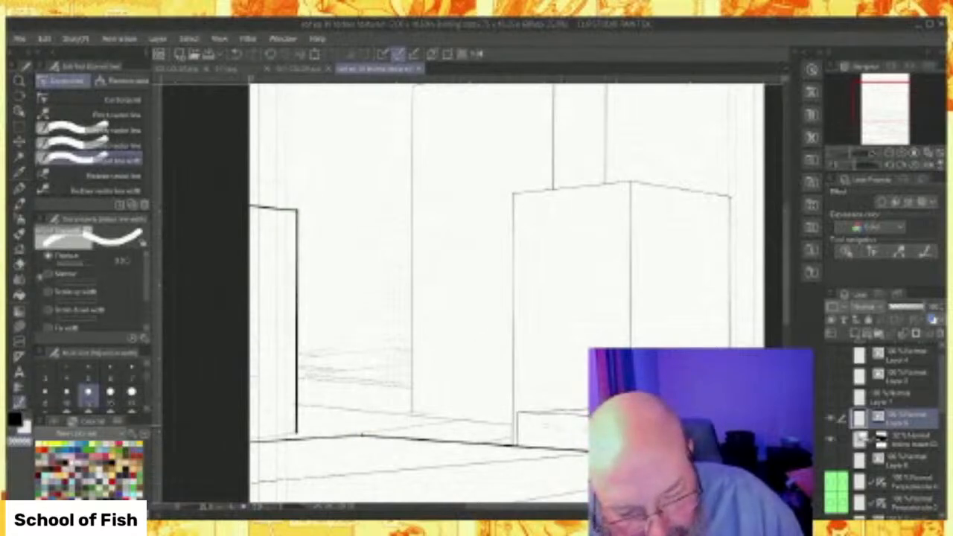
{"action": "left_click_drag", "start_coordinate": [519, 430], "coordinate": [516, 430]}
{"action": "left_click_drag", "start_coordinate": [572, 406], "coordinate": [572, 412]}
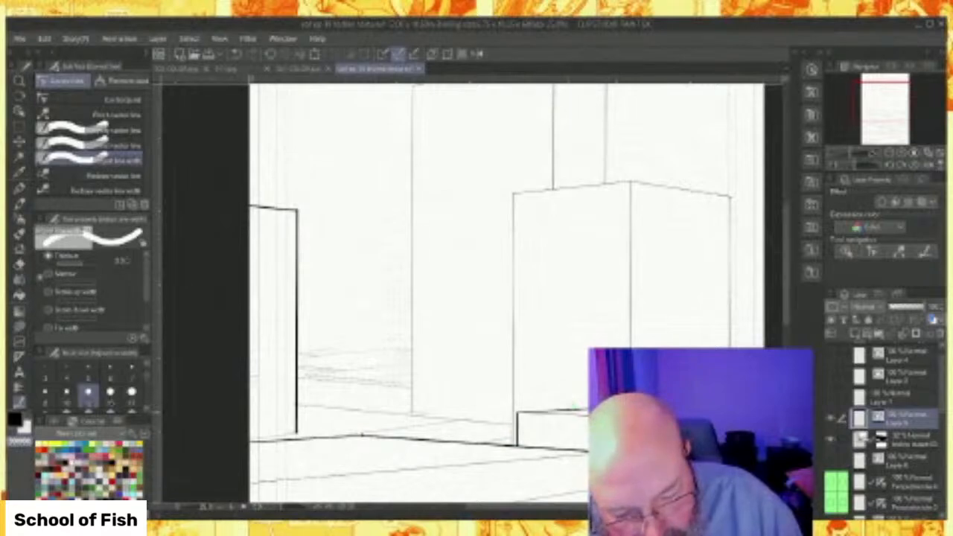
{"action": "left_click_drag", "start_coordinate": [519, 184], "coordinate": [504, 219]}
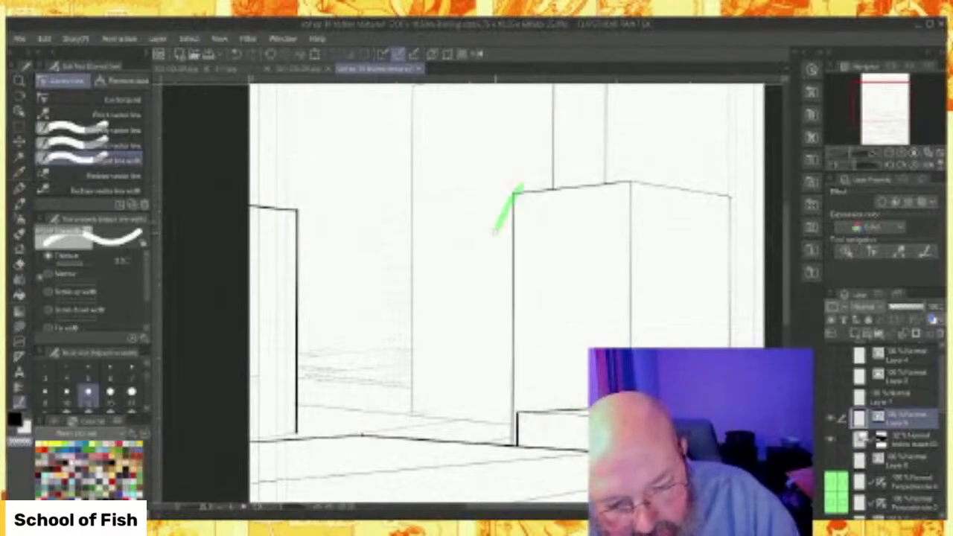
{"action": "left_click_drag", "start_coordinate": [719, 191], "coordinate": [739, 224]}
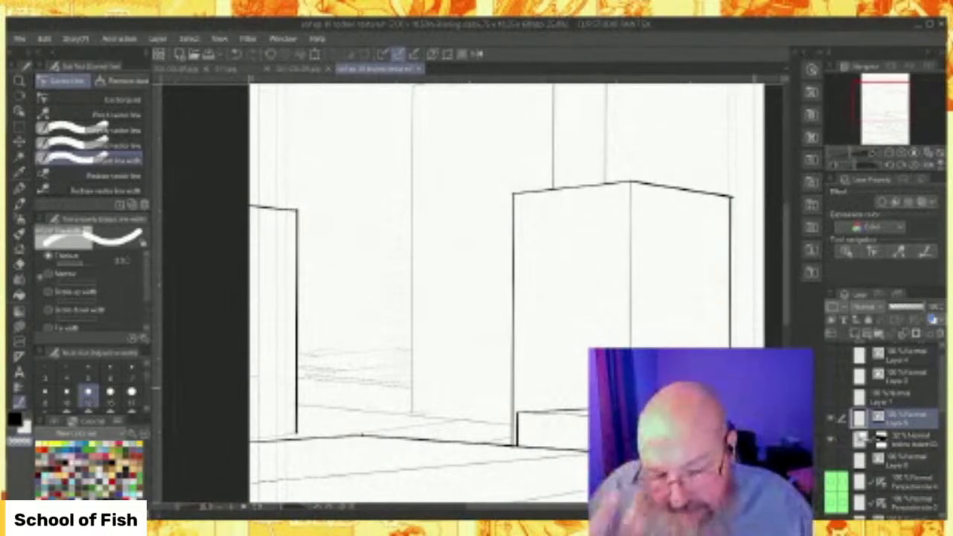
Thicken the rear tower's outer verticals and top edges, leaving its inner corner line thin.
{"action": "scroll", "coordinate": [506, 291], "scroll_direction": "up", "scroll_amount": 3}
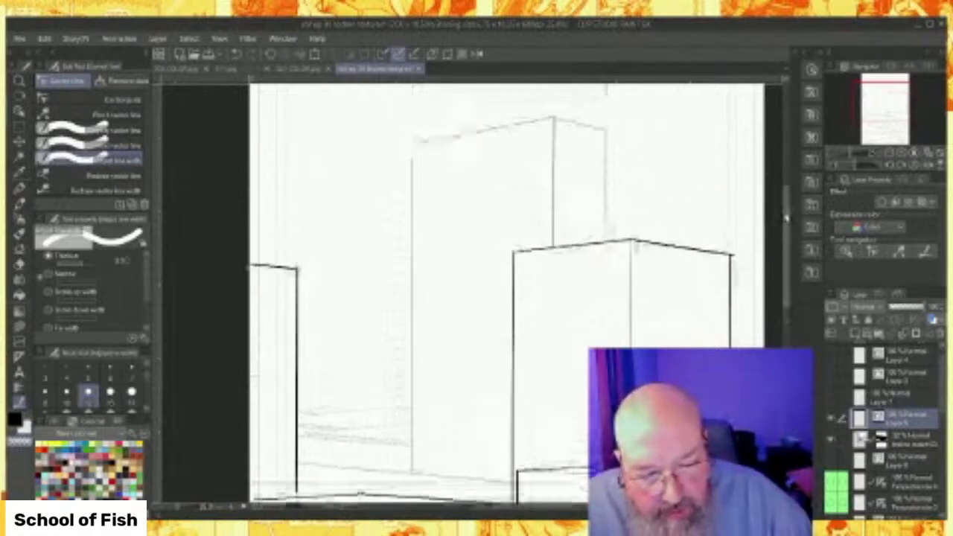
{"action": "left_click_drag", "start_coordinate": [619, 168], "coordinate": [581, 134]}
{"action": "left_click_drag", "start_coordinate": [461, 139], "coordinate": [400, 185]}
{"action": "left_click_drag", "start_coordinate": [425, 143], "coordinate": [406, 176]}
{"action": "scroll", "coordinate": [506, 291], "scroll_direction": "down", "scroll_amount": 3}
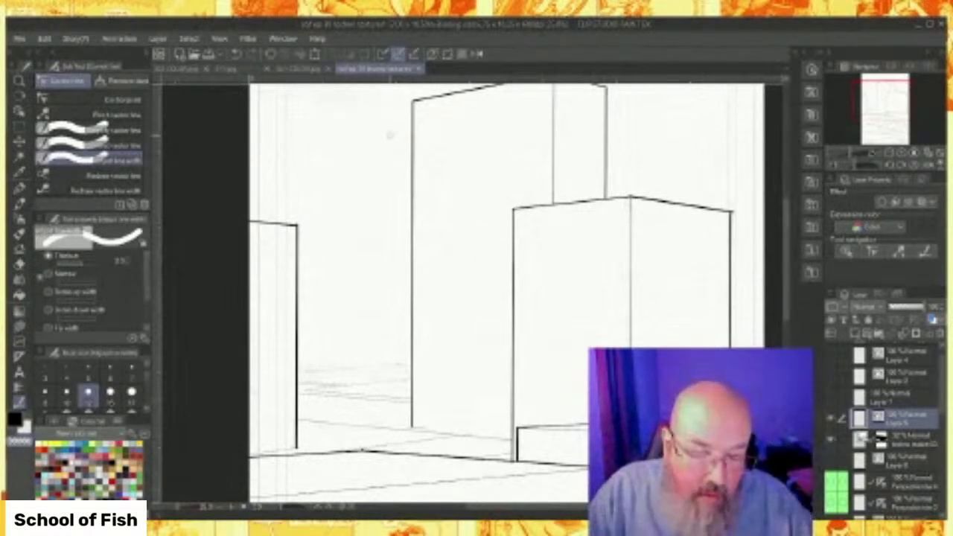
{"action": "scroll", "coordinate": [389, 134], "scroll_direction": "down", "scroll_amount": 5}
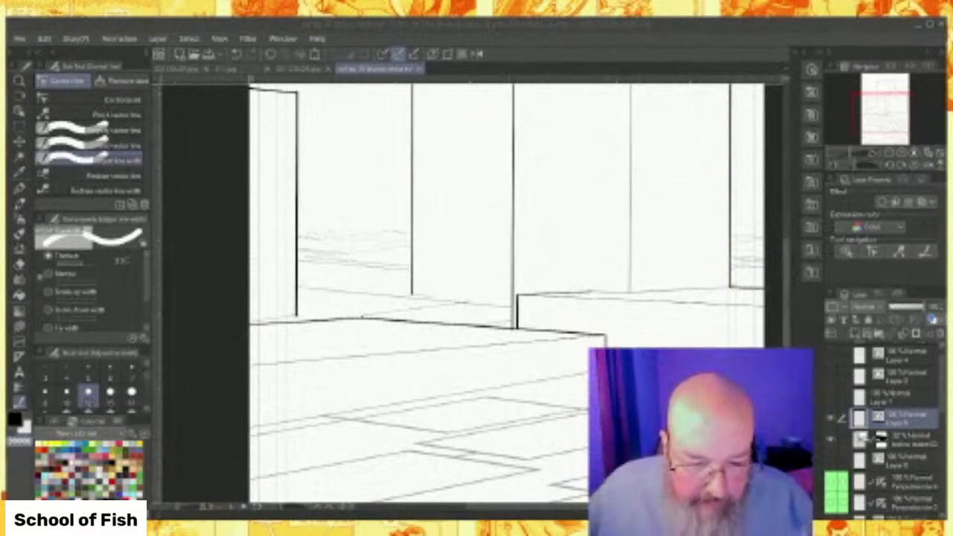
{"action": "scroll", "coordinate": [387, 175], "scroll_direction": "down", "scroll_amount": 4}
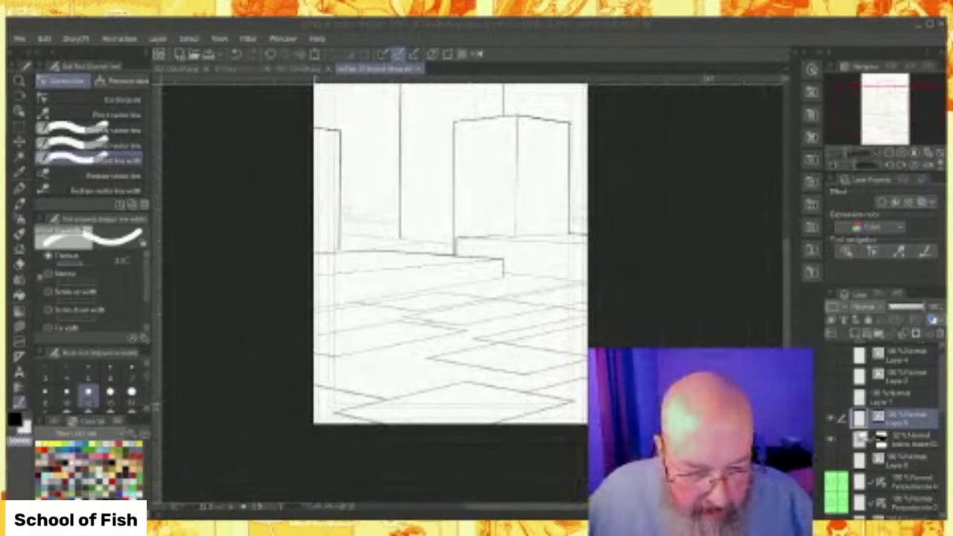
{"action": "scroll", "coordinate": [451, 290], "scroll_direction": "up", "scroll_amount": 3}
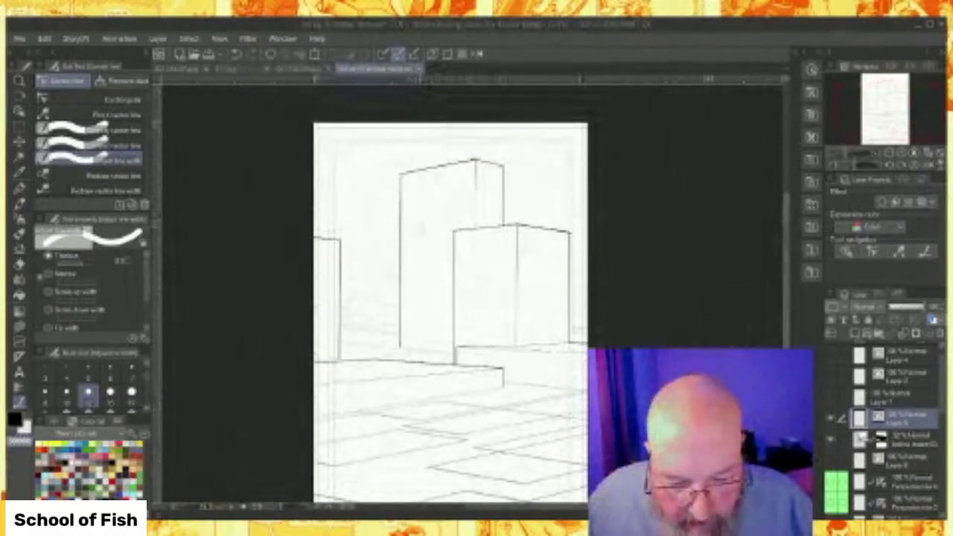
Place a copy of the rectangular-panel texture on the rear tower, distorting it to fit the wide face in perspective.
{"action": "scroll", "coordinate": [406, 234], "scroll_direction": "up", "scroll_amount": 2}
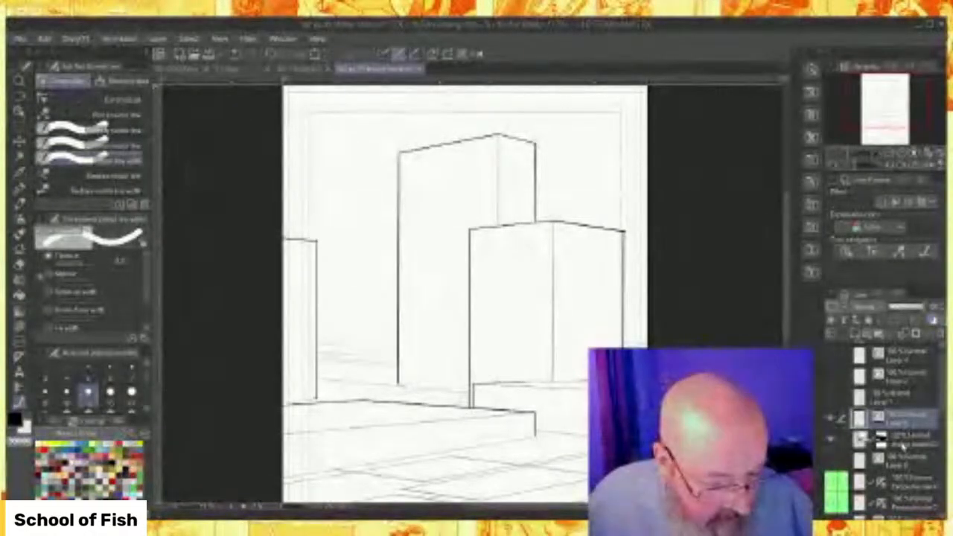
{"action": "left_click", "coordinate": [901, 444]}
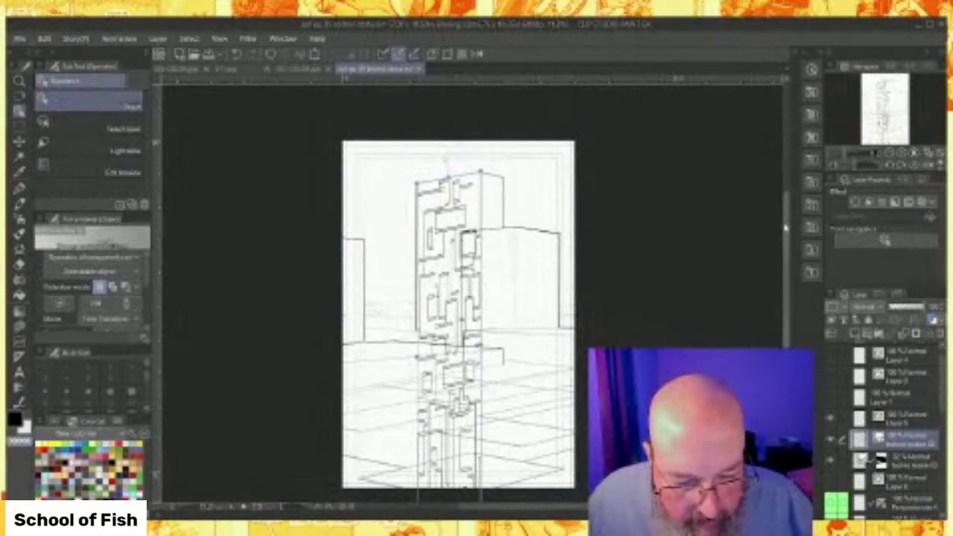
{"action": "scroll", "coordinate": [785, 227], "scroll_direction": "down", "scroll_amount": 3}
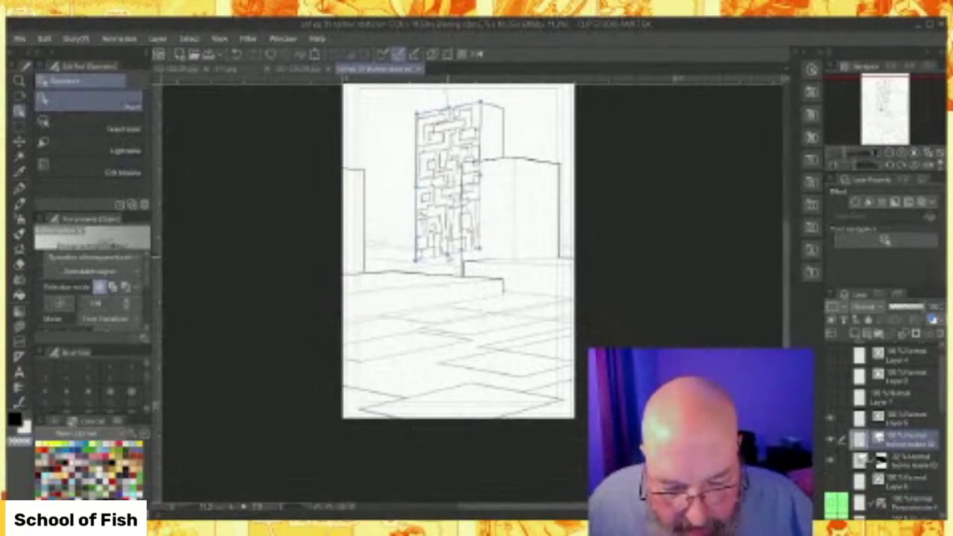
{"action": "scroll", "coordinate": [467, 257], "scroll_direction": "up", "scroll_amount": 5}
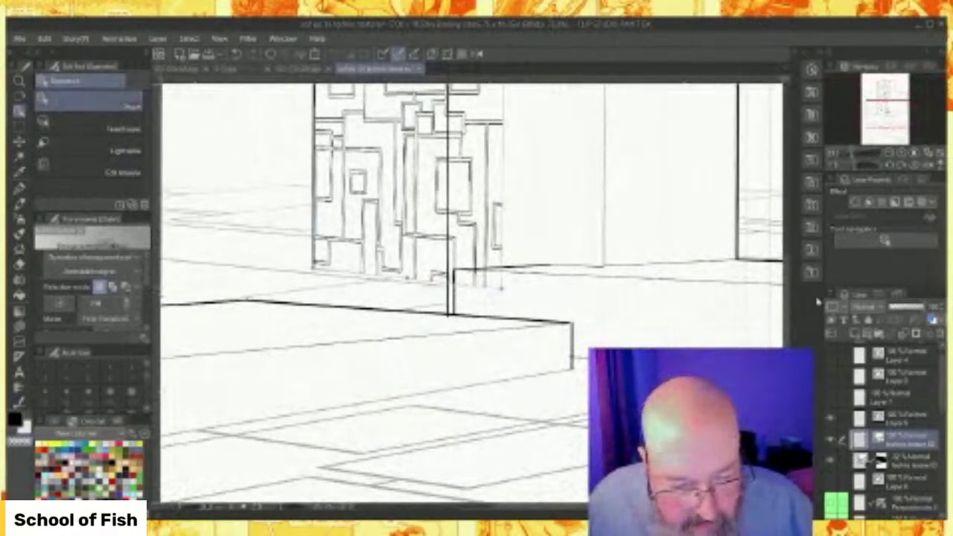
{"action": "left_click_drag", "start_coordinate": [786, 306], "coordinate": [806, 221]}
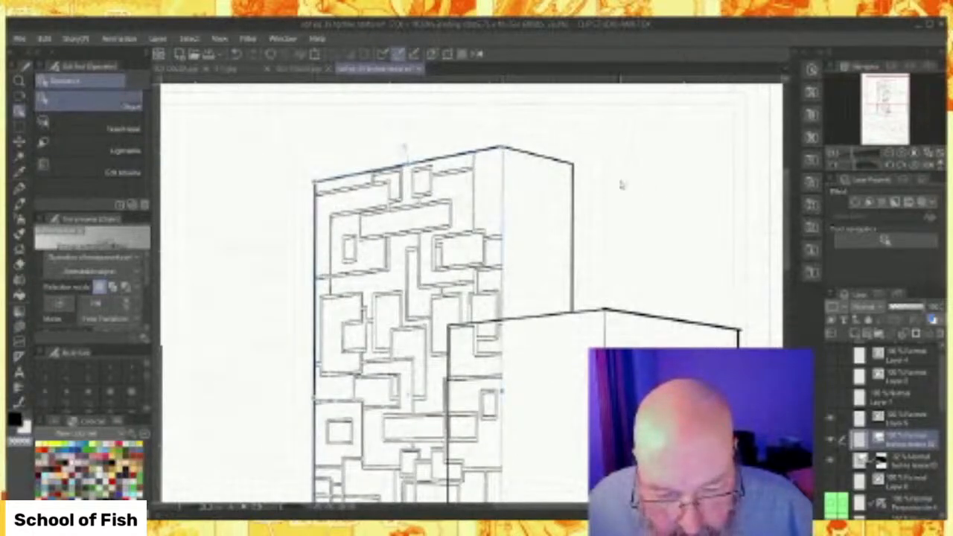
{"action": "left_click_drag", "start_coordinate": [786, 202], "coordinate": [779, 243]}
{"action": "scroll", "coordinate": [464, 255], "scroll_direction": "down", "scroll_amount": 1}
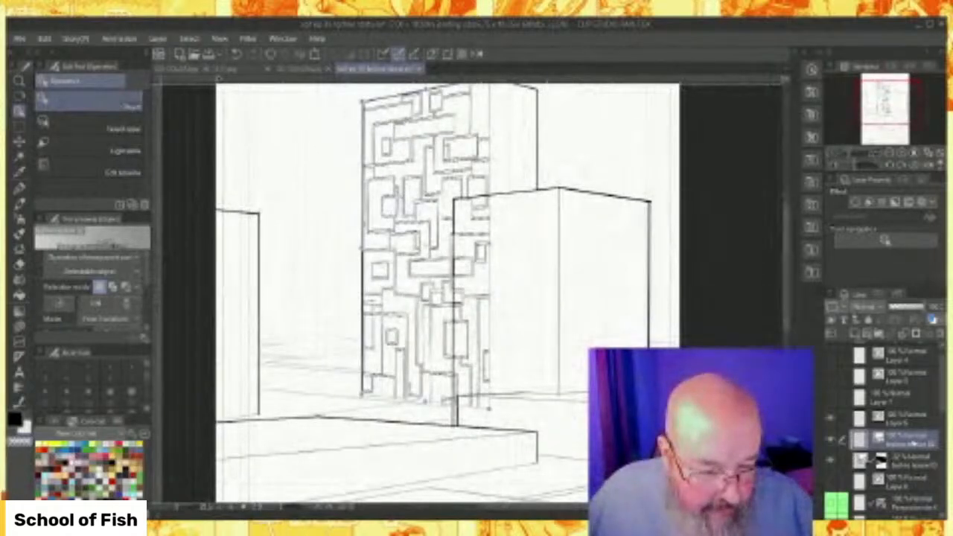
Duplicate the wide face's texture layer and distort the copy to fit the rear tower's narrow side face.
{"action": "key", "text": "ctrl+c"}
{"action": "key", "text": "ctrl+v"}
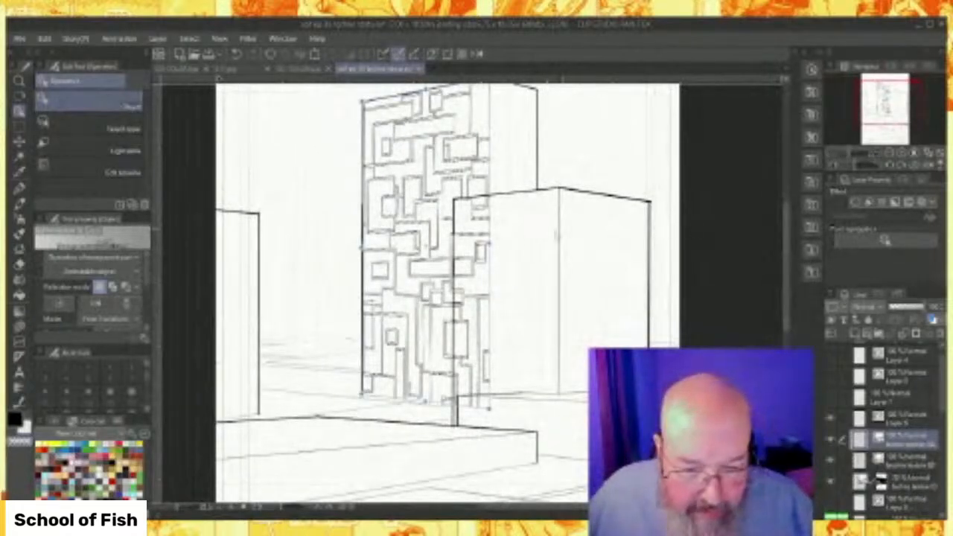
{"action": "left_click_drag", "start_coordinate": [362, 248], "coordinate": [364, 247]}
{"action": "left_click_drag", "start_coordinate": [490, 242], "coordinate": [536, 238]}
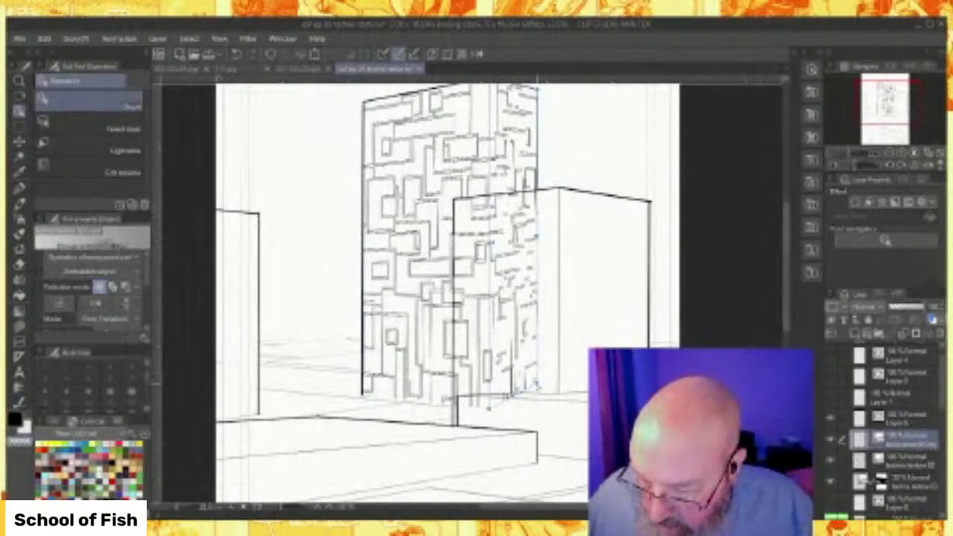
{"action": "mouse_move", "coordinate": [537, 385]}
{"action": "left_mouse_down"}
{"action": "mouse_move", "coordinate": [554, 415]}
{"action": "mouse_move", "coordinate": [551, 370]}
{"action": "mouse_move", "coordinate": [551, 400]}
{"action": "mouse_move", "coordinate": [537, 401]}
{"action": "mouse_move", "coordinate": [547, 409]}
{"action": "mouse_move", "coordinate": [537, 403]}
{"action": "left_mouse_up"}
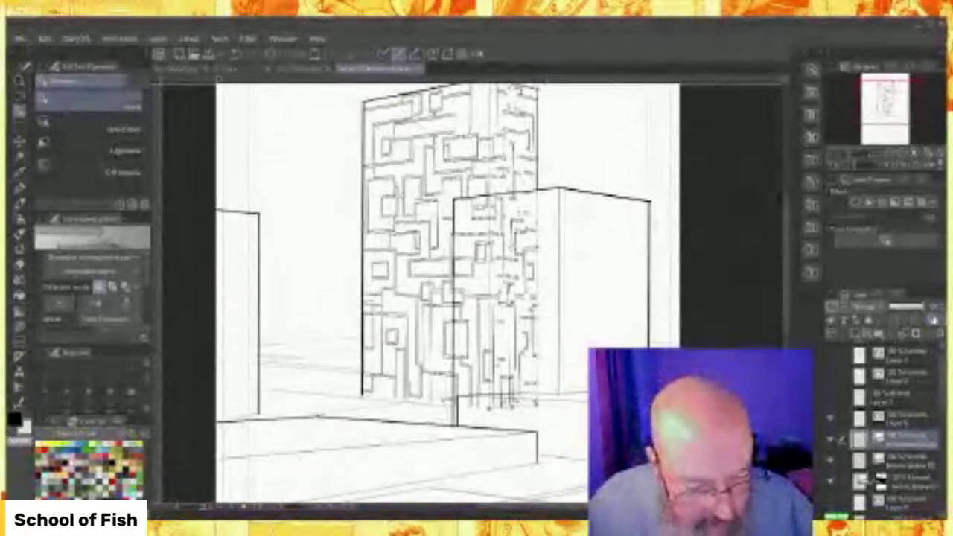
Check the alignment of both tower textures and merge them into a single raster layer.
{"action": "left_click", "coordinate": [921, 460]}
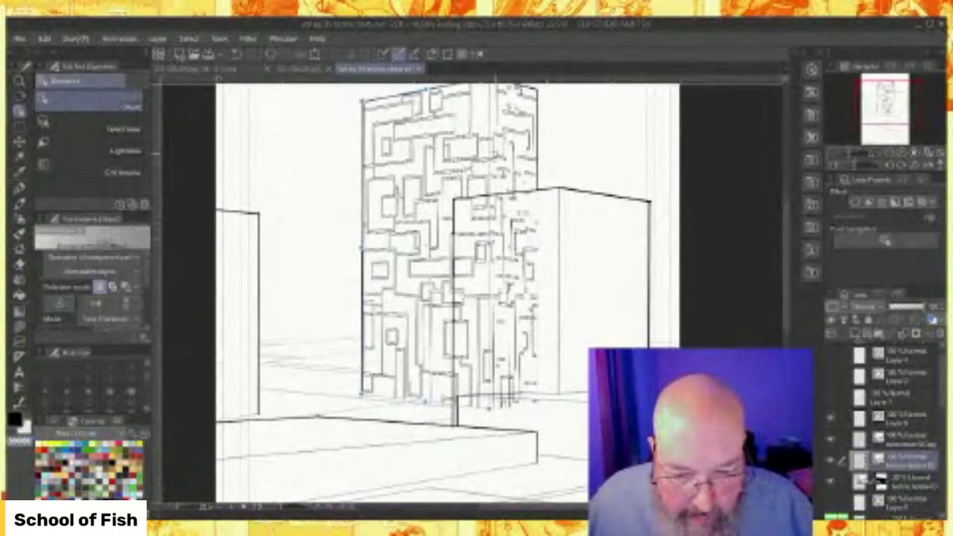
{"action": "scroll", "coordinate": [495, 142], "scroll_direction": "up", "scroll_amount": 2}
{"action": "scroll", "coordinate": [499, 157], "scroll_direction": "down", "scroll_amount": 3}
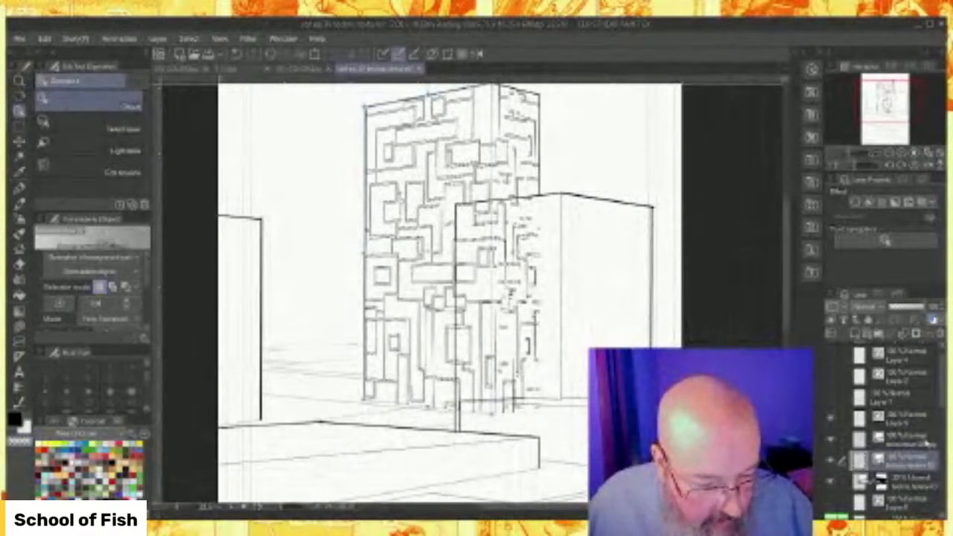
{"action": "left_click", "coordinate": [928, 443]}
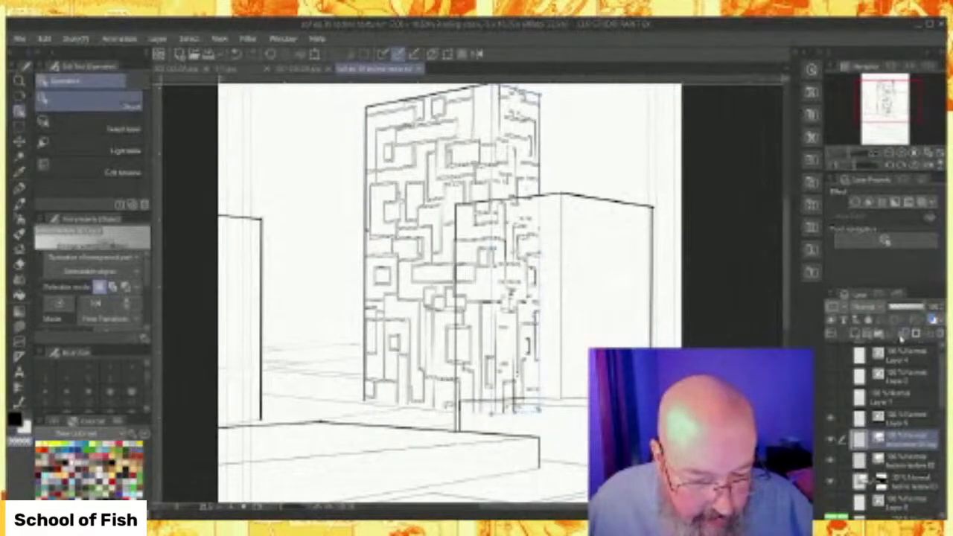
{"action": "left_click", "coordinate": [901, 335]}
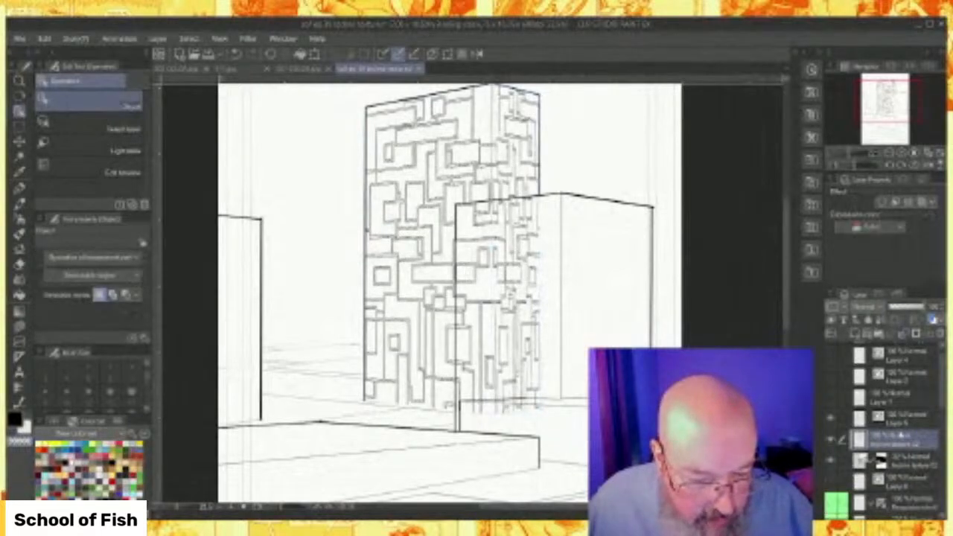
Auto-select areas with the tower texture hidden, and mask the texture where the front box covers it.
{"action": "left_click", "coordinate": [832, 440]}
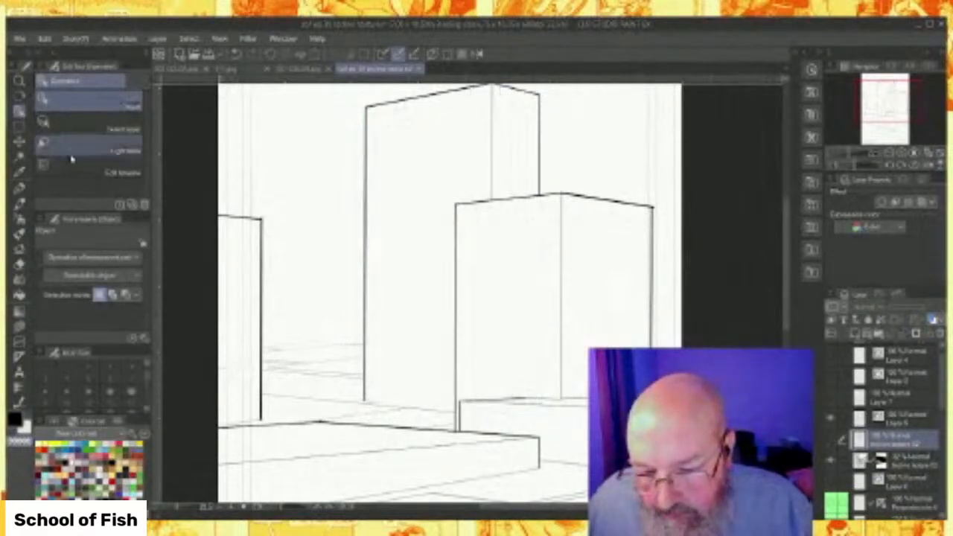
{"action": "key", "text": "g"}
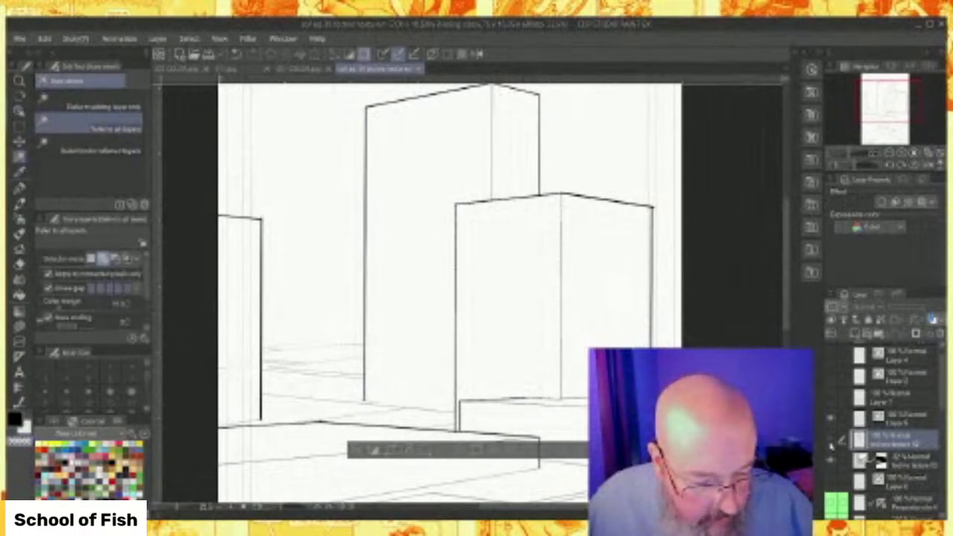
{"action": "left_click", "coordinate": [832, 442]}
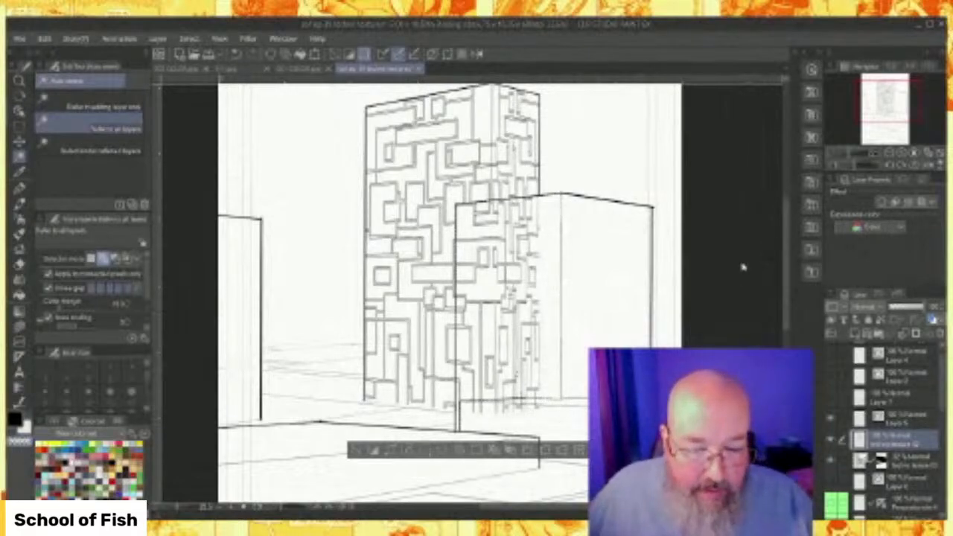
{"action": "key", "text": "ctrl+m"}
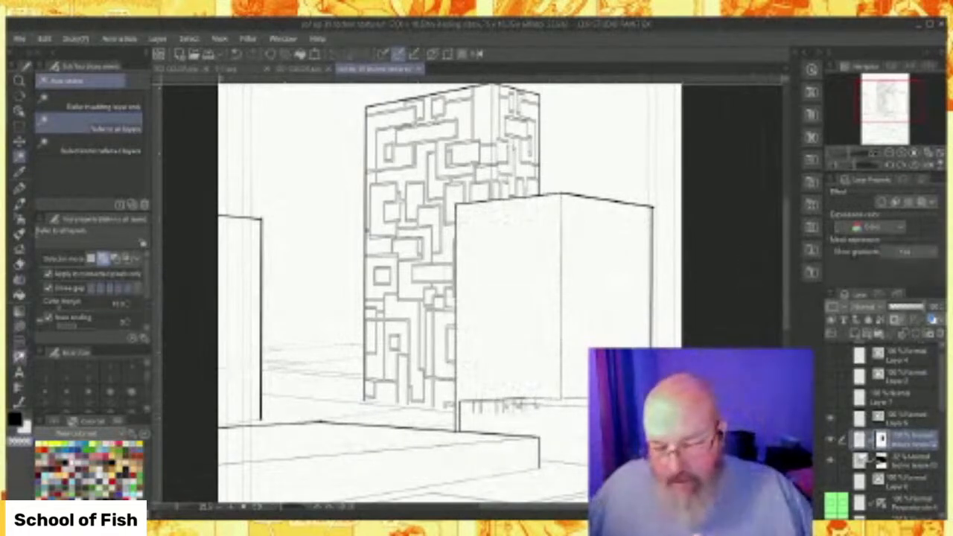
Mask out the leftover texture lines at the tower's base and over the low block with lasso fills.
{"action": "left_click", "coordinate": [19, 325]}
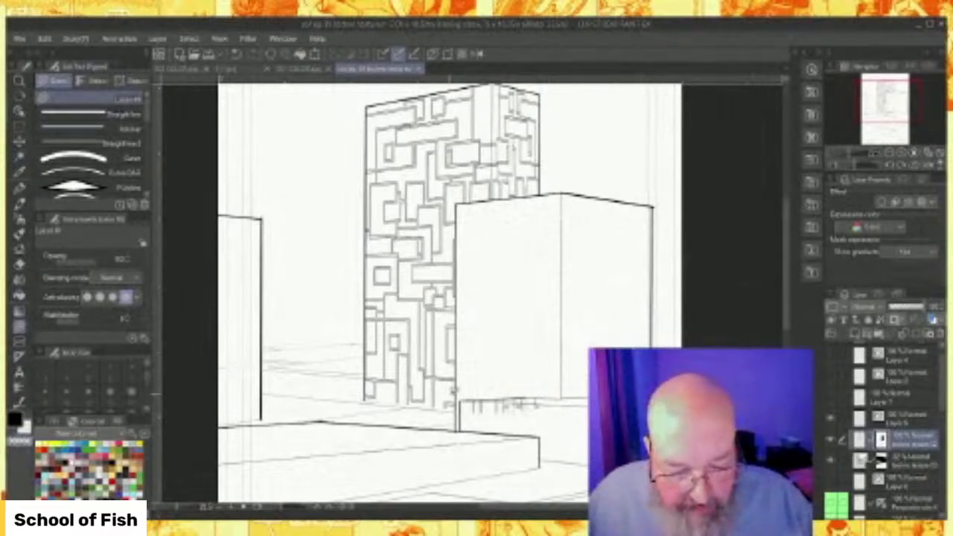
{"action": "mouse_move", "coordinate": [463, 399]}
{"action": "left_mouse_down"}
{"action": "mouse_move", "coordinate": [469, 385]}
{"action": "mouse_move", "coordinate": [612, 346]}
{"action": "left_mouse_up"}
{"action": "mouse_move", "coordinate": [592, 470]}
{"action": "left_mouse_down"}
{"action": "mouse_move", "coordinate": [468, 439]}
{"action": "mouse_move", "coordinate": [465, 427]}
{"action": "left_mouse_up"}
{"action": "scroll", "coordinate": [572, 391], "scroll_direction": "down", "scroll_amount": 2}
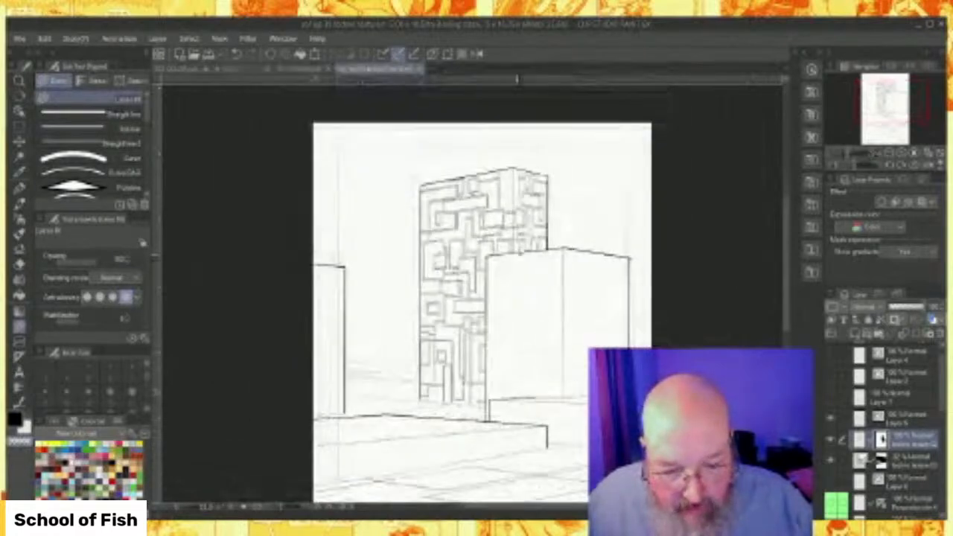
{"action": "scroll", "coordinate": [512, 250], "scroll_direction": "up", "scroll_amount": 2}
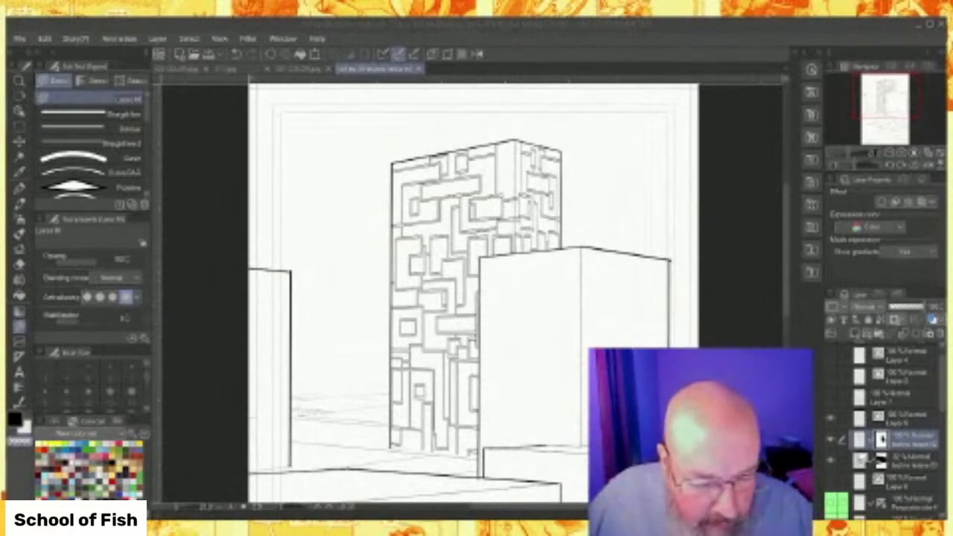
On the vector line layer, draw straight depth lines inside the long panel and the bent panel above it on the tower's wide face.
{"action": "scroll", "coordinate": [449, 170], "scroll_direction": "up", "scroll_amount": 8}
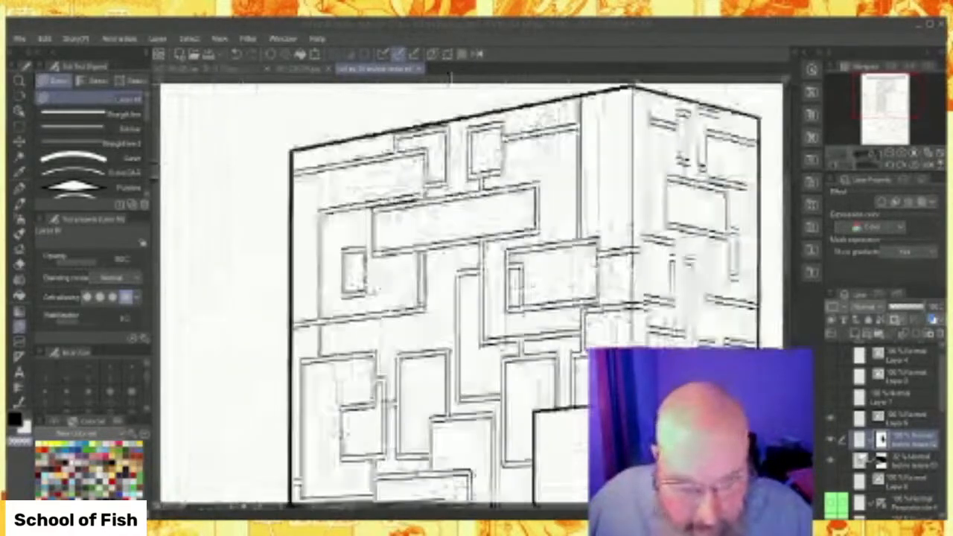
{"action": "scroll", "coordinate": [452, 168], "scroll_direction": "up", "scroll_amount": 1}
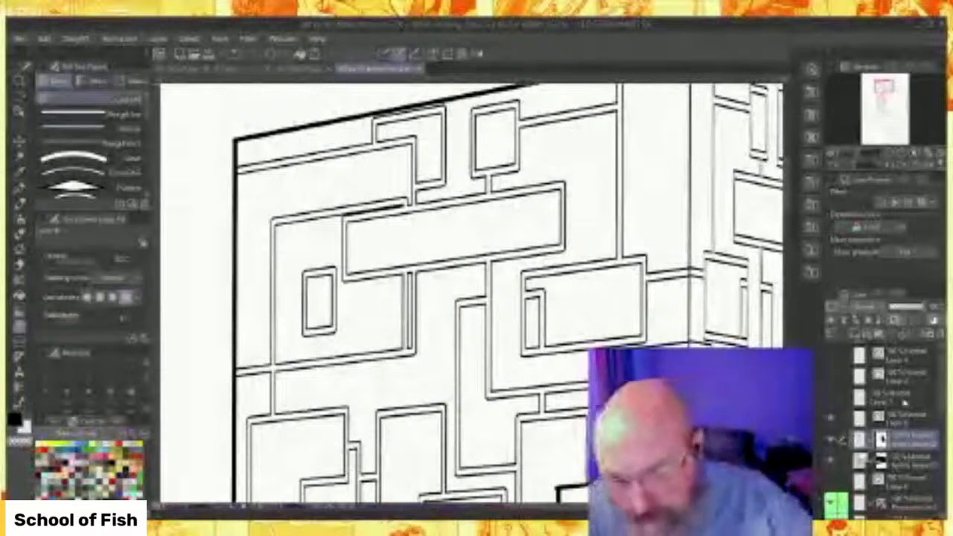
{"action": "left_click", "coordinate": [121, 115]}
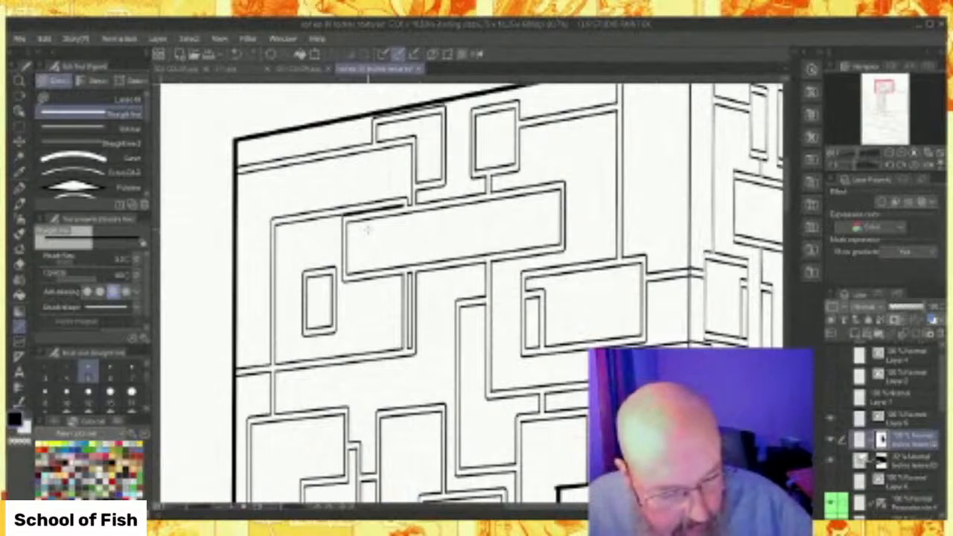
{"action": "left_click", "coordinate": [905, 417]}
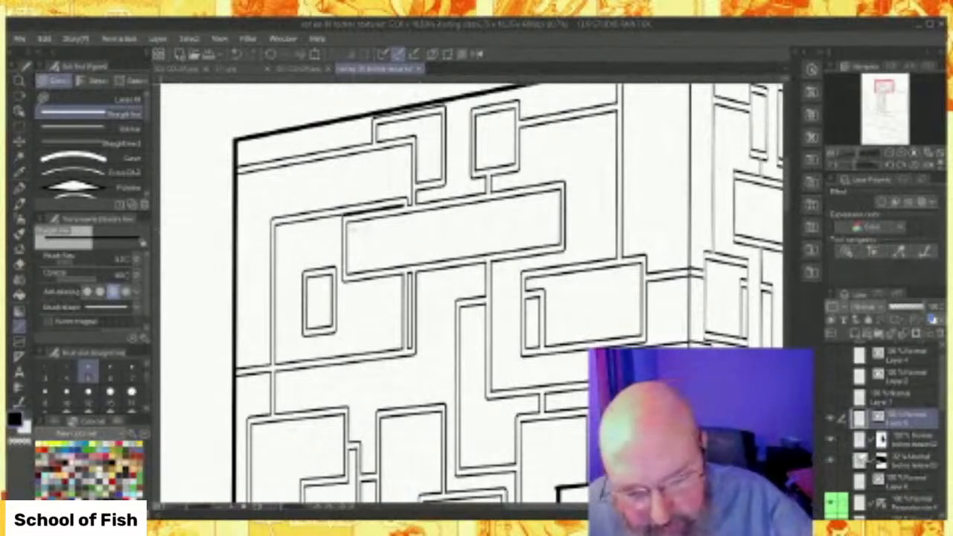
{"action": "left_click_drag", "start_coordinate": [362, 222], "coordinate": [364, 271]}
{"action": "left_click_drag", "start_coordinate": [364, 222], "coordinate": [559, 195]}
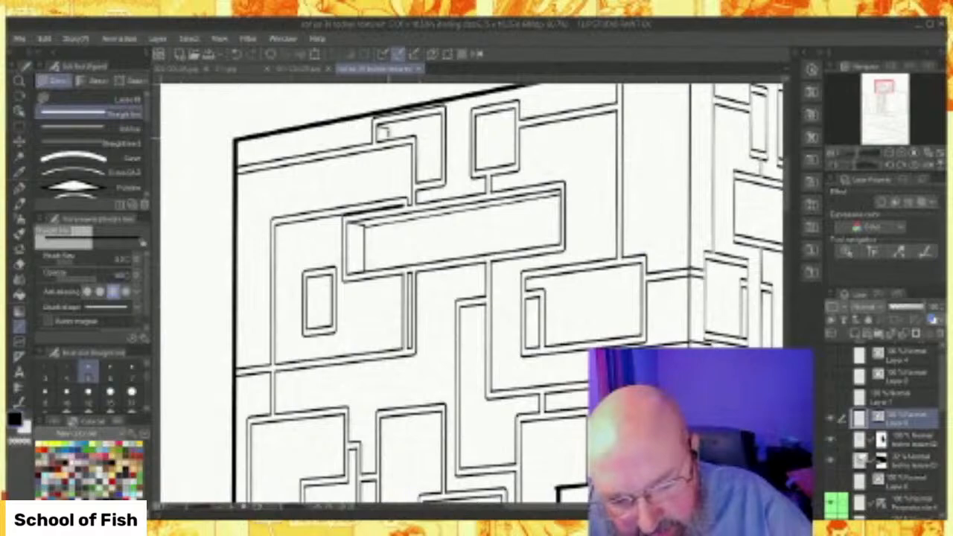
{"action": "mouse_move", "coordinate": [382, 132]}
{"action": "left_mouse_down"}
{"action": "mouse_move", "coordinate": [438, 123]}
{"action": "mouse_move", "coordinate": [420, 137]}
{"action": "mouse_move", "coordinate": [430, 138]}
{"action": "mouse_move", "coordinate": [429, 179]}
{"action": "left_mouse_up"}
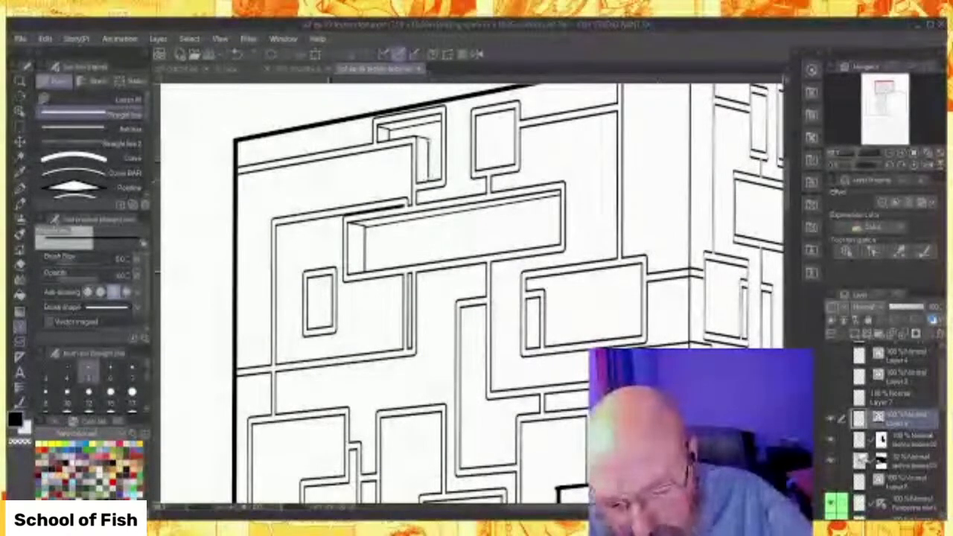
Draw a box protruding from the small rectangle on the tower's wide face and erase its overshooting line end.
{"action": "left_click_drag", "start_coordinate": [307, 275], "coordinate": [289, 273]}
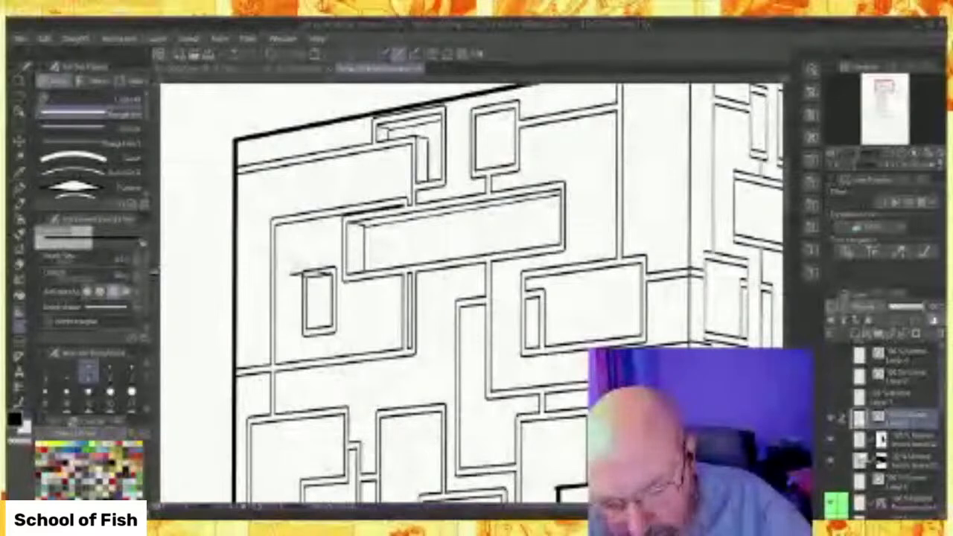
{"action": "left_click_drag", "start_coordinate": [291, 274], "coordinate": [311, 322]}
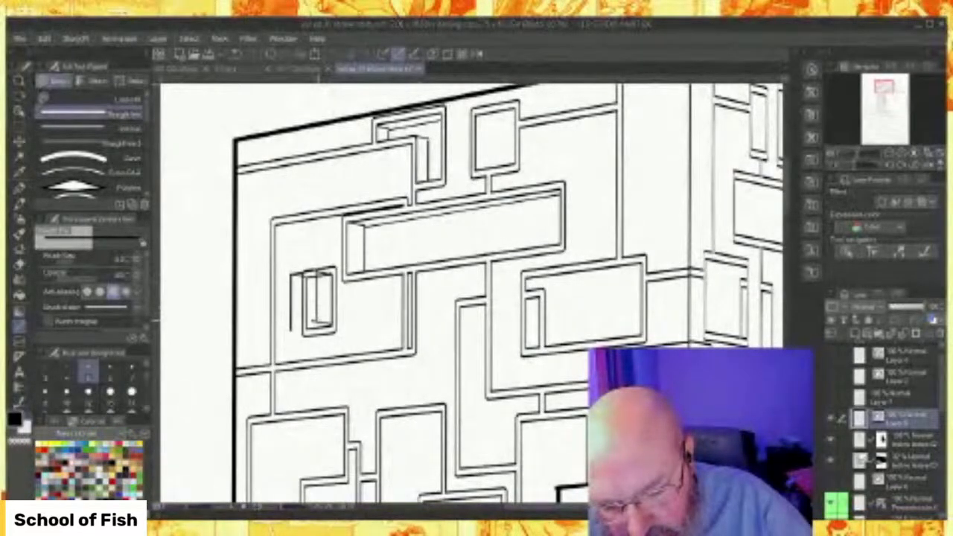
{"action": "mouse_move", "coordinate": [316, 320]}
{"action": "left_mouse_down"}
{"action": "mouse_move", "coordinate": [294, 323]}
{"action": "mouse_move", "coordinate": [306, 327]}
{"action": "left_mouse_up"}
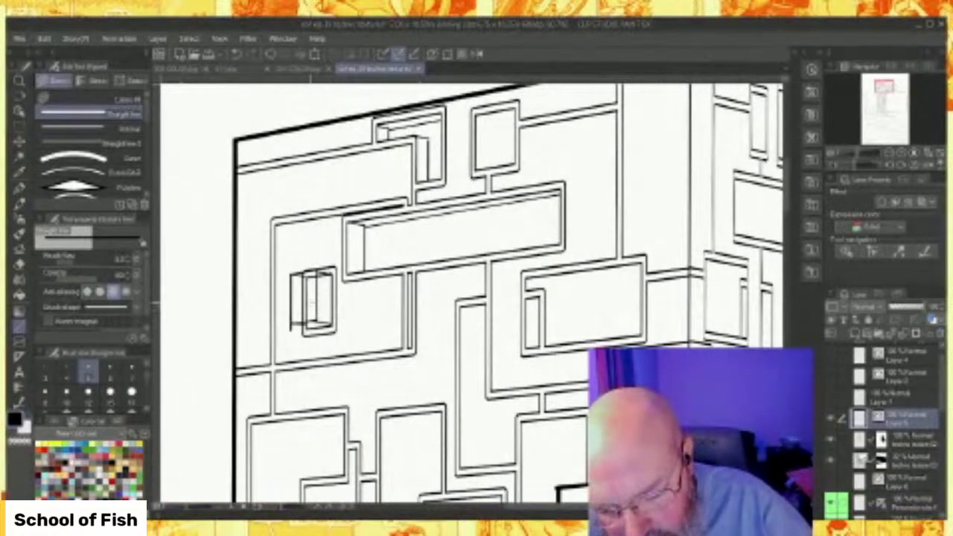
{"action": "left_click", "coordinate": [21, 399]}
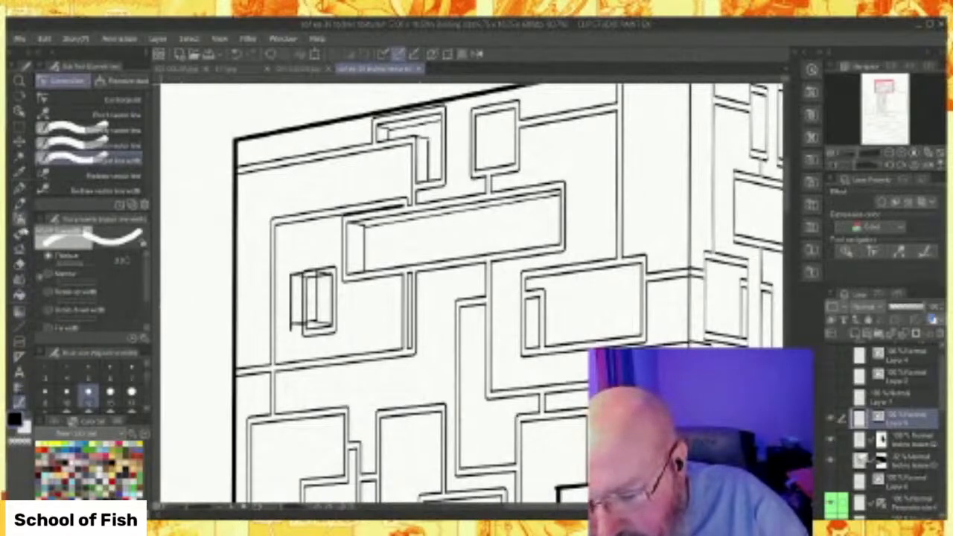
{"action": "left_click", "coordinate": [19, 265]}
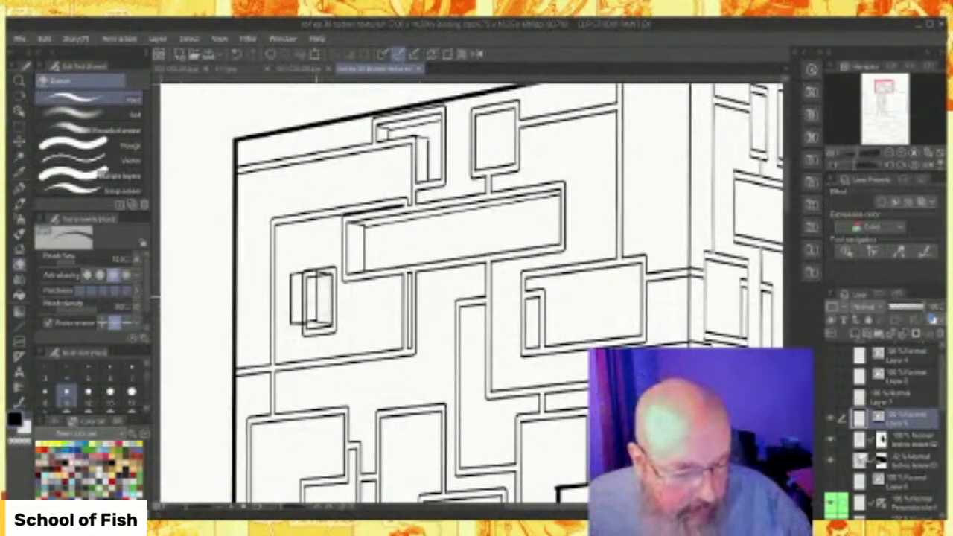
On the texture layer's mask, hide the panel lines inside the small protruding box with a lasso fill.
{"action": "left_click", "coordinate": [898, 439]}
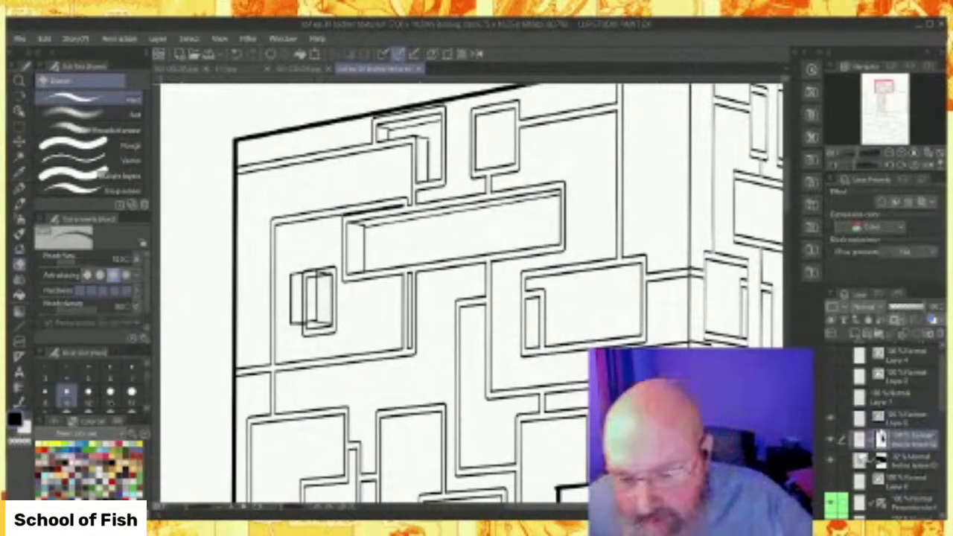
{"action": "left_click", "coordinate": [20, 327]}
{"action": "left_click", "coordinate": [75, 98]}
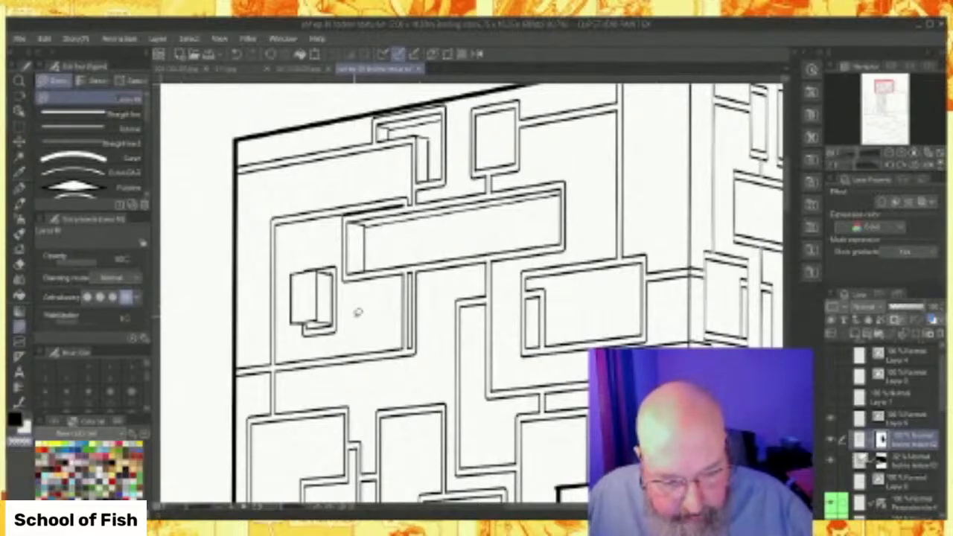
On the vector line layer, draw a block notch across the tower's corner edge, clear the edge segment through it, and add a small opening inside.
{"action": "left_click_drag", "start_coordinate": [586, 509], "coordinate": [613, 508]}
{"action": "left_click", "coordinate": [906, 419]}
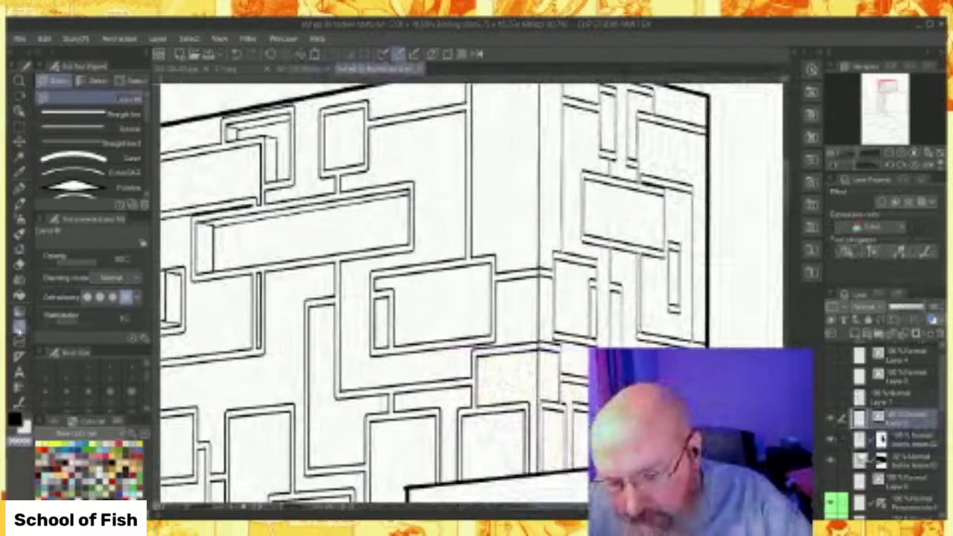
{"action": "left_click", "coordinate": [73, 114]}
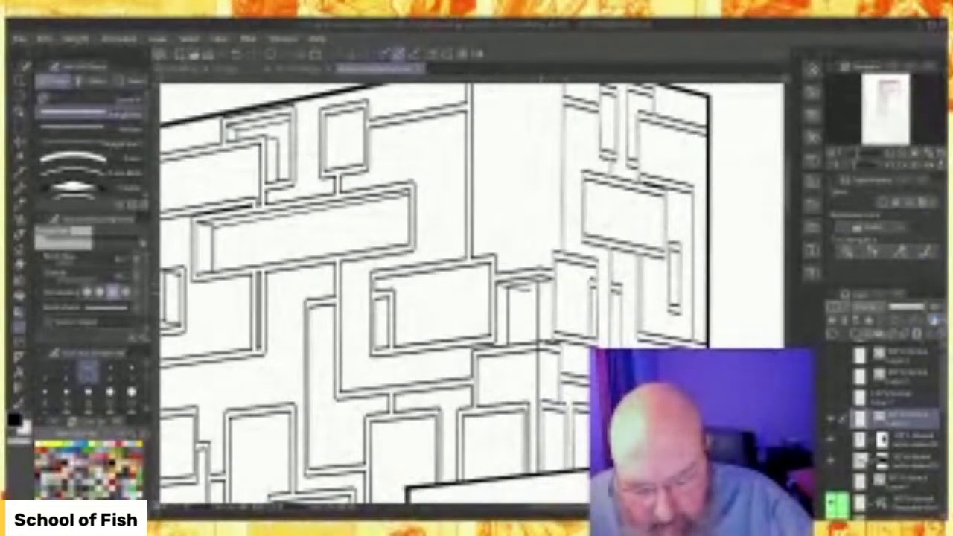
{"action": "key", "text": "ctrl+z"}
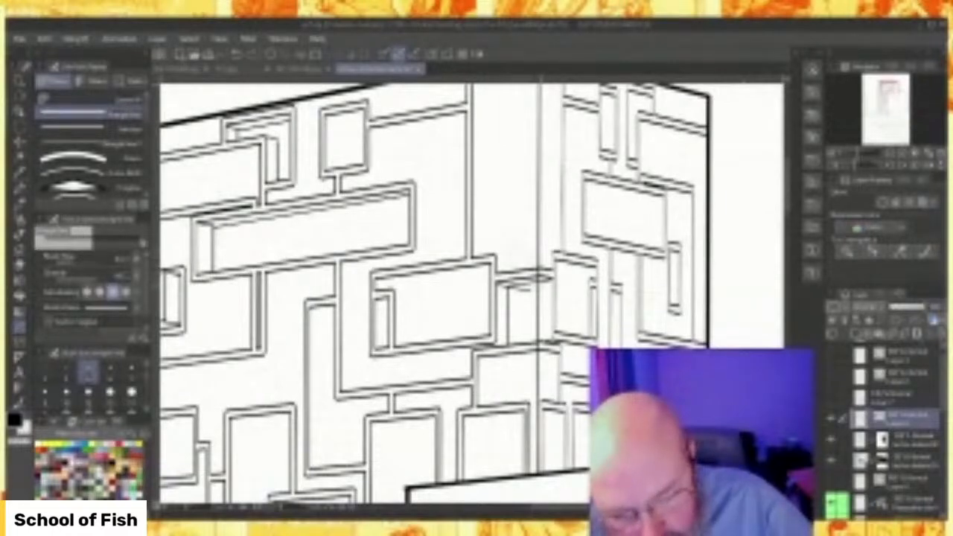
{"action": "key", "text": "ctrl+z"}
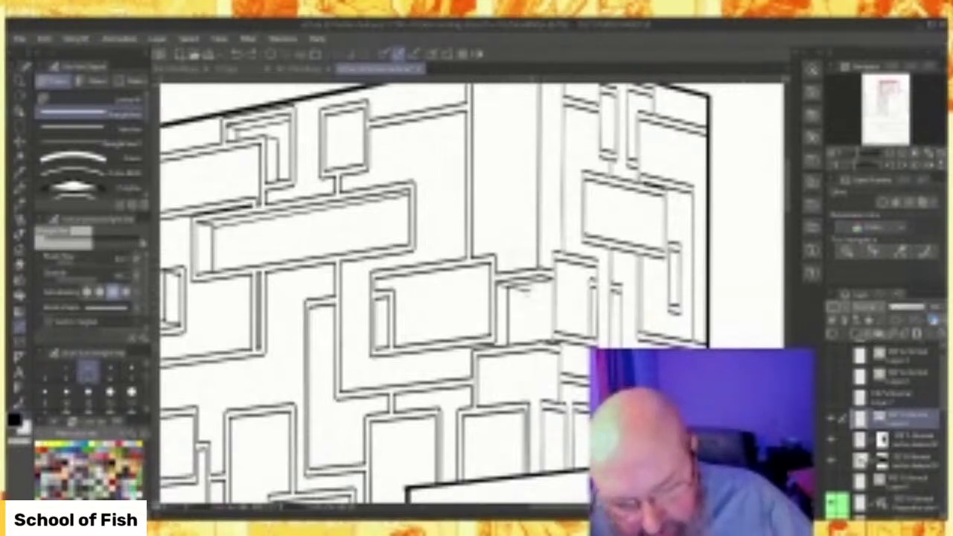
{"action": "left_click_drag", "start_coordinate": [540, 85], "coordinate": [539, 473]}
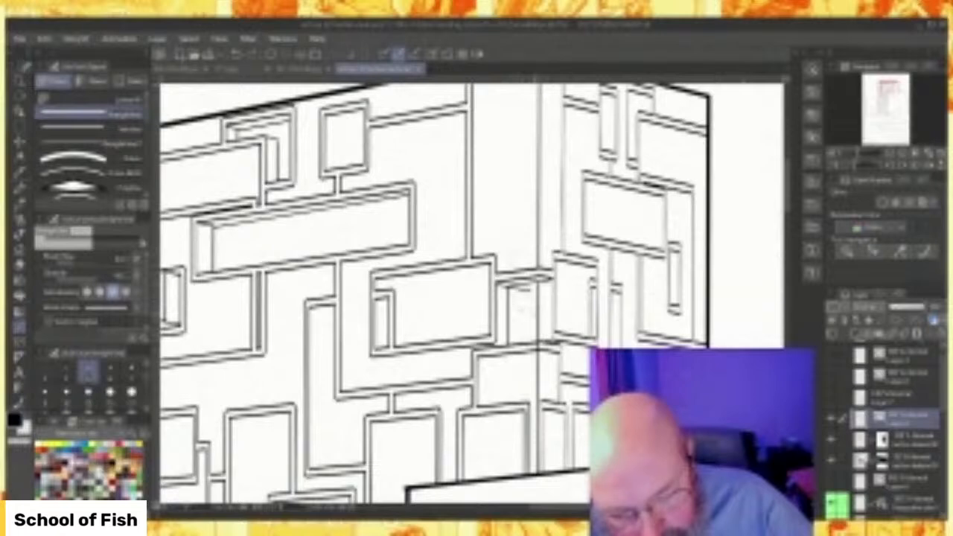
{"action": "left_click", "coordinate": [540, 312]}
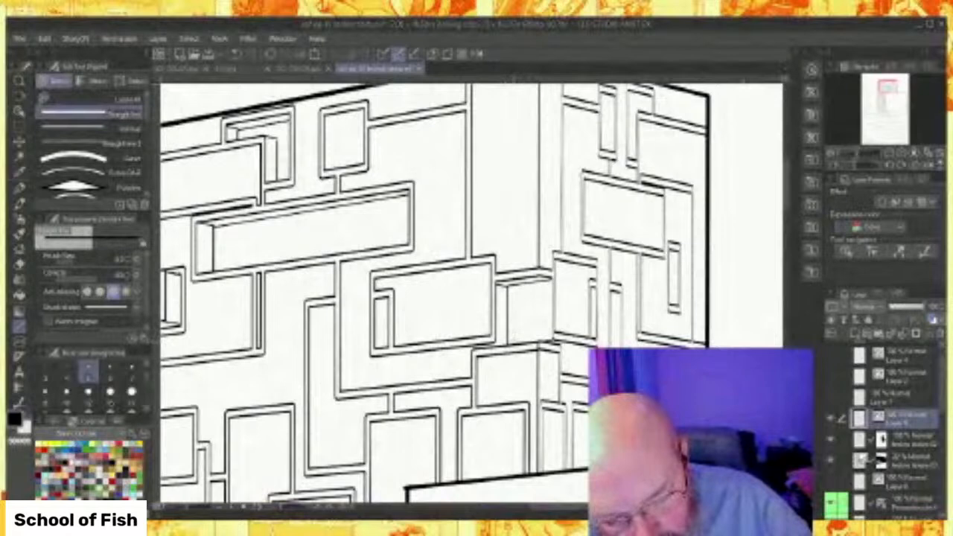
{"action": "left_click_drag", "start_coordinate": [512, 322], "coordinate": [530, 321]}
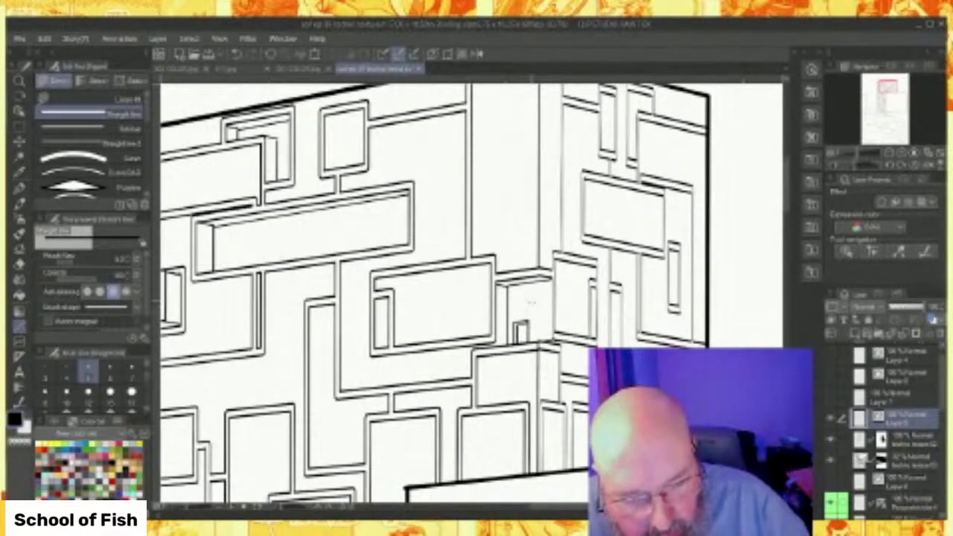
Draw converging depth lines and short divider strokes inside the large rectangular panel on the tower's narrow face.
{"action": "left_click_drag", "start_coordinate": [583, 211], "coordinate": [664, 192]}
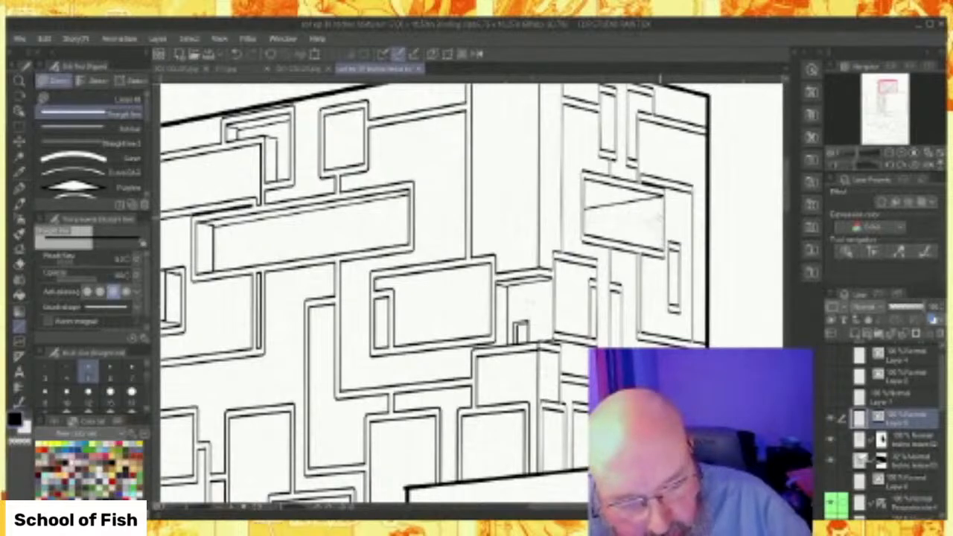
{"action": "left_click_drag", "start_coordinate": [662, 219], "coordinate": [585, 236]}
{"action": "left_click_drag", "start_coordinate": [662, 230], "coordinate": [601, 238]}
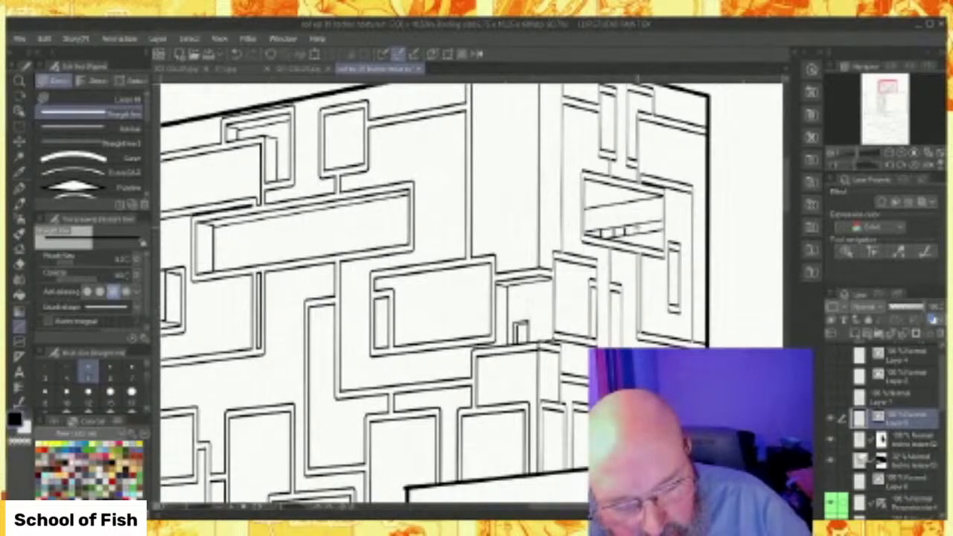
{"action": "left_click_drag", "start_coordinate": [584, 194], "coordinate": [615, 202]}
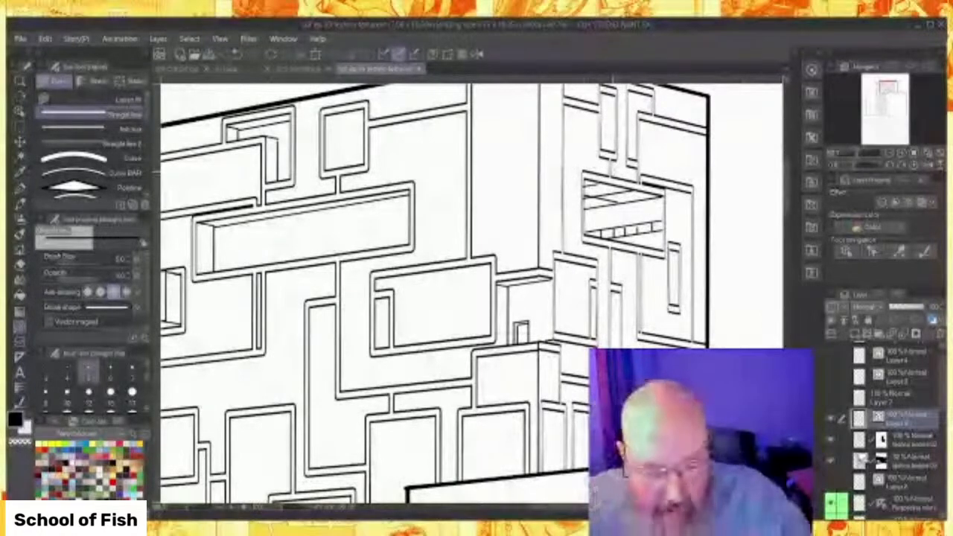
Examine the rear tower's panel detailing at page scale and close up.
{"action": "scroll", "coordinate": [611, 175], "scroll_direction": "down", "scroll_amount": 1}
{"action": "scroll", "coordinate": [611, 173], "scroll_direction": "down", "scroll_amount": 2}
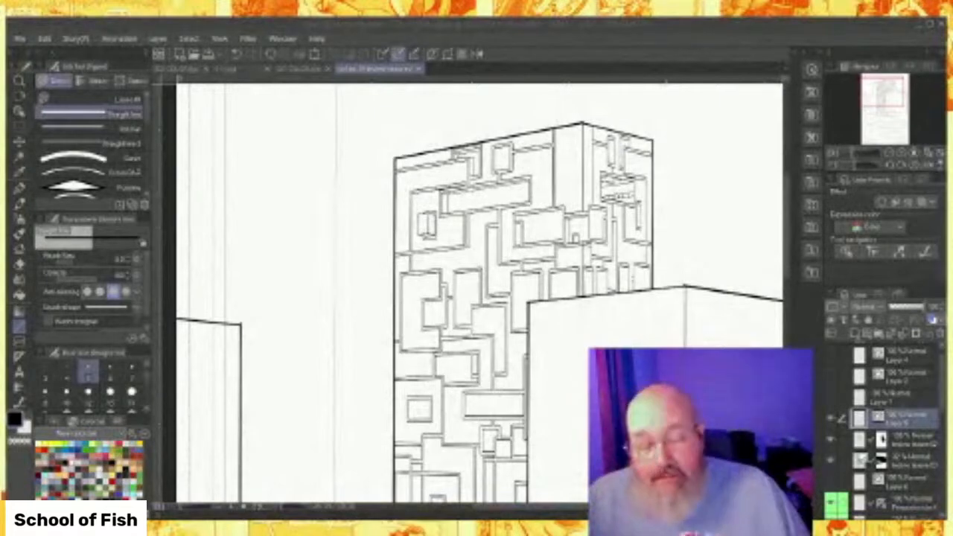
{"action": "scroll", "coordinate": [425, 394], "scroll_direction": "down", "scroll_amount": 2}
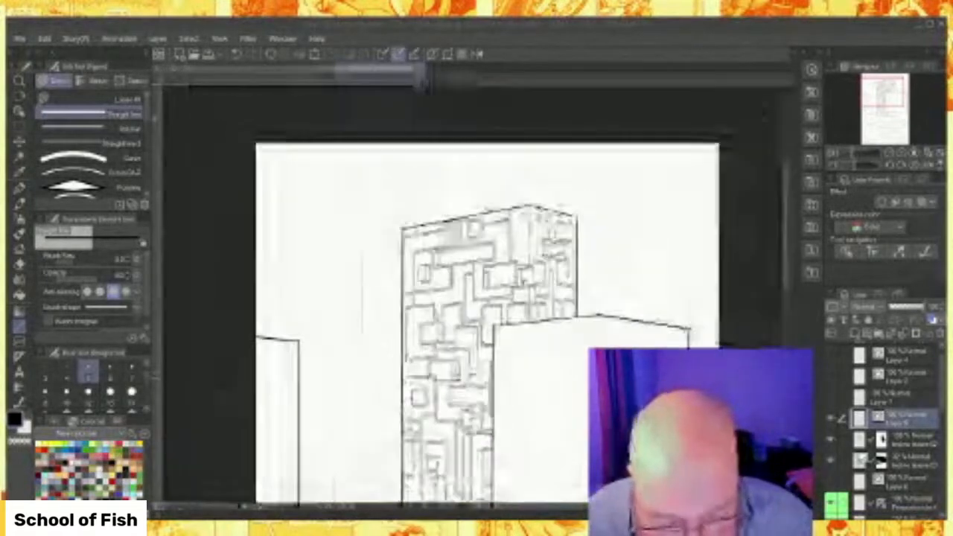
{"action": "scroll", "coordinate": [428, 356], "scroll_direction": "up", "scroll_amount": 2}
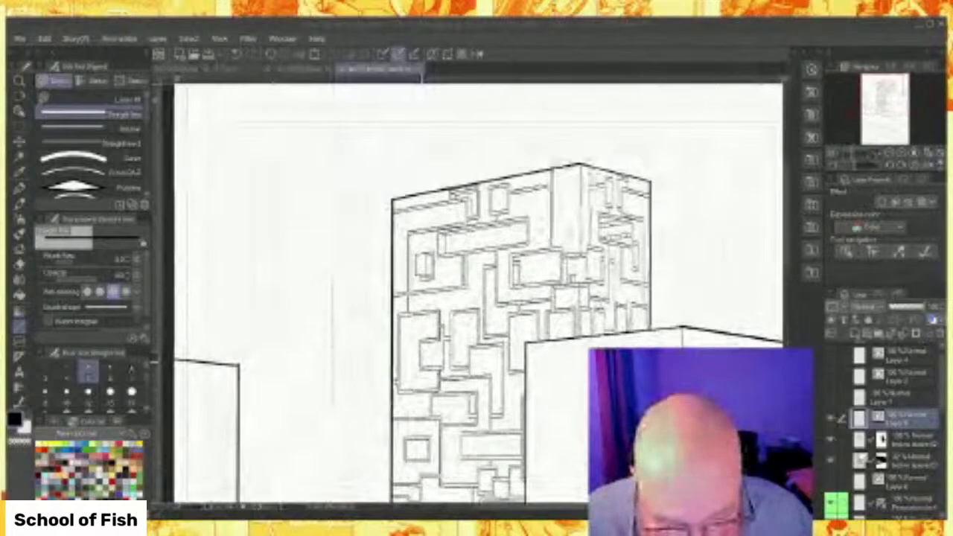
{"action": "scroll", "coordinate": [416, 368], "scroll_direction": "up", "scroll_amount": 1}
{"action": "scroll", "coordinate": [416, 368], "scroll_direction": "up", "scroll_amount": 1}
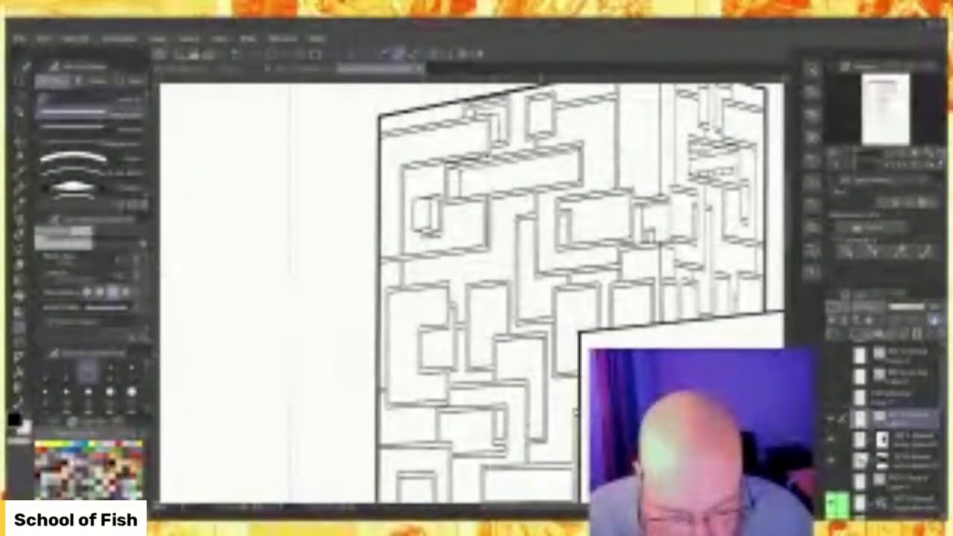
{"action": "scroll", "coordinate": [416, 368], "scroll_direction": "up", "scroll_amount": 1}
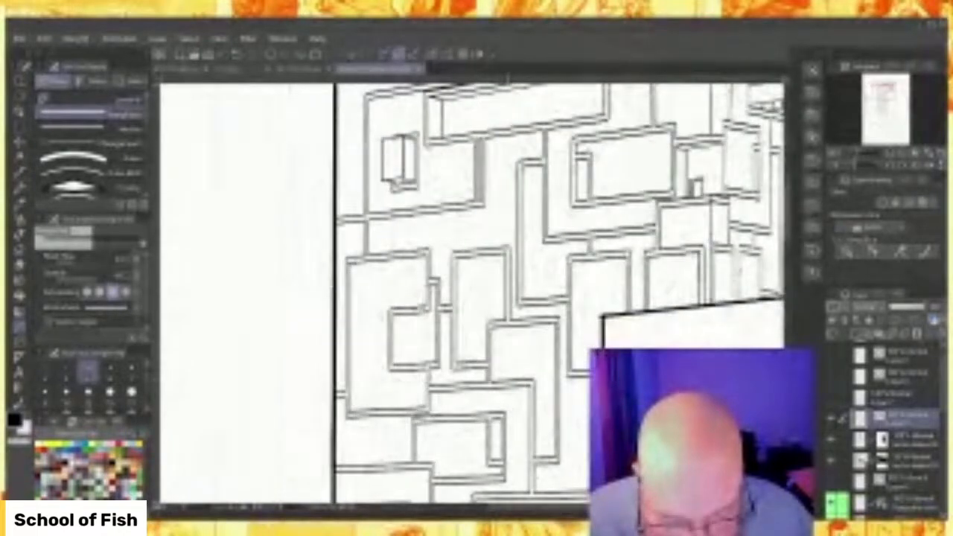
{"action": "scroll", "coordinate": [472, 293], "scroll_direction": "down", "scroll_amount": 3}
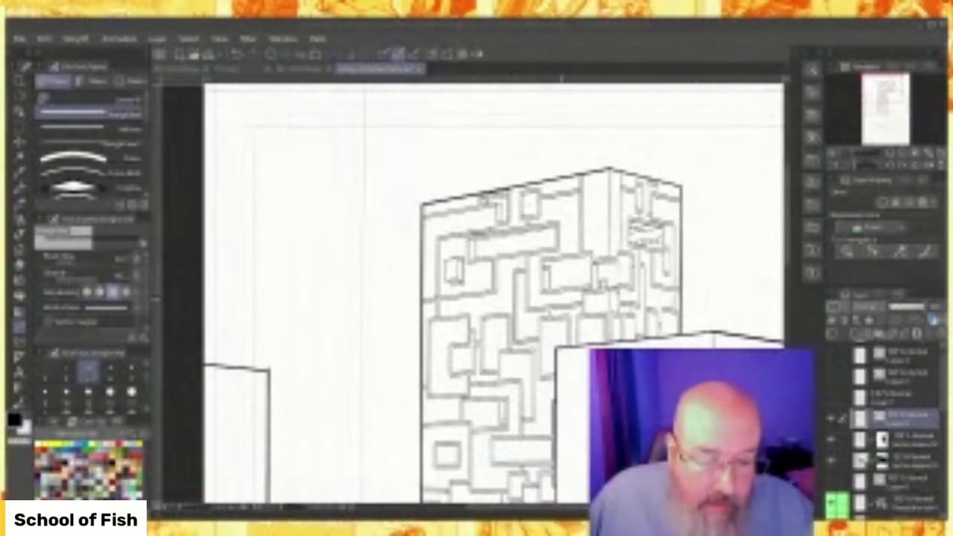
Bring in another panel texture and distort it to the width of the front block's left face.
{"action": "scroll", "coordinate": [492, 294], "scroll_direction": "down", "scroll_amount": 3}
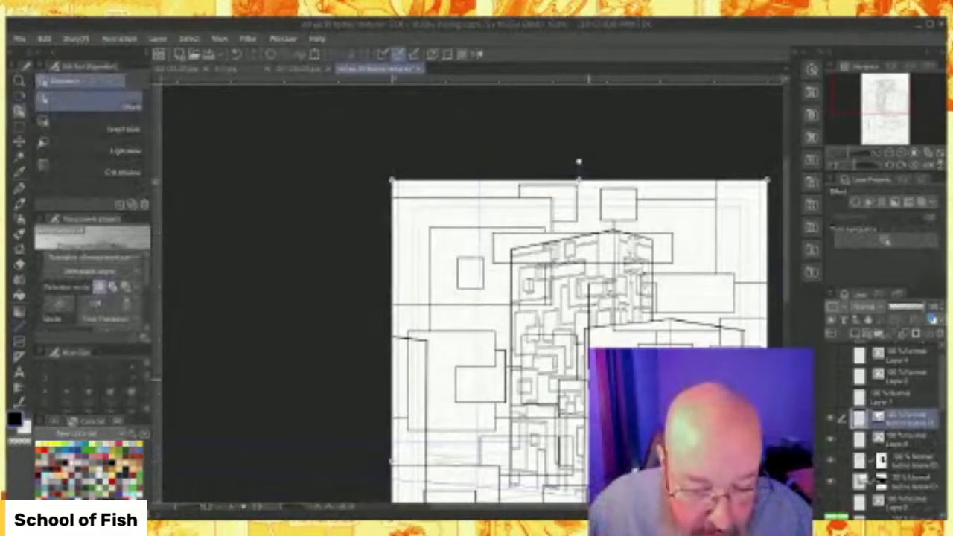
{"action": "scroll", "coordinate": [590, 227], "scroll_direction": "down", "scroll_amount": 3}
{"action": "left_click_drag", "start_coordinate": [790, 293], "coordinate": [796, 310]}
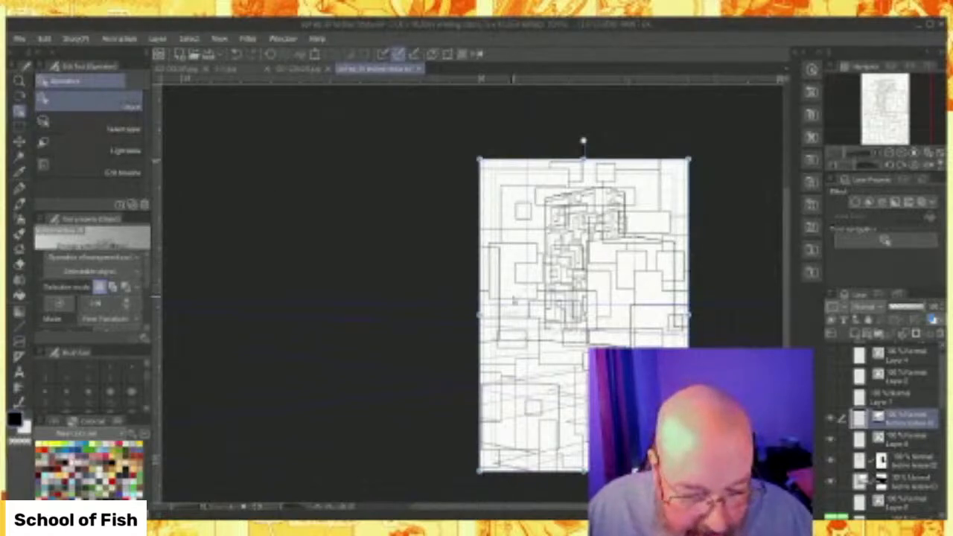
{"action": "left_click_drag", "start_coordinate": [583, 140], "coordinate": [633, 152]}
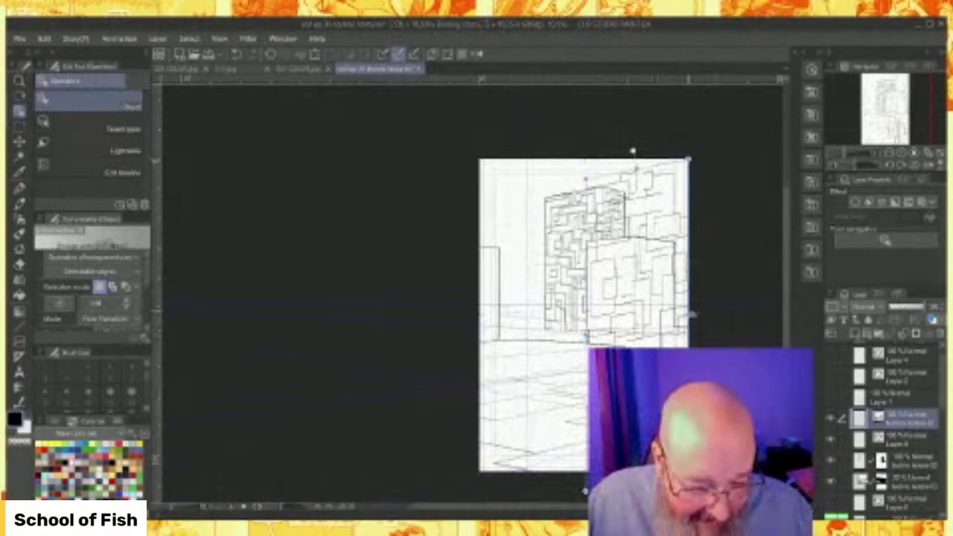
{"action": "key", "text": "Return"}
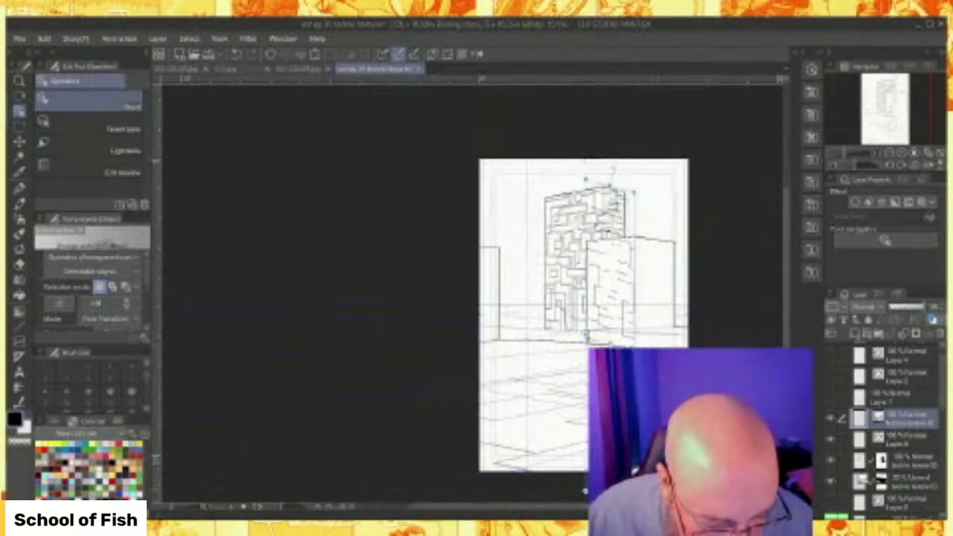
Fit the texture's upper and lower edges to the perspective of the front block's left face.
{"action": "scroll", "coordinate": [784, 311], "scroll_direction": "down", "scroll_amount": 2}
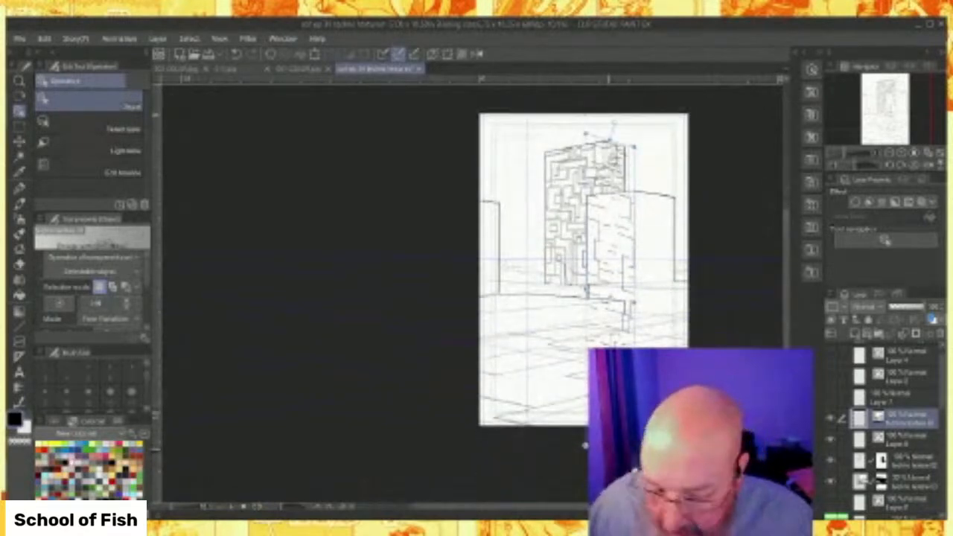
{"action": "left_click_drag", "start_coordinate": [608, 451], "coordinate": [616, 313]}
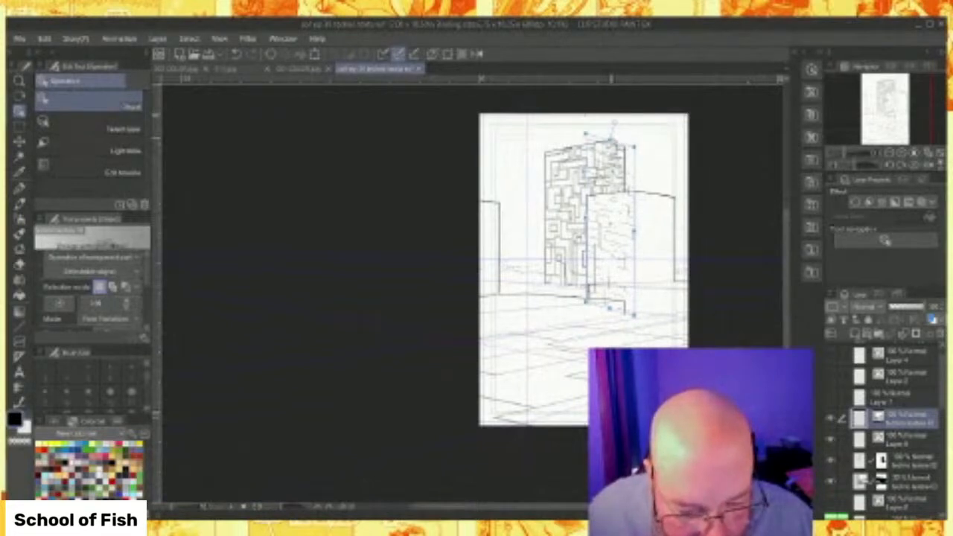
{"action": "left_click_drag", "start_coordinate": [610, 139], "coordinate": [611, 201]}
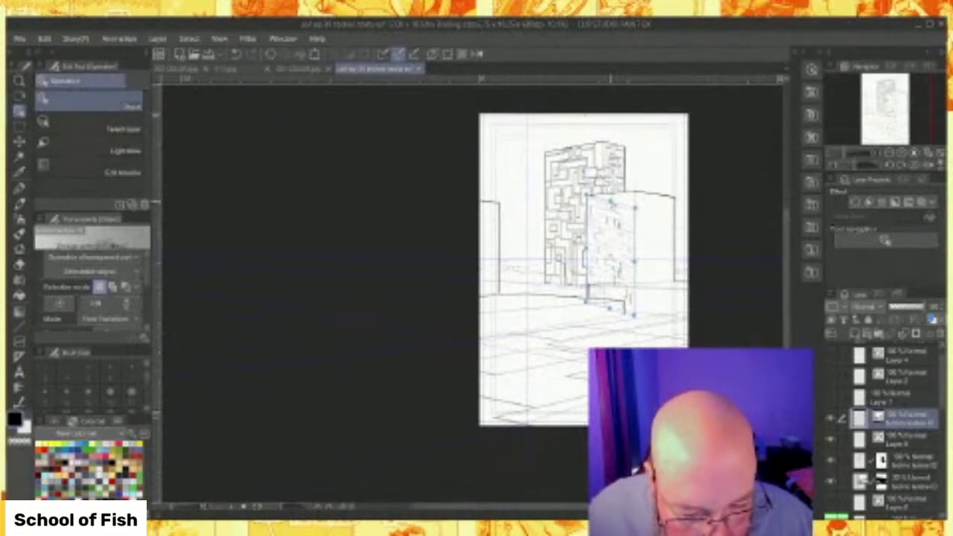
{"action": "scroll", "coordinate": [638, 199], "scroll_direction": "up", "scroll_amount": 5}
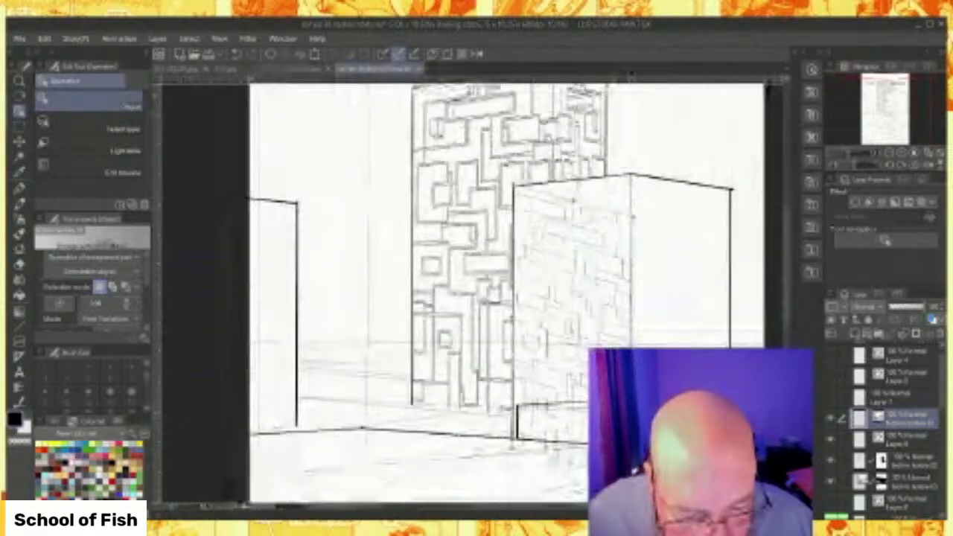
{"action": "left_click_drag", "start_coordinate": [633, 349], "coordinate": [631, 311]}
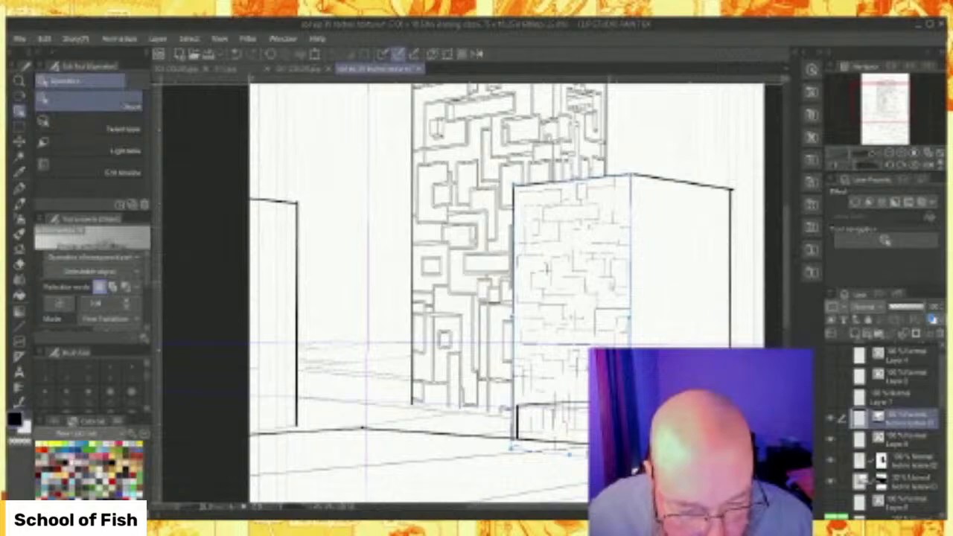
Duplicate the fitted texture, flip the copy onto the front block's right face, and merge the two texture layers.
{"action": "scroll", "coordinate": [633, 266], "scroll_direction": "up", "scroll_amount": 5}
{"action": "scroll", "coordinate": [476, 290], "scroll_direction": "down", "scroll_amount": 6}
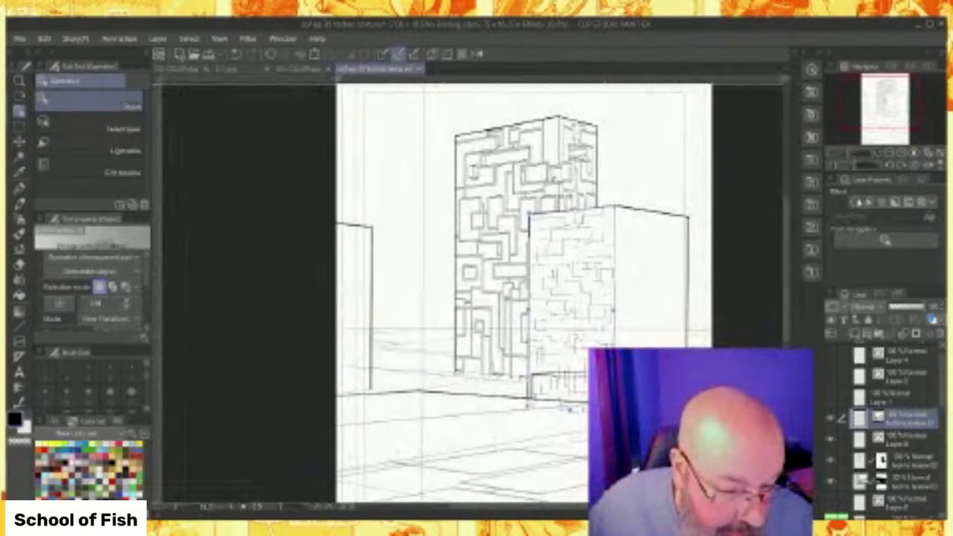
{"action": "key", "text": "ctrl+v"}
{"action": "left_click_drag", "start_coordinate": [528, 310], "coordinate": [688, 315]}
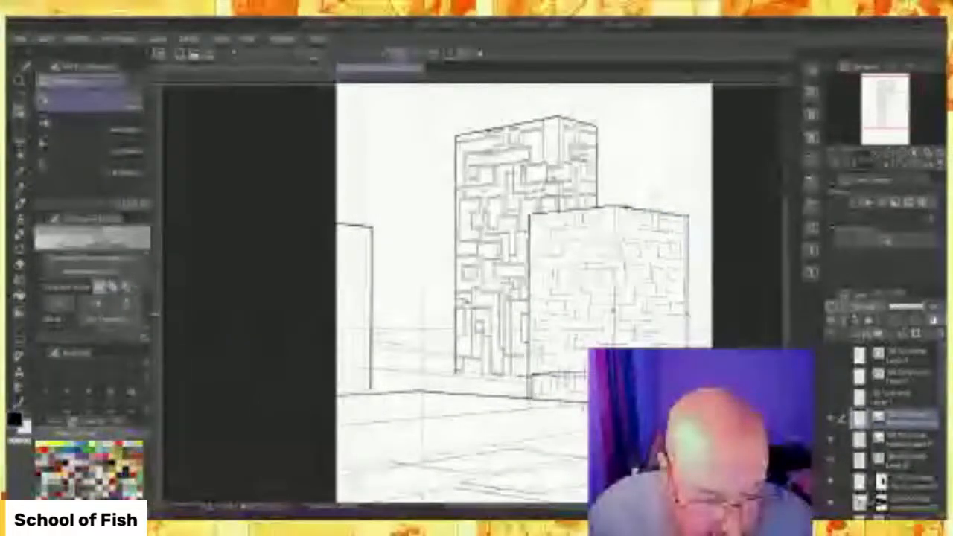
{"action": "scroll", "coordinate": [649, 372], "scroll_direction": "up", "scroll_amount": 5}
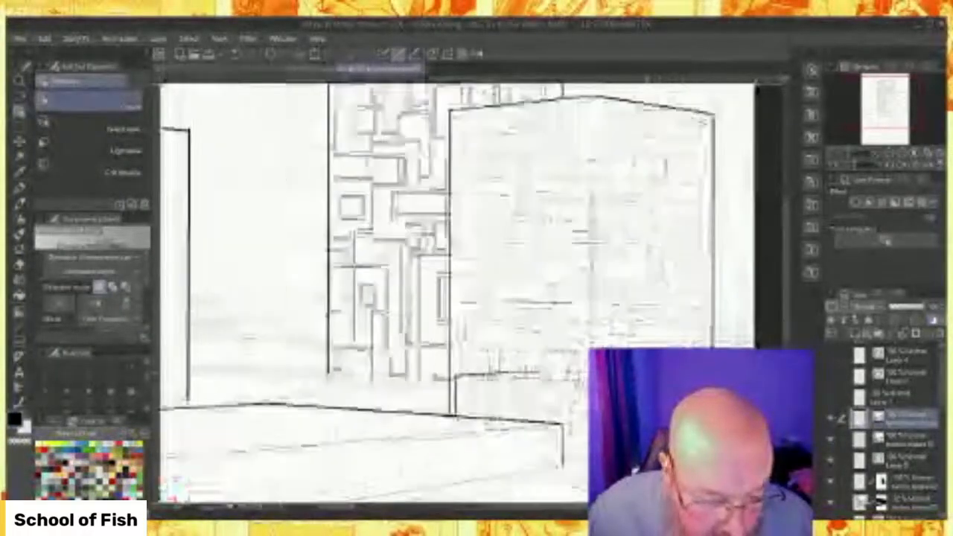
{"action": "scroll", "coordinate": [652, 367], "scroll_direction": "up", "scroll_amount": 1}
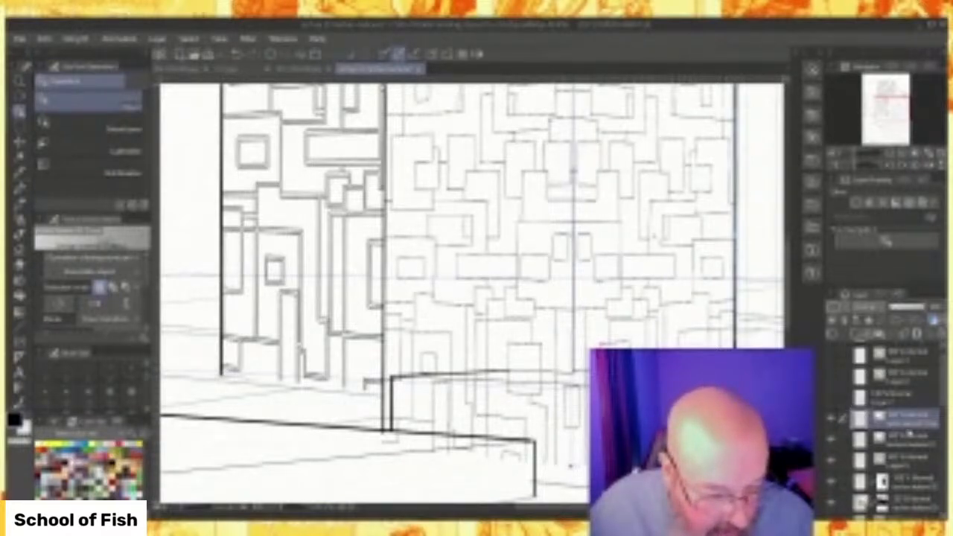
{"action": "left_click", "coordinate": [906, 338]}
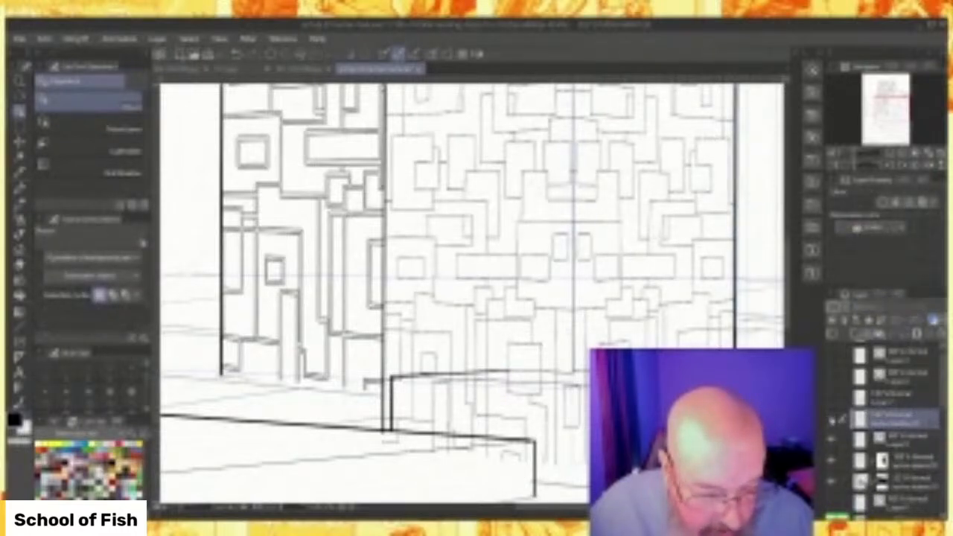
Hide the merged texture and auto-select regions of the front block and the low forms before it, referring to all layers.
{"action": "left_click", "coordinate": [832, 421]}
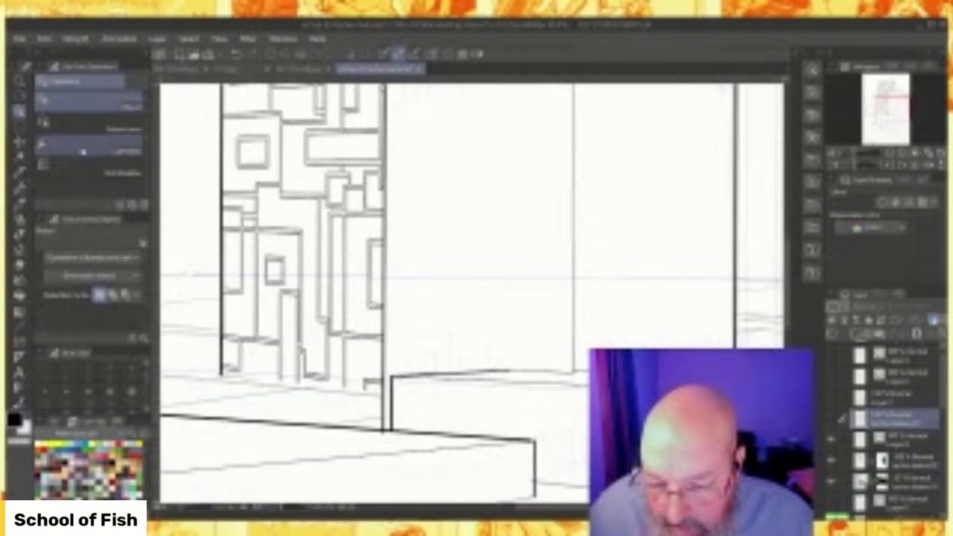
{"action": "left_click", "coordinate": [19, 156]}
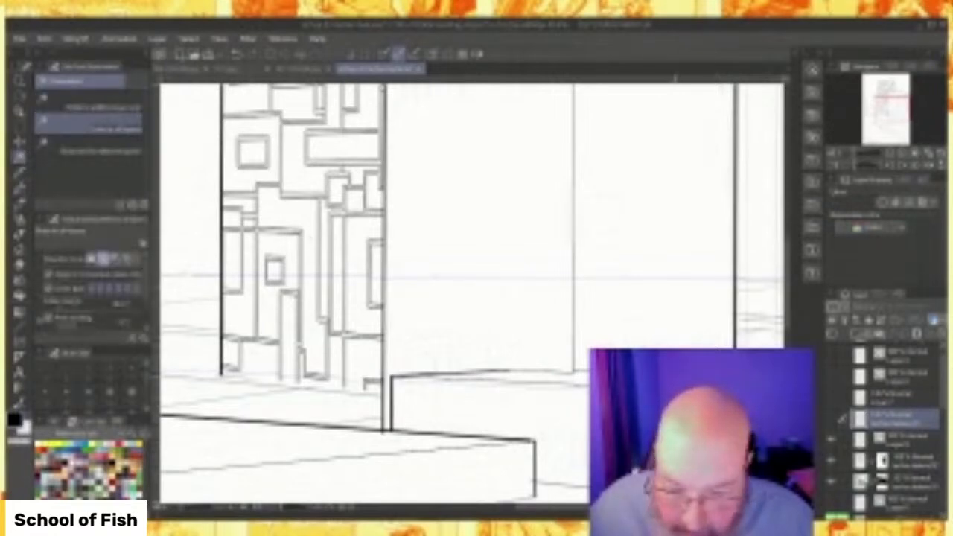
{"action": "left_click", "coordinate": [678, 223]}
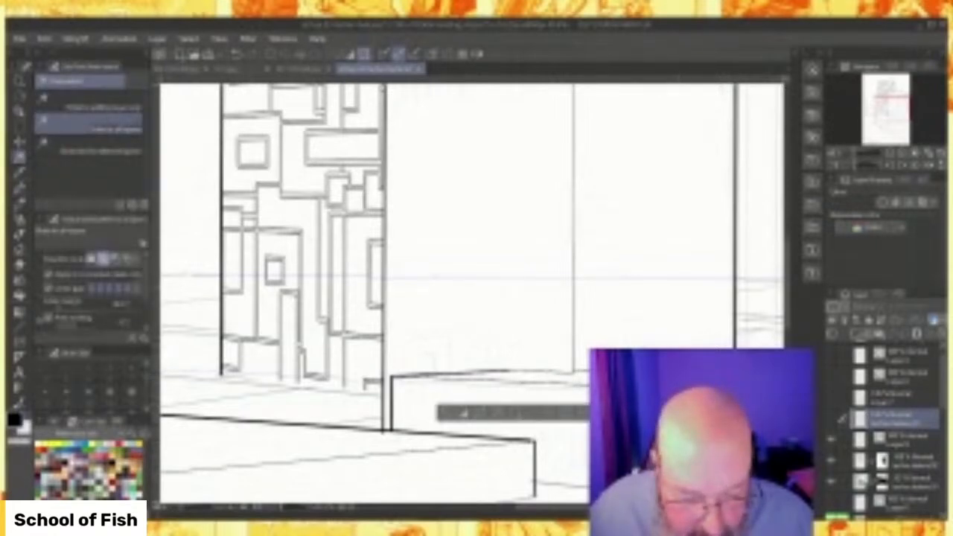
{"action": "left_click", "coordinate": [637, 439]}
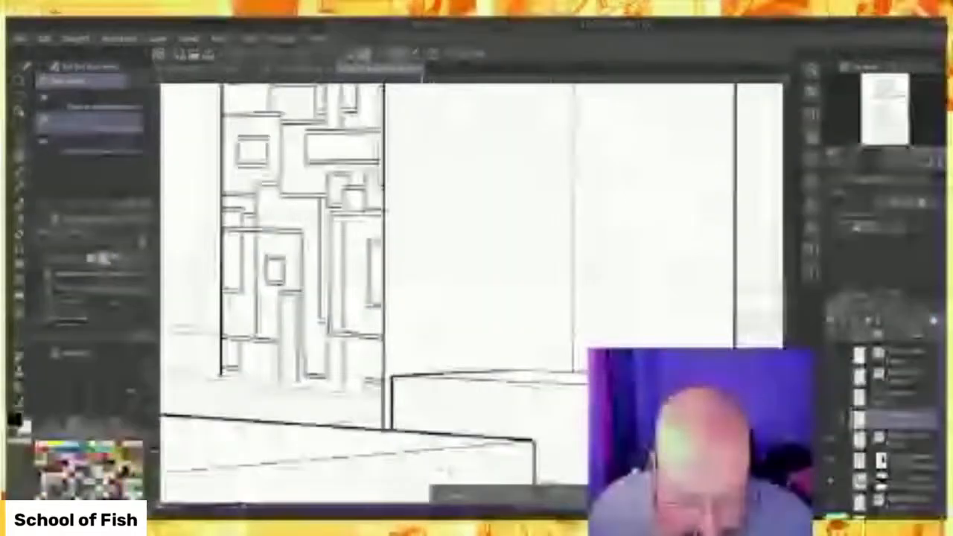
{"action": "left_click", "coordinate": [401, 444]}
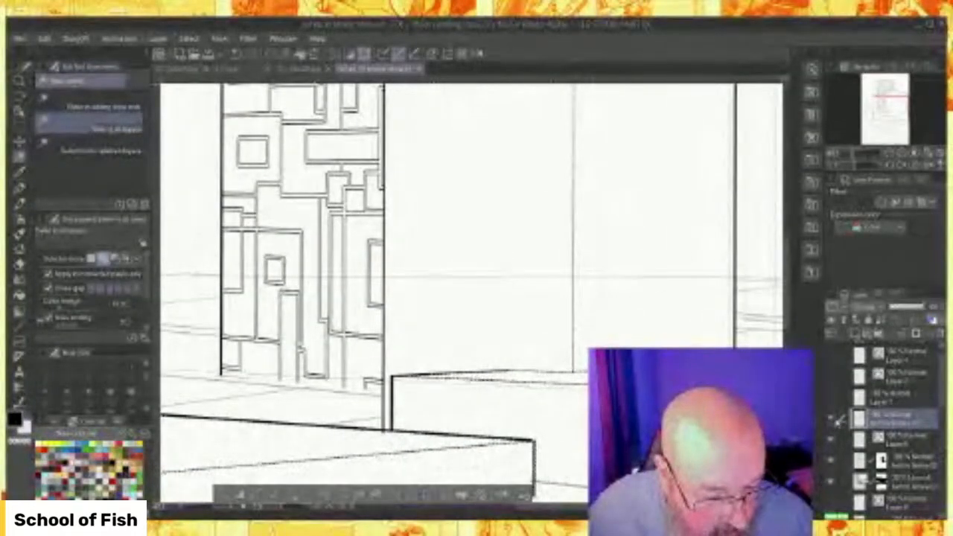
Show the merged panel texture again and mask it to the selected regions, clipping it at the front block's base.
{"action": "left_click", "coordinate": [831, 419]}
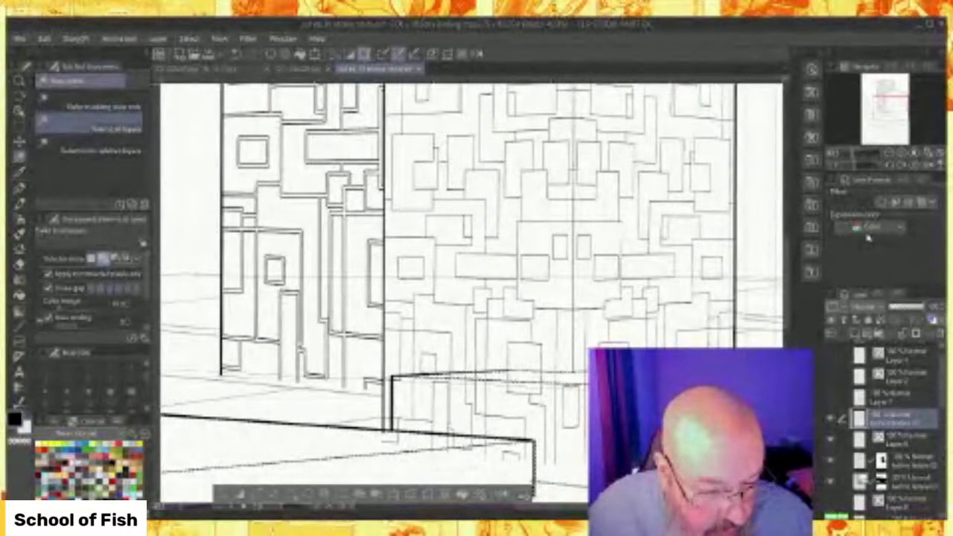
{"action": "left_click", "coordinate": [916, 334]}
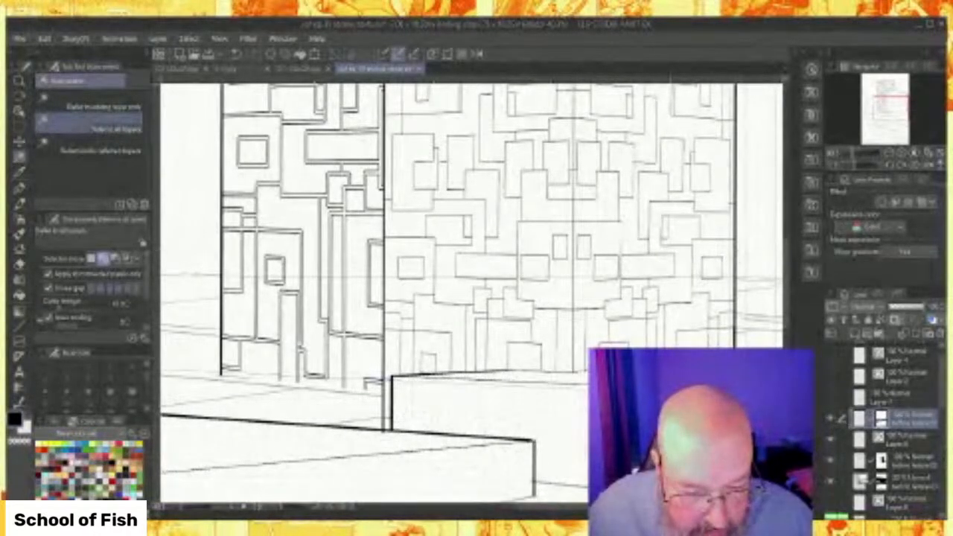
{"action": "scroll", "coordinate": [648, 292], "scroll_direction": "down", "scroll_amount": 2}
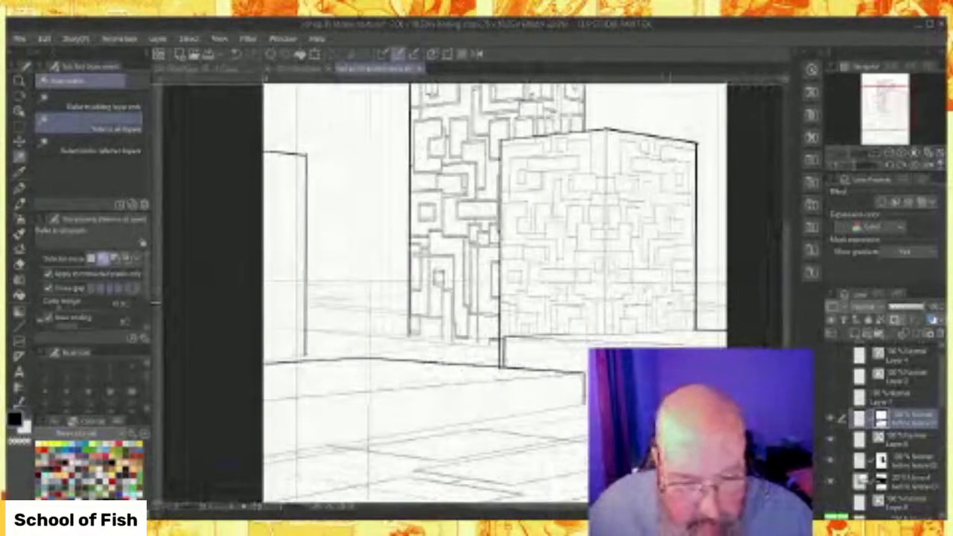
{"action": "scroll", "coordinate": [615, 259], "scroll_direction": "up", "scroll_amount": 1}
{"action": "scroll", "coordinate": [615, 258], "scroll_direction": "up", "scroll_amount": 3}
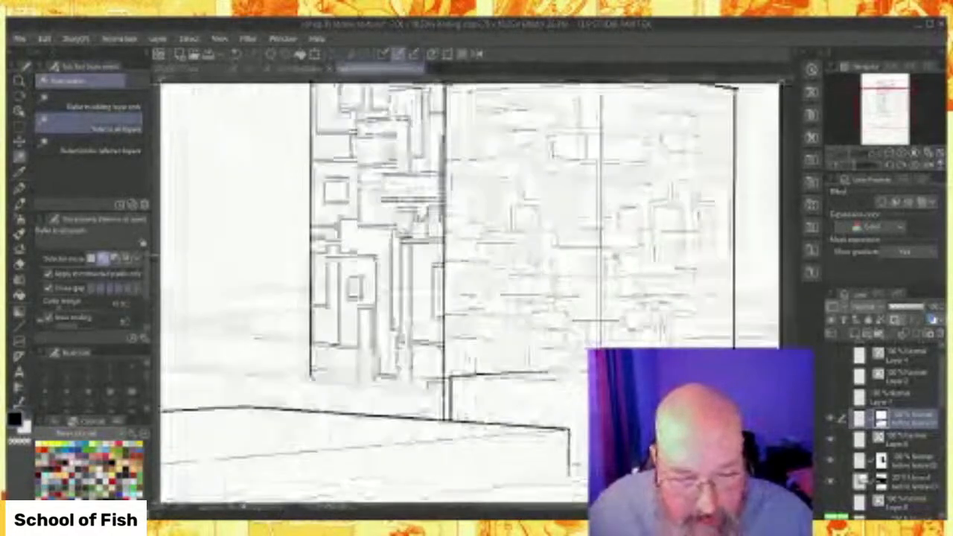
{"action": "scroll", "coordinate": [595, 274], "scroll_direction": "down", "scroll_amount": 2}
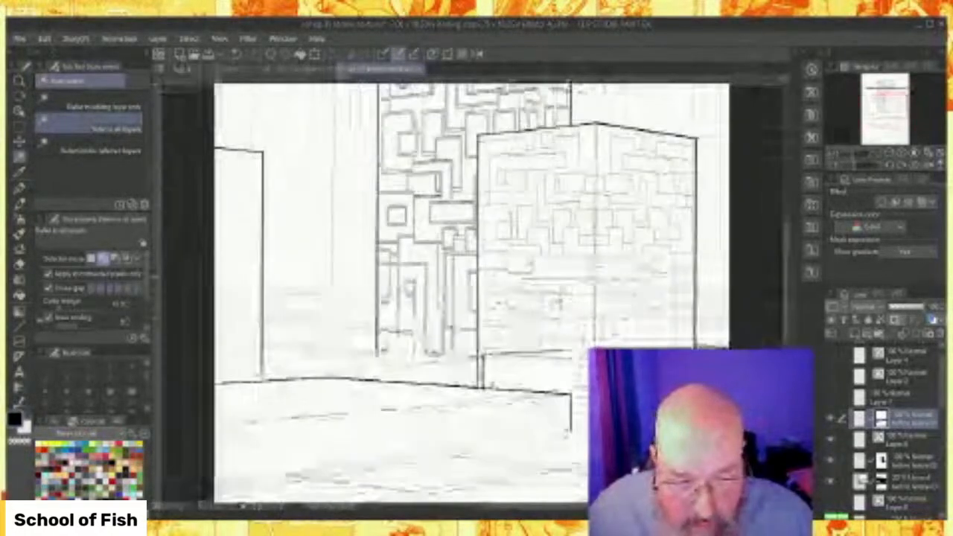
{"action": "scroll", "coordinate": [577, 174], "scroll_direction": "up", "scroll_amount": 1}
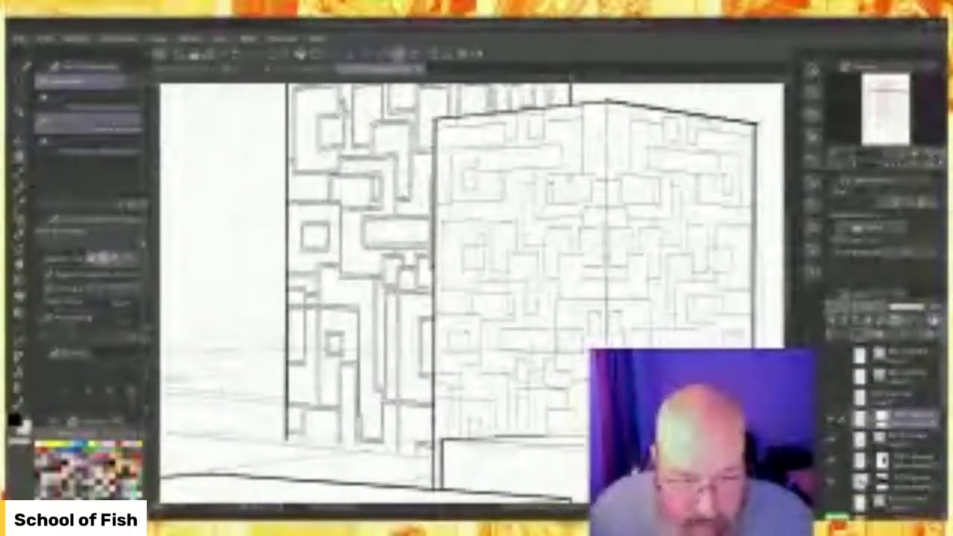
{"action": "scroll", "coordinate": [477, 291], "scroll_direction": "down", "scroll_amount": 2}
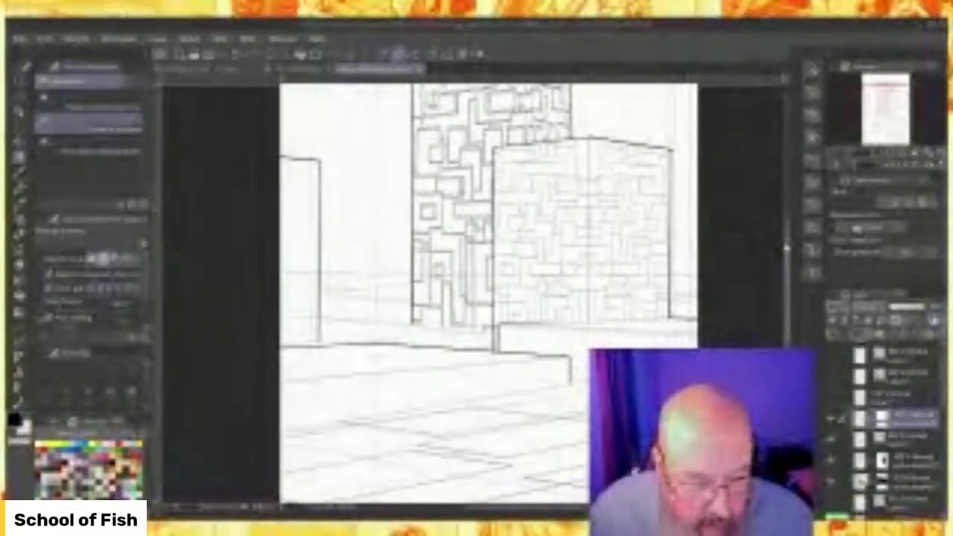
{"action": "left_click_drag", "start_coordinate": [787, 248], "coordinate": [788, 223]}
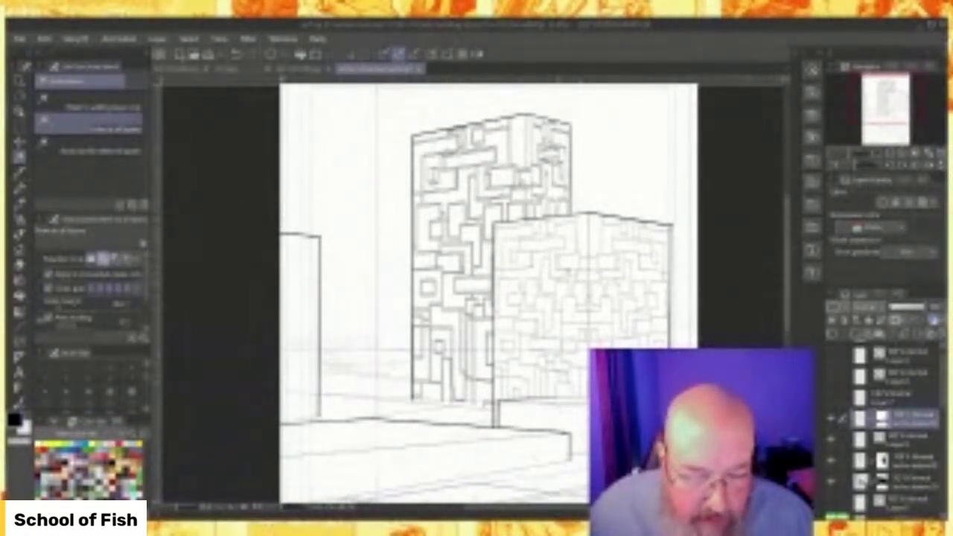
Draw straight depth lines inside the narrow vertical panel and at both ends of the long horizontal bar on the front block's left face.
{"action": "scroll", "coordinate": [604, 316], "scroll_direction": "up", "scroll_amount": 6}
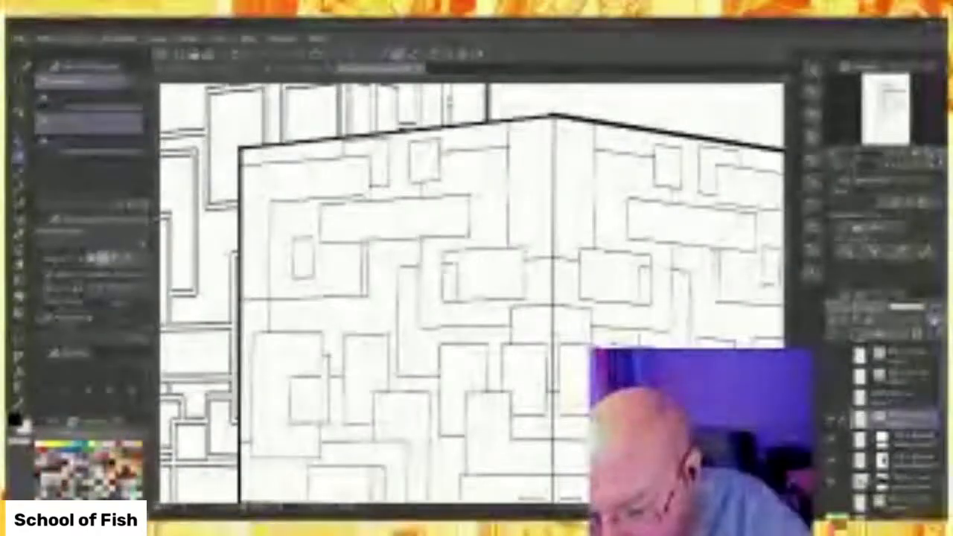
{"action": "key", "text": "b"}
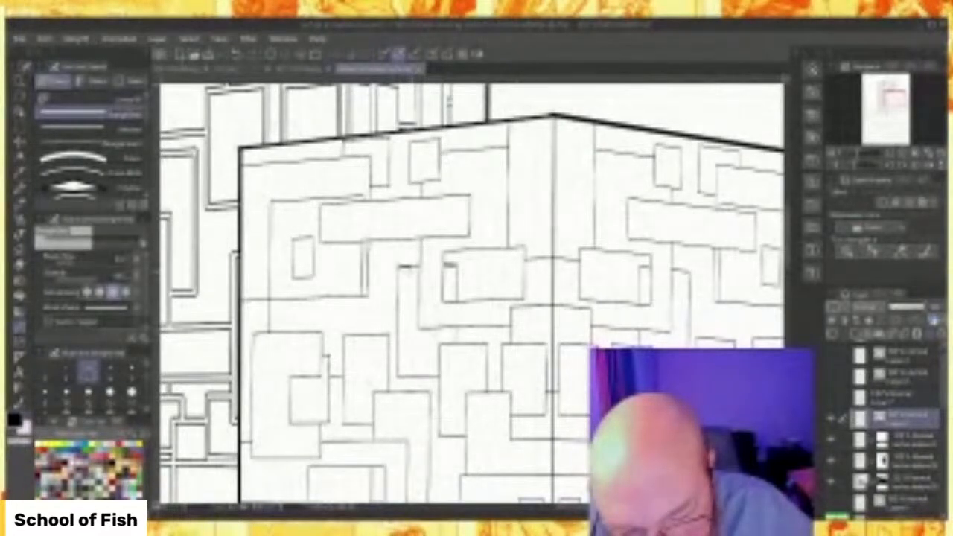
{"action": "left_click_drag", "start_coordinate": [408, 262], "coordinate": [408, 374]}
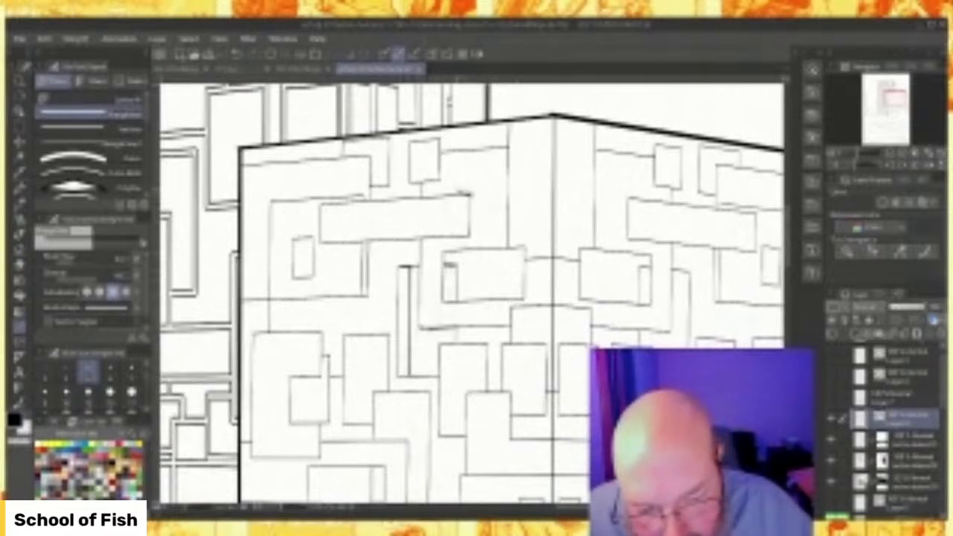
{"action": "mouse_move", "coordinate": [470, 194]}
{"action": "left_mouse_down"}
{"action": "mouse_move", "coordinate": [469, 236]}
{"action": "mouse_move", "coordinate": [458, 194]}
{"action": "left_mouse_up"}
{"action": "left_click_drag", "start_coordinate": [470, 236], "coordinate": [456, 234]}
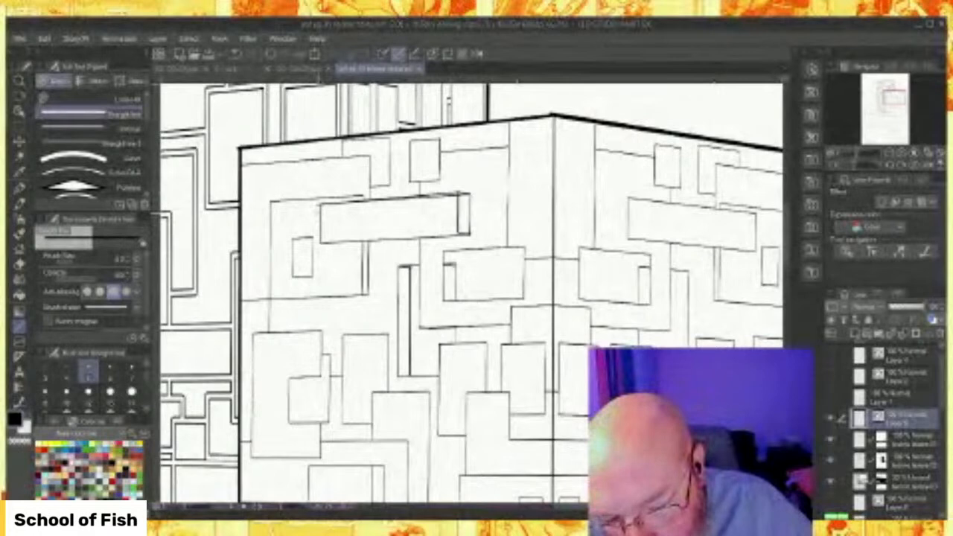
{"action": "left_click_drag", "start_coordinate": [462, 236], "coordinate": [319, 241]}
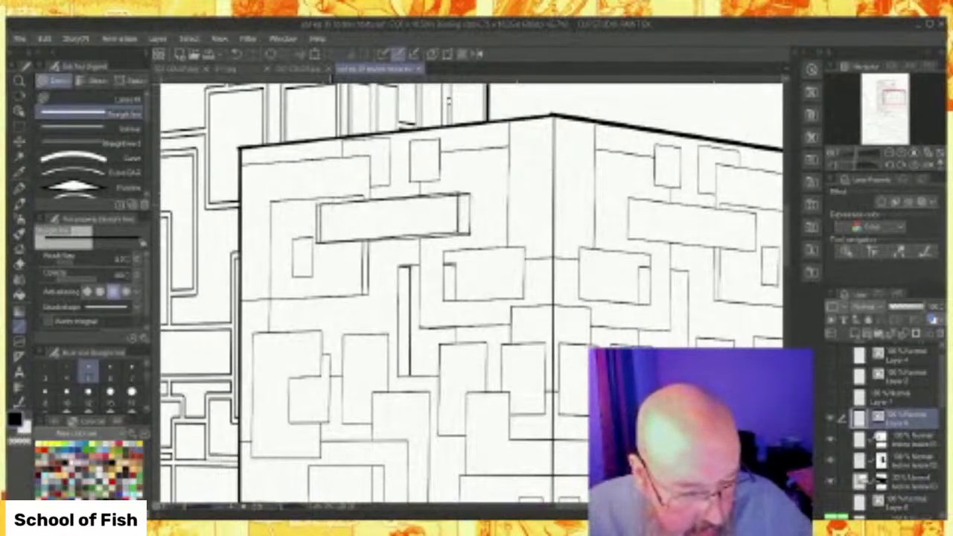
Lasso-fill the texture's layer mask to hide the leftover edge at the horizontal bar's left end, undoing the last stroke.
{"action": "left_click", "coordinate": [883, 440]}
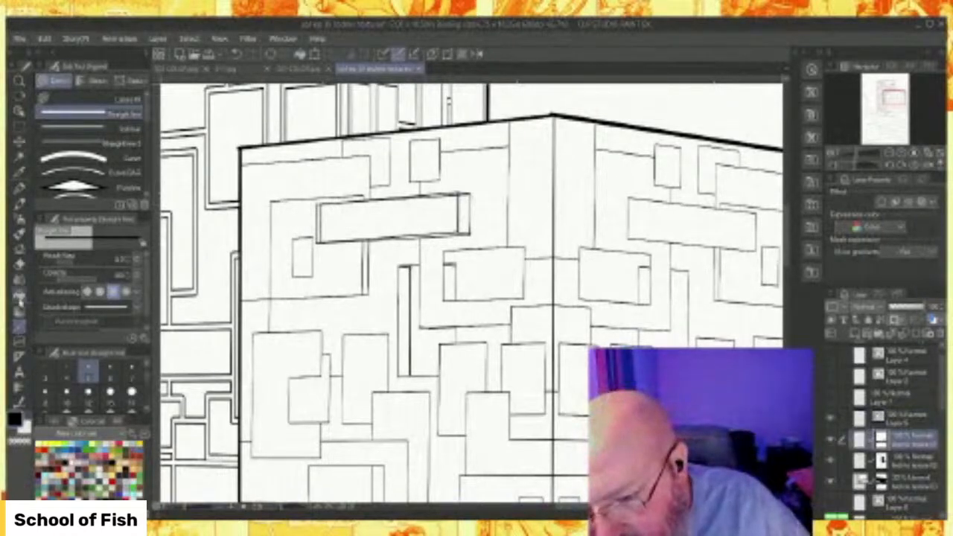
{"action": "left_click", "coordinate": [55, 102]}
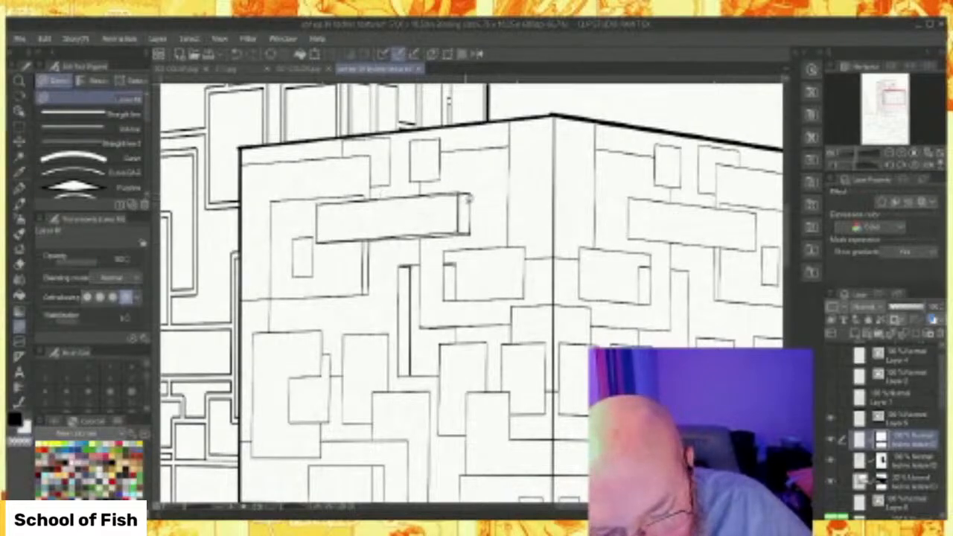
{"action": "mouse_move", "coordinate": [469, 189]}
{"action": "left_mouse_down"}
{"action": "mouse_move", "coordinate": [452, 205]}
{"action": "mouse_move", "coordinate": [389, 198]}
{"action": "left_mouse_up"}
{"action": "key", "text": "ctrl+z"}
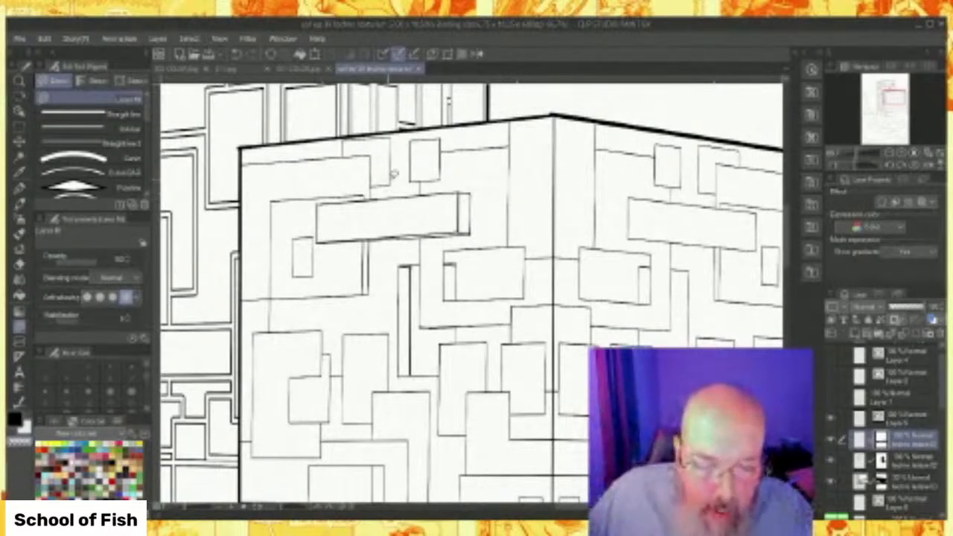
Outline the large upper panel on the line layer with a thicker straight line, making it protrude past the front block's left corner.
{"action": "scroll", "coordinate": [714, 184], "scroll_direction": "down", "scroll_amount": 2}
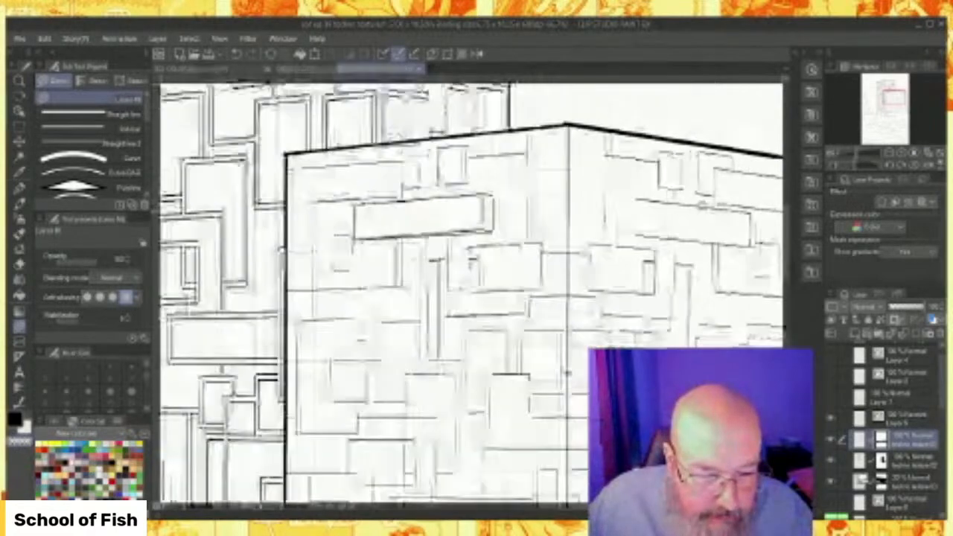
{"action": "scroll", "coordinate": [512, 395], "scroll_direction": "down", "scroll_amount": 1}
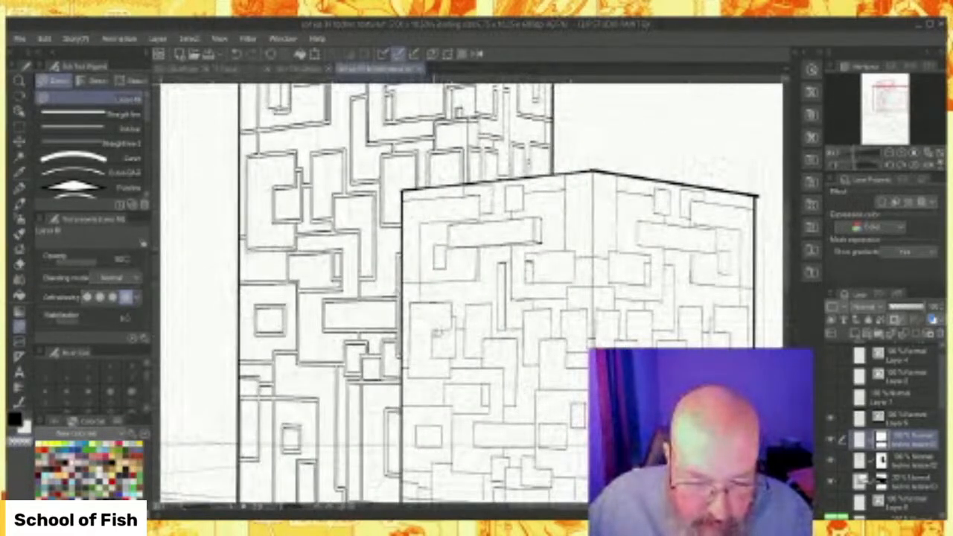
{"action": "scroll", "coordinate": [393, 192], "scroll_direction": "up", "scroll_amount": 2}
{"action": "scroll", "coordinate": [406, 175], "scroll_direction": "up", "scroll_amount": 2}
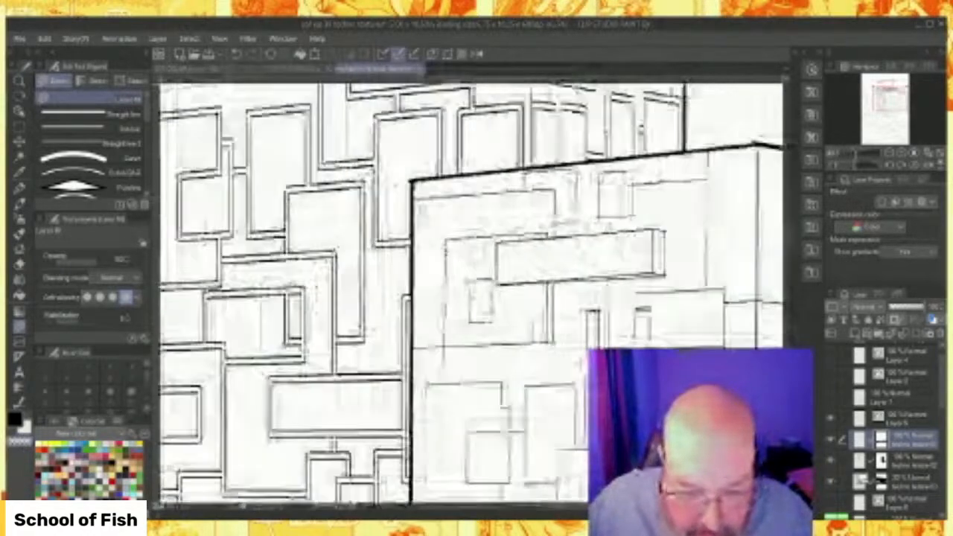
{"action": "left_click", "coordinate": [907, 421]}
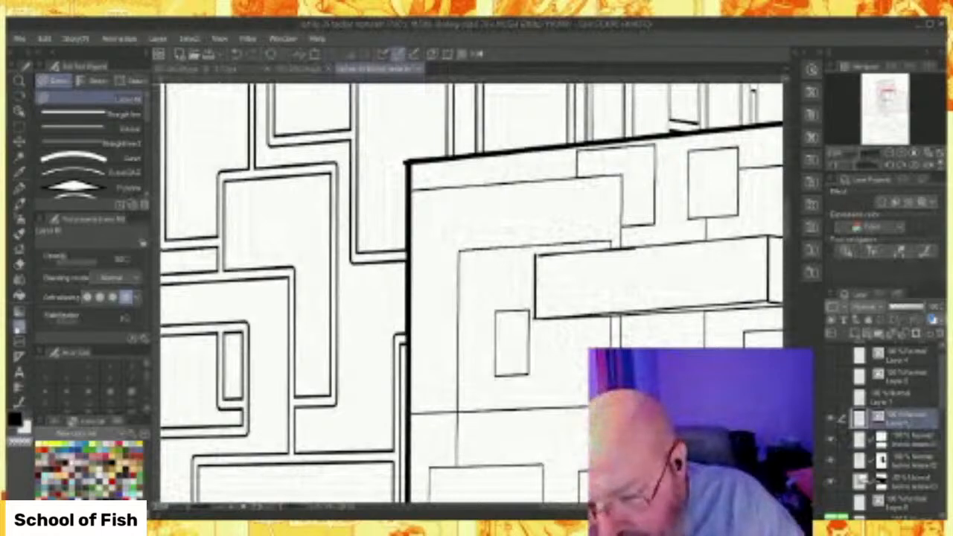
{"action": "left_click", "coordinate": [100, 113]}
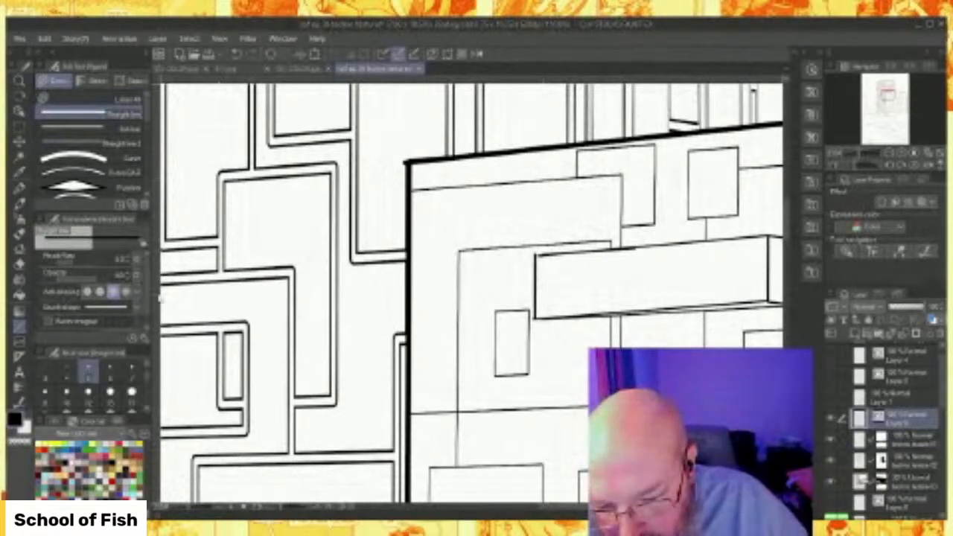
{"action": "left_click", "coordinate": [66, 390]}
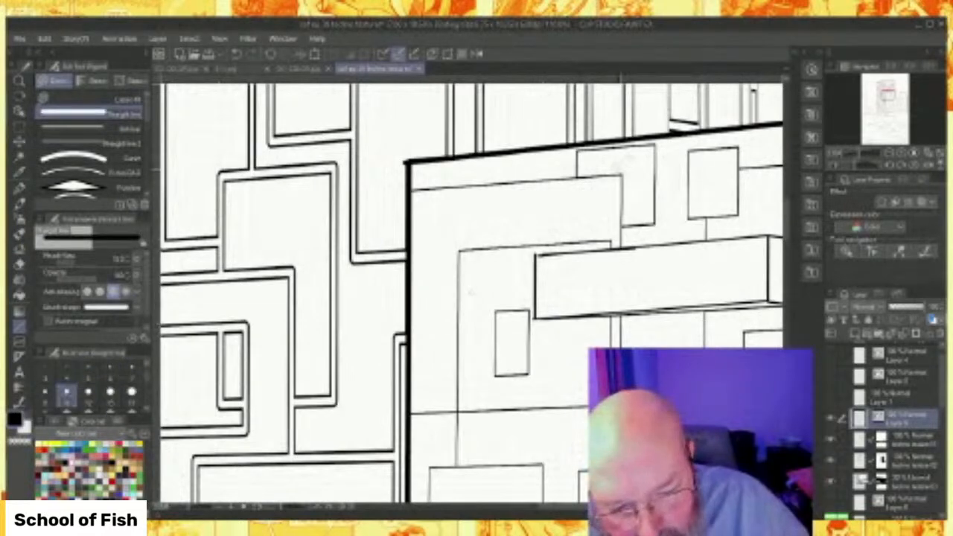
{"action": "left_click_drag", "start_coordinate": [621, 176], "coordinate": [400, 198]}
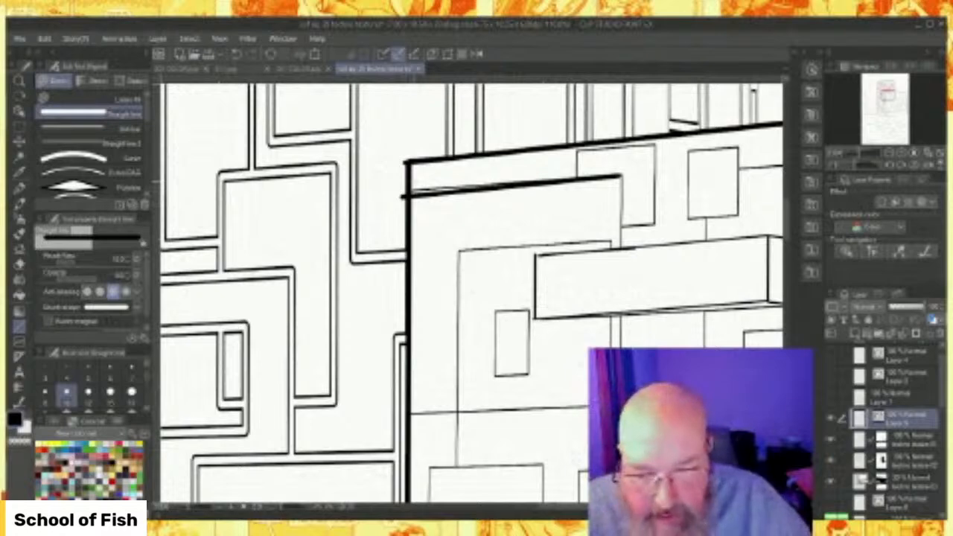
{"action": "left_click", "coordinate": [237, 54]}
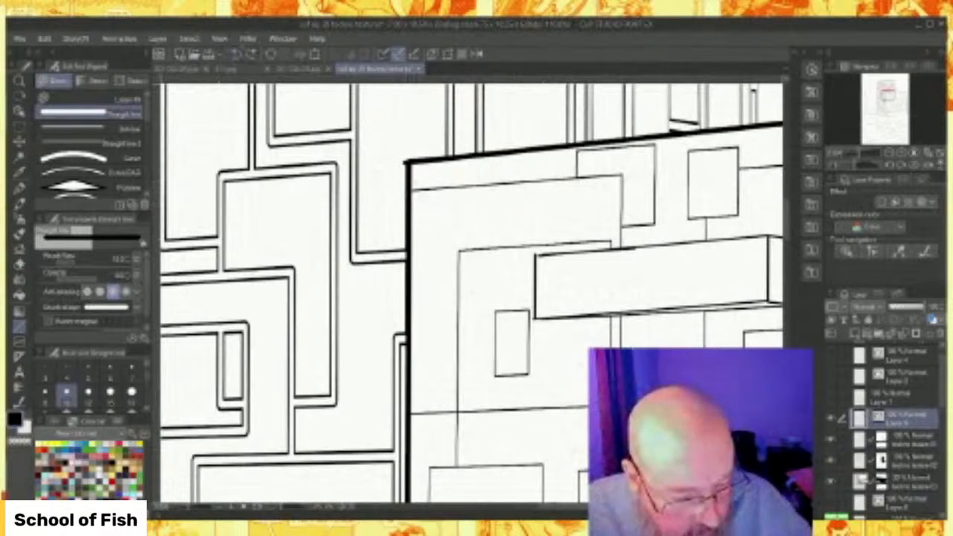
{"action": "scroll", "coordinate": [938, 403], "scroll_direction": "down", "scroll_amount": 5}
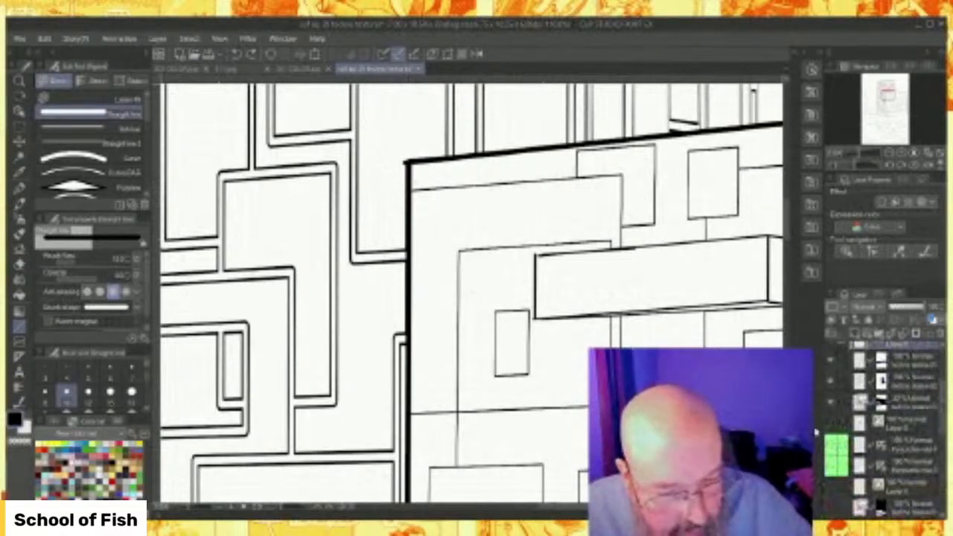
{"action": "left_click_drag", "start_coordinate": [621, 174], "coordinate": [393, 194]}
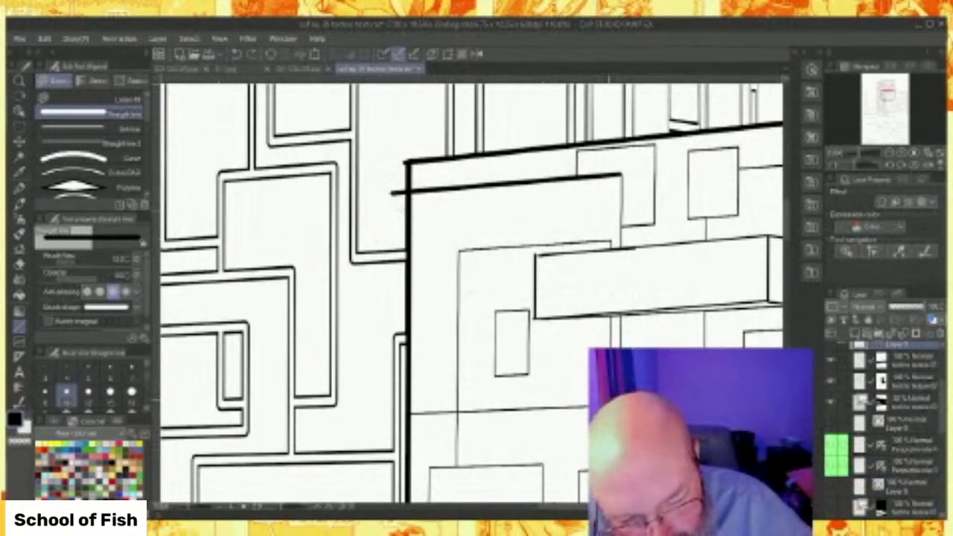
{"action": "left_click_drag", "start_coordinate": [612, 404], "coordinate": [398, 412]}
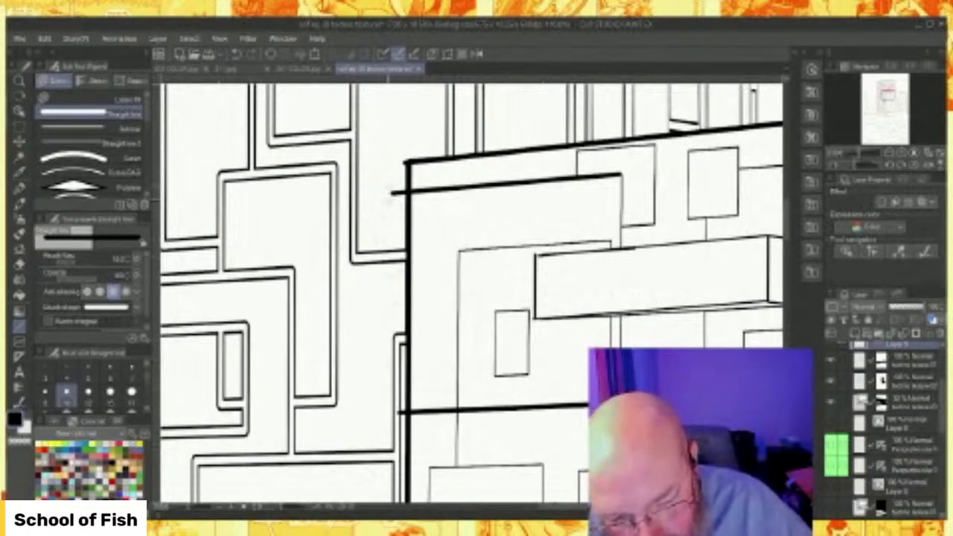
{"action": "left_click_drag", "start_coordinate": [397, 192], "coordinate": [398, 412]}
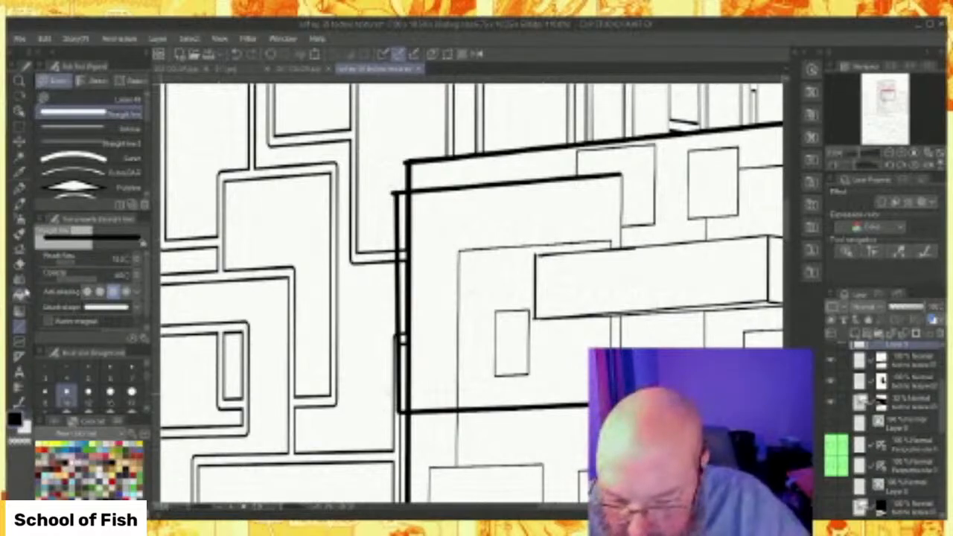
Erase the front block's corner line where the protruding panel covers it.
{"action": "left_click", "coordinate": [19, 295]}
{"action": "key", "text": "e"}
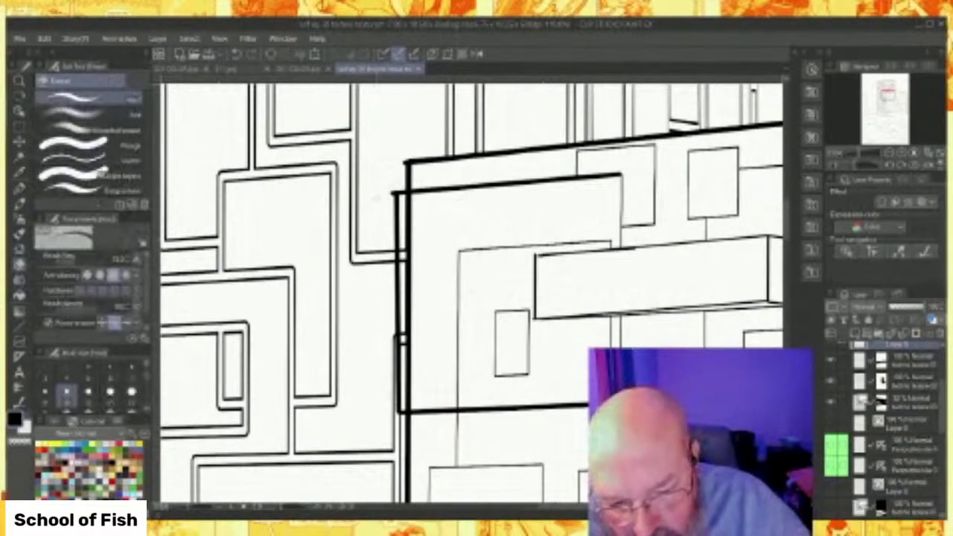
{"action": "left_click", "coordinate": [409, 208]}
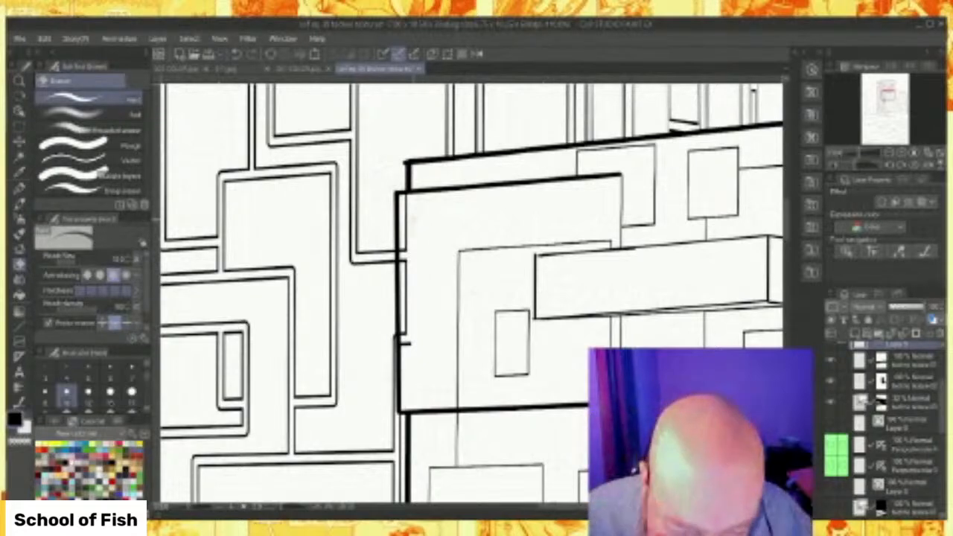
Draw a thick straight line along the lower edge of the long horizontal bar on the front block's left face.
{"action": "key", "text": "u"}
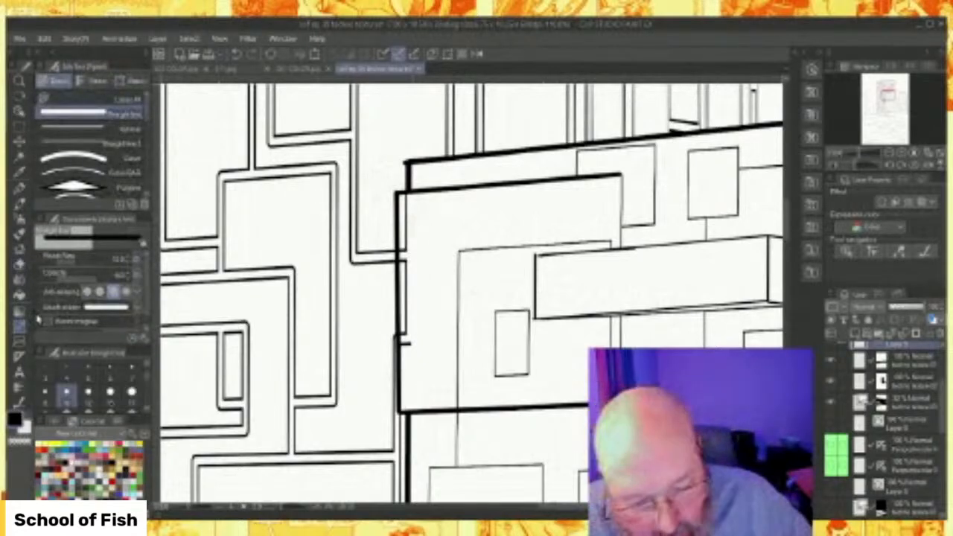
{"action": "scroll", "coordinate": [471, 295], "scroll_direction": "right", "scroll_amount": 5}
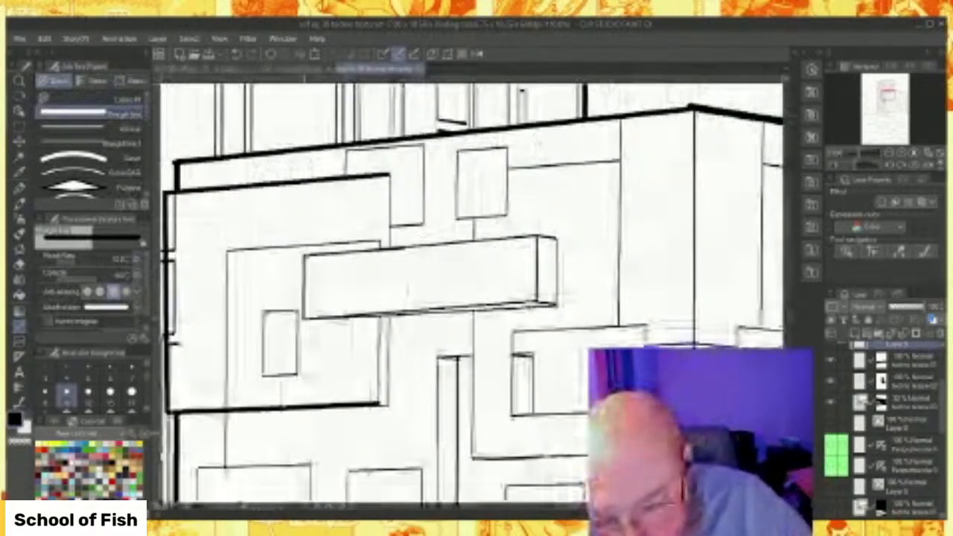
{"action": "left_click_drag", "start_coordinate": [312, 320], "coordinate": [555, 303]}
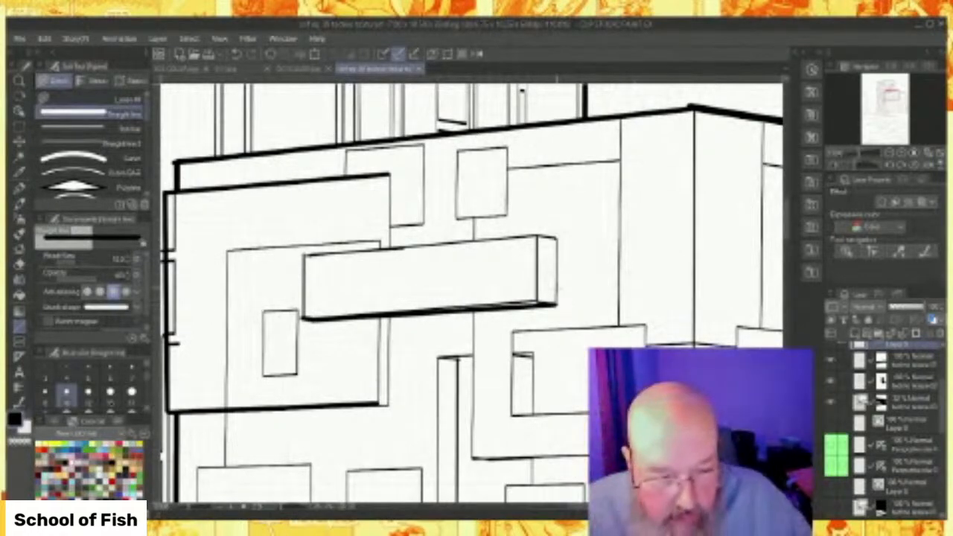
{"action": "scroll", "coordinate": [470, 293], "scroll_direction": "down", "scroll_amount": 2}
{"action": "scroll", "coordinate": [470, 294], "scroll_direction": "up", "scroll_amount": 5}
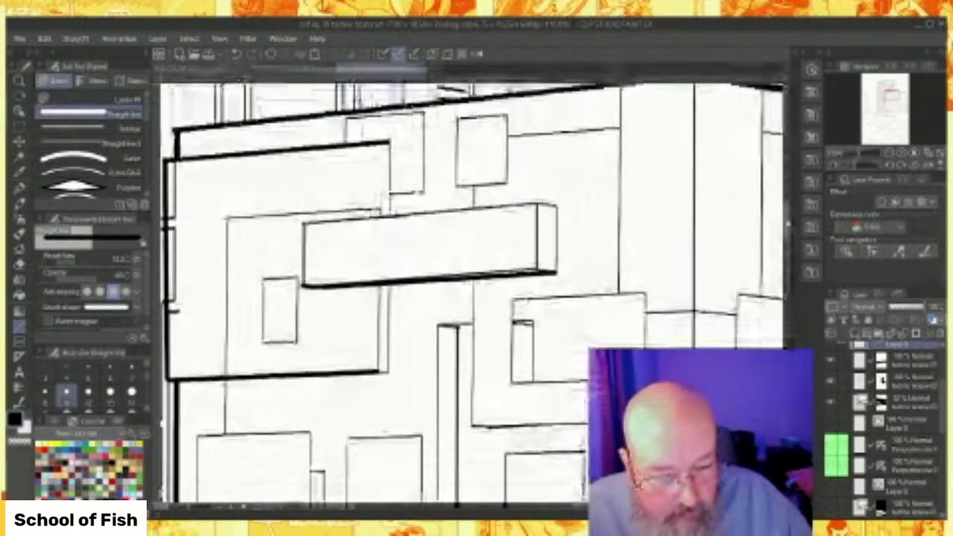
{"action": "scroll", "coordinate": [471, 294], "scroll_direction": "right", "scroll_amount": 1}
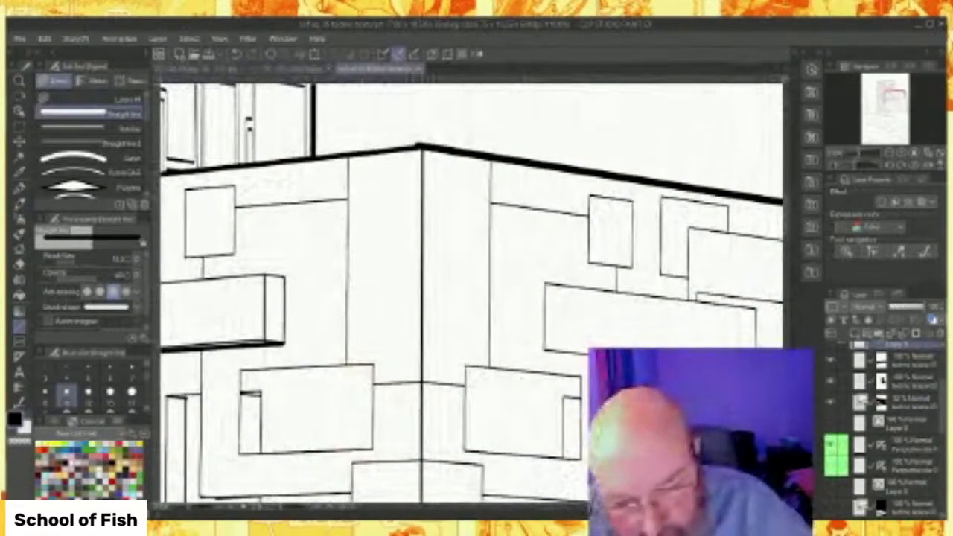
Draw two thick straight lines forming a V-shaped notch below the front block's top corner, between the two vertical panel lines.
{"action": "left_click_drag", "start_coordinate": [347, 157], "coordinate": [421, 168]}
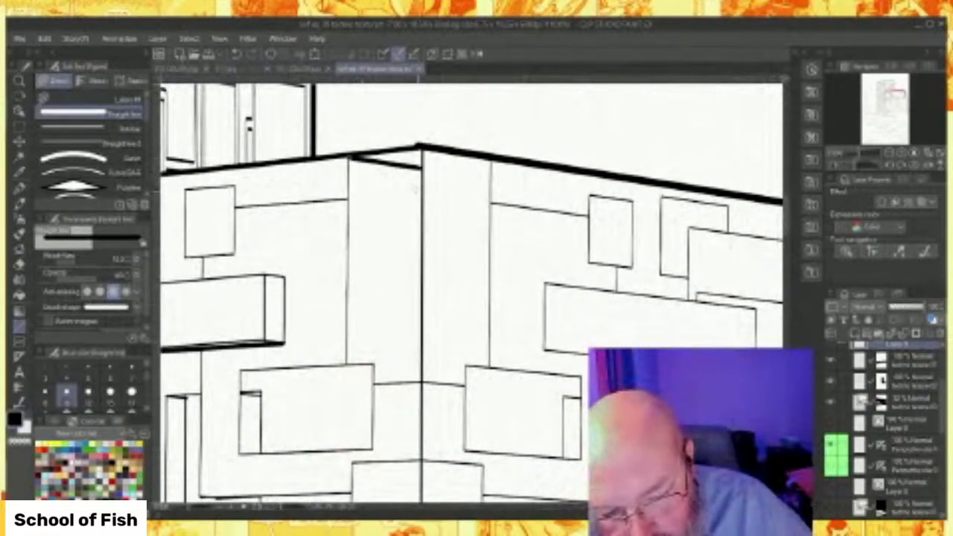
{"action": "left_click_drag", "start_coordinate": [493, 158], "coordinate": [424, 166]}
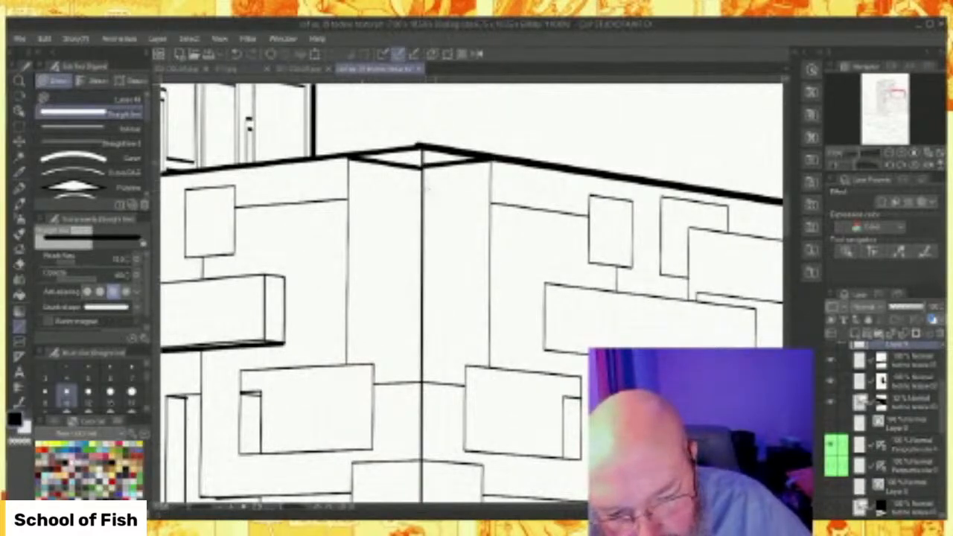
{"action": "left_click", "coordinate": [235, 53]}
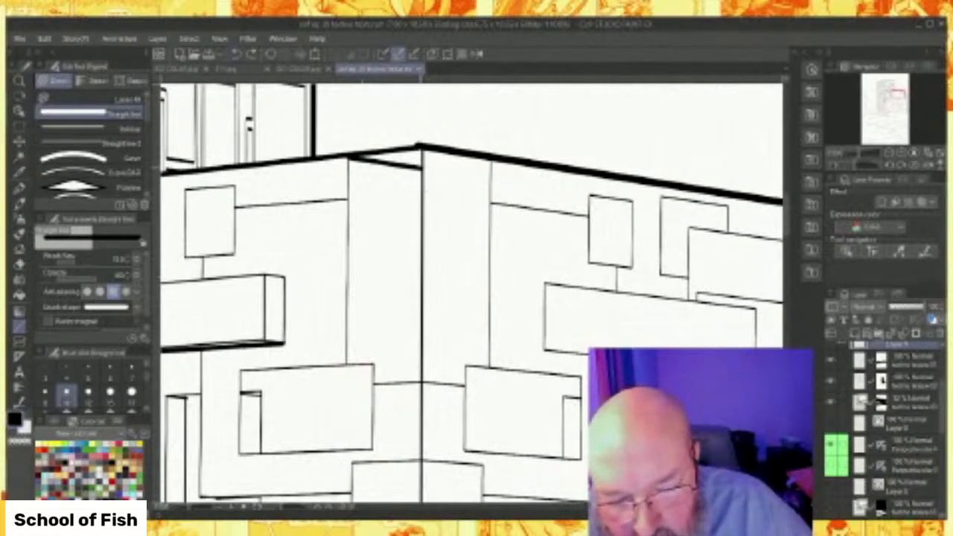
{"action": "left_click_drag", "start_coordinate": [421, 166], "coordinate": [492, 159]}
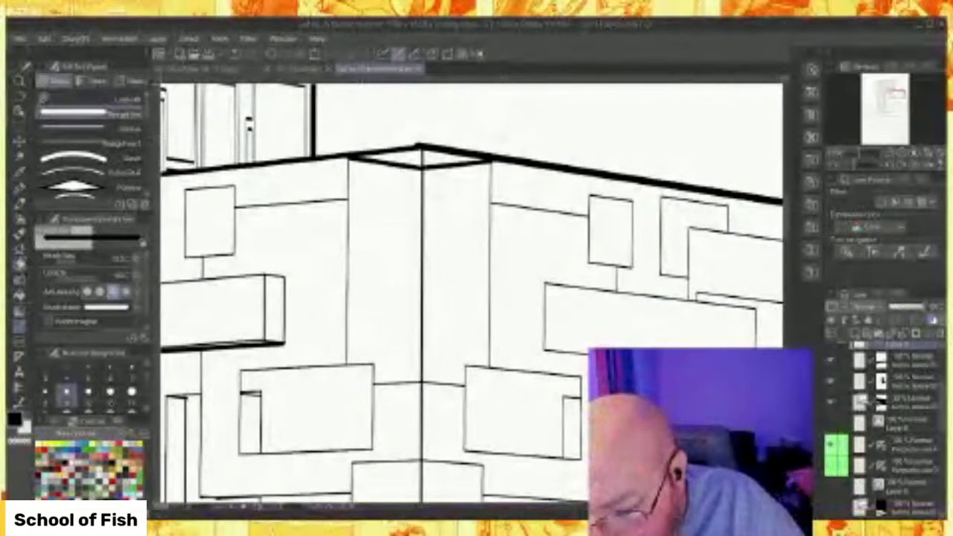
{"action": "left_click", "coordinate": [20, 265]}
{"action": "left_click_drag", "start_coordinate": [419, 142], "coordinate": [431, 150]}
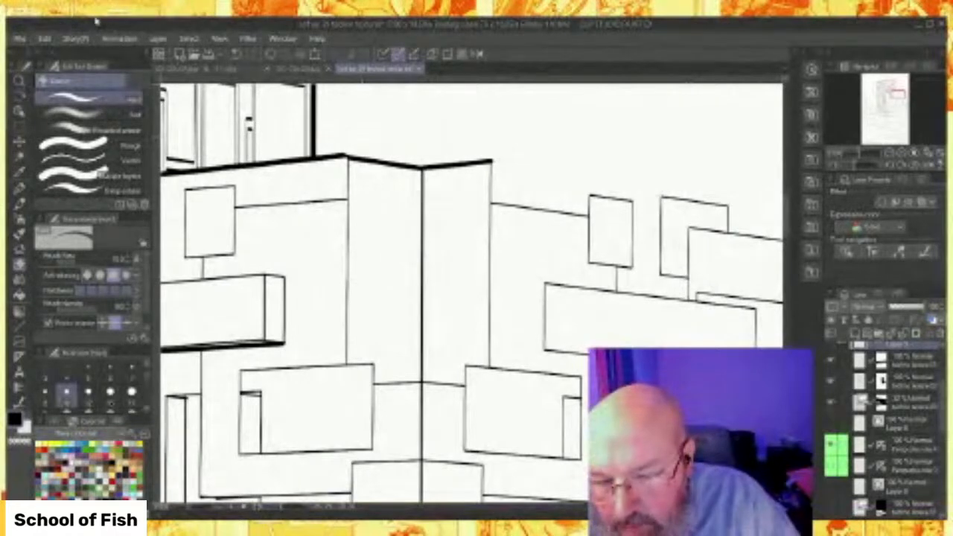
{"action": "left_click", "coordinate": [235, 55]}
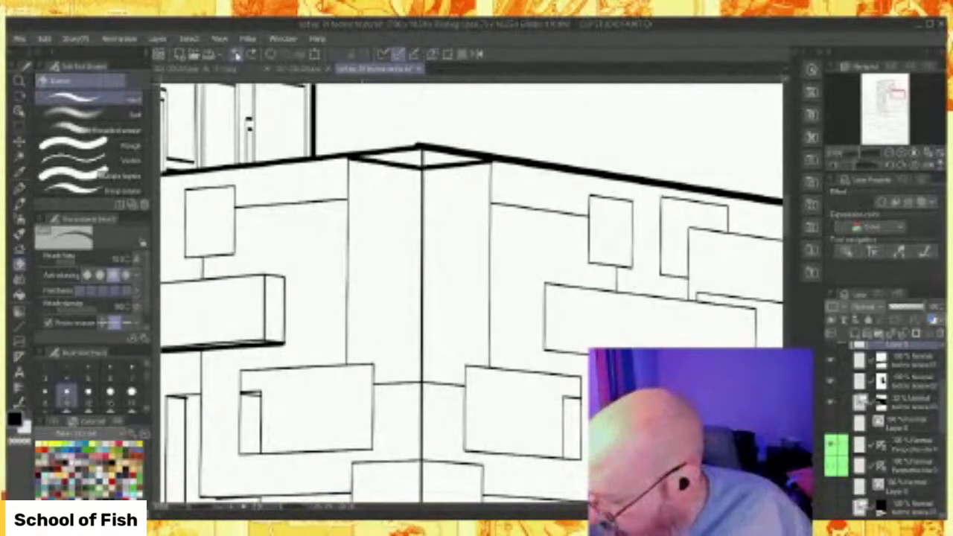
{"action": "left_click", "coordinate": [236, 55]}
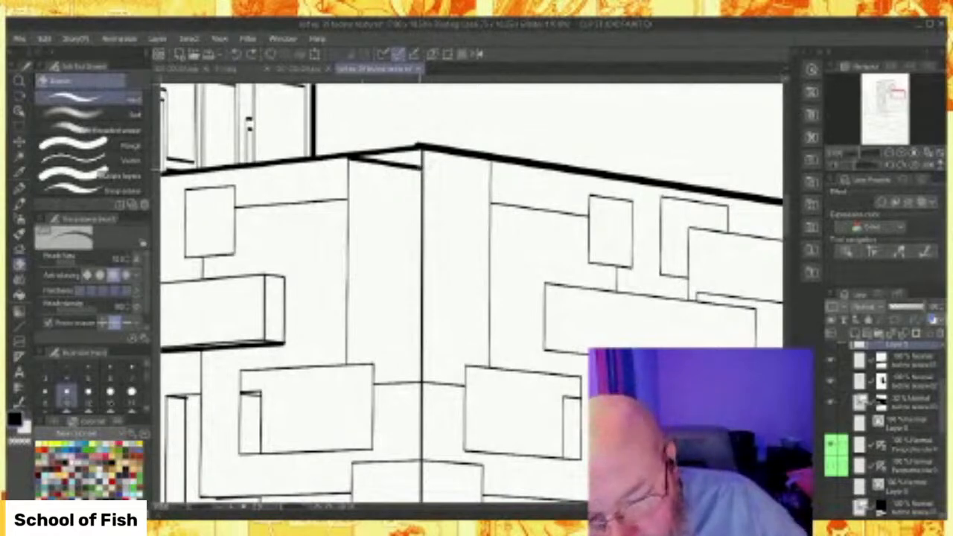
{"action": "left_click_drag", "start_coordinate": [560, 143], "coordinate": [470, 141]}
{"action": "key", "text": "ctrl+z"}
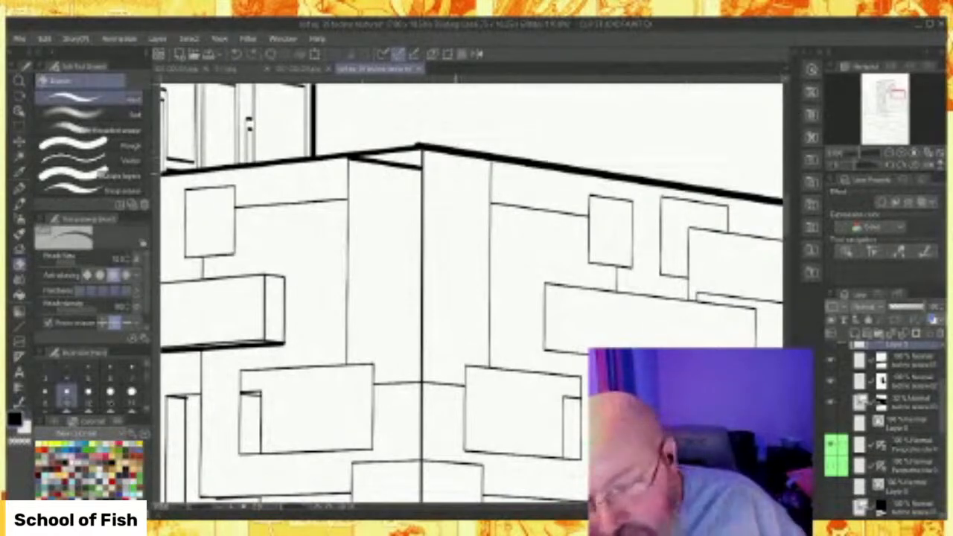
Redraw the notch's right edge as a longer thick line crossing the roofline, then erase the old roof corner and the overshoot.
{"action": "left_click", "coordinate": [20, 326]}
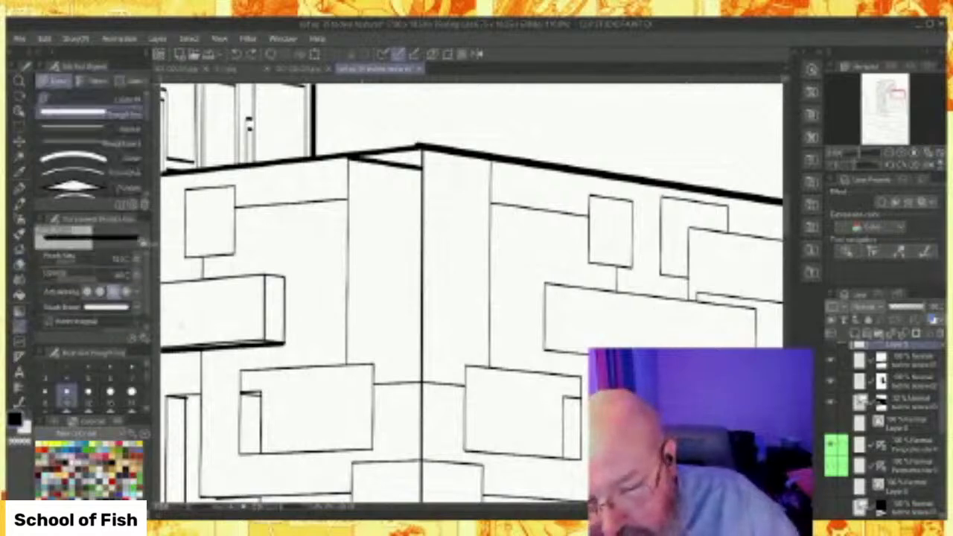
{"action": "left_click_drag", "start_coordinate": [422, 168], "coordinate": [588, 153]}
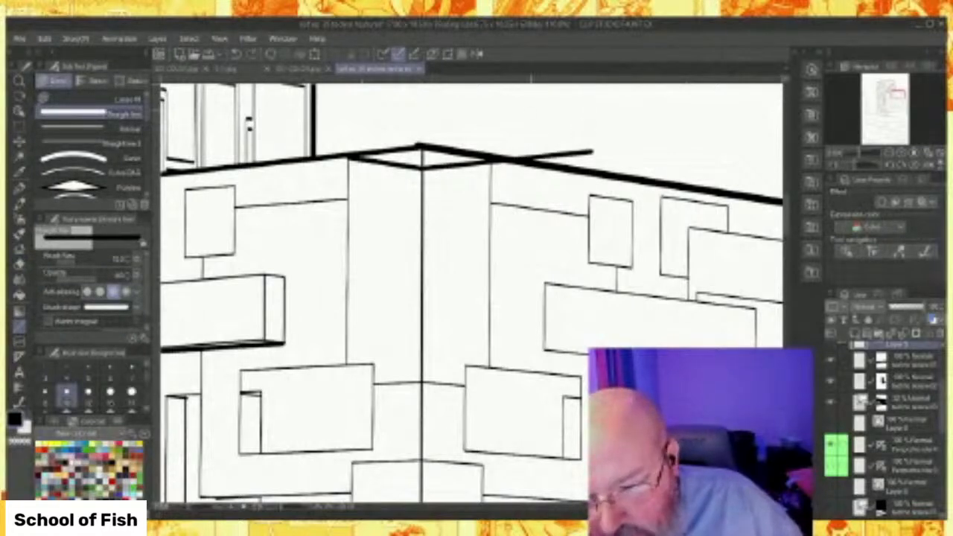
{"action": "left_click", "coordinate": [19, 265]}
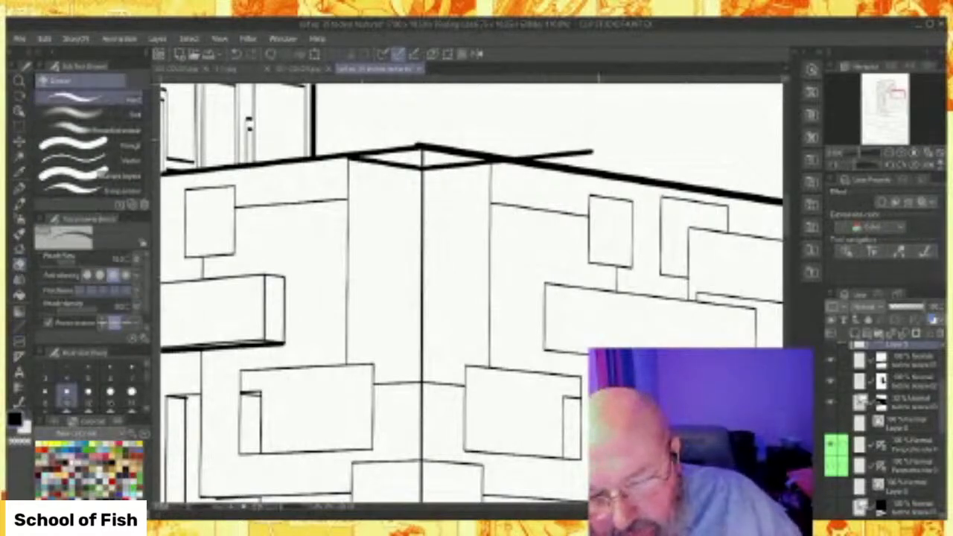
{"action": "left_click", "coordinate": [588, 152]}
{"action": "left_click_drag", "start_coordinate": [406, 147], "coordinate": [472, 133]}
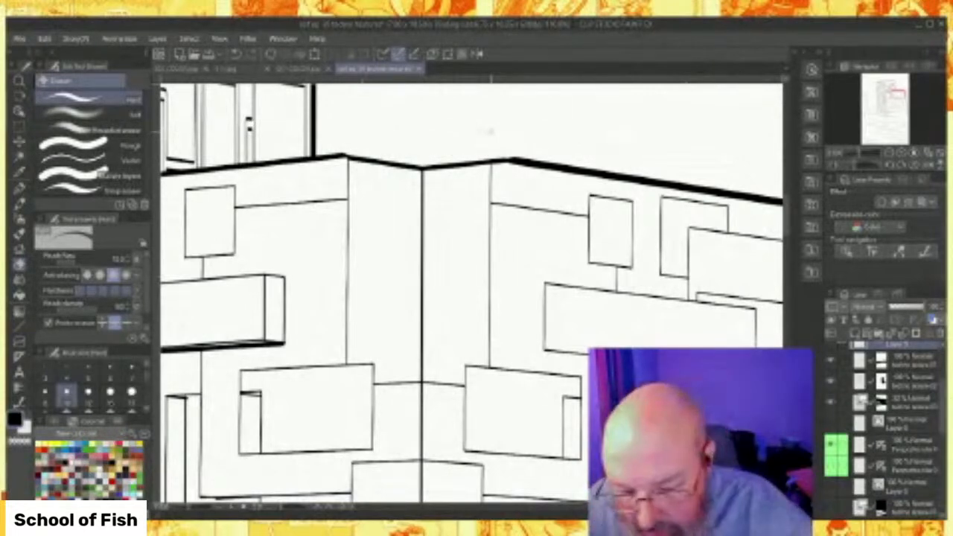
With a size 5 straight line, draw side faces on the two panels flanking the corner and a small protruding box above them.
{"action": "left_click", "coordinate": [20, 327]}
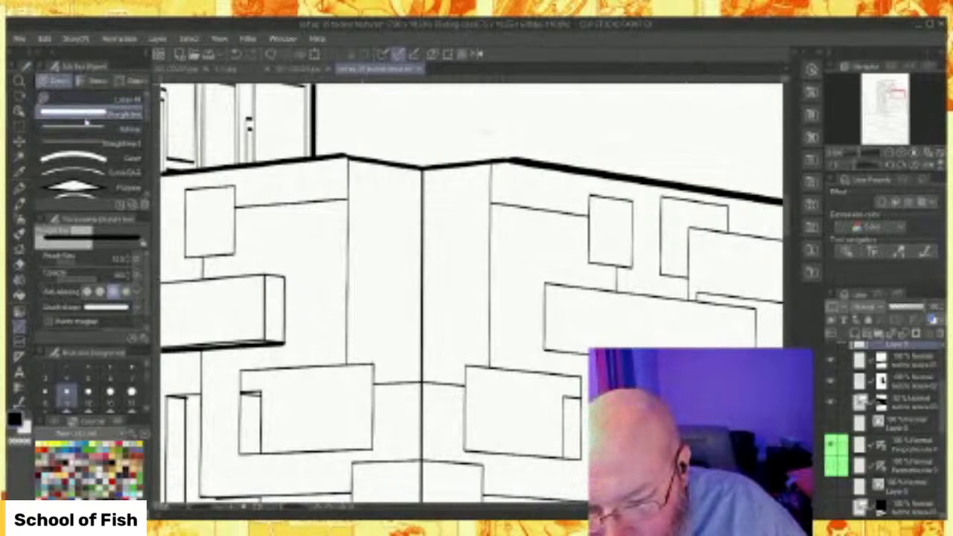
{"action": "left_click", "coordinate": [88, 366]}
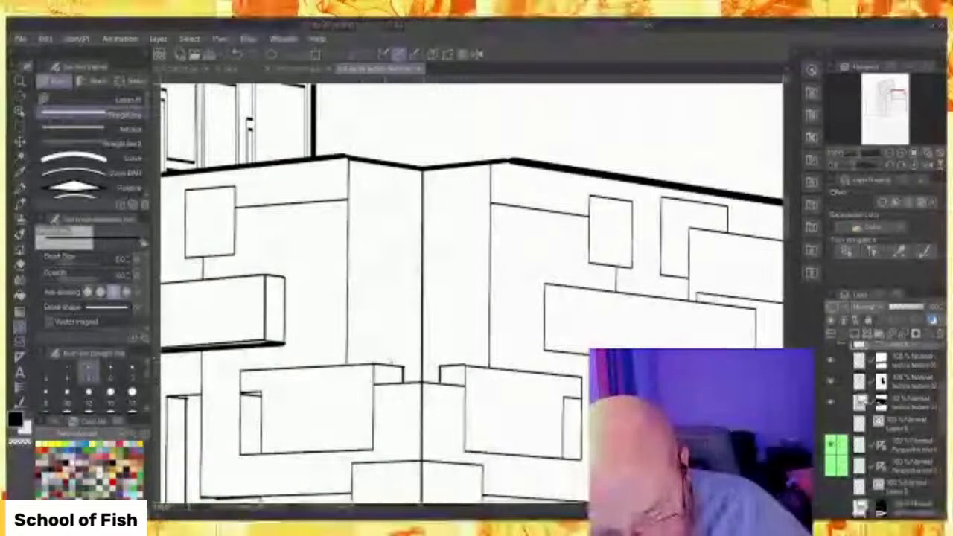
{"action": "mouse_move", "coordinate": [386, 364]}
{"action": "left_mouse_down"}
{"action": "mouse_move", "coordinate": [387, 318]}
{"action": "mouse_move", "coordinate": [441, 310]}
{"action": "mouse_move", "coordinate": [436, 382]}
{"action": "left_mouse_up"}
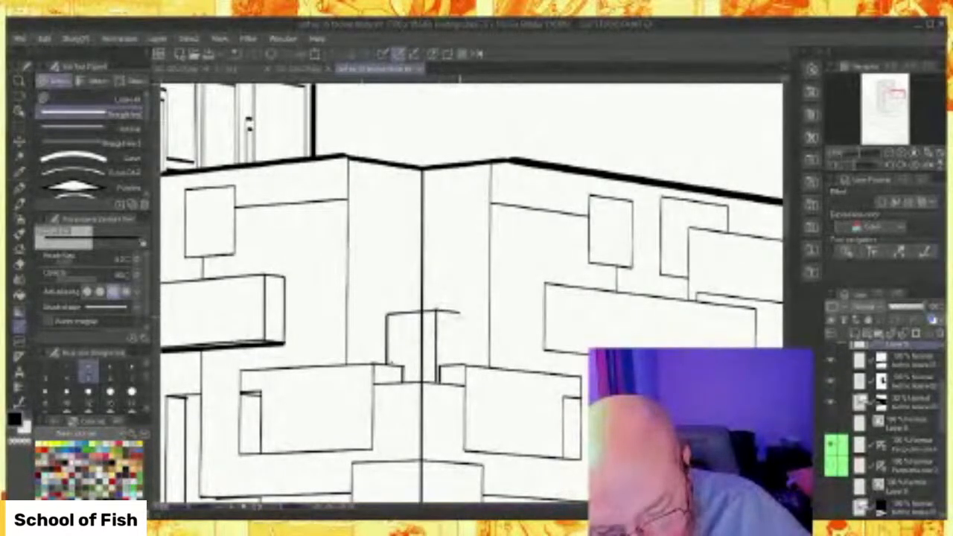
{"action": "left_click_drag", "start_coordinate": [462, 324], "coordinate": [463, 363]}
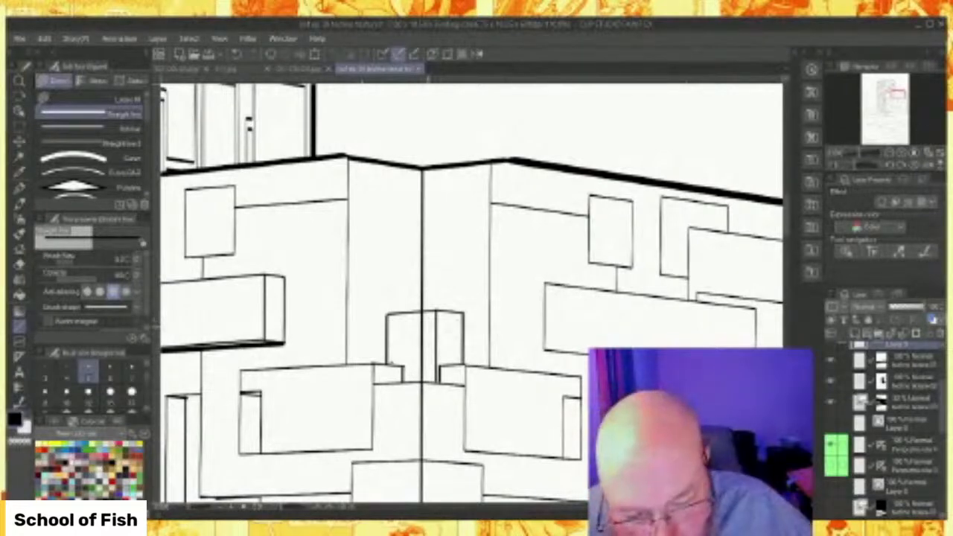
Erase only the stretch of the block's corner line that passes through the small protruding box.
{"action": "left_click_drag", "start_coordinate": [419, 321], "coordinate": [427, 325]}
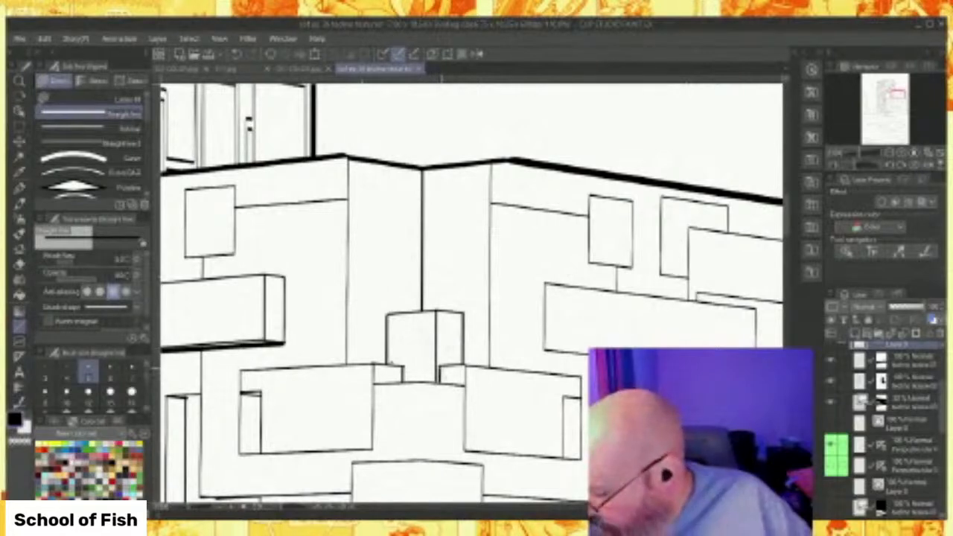
{"action": "key", "text": "ctrl+z"}
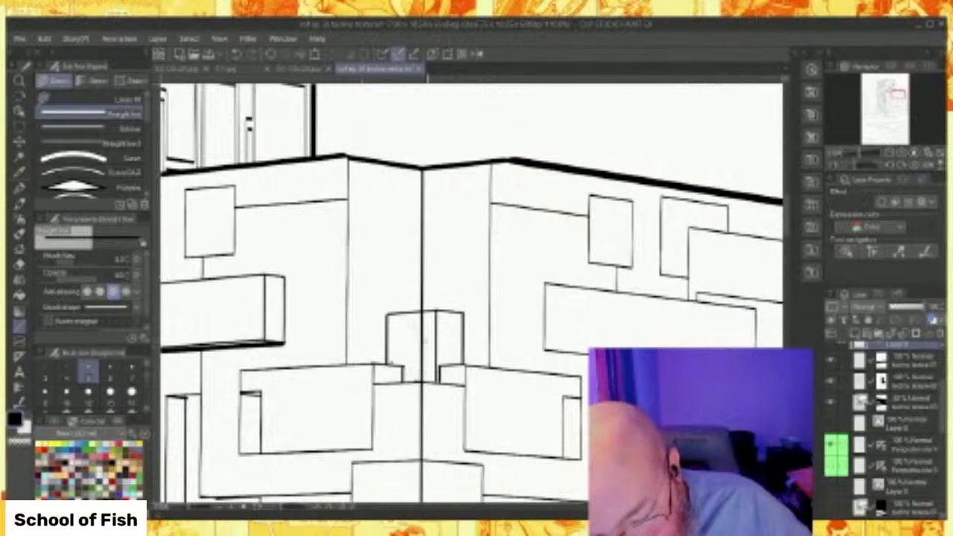
{"action": "left_click", "coordinate": [422, 340]}
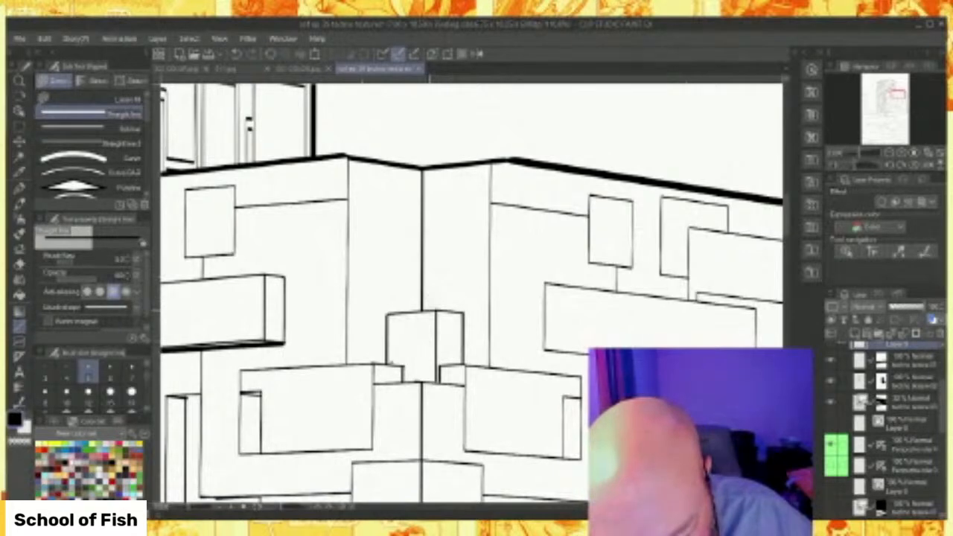
Draw a small upright window with an inner recess line just above the protruding box, beside the block's corner line.
{"action": "mouse_move", "coordinate": [430, 265]}
{"action": "left_mouse_down"}
{"action": "mouse_move", "coordinate": [451, 262]}
{"action": "mouse_move", "coordinate": [456, 309]}
{"action": "left_mouse_up"}
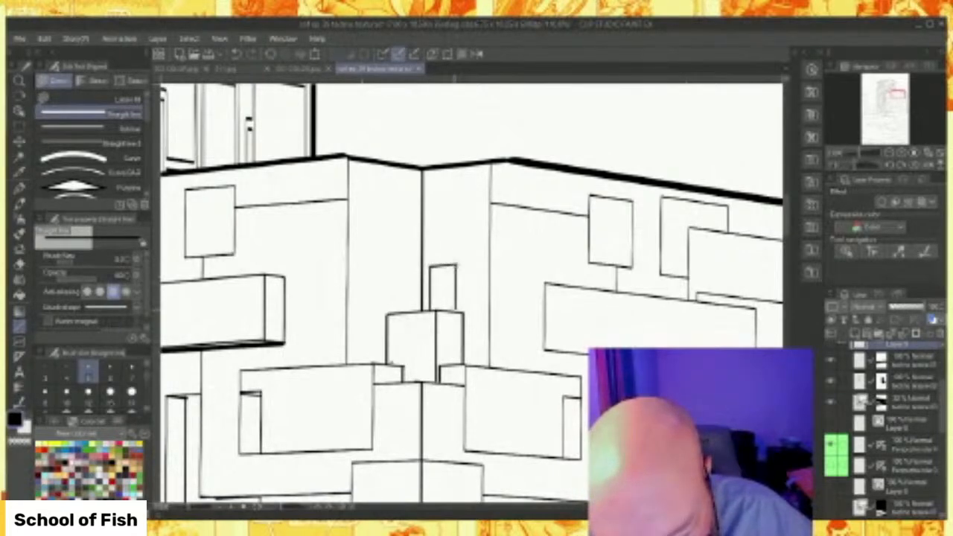
{"action": "mouse_move", "coordinate": [430, 266]}
{"action": "left_mouse_down"}
{"action": "mouse_move", "coordinate": [445, 272]}
{"action": "mouse_move", "coordinate": [447, 309]}
{"action": "left_mouse_up"}
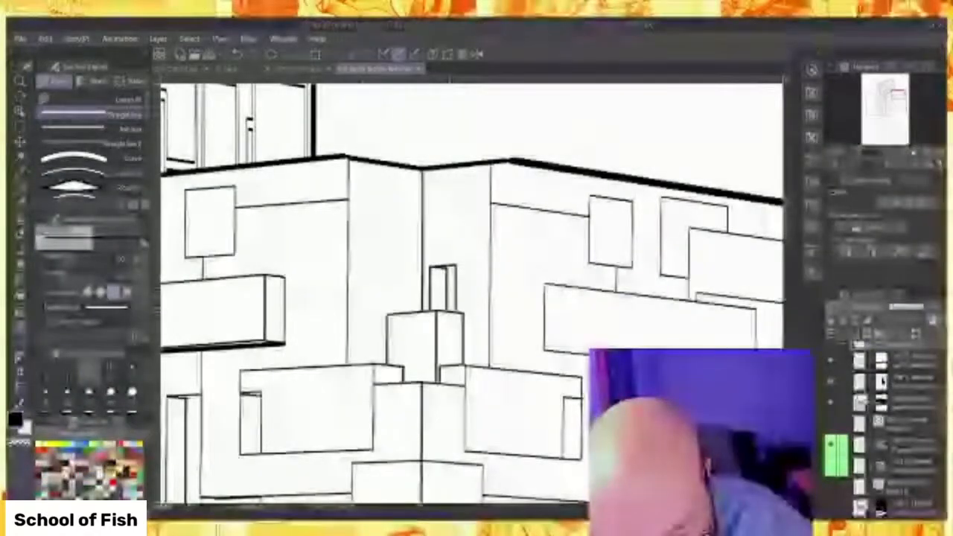
{"action": "left_click_drag", "start_coordinate": [431, 266], "coordinate": [456, 265]}
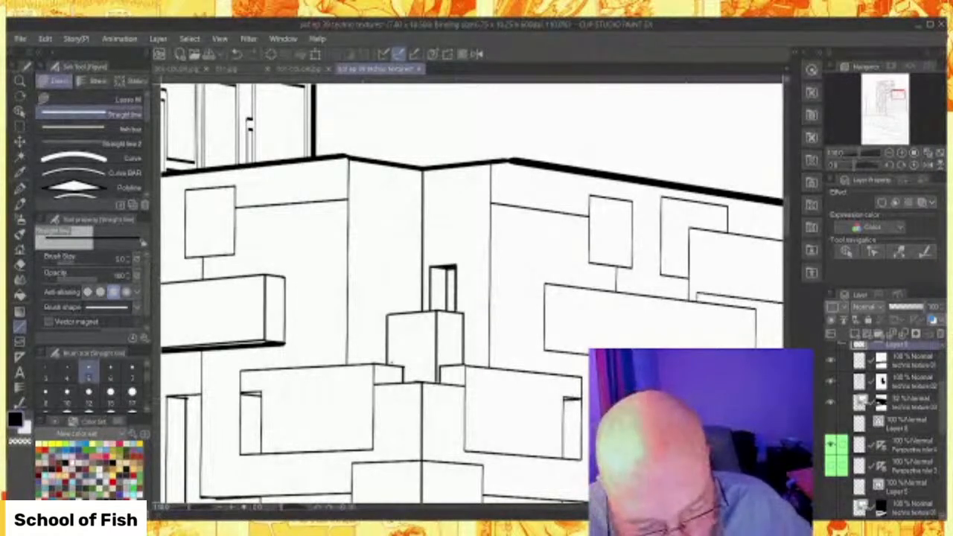
Thicken the large panel's upper and lower edges on the block's right face and draw inner depth lines beneath its upper edge.
{"action": "scroll", "coordinate": [469, 291], "scroll_direction": "right", "scroll_amount": 6}
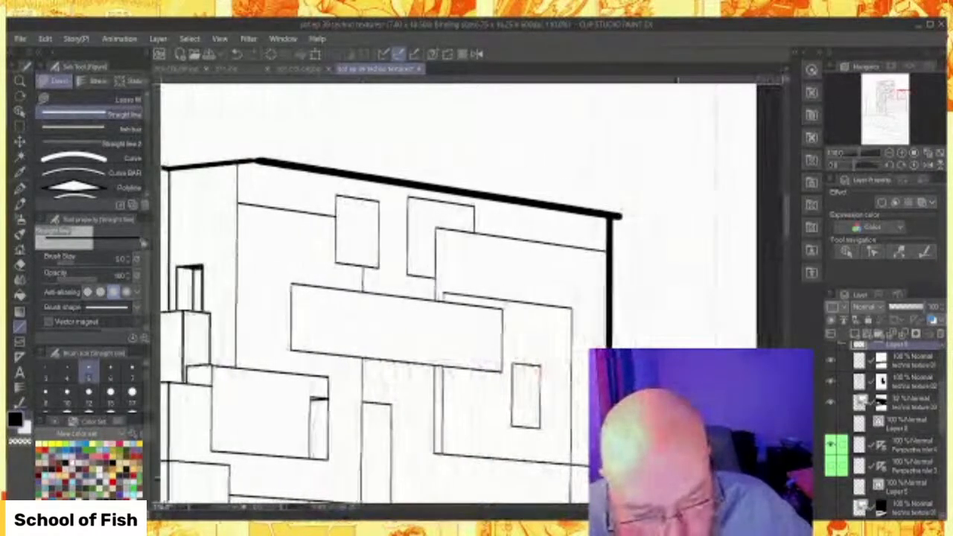
{"action": "scroll", "coordinate": [458, 291], "scroll_direction": "down", "scroll_amount": 3}
{"action": "left_click_drag", "start_coordinate": [437, 123], "coordinate": [622, 151]}
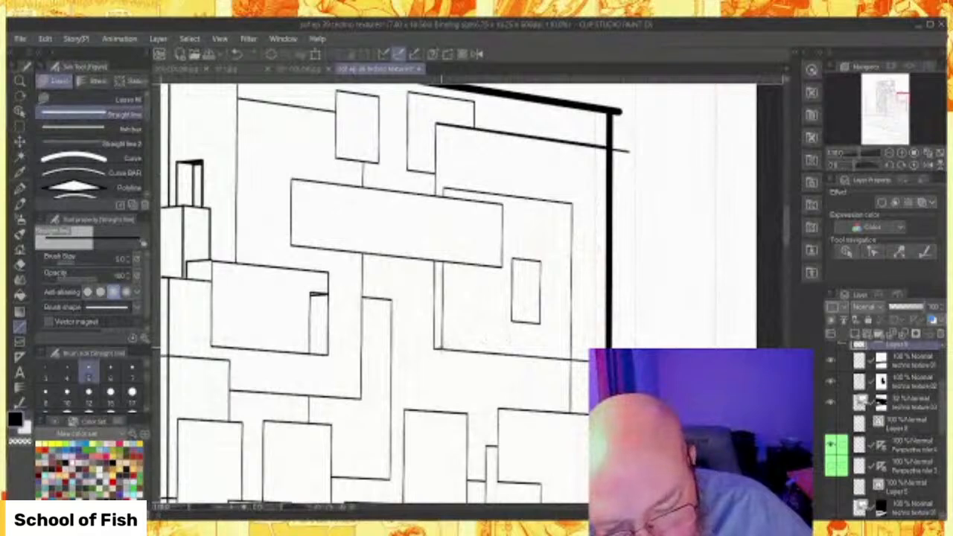
{"action": "left_click_drag", "start_coordinate": [439, 348], "coordinate": [589, 362]}
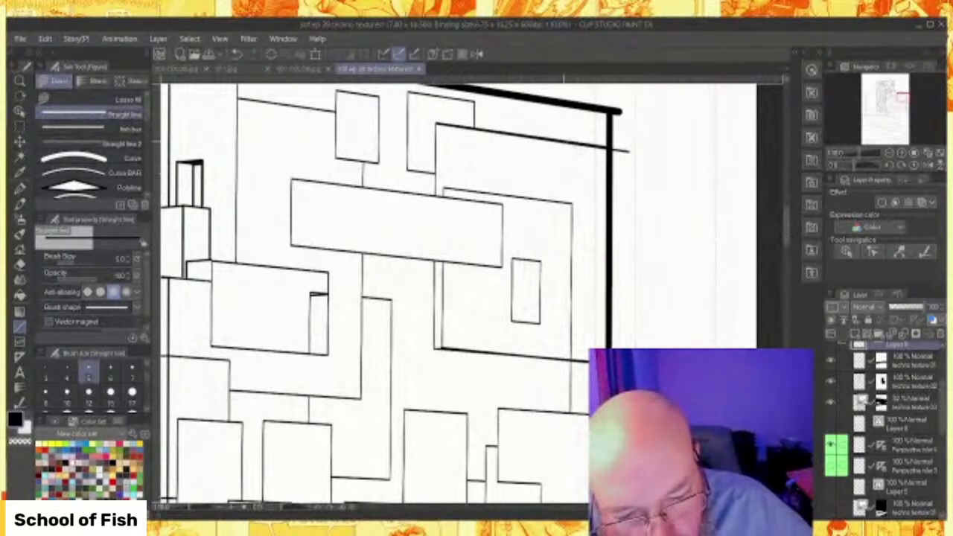
{"action": "left_click_drag", "start_coordinate": [608, 149], "coordinate": [438, 141]}
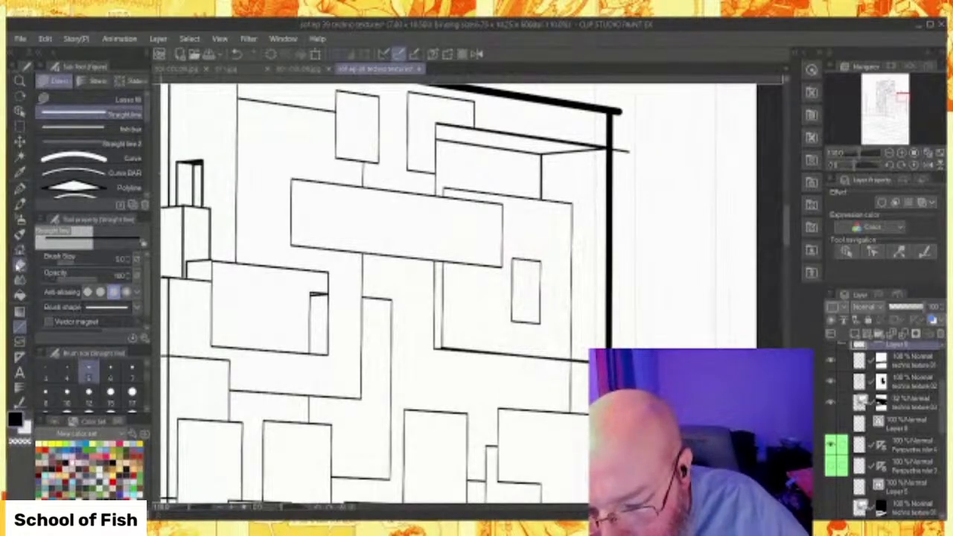
Erase the block's thick outer edge below the roof overhang and trim the line ends protruding past the overhang's corner.
{"action": "left_click", "coordinate": [20, 265]}
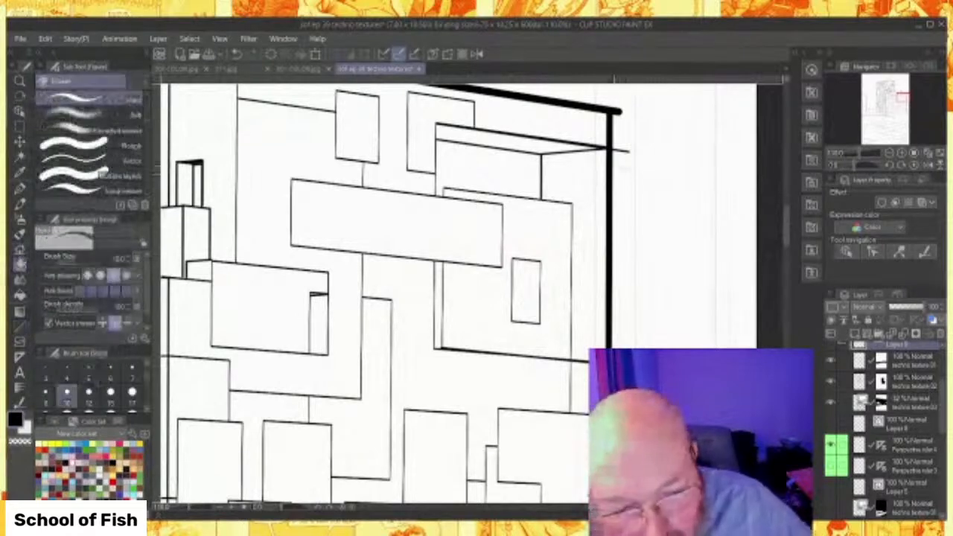
{"action": "left_click", "coordinate": [609, 164]}
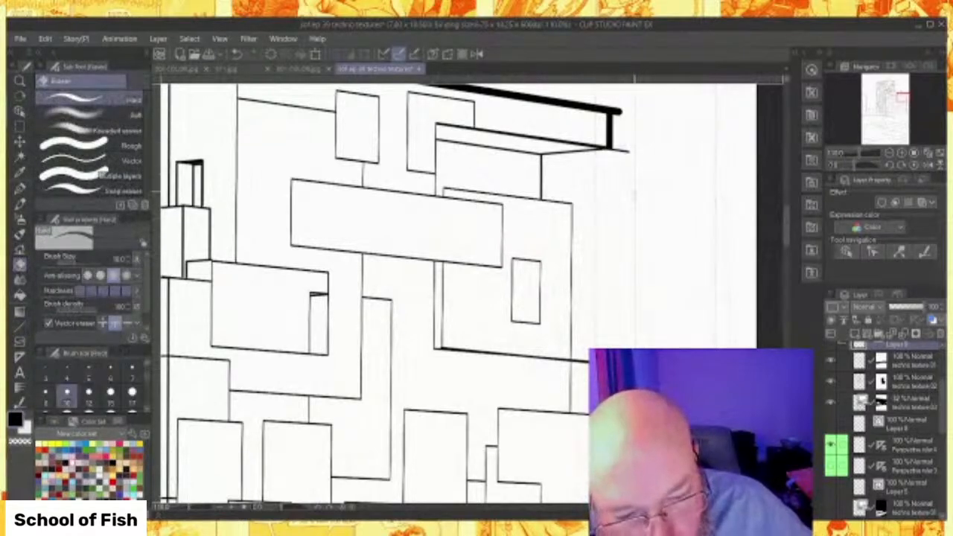
{"action": "left_click_drag", "start_coordinate": [628, 146], "coordinate": [620, 159]}
{"action": "left_click_drag", "start_coordinate": [624, 106], "coordinate": [617, 120]}
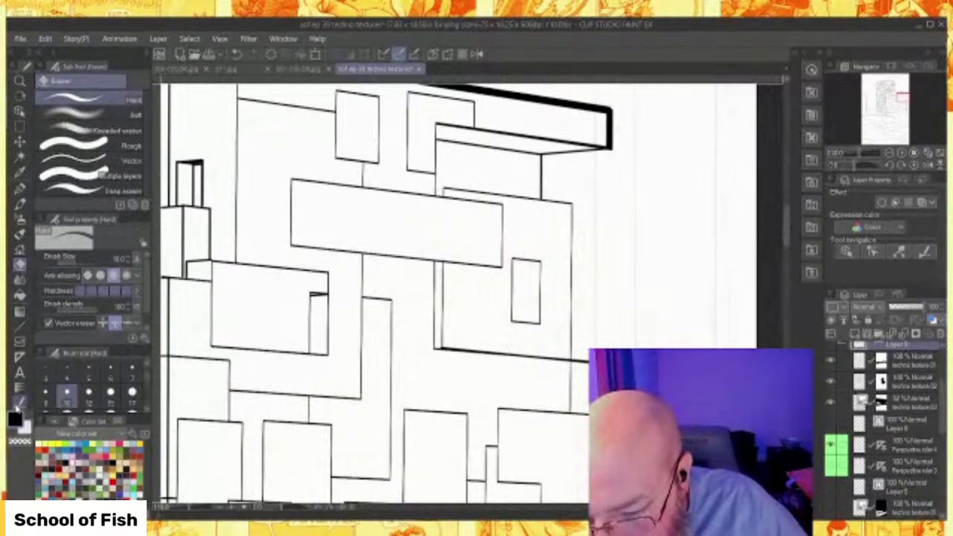
Draw a railing with evenly spaced posts along the ledge under the overhang, plus a small upright box at its middle.
{"action": "left_click", "coordinate": [21, 327]}
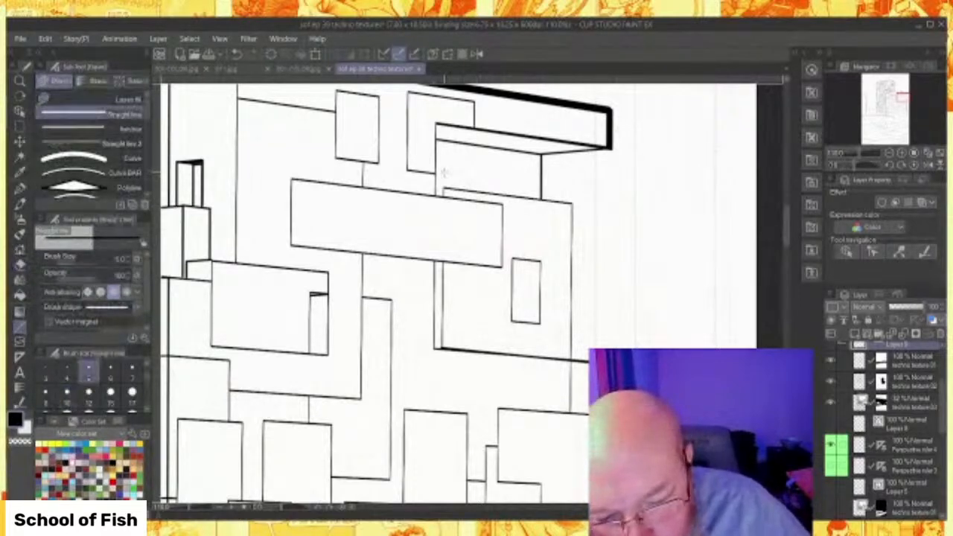
{"action": "left_click_drag", "start_coordinate": [439, 175], "coordinate": [504, 186]}
{"action": "left_click_drag", "start_coordinate": [553, 192], "coordinate": [565, 195]}
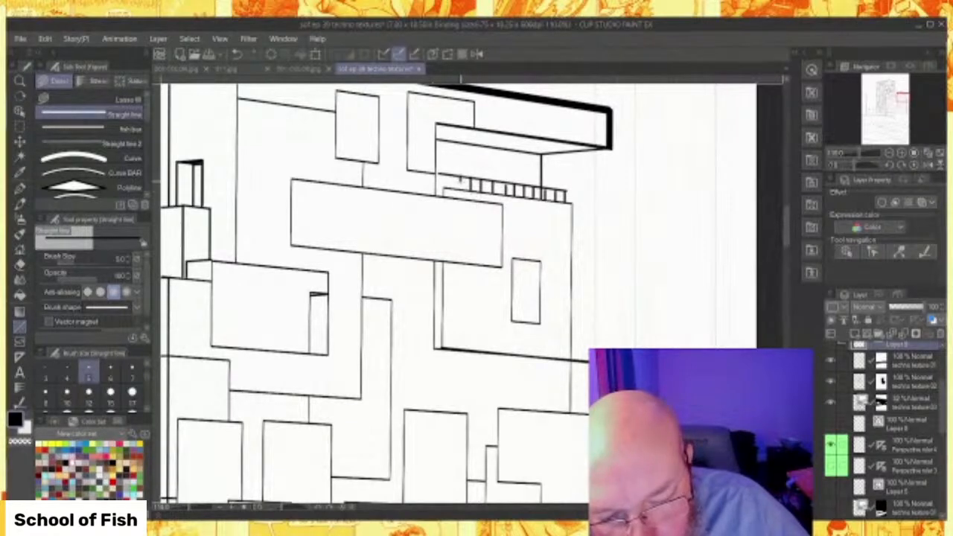
{"action": "left_click_drag", "start_coordinate": [461, 177], "coordinate": [460, 191]}
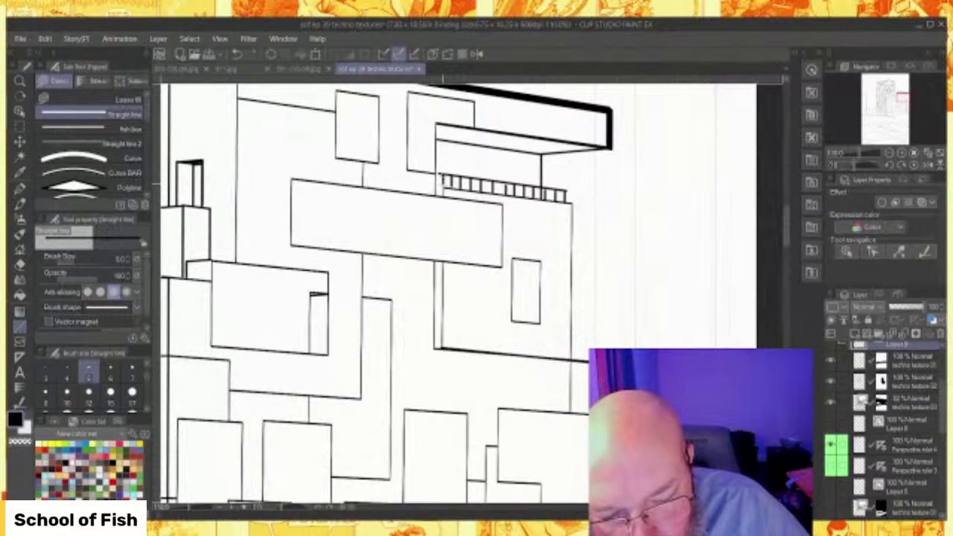
{"action": "left_click_drag", "start_coordinate": [499, 192], "coordinate": [502, 170]}
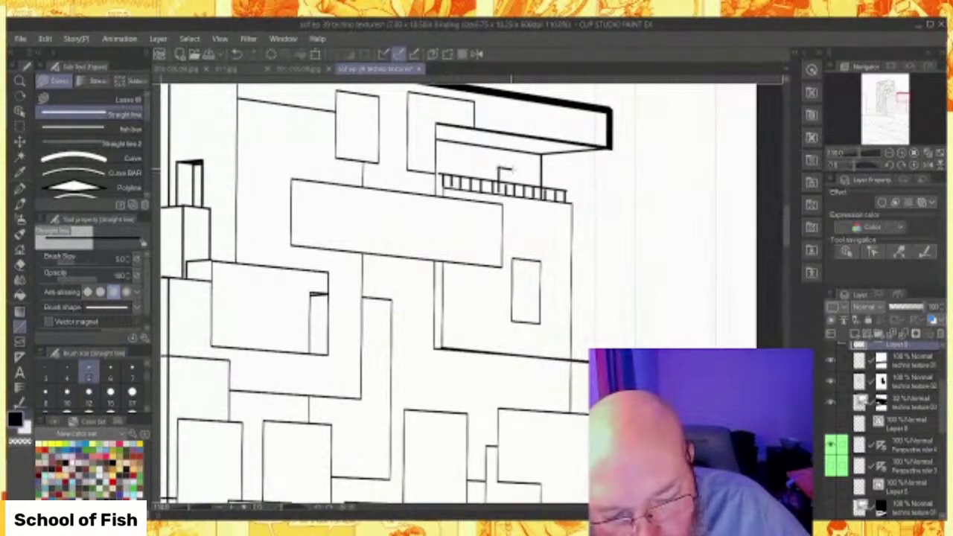
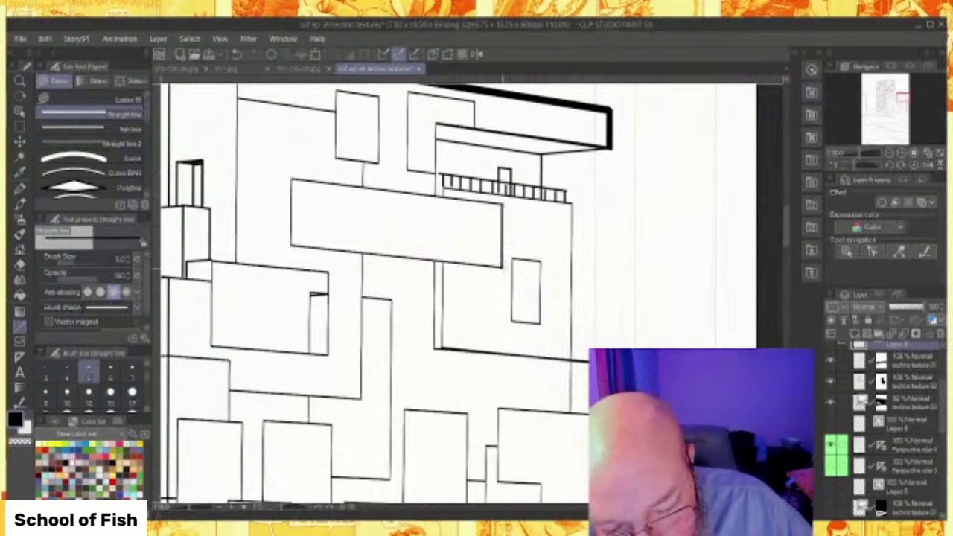
Draw the side and underside of the long protruding box, plus a depth line along the narrow strip beneath it.
{"action": "left_click_drag", "start_coordinate": [505, 265], "coordinate": [443, 266]}
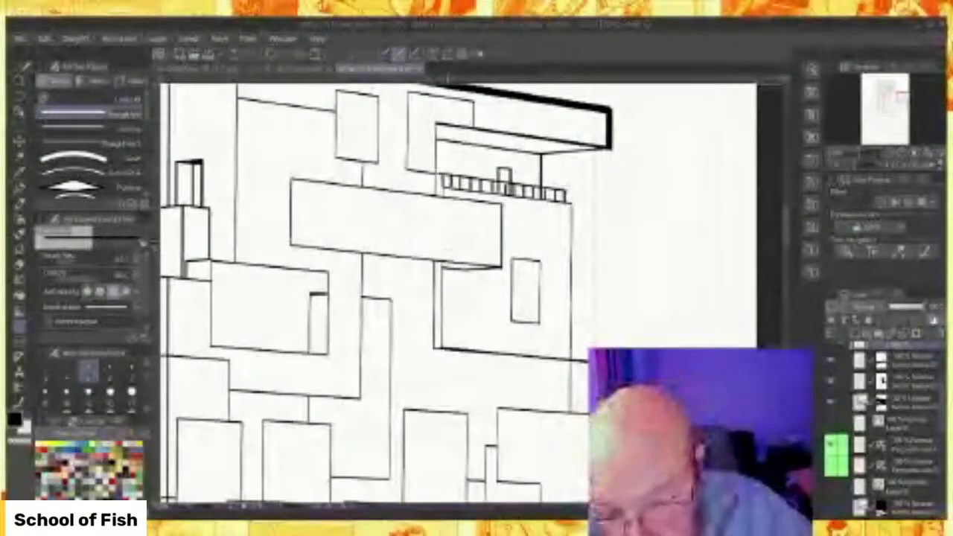
{"action": "mouse_move", "coordinate": [289, 178]}
{"action": "left_mouse_down"}
{"action": "mouse_move", "coordinate": [262, 181]}
{"action": "mouse_move", "coordinate": [274, 198]}
{"action": "mouse_move", "coordinate": [270, 256]}
{"action": "mouse_move", "coordinate": [270, 248]}
{"action": "mouse_move", "coordinate": [362, 258]}
{"action": "left_mouse_up"}
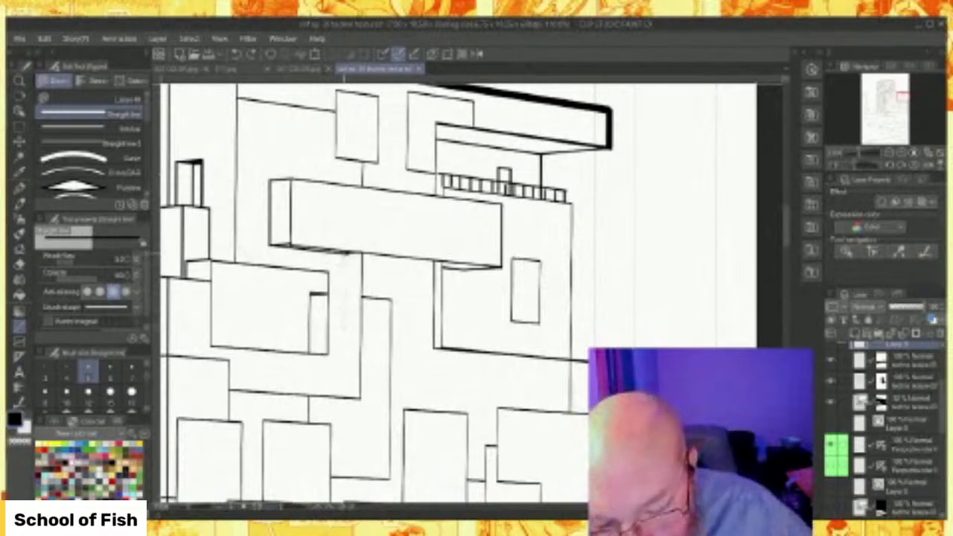
{"action": "left_click_drag", "start_coordinate": [347, 254], "coordinate": [346, 395]}
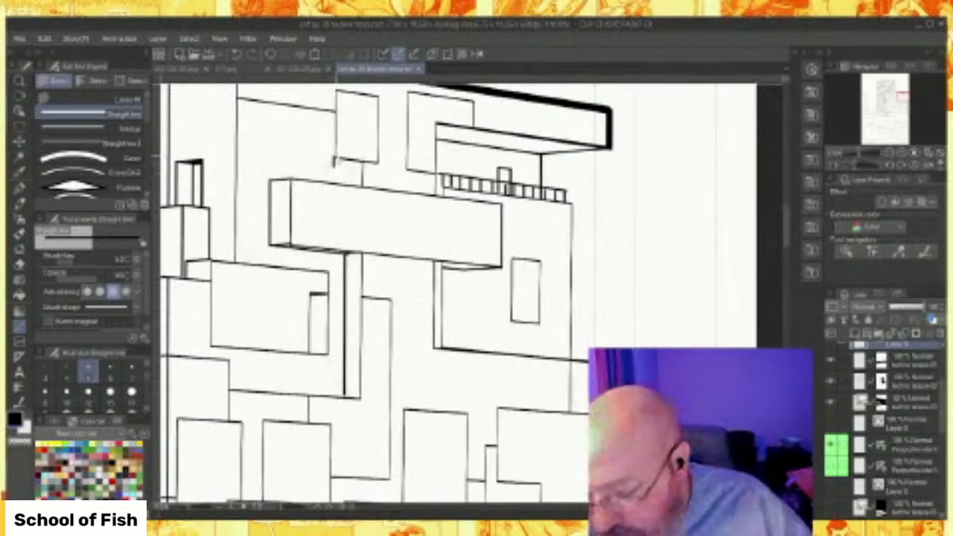
Draw the side and underside of the small upright panel above the long box, plus a depth line on its short connecting strip.
{"action": "mouse_move", "coordinate": [335, 157]}
{"action": "left_mouse_down"}
{"action": "mouse_move", "coordinate": [321, 169]}
{"action": "mouse_move", "coordinate": [319, 114]}
{"action": "left_mouse_up"}
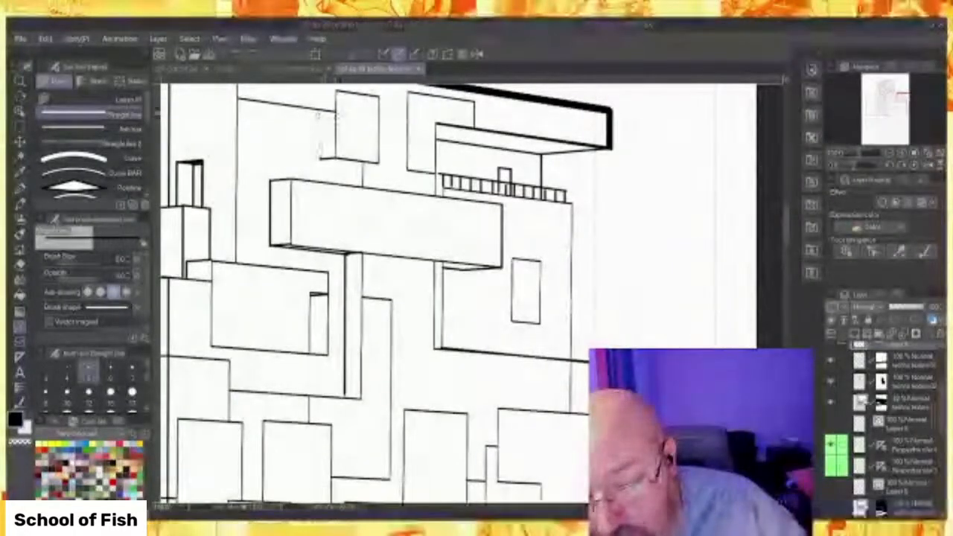
{"action": "left_click_drag", "start_coordinate": [320, 158], "coordinate": [320, 114]}
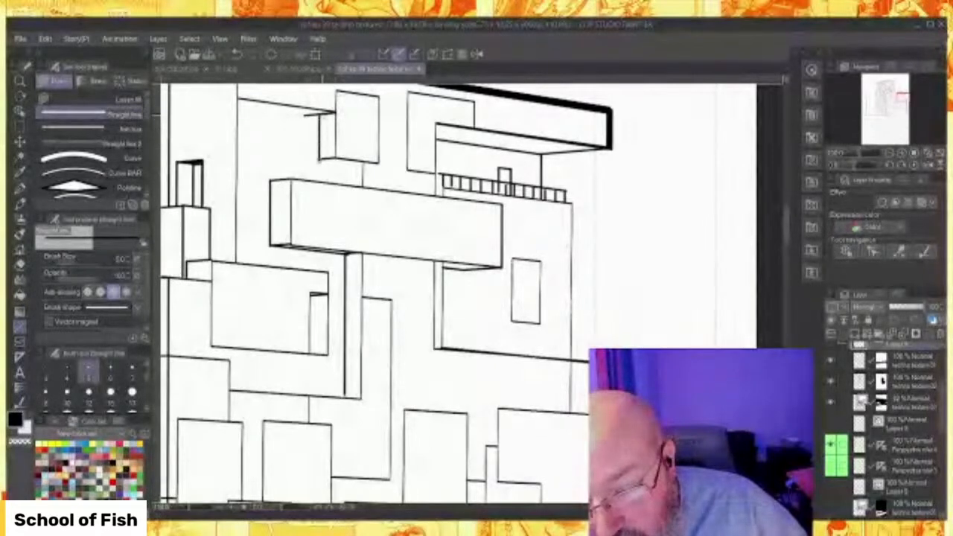
{"action": "left_click_drag", "start_coordinate": [320, 160], "coordinate": [352, 164]}
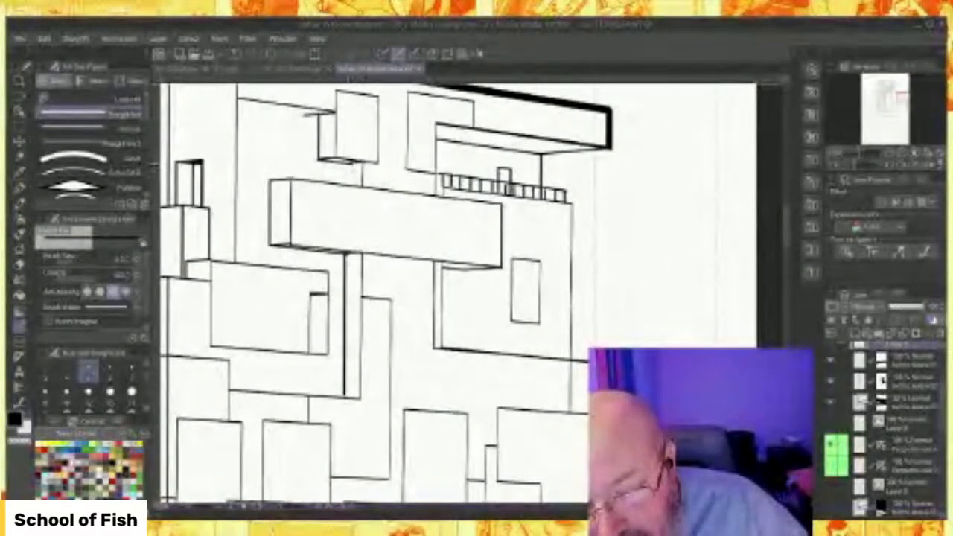
{"action": "left_click_drag", "start_coordinate": [348, 162], "coordinate": [349, 181]}
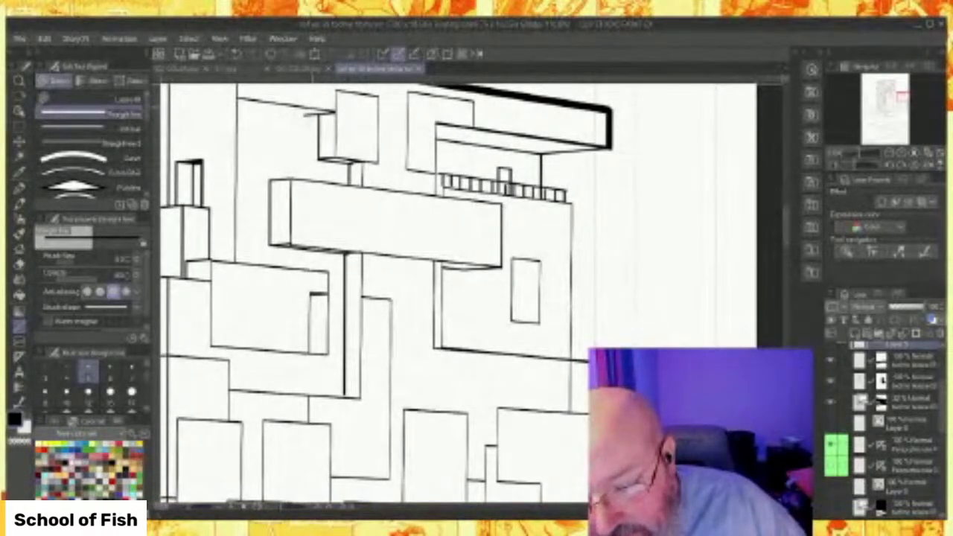
{"action": "key", "text": "ctrl+z"}
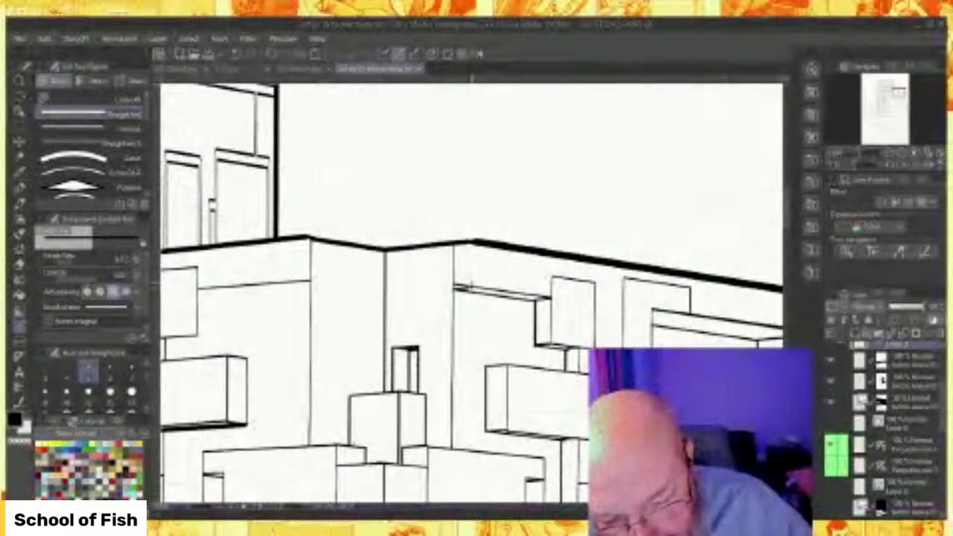
Draw a short vertical edge from the ledge up to the roofline and mask out the stray texture line beside it.
{"action": "left_click_drag", "start_coordinate": [471, 287], "coordinate": [470, 240]}
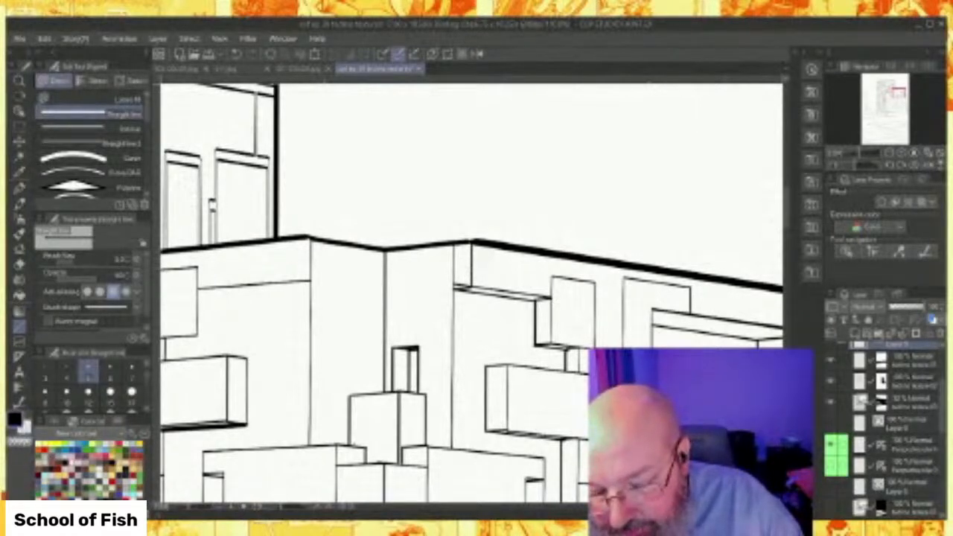
{"action": "left_click", "coordinate": [18, 190]}
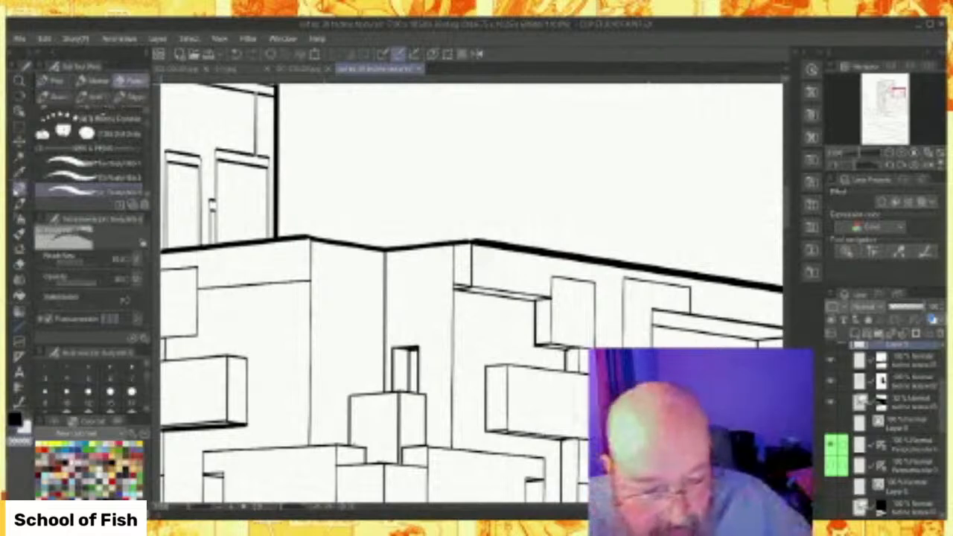
{"action": "left_click", "coordinate": [882, 381]}
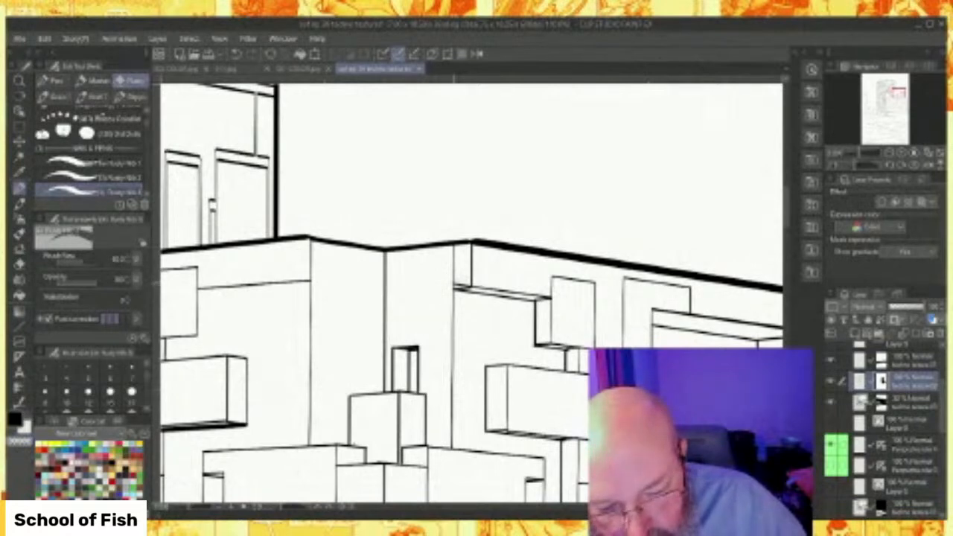
{"action": "left_click", "coordinate": [831, 381]}
{"action": "left_click", "coordinate": [831, 381]}
{"action": "left_click", "coordinate": [831, 362]}
{"action": "left_click", "coordinate": [831, 363]}
{"action": "left_click", "coordinate": [893, 361]}
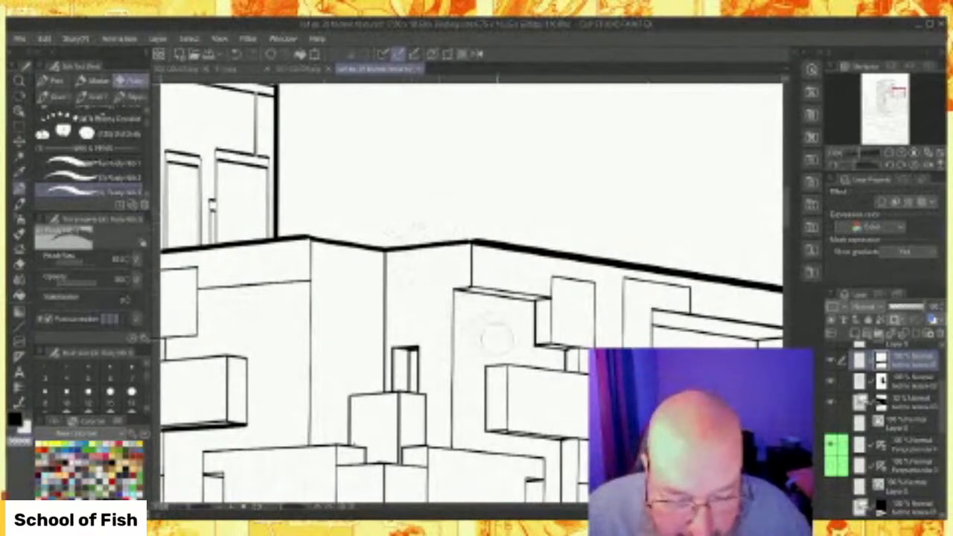
Clean up stray texture lines along the large side panel's outer edge by lasso filling on the texture layers' masks.
{"action": "scroll", "coordinate": [525, 331], "scroll_direction": "down", "scroll_amount": 1}
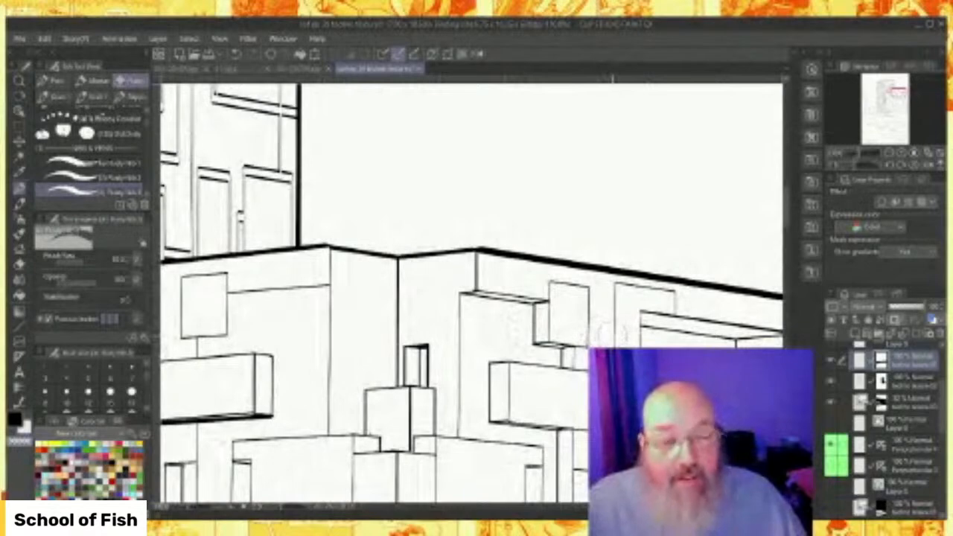
{"action": "scroll", "coordinate": [603, 335], "scroll_direction": "down", "scroll_amount": 2}
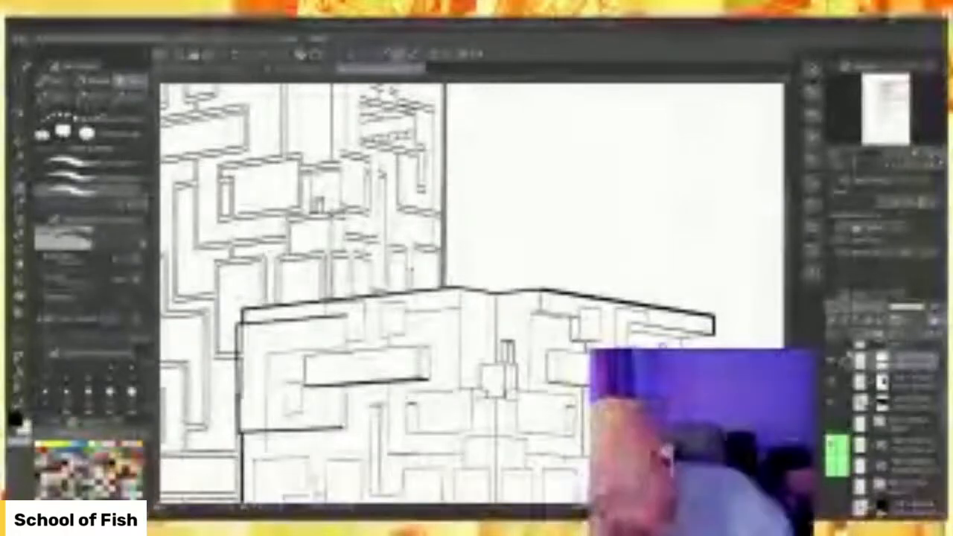
{"action": "key", "text": "u"}
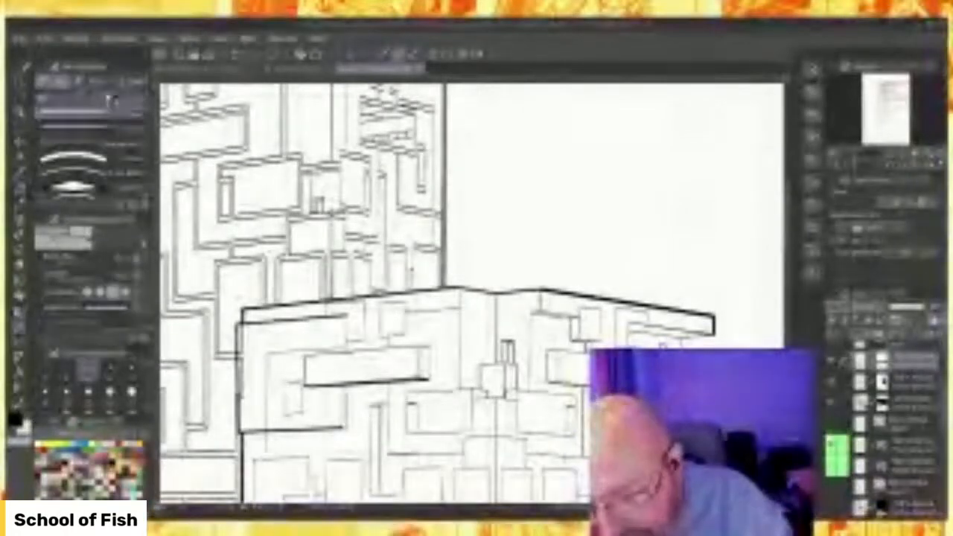
{"action": "left_click", "coordinate": [63, 112]}
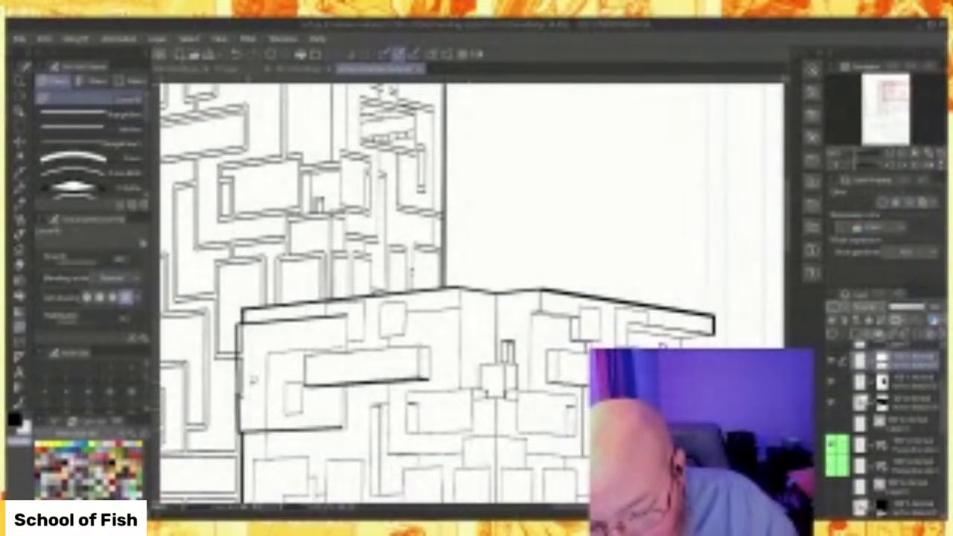
{"action": "left_click", "coordinate": [898, 405]}
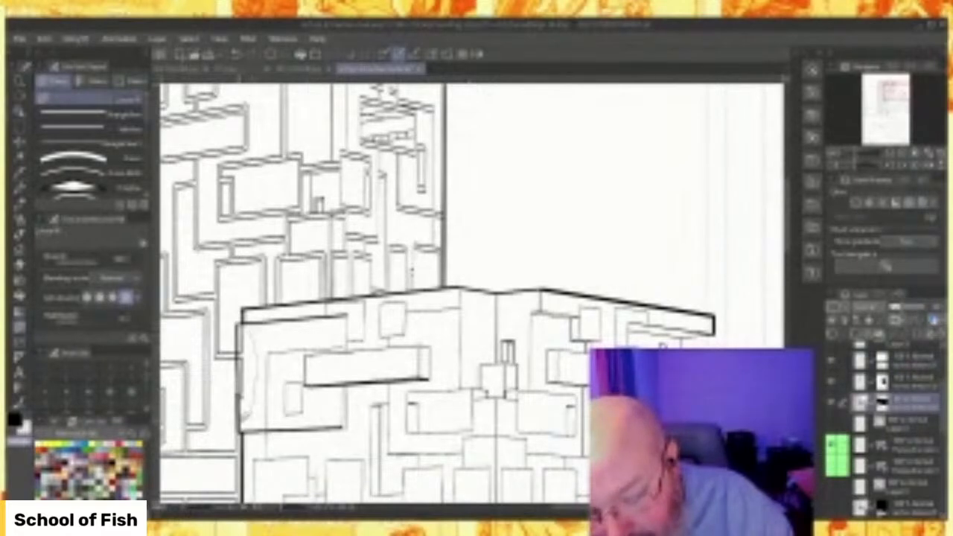
{"action": "left_click", "coordinate": [903, 382]}
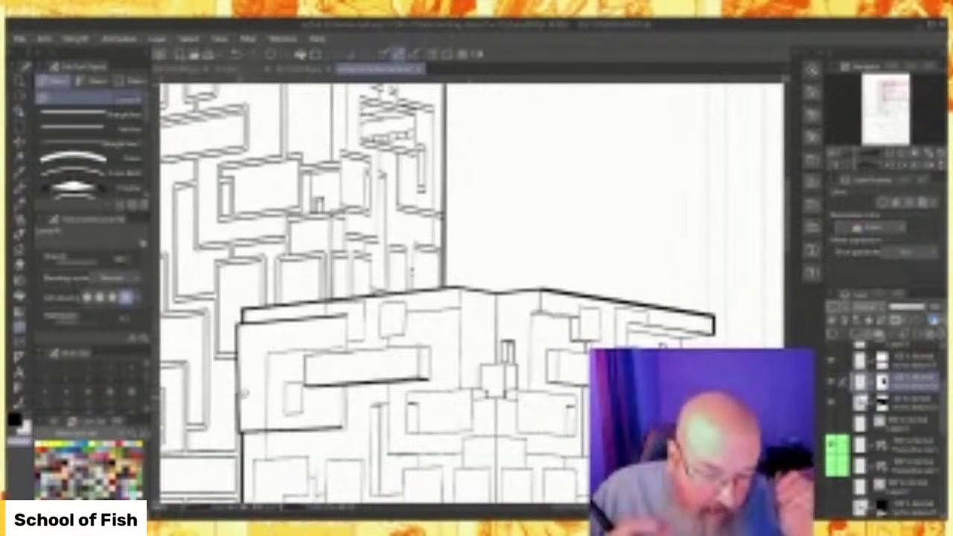
Hide the texture, line art and floor layers of the two-building scene to leave the page blank.
{"action": "left_click_drag", "start_coordinate": [791, 235], "coordinate": [791, 269]}
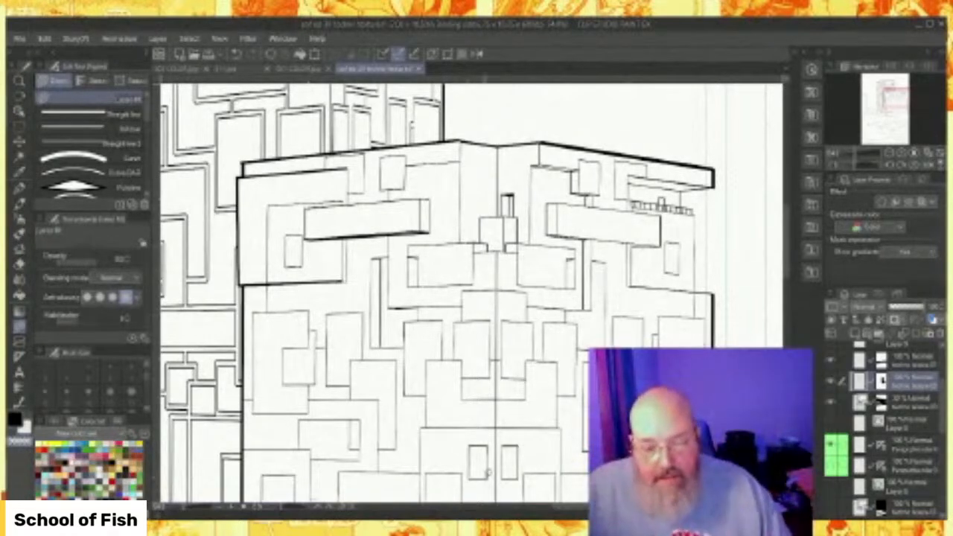
{"action": "scroll", "coordinate": [575, 242], "scroll_direction": "down", "scroll_amount": 5}
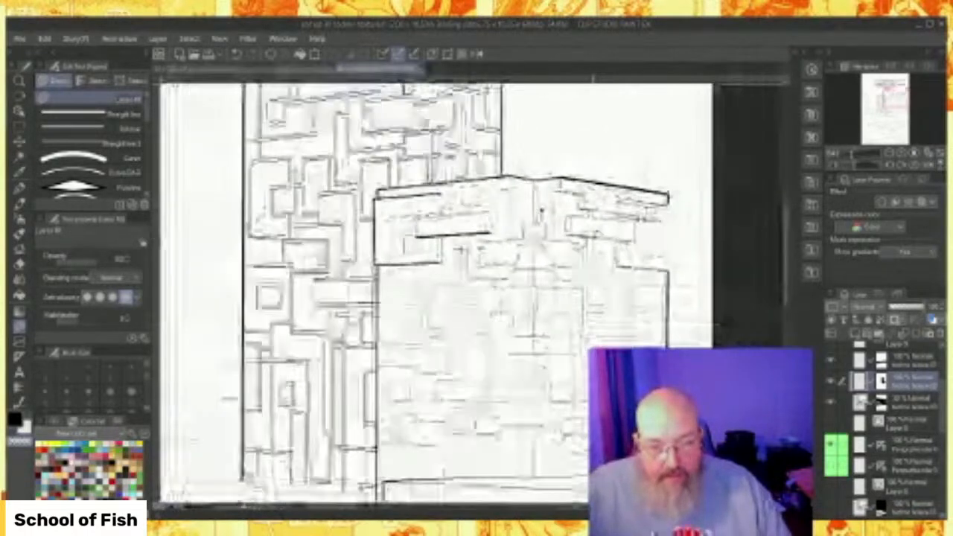
{"action": "scroll", "coordinate": [477, 283], "scroll_direction": "down", "scroll_amount": 4}
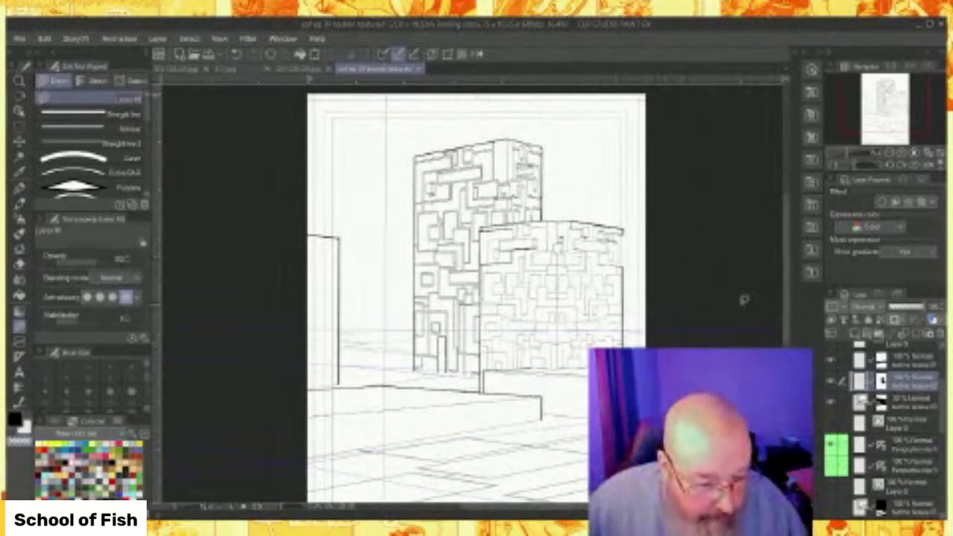
{"action": "left_click", "coordinate": [831, 379]}
{"action": "left_click", "coordinate": [831, 380]}
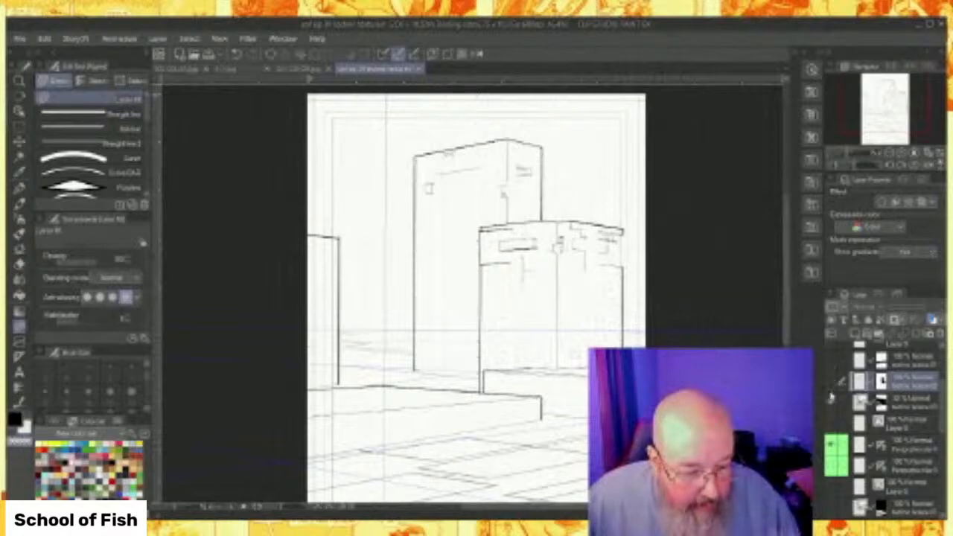
{"action": "left_click", "coordinate": [832, 445]}
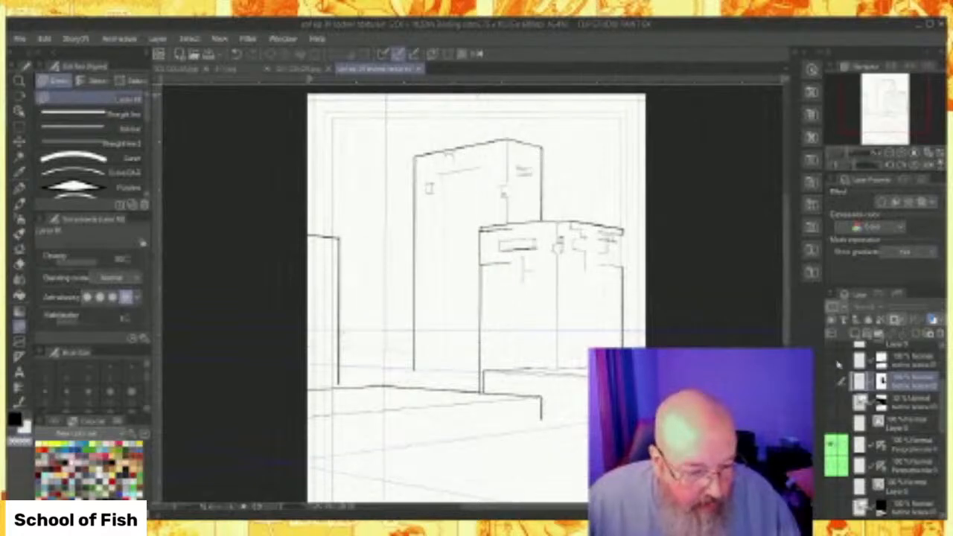
{"action": "scroll", "coordinate": [838, 366], "scroll_direction": "up", "scroll_amount": 3}
{"action": "left_click", "coordinate": [832, 403]}
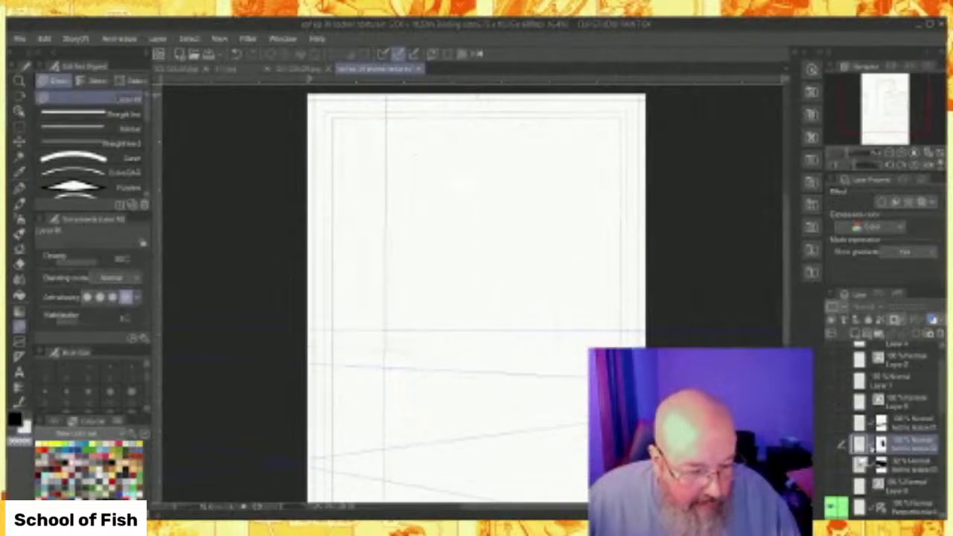
Show the layers of the earlier scene with two plain box towers and examine its layered, tiled floor.
{"action": "scroll", "coordinate": [833, 410], "scroll_direction": "down", "scroll_amount": 5}
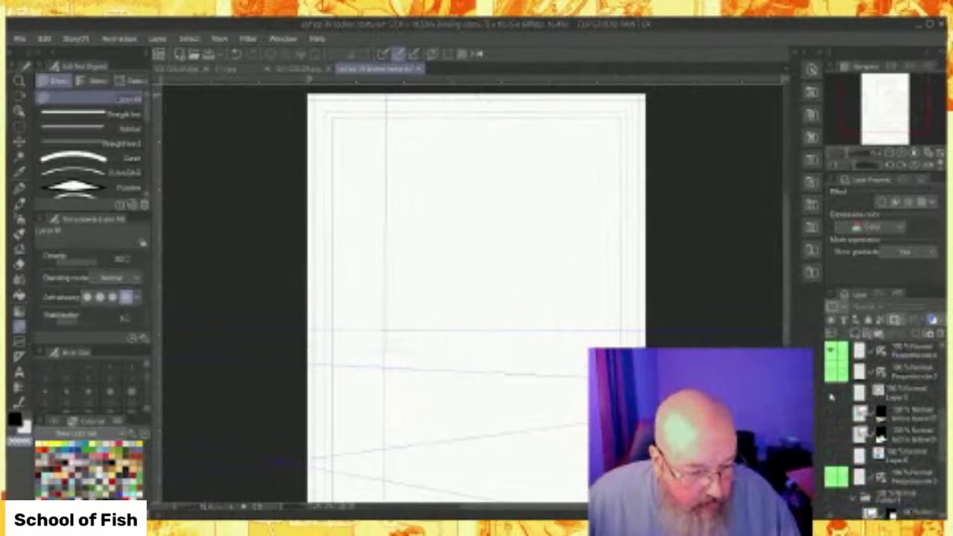
{"action": "left_click", "coordinate": [832, 395]}
{"action": "left_click", "coordinate": [832, 415]}
{"action": "left_click", "coordinate": [831, 435]}
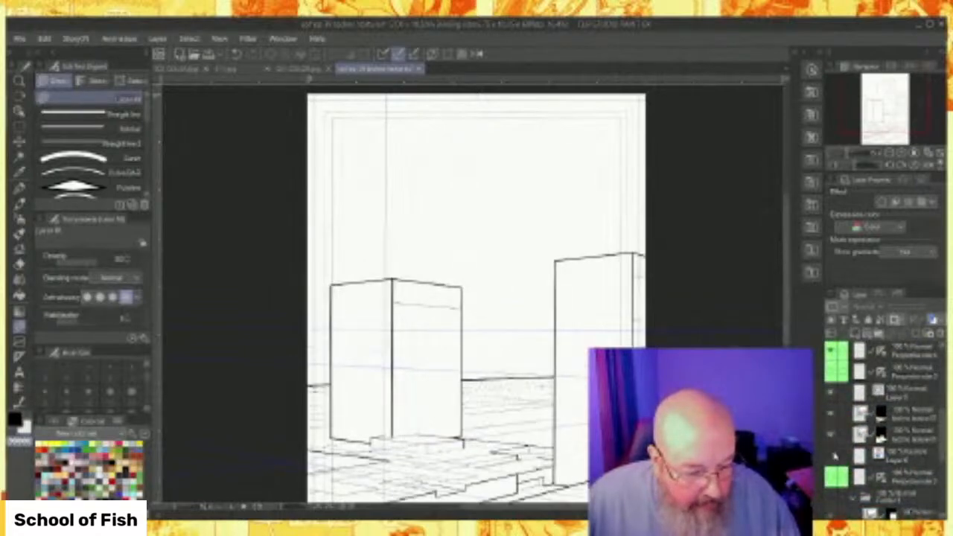
{"action": "scroll", "coordinate": [646, 408], "scroll_direction": "down", "scroll_amount": 4}
{"action": "left_click_drag", "start_coordinate": [789, 329], "coordinate": [790, 360]}
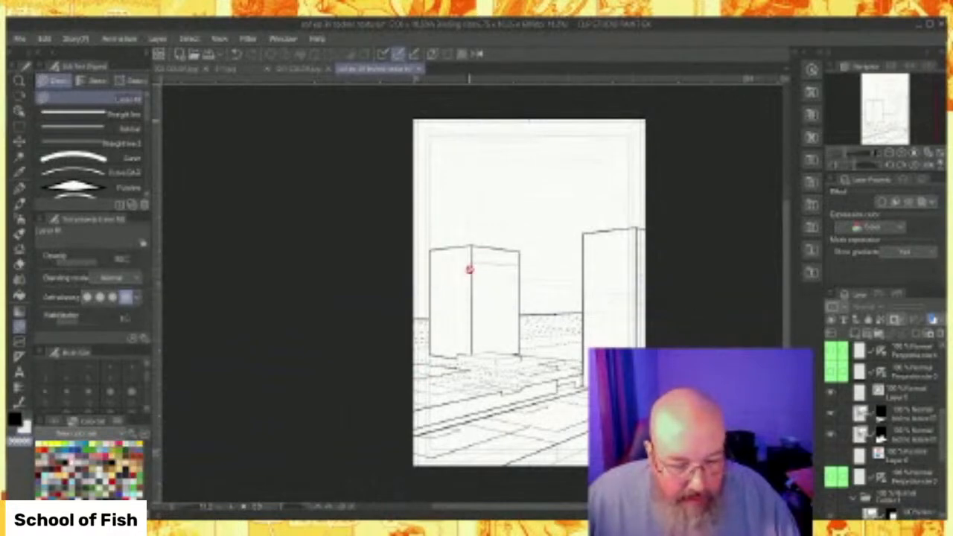
{"action": "scroll", "coordinate": [570, 397], "scroll_direction": "up", "scroll_amount": 5}
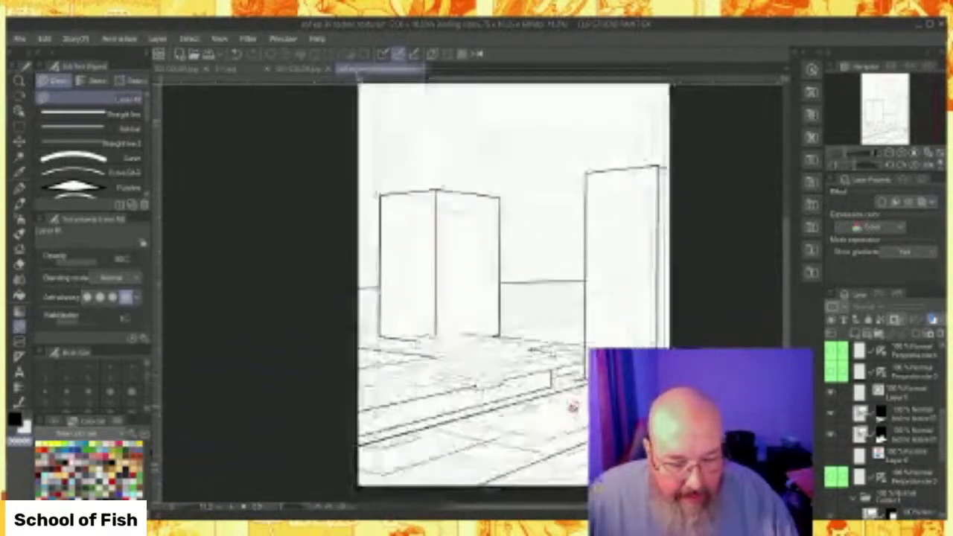
{"action": "scroll", "coordinate": [534, 441], "scroll_direction": "up", "scroll_amount": 2}
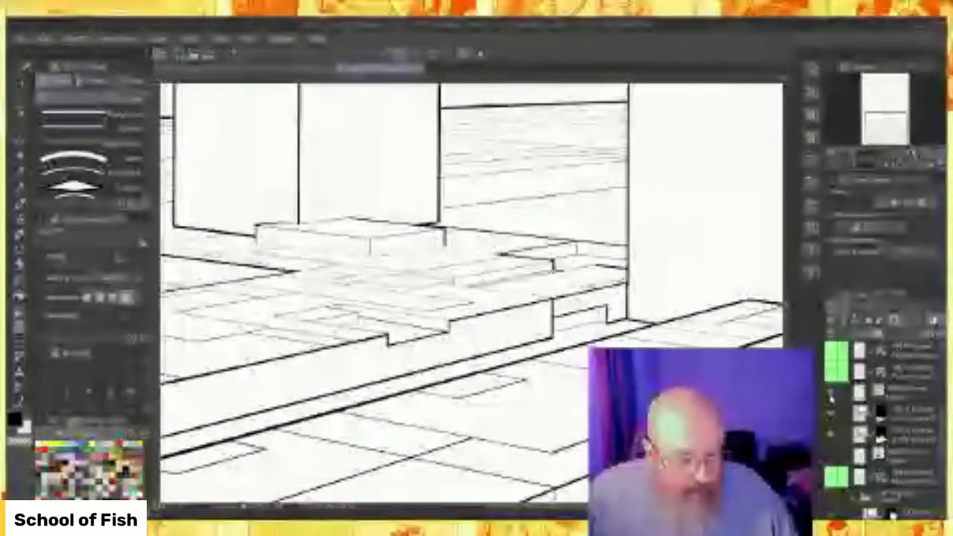
Hide the plain box tower scene's layers and show the folder containing the brick-walled room scene.
{"action": "left_click", "coordinate": [832, 395]}
{"action": "left_click", "coordinate": [832, 414]}
{"action": "left_click", "coordinate": [832, 434]}
{"action": "scroll", "coordinate": [842, 456], "scroll_direction": "down", "scroll_amount": 1}
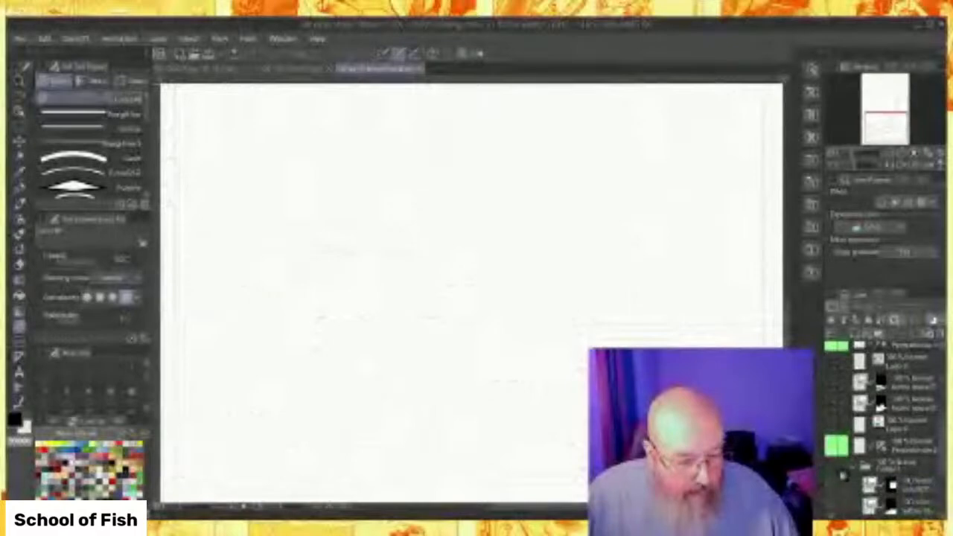
{"action": "left_click", "coordinate": [832, 467]}
{"action": "scroll", "coordinate": [457, 341], "scroll_direction": "down", "scroll_amount": 8}
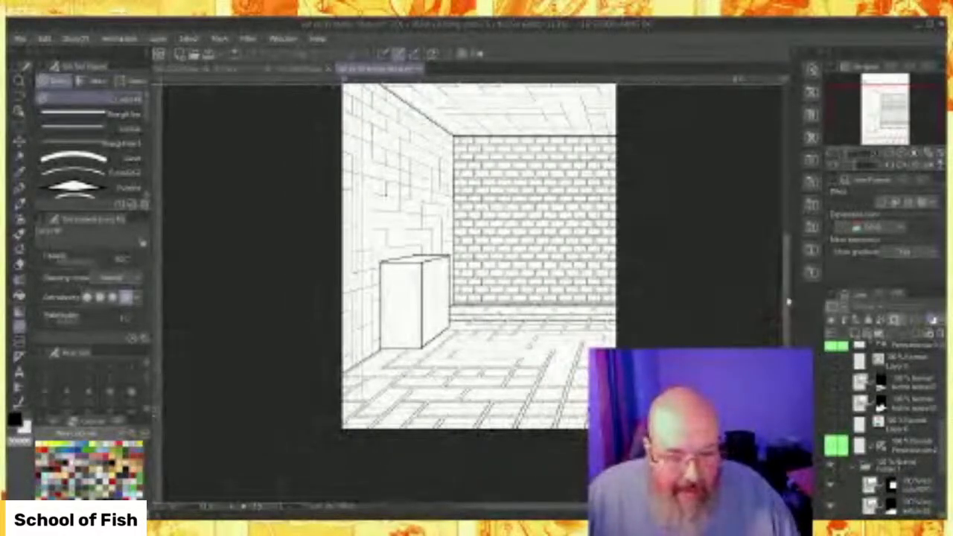
Add a blank vector layer and move it above the brick-walled room scene's folder, ready for drawing rectangles.
{"action": "left_click_drag", "start_coordinate": [787, 280], "coordinate": [787, 206]}
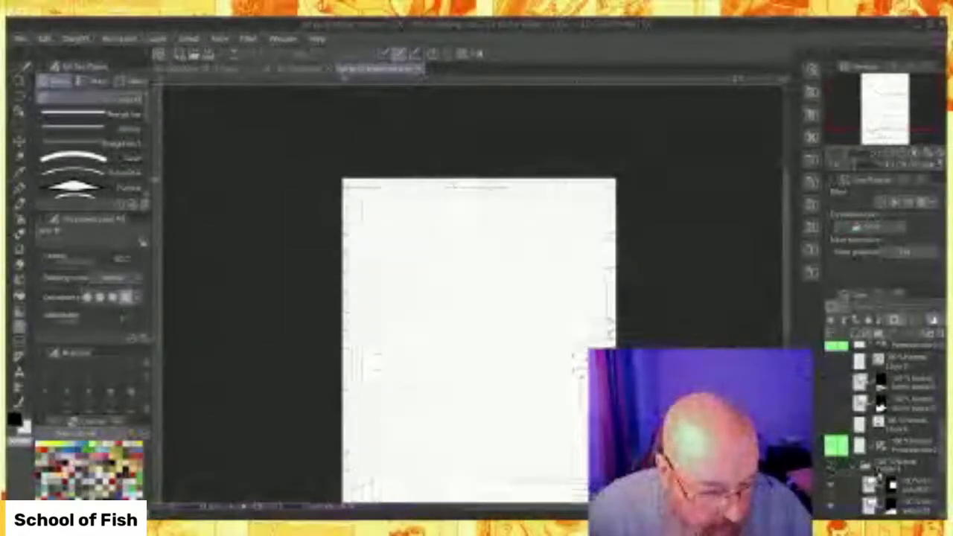
{"action": "left_click", "coordinate": [868, 335]}
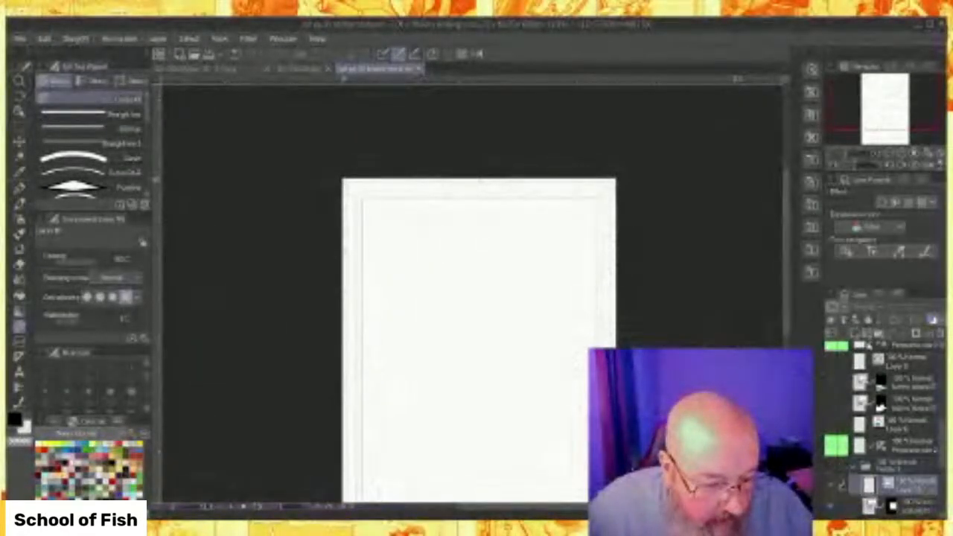
{"action": "scroll", "coordinate": [470, 281], "scroll_direction": "up", "scroll_amount": 6}
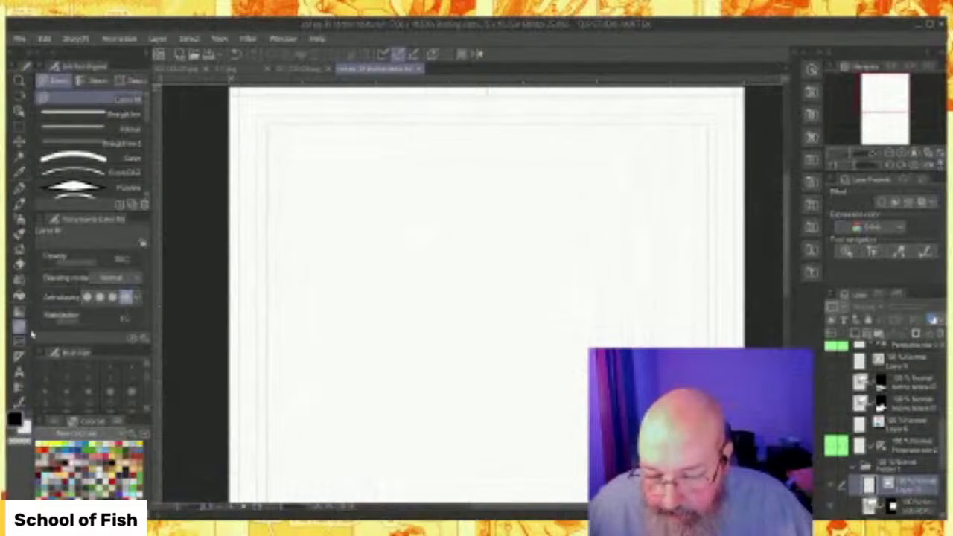
{"action": "scroll", "coordinate": [123, 153], "scroll_direction": "down", "scroll_amount": 2}
{"action": "scroll", "coordinate": [123, 153], "scroll_direction": "down", "scroll_amount": 2}
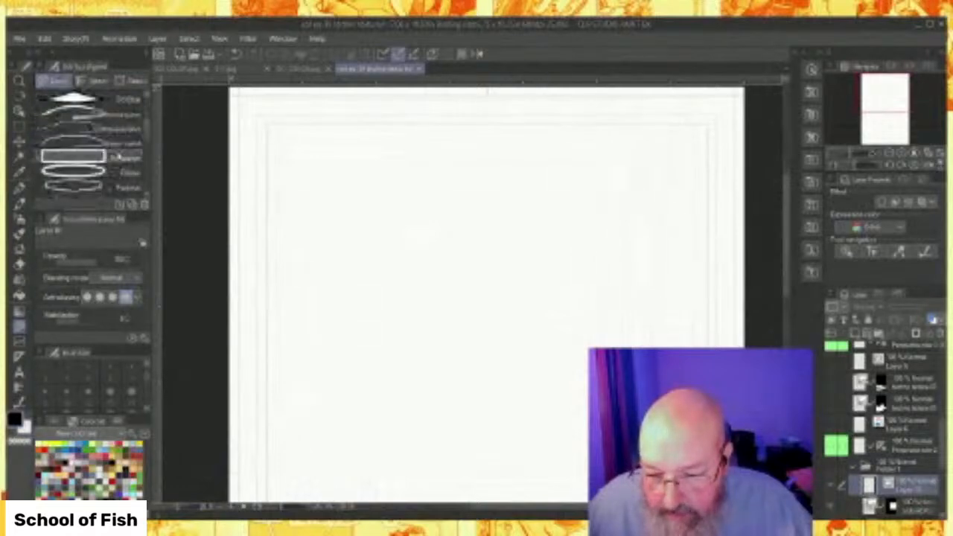
{"action": "left_click", "coordinate": [97, 156]}
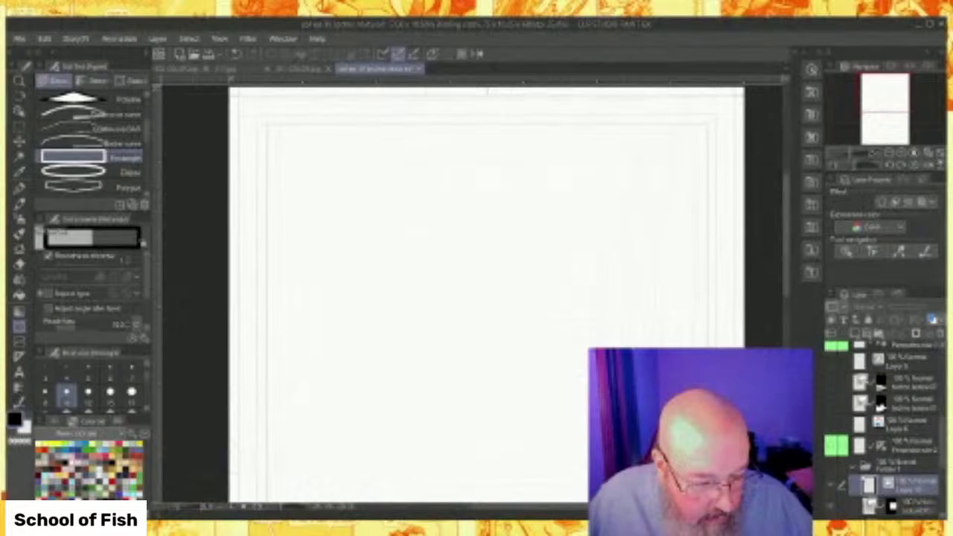
{"action": "left_click_drag", "start_coordinate": [916, 484], "coordinate": [915, 456]}
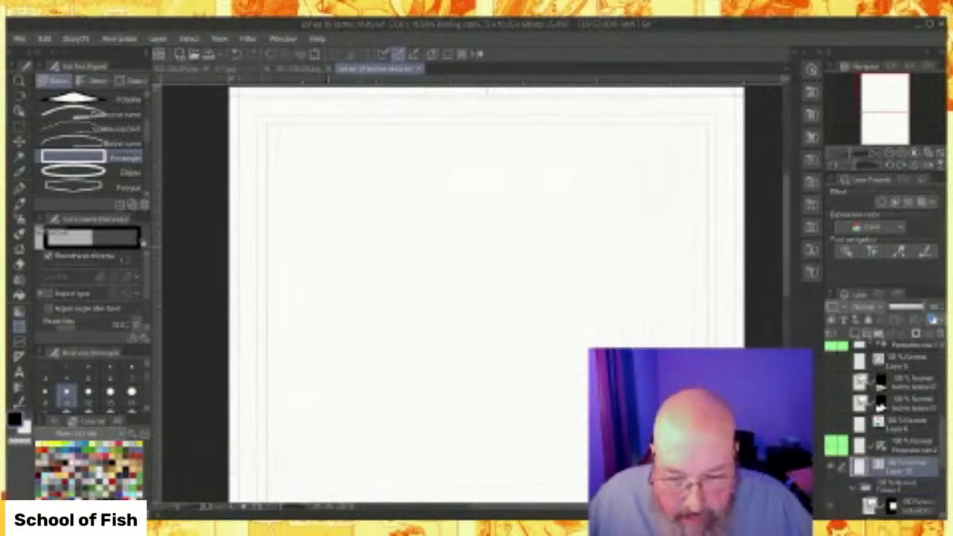
Draw three rectangles on the new layer: two overlapping at the page's top and a smaller one below them.
{"action": "left_click_drag", "start_coordinate": [299, 159], "coordinate": [505, 276]}
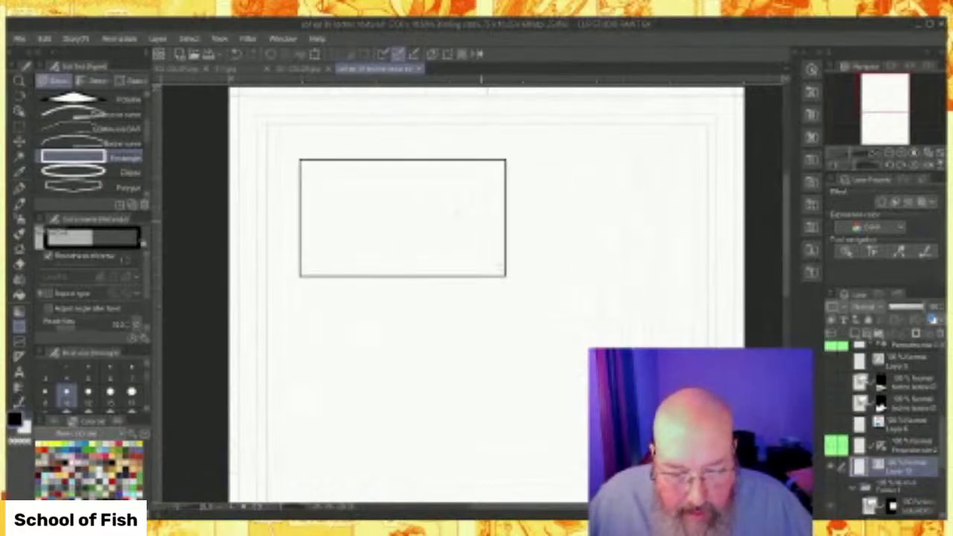
{"action": "left_click_drag", "start_coordinate": [443, 207], "coordinate": [706, 372]}
{"action": "left_click_drag", "start_coordinate": [280, 390], "coordinate": [476, 456]}
{"action": "scroll", "coordinate": [591, 432], "scroll_direction": "down", "scroll_amount": 3}
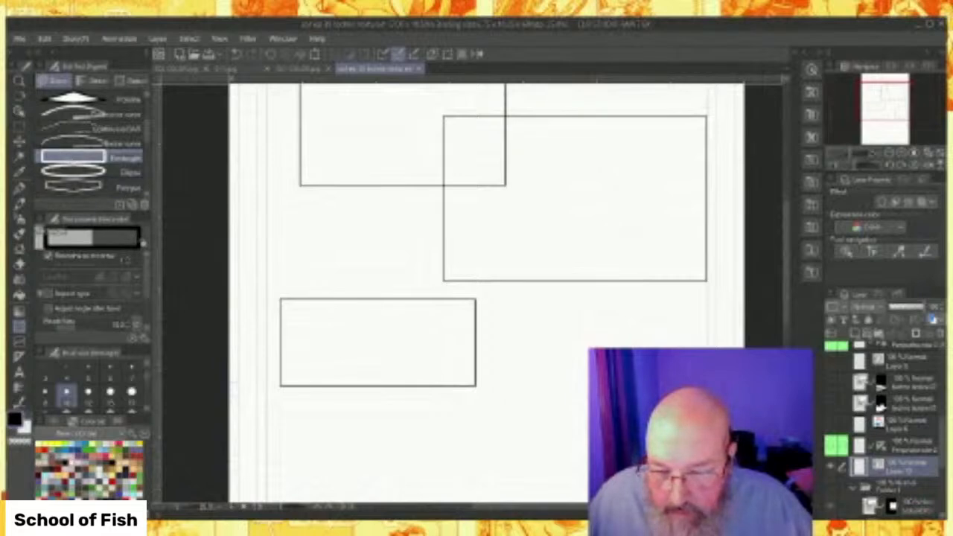
Draw a circle near the page's left edge and move it onto the first rectangle's lower-left corner.
{"action": "left_click", "coordinate": [73, 171]}
{"action": "left_click_drag", "start_coordinate": [271, 134], "coordinate": [320, 185]}
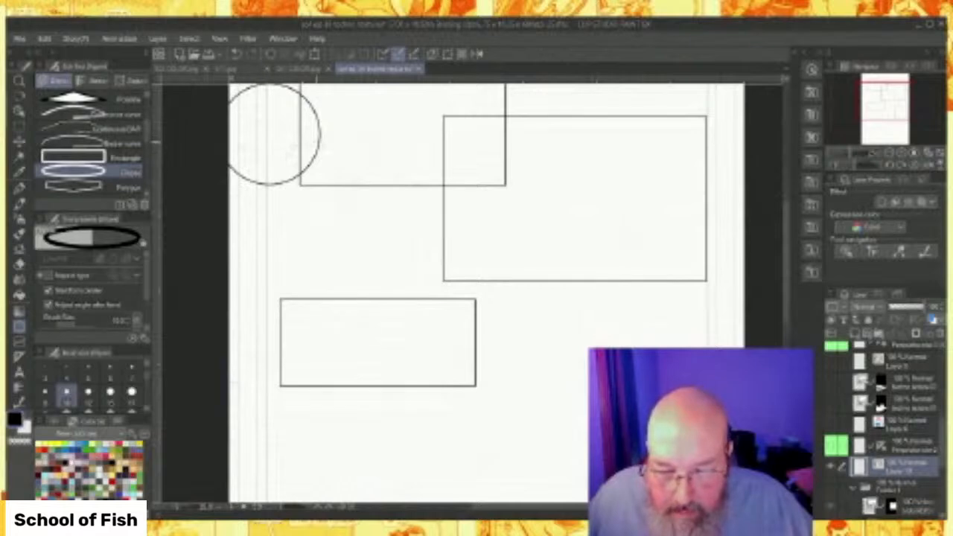
{"action": "left_click", "coordinate": [20, 111]}
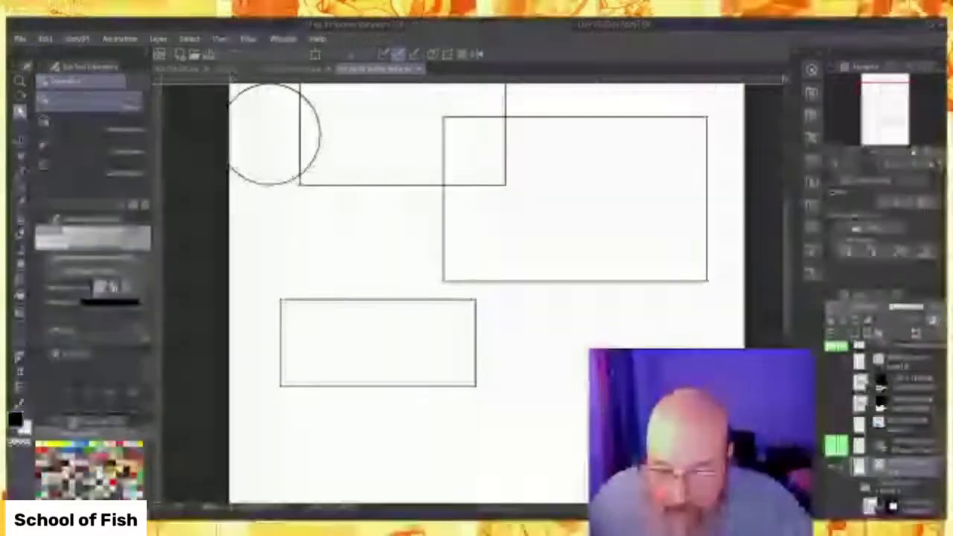
{"action": "left_click", "coordinate": [320, 137]}
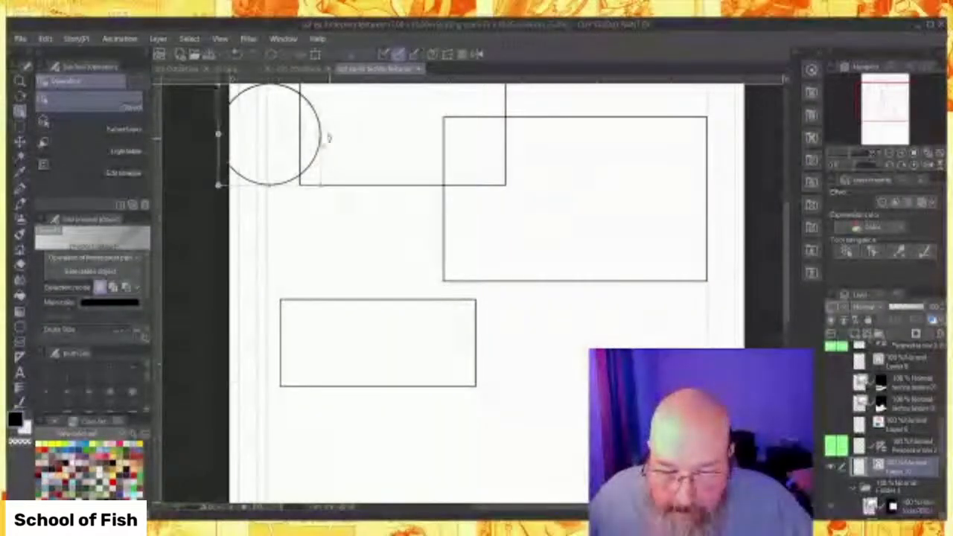
{"action": "left_click_drag", "start_coordinate": [321, 160], "coordinate": [367, 219]}
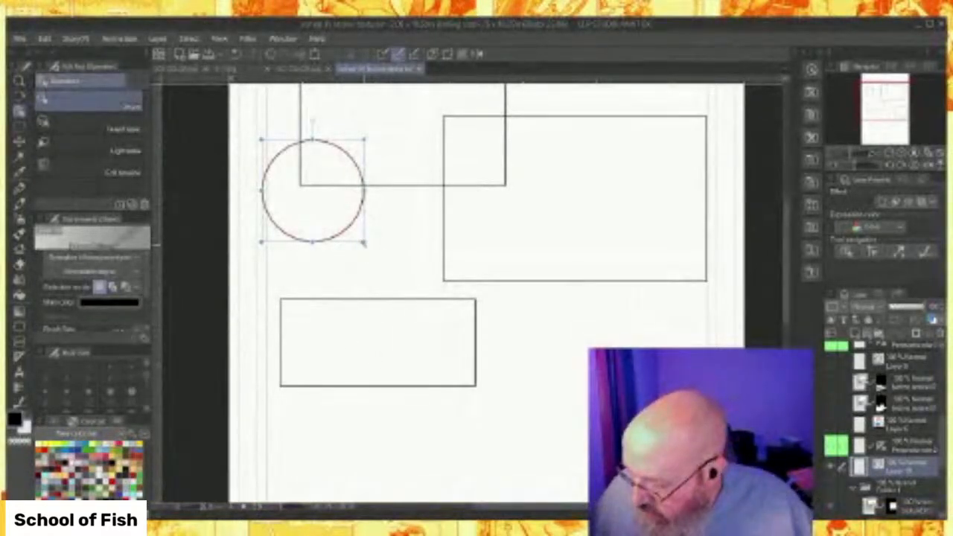
Duplicate the circle into a slightly larger concentric copy and a much larger outer one.
{"action": "left_click_drag", "start_coordinate": [365, 242], "coordinate": [371, 252]}
{"action": "left_click", "coordinate": [365, 238]}
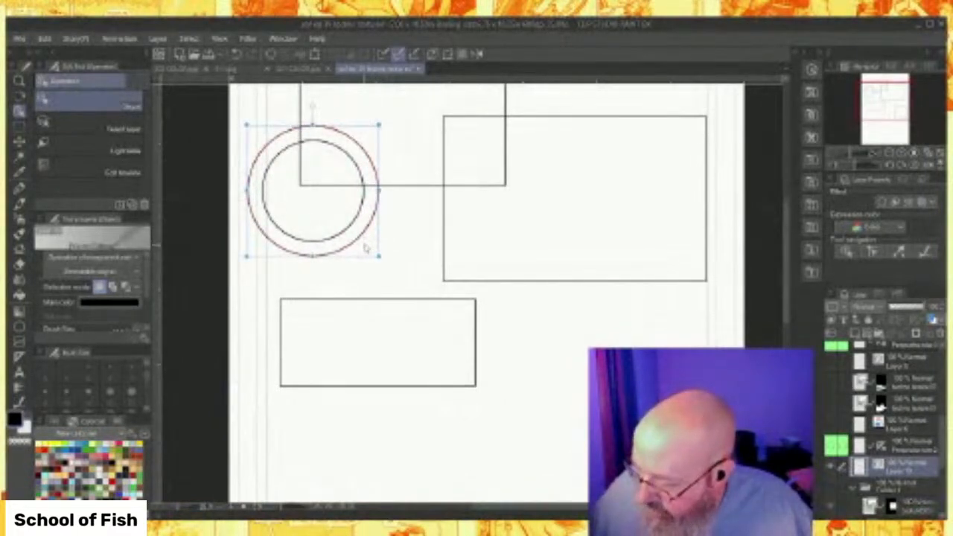
{"action": "left_click_drag", "start_coordinate": [380, 255], "coordinate": [429, 302]}
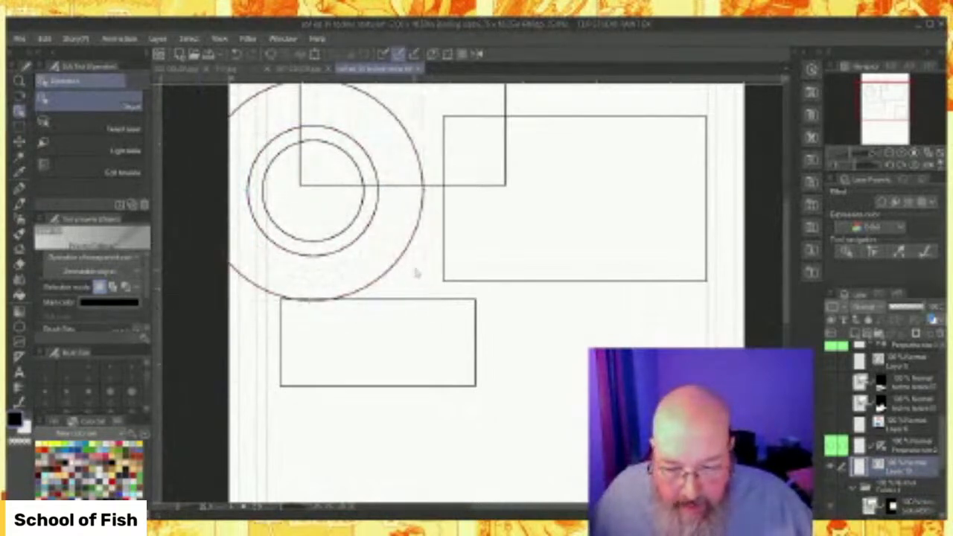
Enlarge the outer circle slightly and add a bigger concentric copy around it to form an outer ring.
{"action": "left_click", "coordinate": [402, 260]}
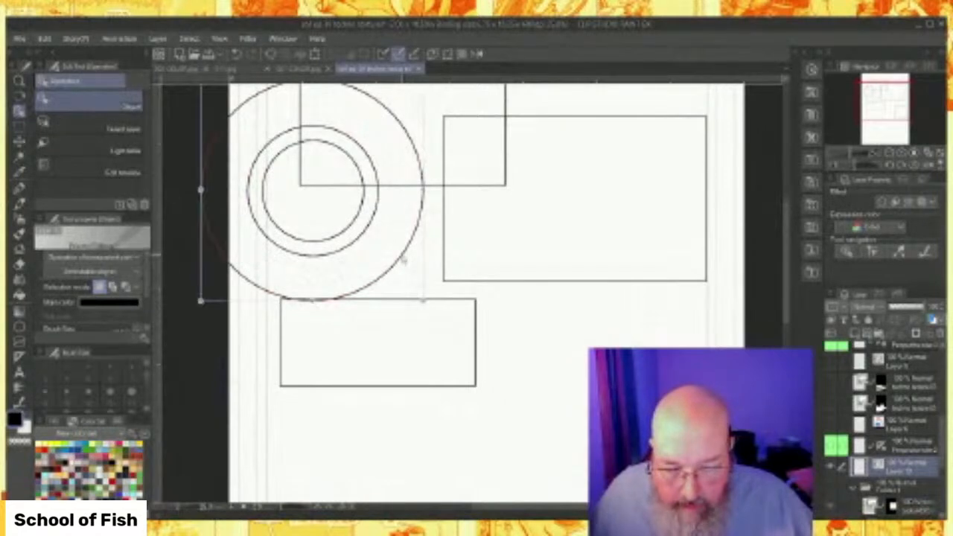
{"action": "left_click", "coordinate": [422, 301]}
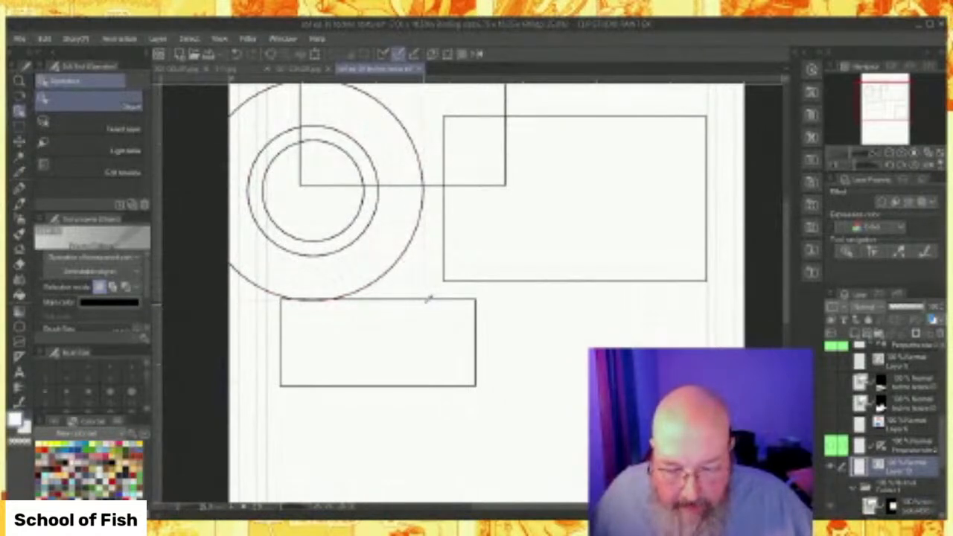
{"action": "left_click", "coordinate": [403, 262]}
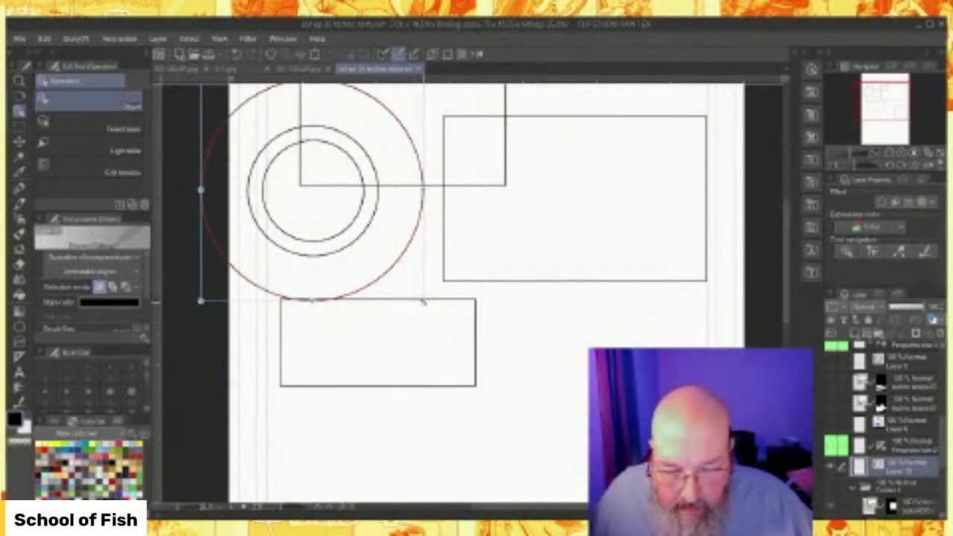
{"action": "left_click_drag", "start_coordinate": [422, 302], "coordinate": [434, 310]}
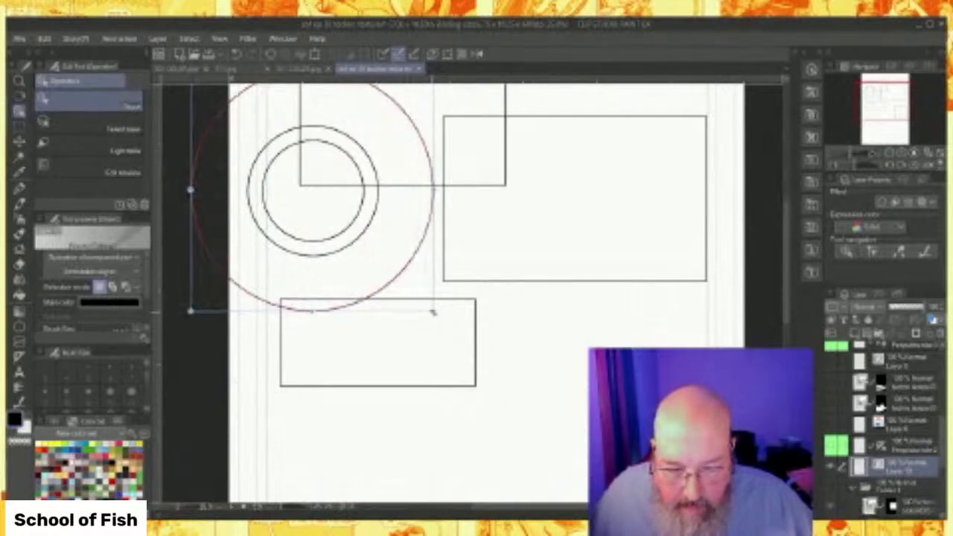
{"action": "left_click", "coordinate": [434, 309]}
{"action": "left_click", "coordinate": [410, 269]}
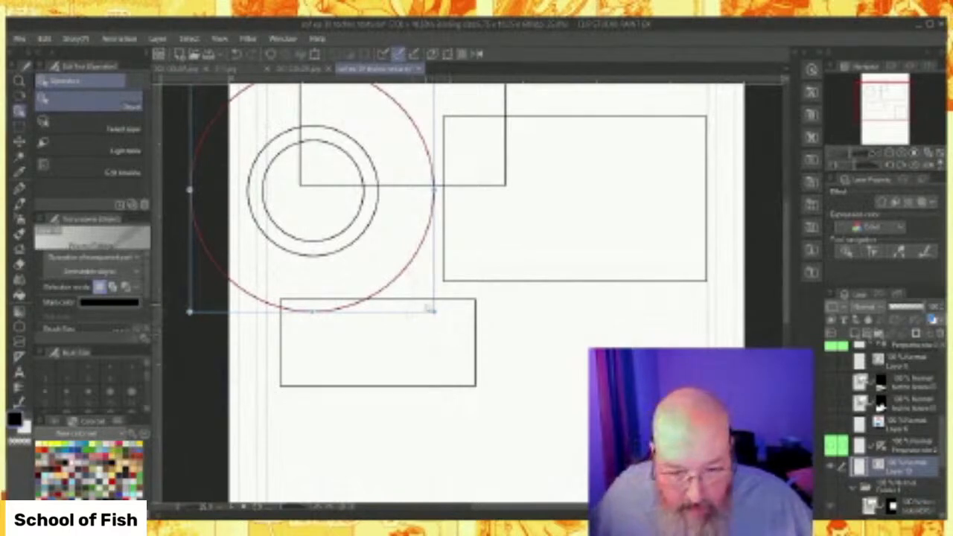
{"action": "left_click_drag", "start_coordinate": [435, 313], "coordinate": [451, 331]}
{"action": "left_click", "coordinate": [447, 330]}
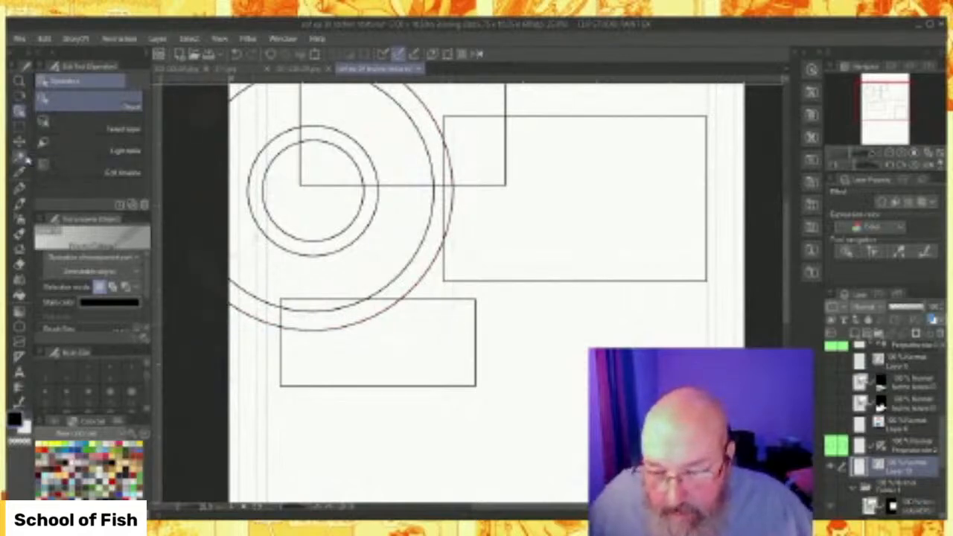
Place a copy of the four concentric circles over the lower rectangle and add a small rectangle to its right.
{"action": "left_click", "coordinate": [364, 213]}
{"action": "left_click", "coordinate": [408, 250]}
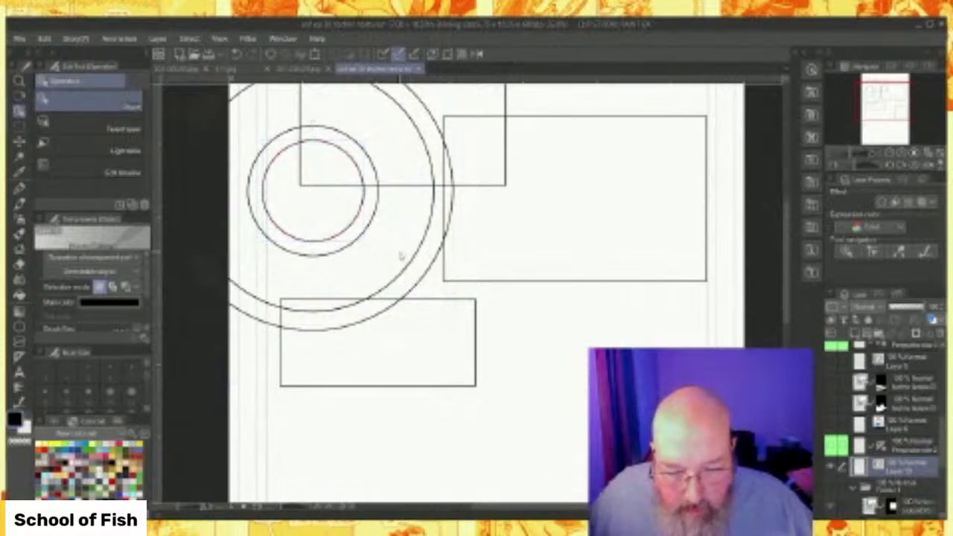
{"action": "left_click_drag", "start_coordinate": [319, 217], "coordinate": [428, 287]}
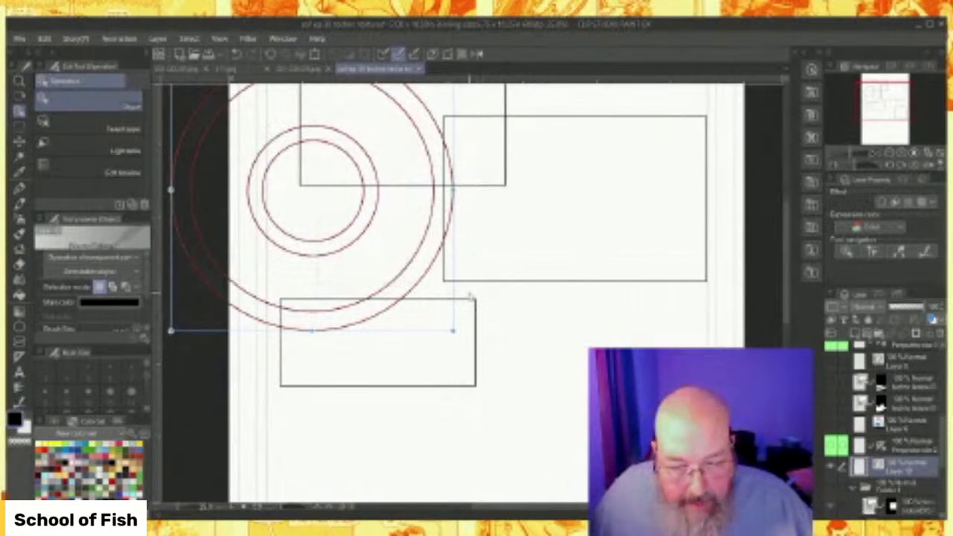
{"action": "mouse_move", "coordinate": [458, 294]}
{"action": "left_mouse_down"}
{"action": "mouse_move", "coordinate": [563, 407]}
{"action": "mouse_move", "coordinate": [573, 435]}
{"action": "mouse_move", "coordinate": [592, 412]}
{"action": "mouse_move", "coordinate": [613, 435]}
{"action": "left_mouse_up"}
{"action": "key", "text": "ctrl+d"}
{"action": "mouse_move", "coordinate": [607, 352]}
{"action": "left_mouse_down"}
{"action": "mouse_move", "coordinate": [575, 487]}
{"action": "mouse_move", "coordinate": [562, 489]}
{"action": "left_mouse_up"}
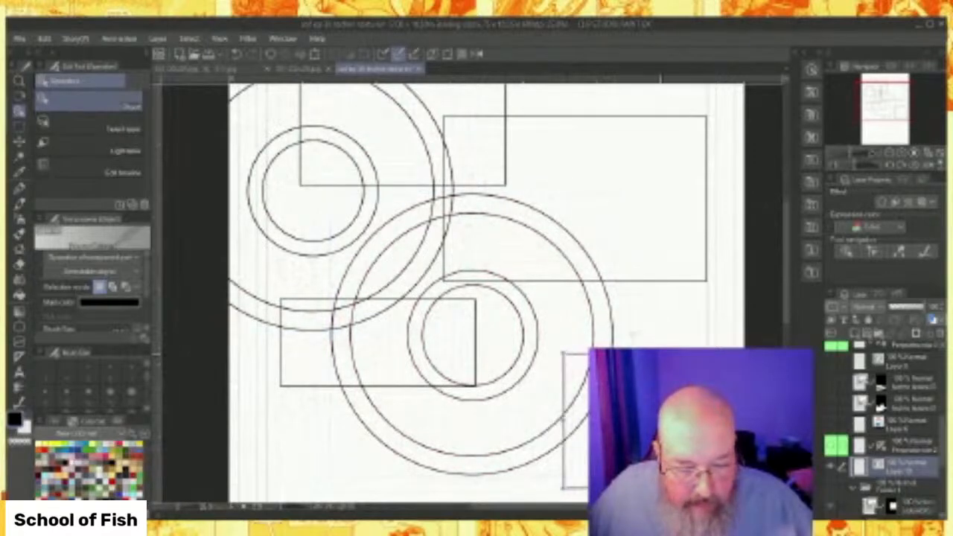
Place another copy of the original concentric circles in the page's upper-right corner, overlapping the large rectangle.
{"action": "scroll", "coordinate": [637, 290], "scroll_direction": "down", "scroll_amount": 3}
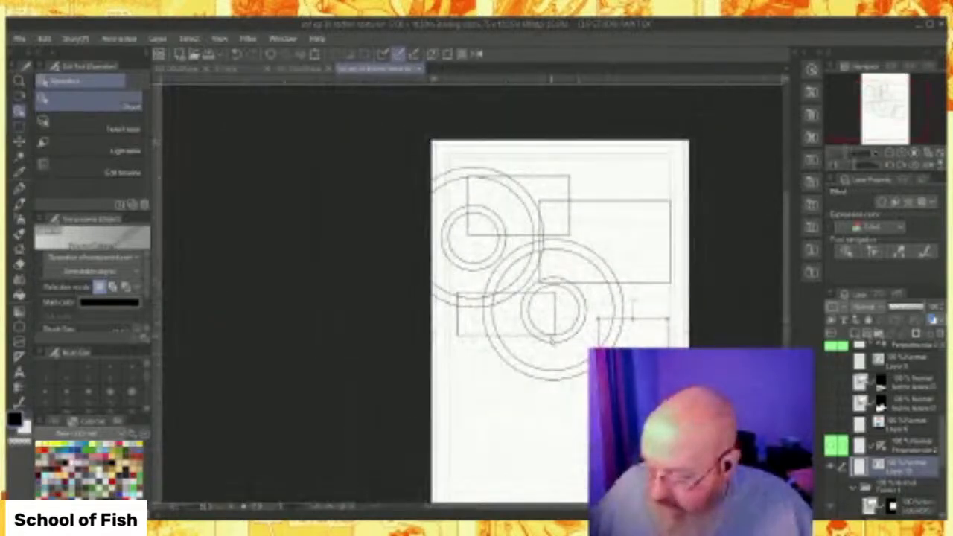
{"action": "left_click", "coordinate": [521, 292]}
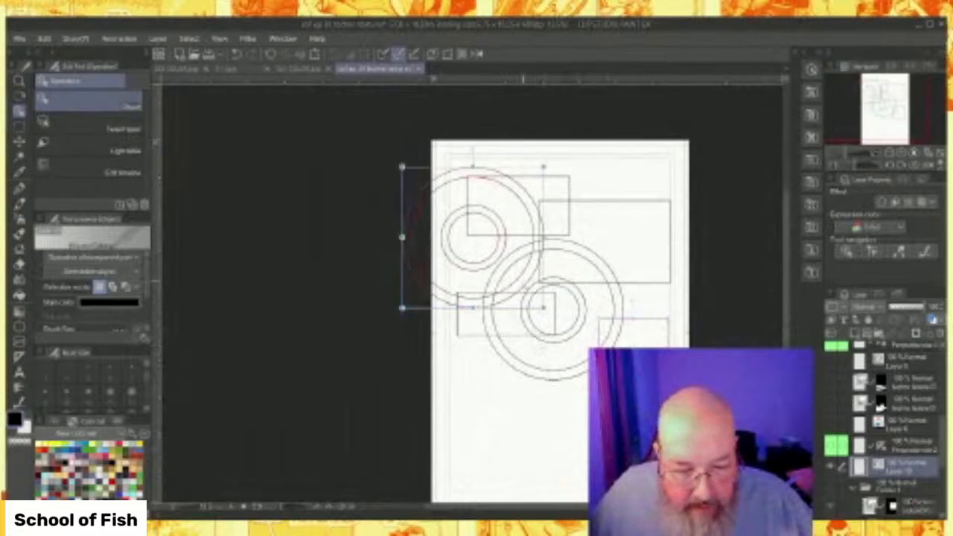
{"action": "left_click_drag", "start_coordinate": [547, 273], "coordinate": [693, 216]}
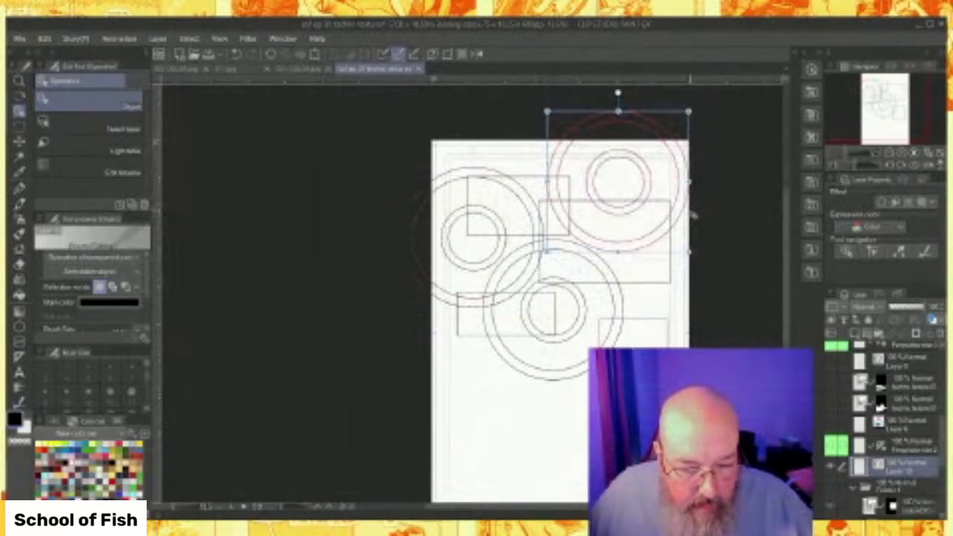
{"action": "scroll", "coordinate": [571, 236], "scroll_direction": "up", "scroll_amount": 3}
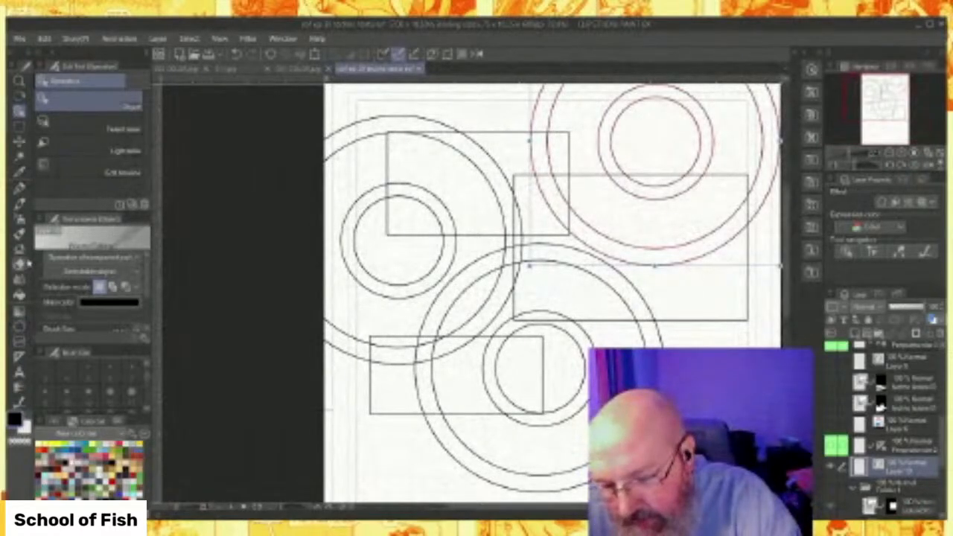
Trim the inner circles inside the first rectangle and the lines crossing the lower outer ring with the vector eraser.
{"action": "left_click", "coordinate": [20, 266]}
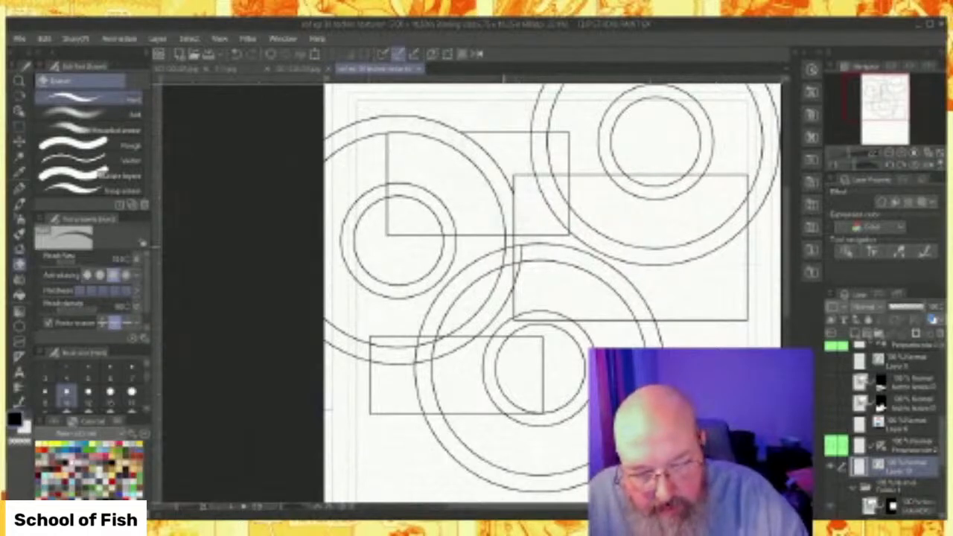
{"action": "left_click_drag", "start_coordinate": [408, 175], "coordinate": [412, 201]}
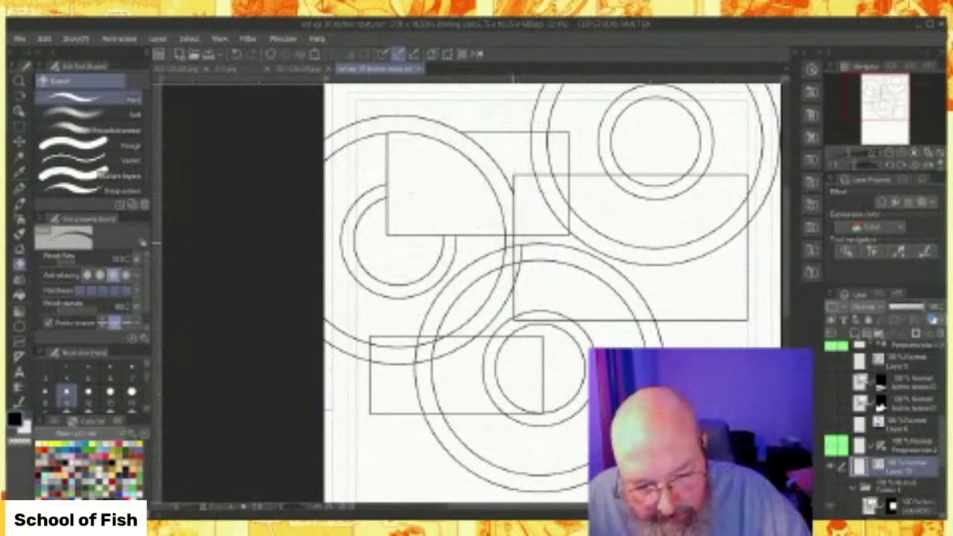
{"action": "left_click_drag", "start_coordinate": [510, 244], "coordinate": [509, 266]}
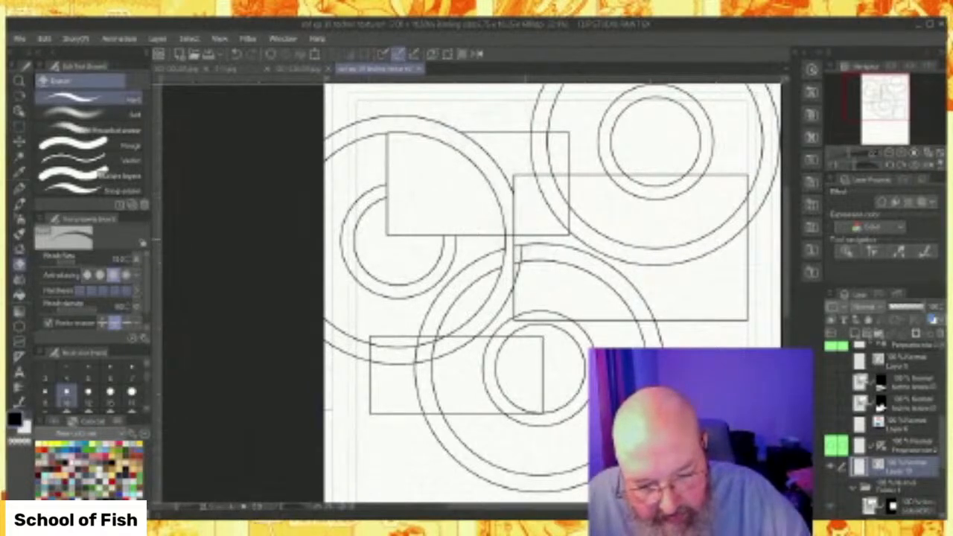
{"action": "left_click_drag", "start_coordinate": [427, 336], "coordinate": [429, 366]}
{"action": "left_click_drag", "start_coordinate": [467, 332], "coordinate": [461, 342]}
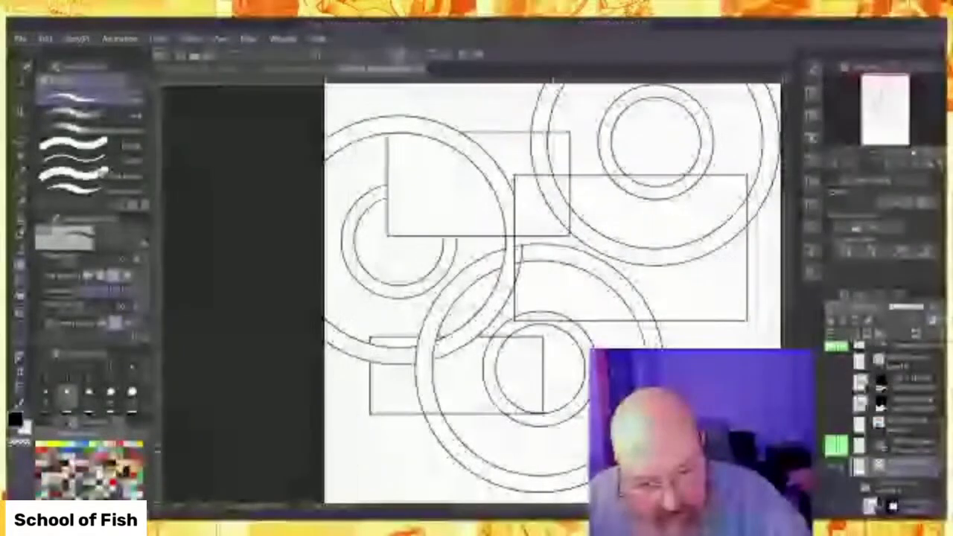
Erase the outer ring arcs and the first rectangle's corner inside the large rectangle, plus the inner ring arcs inside the lower rectangle.
{"action": "left_click_drag", "start_coordinate": [630, 274], "coordinate": [614, 294]}
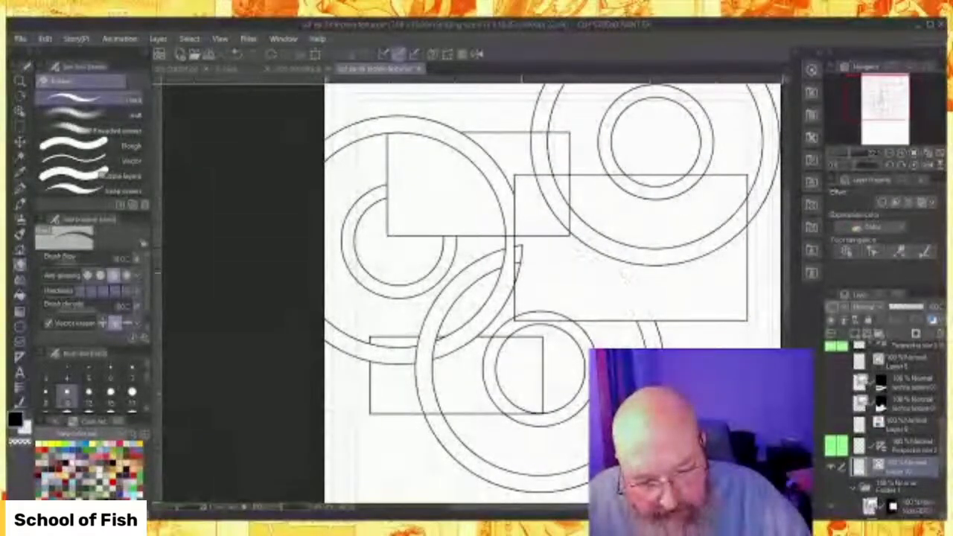
{"action": "left_click_drag", "start_coordinate": [520, 249], "coordinate": [521, 257]}
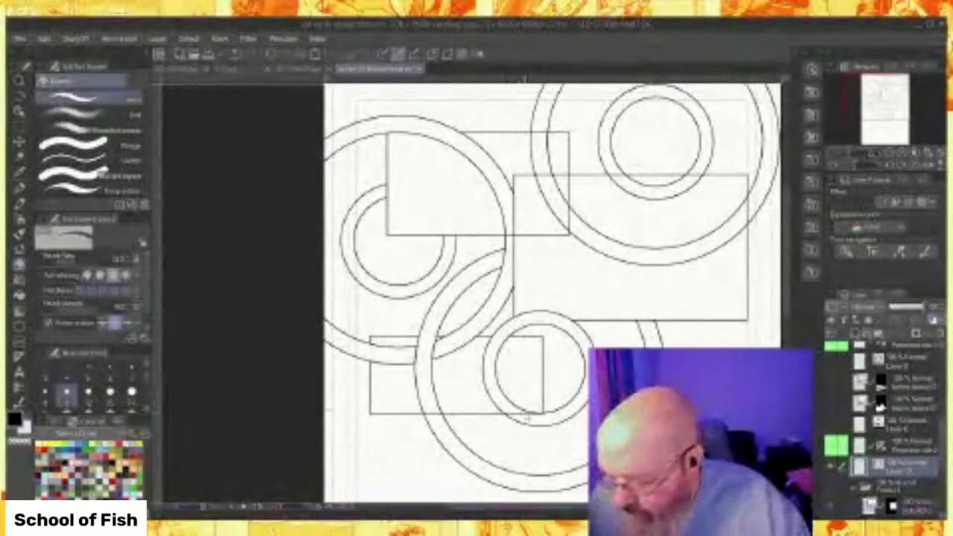
{"action": "left_click_drag", "start_coordinate": [481, 375], "coordinate": [500, 375]}
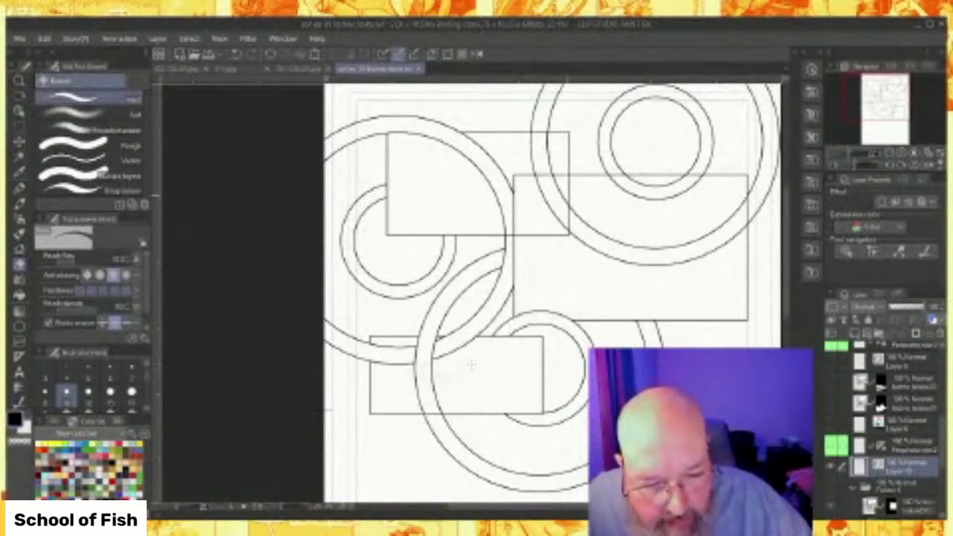
{"action": "left_click_drag", "start_coordinate": [561, 187], "coordinate": [542, 192]}
{"action": "mouse_move", "coordinate": [583, 256]}
{"action": "left_mouse_down"}
{"action": "mouse_move", "coordinate": [585, 209]}
{"action": "mouse_move", "coordinate": [536, 201]}
{"action": "left_mouse_up"}
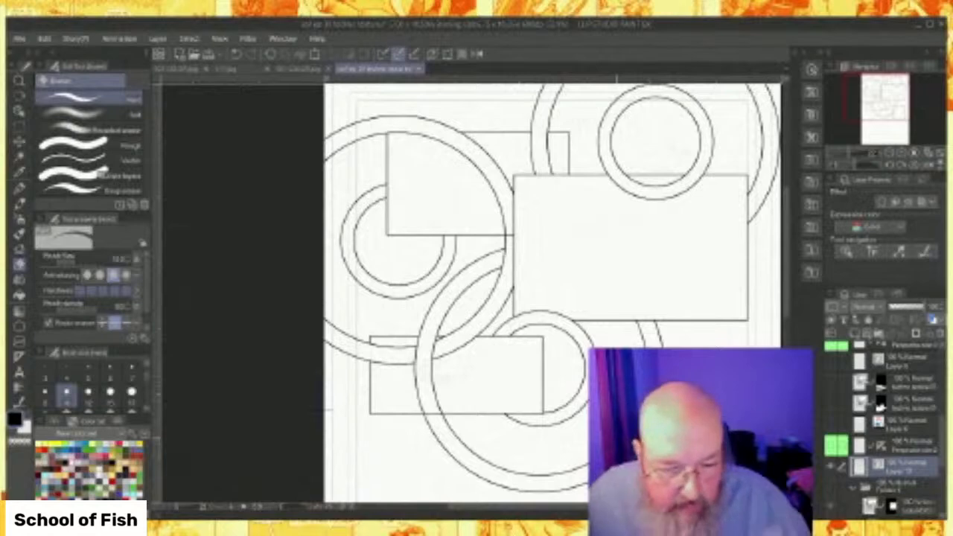
On a separate vector layer beneath the existing shapes, draw three small overlapping rectangles across the left rings with the Rectangle tool.
{"action": "scroll", "coordinate": [639, 263], "scroll_direction": "down", "scroll_amount": 3}
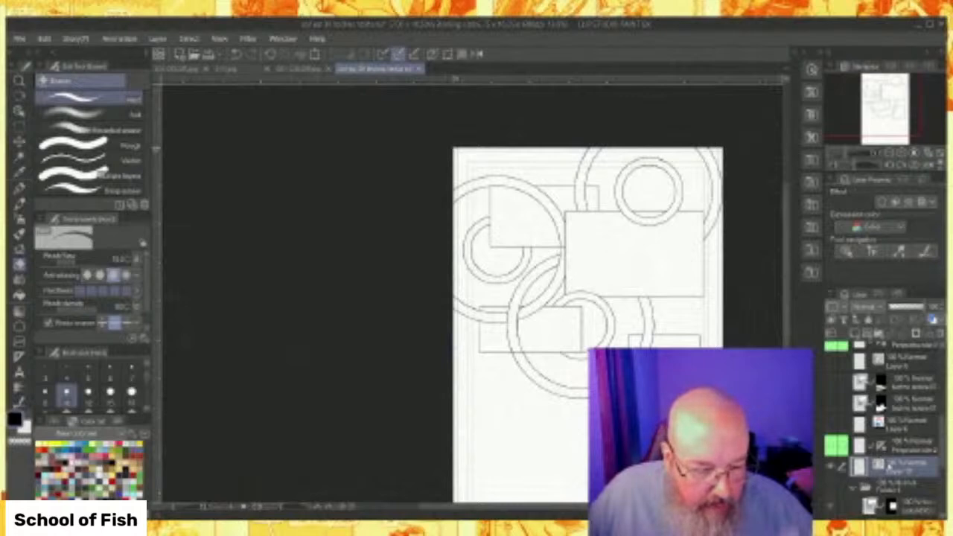
{"action": "left_click", "coordinate": [894, 485]}
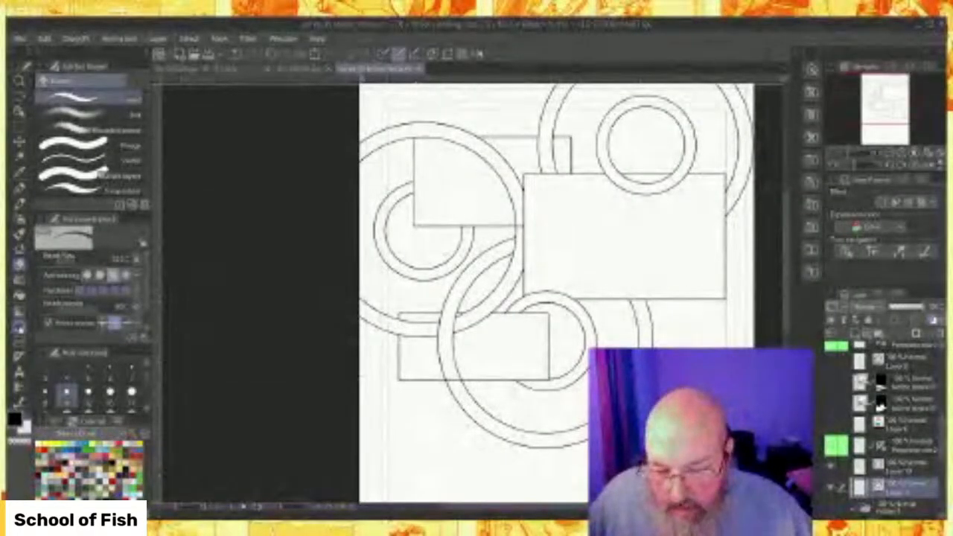
{"action": "left_click", "coordinate": [20, 325]}
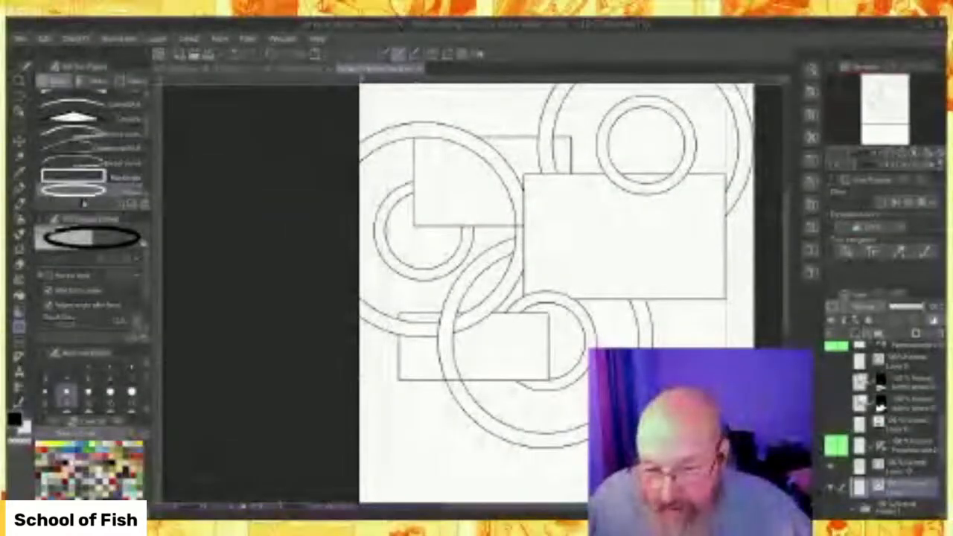
{"action": "left_click", "coordinate": [91, 177]}
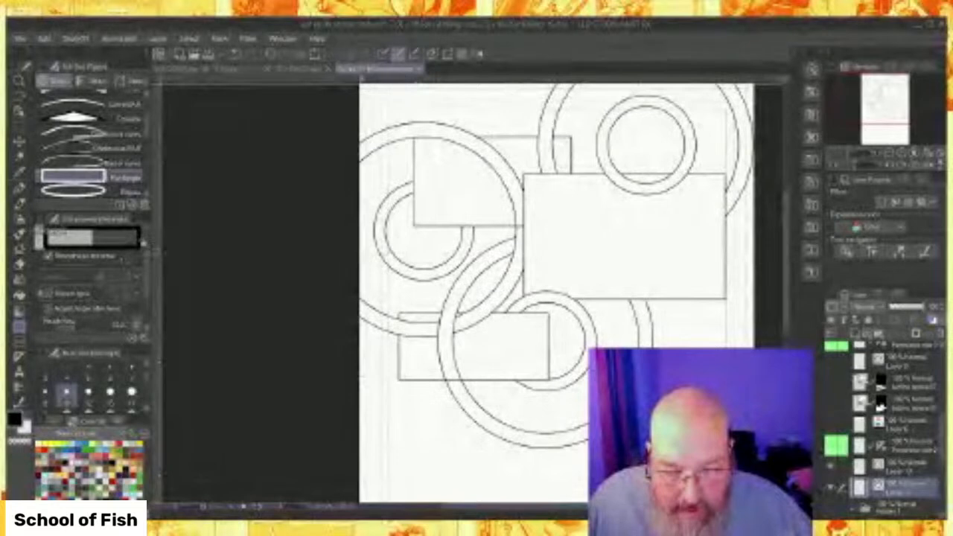
{"action": "left_click_drag", "start_coordinate": [365, 268], "coordinate": [430, 348]}
{"action": "left_click_drag", "start_coordinate": [402, 248], "coordinate": [477, 302]}
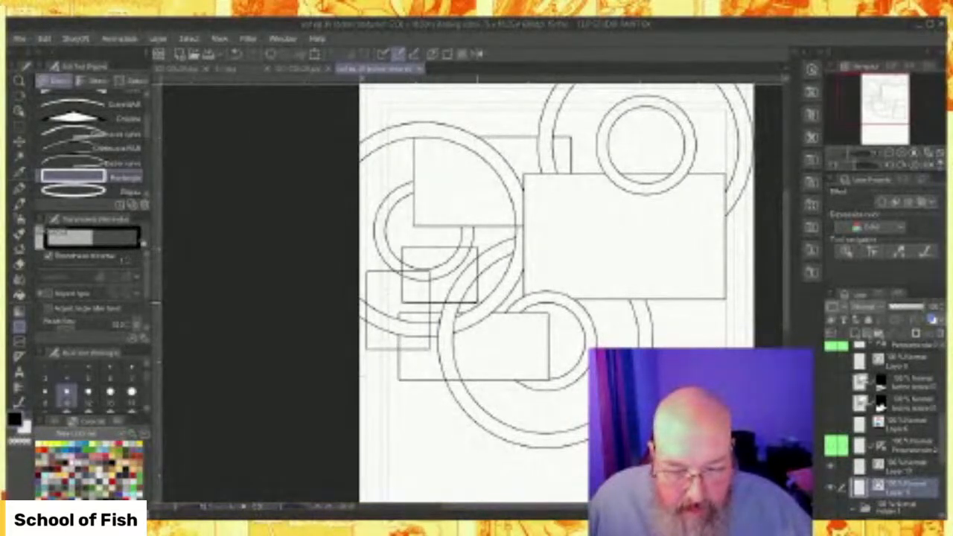
{"action": "left_click_drag", "start_coordinate": [434, 214], "coordinate": [501, 274]}
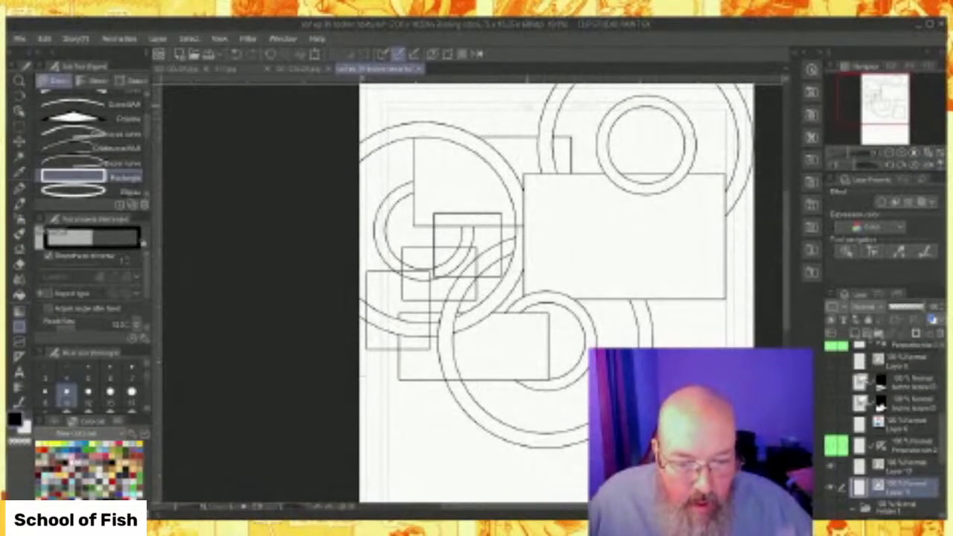
Draw two overlapping rectangles across the upper-right rings and a staggered group of overlapping rectangles across the lower rings.
{"action": "left_click_drag", "start_coordinate": [513, 98], "coordinate": [640, 200]}
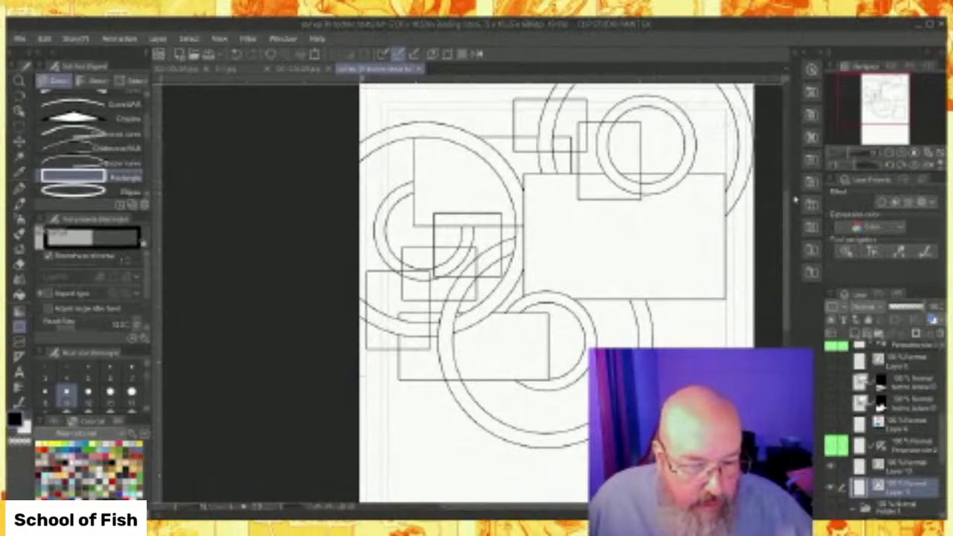
{"action": "left_click_drag", "start_coordinate": [563, 327], "coordinate": [671, 406]}
{"action": "left_click_drag", "start_coordinate": [525, 360], "coordinate": [588, 477]}
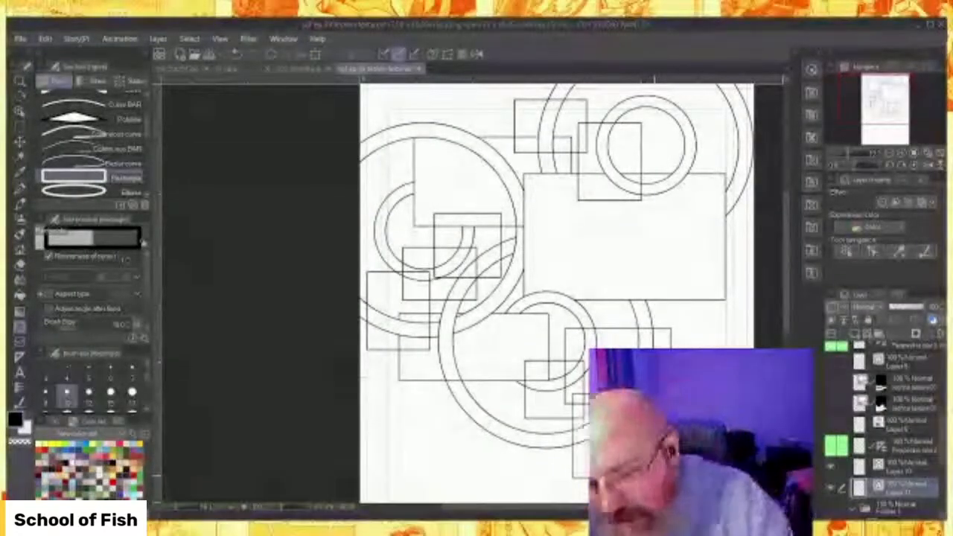
Trim the overlapping edges of the three small rectangles across the left rings with the vector eraser.
{"action": "left_click", "coordinate": [21, 265]}
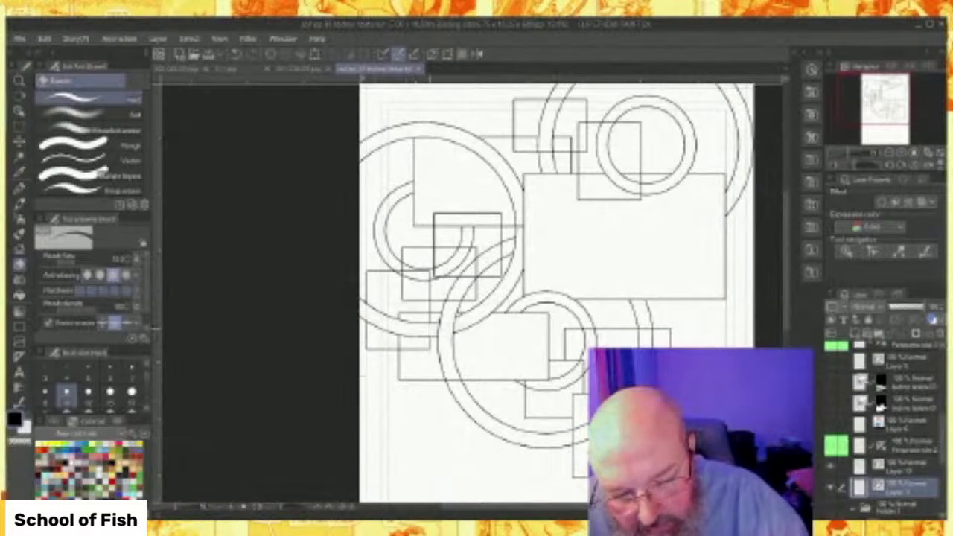
{"action": "left_click_drag", "start_coordinate": [426, 338], "coordinate": [426, 352]}
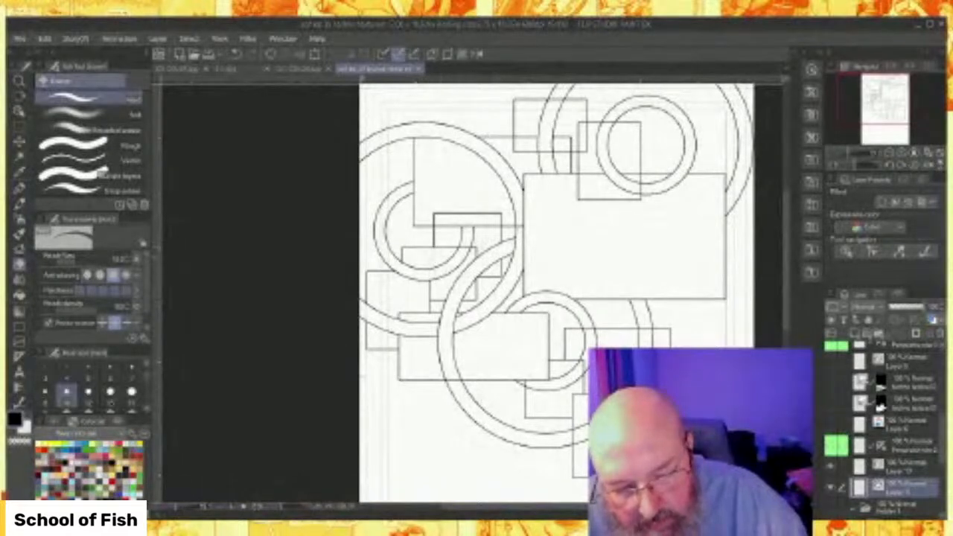
{"action": "left_click", "coordinate": [434, 218]}
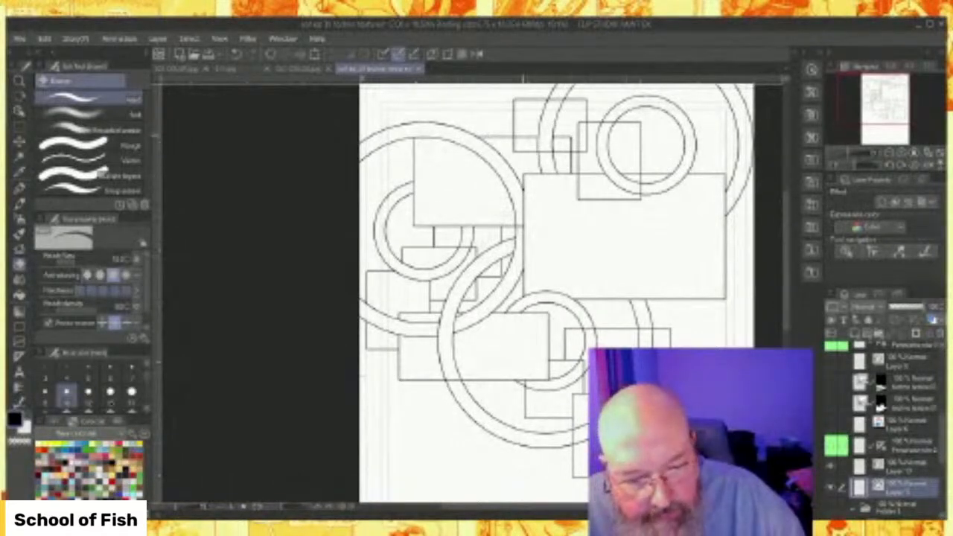
Erase the upper-right small rectangles' line segments inside the rings, the first rectangle and the large rectangle.
{"action": "left_click_drag", "start_coordinate": [524, 151], "coordinate": [547, 152]}
{"action": "left_click", "coordinate": [562, 152]}
{"action": "left_click", "coordinate": [557, 99]}
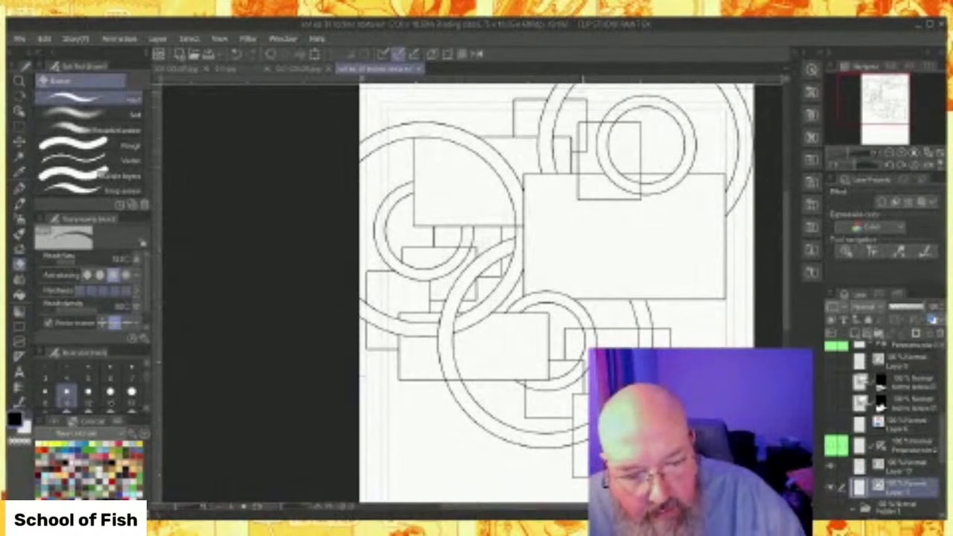
{"action": "left_click", "coordinate": [584, 138]}
{"action": "left_click", "coordinate": [609, 122]}
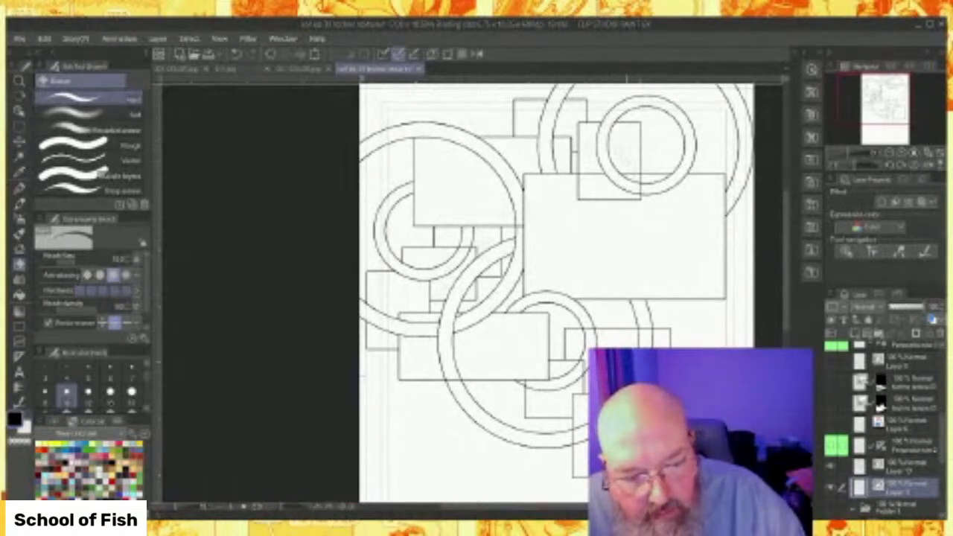
{"action": "left_click", "coordinate": [596, 200]}
{"action": "left_click", "coordinate": [641, 180]}
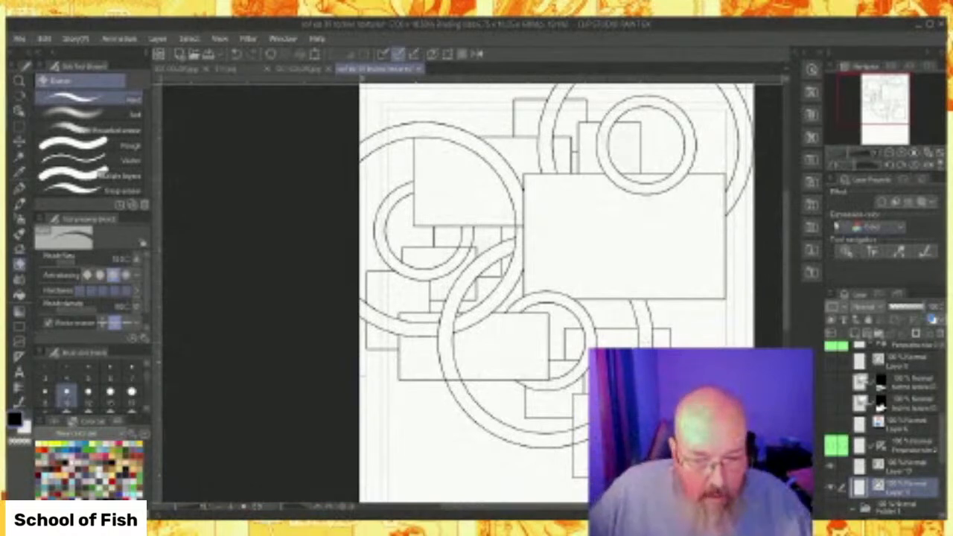
{"action": "scroll", "coordinate": [542, 304], "scroll_direction": "down", "scroll_amount": 3}
{"action": "scroll", "coordinate": [542, 304], "scroll_direction": "up", "scroll_amount": 1}
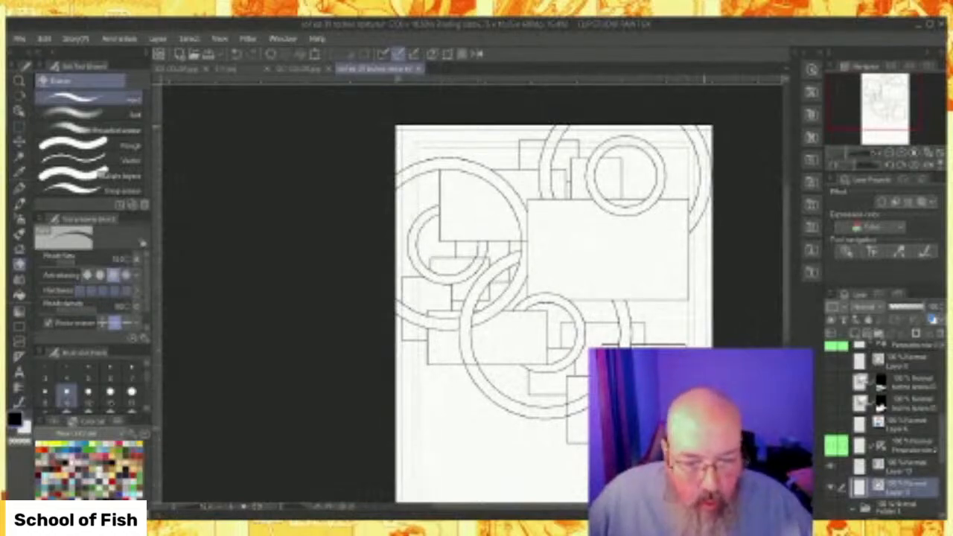
{"action": "scroll", "coordinate": [543, 304], "scroll_direction": "up", "scroll_amount": 3}
{"action": "scroll", "coordinate": [543, 304], "scroll_direction": "down", "scroll_amount": 2}
{"action": "scroll", "coordinate": [538, 304], "scroll_direction": "down", "scroll_amount": 1}
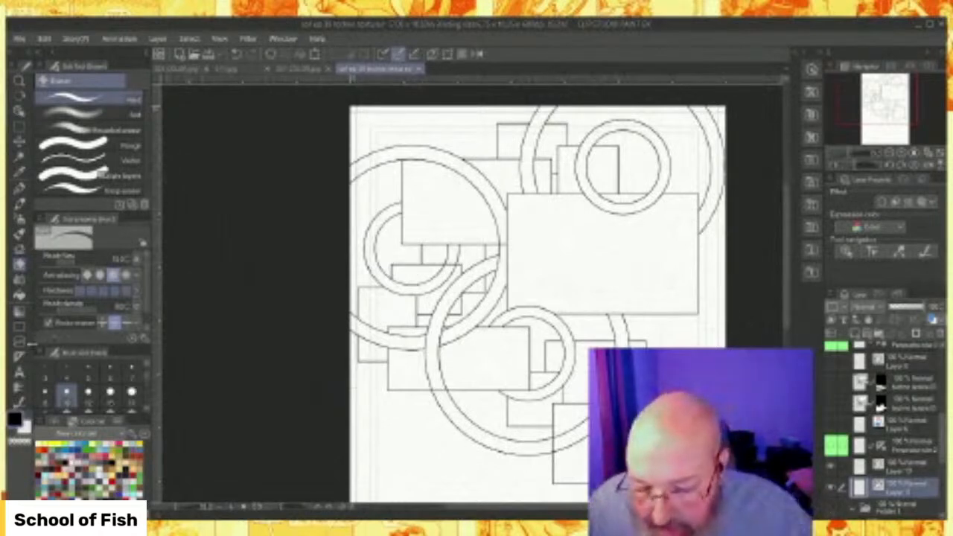
Try drawing a circle inside the large rectangle with the custom ring-shaped figure brush, and undo it.
{"action": "left_click", "coordinate": [19, 326]}
{"action": "scroll", "coordinate": [105, 137], "scroll_direction": "down", "scroll_amount": 7}
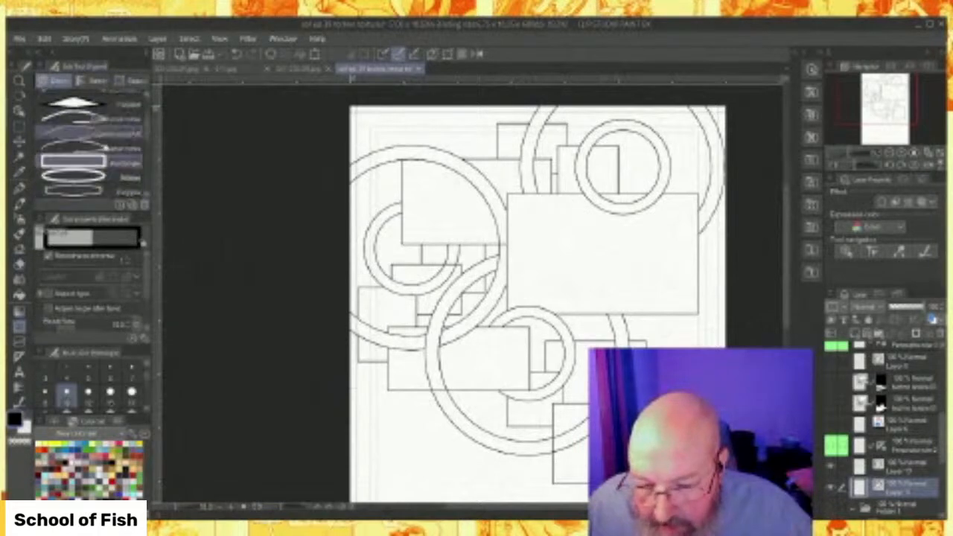
{"action": "left_click", "coordinate": [108, 146]}
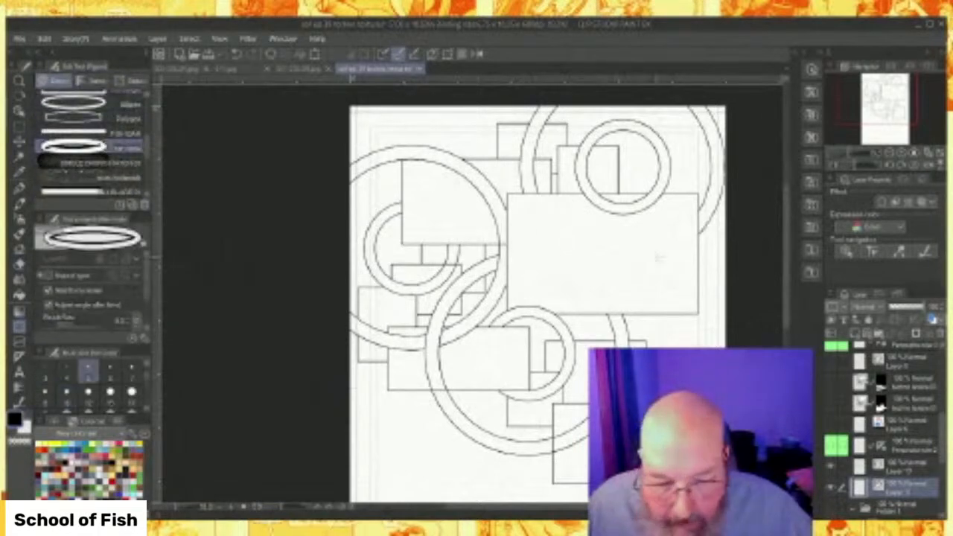
{"action": "left_click_drag", "start_coordinate": [507, 217], "coordinate": [576, 287]}
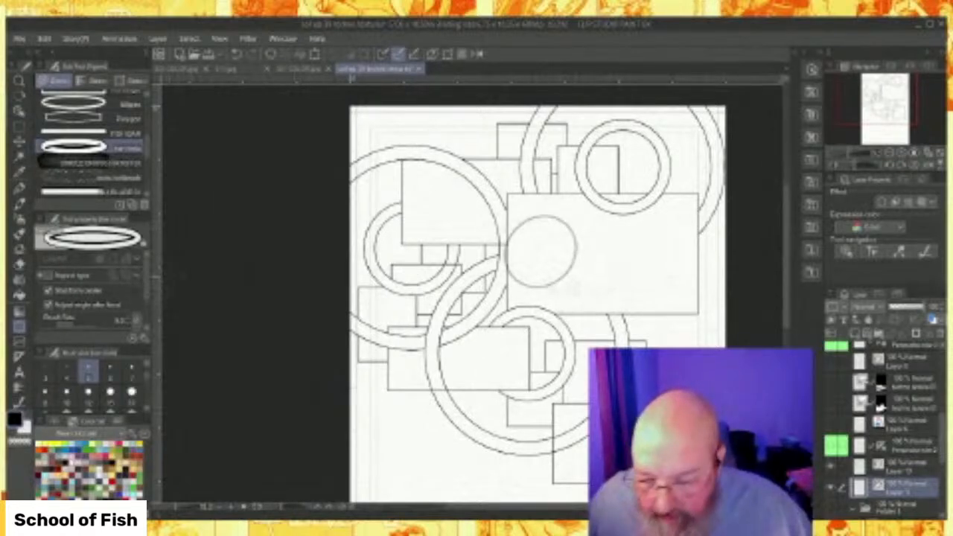
{"action": "key", "text": "ctrl+z"}
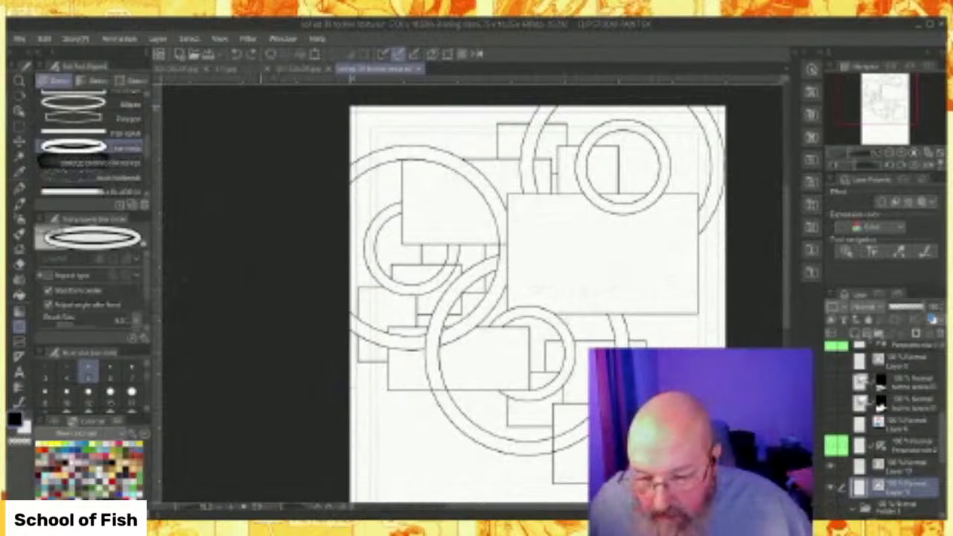
Try the ring-shaped figure brush at a much larger brush size inside the large rectangle, and undo the thick ring.
{"action": "scroll", "coordinate": [350, 432], "scroll_direction": "down", "scroll_amount": 2}
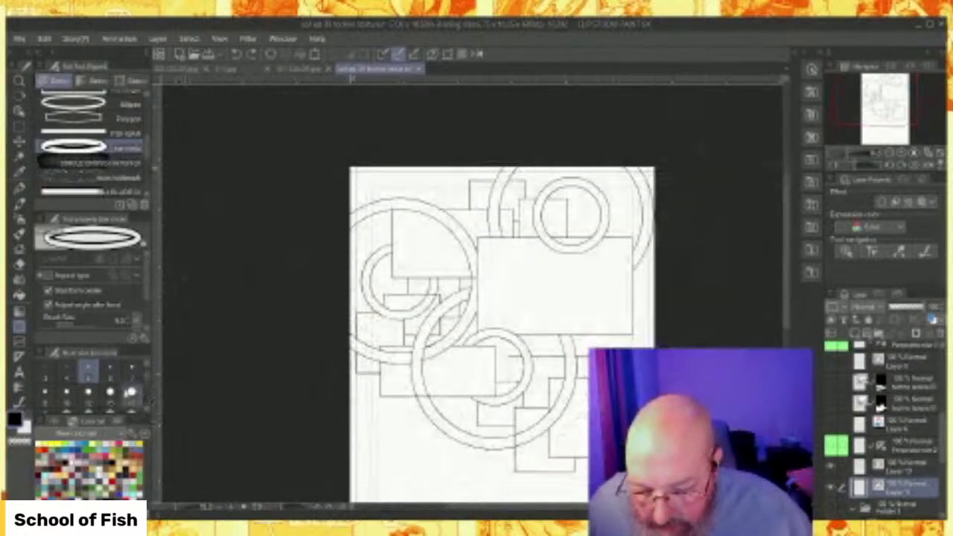
{"action": "scroll", "coordinate": [134, 393], "scroll_direction": "down", "scroll_amount": 2}
{"action": "left_click", "coordinate": [132, 367]}
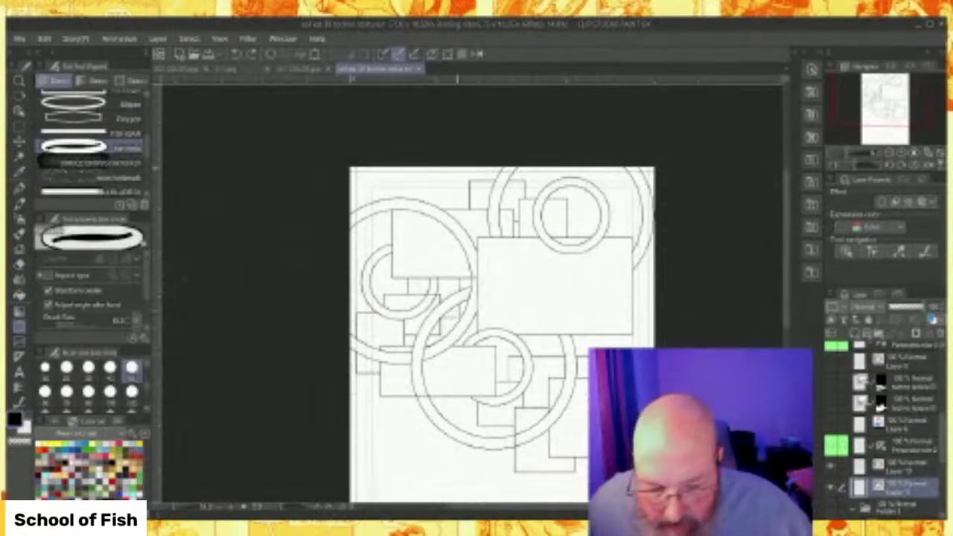
{"action": "left_click_drag", "start_coordinate": [498, 253], "coordinate": [563, 317]}
{"action": "left_click", "coordinate": [559, 314]}
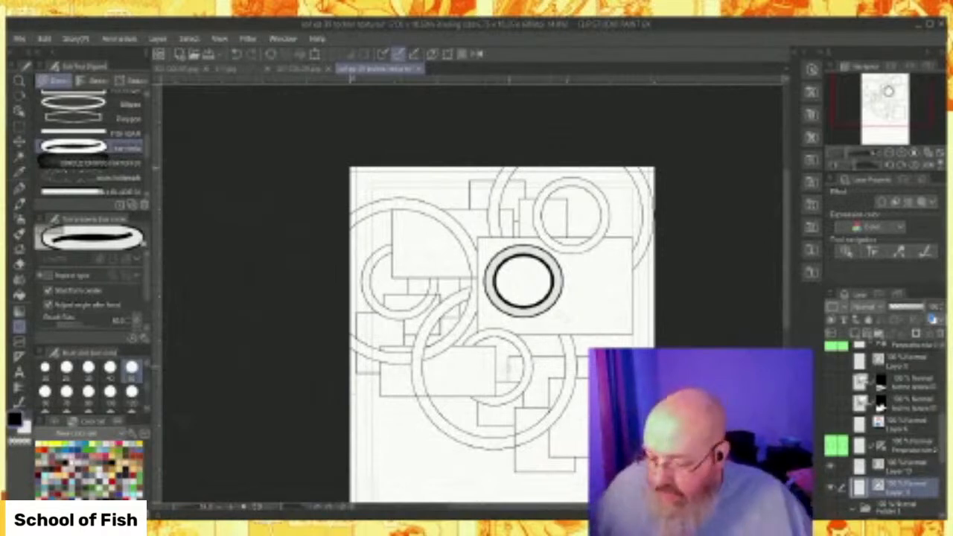
{"action": "key", "text": "ctrl+z"}
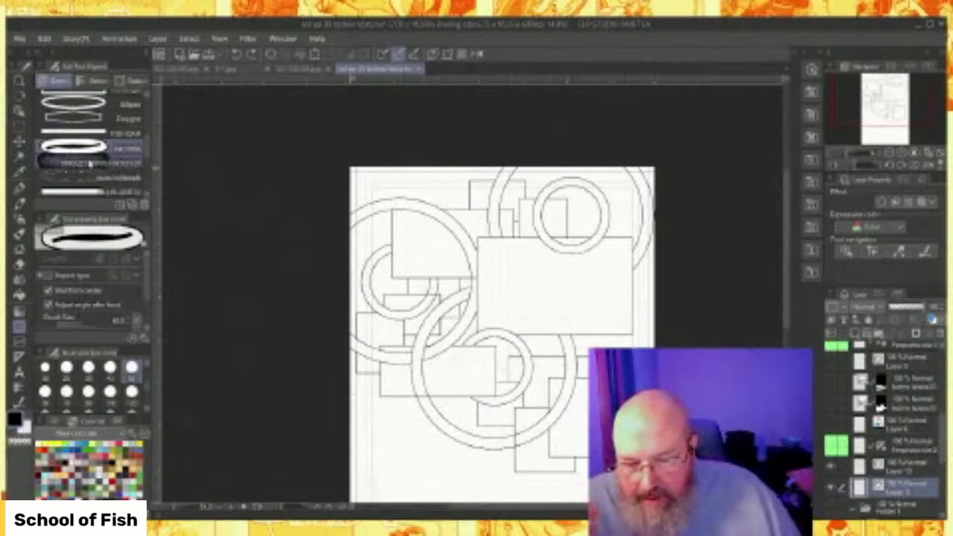
Try a large ellipse over the shapes with the radial texture brush, inspect its detail, and undo it.
{"action": "left_click", "coordinate": [90, 160]}
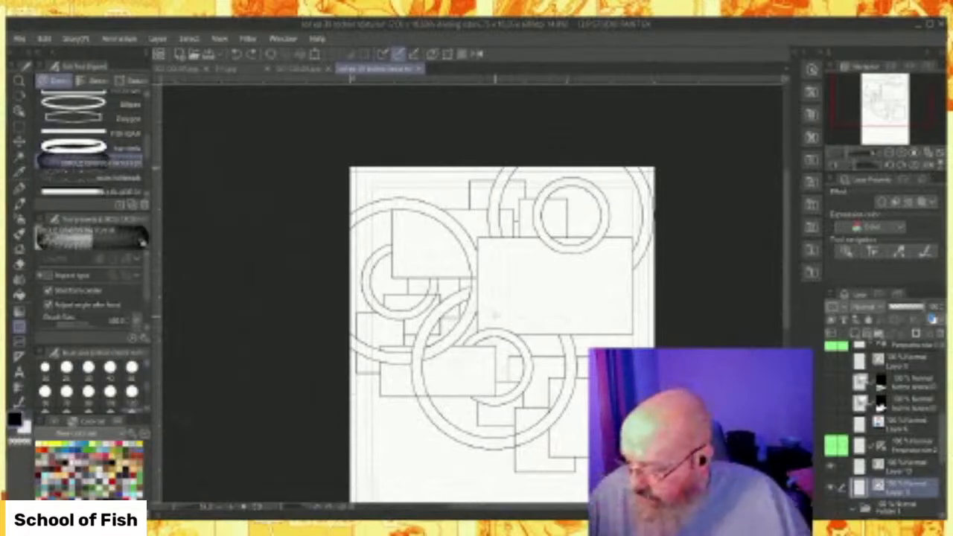
{"action": "left_click", "coordinate": [495, 315]}
{"action": "mouse_move", "coordinate": [494, 316]}
{"action": "left_mouse_down"}
{"action": "mouse_move", "coordinate": [536, 377]}
{"action": "mouse_move", "coordinate": [592, 403]}
{"action": "mouse_move", "coordinate": [609, 398]}
{"action": "mouse_move", "coordinate": [615, 410]}
{"action": "mouse_move", "coordinate": [597, 431]}
{"action": "mouse_move", "coordinate": [567, 406]}
{"action": "left_mouse_up"}
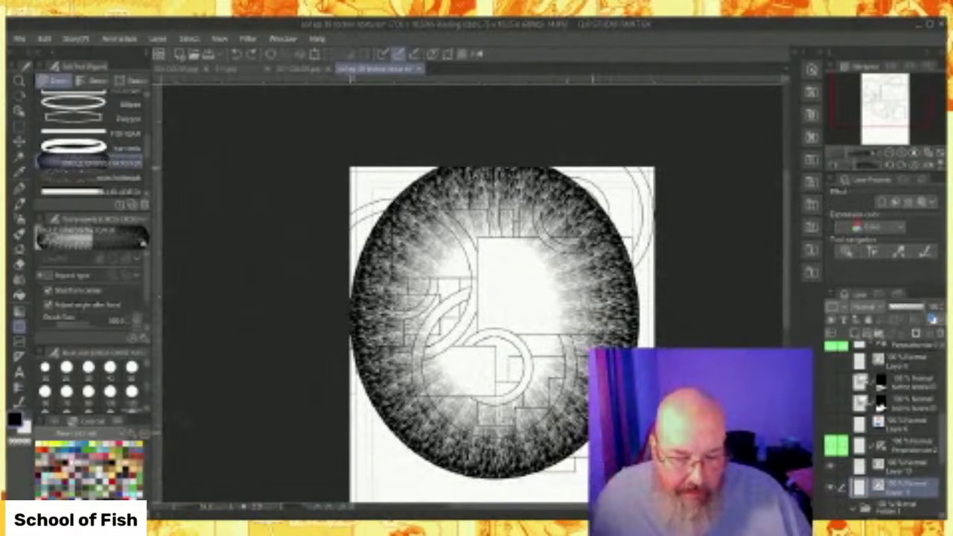
{"action": "left_click", "coordinate": [572, 362]}
{"action": "scroll", "coordinate": [571, 362], "scroll_direction": "up", "scroll_amount": 8}
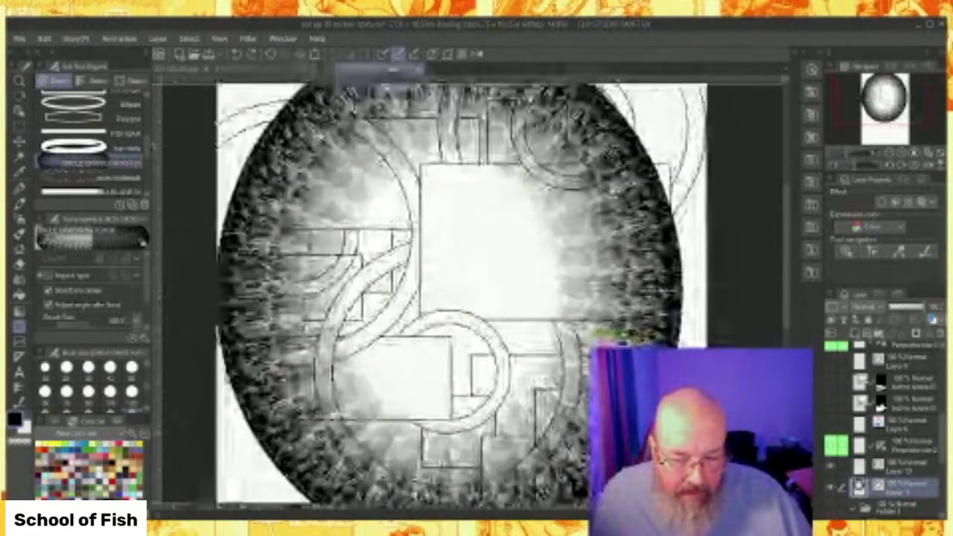
{"action": "scroll", "coordinate": [571, 361], "scroll_direction": "up", "scroll_amount": 1}
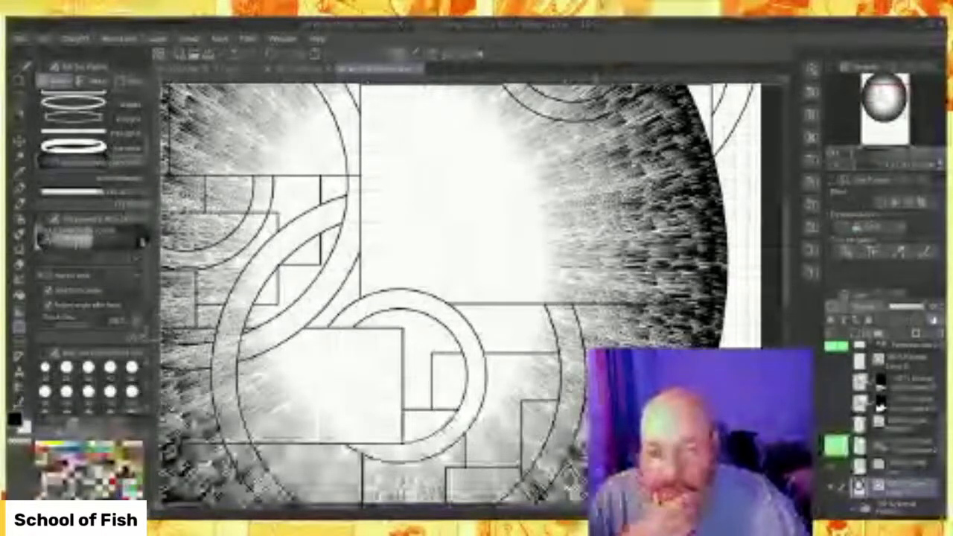
{"action": "scroll", "coordinate": [565, 307], "scroll_direction": "down", "scroll_amount": 1}
{"action": "scroll", "coordinate": [565, 307], "scroll_direction": "down", "scroll_amount": 4}
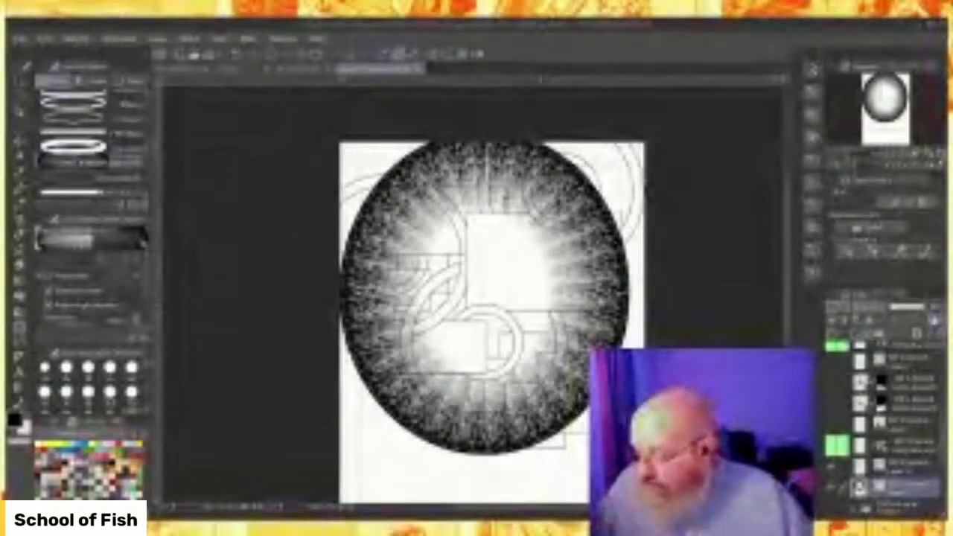
{"action": "key", "text": "ctrl+z"}
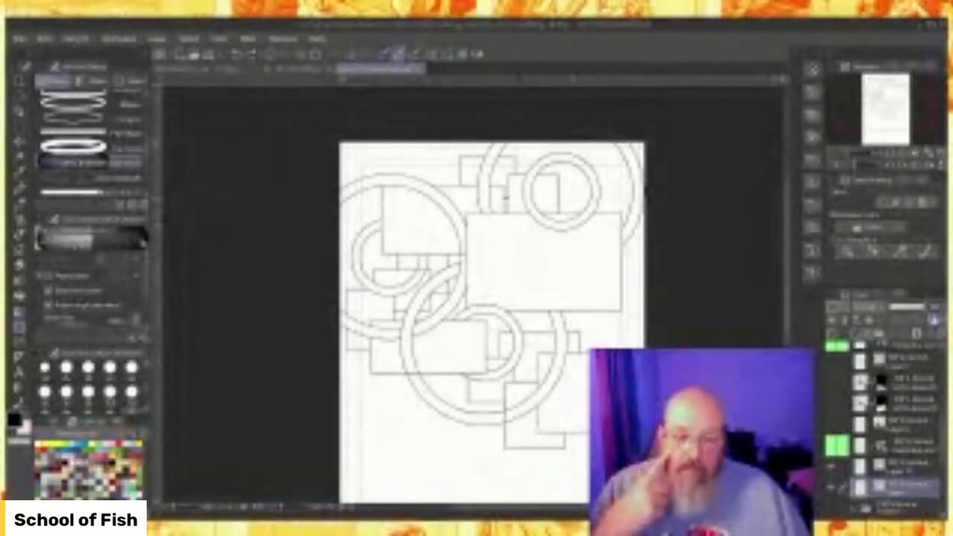